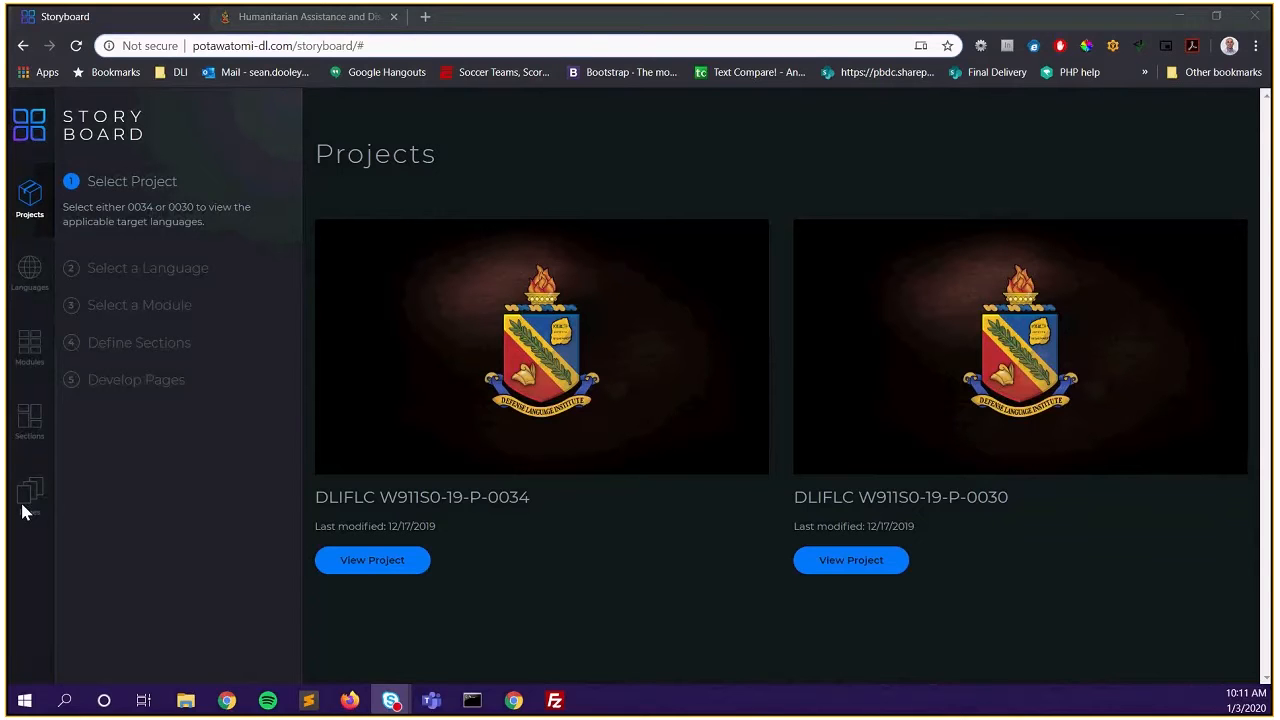
# Open project 0034's language choices and Hindi module list, returning to the project list each time
pyautogui.click(403, 568)
pyautogui.click(372, 560)
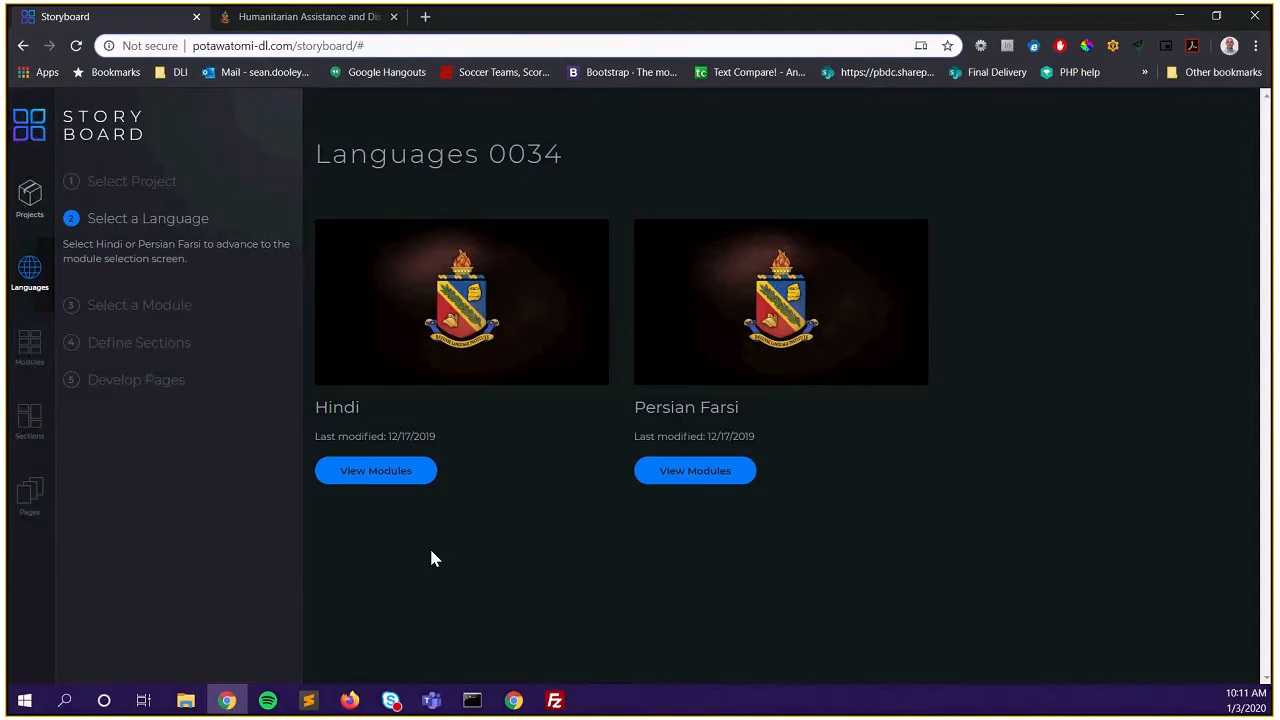
pyautogui.click(28, 200)
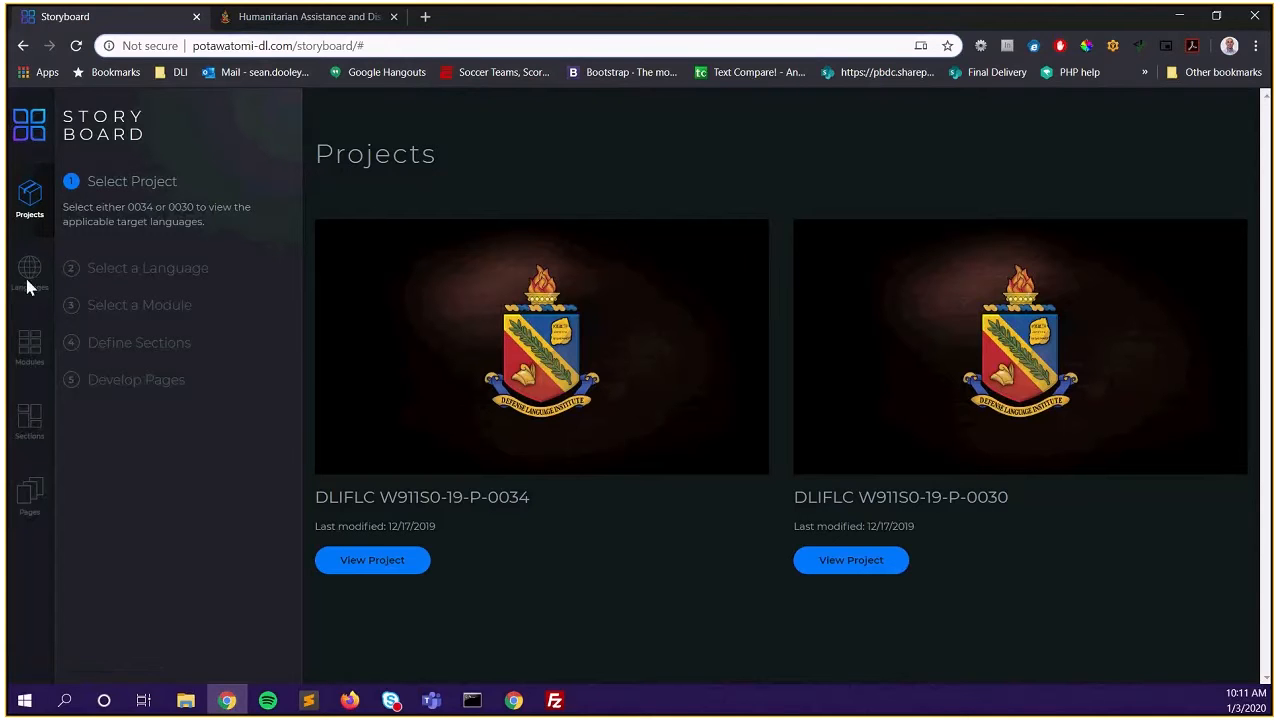
pyautogui.click(382, 568)
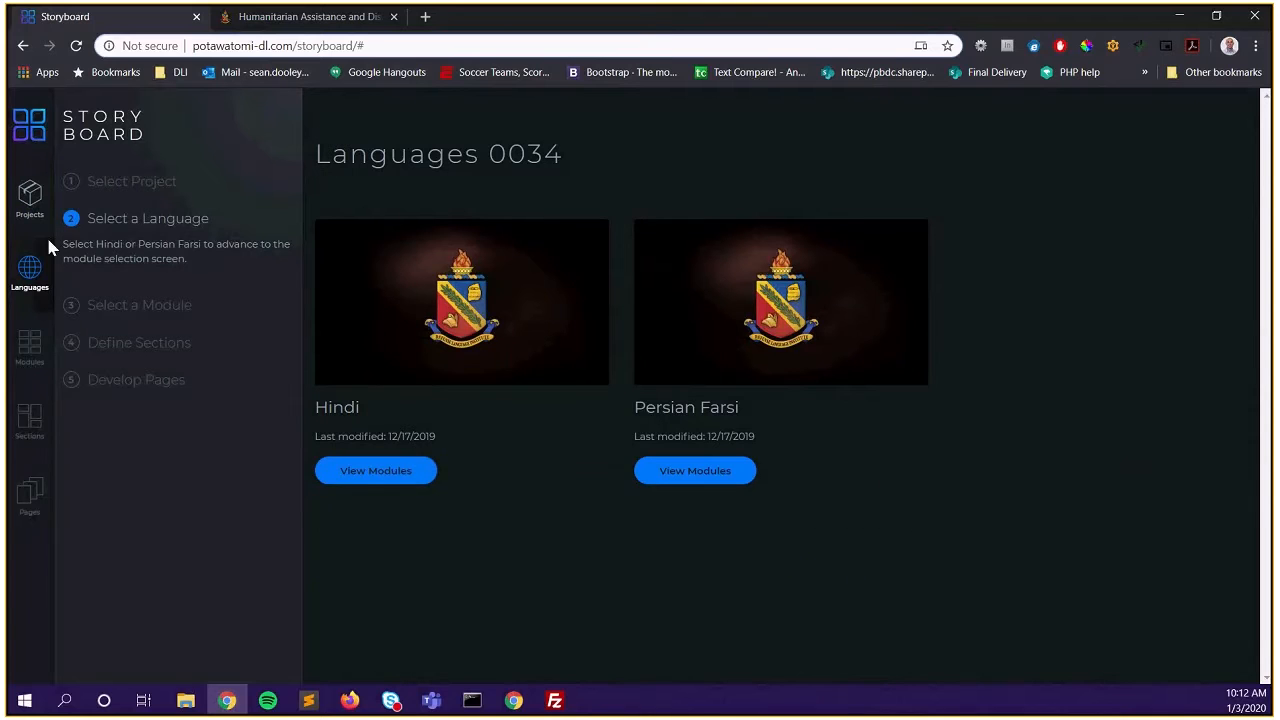
pyautogui.click(369, 478)
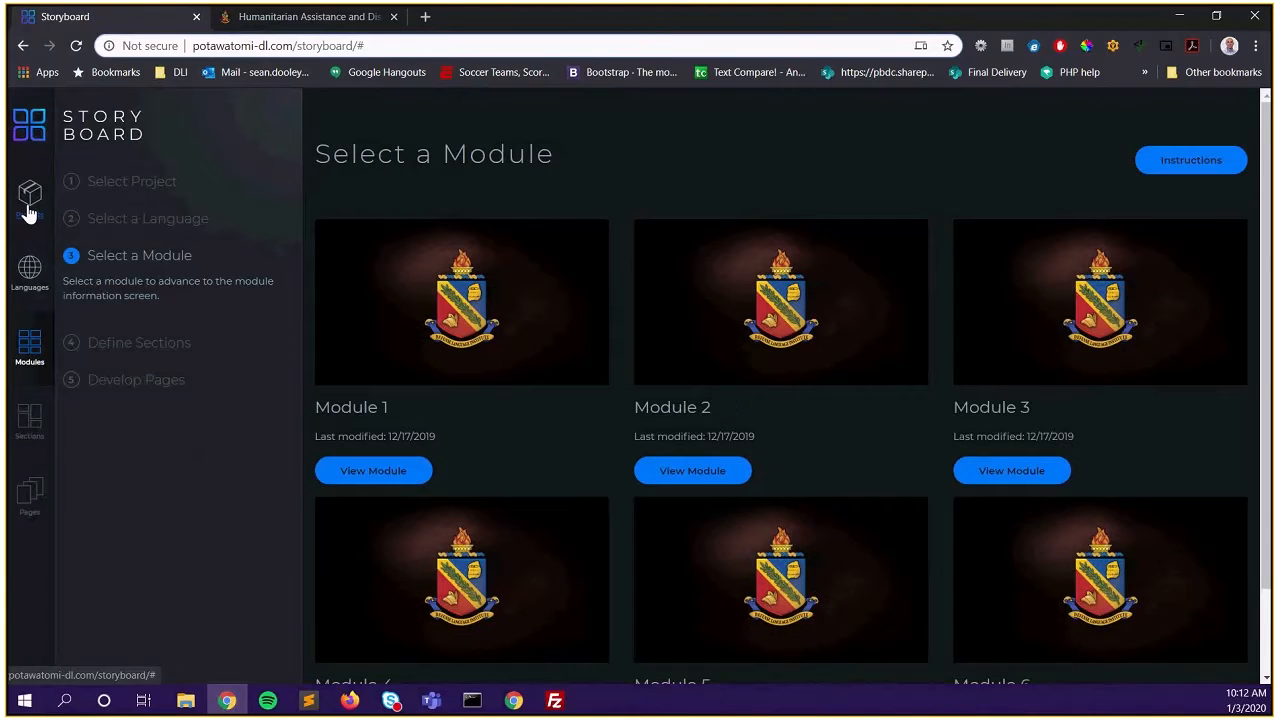
pyautogui.click(29, 208)
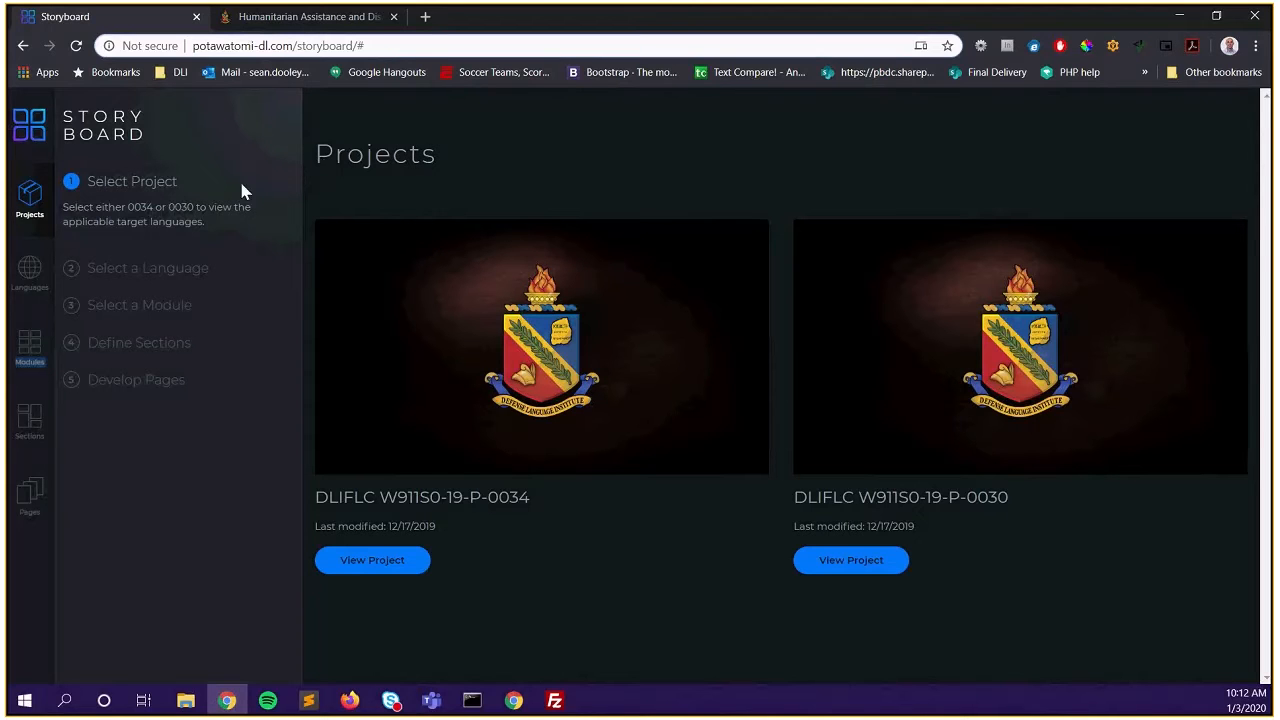
# Reopen the project's Hindi module list, then return to the Hindi and Persian Farsi language cards
pyautogui.moveTo(89, 178); pyautogui.dragTo(185, 181)
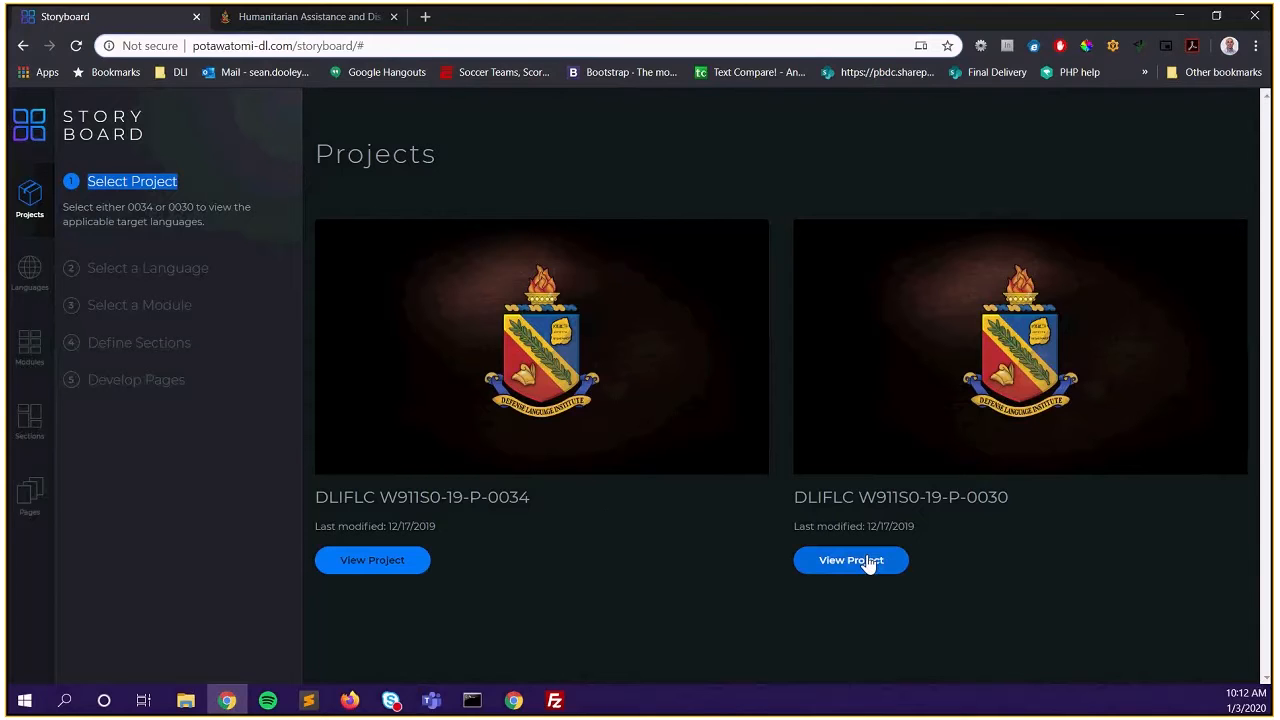
pyautogui.click(405, 563)
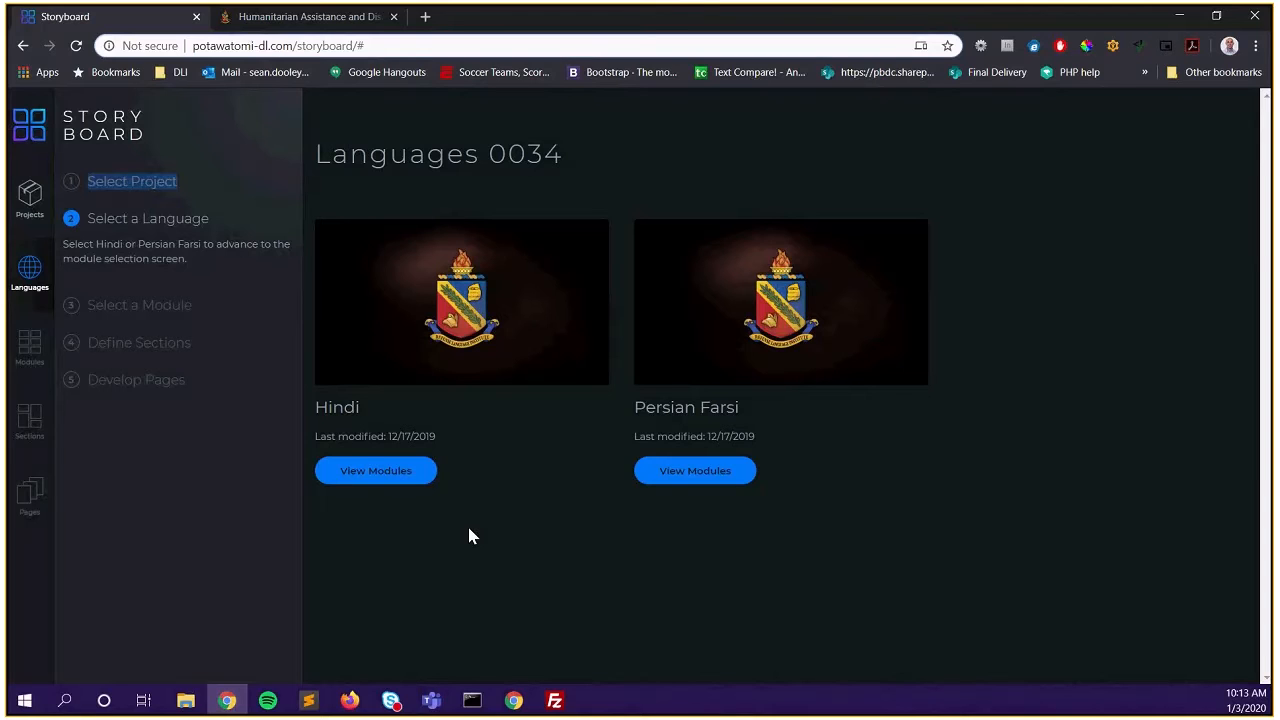
pyautogui.click(388, 472)
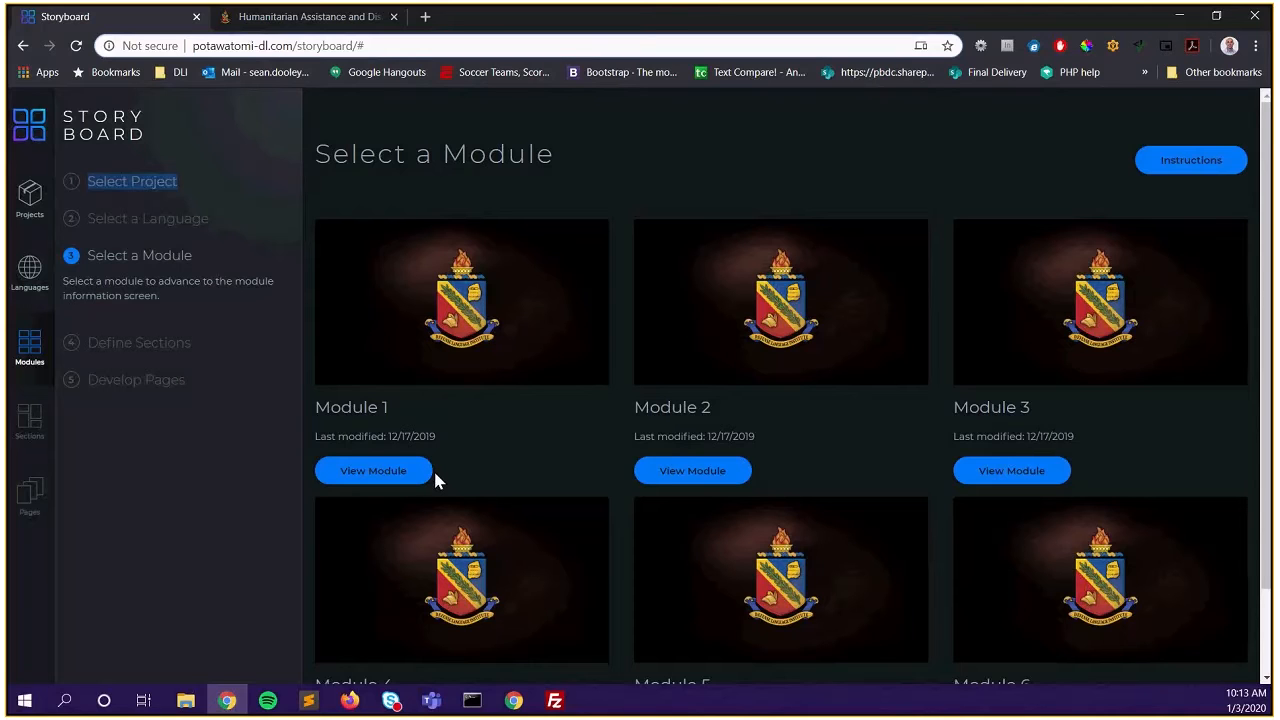
pyautogui.click(29, 270)
pyautogui.click(711, 476)
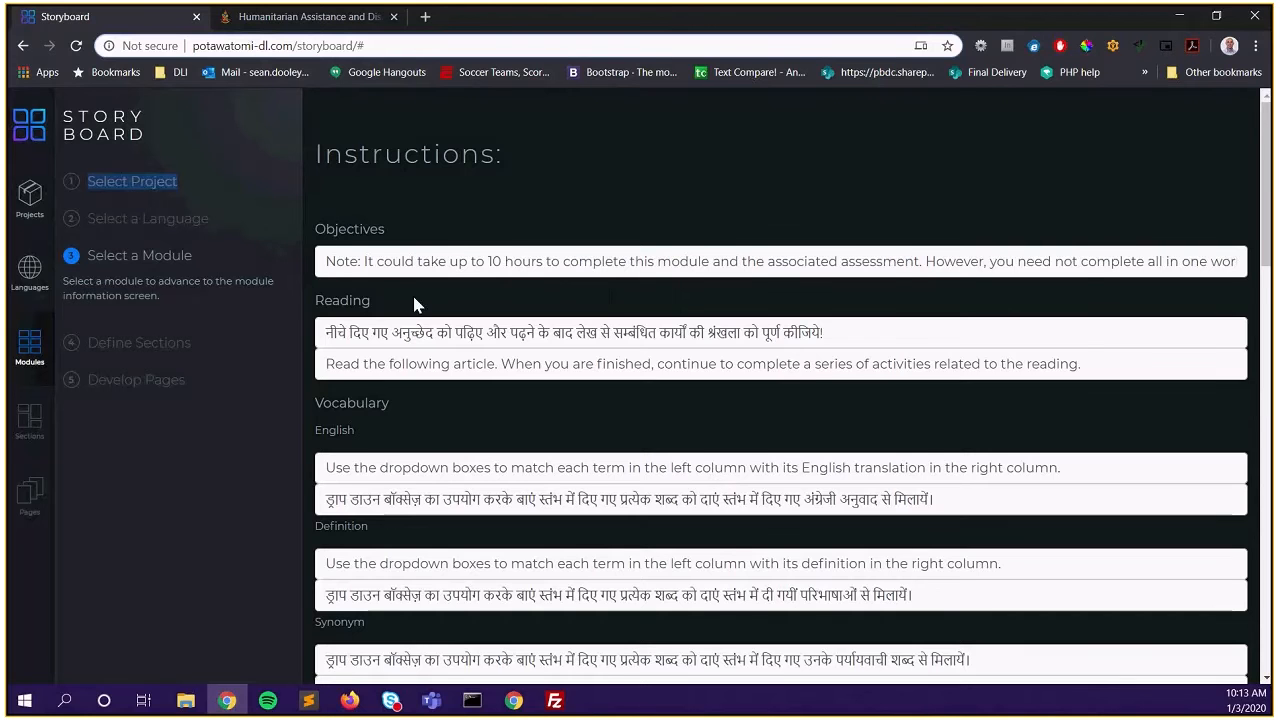
pyautogui.scroll(-1, 520, 358)
pyautogui.scroll(-8, 519, 358)
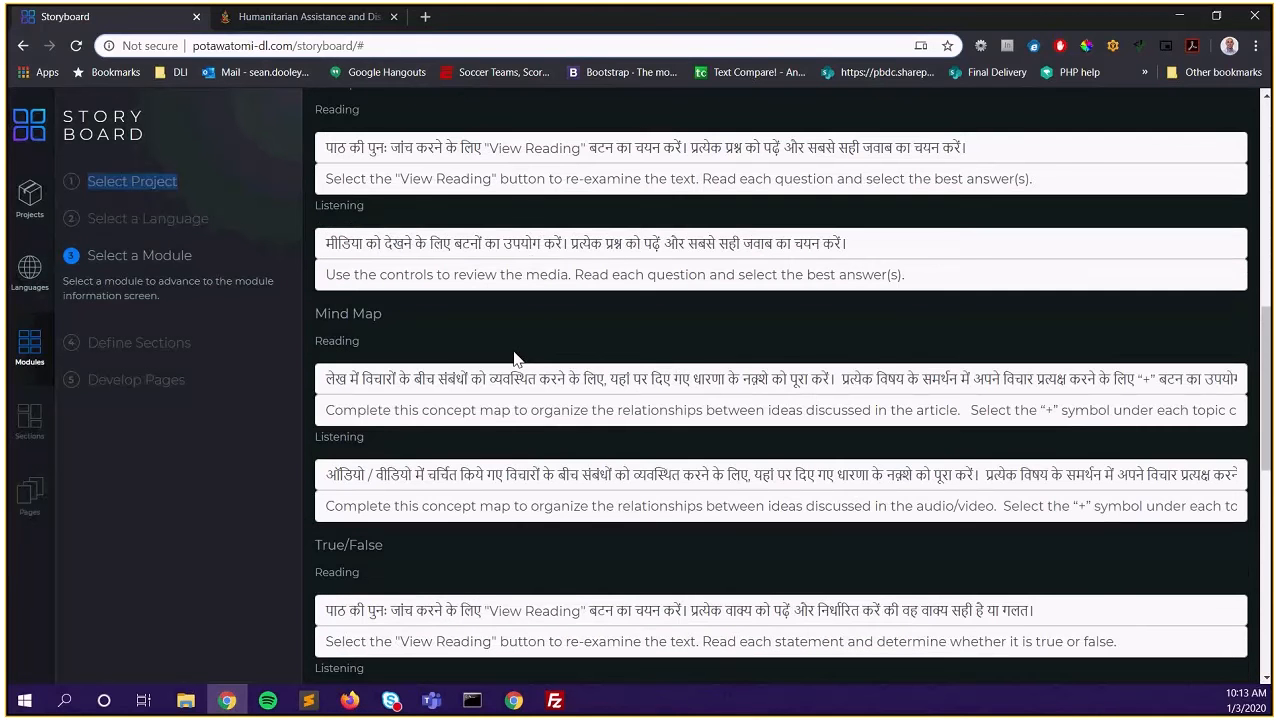
pyautogui.scroll(-5, 512, 350)
pyautogui.scroll(15, 512, 347)
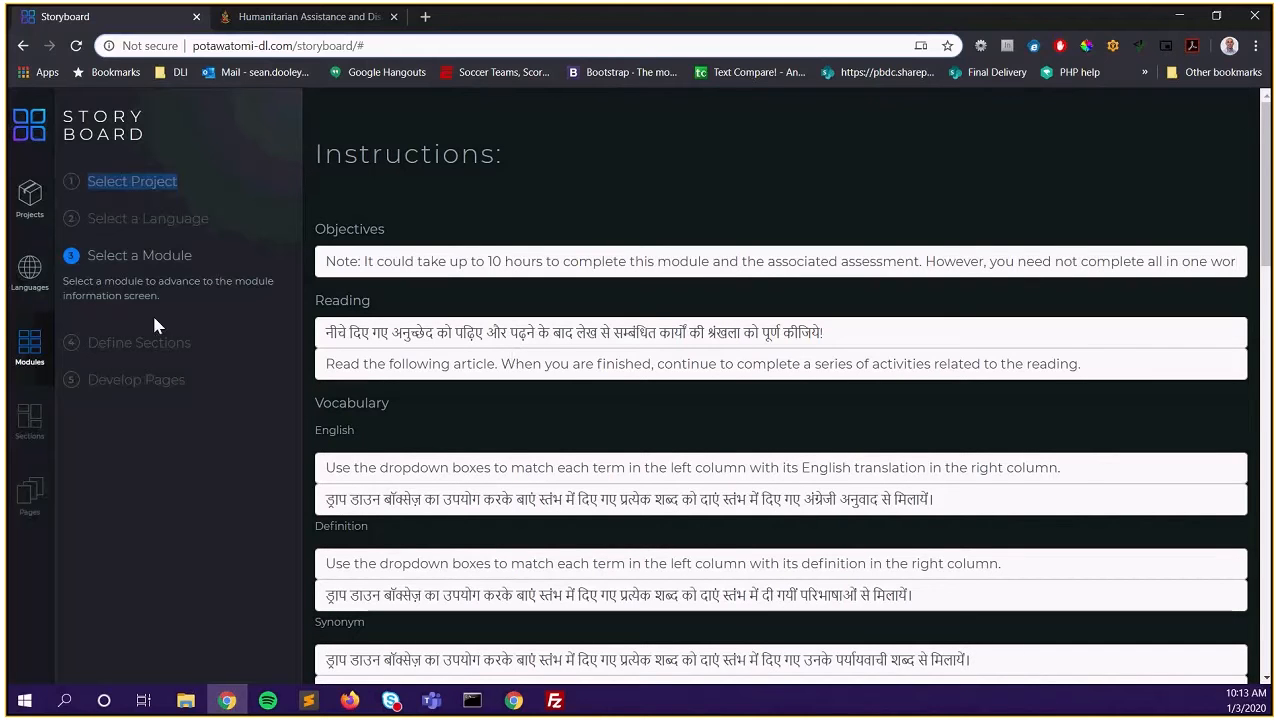
pyautogui.click(30, 286)
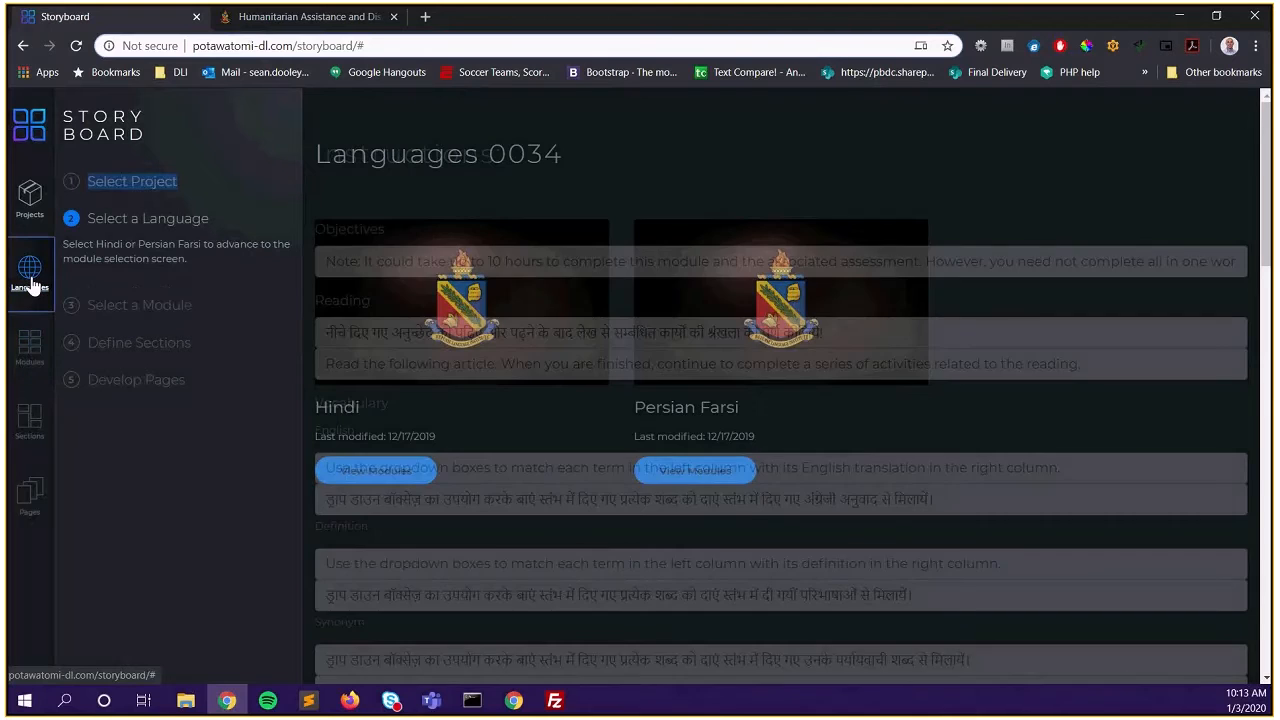
pyautogui.click(413, 478)
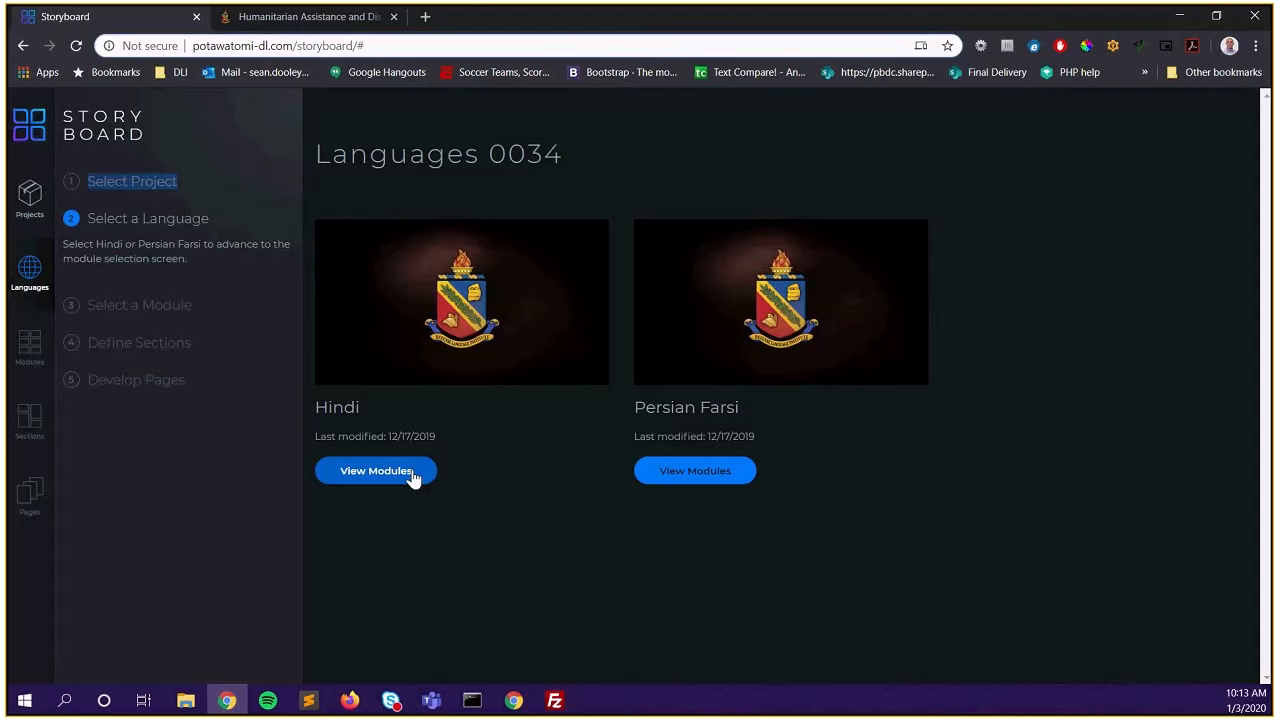
pyautogui.click(413, 478)
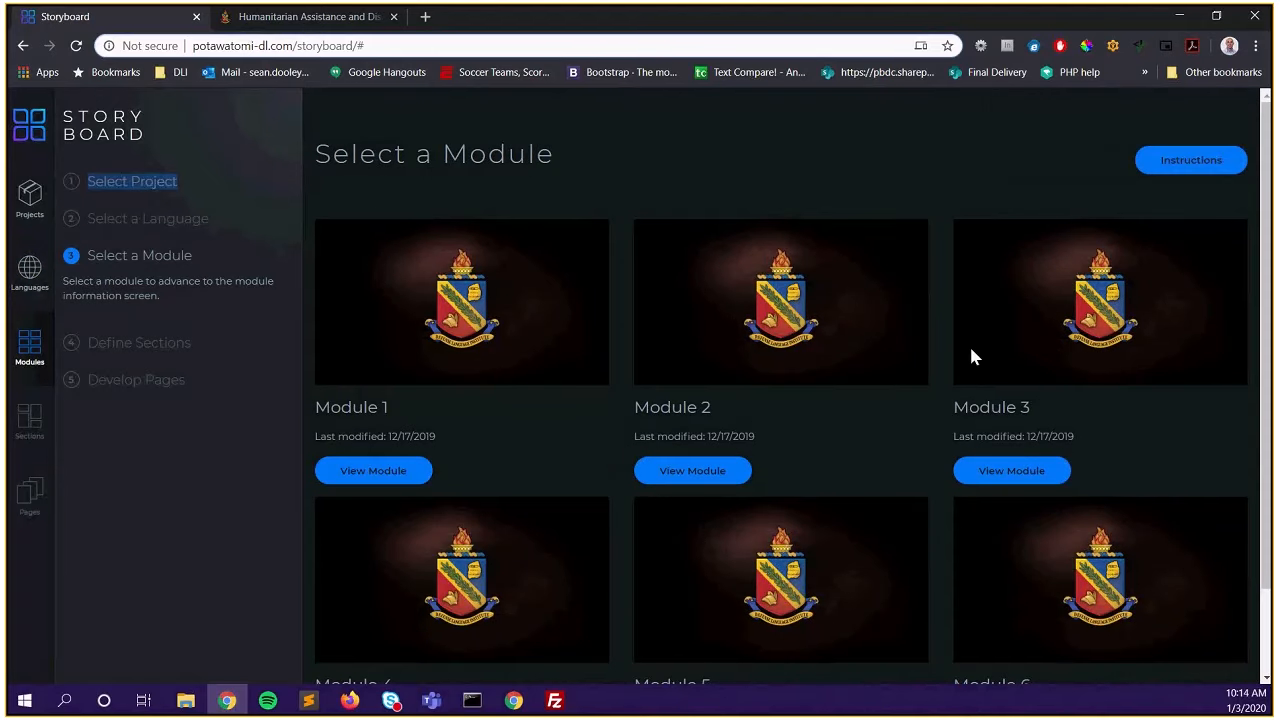
pyautogui.click(1170, 167)
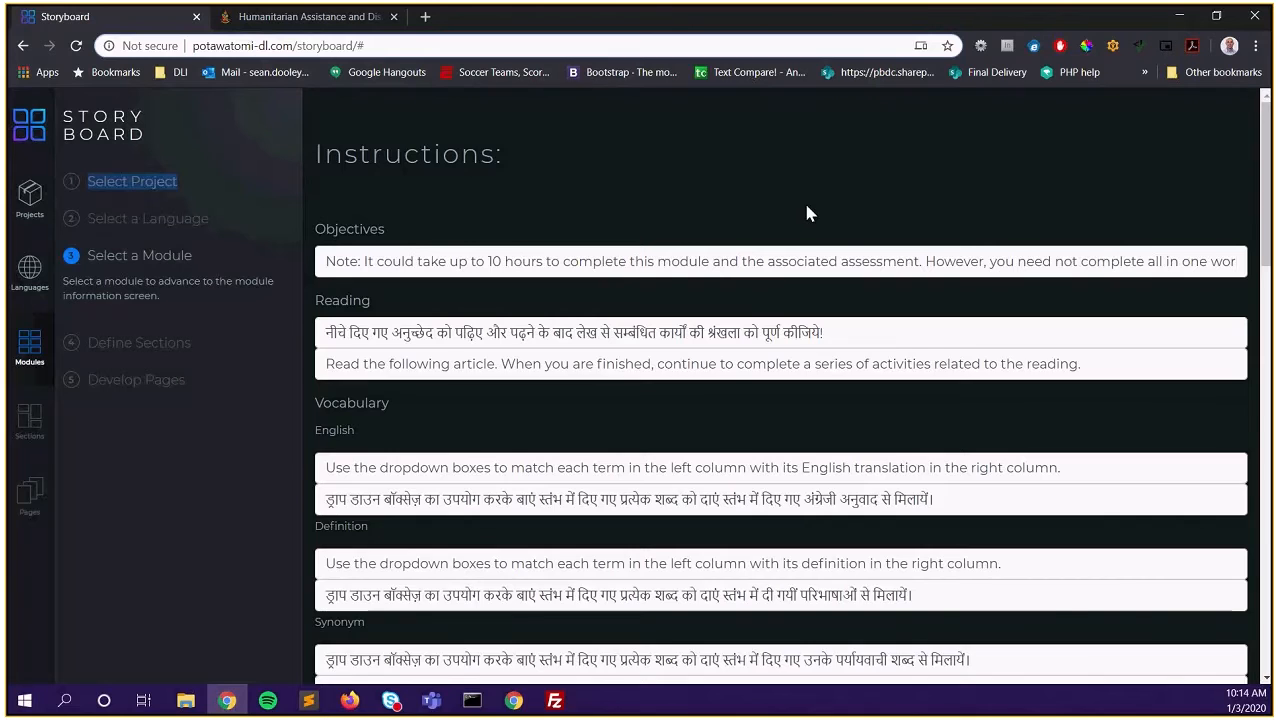
pyautogui.scroll(-10, 800, 220)
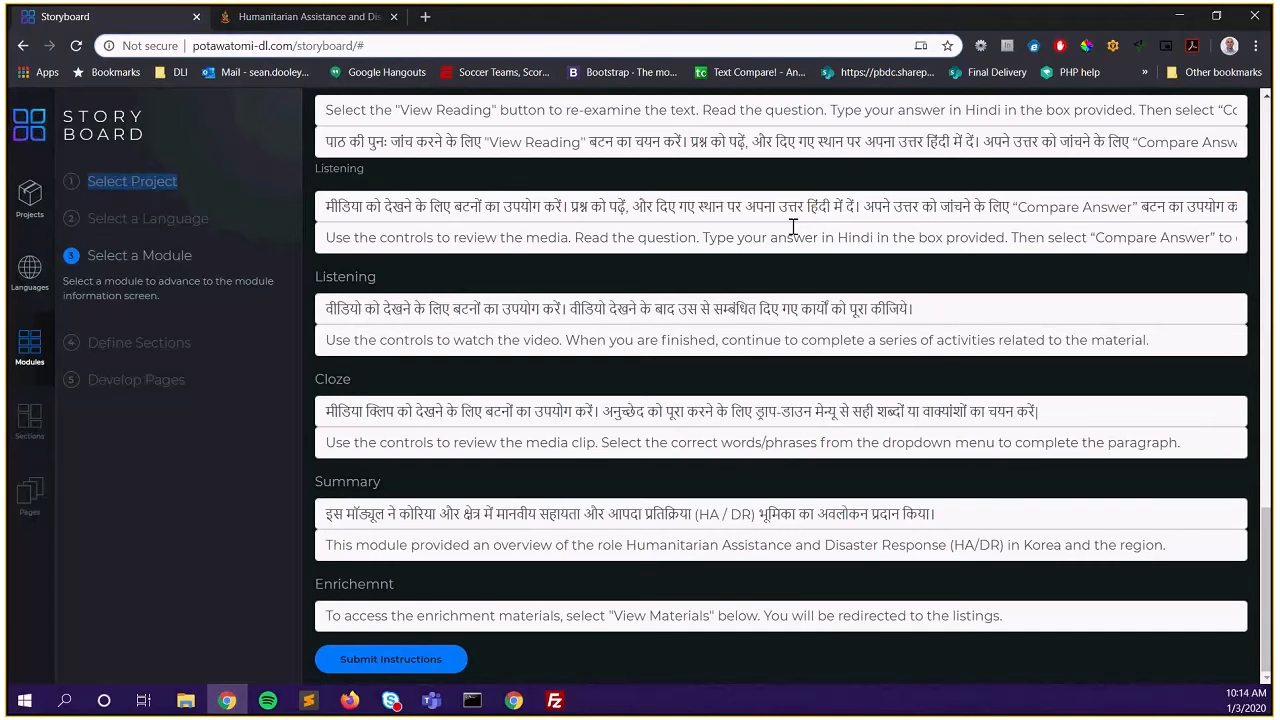
pyautogui.click(31, 283)
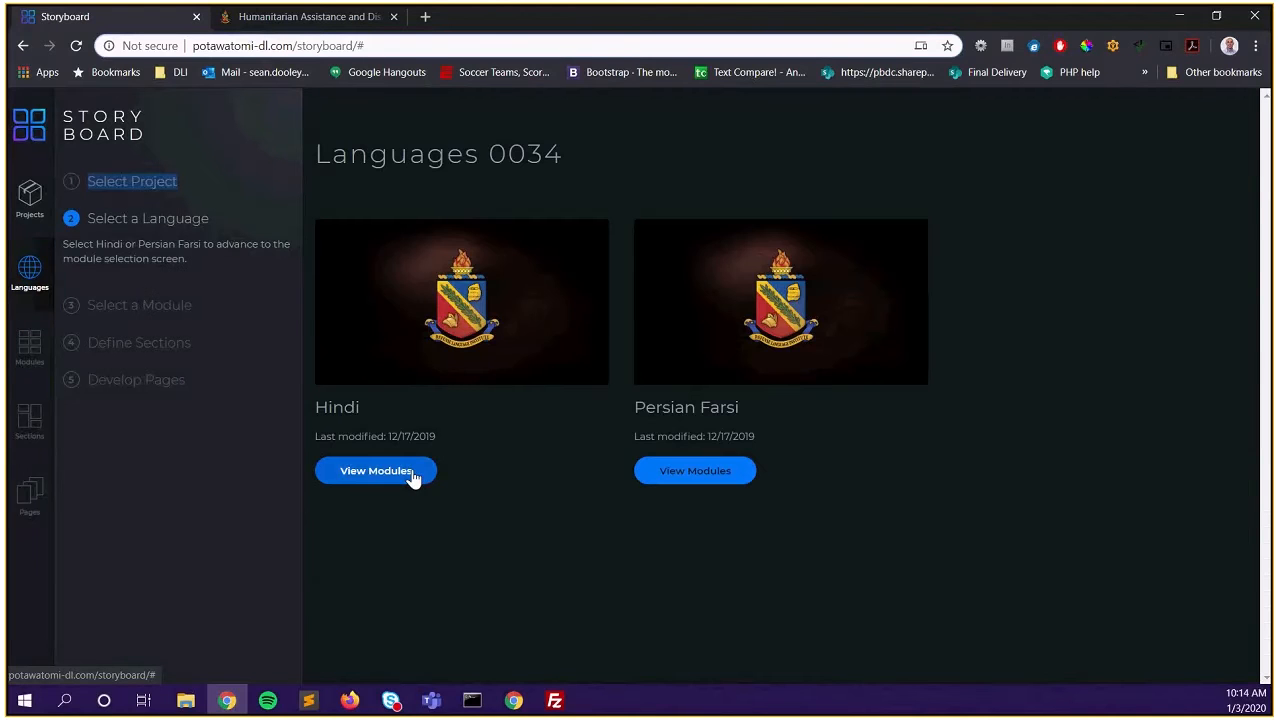
# Open Hindi Module 1, 'Humanitarian Assistance and Disaster Response - Demonstration', from the module grid
pyautogui.click(413, 478)
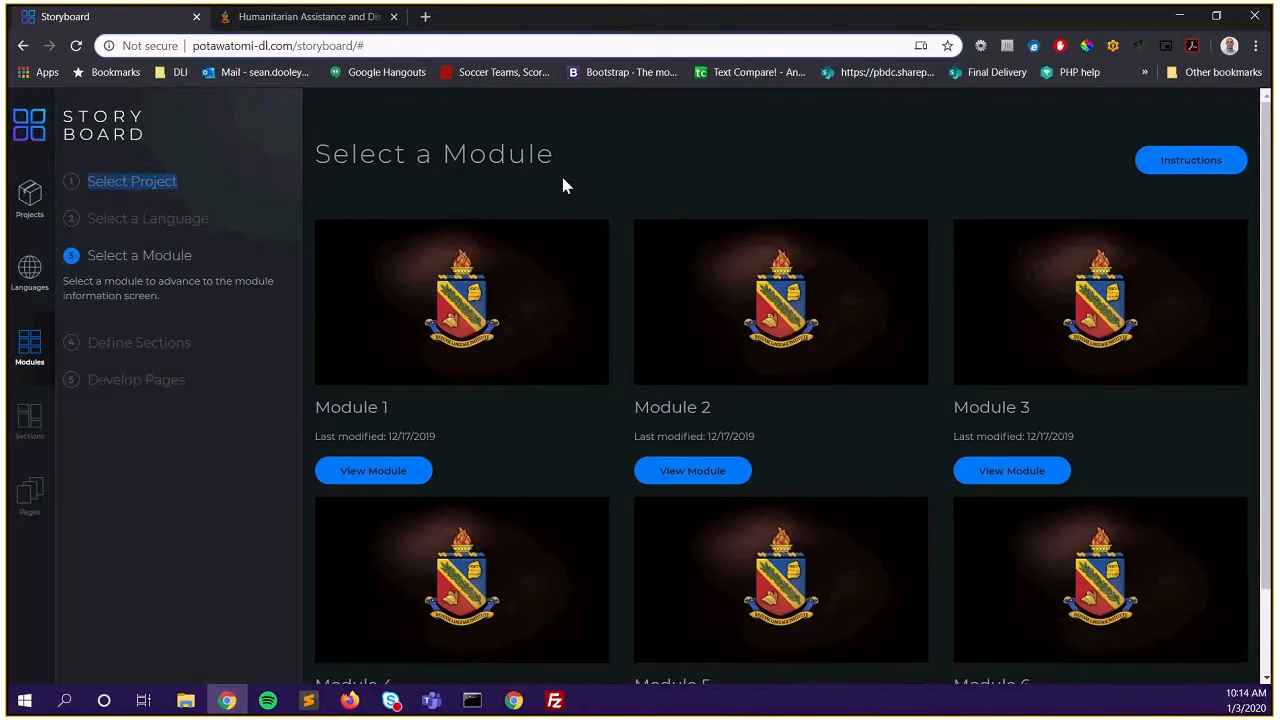
pyautogui.scroll(-1, 595, 230)
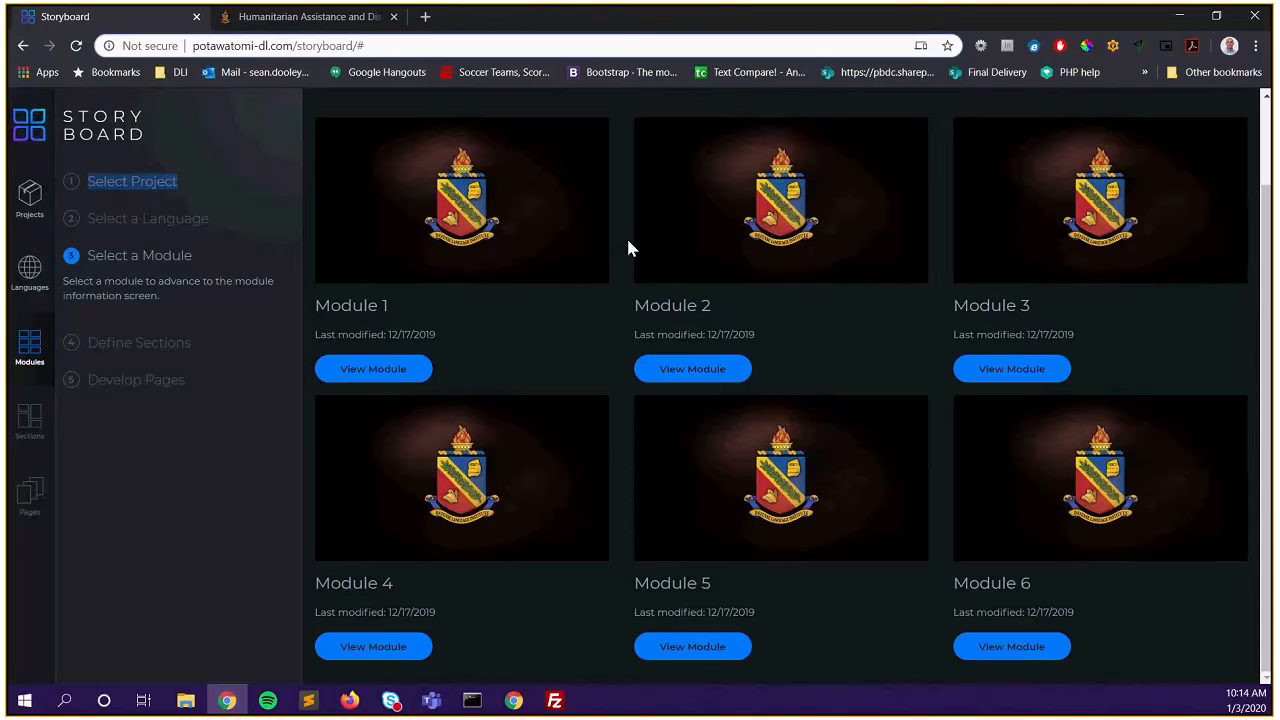
pyautogui.click(404, 372)
pyautogui.moveTo(644, 167); pyautogui.dragTo(326, 172)
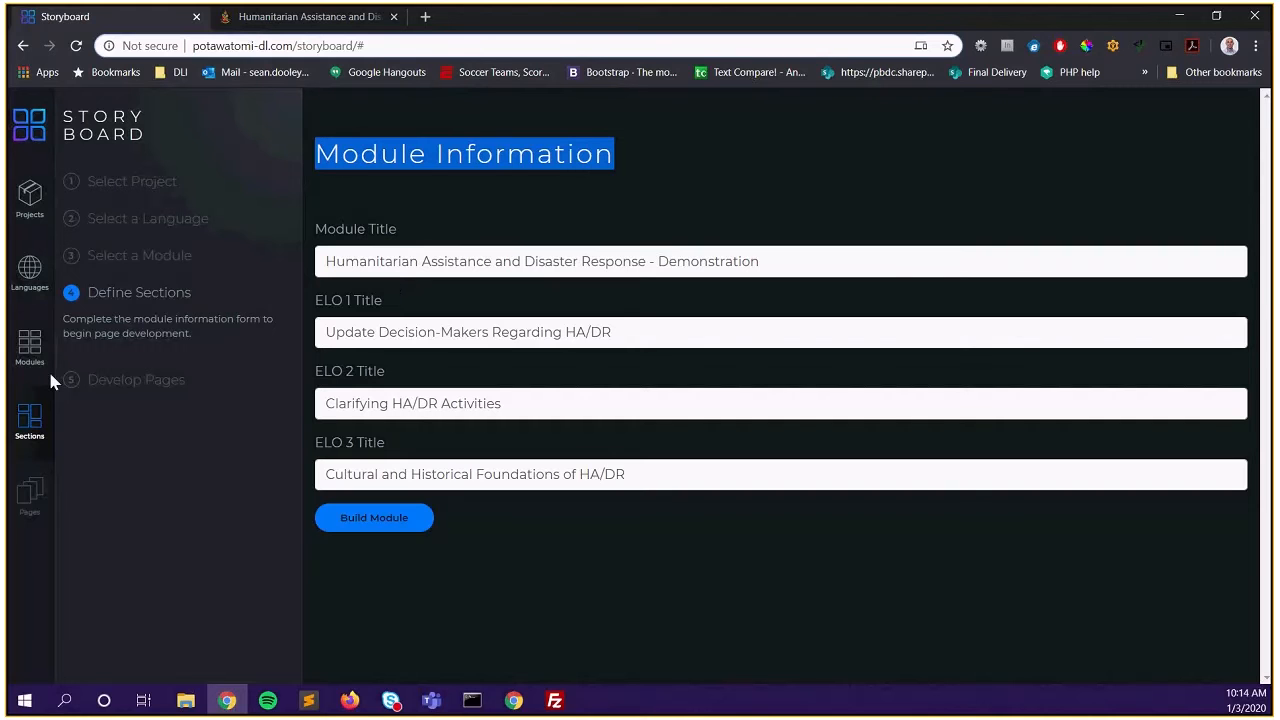
# Open Module 2's information form and clear its Module Title and ELO 1 title
pyautogui.click(30, 345)
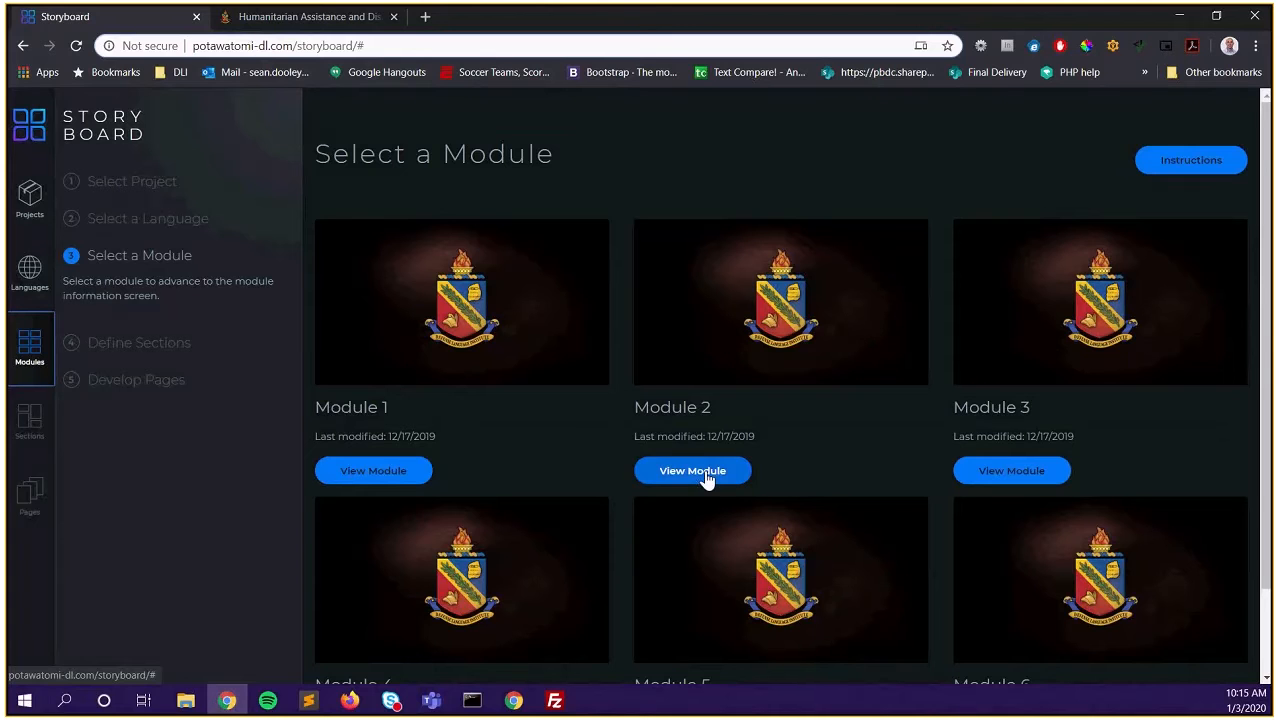
pyautogui.click(692, 471)
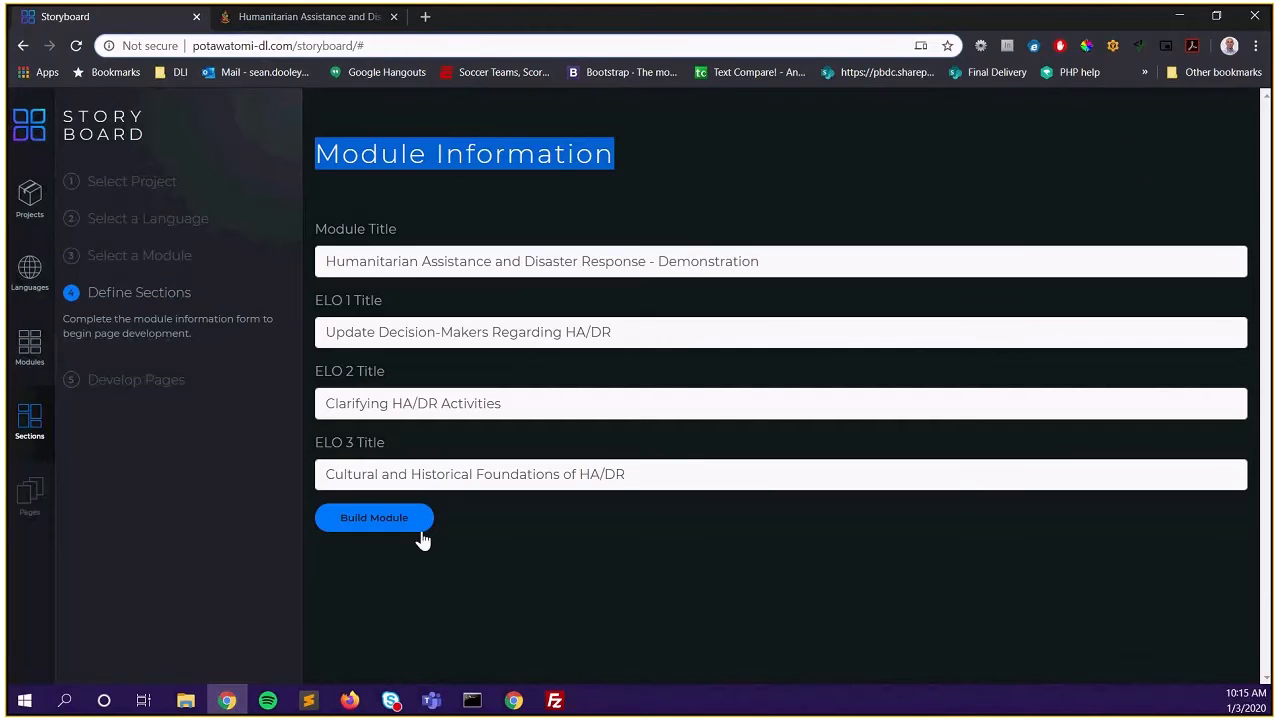
pyautogui.click(440, 261)
pyautogui.tripleClick(440, 261)
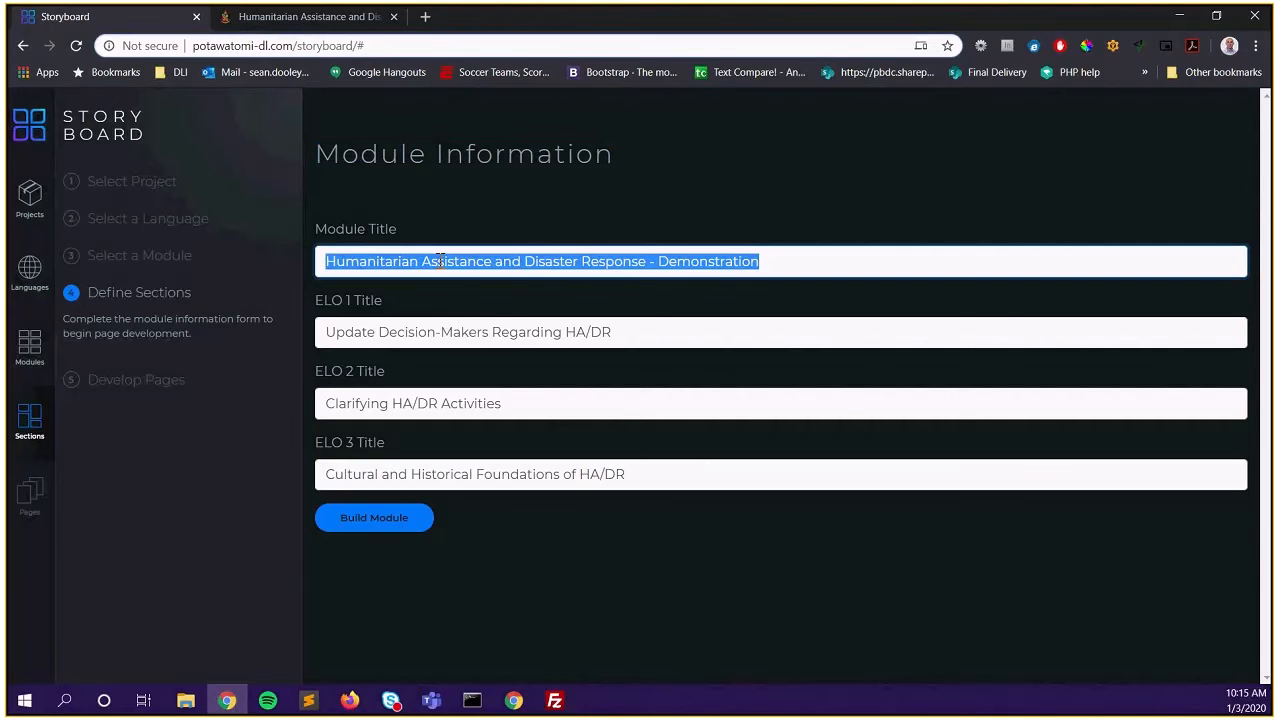
pyautogui.press('BackSpace')
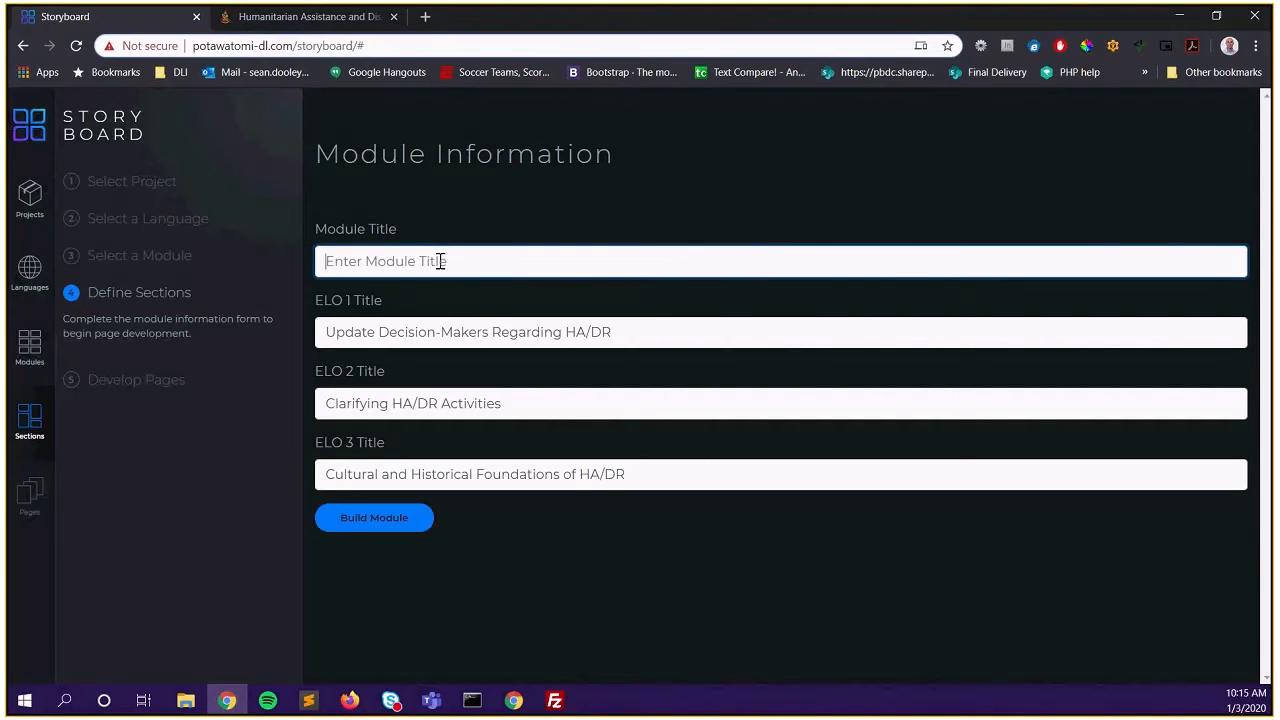
pyautogui.doubleClick(443, 325)
pyautogui.tripleClick(443, 325)
pyautogui.press('BackSpace')
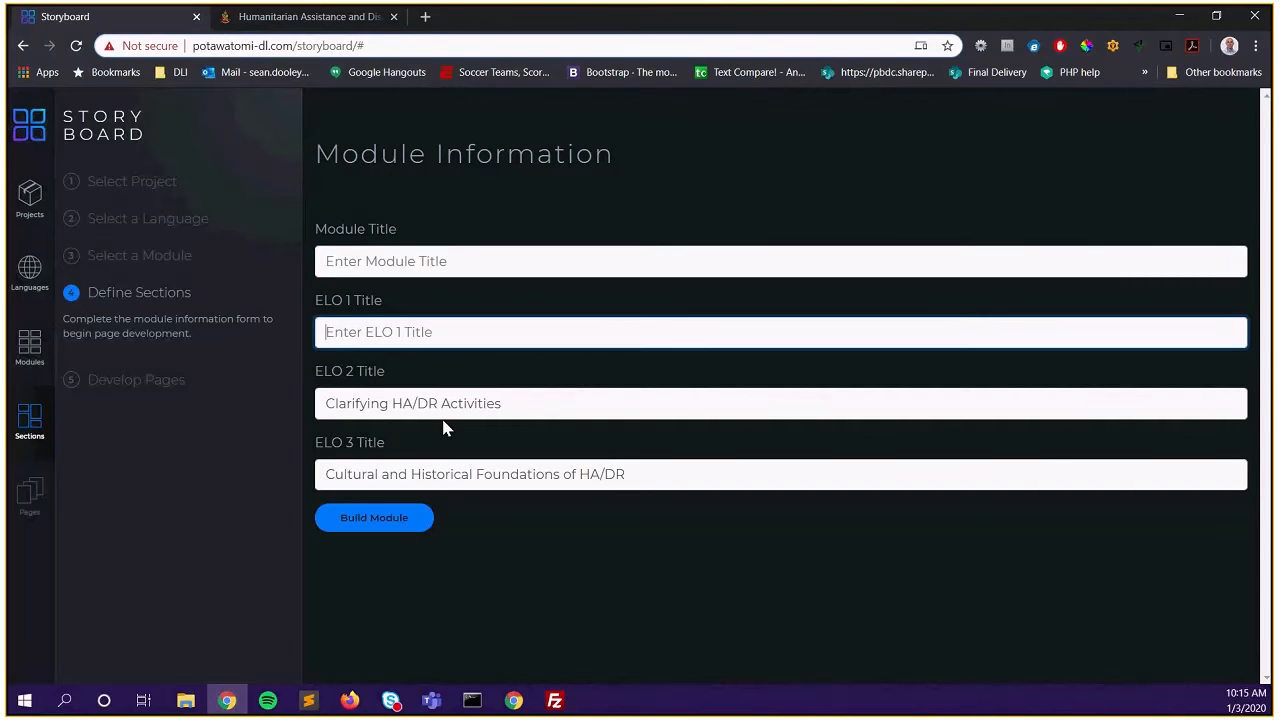
# Restore both deleted titles with Ctrl+Z and go back to the Hindi module list
pyautogui.click(410, 262)
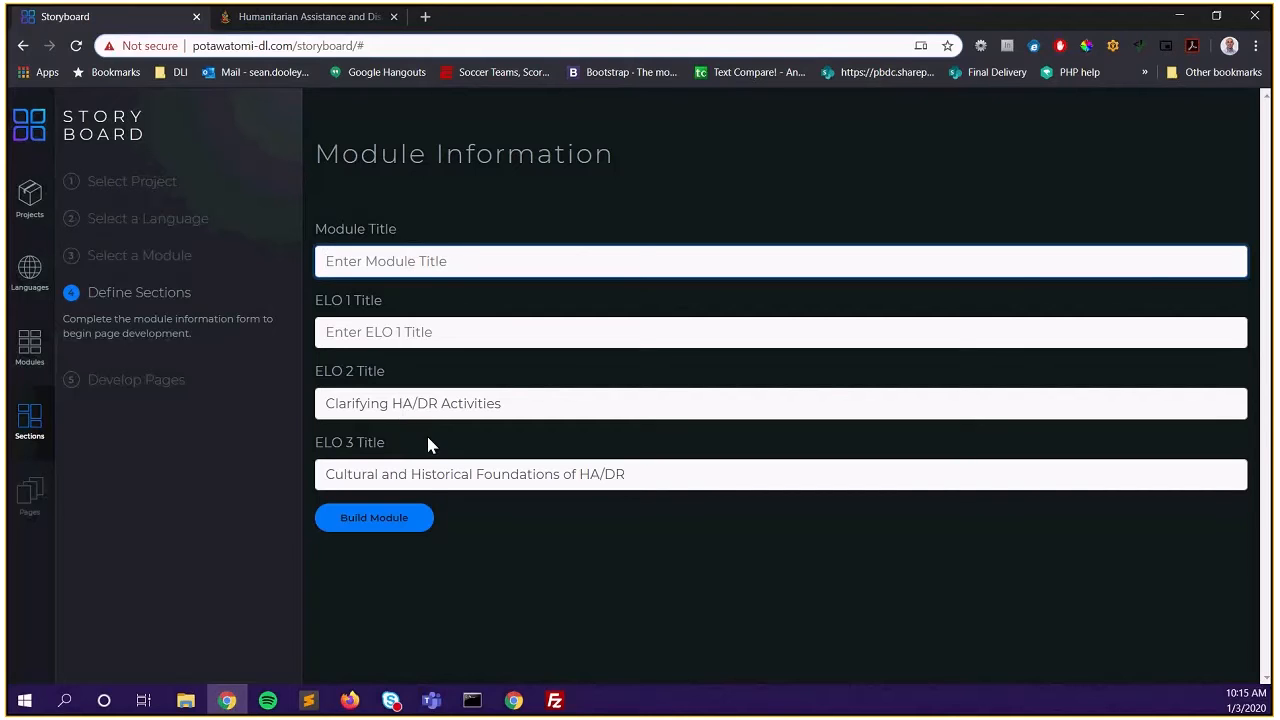
pyautogui.hotkey('ctrl', 'z')
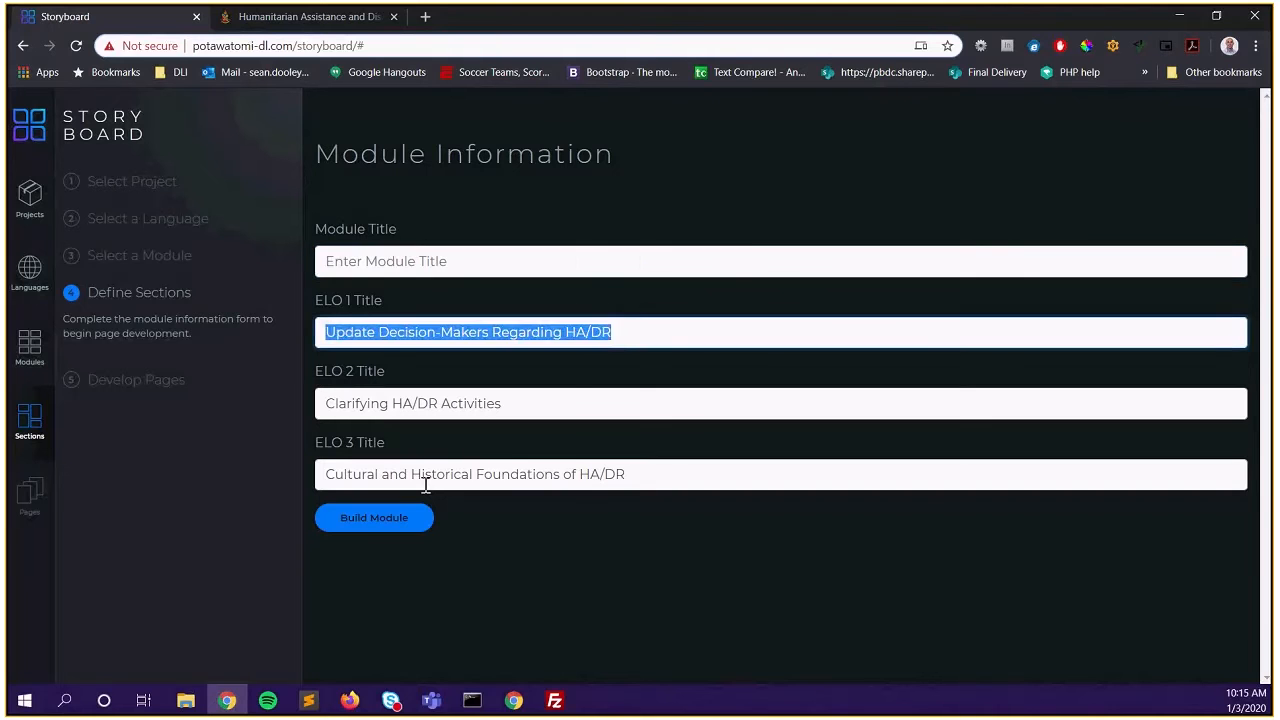
pyautogui.hotkey('ctrl', 'z')
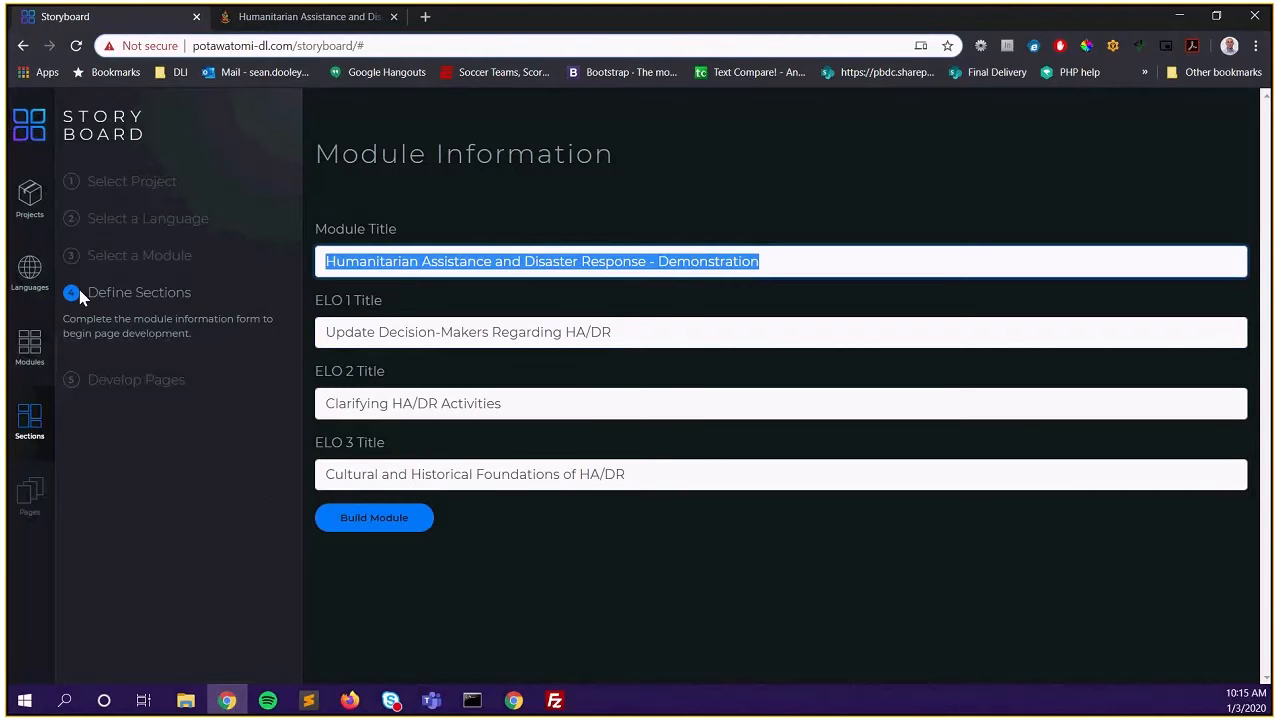
pyautogui.click(30, 293)
pyautogui.click(386, 472)
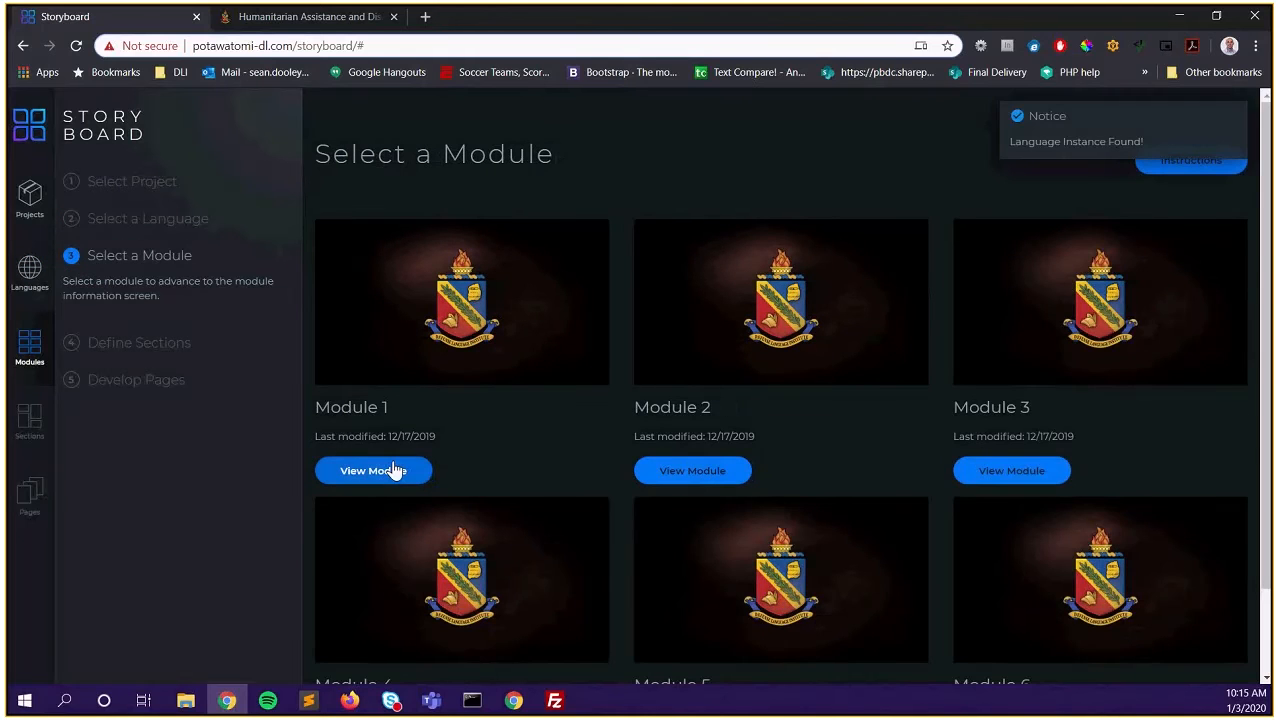
# Build Module 1's pages and reach its Introduction page titled 'Humanitarian Assistance and Disaster Response - Demonstration'
pyautogui.click(395, 470)
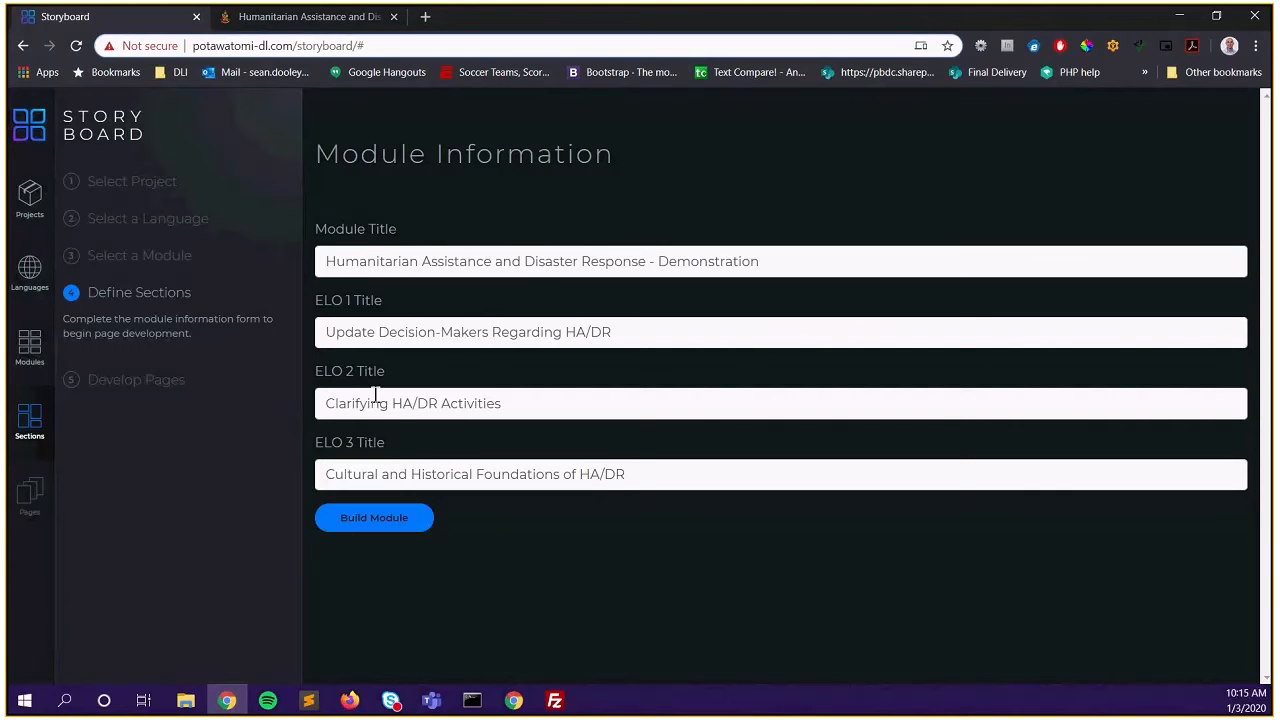
pyautogui.click(367, 521)
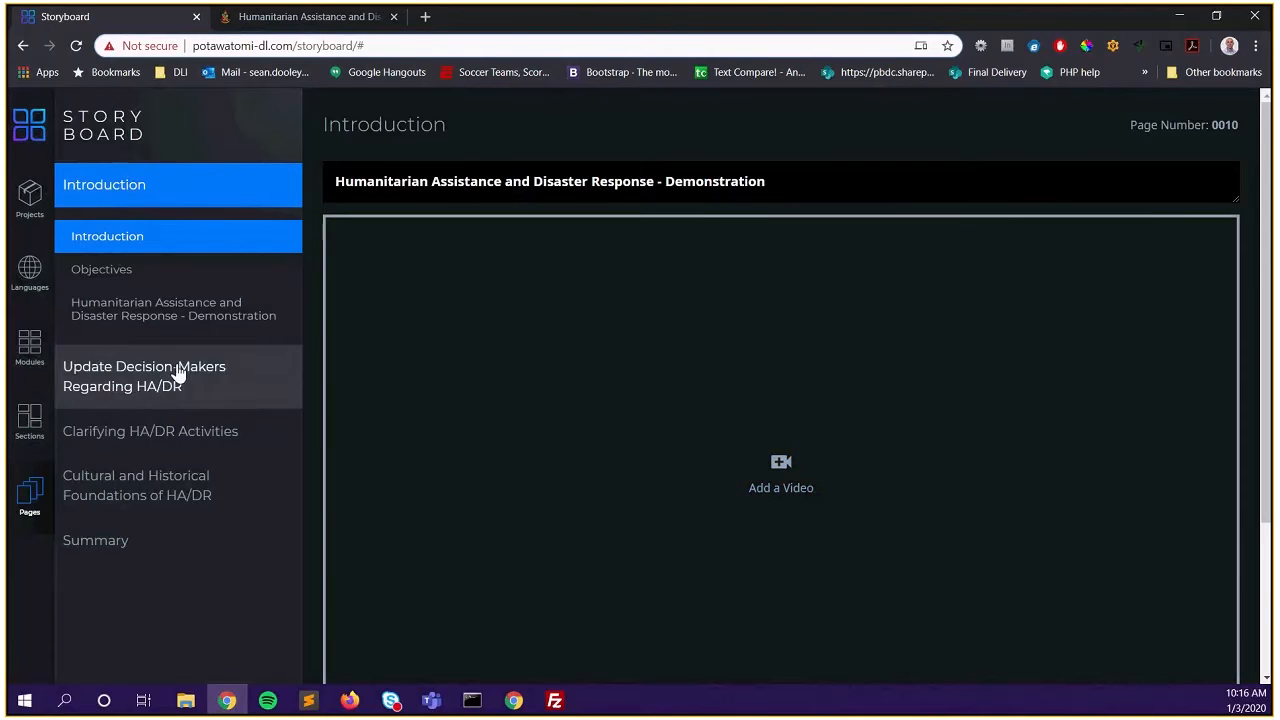
pyautogui.moveTo(330, 182); pyautogui.dragTo(774, 194)
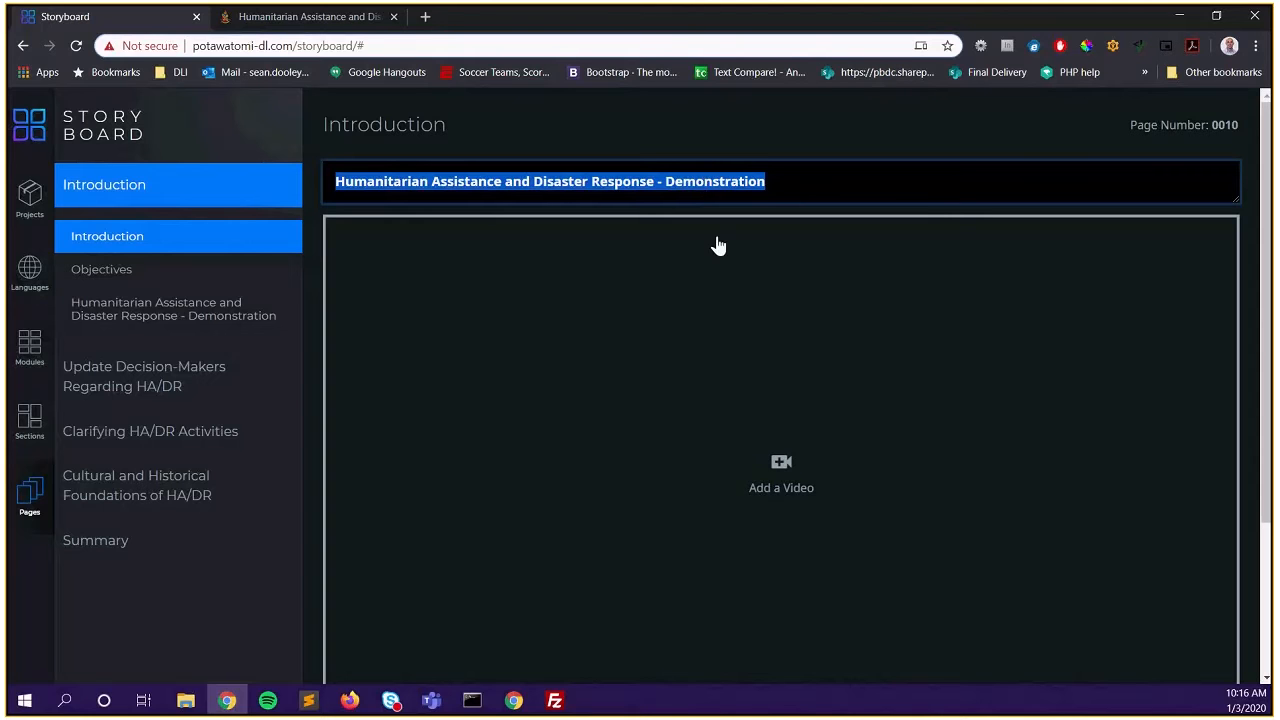
pyautogui.click(320, 17)
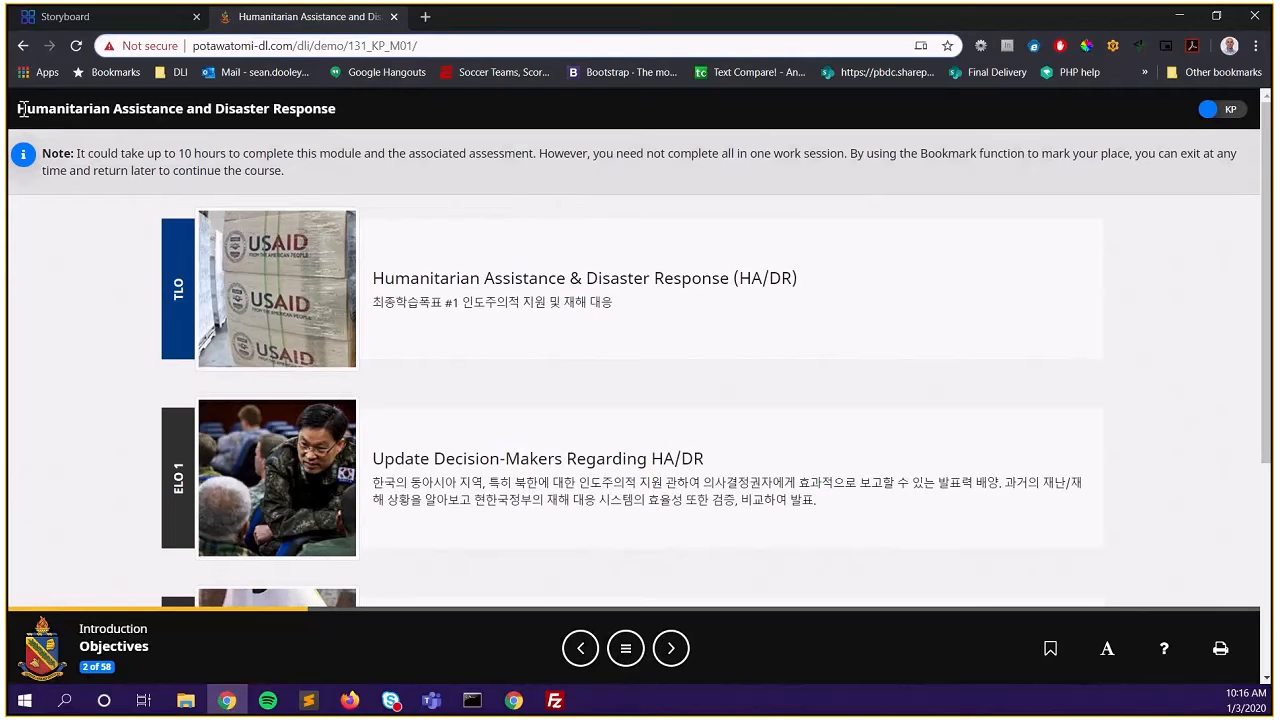
pyautogui.moveTo(17, 108); pyautogui.dragTo(352, 104)
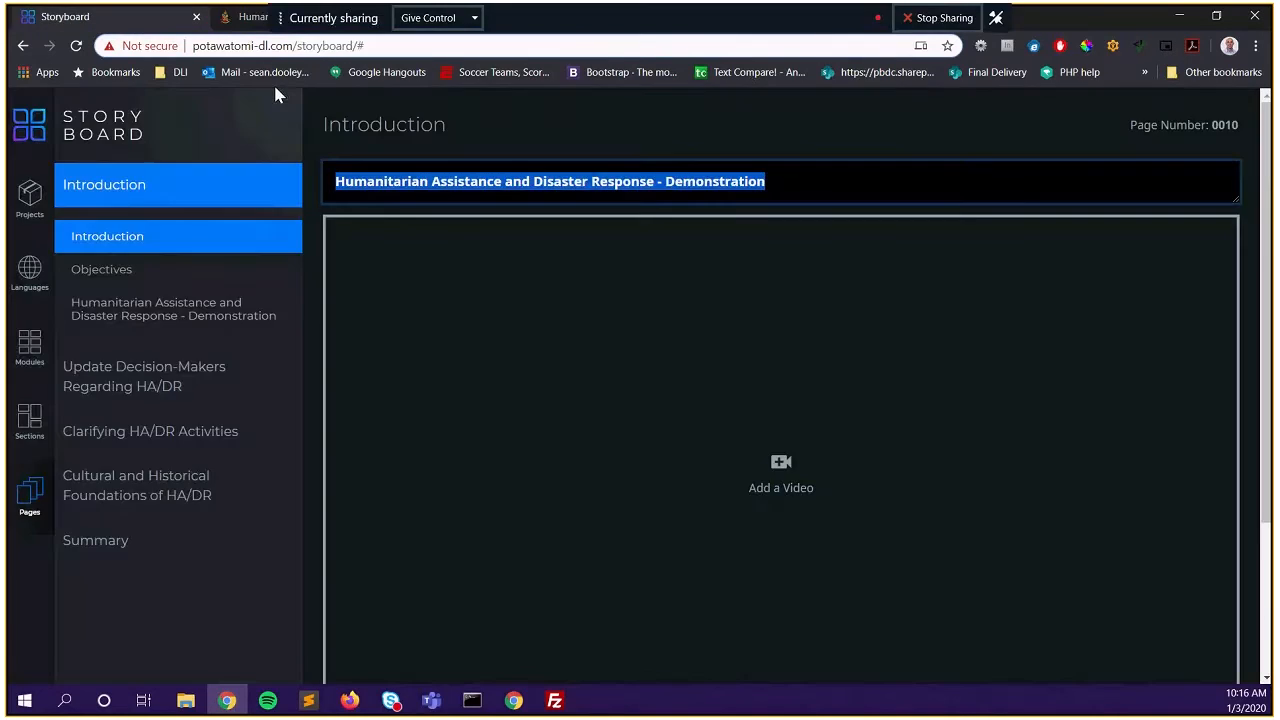
pyautogui.click(120, 17)
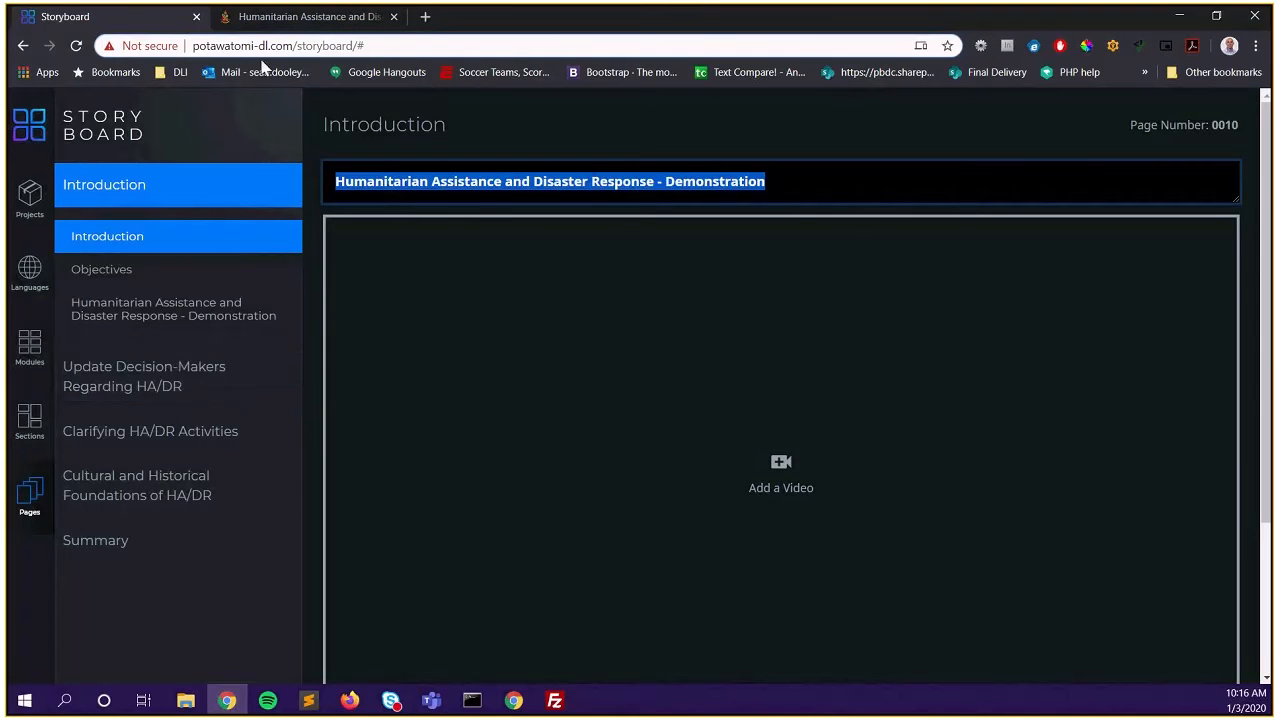
pyautogui.click(318, 20)
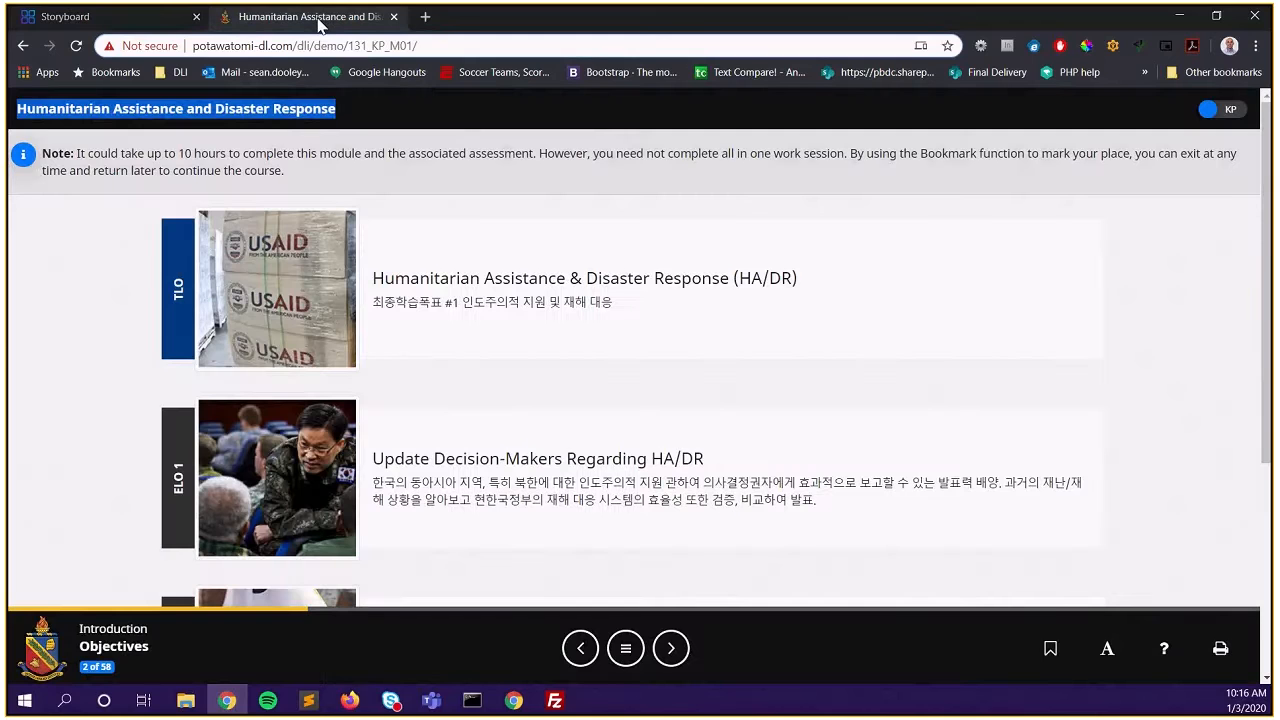
pyautogui.click(625, 664)
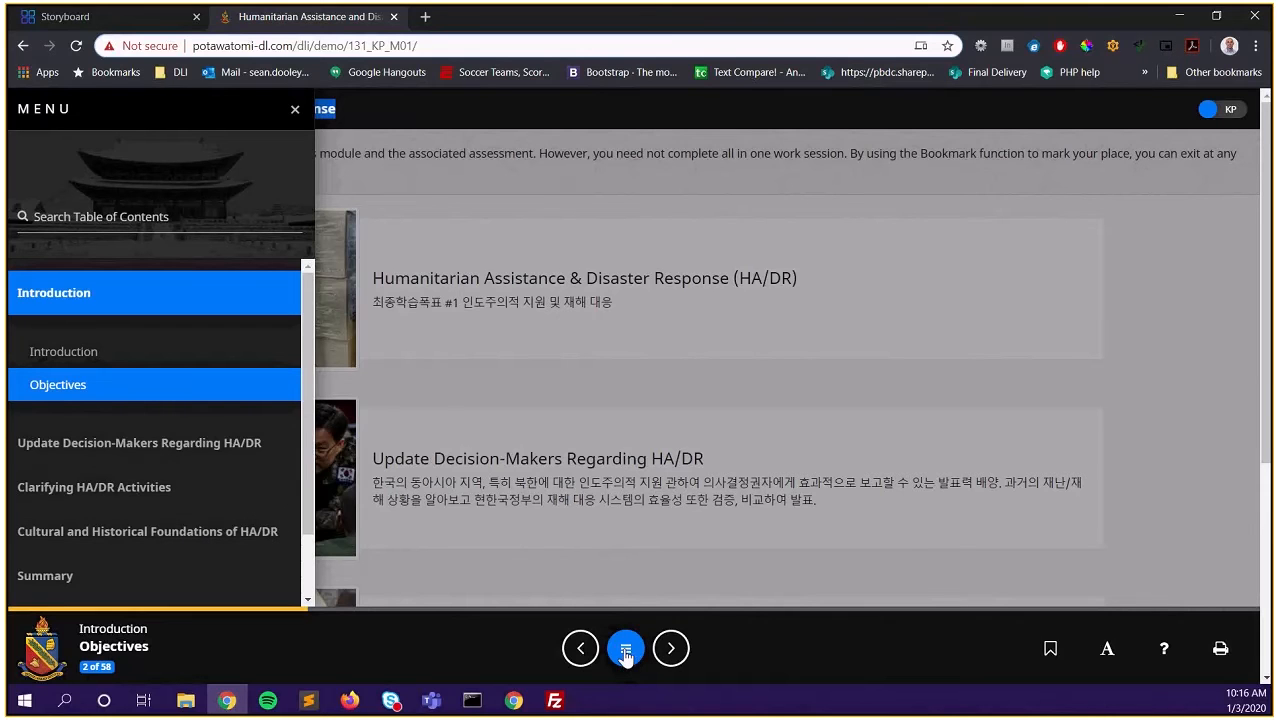
pyautogui.click(114, 24)
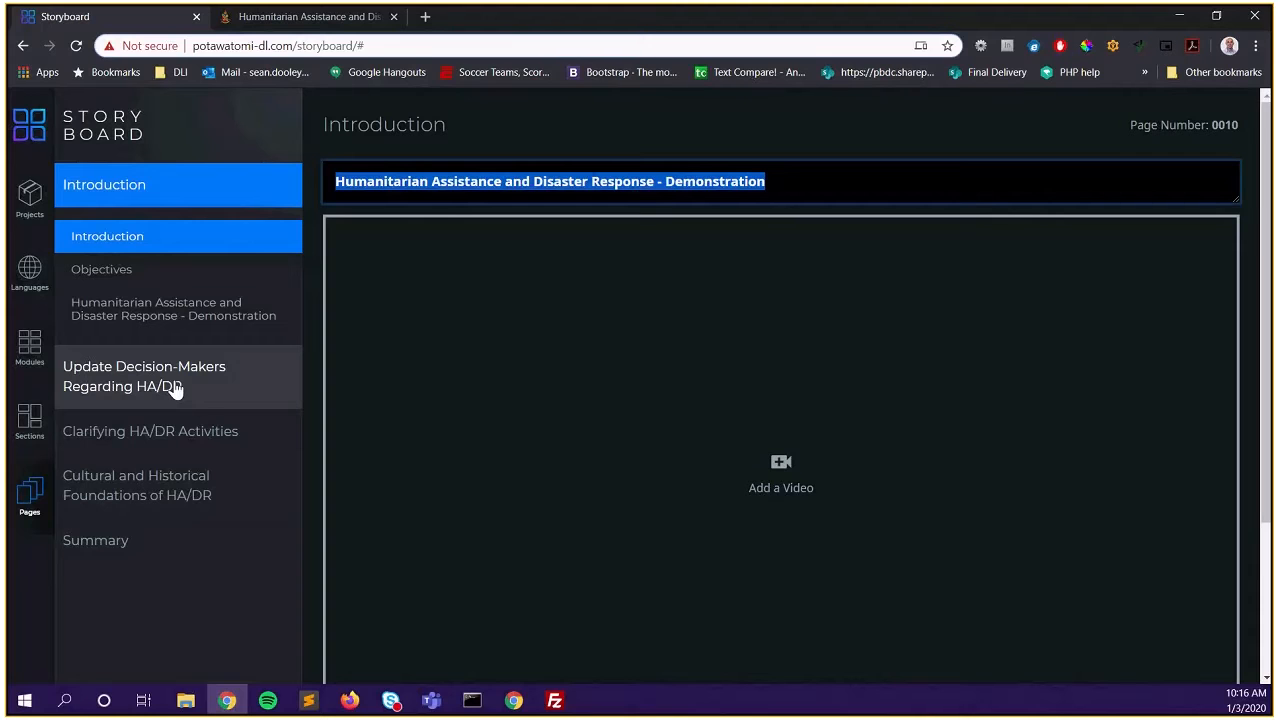
pyautogui.click(183, 200)
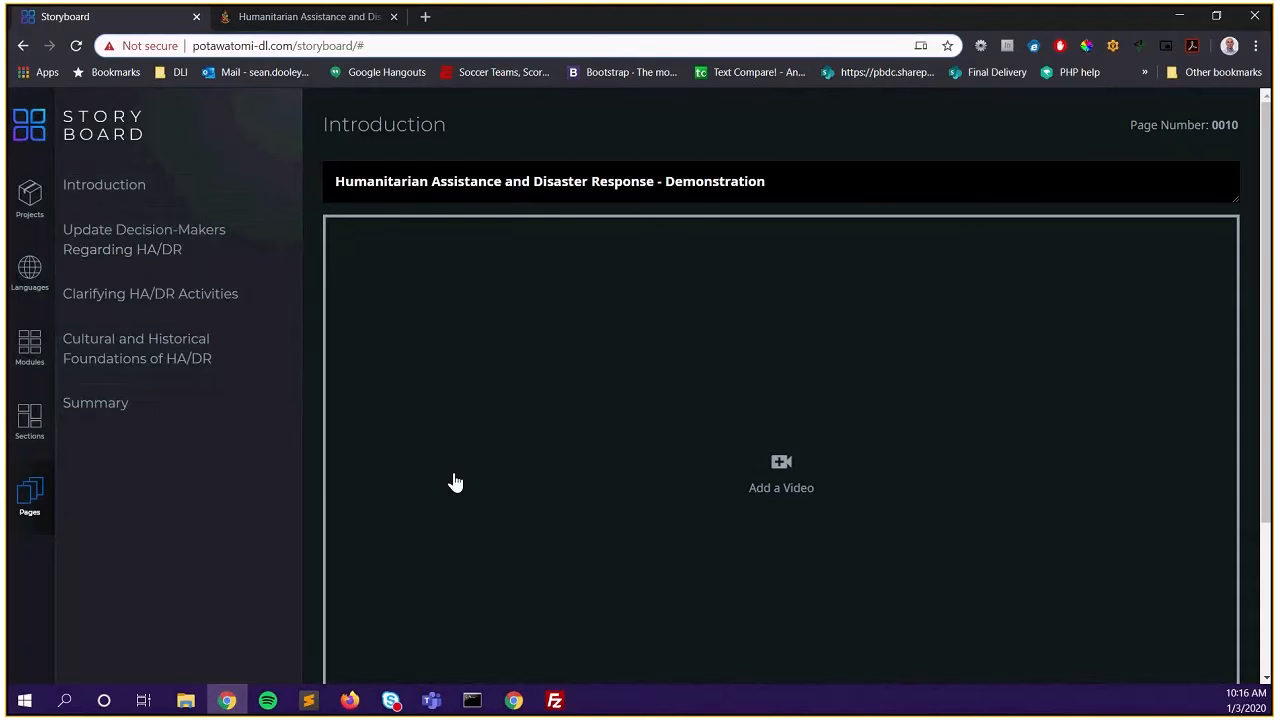
pyautogui.click(183, 200)
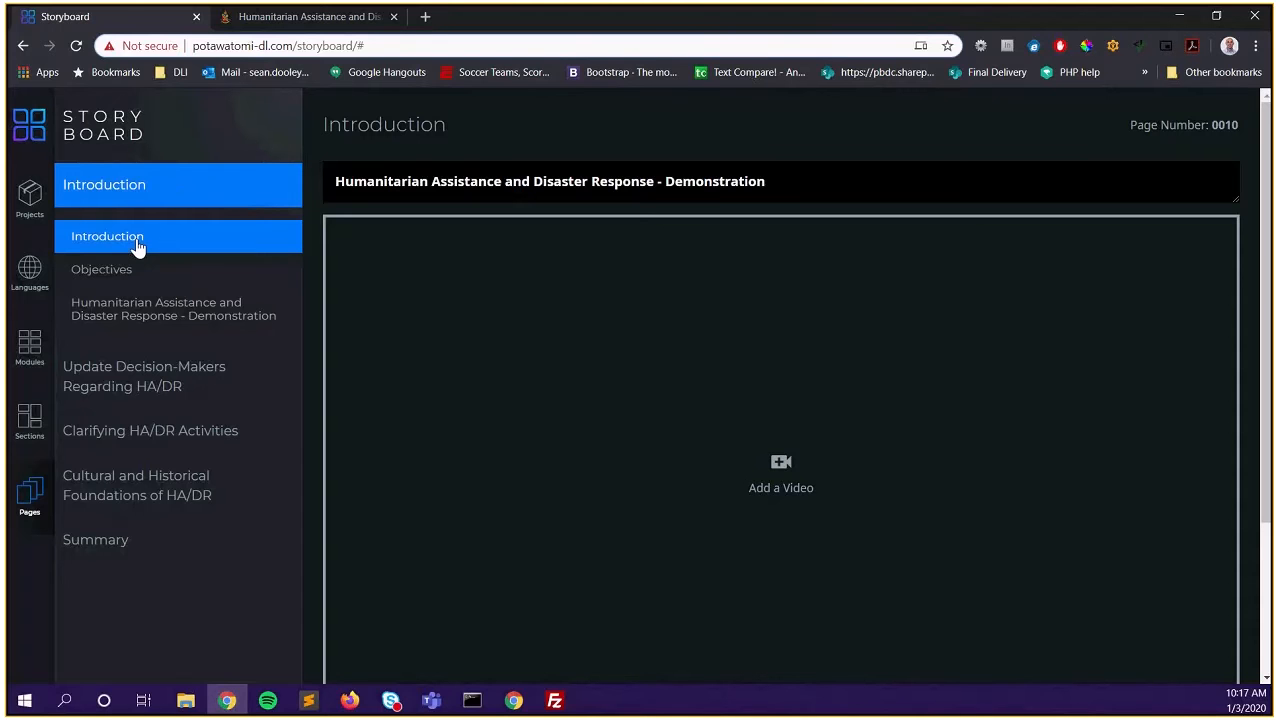
pyautogui.scroll(-2, 723, 372)
pyautogui.scroll(2, 723, 372)
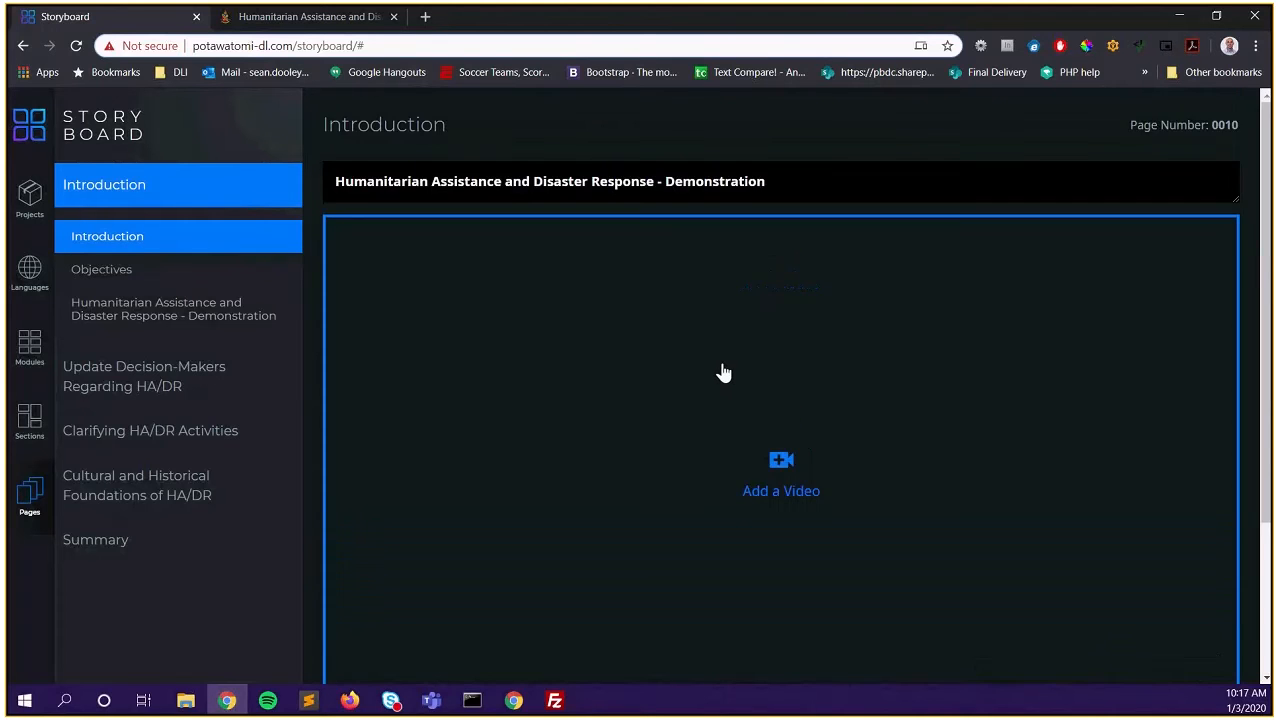
pyautogui.scroll(-1, 723, 372)
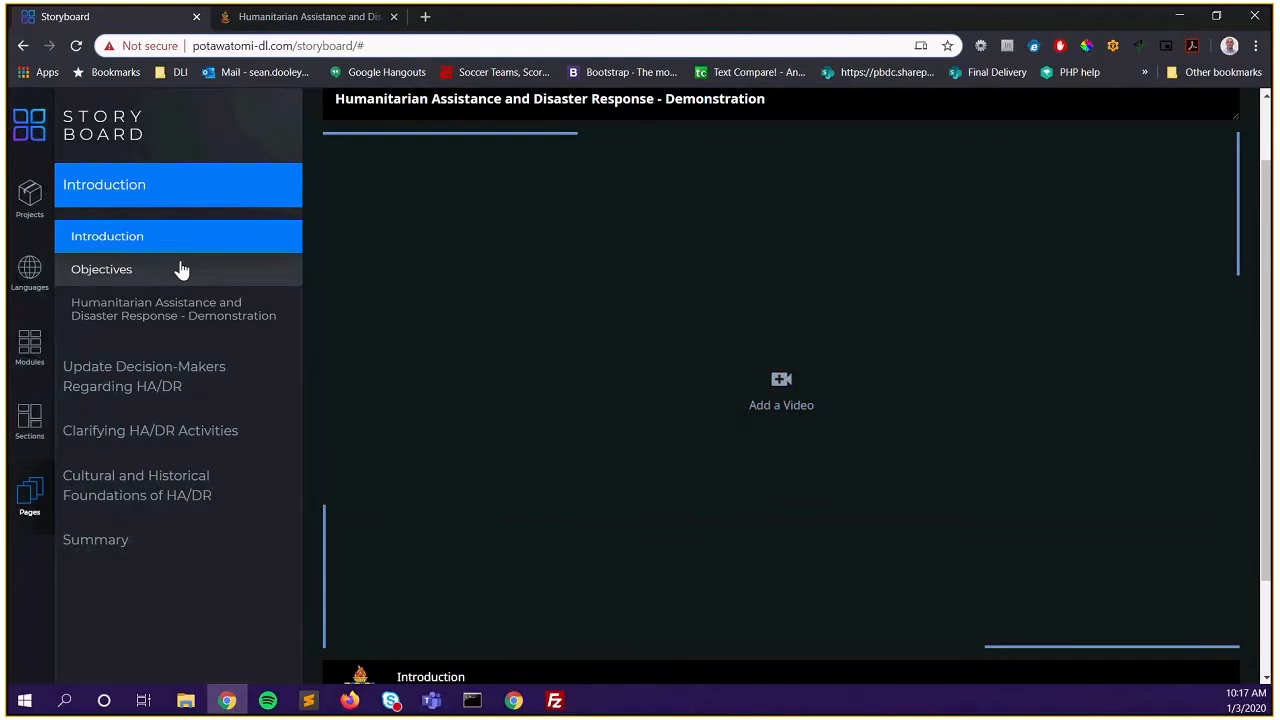
# Expand Update Decision-Makers to view Reading 1, then go back to the Introduction page
pyautogui.click(172, 380)
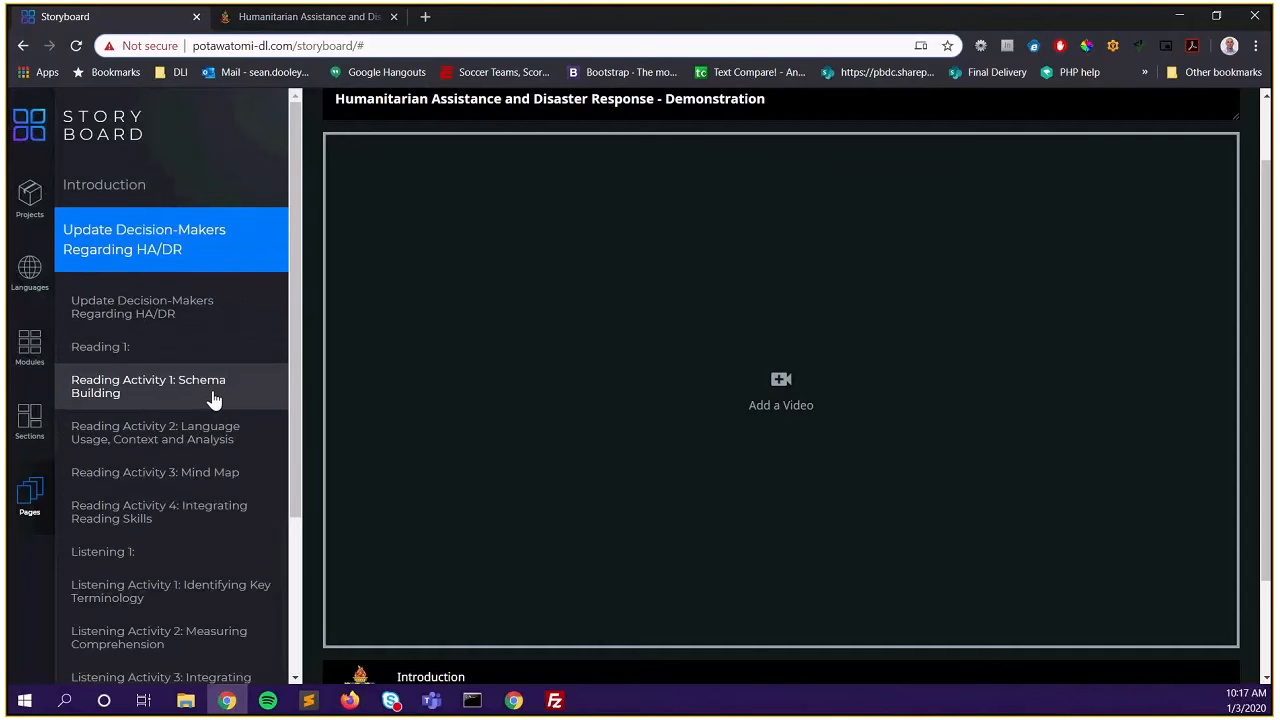
pyautogui.click(118, 354)
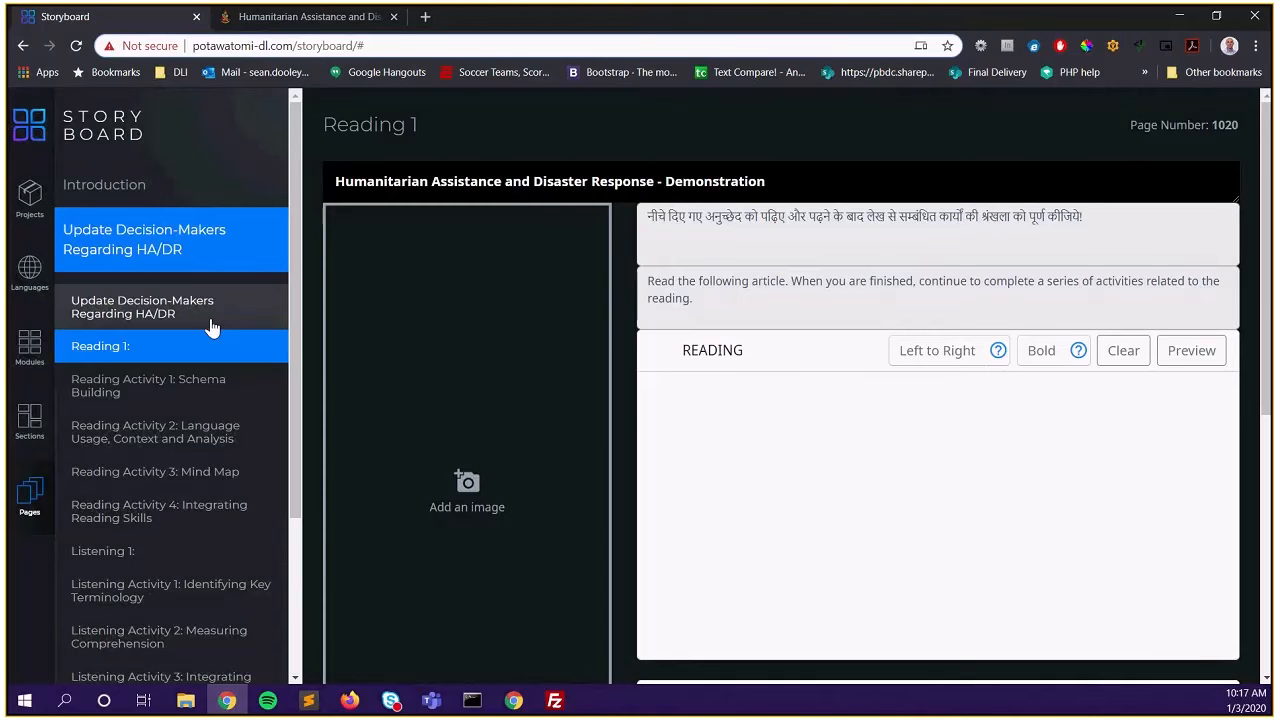
pyautogui.click(133, 192)
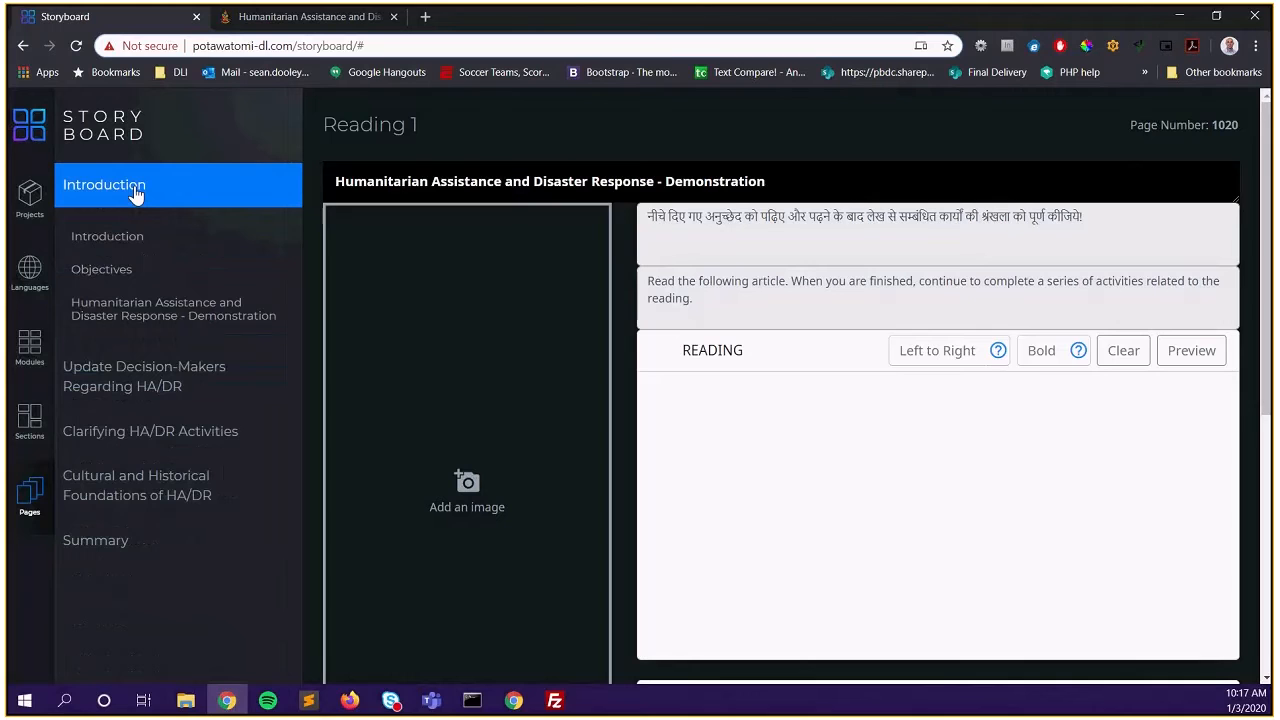
pyautogui.click(137, 248)
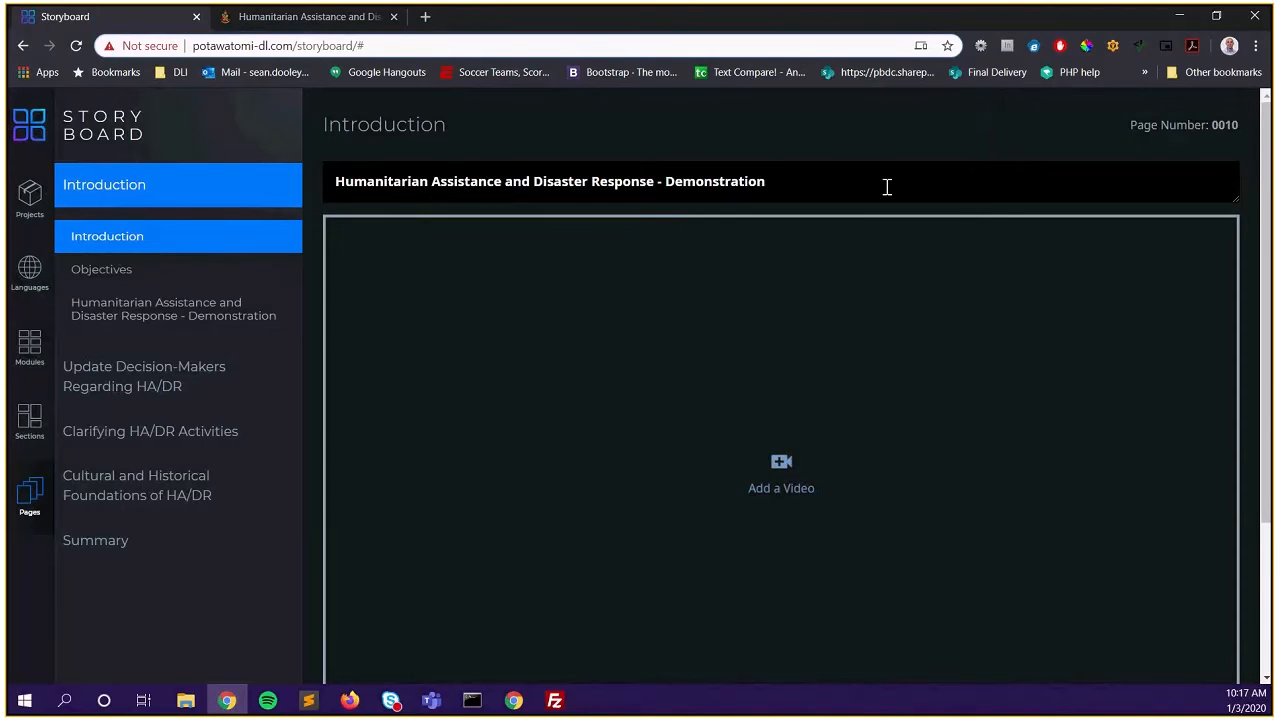
# Start adding a video from the Introduction page's video area
pyautogui.scroll(-2, 860, 200)
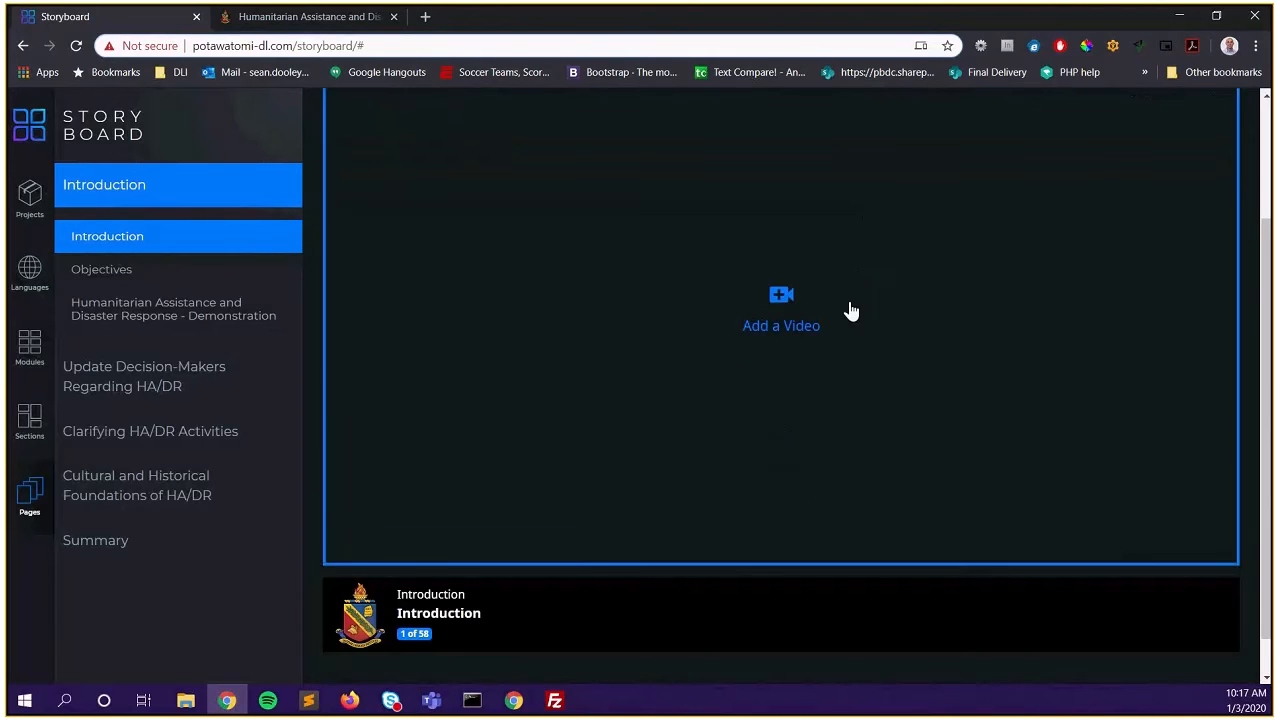
pyautogui.scroll(1, 851, 314)
pyautogui.scroll(1, 850, 315)
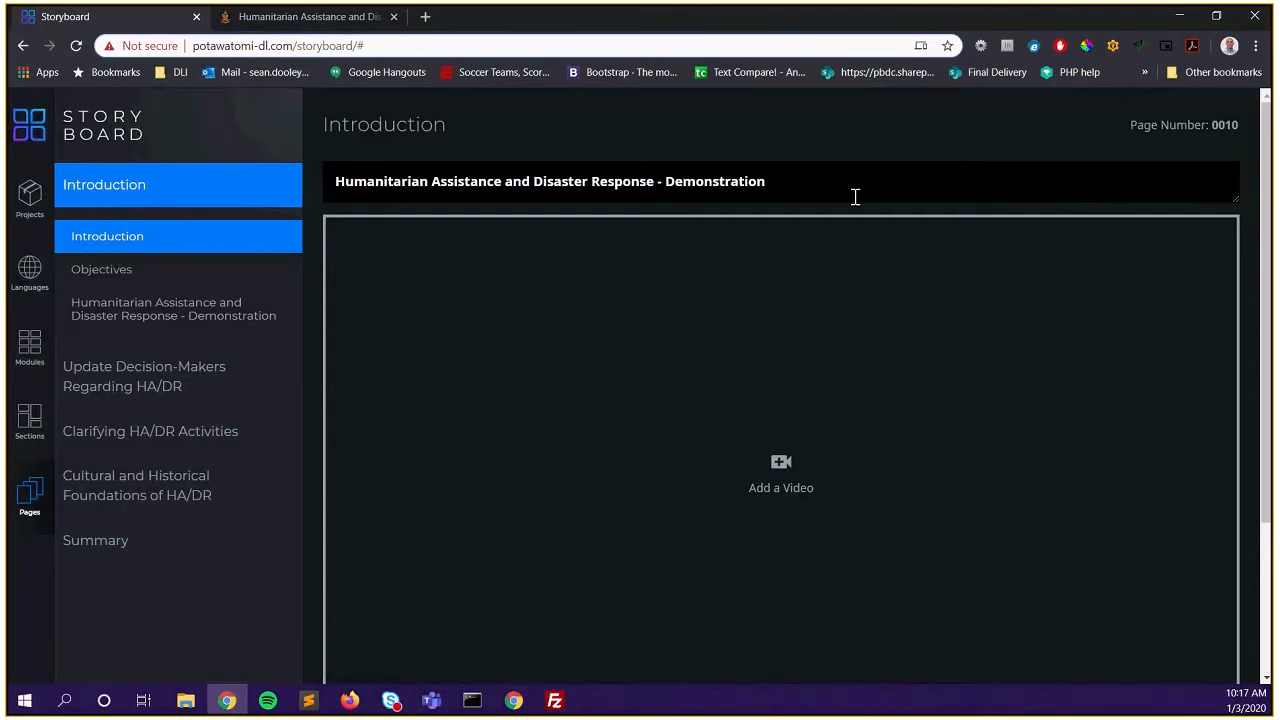
pyautogui.scroll(-2, 837, 223)
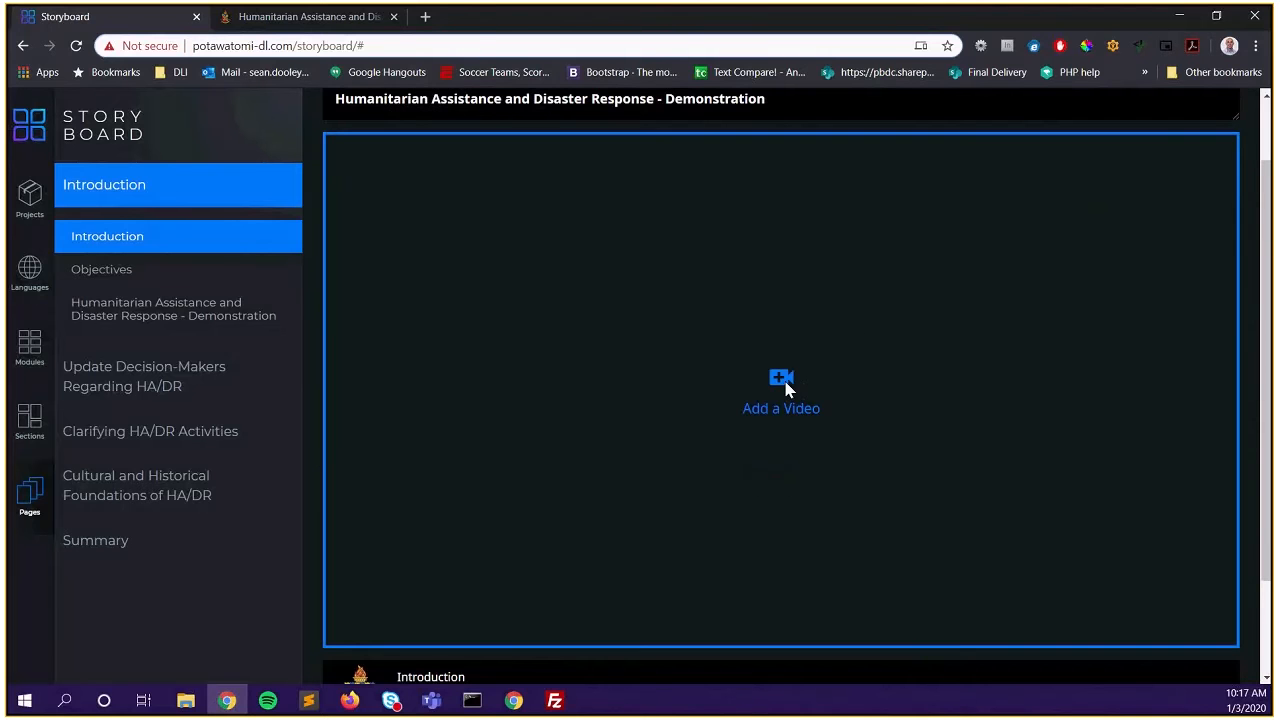
pyautogui.click(781, 381)
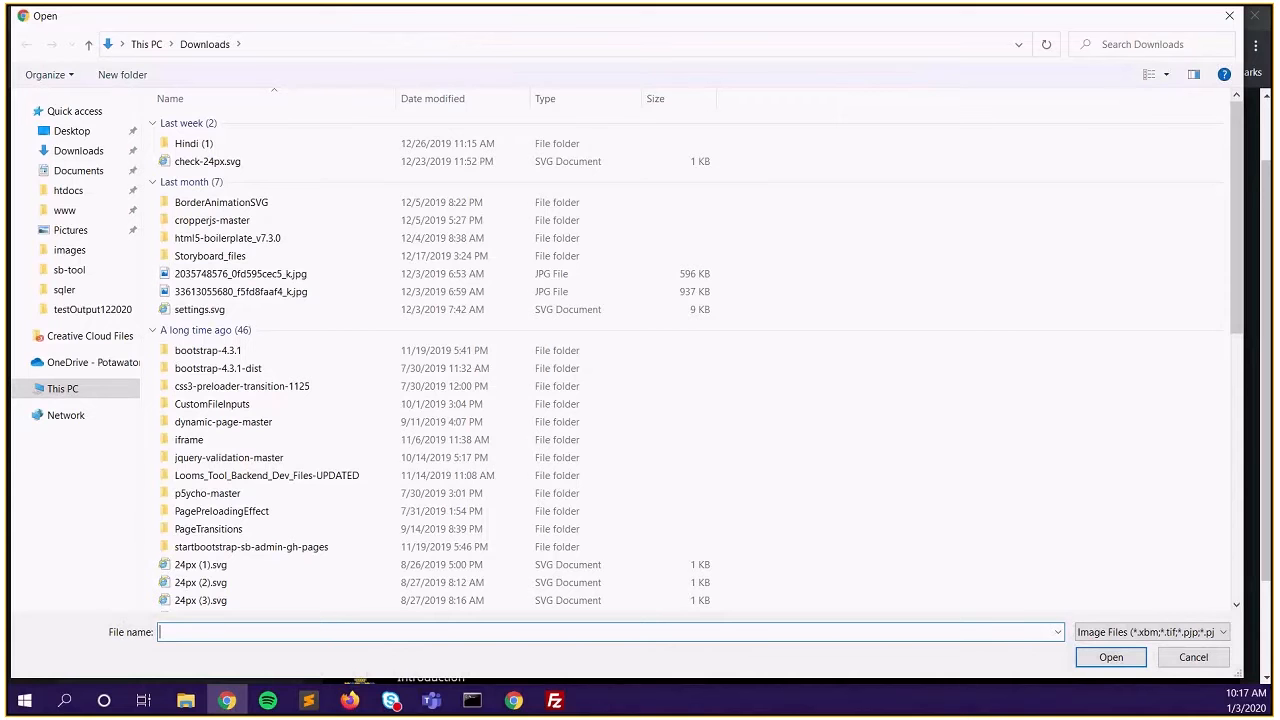
# Load introvideo.mp4 from the sb-tool folder, with the file filter set to All Files (*.*)
pyautogui.click(65, 279)
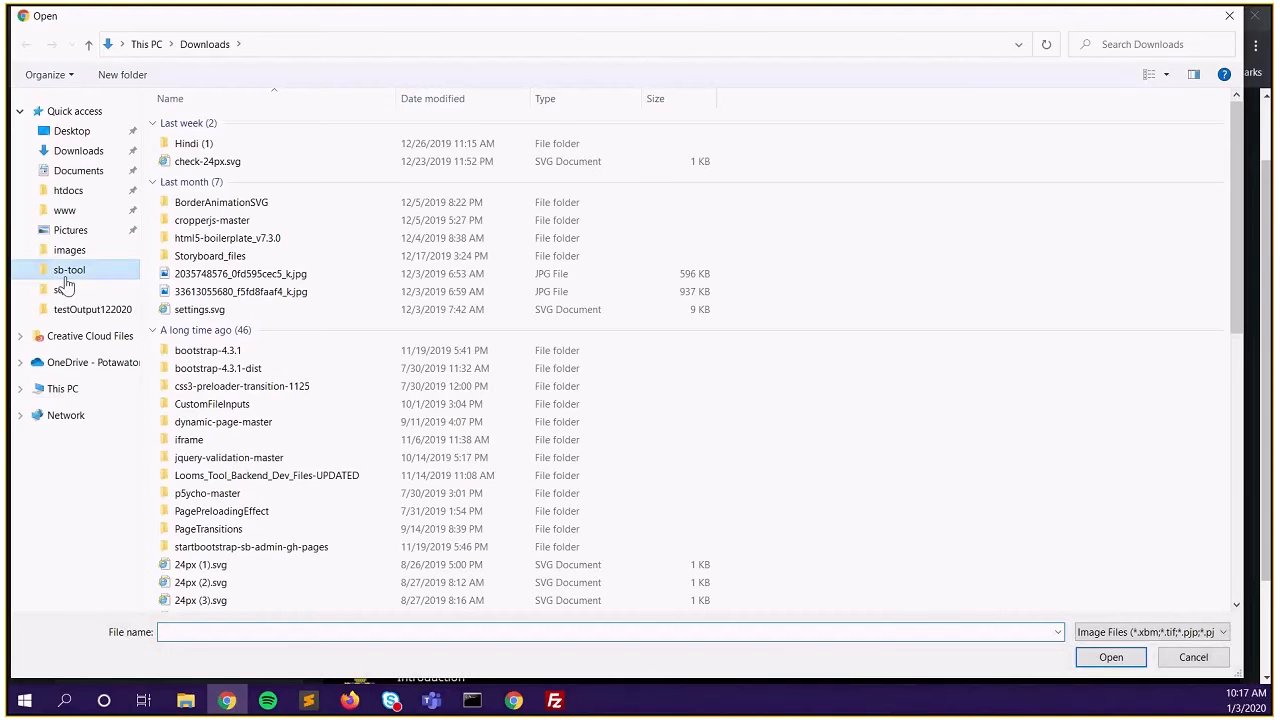
pyautogui.click(1150, 632)
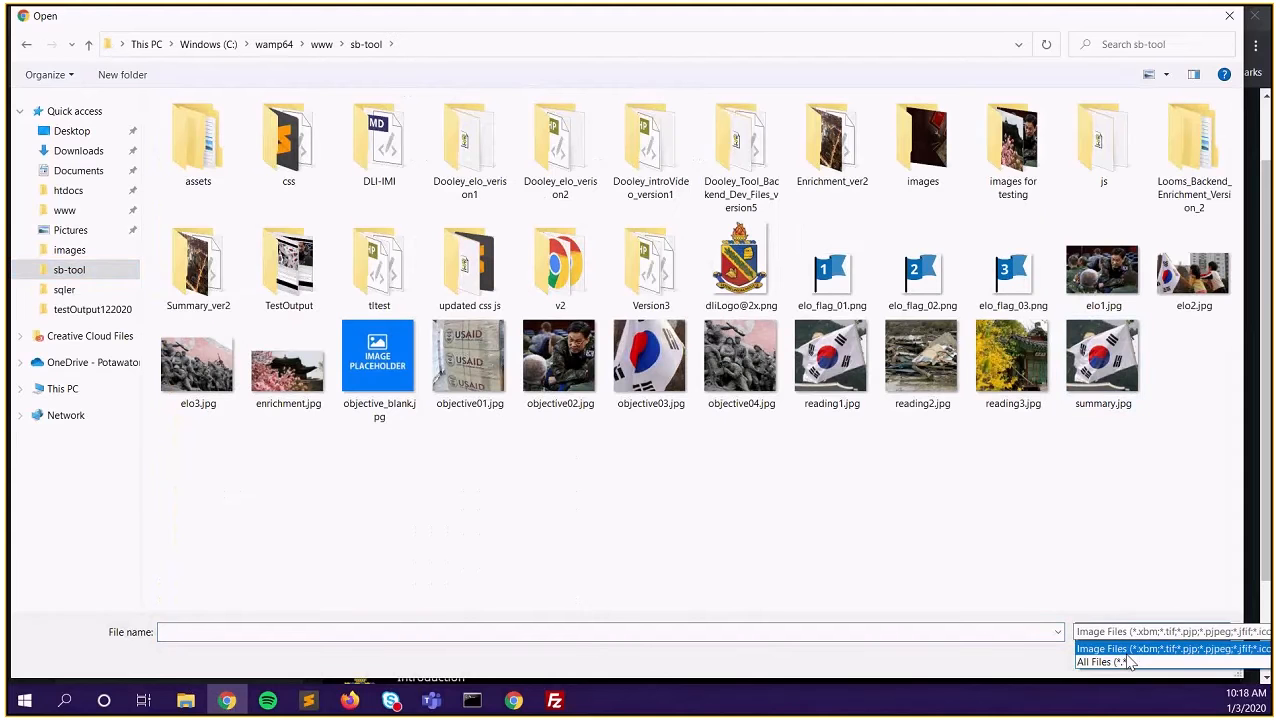
pyautogui.click(1103, 662)
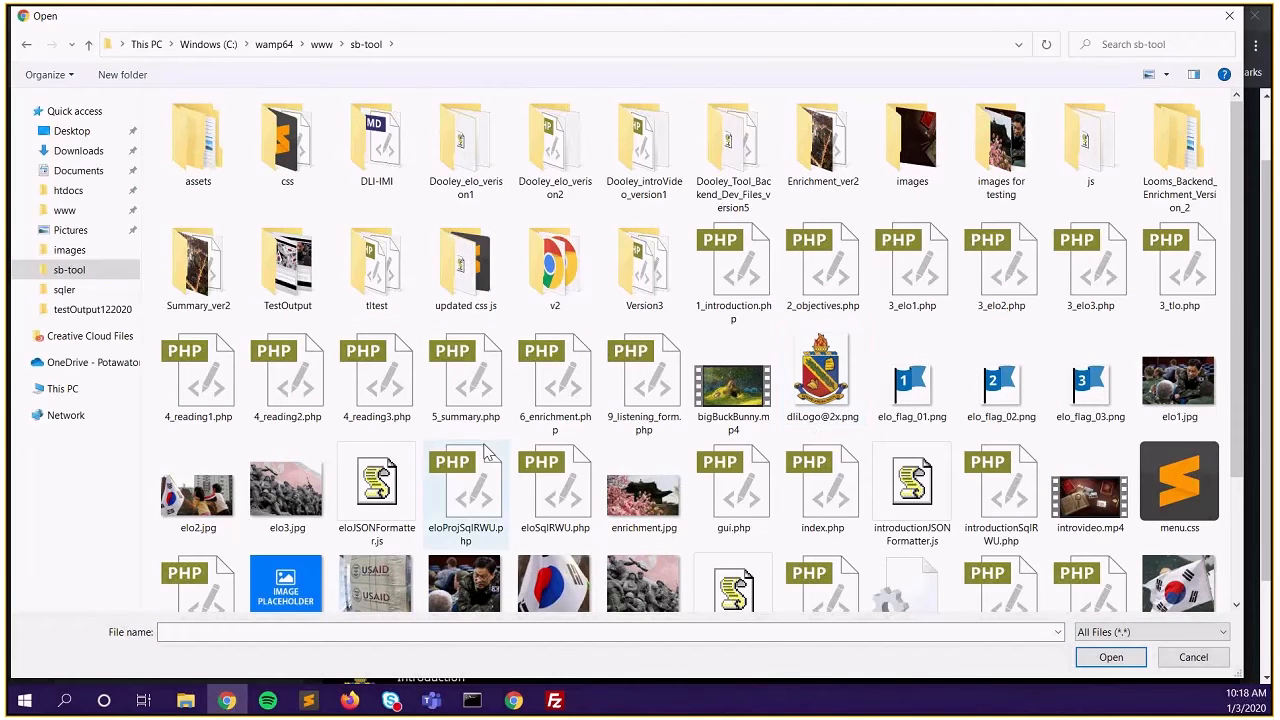
pyautogui.scroll(-2, 687, 490)
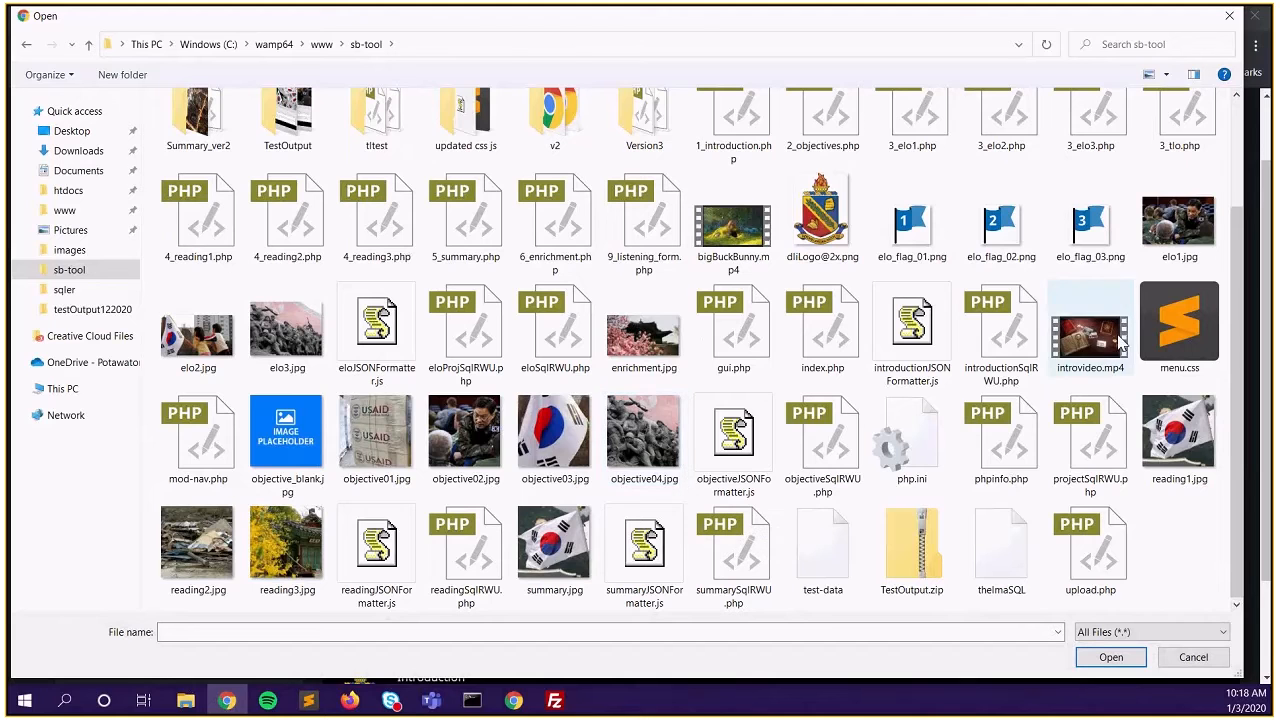
pyautogui.click(1118, 373)
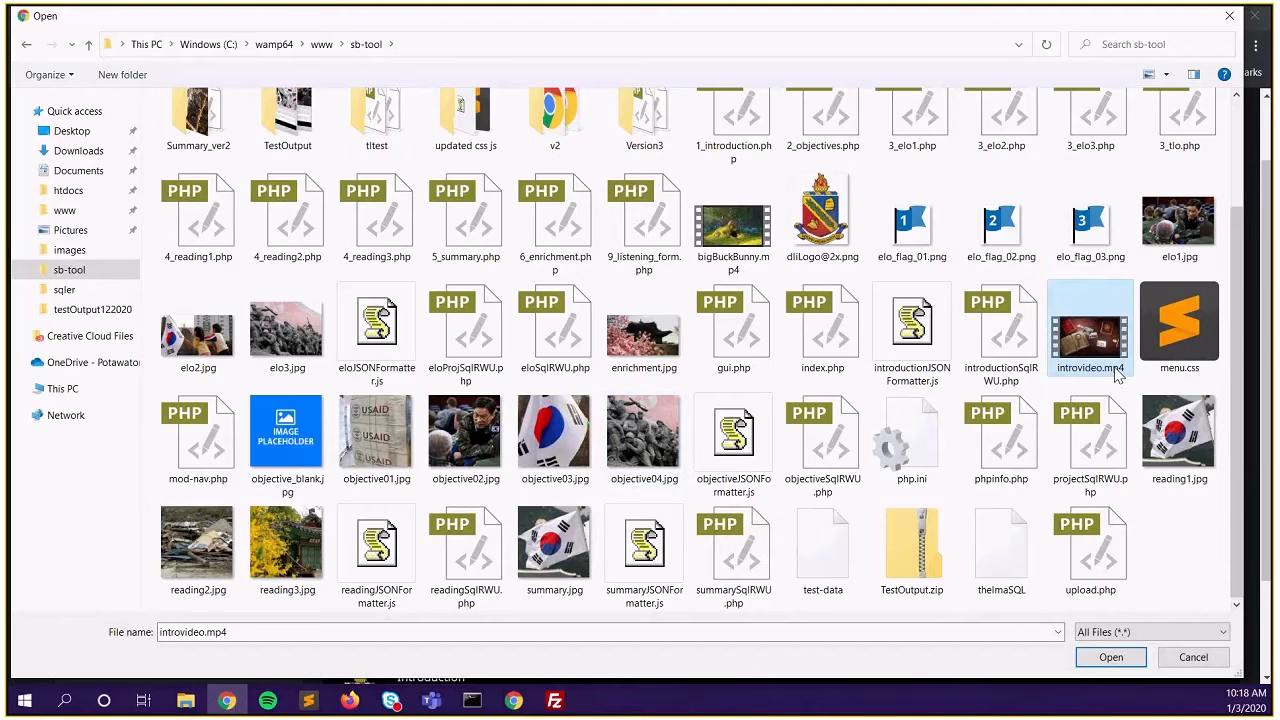
pyautogui.click(1108, 656)
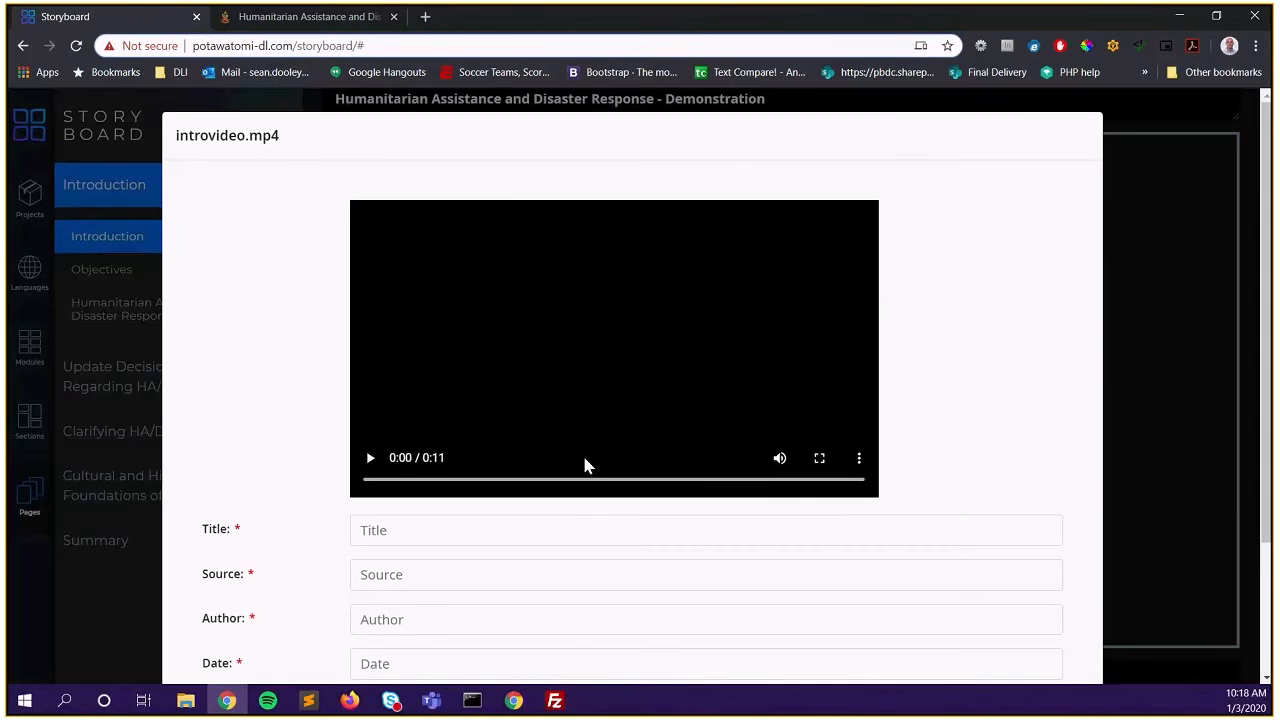
# Enter 'Introduction video' as the video's title and 'Advancia Tech' as its source
pyautogui.scroll(-1, 585, 459)
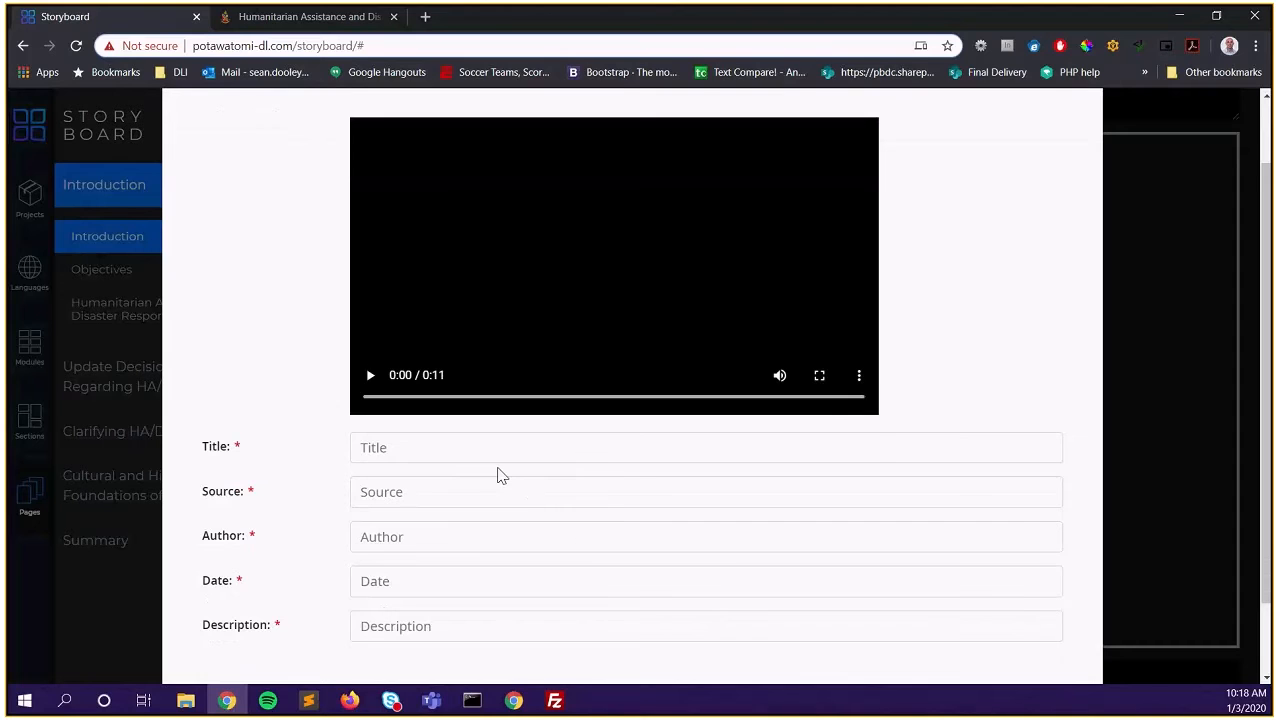
pyautogui.scroll(1, 498, 469)
pyautogui.scroll(1, 498, 476)
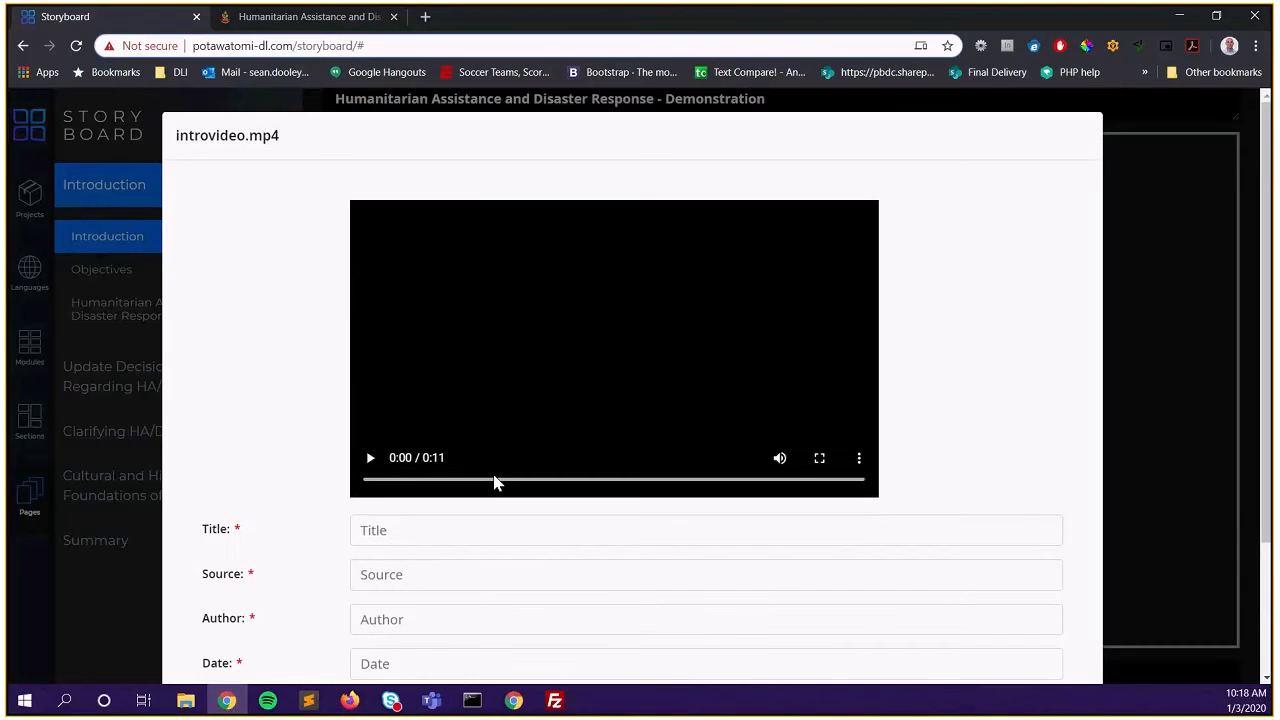
pyautogui.click(430, 535)
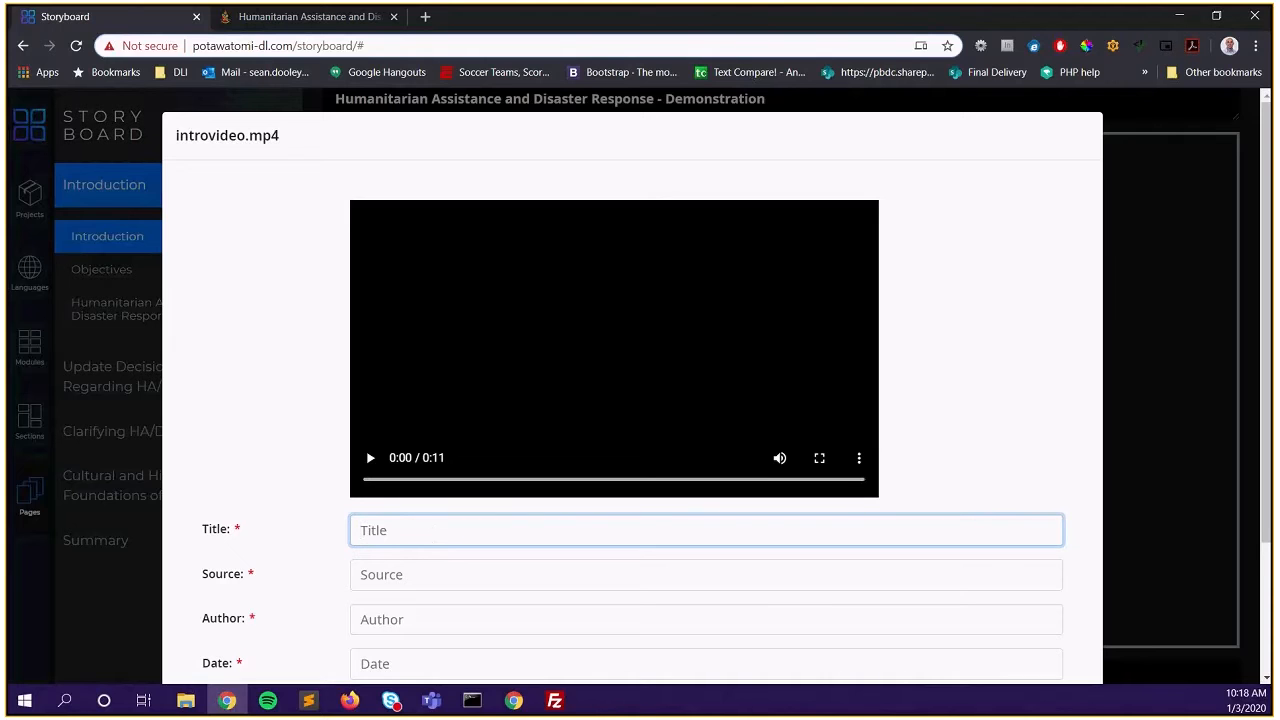
pyautogui.scroll(-3, 323, 369)
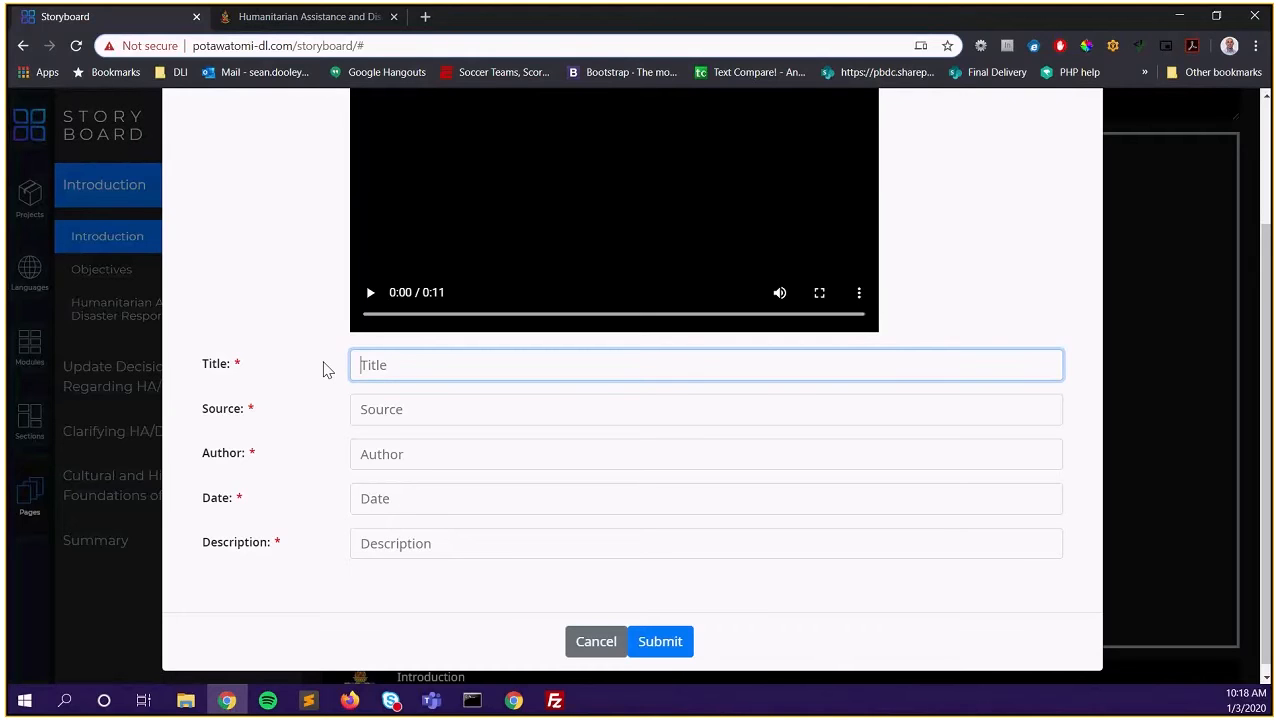
pyautogui.write('Introduction video')
pyautogui.press('Tab')
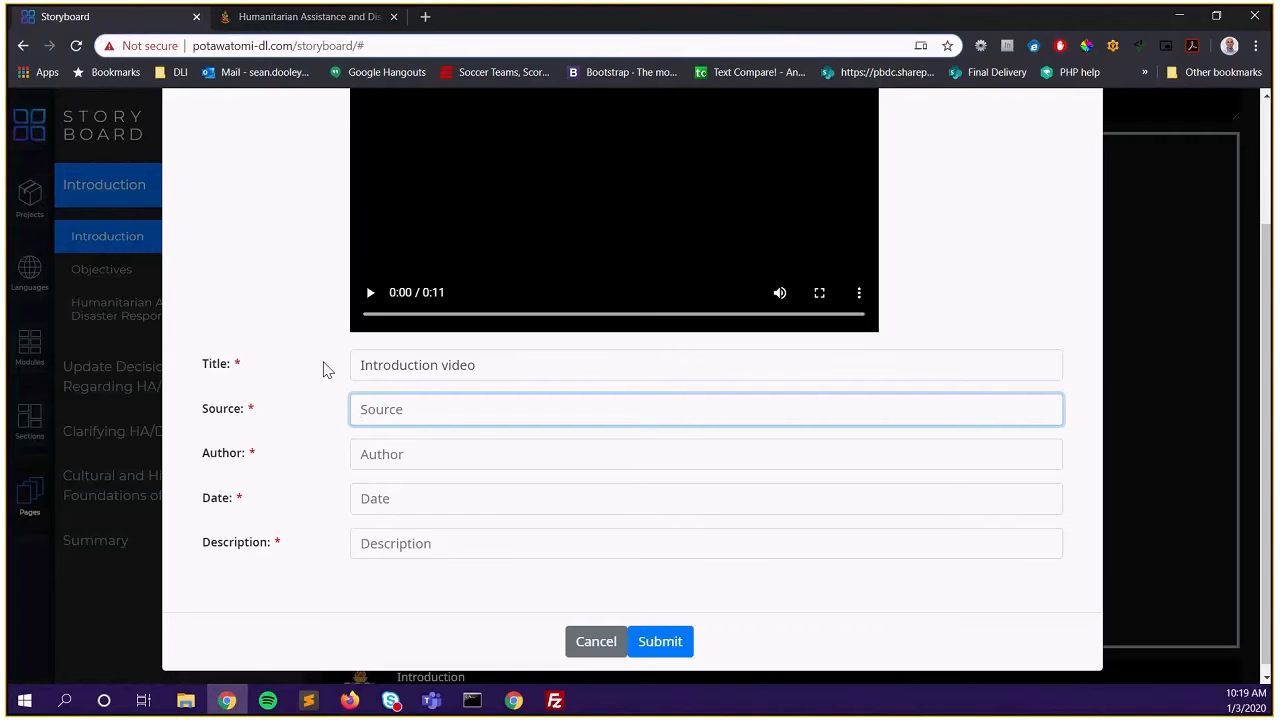
pyautogui.write('Advancia Tech')
pyautogui.click(411, 454)
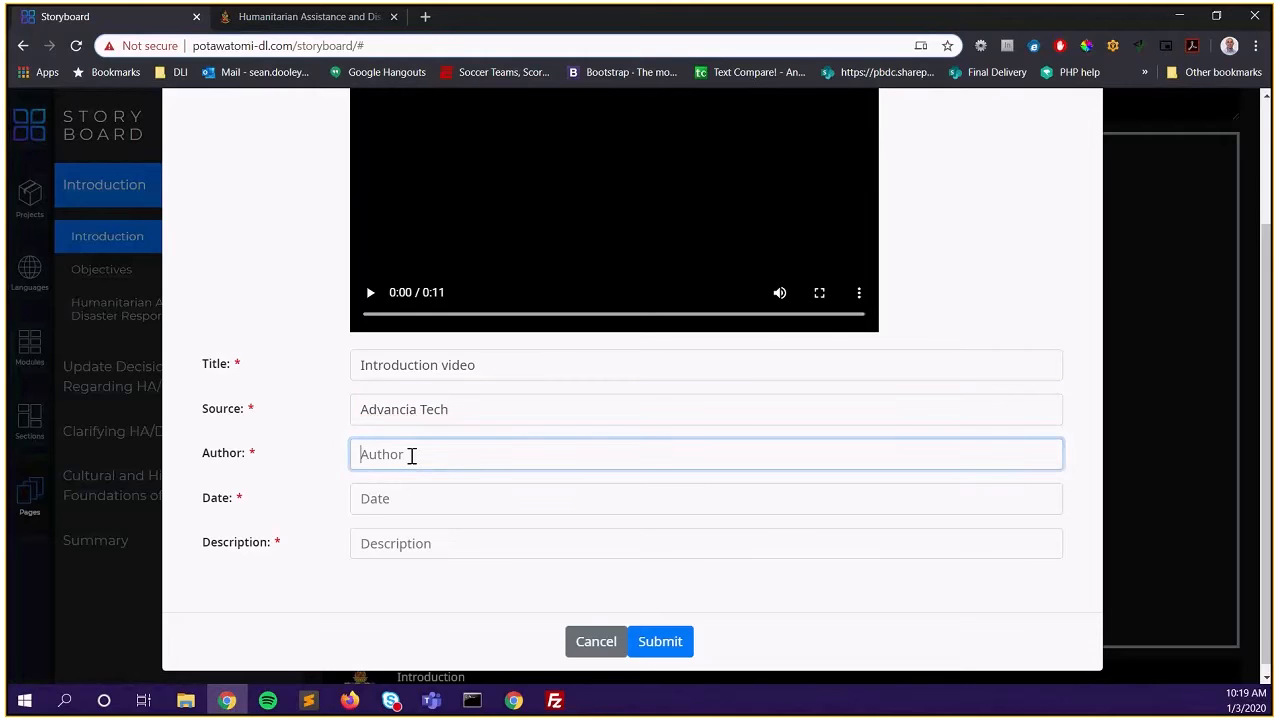
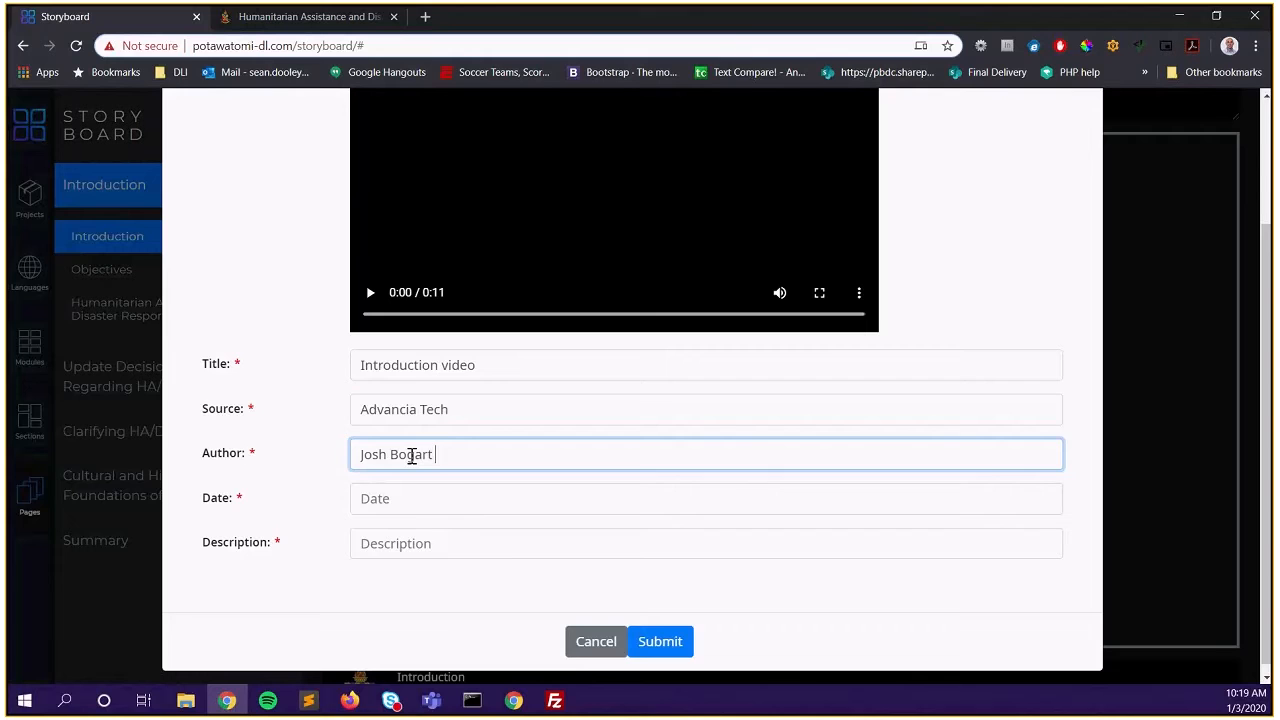
# Fill in the author's name, date 1/3/2020, and description 'This is a intro video for Korean Module 1'
pyautogui.press('Tab')
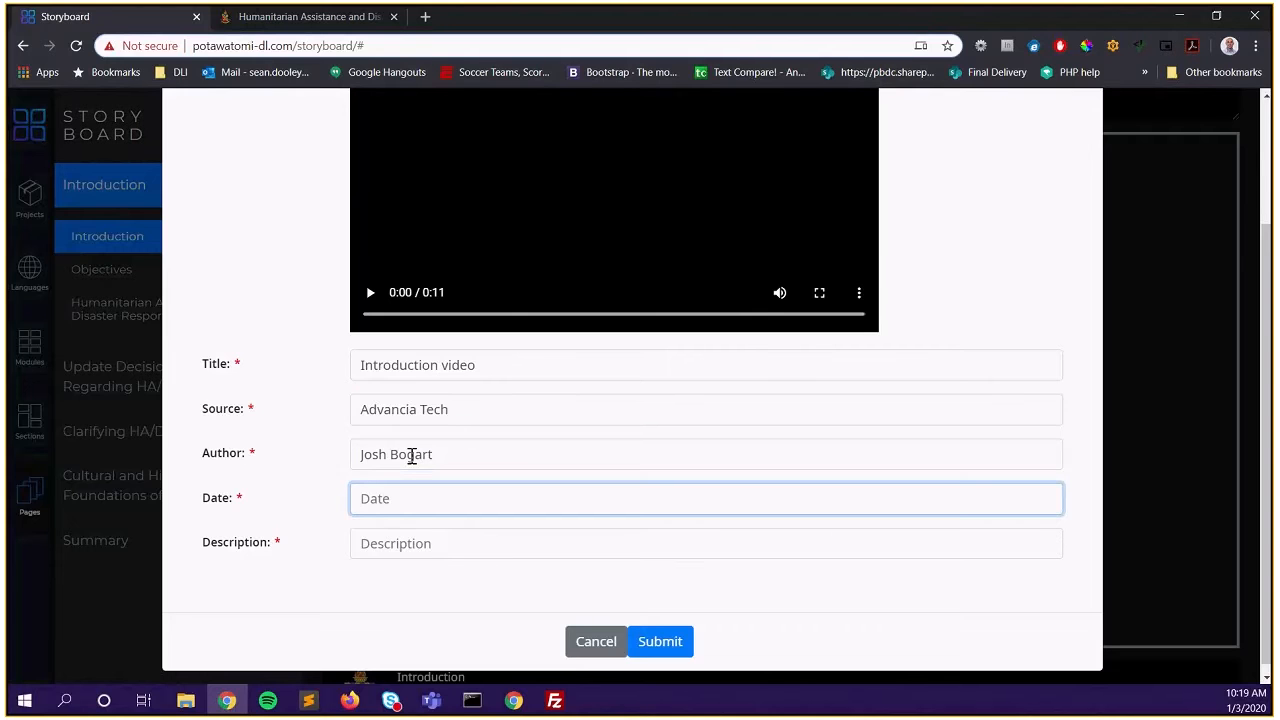
pyautogui.write('1/3/2020')
pyautogui.press('Tab')
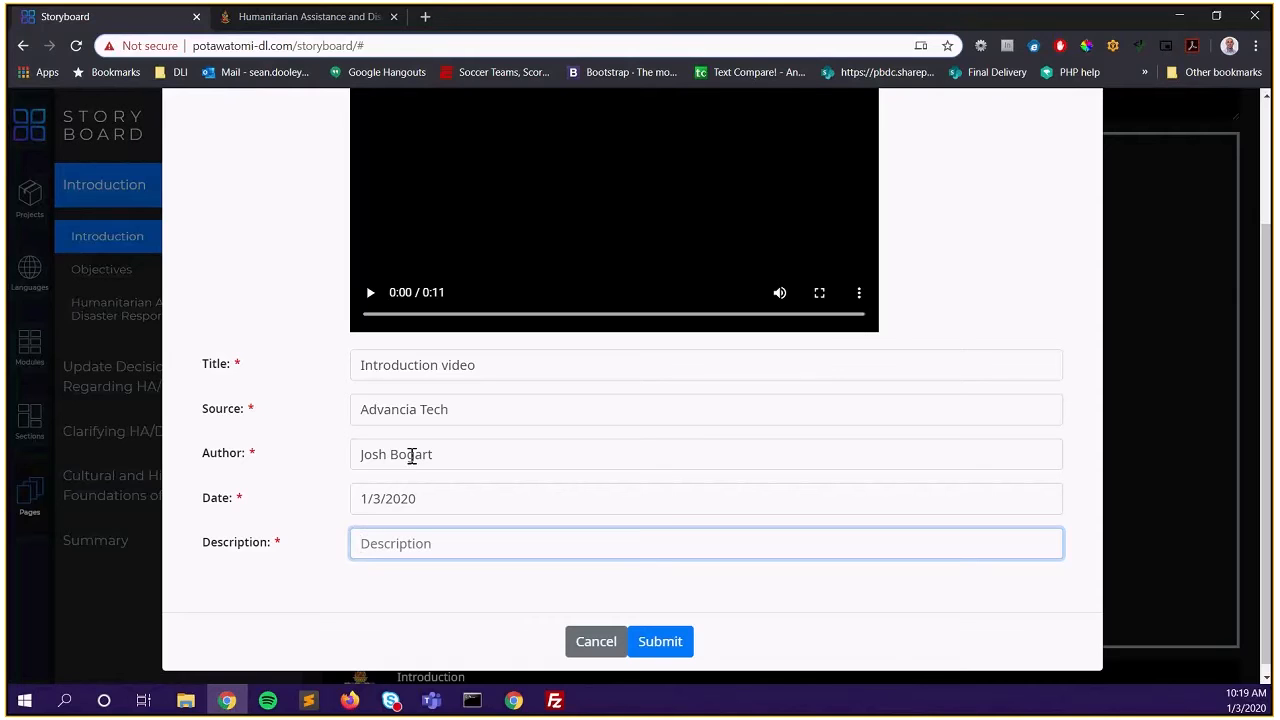
pyautogui.write('This is a intro video for Kore')
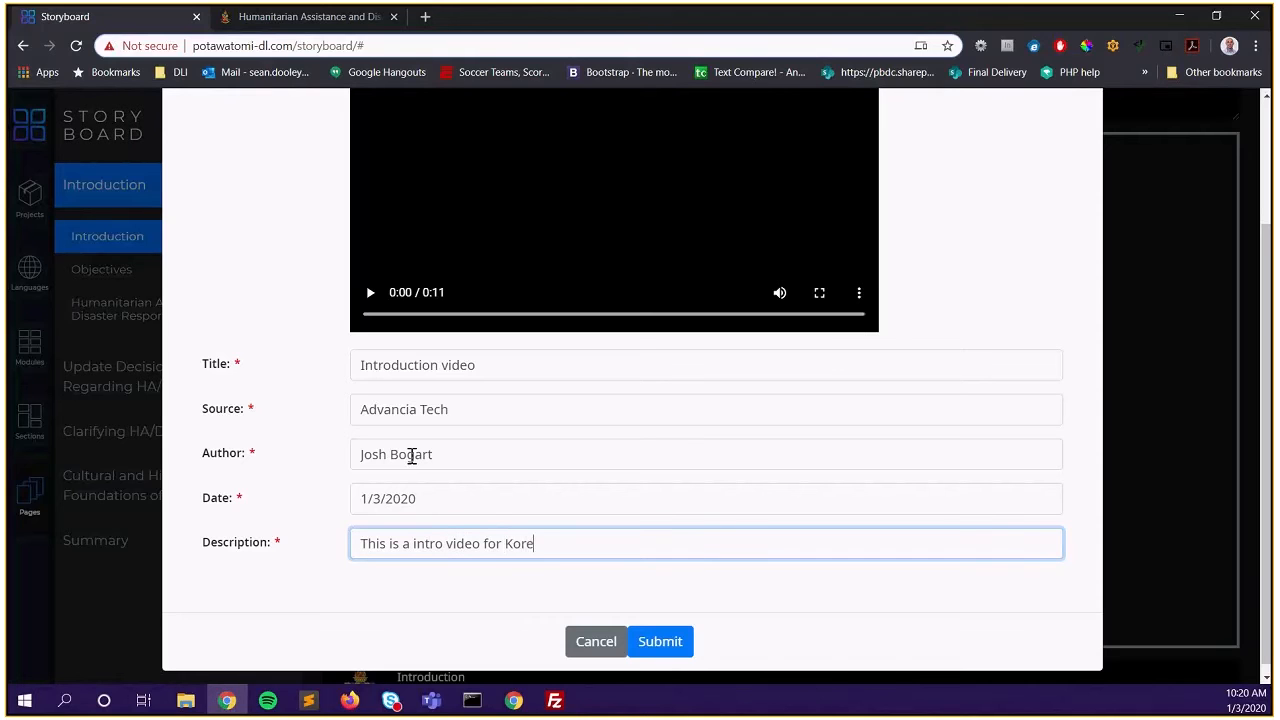
pyautogui.write('an Module 1')
# Clear the date and submit to test the required-date validation
pyautogui.tripleClick(438, 503)
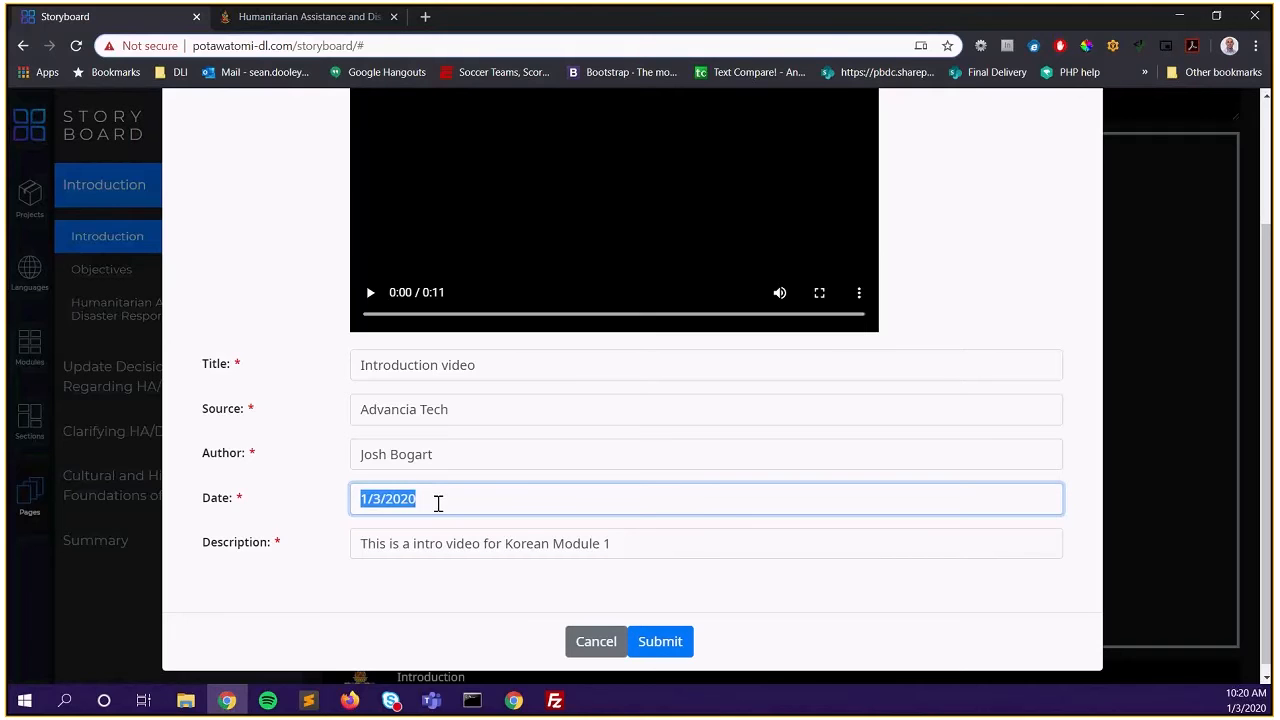
pyautogui.press('BackSpace')
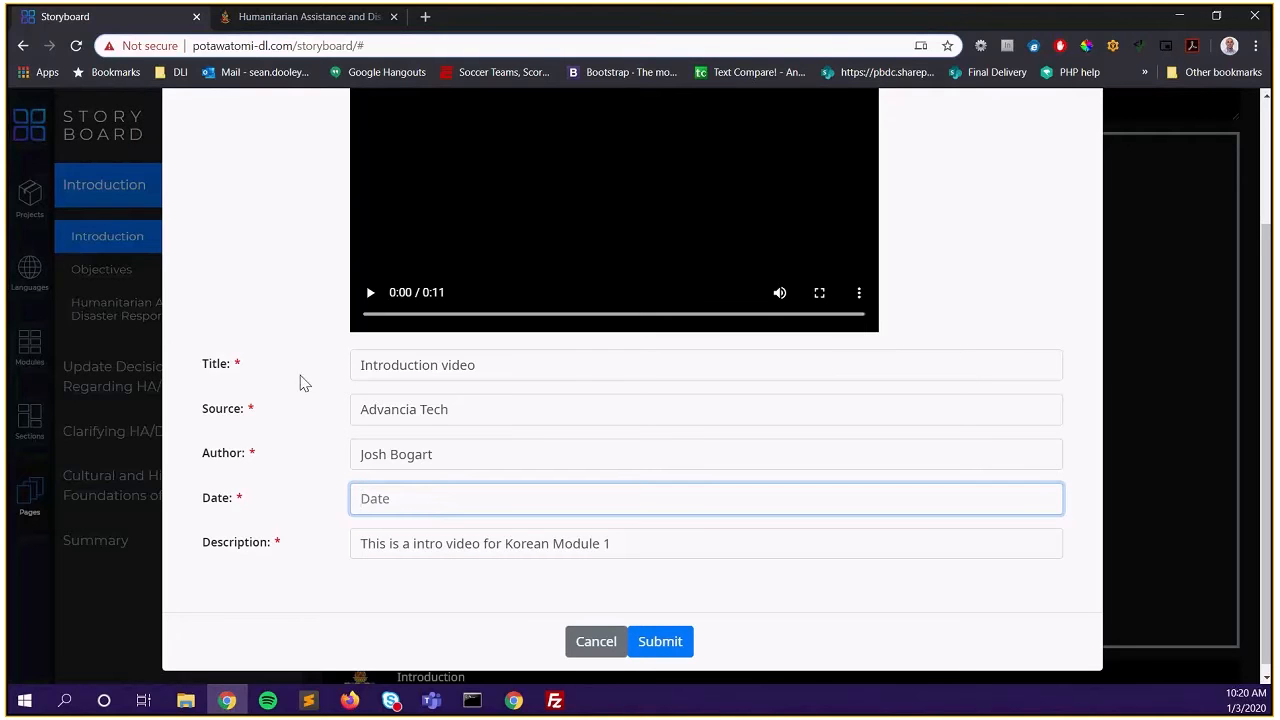
pyautogui.click(665, 643)
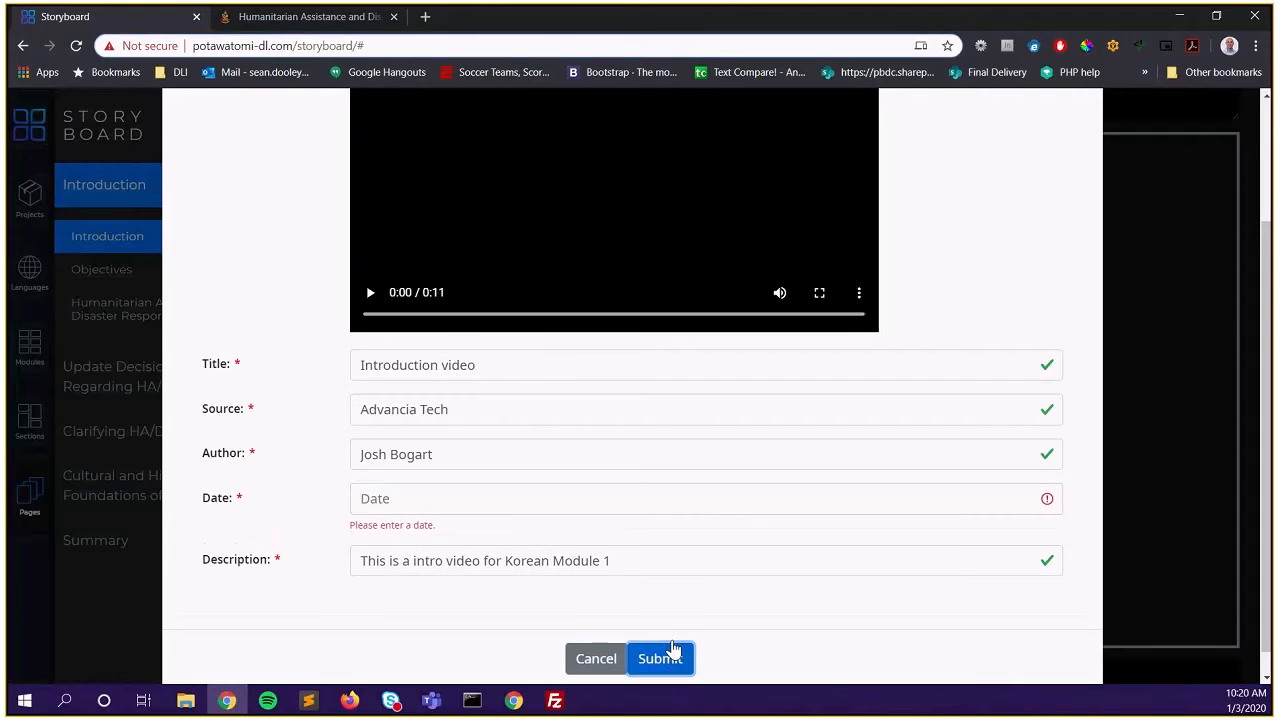
# Re-enter the date as 1/3/2020 and submit the video details
pyautogui.click(394, 500)
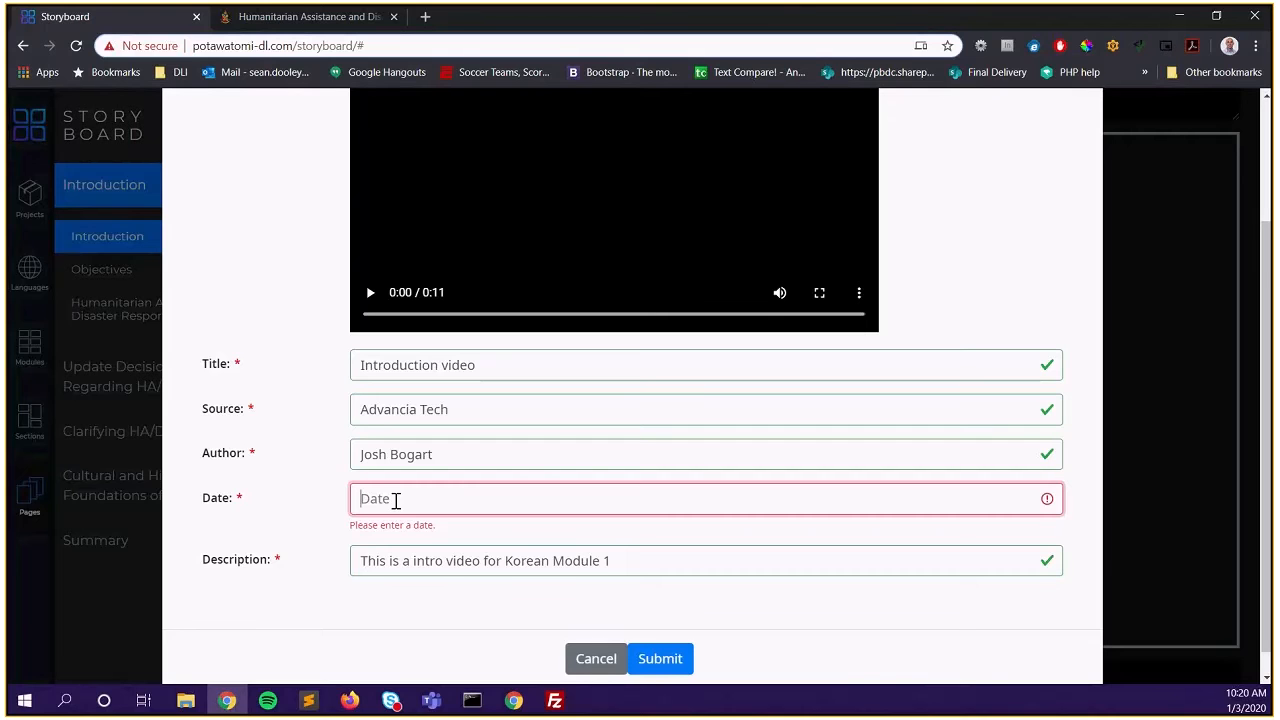
pyautogui.write('1/3/2020')
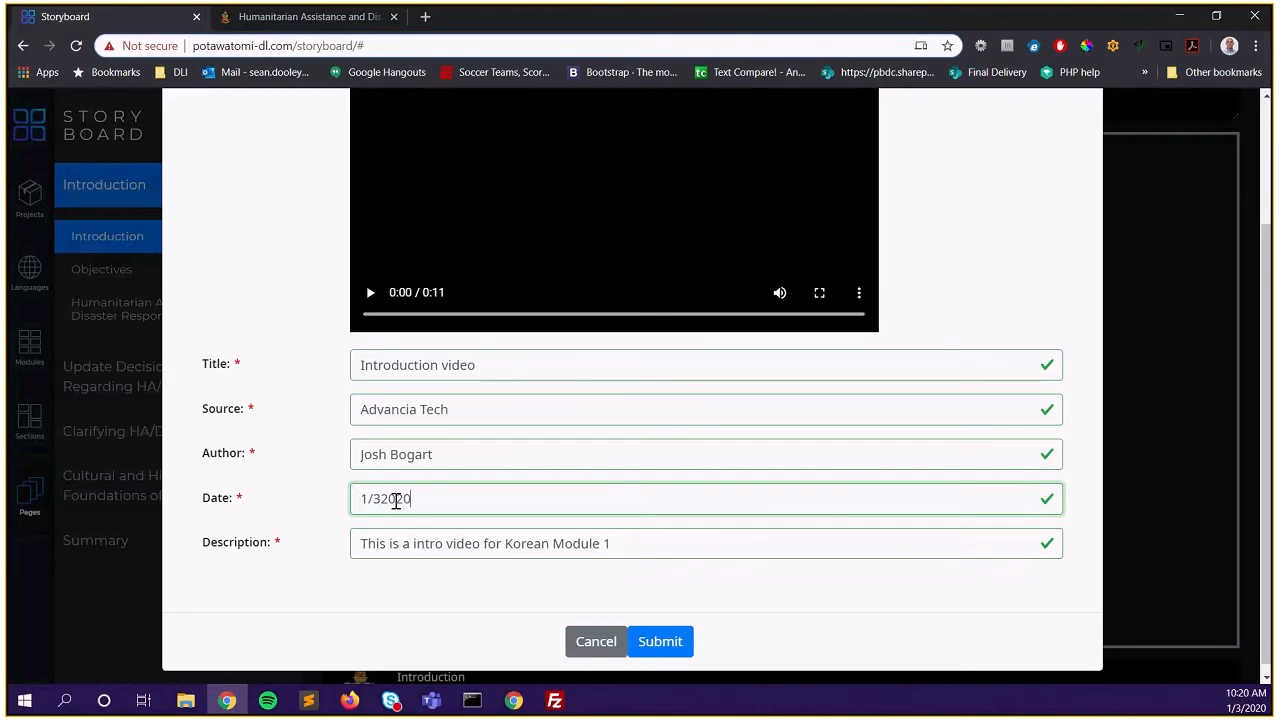
pyautogui.press('Left')
pyautogui.press('Left')
pyautogui.press('Left')
pyautogui.press('Left')
pyautogui.write('/')
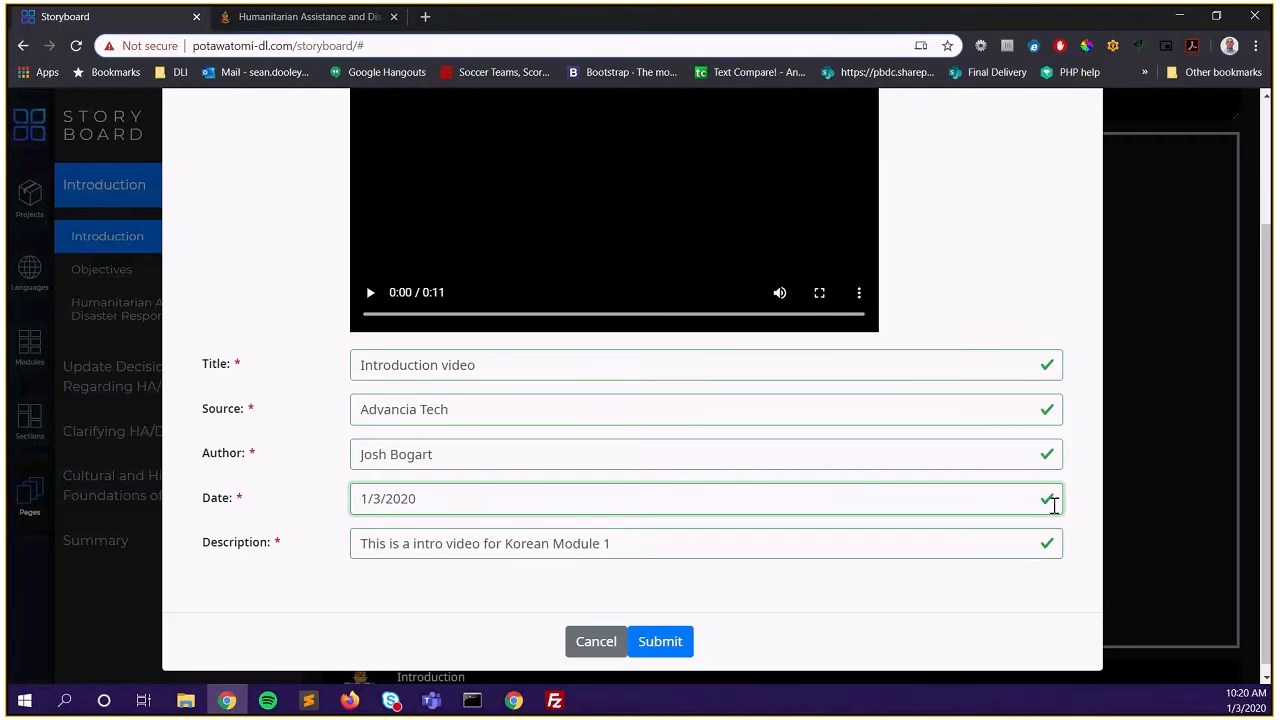
pyautogui.click(674, 652)
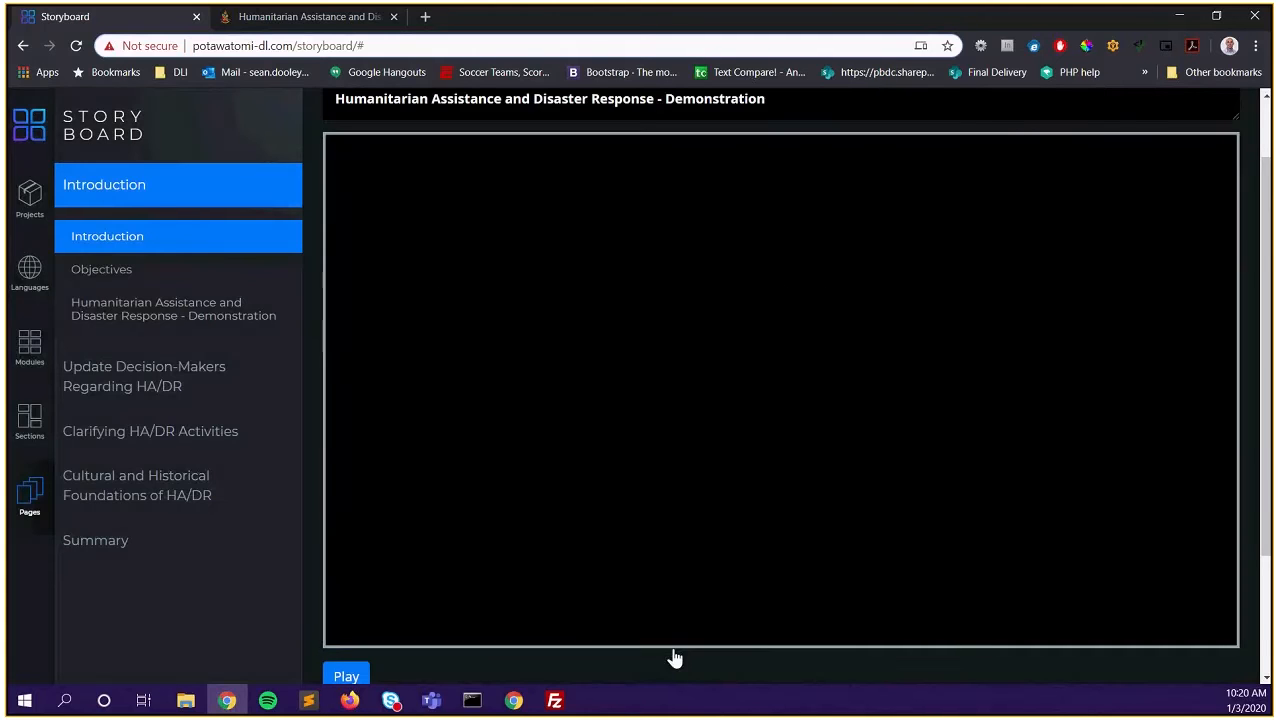
# Play the attached intro video briefly, then pause it on the books and photographs scene
pyautogui.scroll(-2, 676, 431)
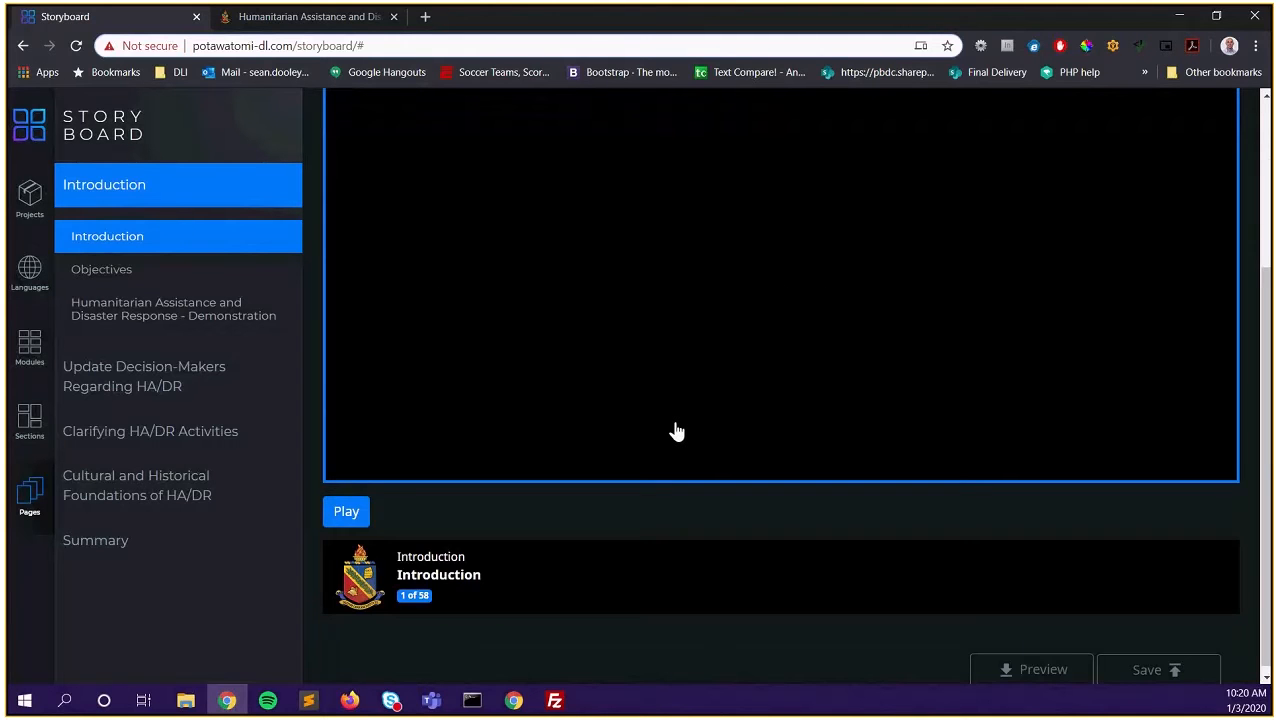
pyautogui.scroll(2, 676, 431)
pyautogui.scroll(-1, 676, 433)
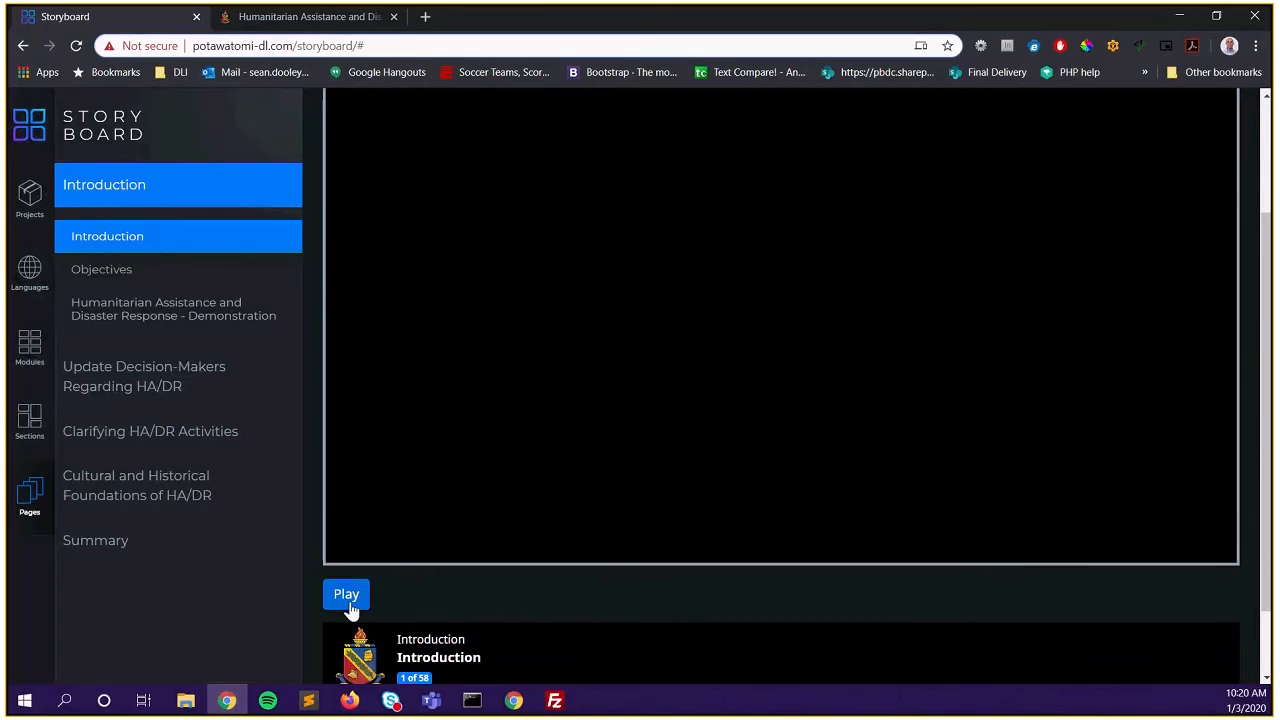
pyautogui.click(347, 596)
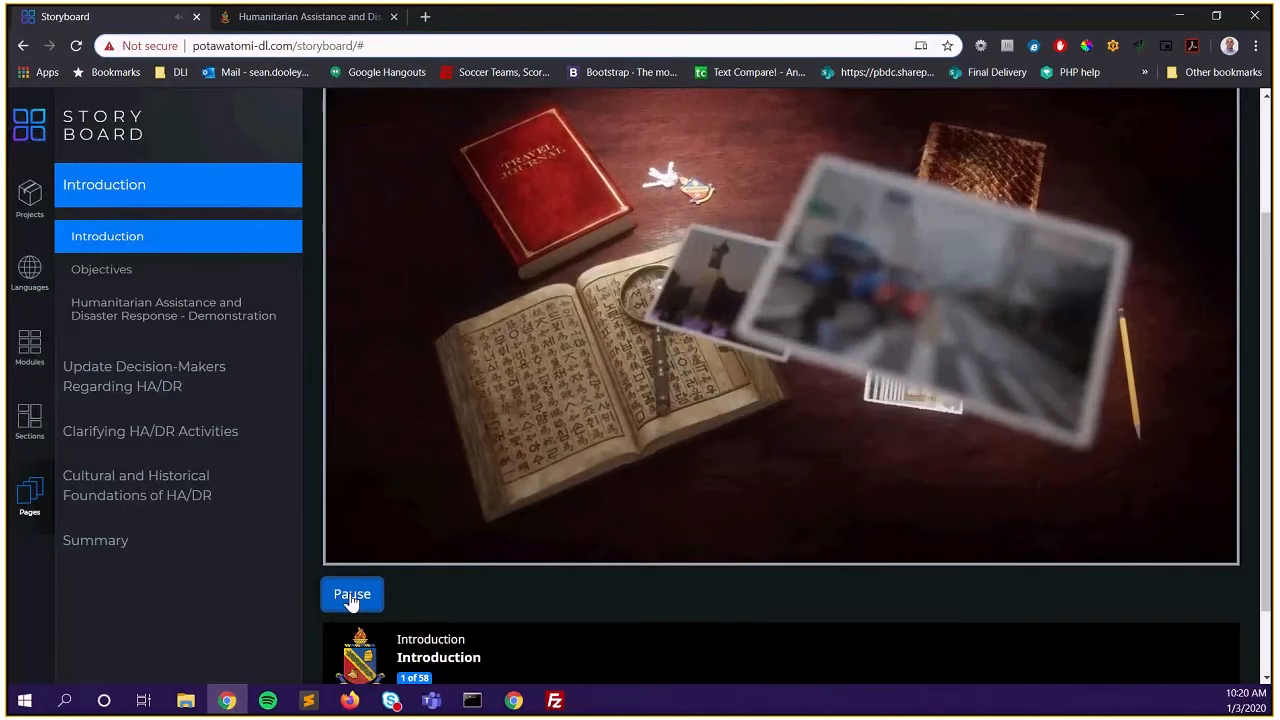
pyautogui.click(350, 597)
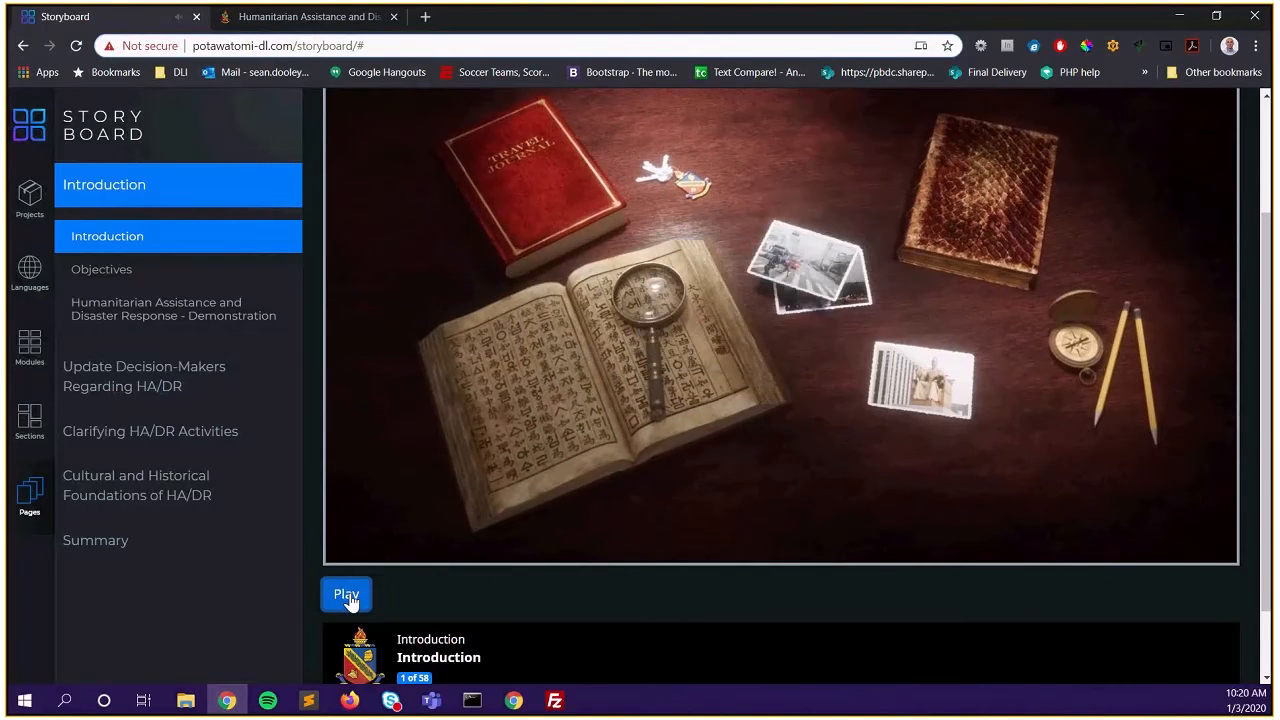
pyautogui.scroll(1, 449, 613)
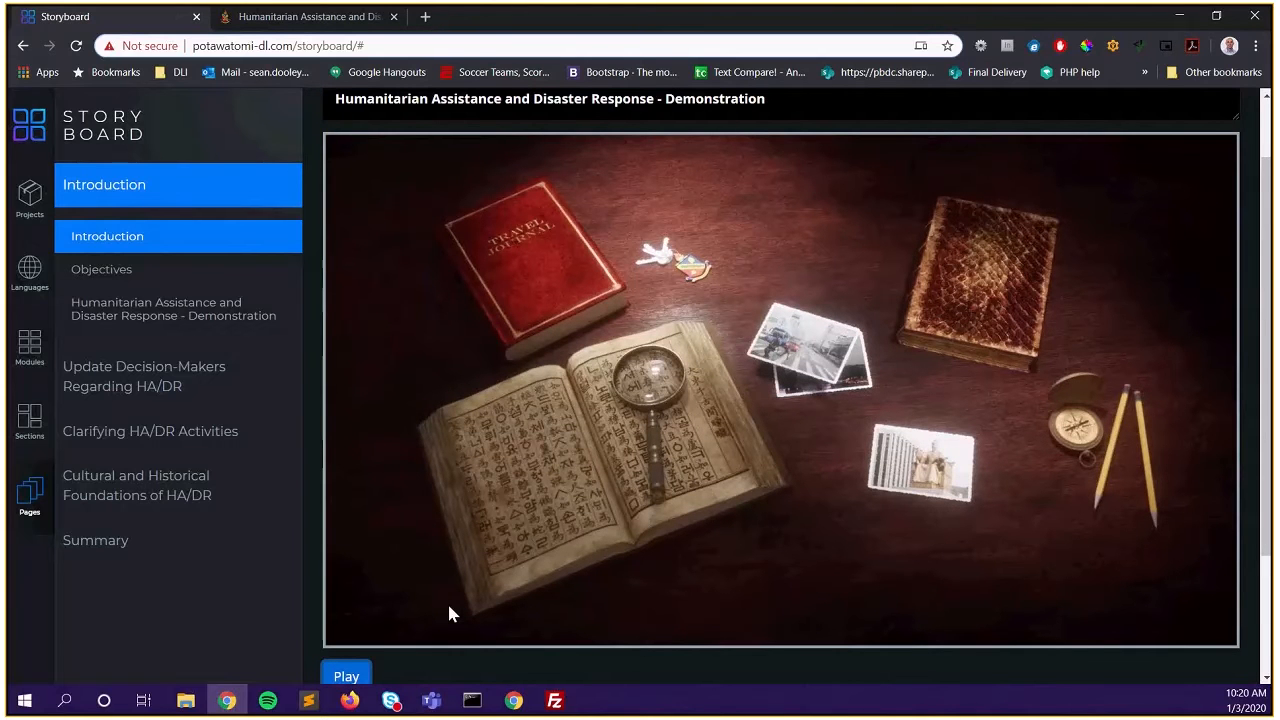
pyautogui.scroll(-2, 773, 461)
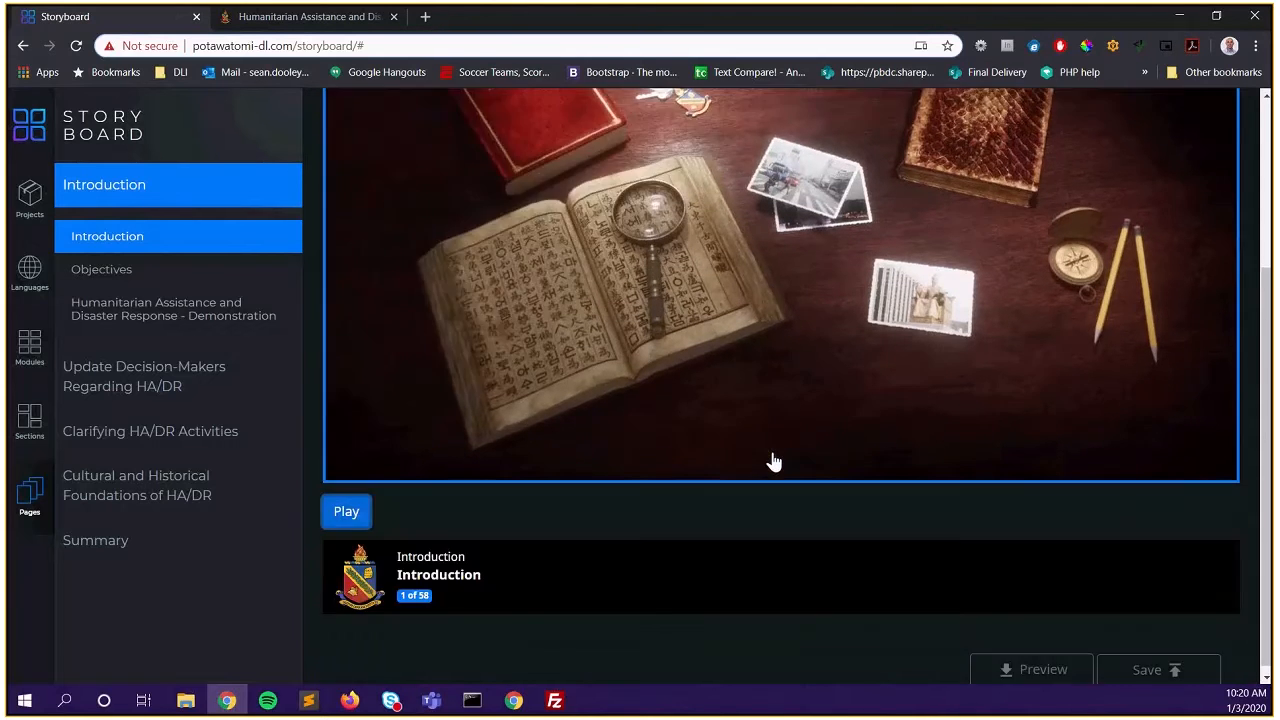
pyautogui.scroll(2, 773, 461)
pyautogui.scroll(-2, 773, 461)
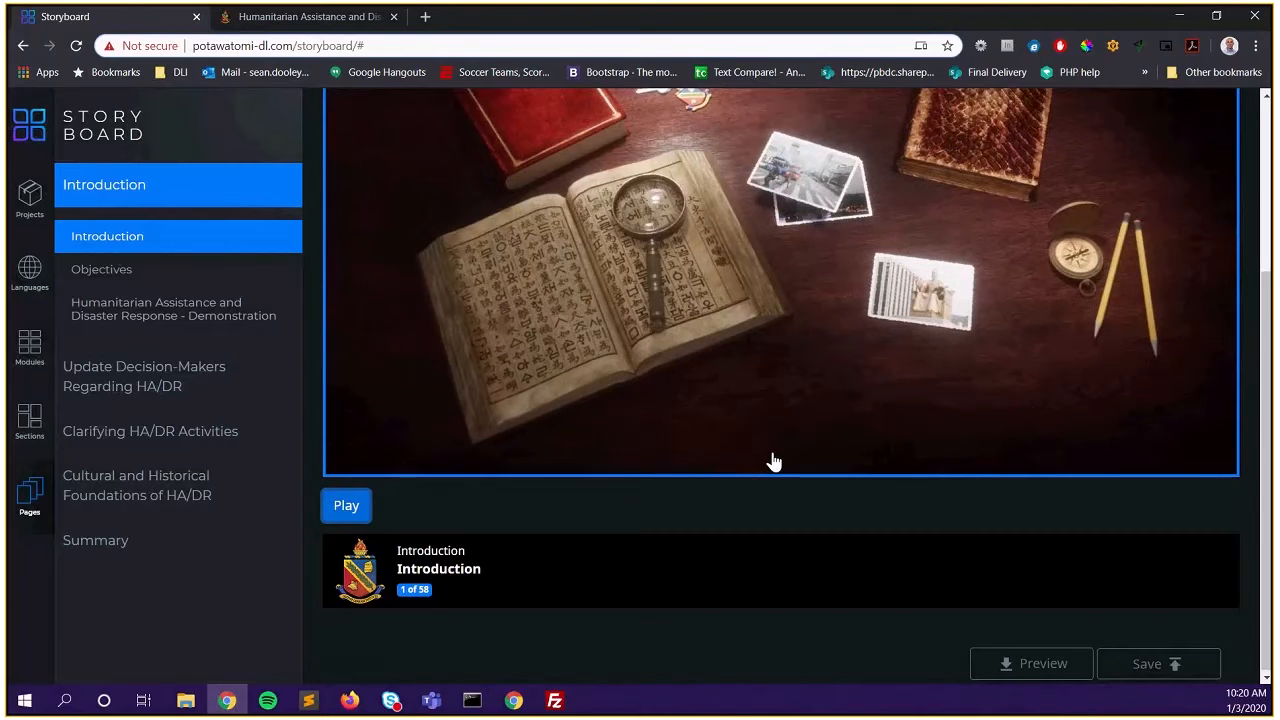
# Save the Introduction page with its intro video and dismiss the template-saved message
pyautogui.click(1150, 663)
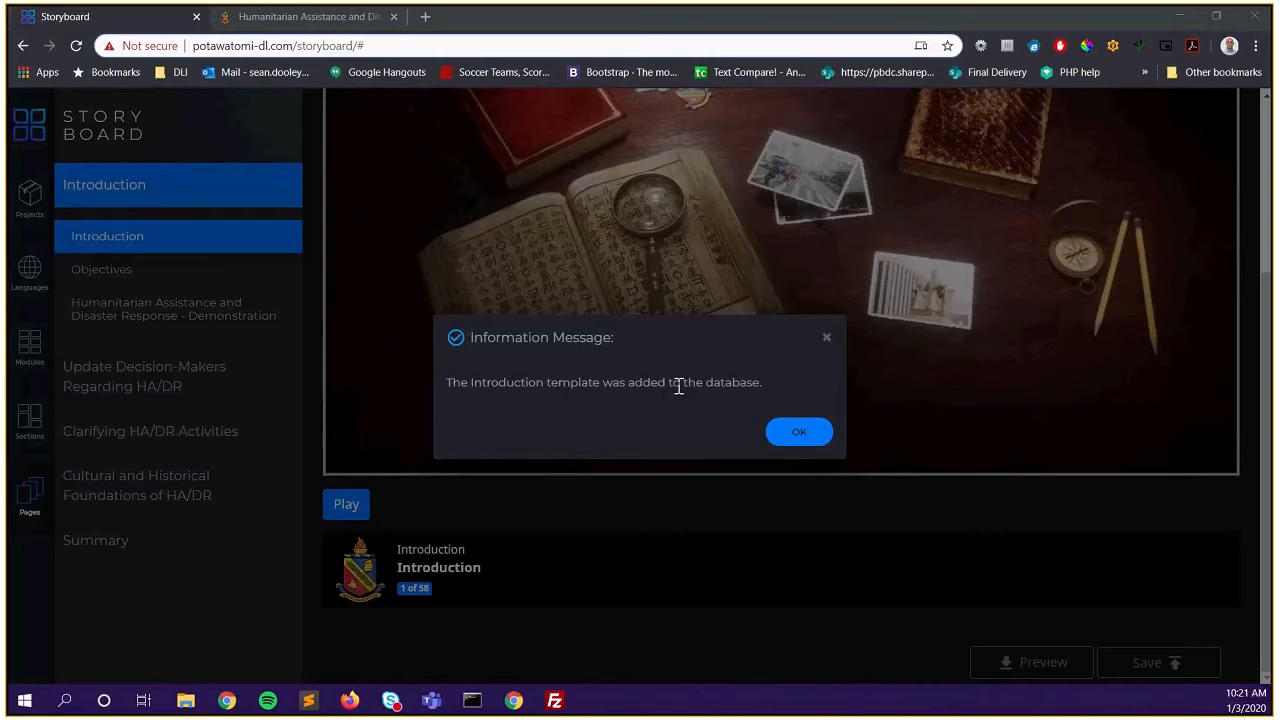
pyautogui.click(796, 437)
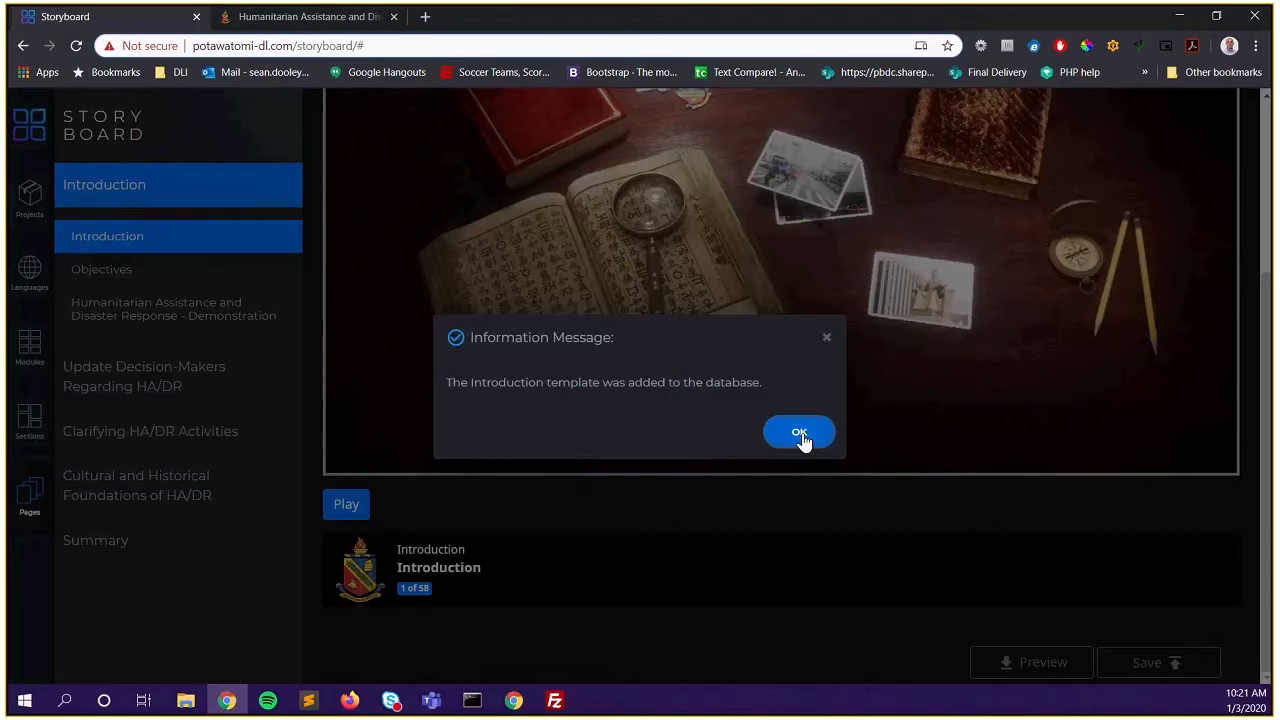
pyautogui.click(799, 435)
pyautogui.scroll(3, 740, 508)
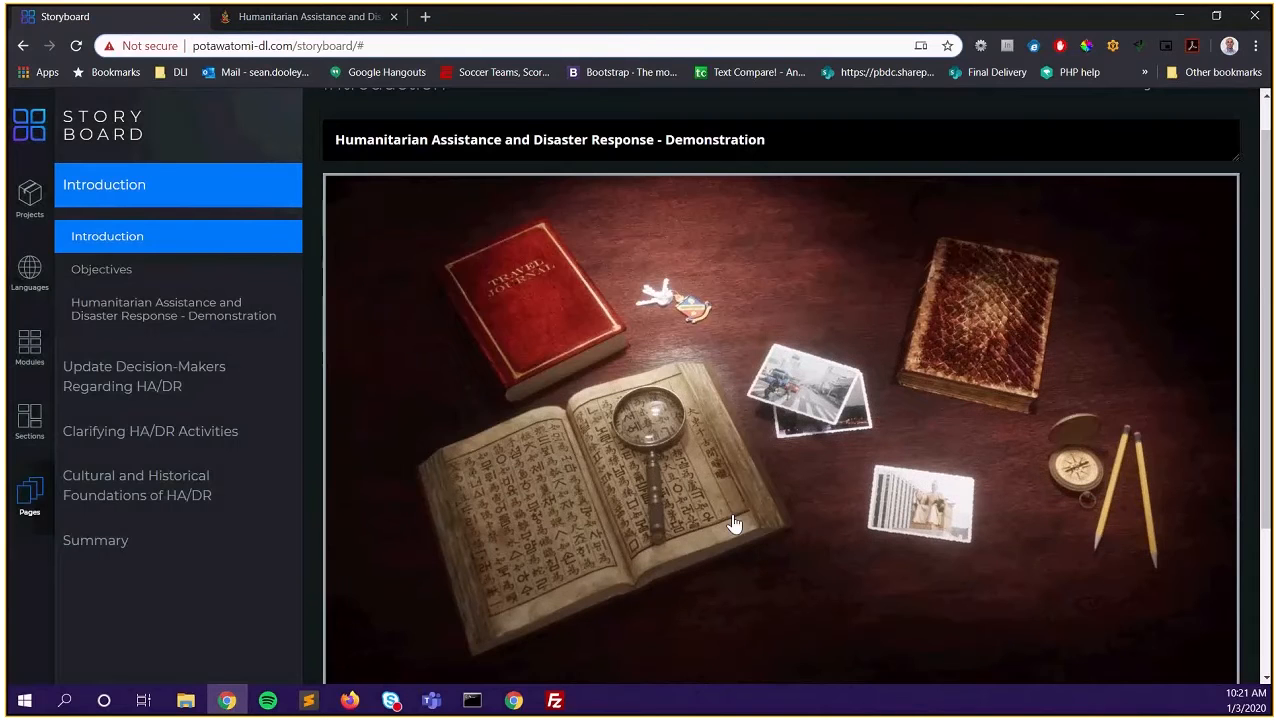
pyautogui.scroll(-3, 732, 523)
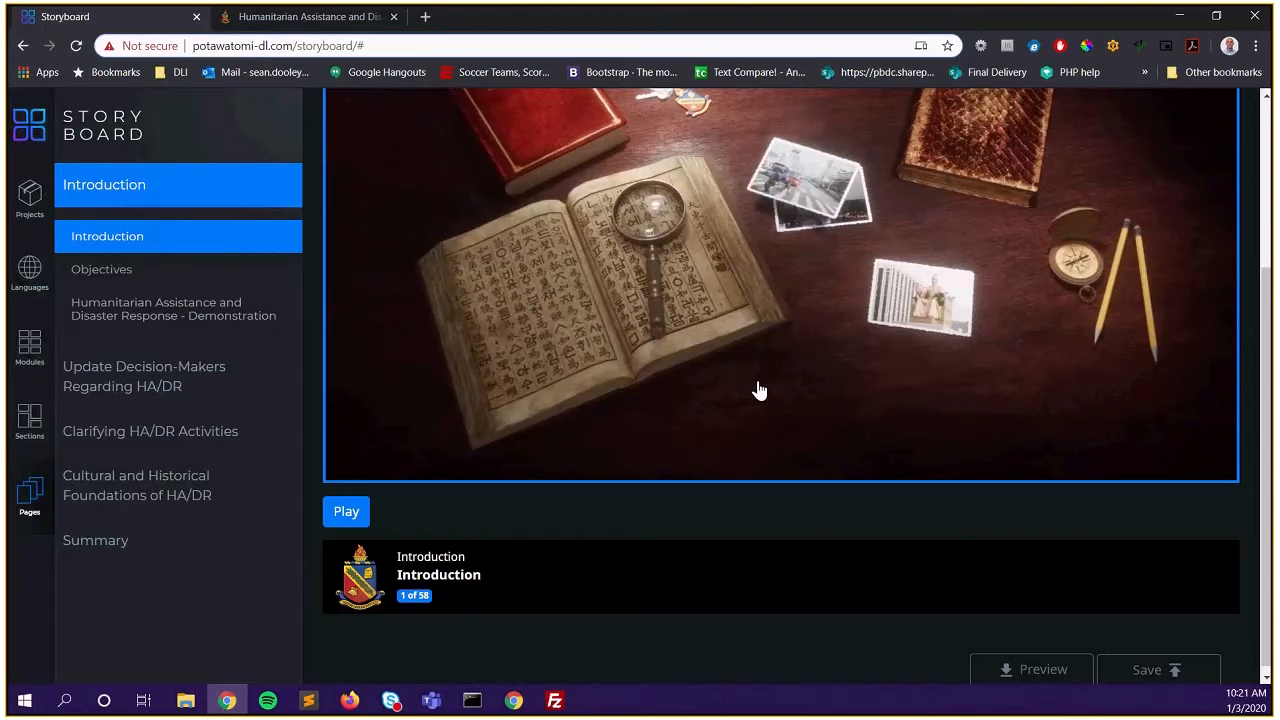
pyautogui.scroll(1, 759, 390)
pyautogui.scroll(1, 759, 390)
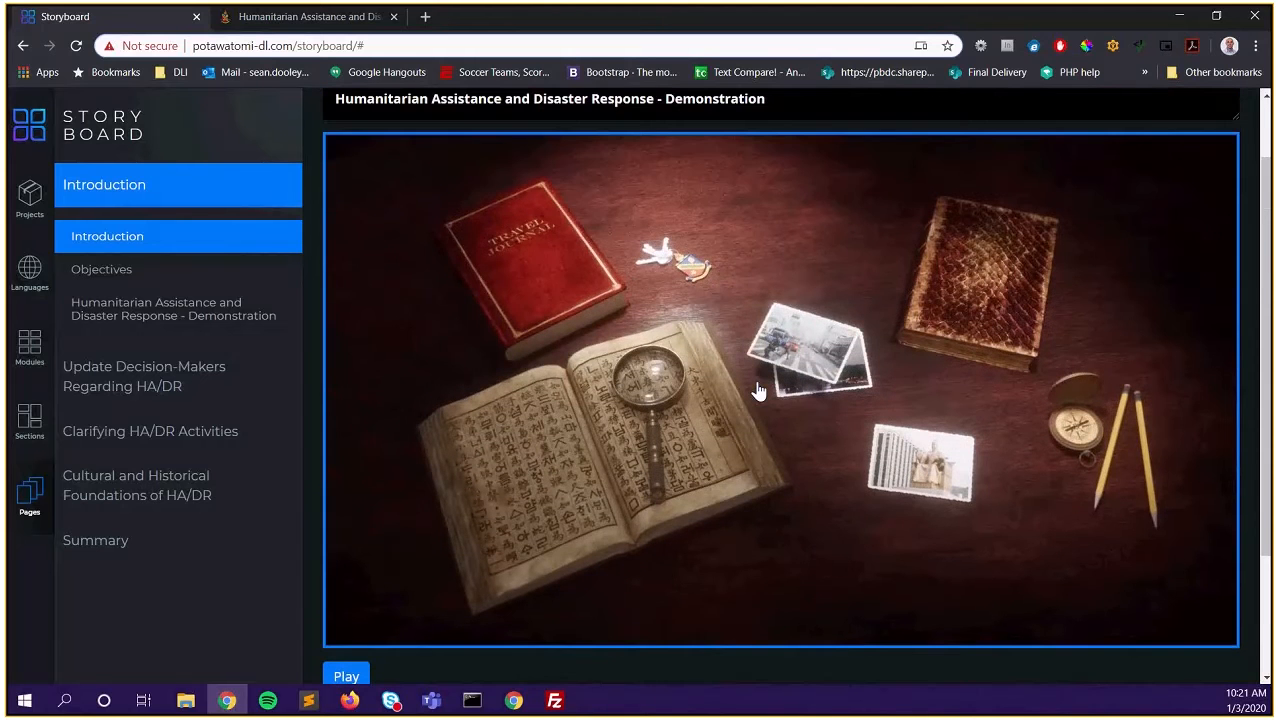
# Replace the intro video's date with 1/3/2019, submit it, and acknowledge the template-saved message
pyautogui.click(759, 390)
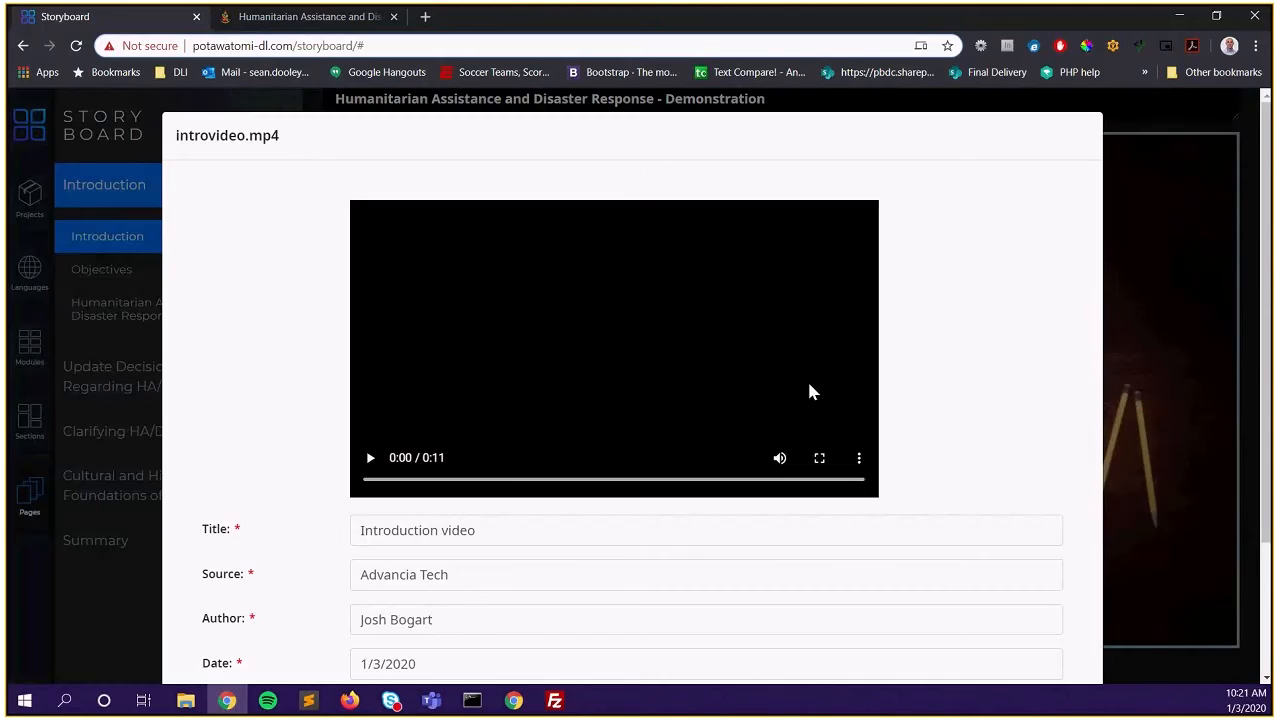
pyautogui.scroll(-1, 705, 403)
pyautogui.scroll(-1, 705, 403)
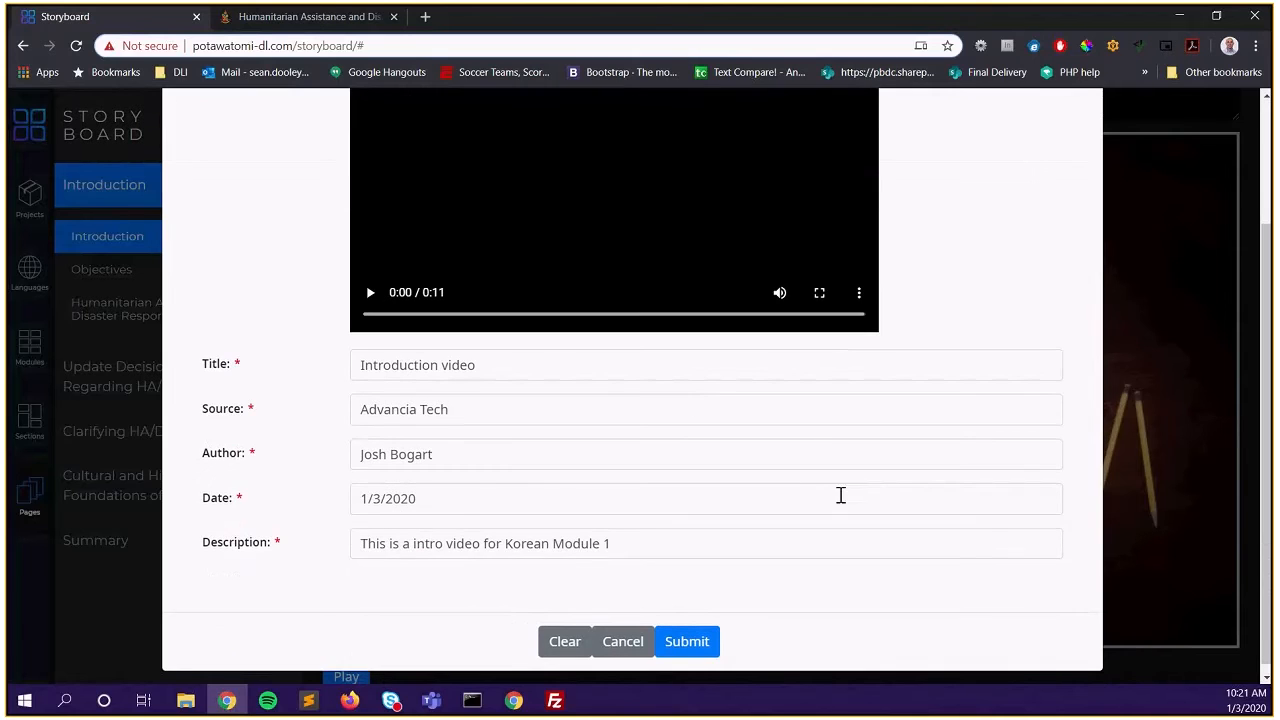
pyautogui.tripleClick(450, 502)
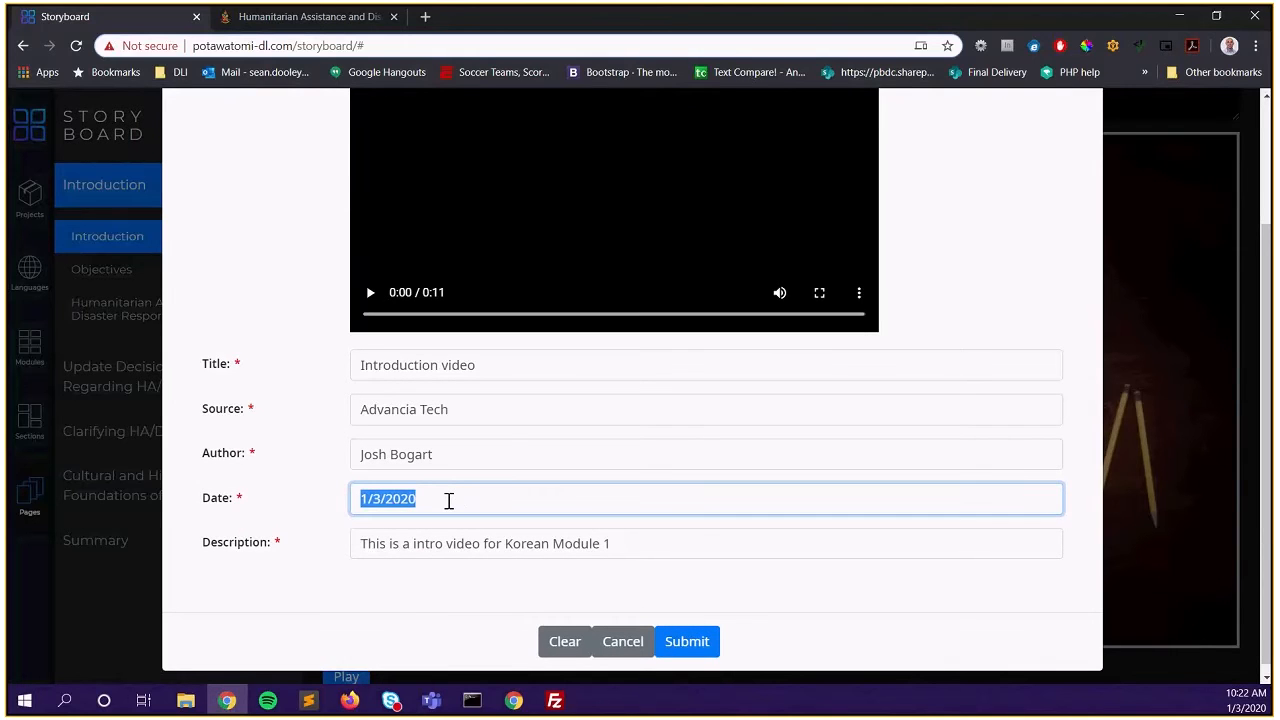
pyautogui.press('BackSpace')
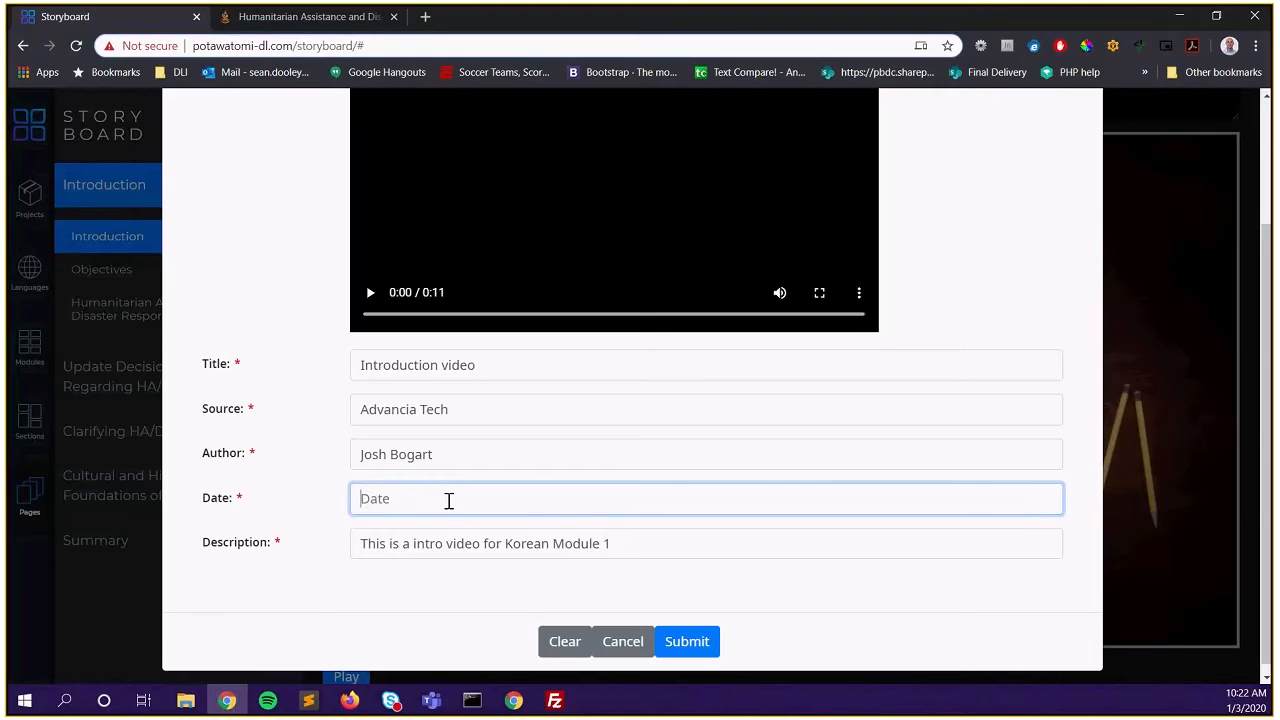
pyautogui.write('1/3/2019')
pyautogui.click(705, 651)
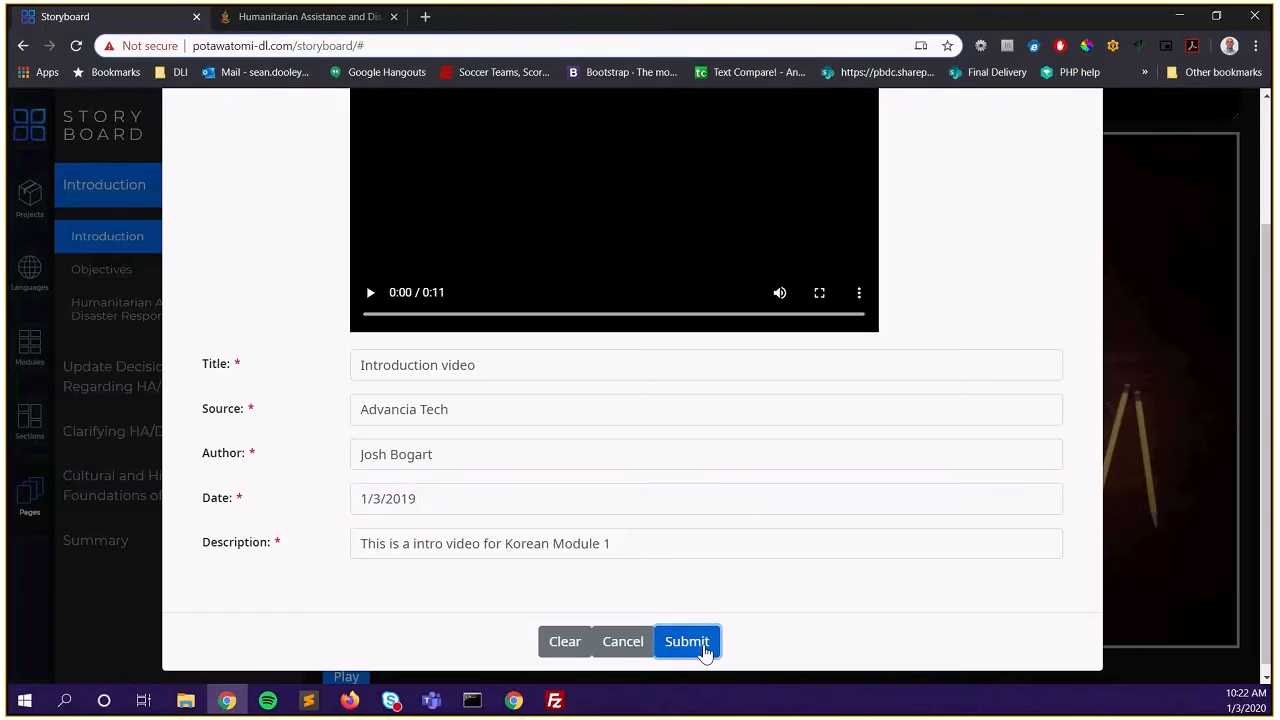
pyautogui.scroll(-3, 600, 308)
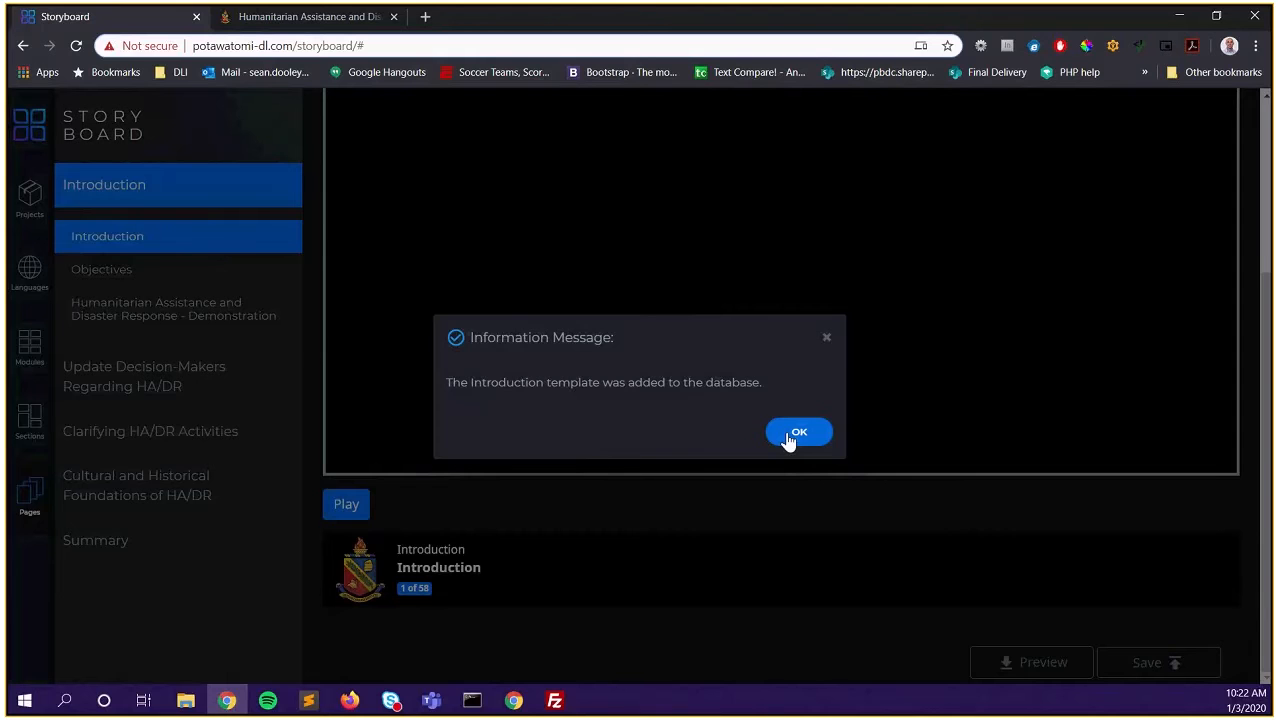
pyautogui.click(797, 432)
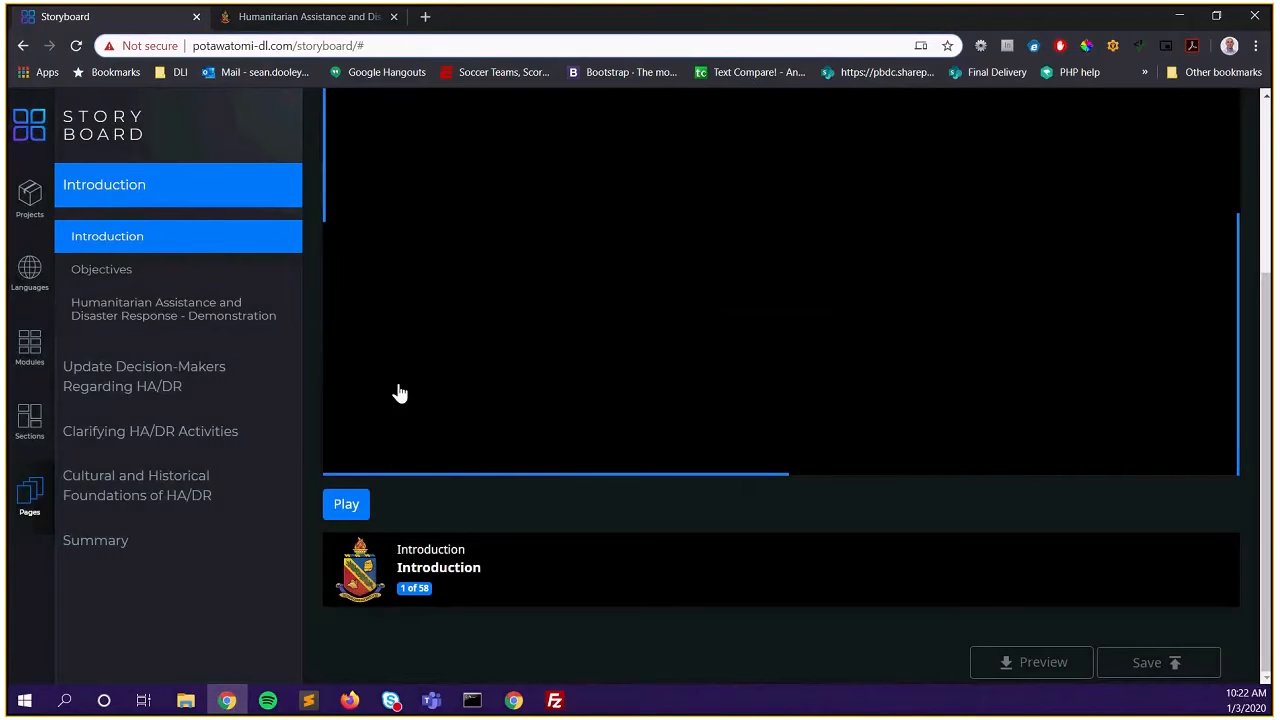
pyautogui.scroll(5, 500, 470)
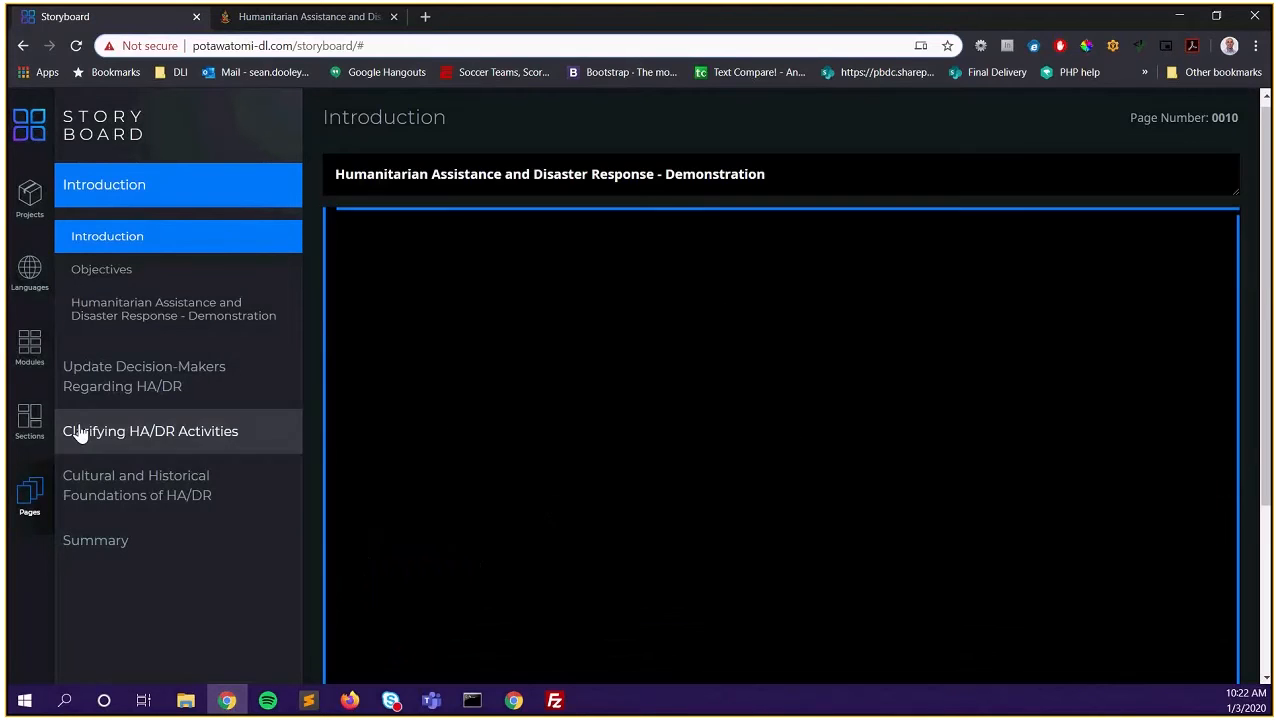
pyautogui.click(127, 322)
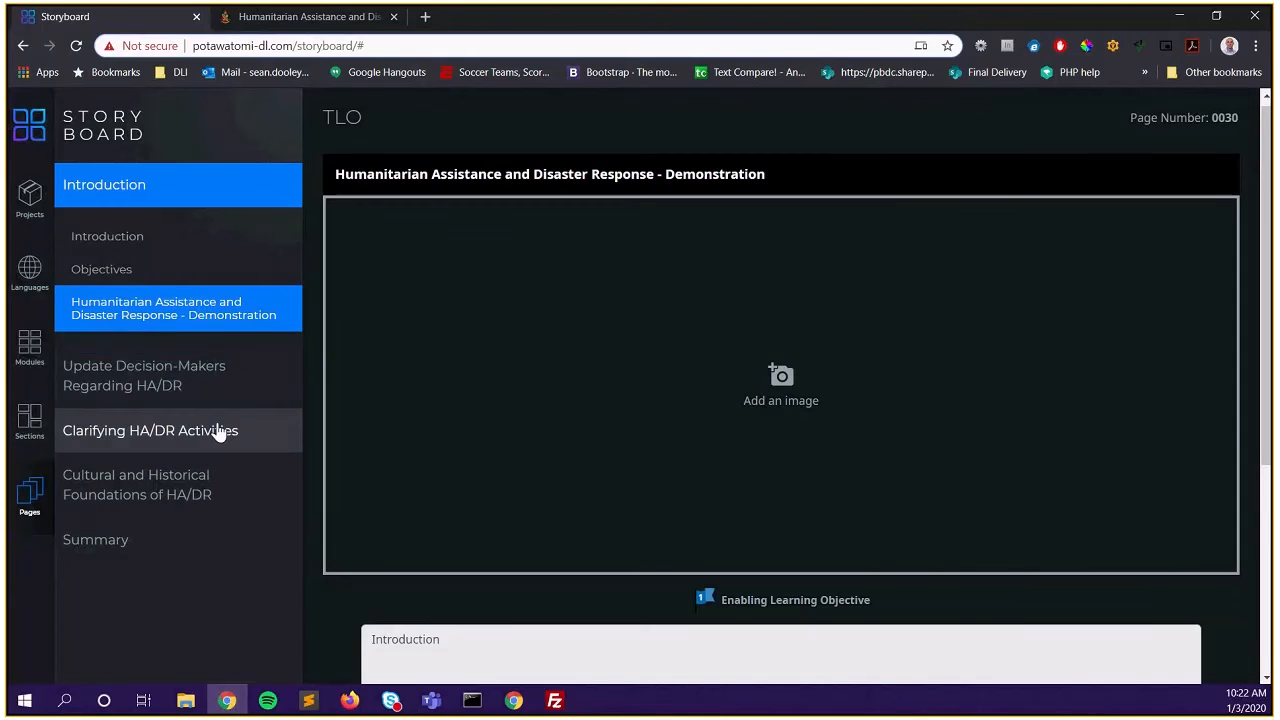
pyautogui.click(137, 247)
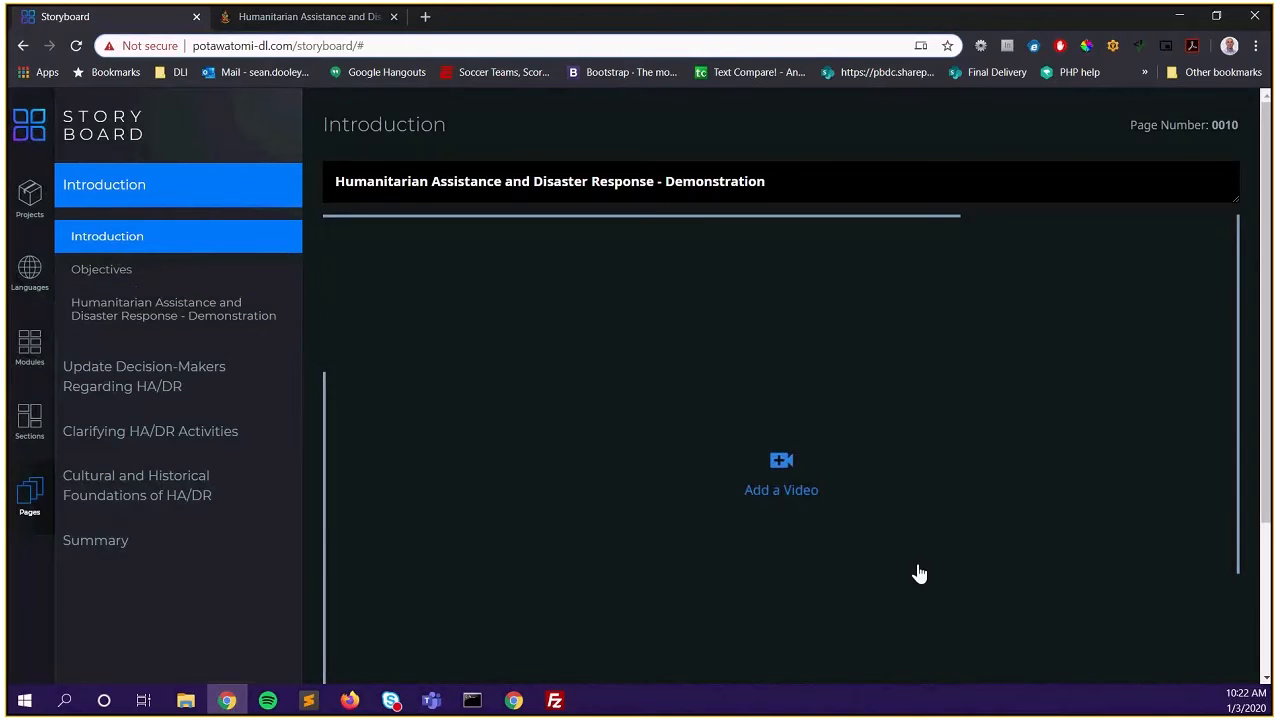
pyautogui.scroll(-2, 903, 423)
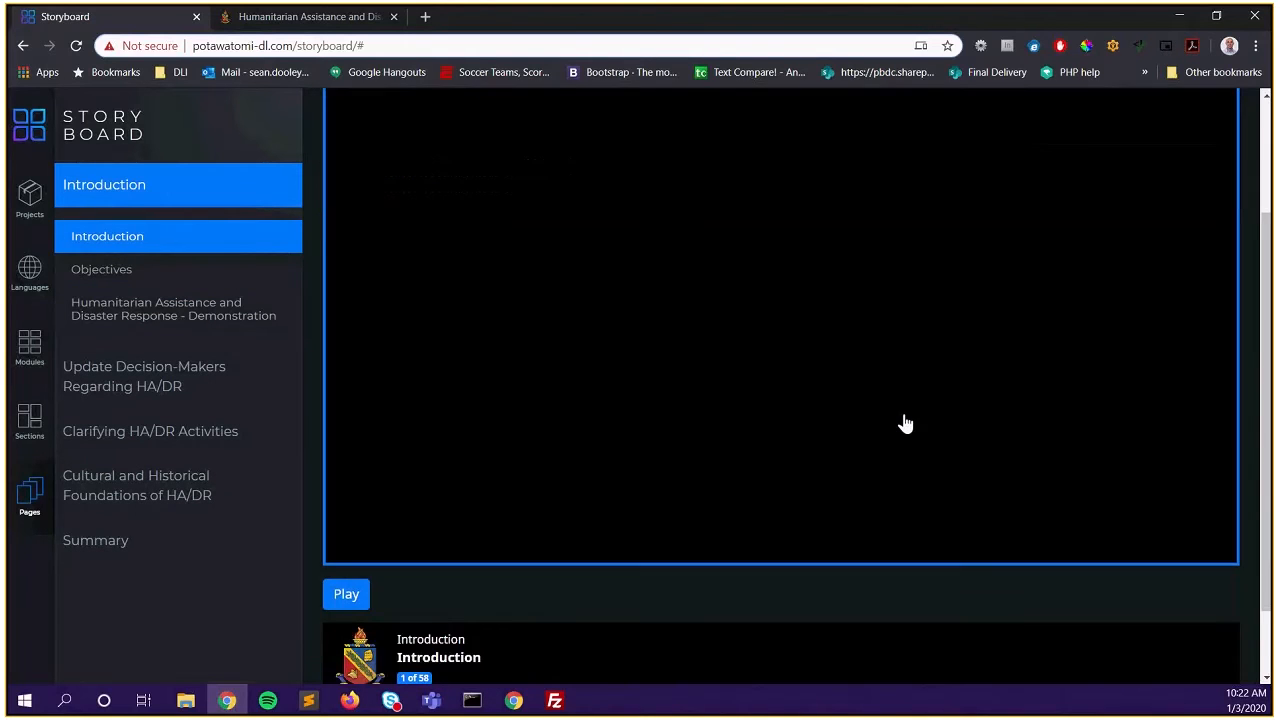
pyautogui.scroll(1, 905, 423)
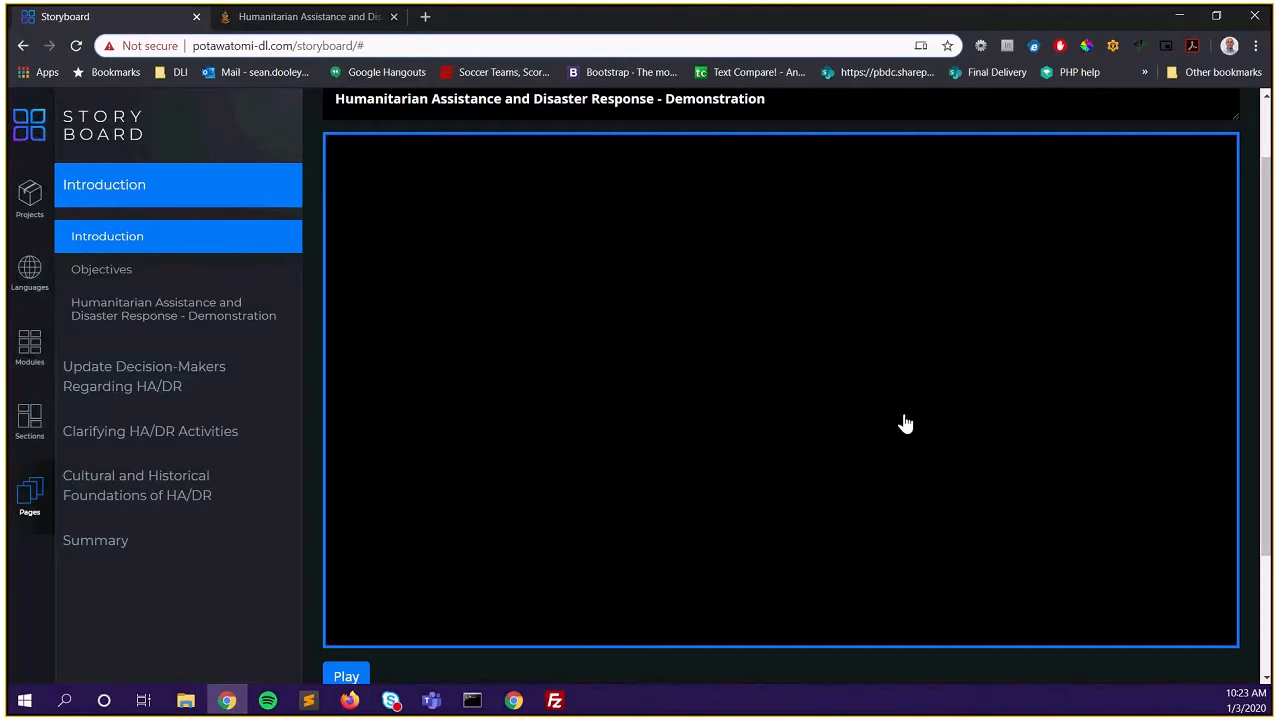
pyautogui.scroll(-1, 809, 414)
pyautogui.scroll(-3, 809, 414)
pyautogui.scroll(-1, 809, 414)
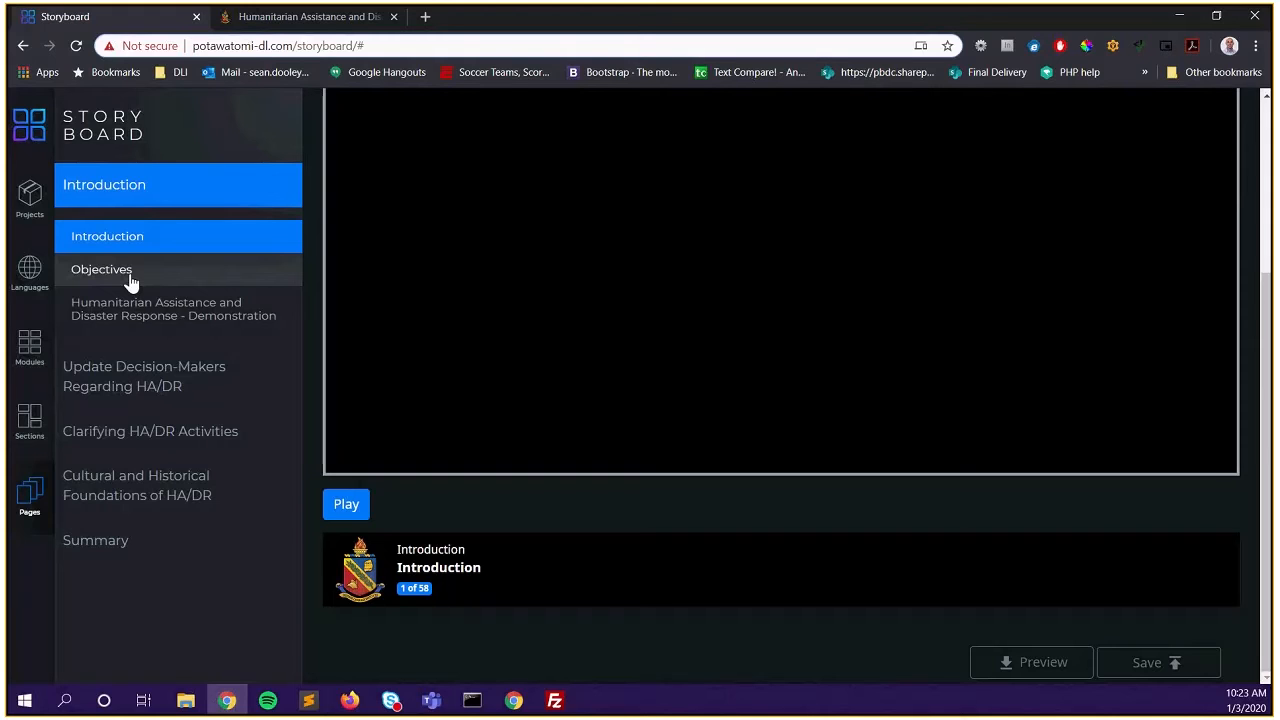
# Open the Humanitarian Assistance and Disaster Response - Demonstration page from the sidebar
pyautogui.click(139, 327)
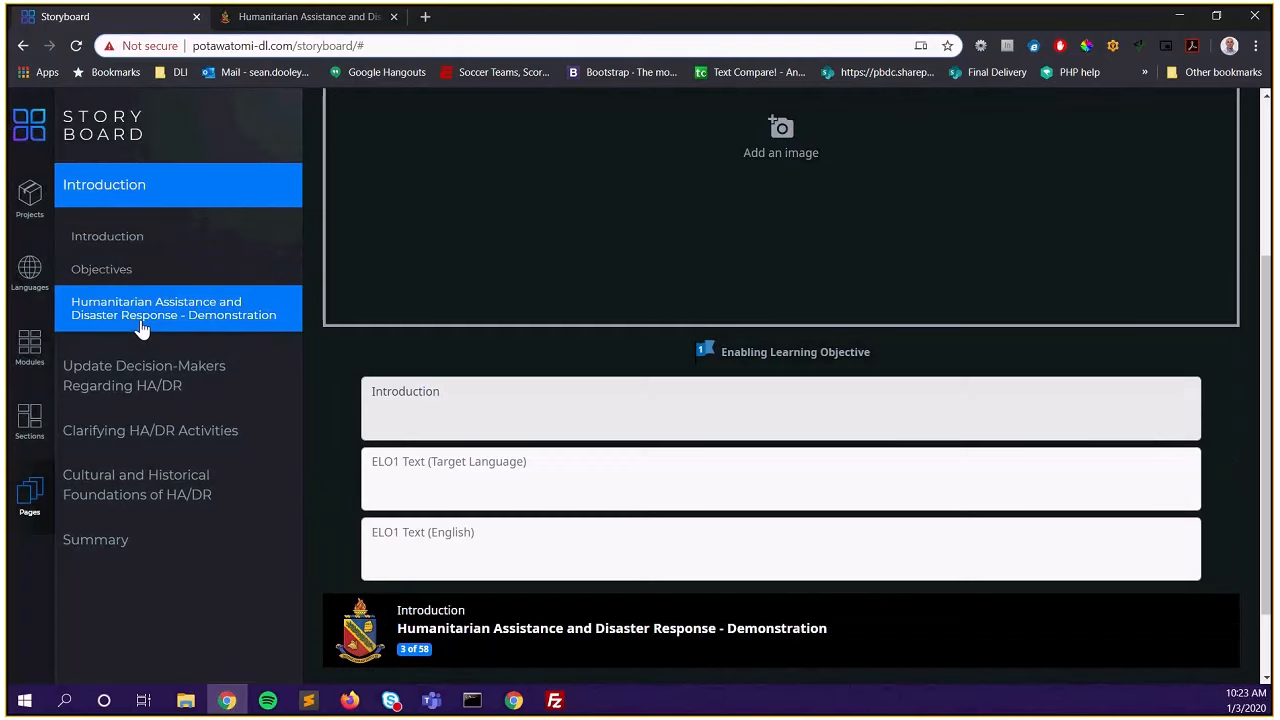
pyautogui.scroll(3, 500, 471)
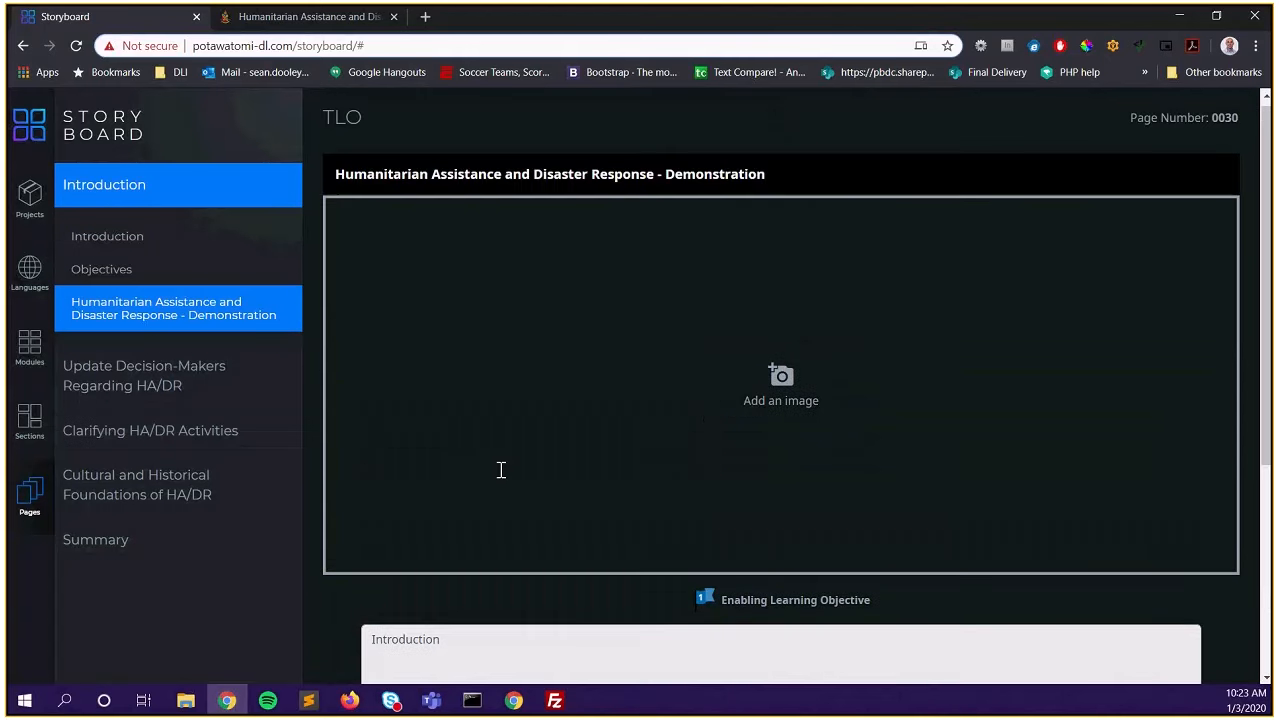
pyautogui.scroll(-1, 500, 471)
pyautogui.scroll(-1, 500, 478)
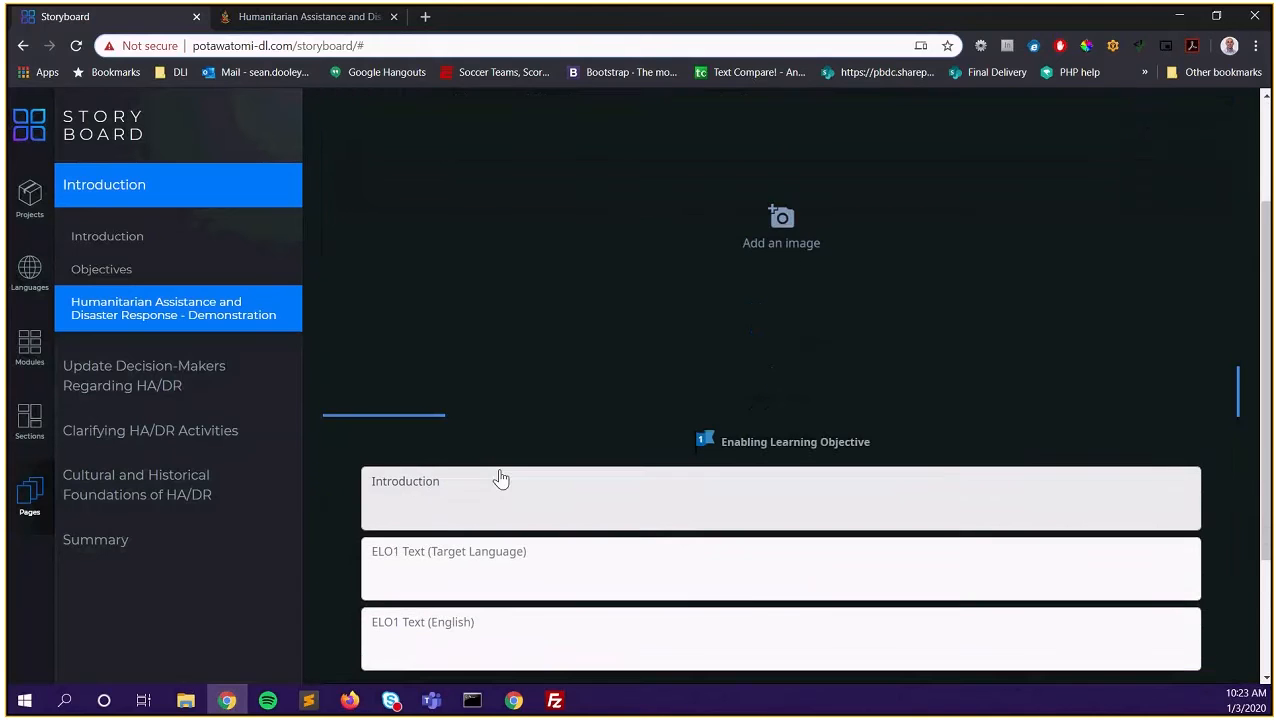
pyautogui.scroll(1, 500, 477)
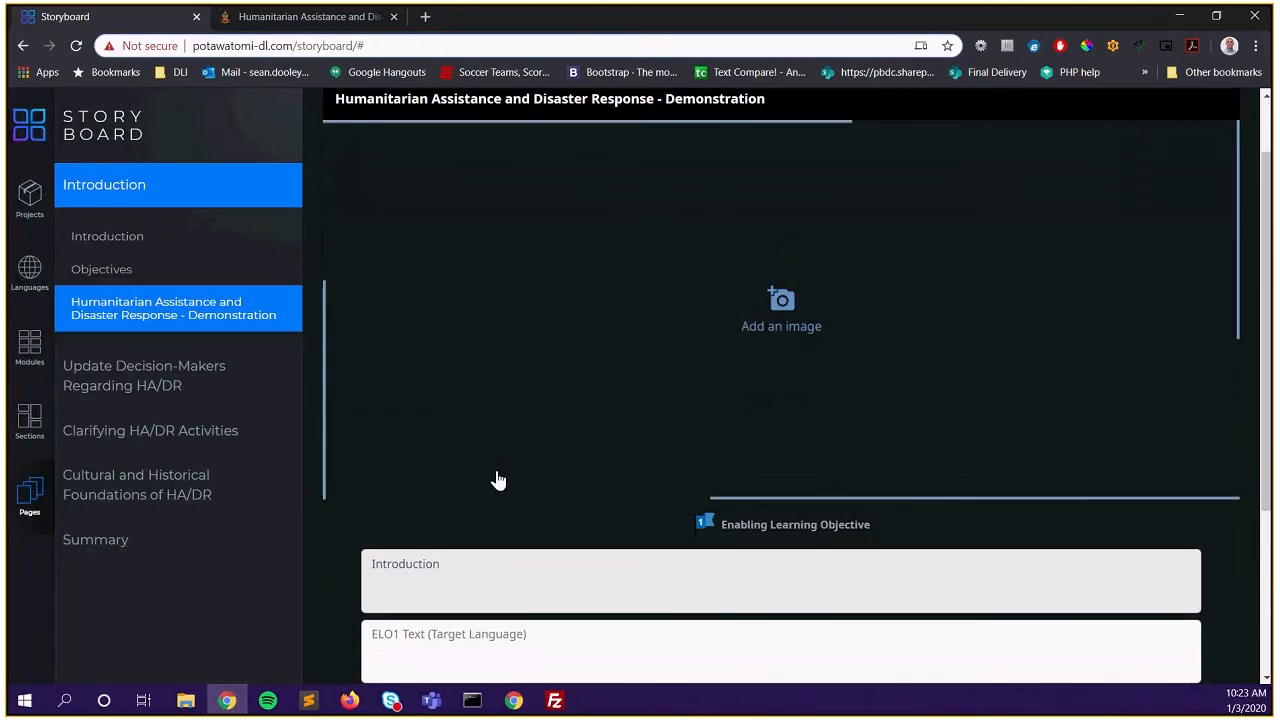
# Load enrichment.jpg as the Demonstration page's image
pyautogui.click(806, 331)
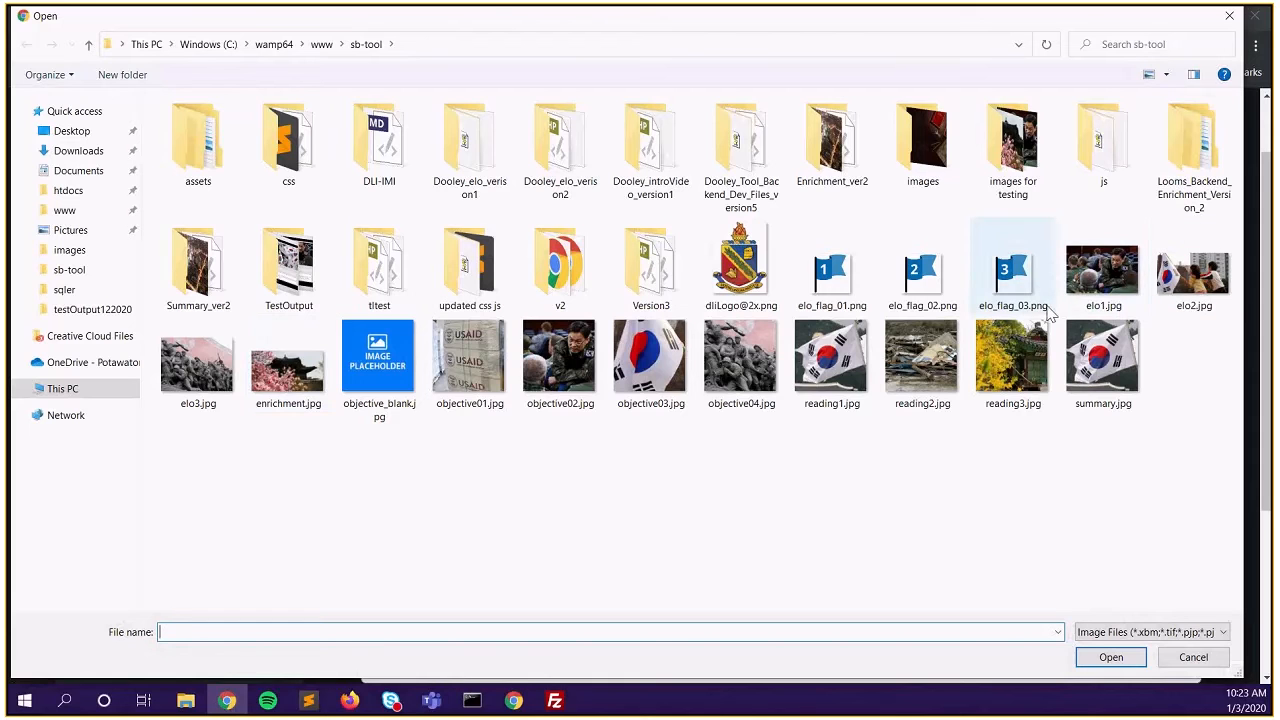
pyautogui.click(300, 388)
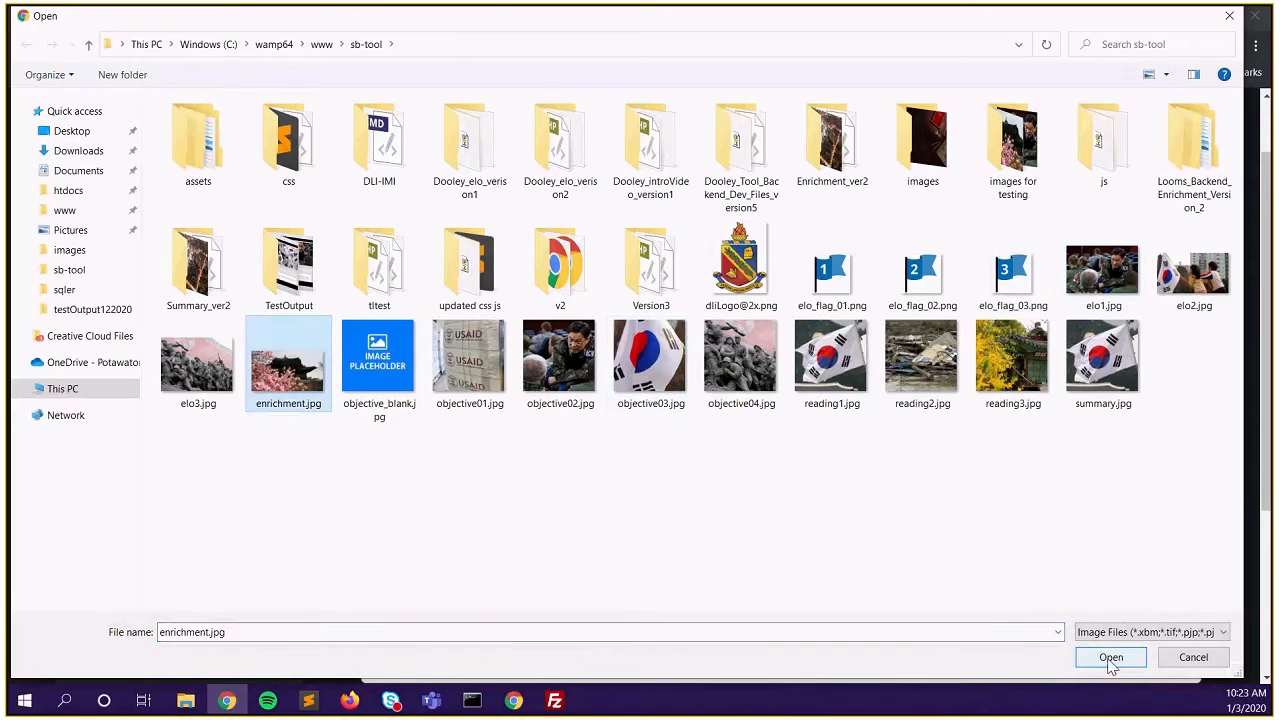
pyautogui.click(1111, 660)
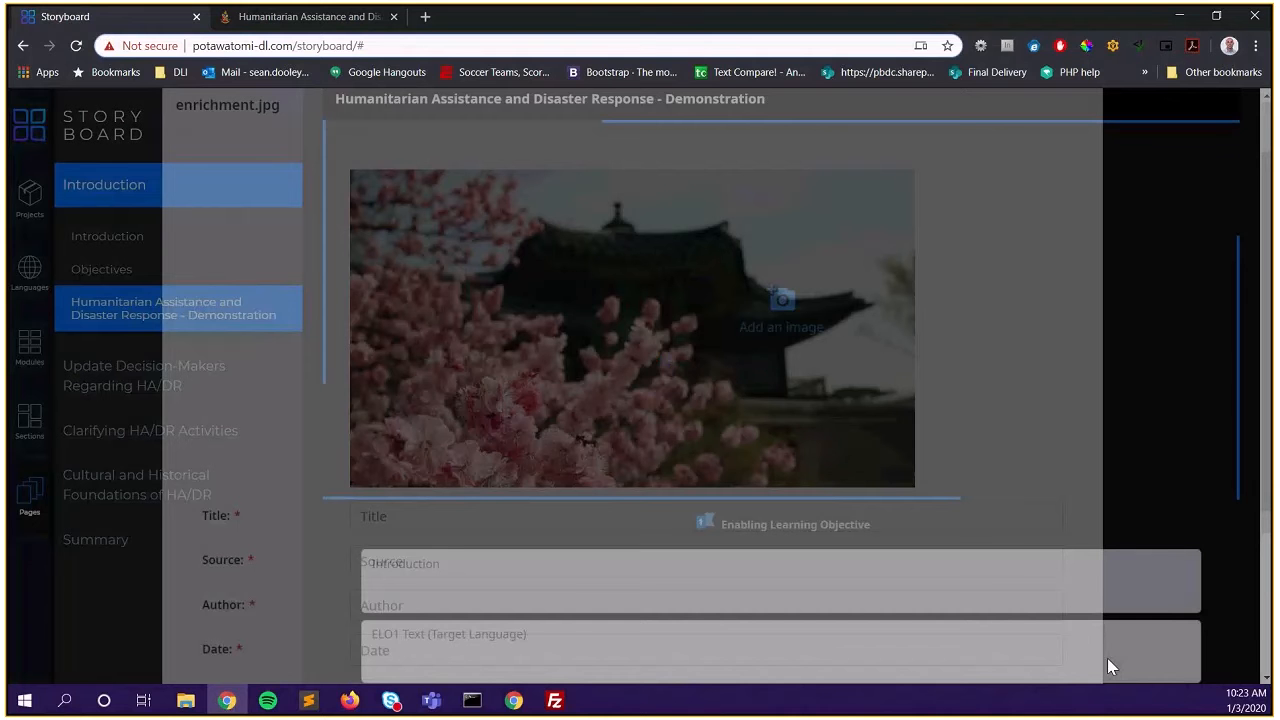
# Enter the image title 'TLO Title screen' and source 'flickr'
pyautogui.scroll(-2, 434, 371)
pyautogui.click(436, 381)
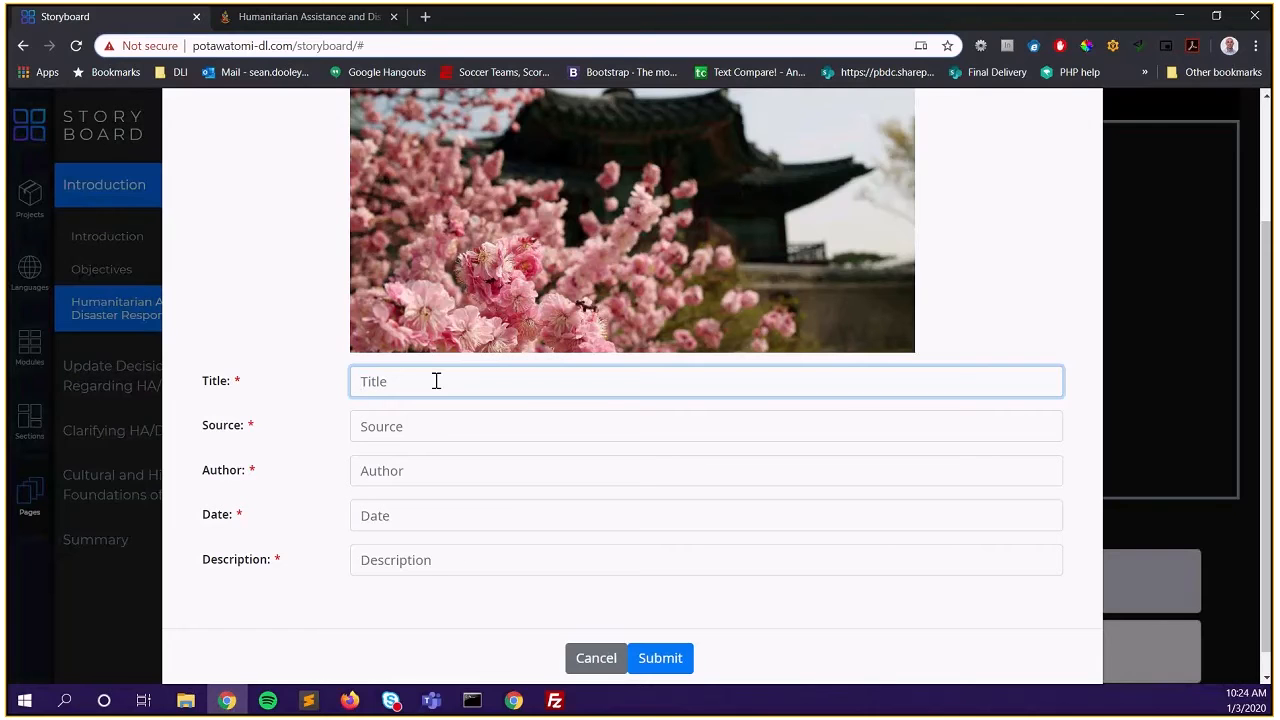
pyautogui.write('TLO Title screen')
pyautogui.press('Tab')
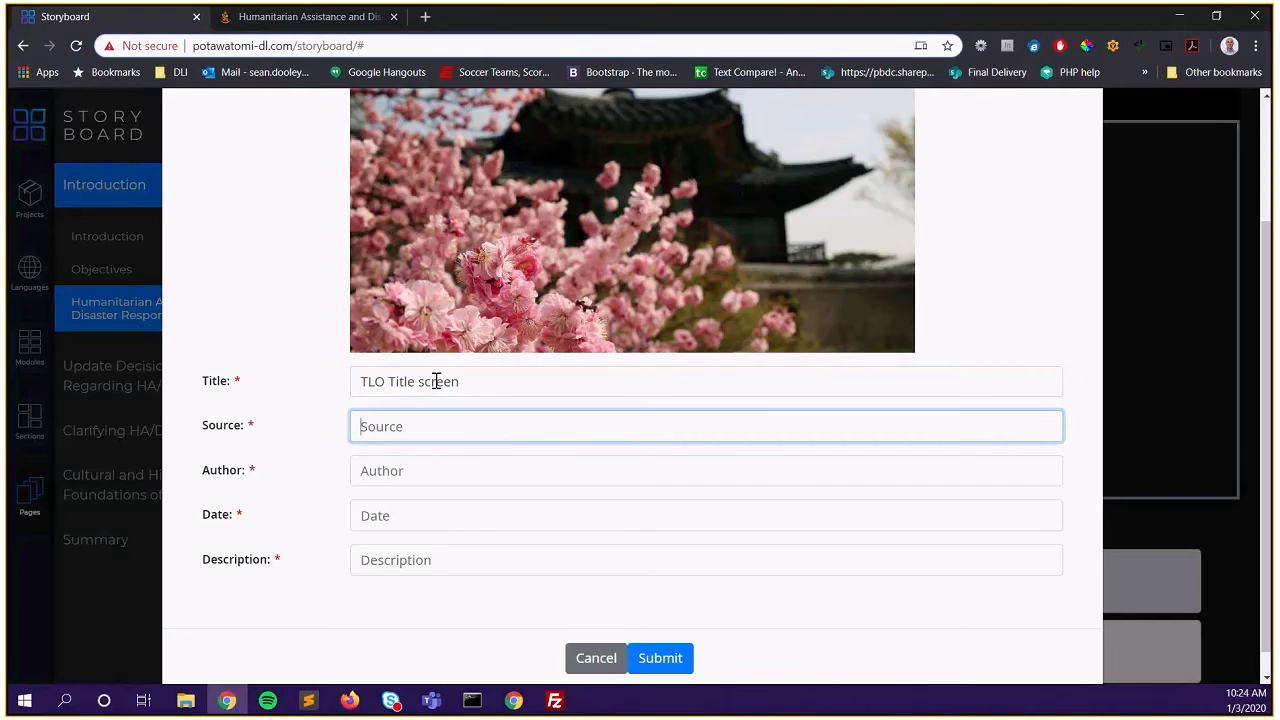
pyautogui.write('www.flickr')
pyautogui.press('BackSpace')
pyautogui.press('BackSpace')
pyautogui.press('BackSpace')
pyautogui.press('BackSpace')
pyautogui.press('BackSpace')
pyautogui.press('BackSpace')
pyautogui.press('BackSpace')
pyautogui.press('BackSpace')
pyautogui.press('BackSpace')
pyautogui.write('flickr')
pyautogui.press('Tab')
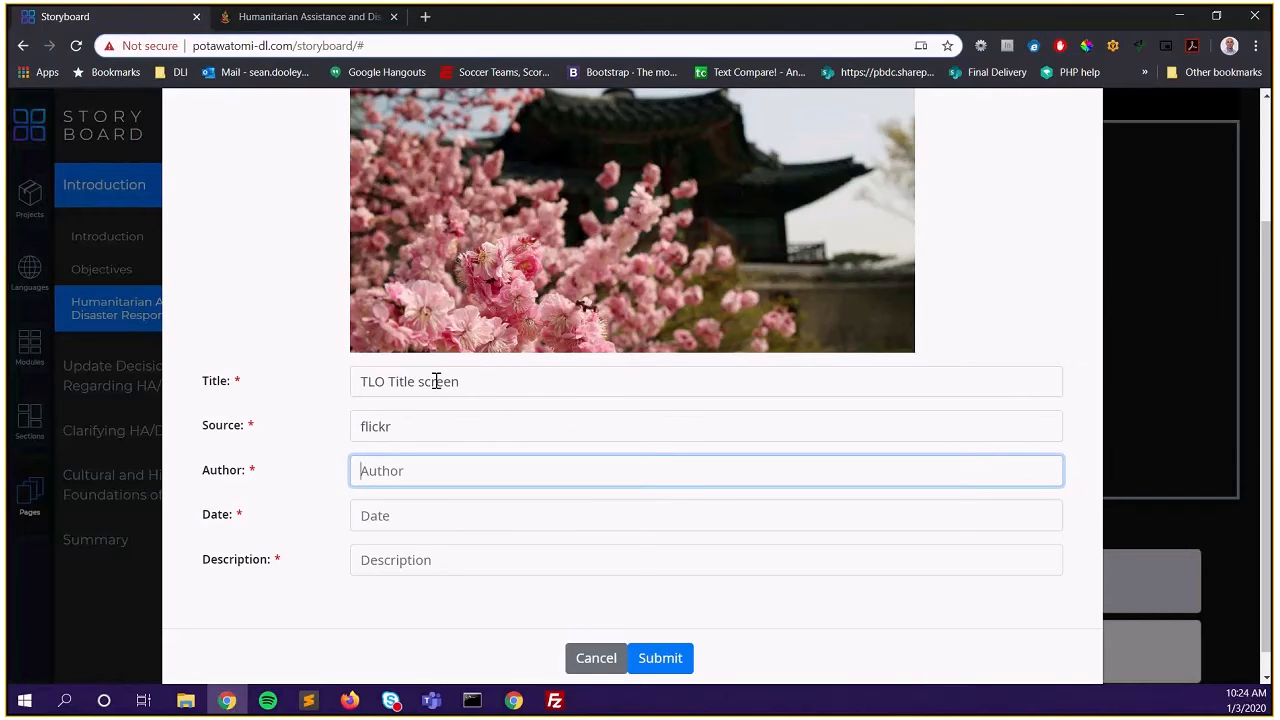
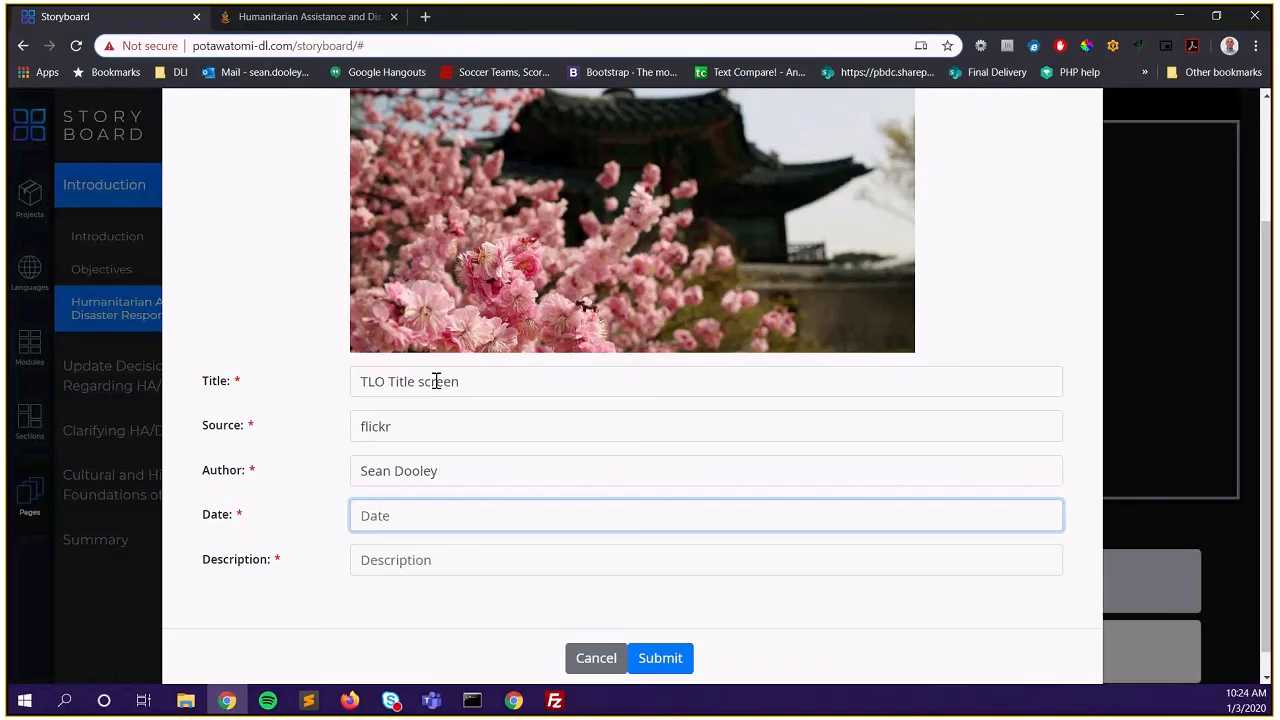
# Add the author's name, date 1/1/2017 and description 'A lovely picture', then submit
pyautogui.write('1/1/2017')
pyautogui.press('Tab')
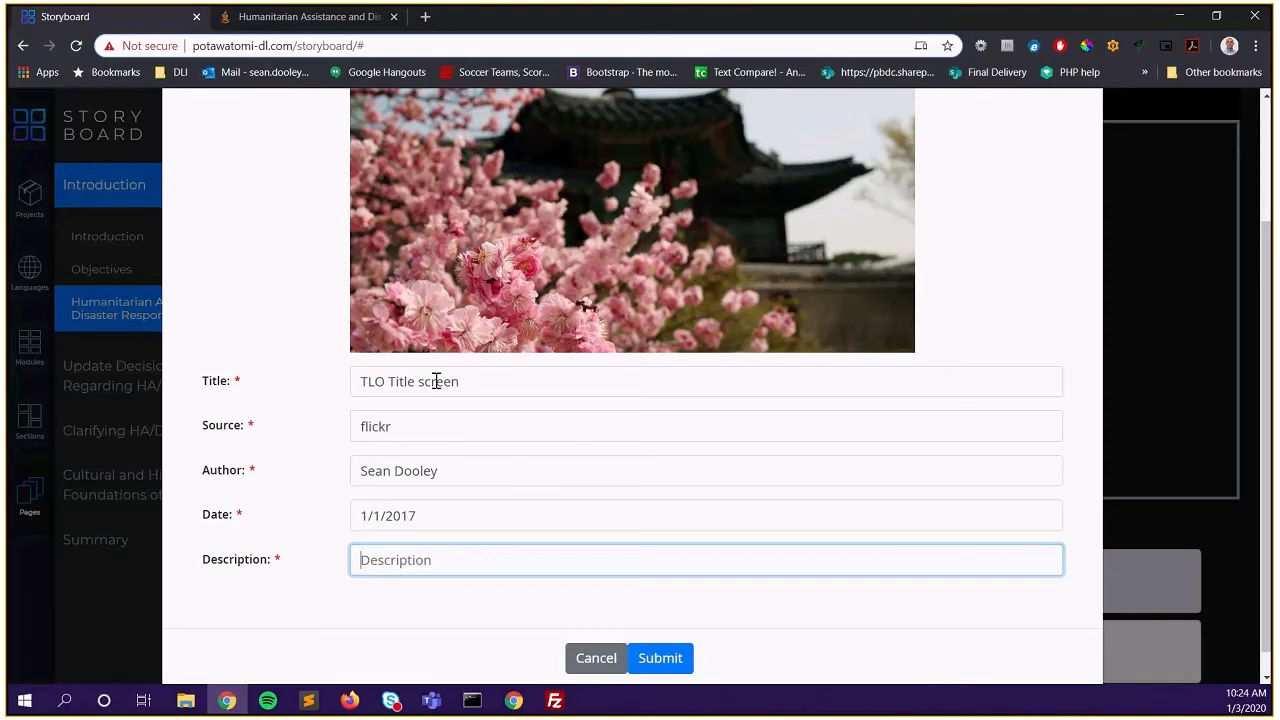
pyautogui.write('A lovely picture')
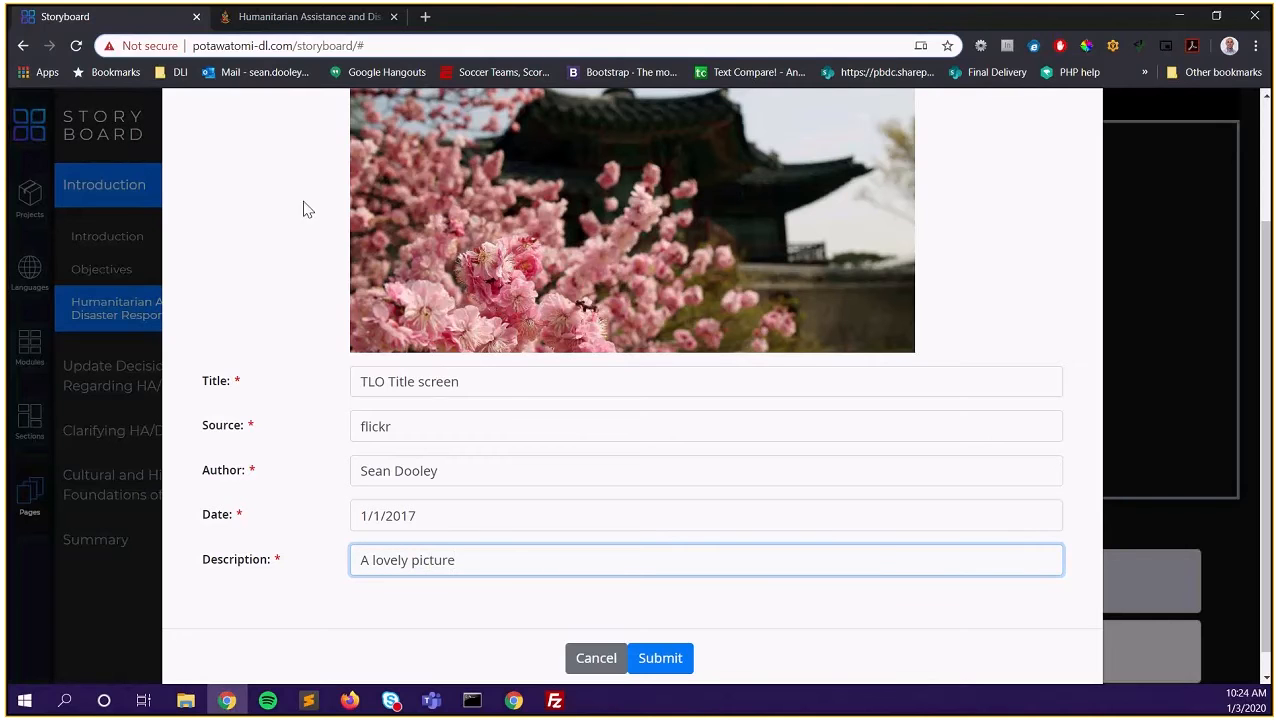
pyautogui.click(660, 660)
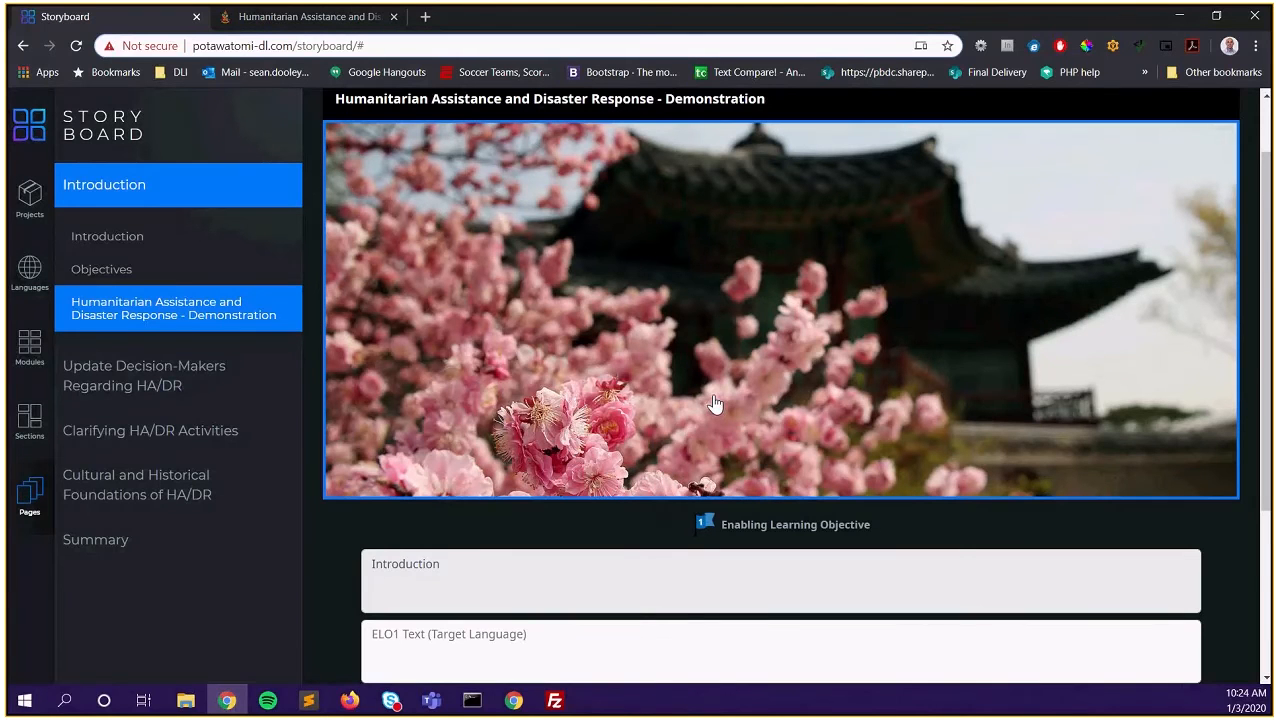
# Check the cherry-blossom image sits above the empty ELO1 text fields, then go to the course demo
pyautogui.scroll(-2, 714, 404)
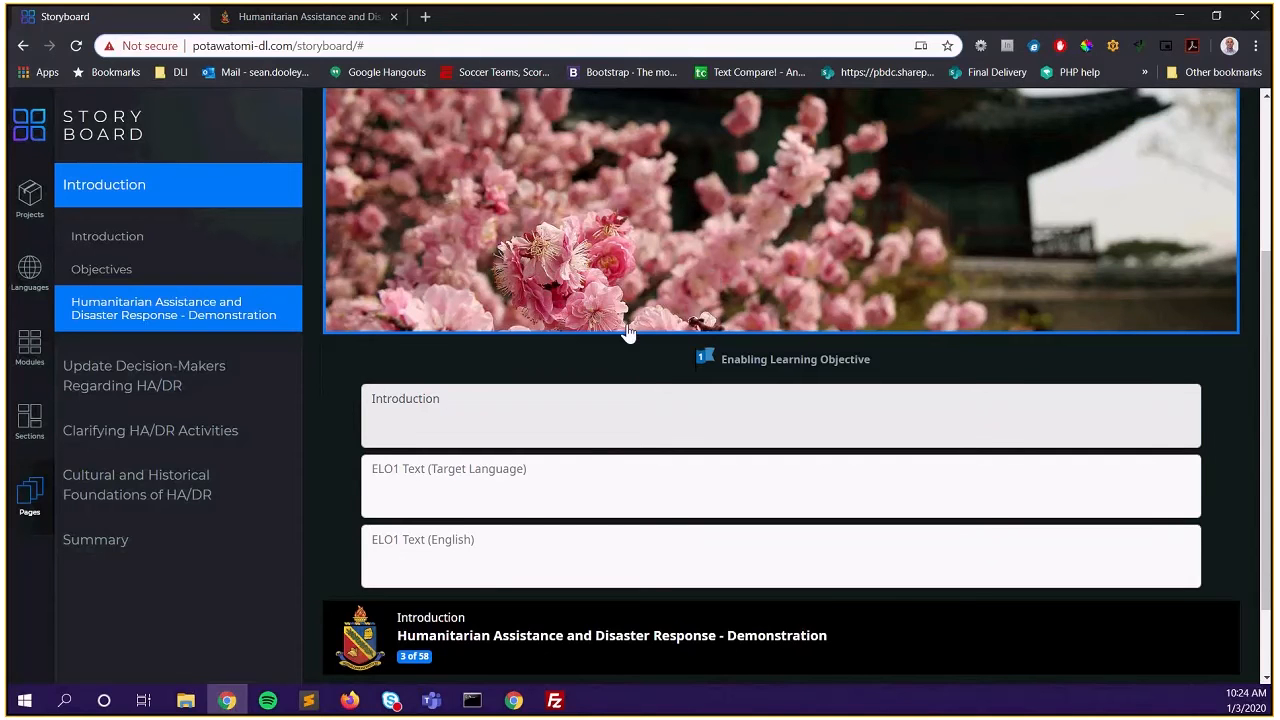
pyautogui.scroll(-1, 600, 370)
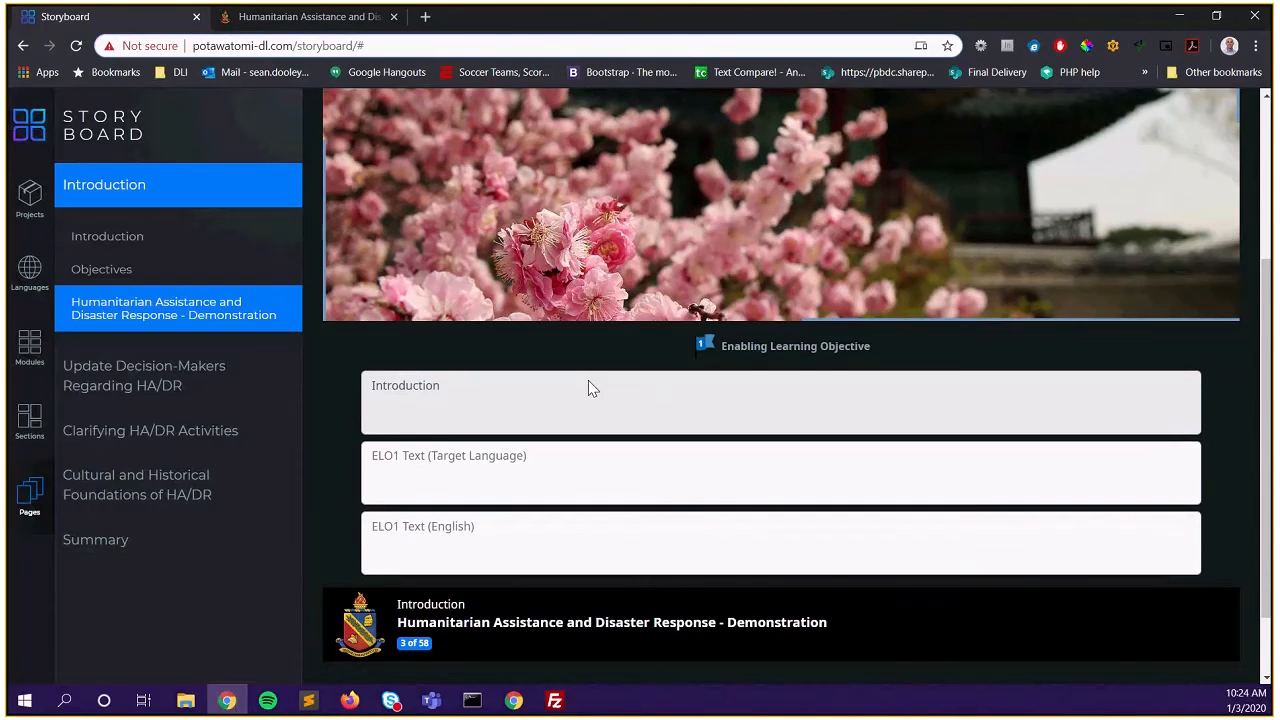
pyautogui.scroll(-1, 588, 380)
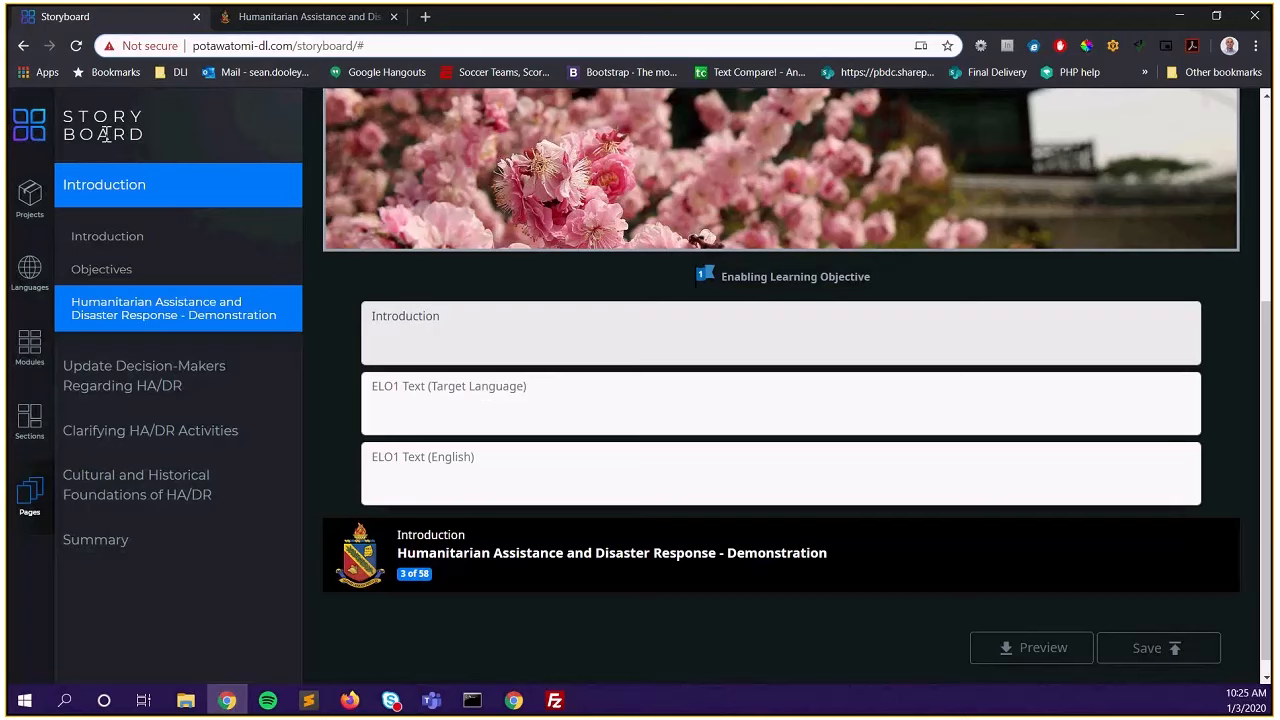
pyautogui.click(315, 25)
# Advance the course demo to page 3, Update Decision-Makers Regarding HA/DR
pyautogui.click(466, 281)
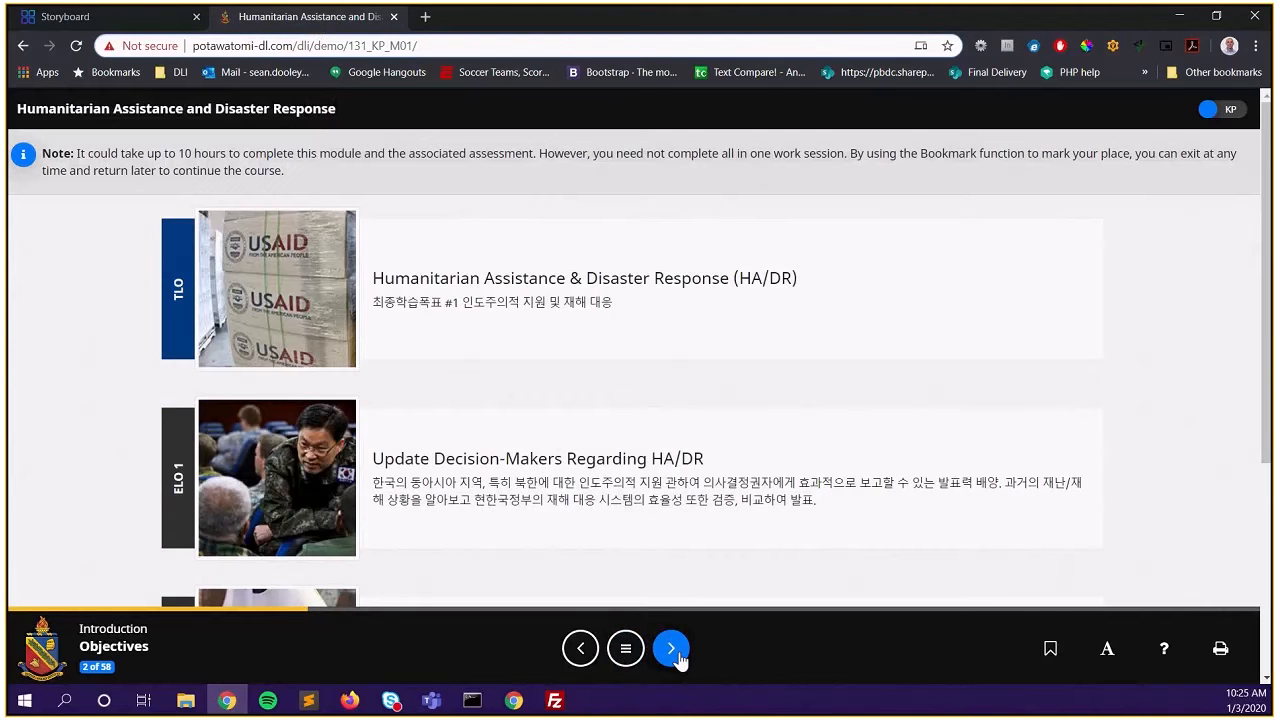
pyautogui.click(677, 655)
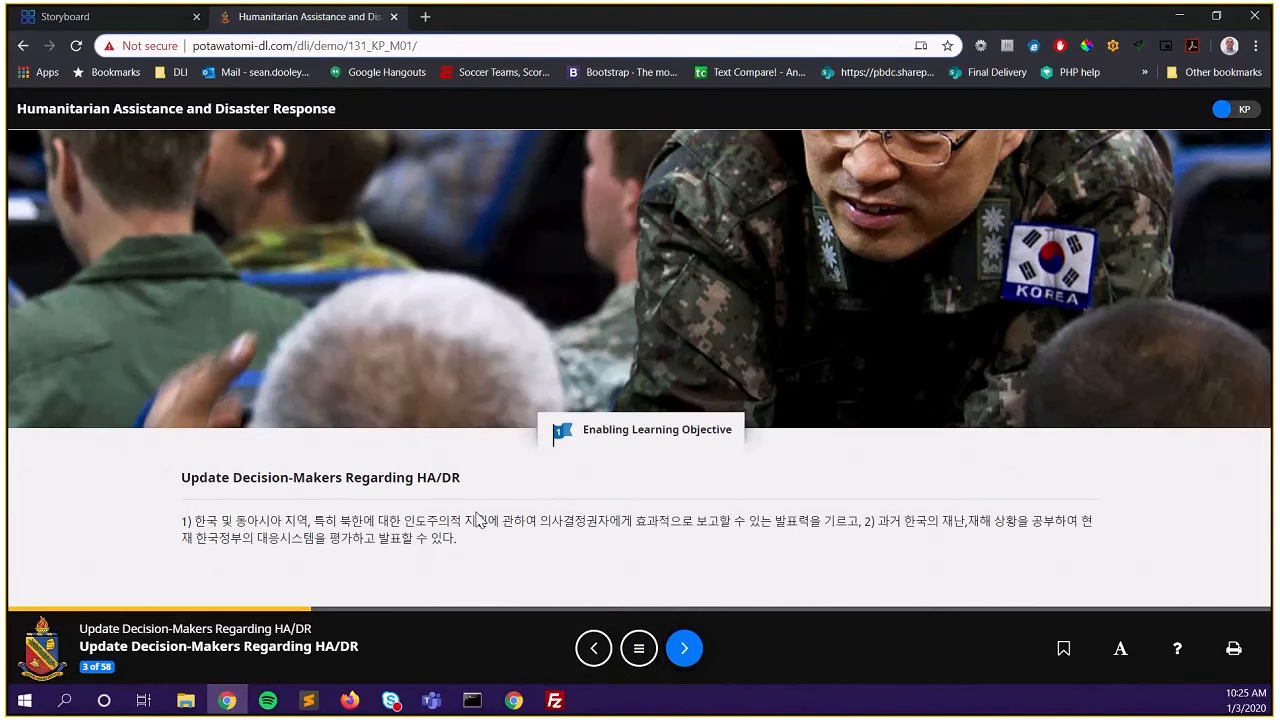
pyautogui.moveTo(181, 477); pyautogui.dragTo(463, 482)
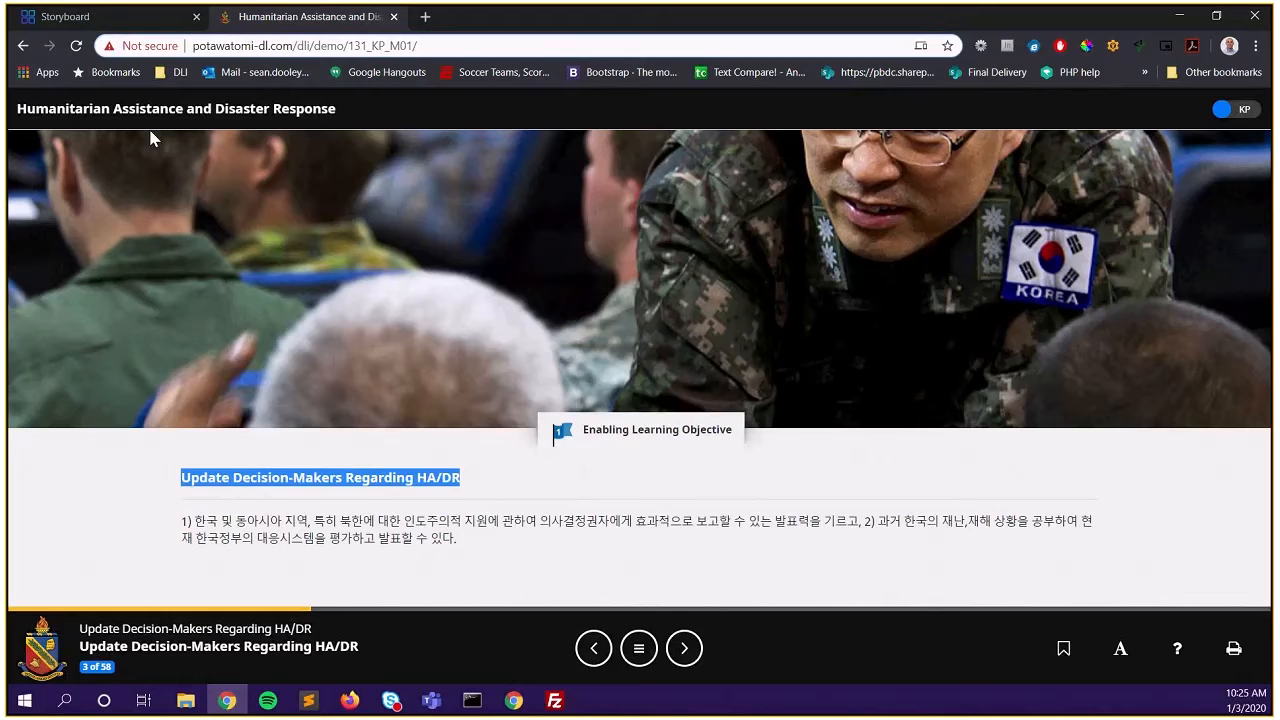
pyautogui.moveTo(27, 110); pyautogui.dragTo(231, 114)
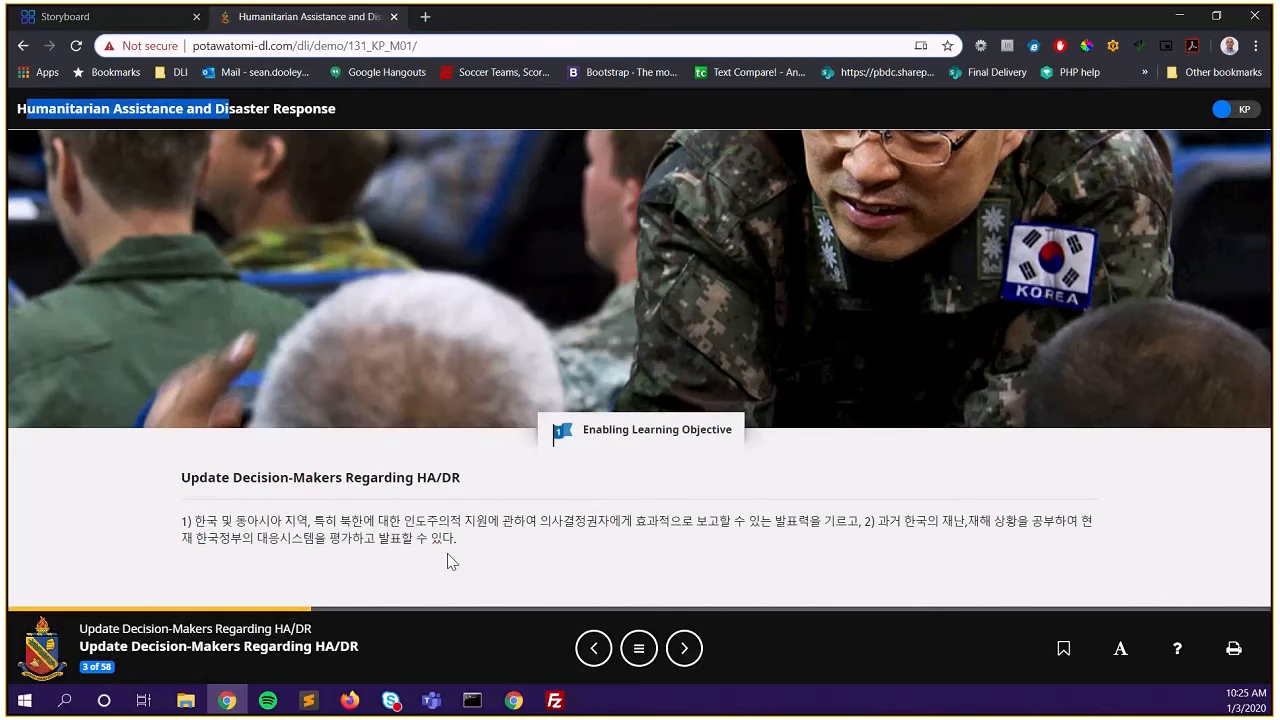
pyautogui.moveTo(463, 549); pyautogui.dragTo(175, 525)
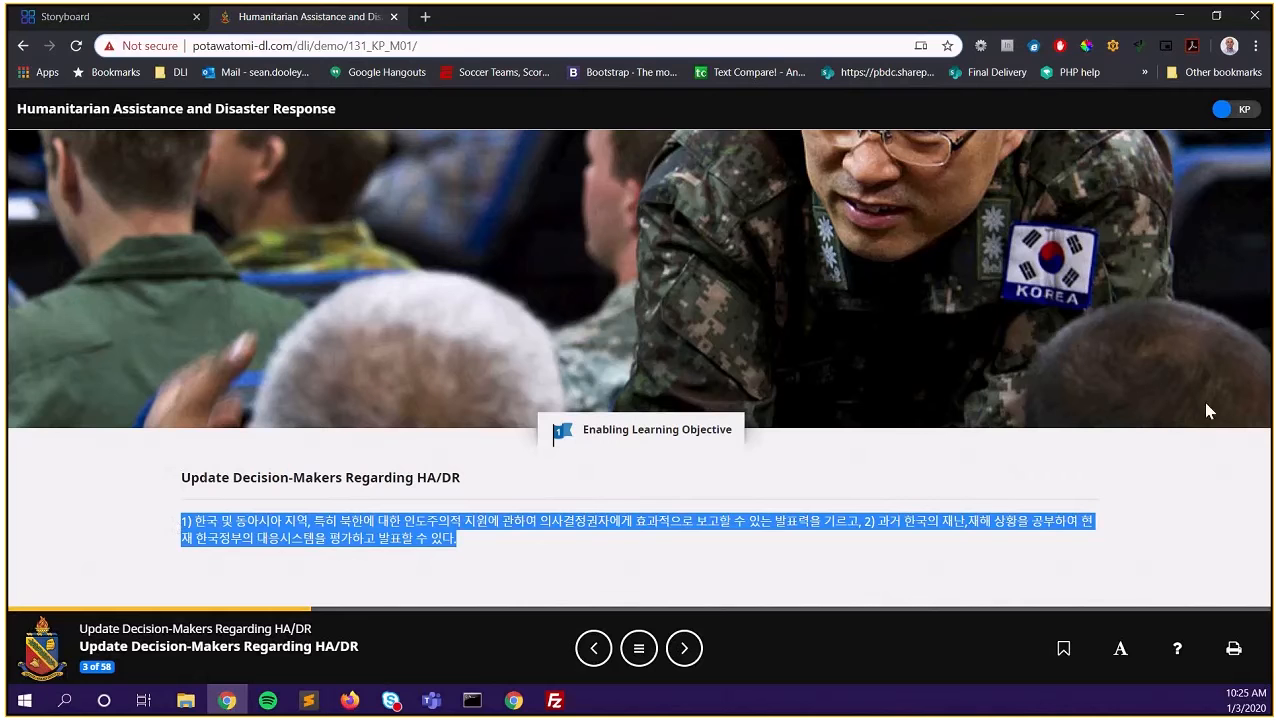
# Switch the page to English and copy the objective paragraph
pyautogui.click(1238, 113)
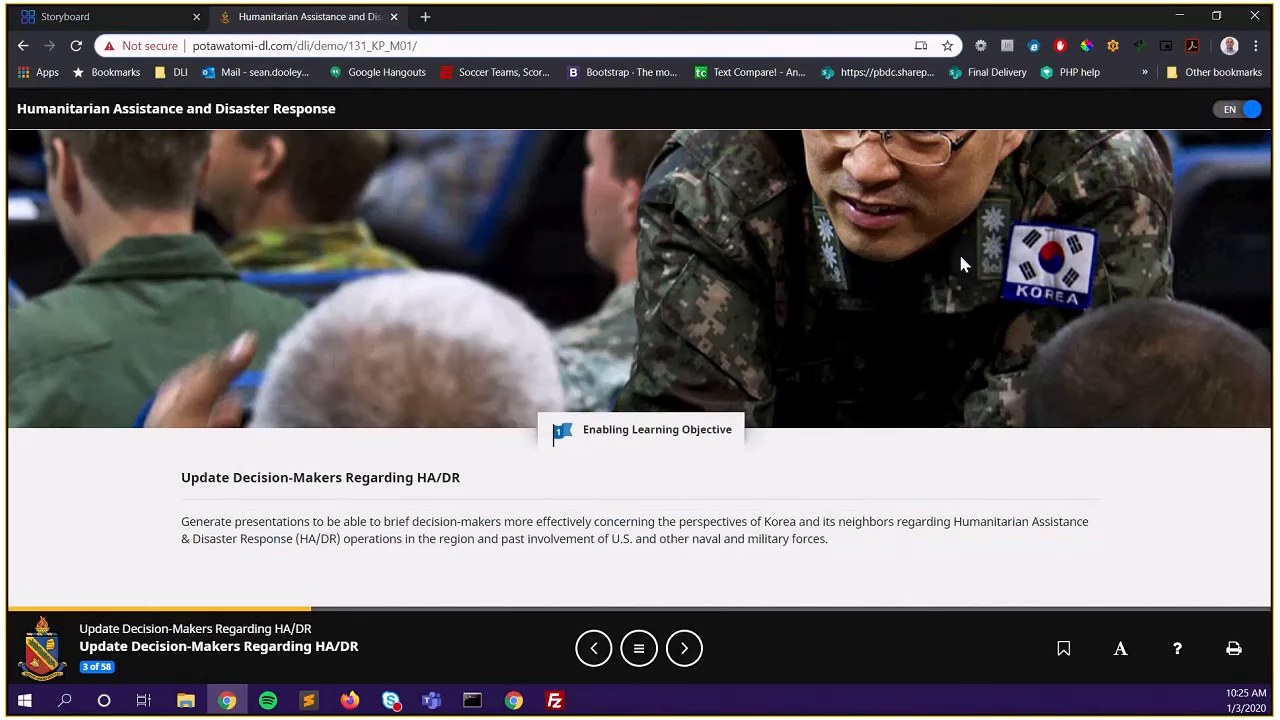
pyautogui.moveTo(835, 548); pyautogui.dragTo(181, 518)
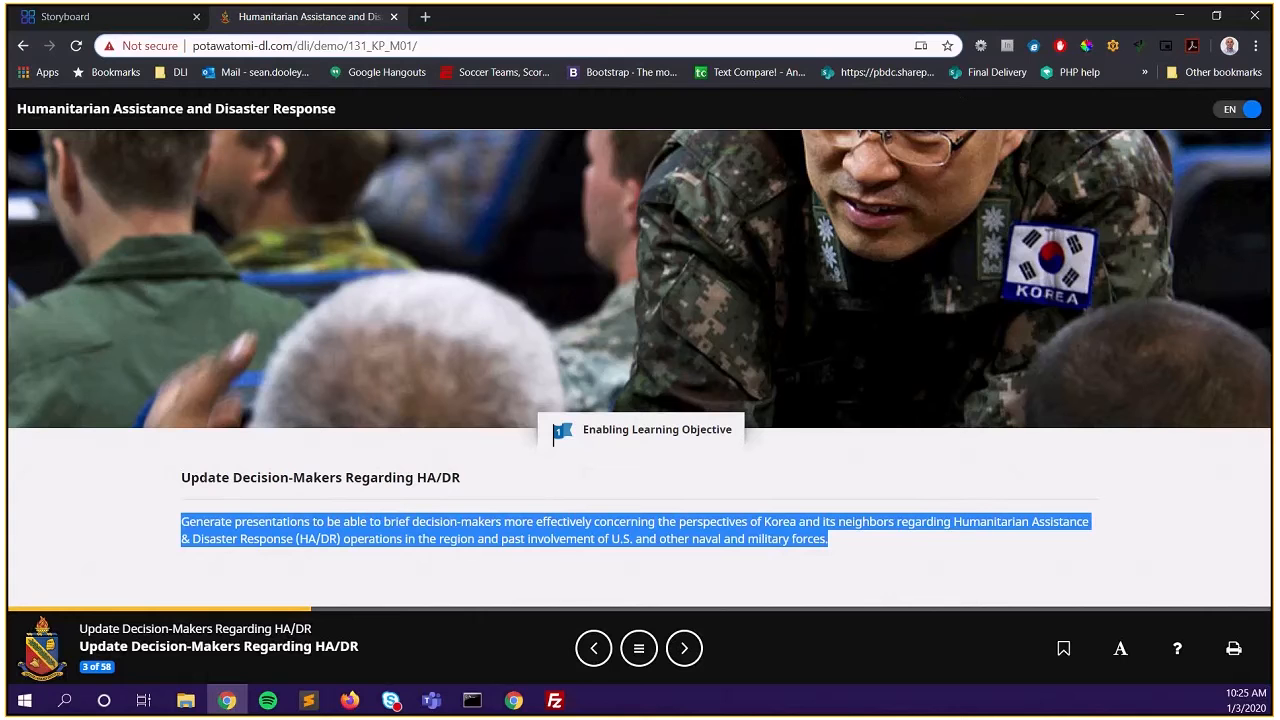
pyautogui.hotkey('alt', 'Tab')
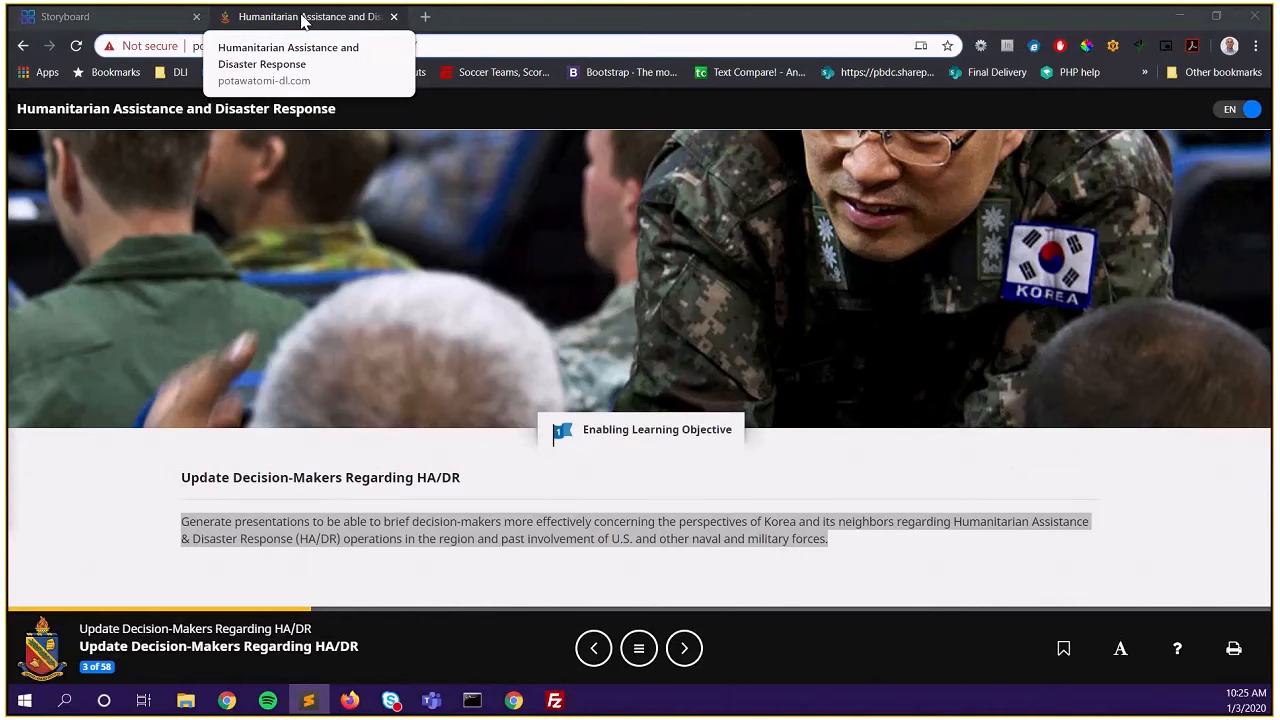
pyautogui.click(108, 16)
# Paste the Korean objective into ELO1 target language and the English Korea HA/DR sentence into ELO1 English
pyautogui.click(479, 394)
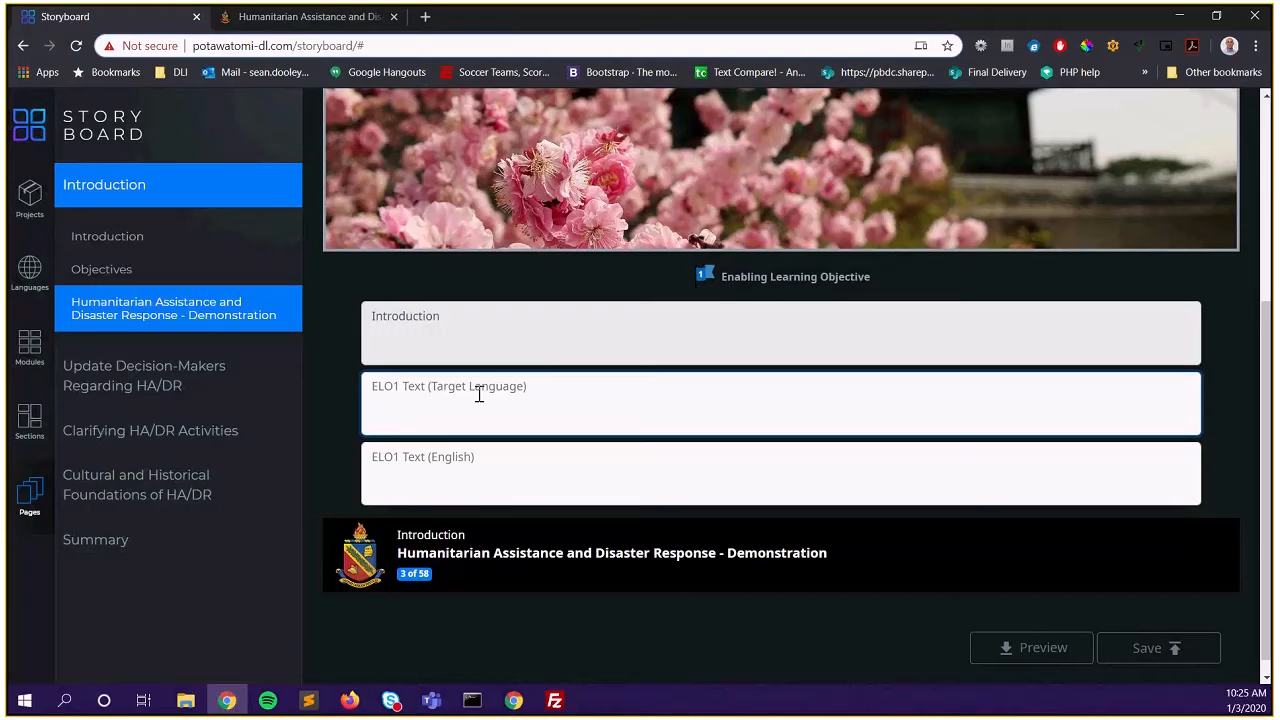
pyautogui.write('최종학습목표 #1 인도주의적 지원 및 재해 대응')
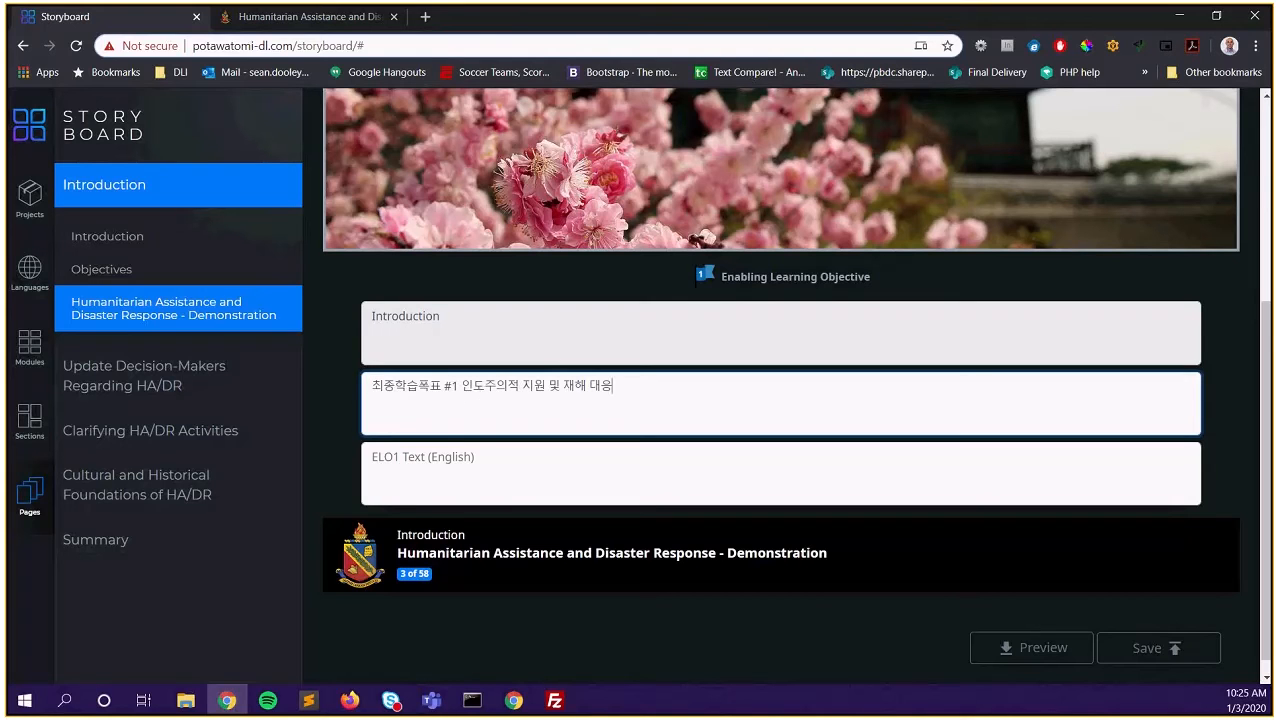
pyautogui.hotkey('alt', 'Tab')
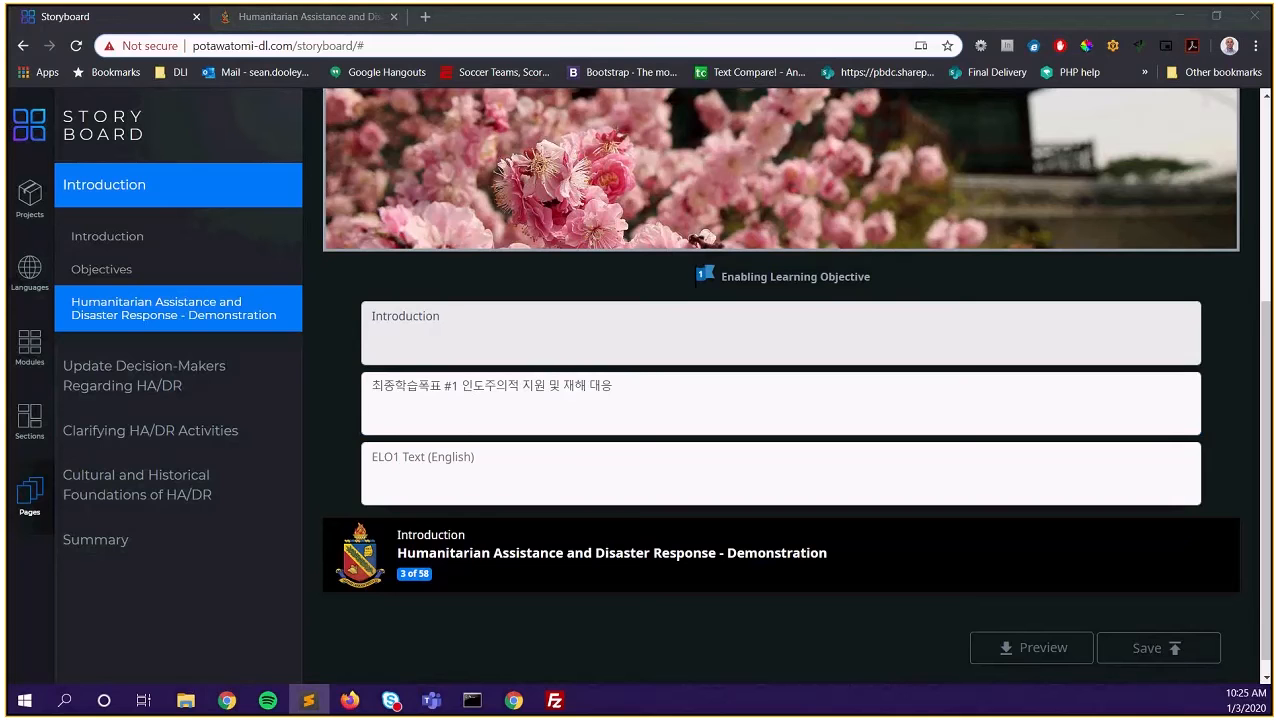
pyautogui.click(443, 468)
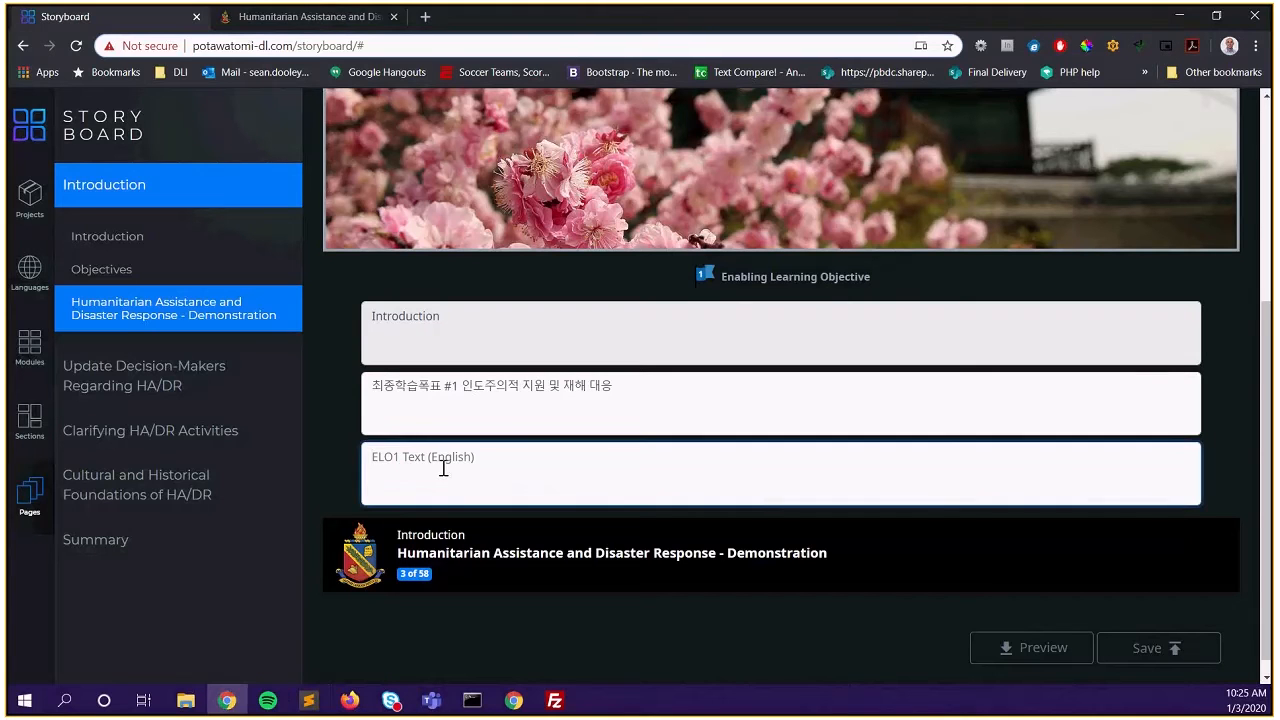
pyautogui.write('Demonstrate a well-defined understanding of the role of Humanitarian Assistance and Disaster Response (HA/DR) in Korea and the region.')
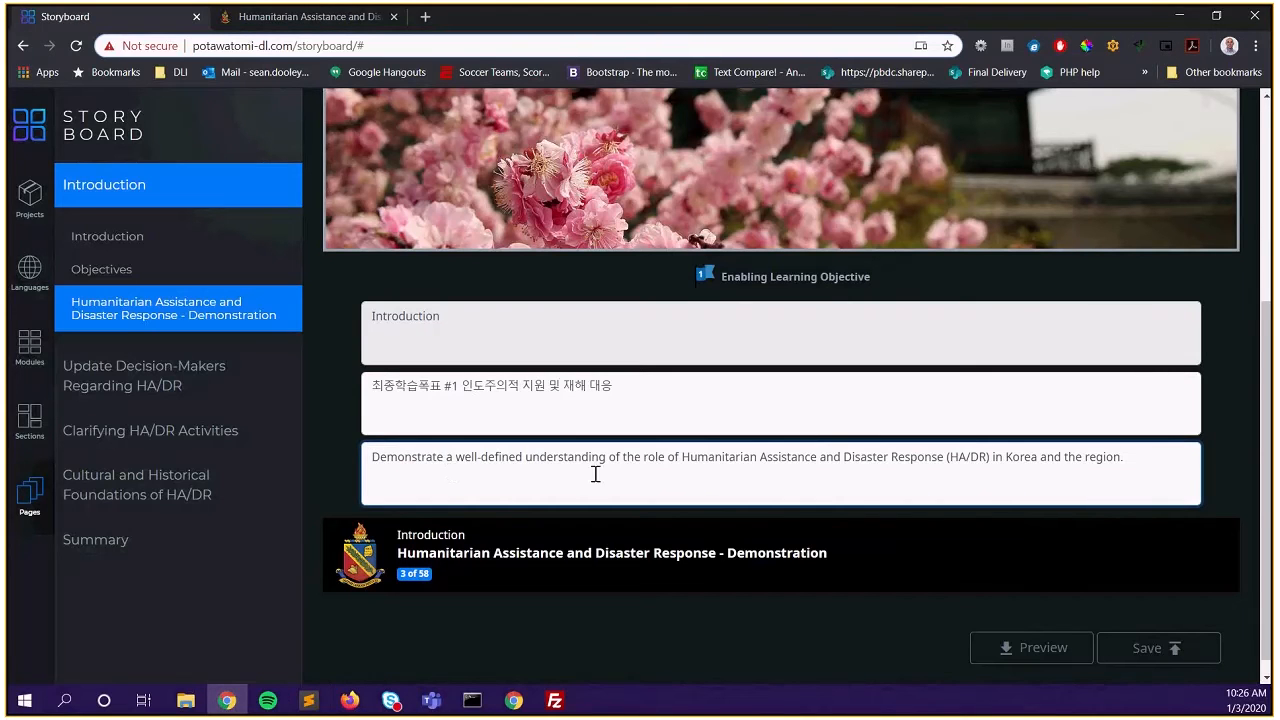
pyautogui.scroll(4, 675, 555)
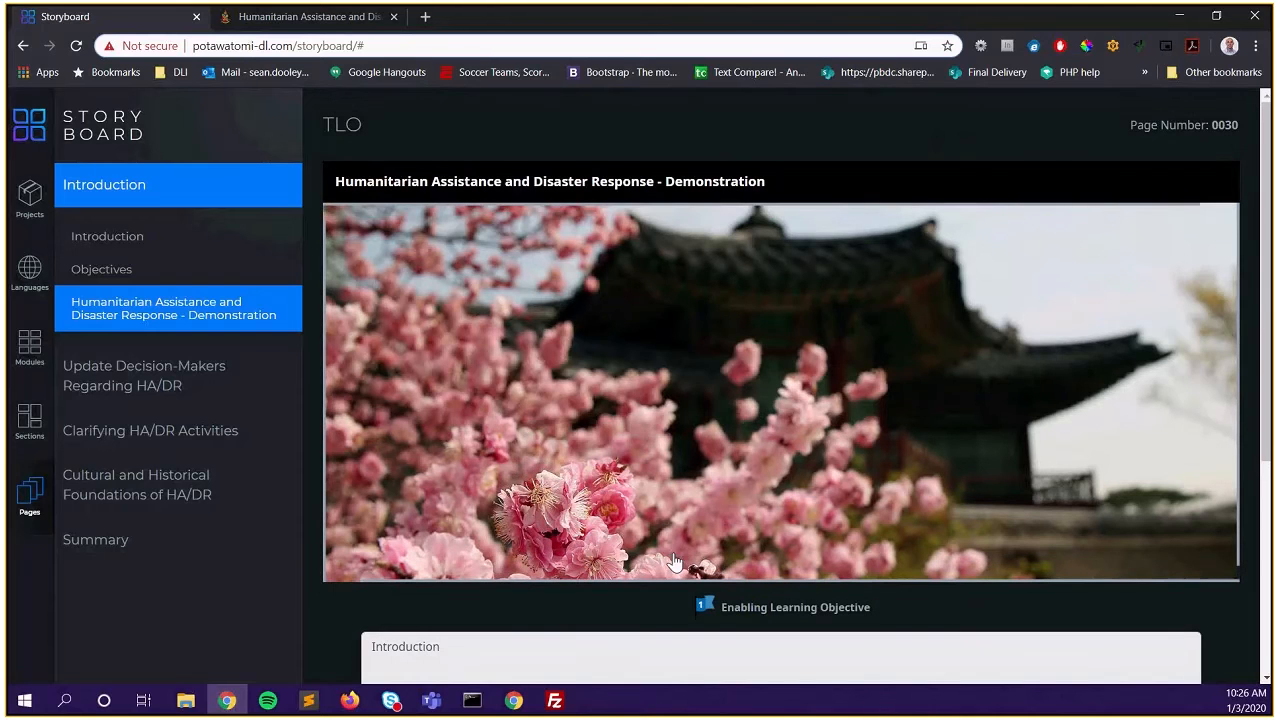
pyautogui.scroll(-4, 675, 563)
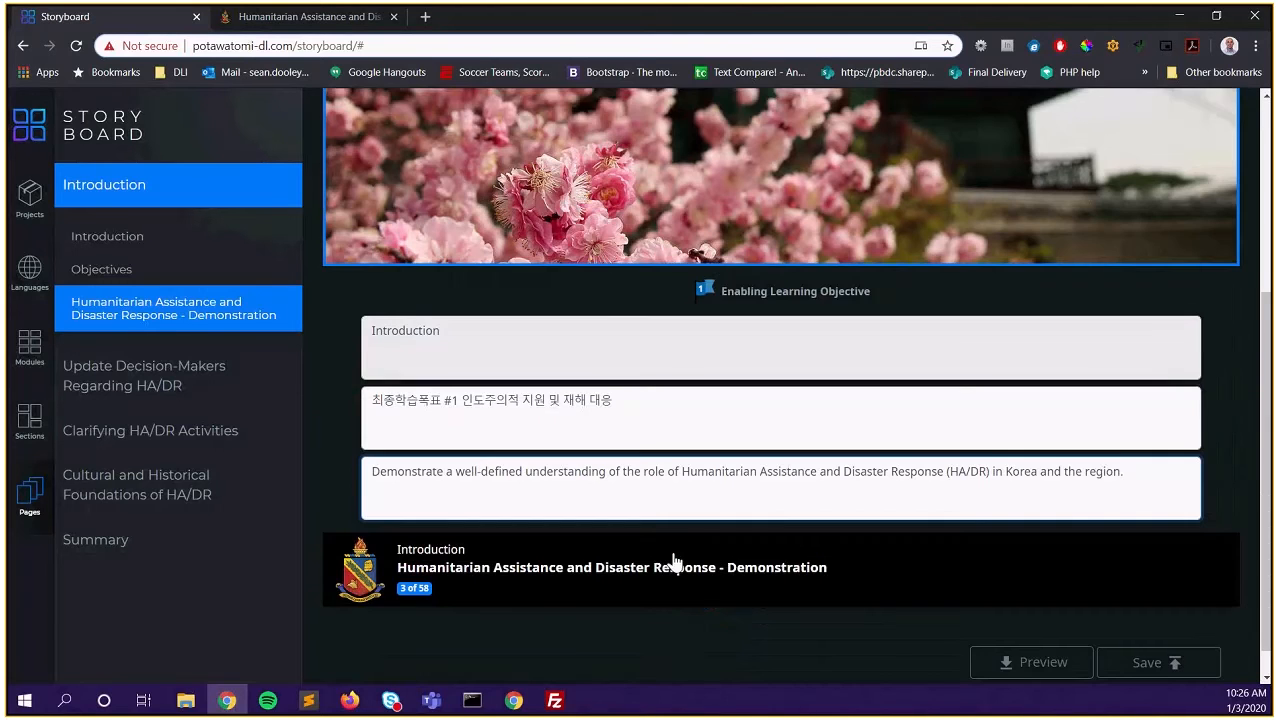
pyautogui.scroll(-1, 674, 562)
# Save the Demonstration page and dismiss the confirmation message
pyautogui.click(1132, 630)
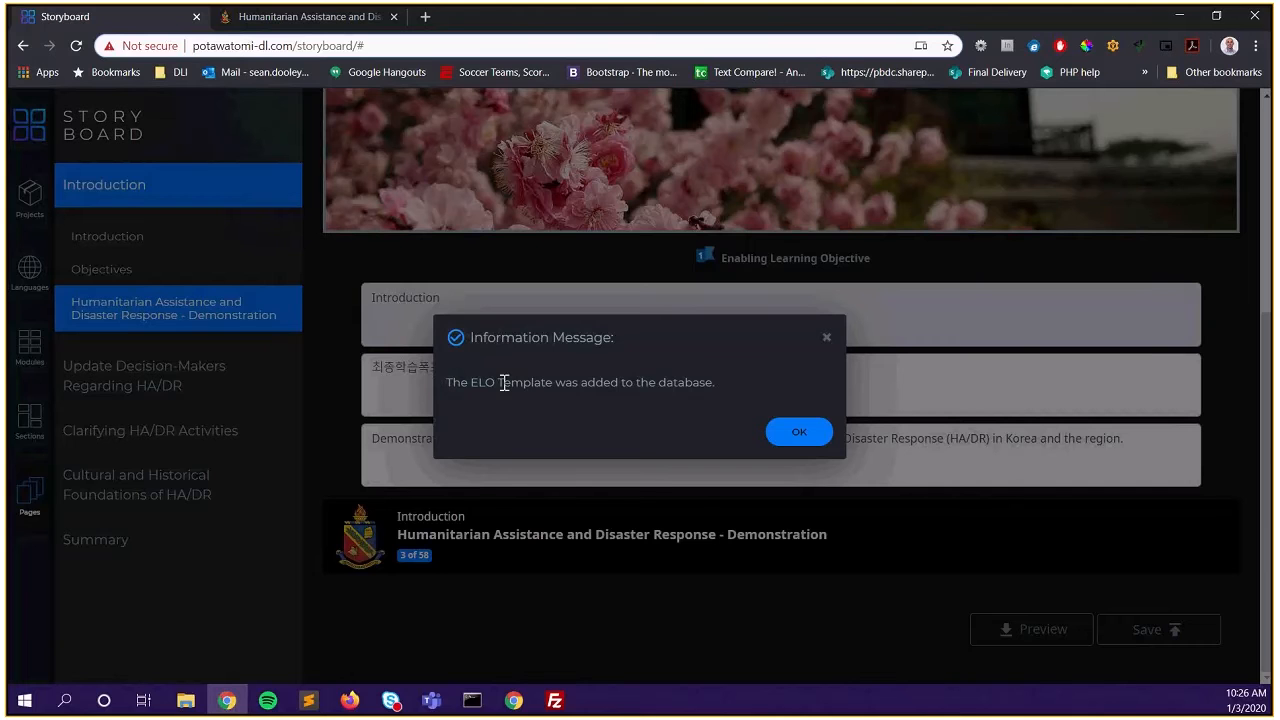
pyautogui.click(818, 435)
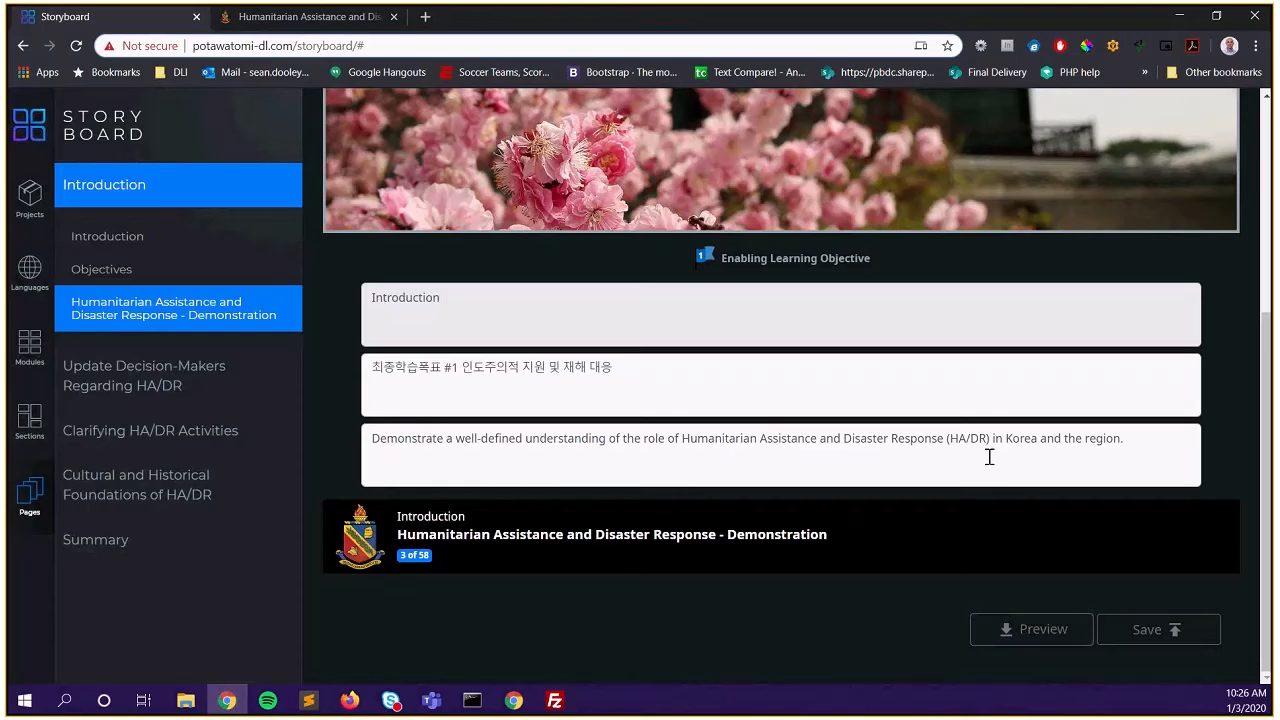
pyautogui.click(1140, 451)
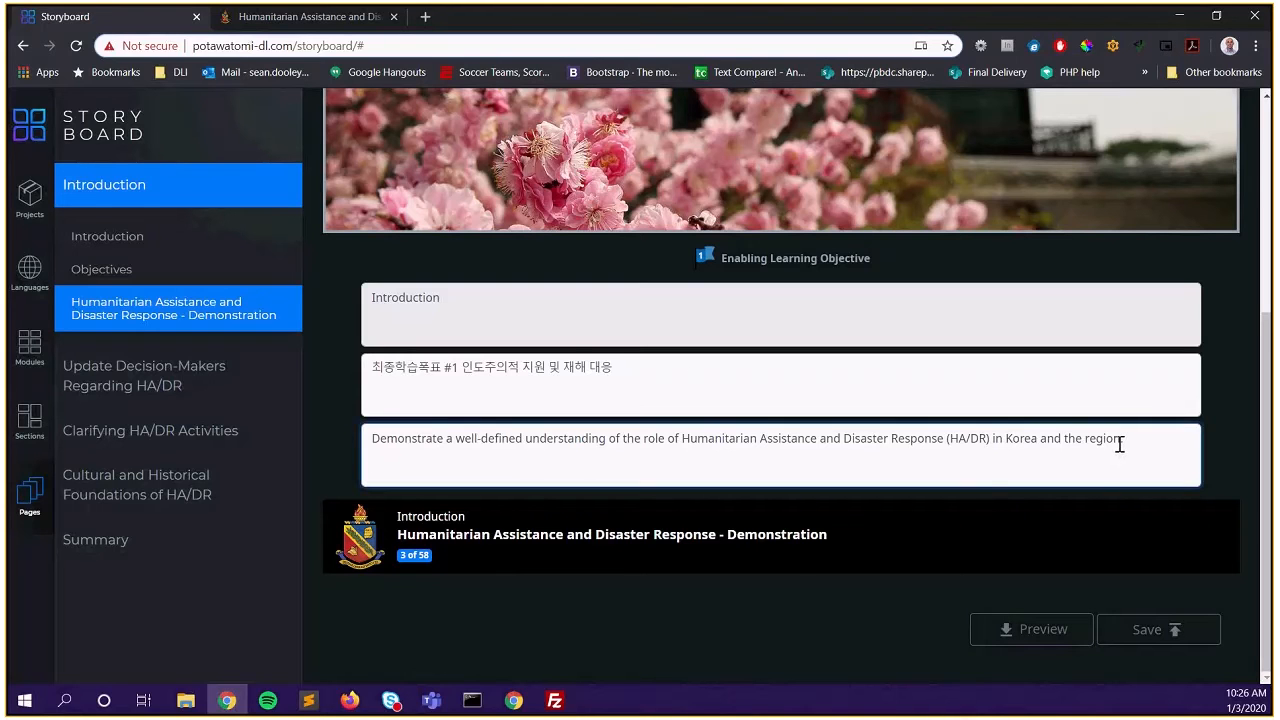
pyautogui.write('IVE ,m,')
pyautogui.press('BackSpace')
pyautogui.press('BackSpace')
pyautogui.press('BackSpace')
pyautogui.press('BackSpace')
pyautogui.write('MADE A MISTAKE')
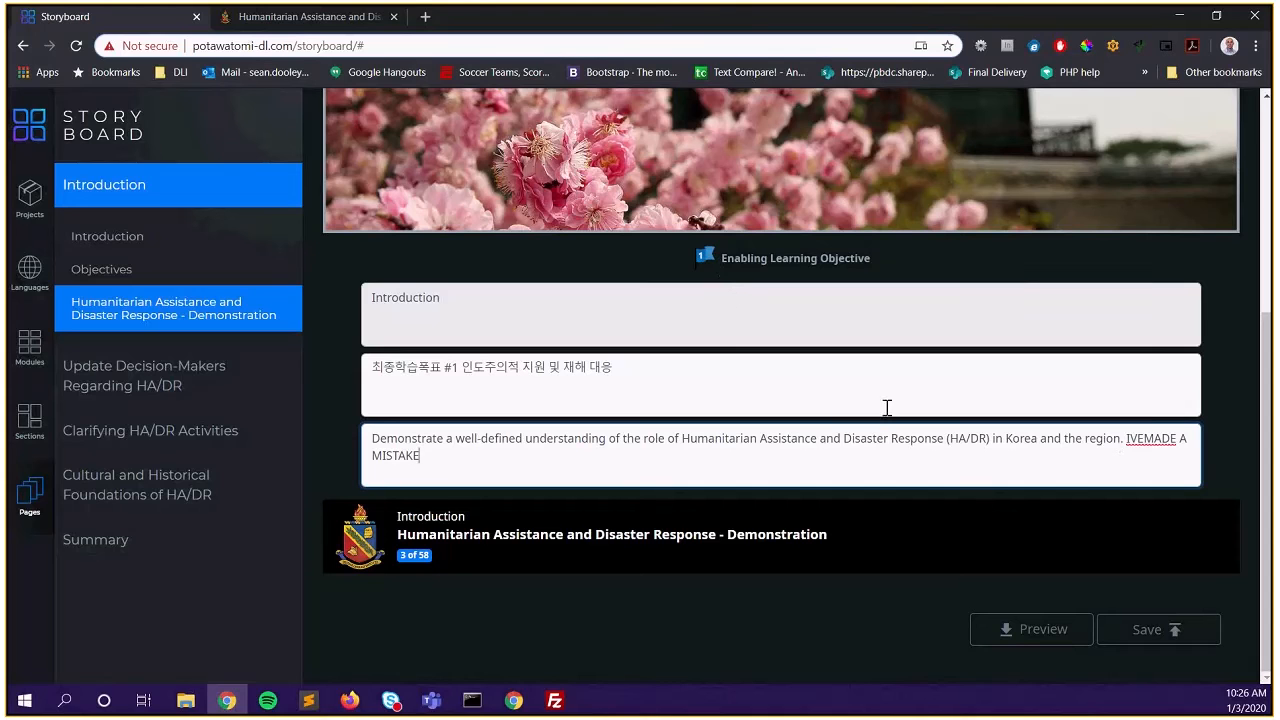
pyautogui.click(1025, 632)
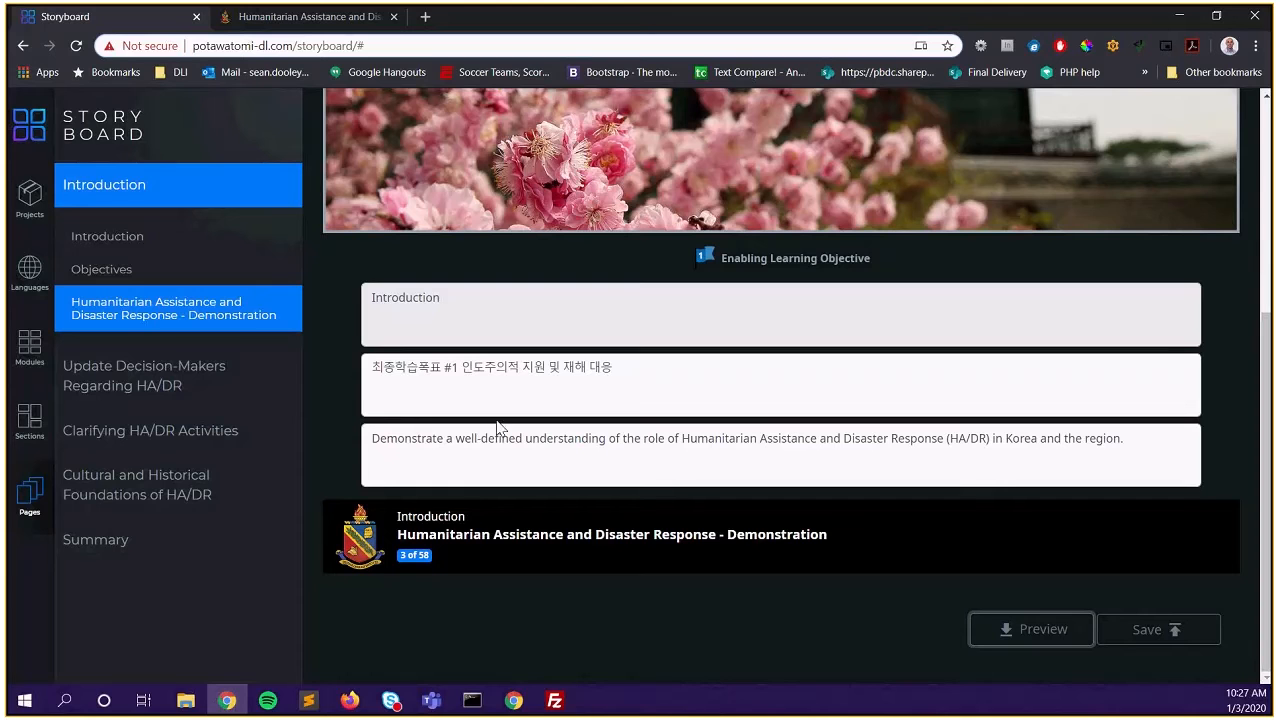
# Open page 1010, Update Decision-Makers Regarding HA/DR, and compare it against the course demo
pyautogui.click(133, 385)
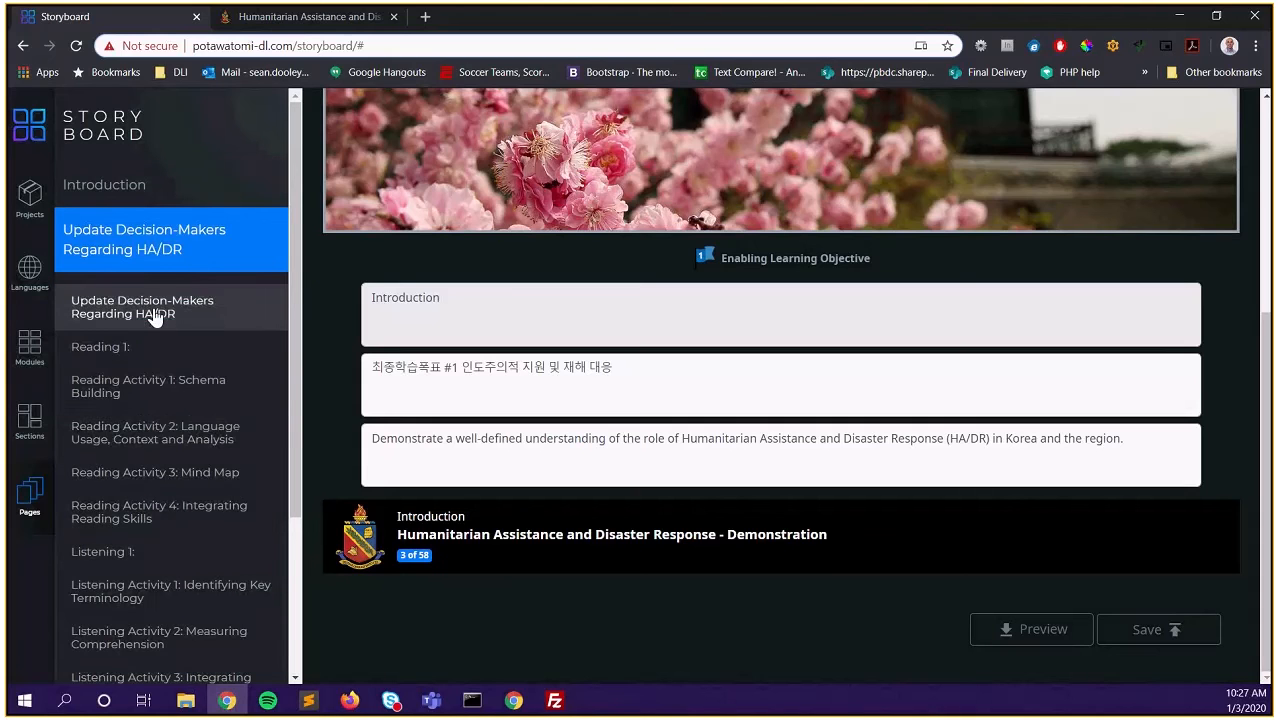
pyautogui.click(160, 324)
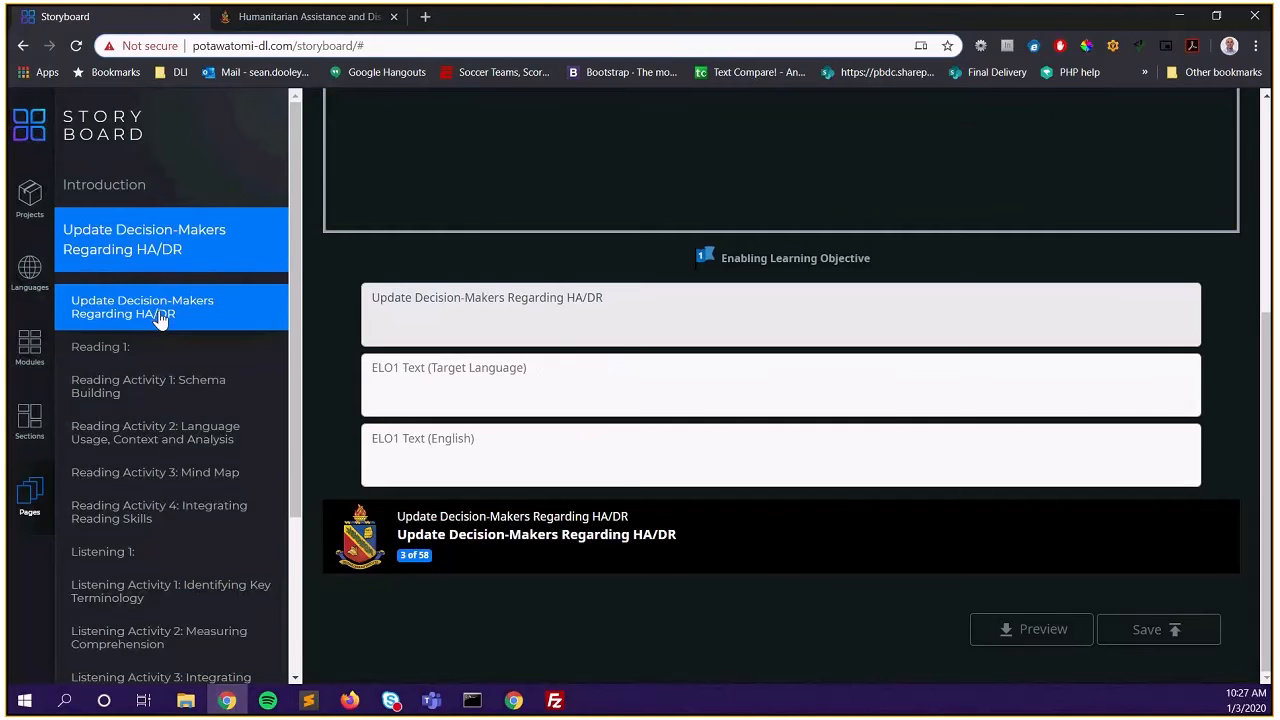
pyautogui.scroll(4, 714, 418)
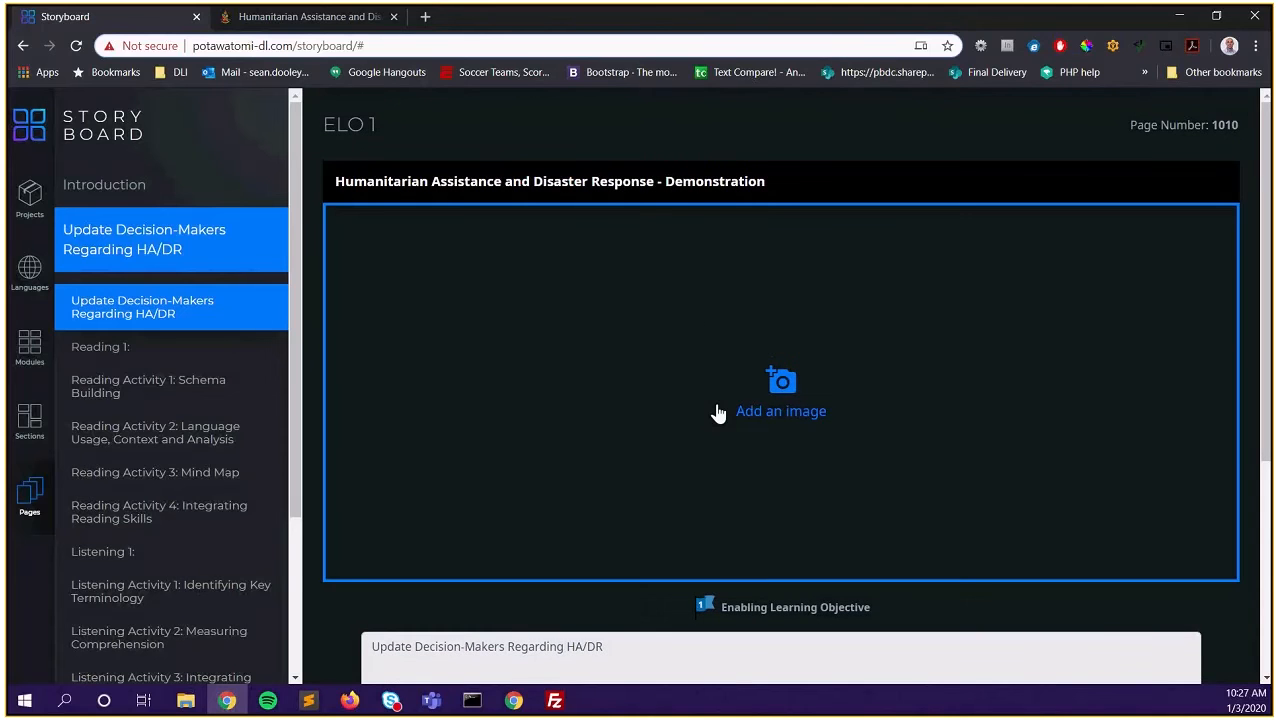
pyautogui.click(269, 20)
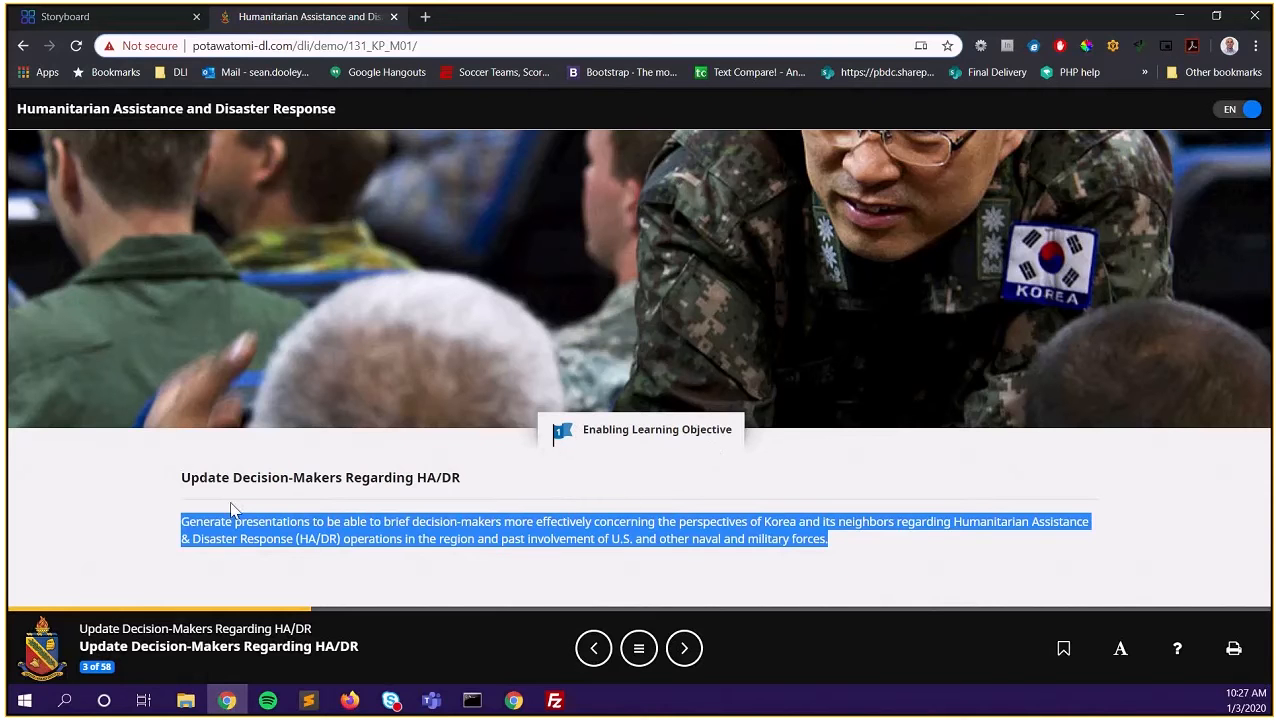
pyautogui.click(139, 27)
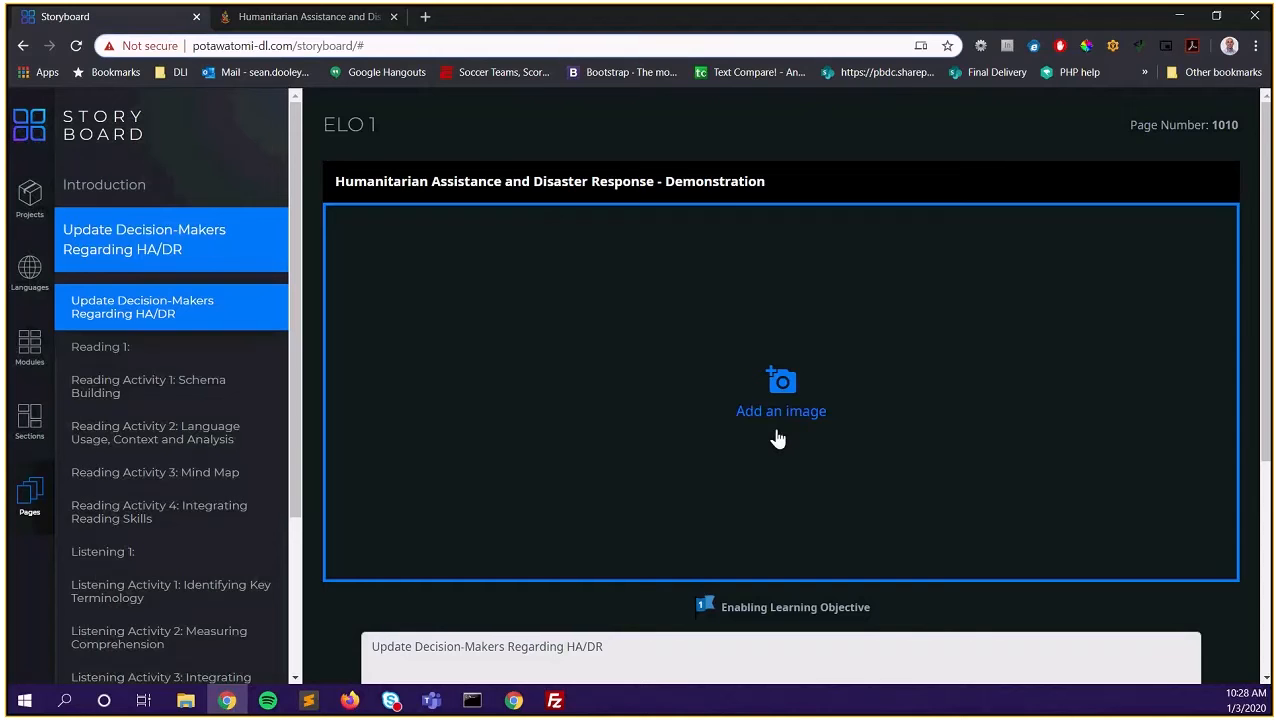
# Pick elo1.jpg from the sb-tool folder as page 1010's image
pyautogui.scroll(-2, 770, 430)
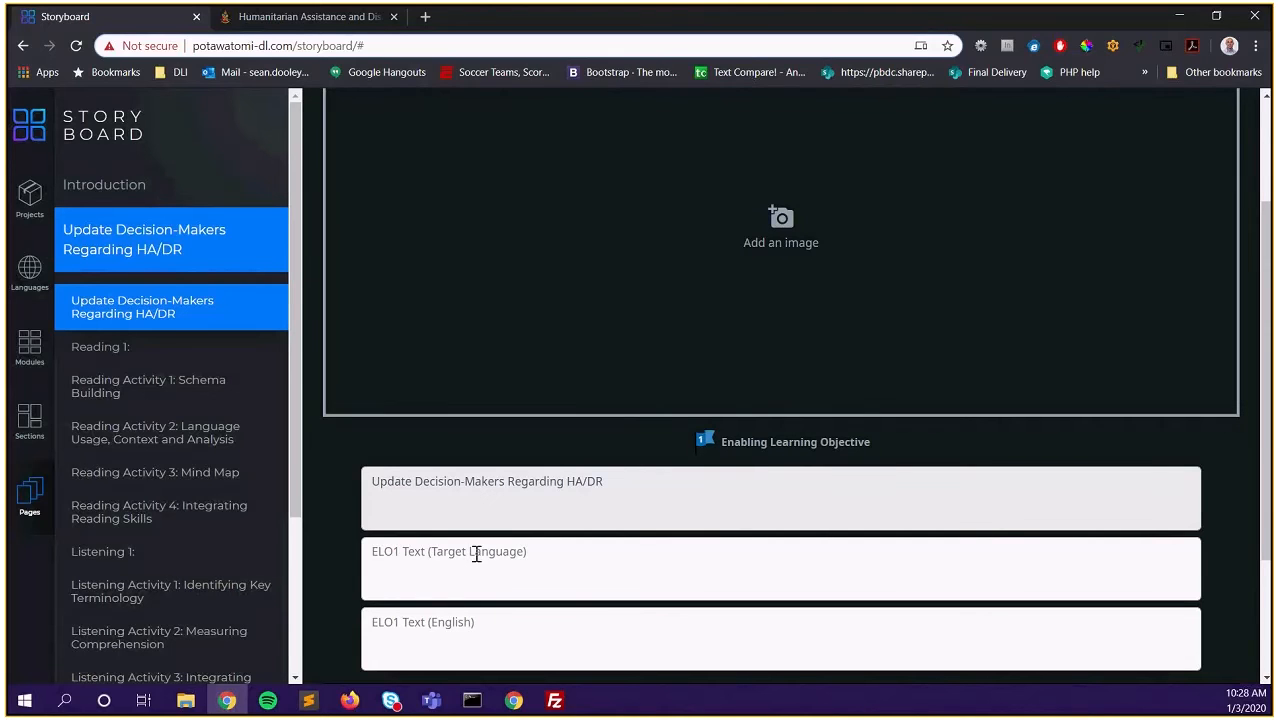
pyautogui.scroll(2, 489, 543)
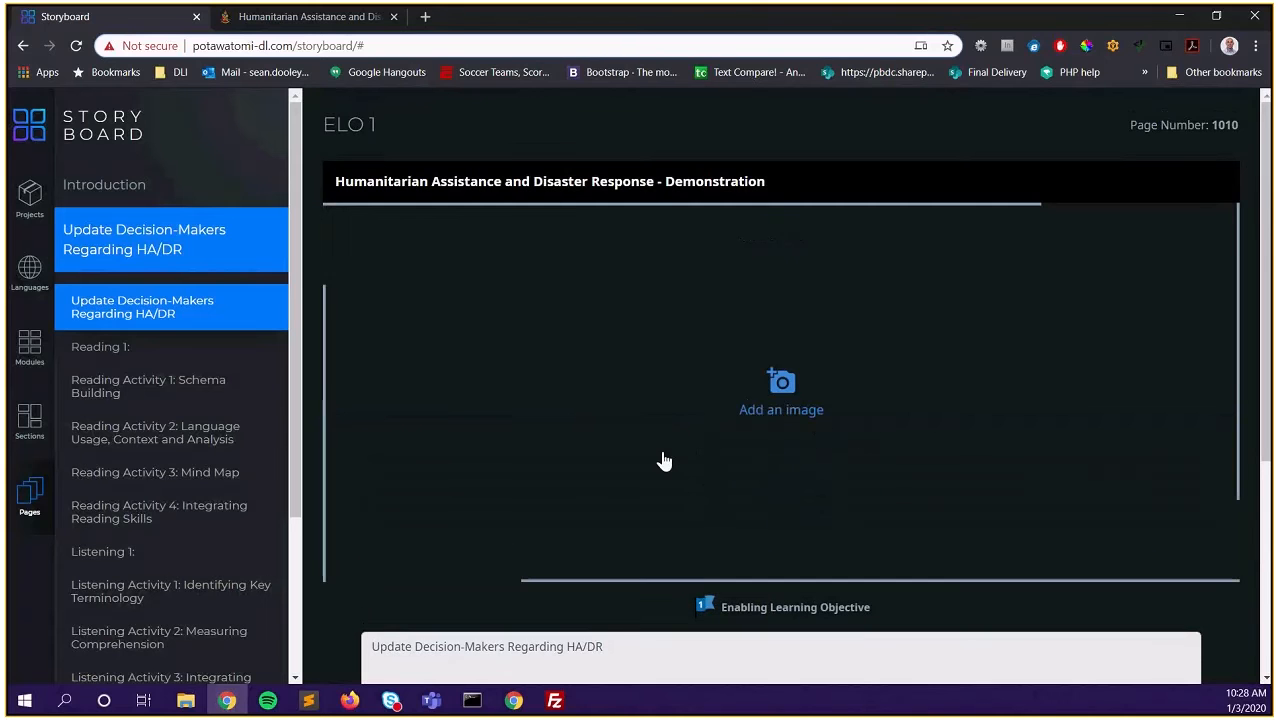
pyautogui.click(679, 519)
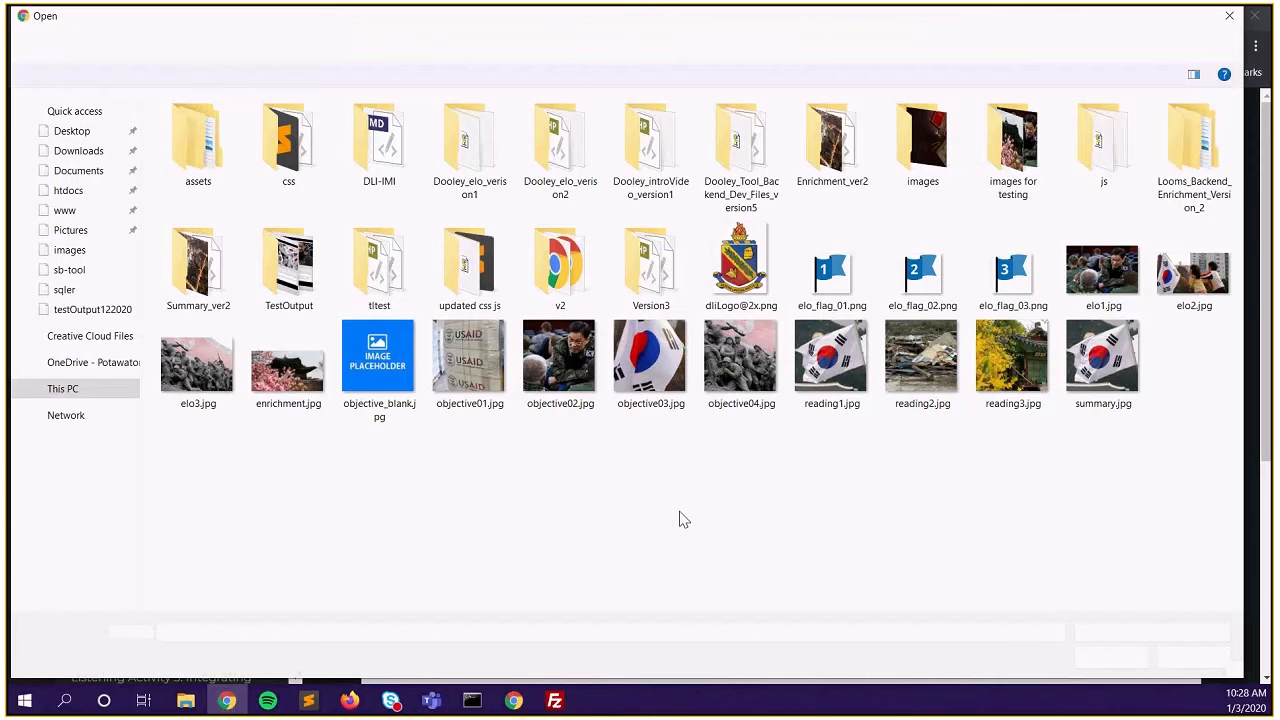
pyautogui.click(1104, 288)
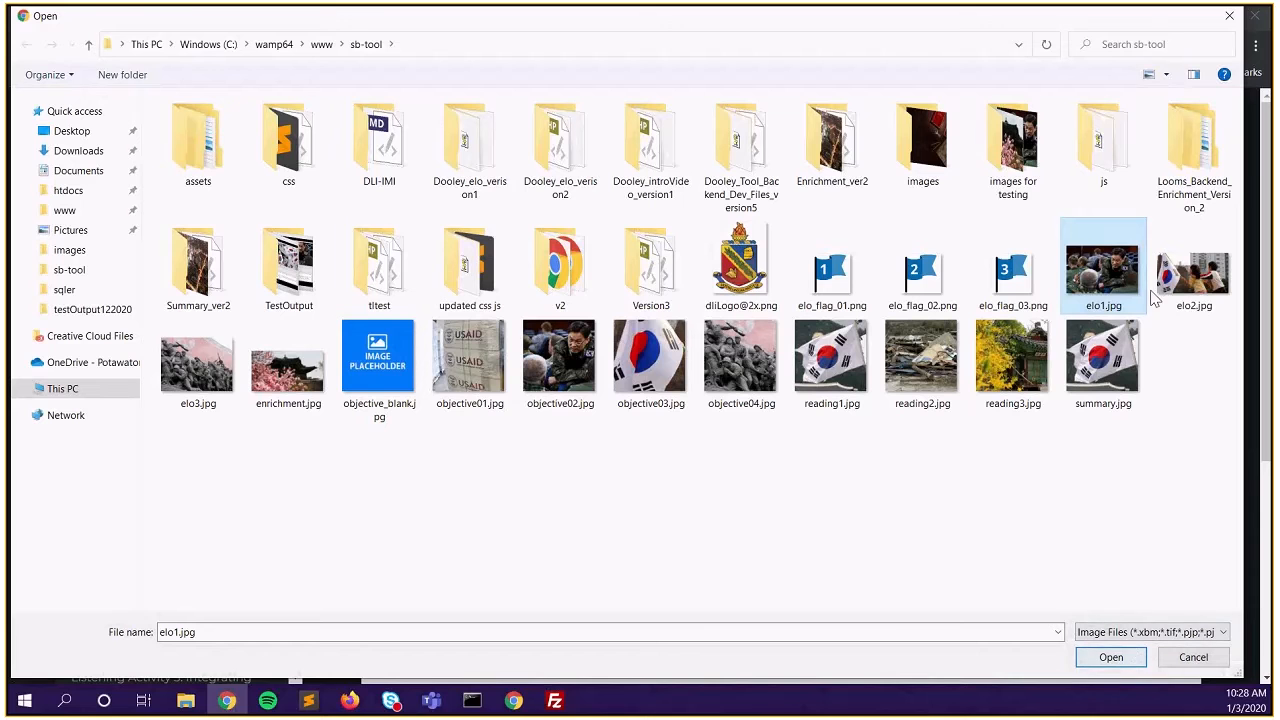
pyautogui.click(1108, 662)
# Enter 'ELO 1 Image title' as the image title and DLI as its source
pyautogui.click(544, 354)
pyautogui.write('ELO 1 IM')
pyautogui.press('BackSpace')
pyautogui.write('mage title')
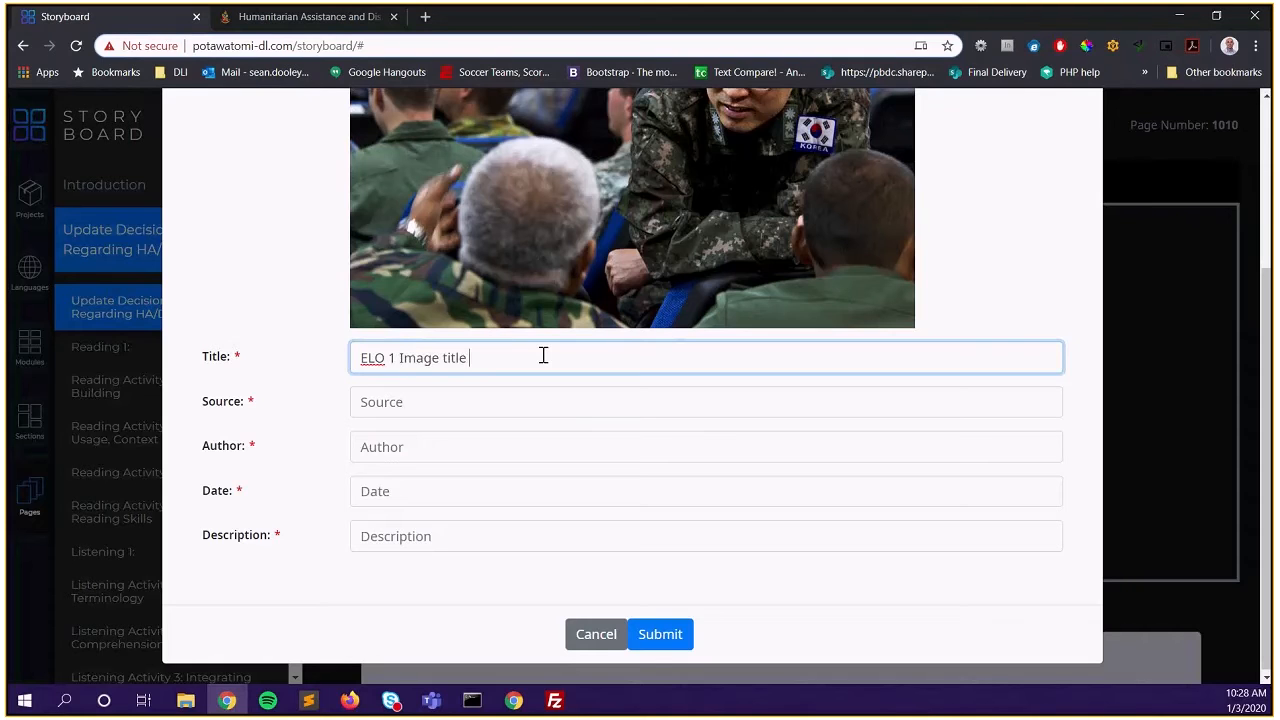
pyautogui.press('Tab')
pyautogui.write('DLI')
# Fill in the author's name and the date 1/2/2018
pyautogui.press('Tab')
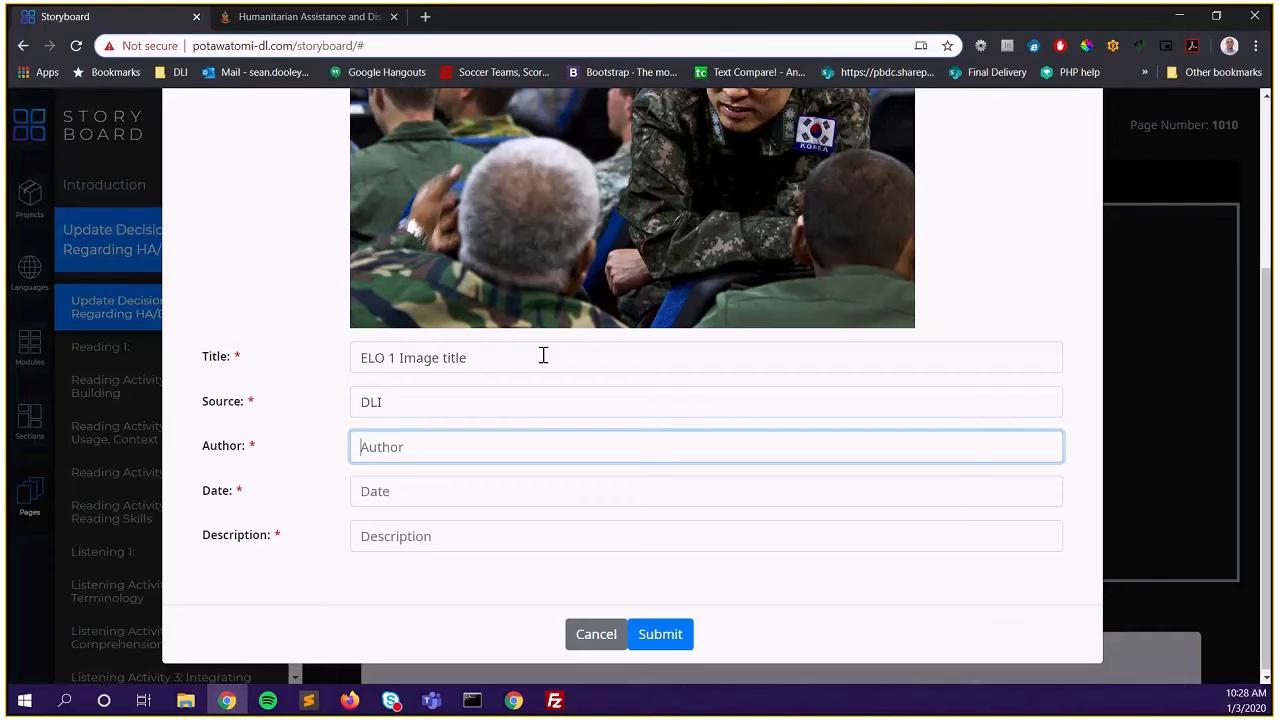
pyautogui.write('ooley')
pyautogui.press('Tab')
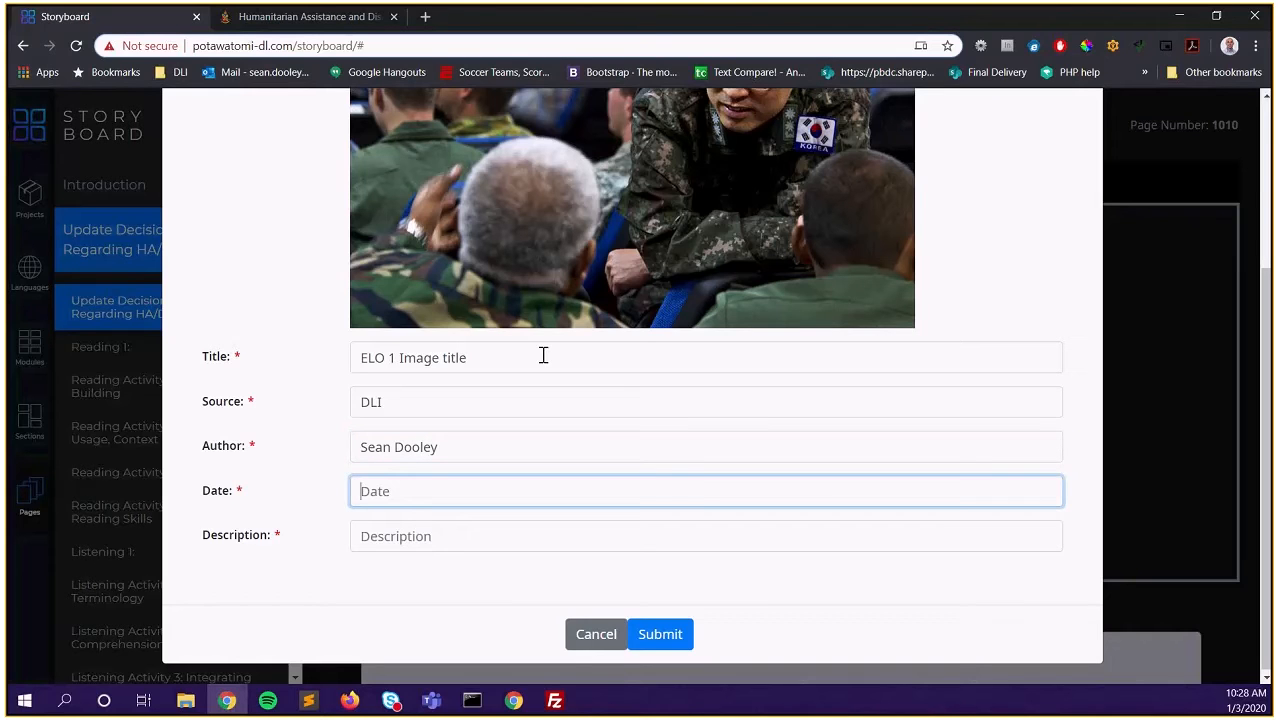
pyautogui.write('1/2/2018')
# Describe the image as 'A man speaks with his friends' and submit the details
pyautogui.press('Tab')
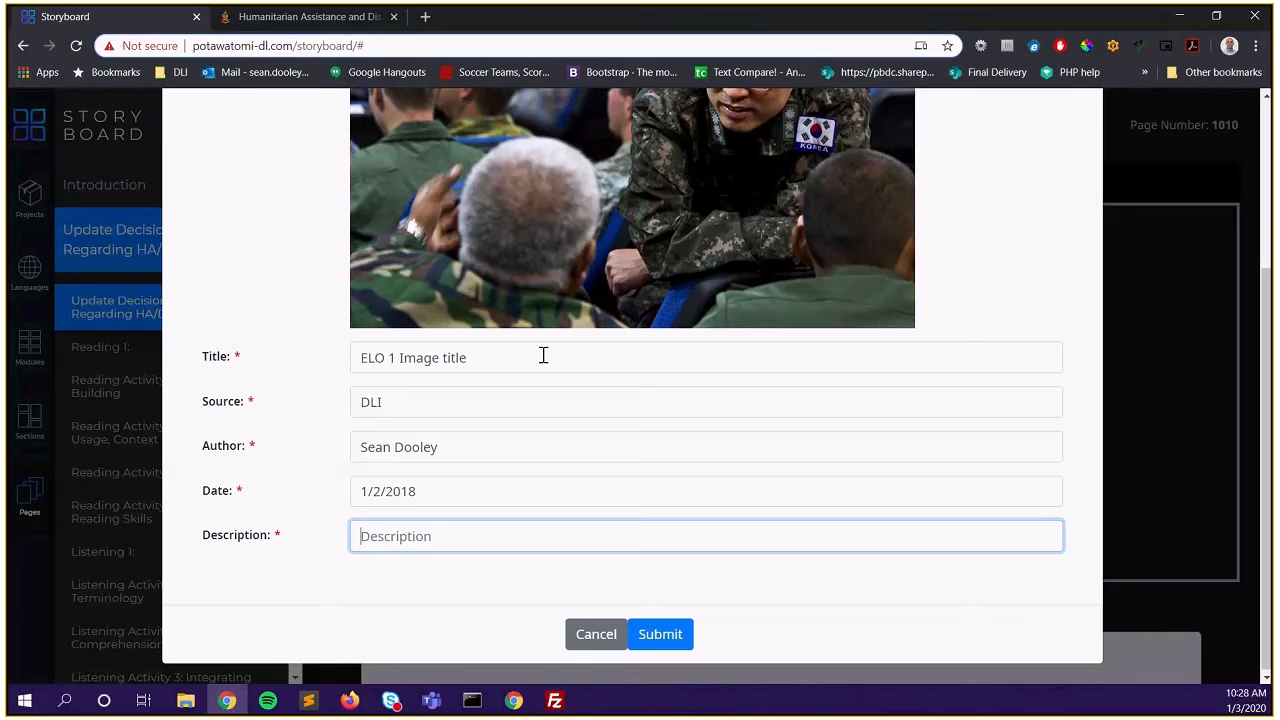
pyautogui.write('A man speaks with his d')
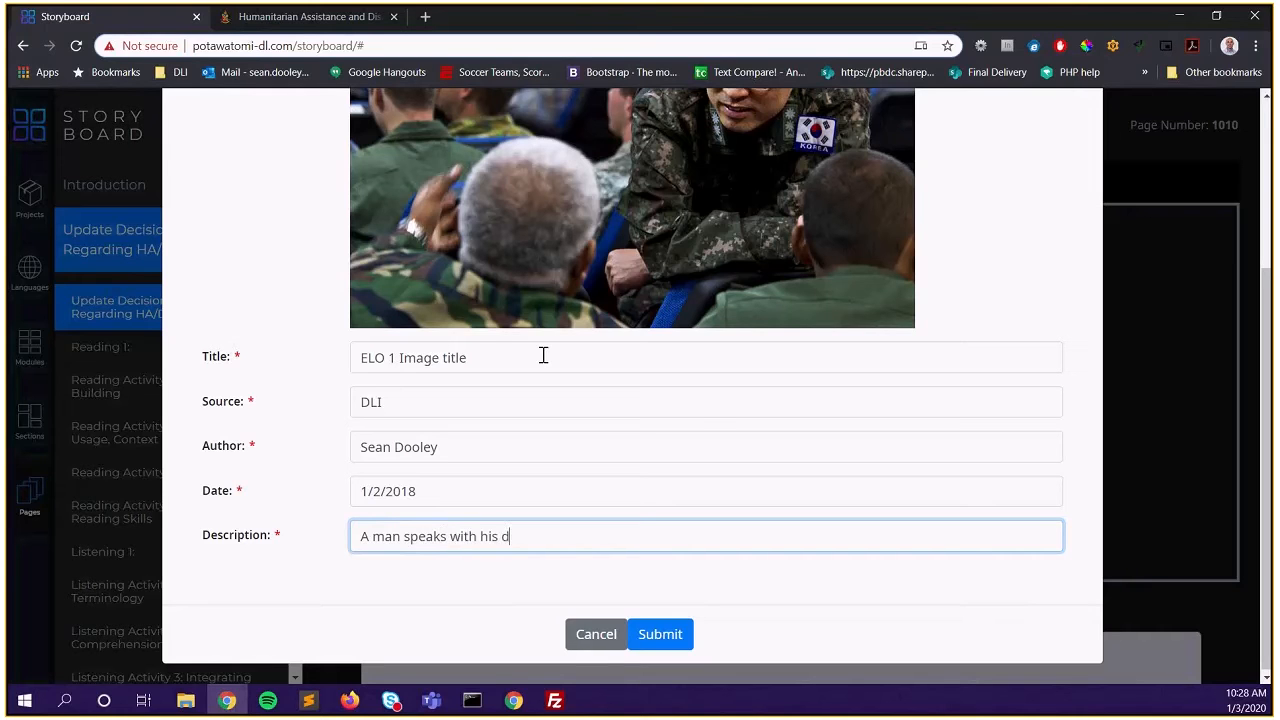
pyautogui.press('BackSpace')
pyautogui.write('friends')
pyautogui.click(650, 636)
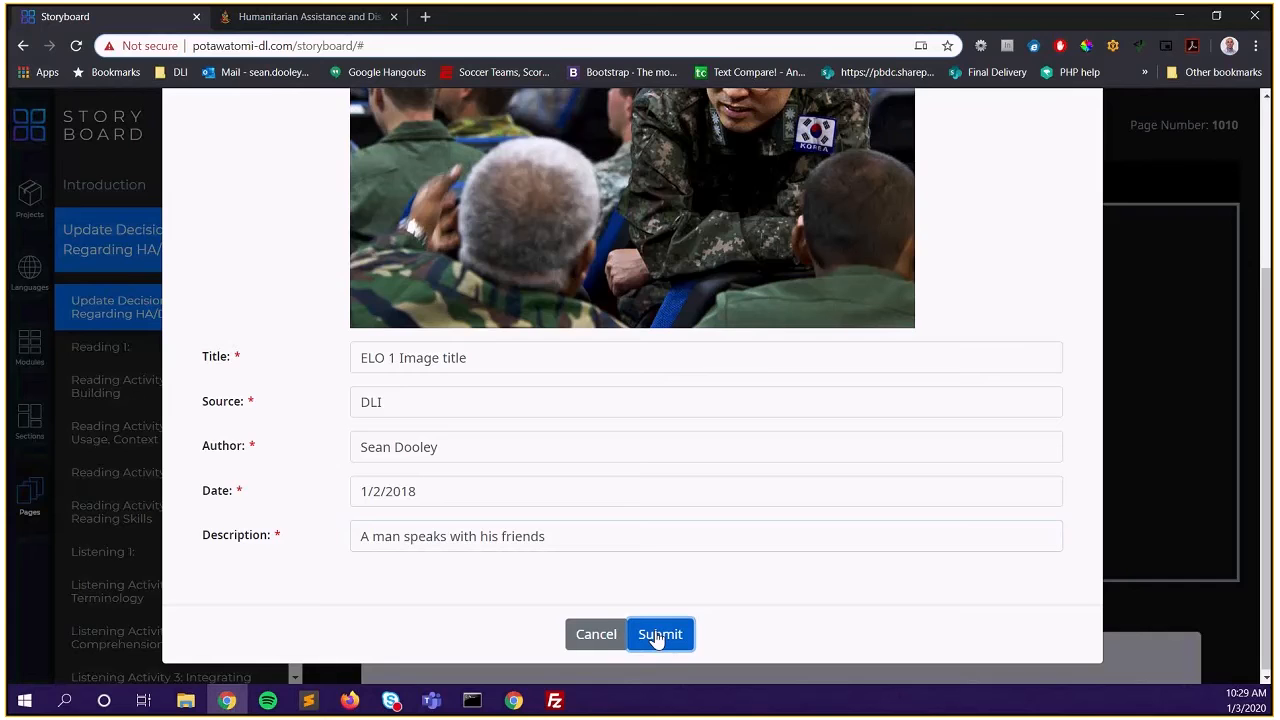
pyautogui.scroll(-3, 665, 620)
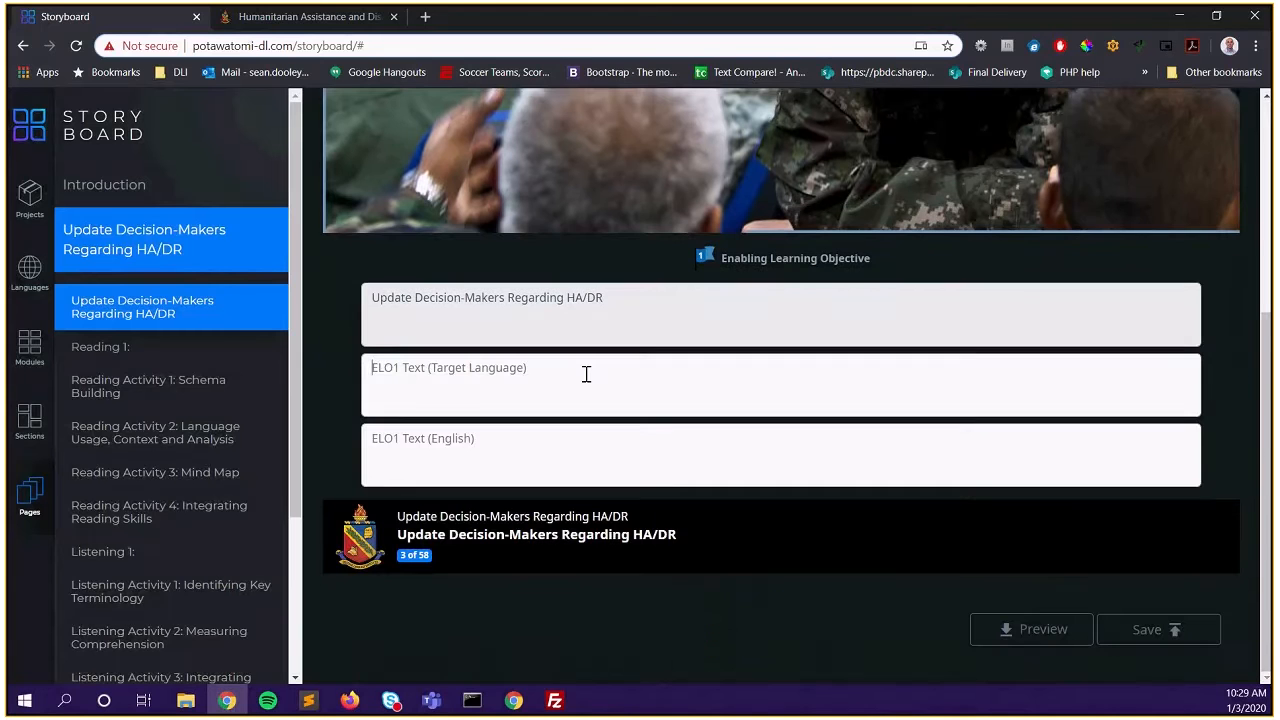
# Paste the Korean objective paragraph into the ELO1 target-language objective field
pyautogui.click(586, 371)
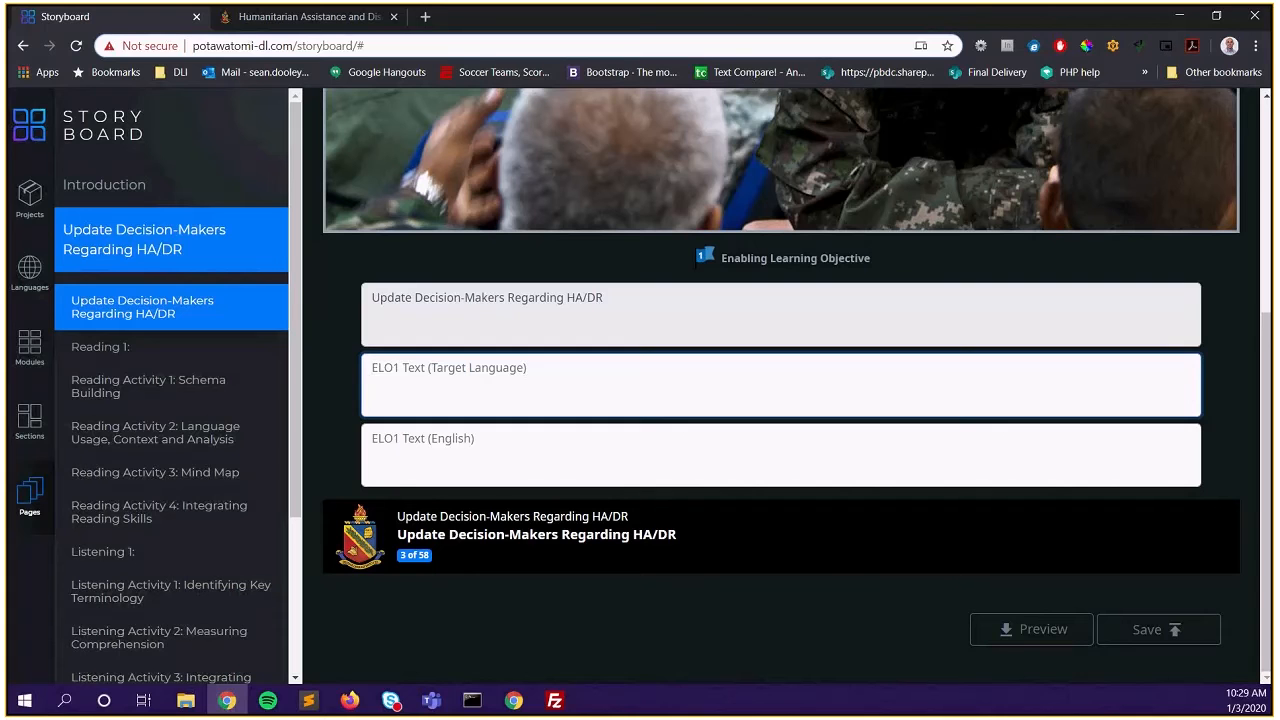
pyautogui.hotkey('alt', 'Tab')
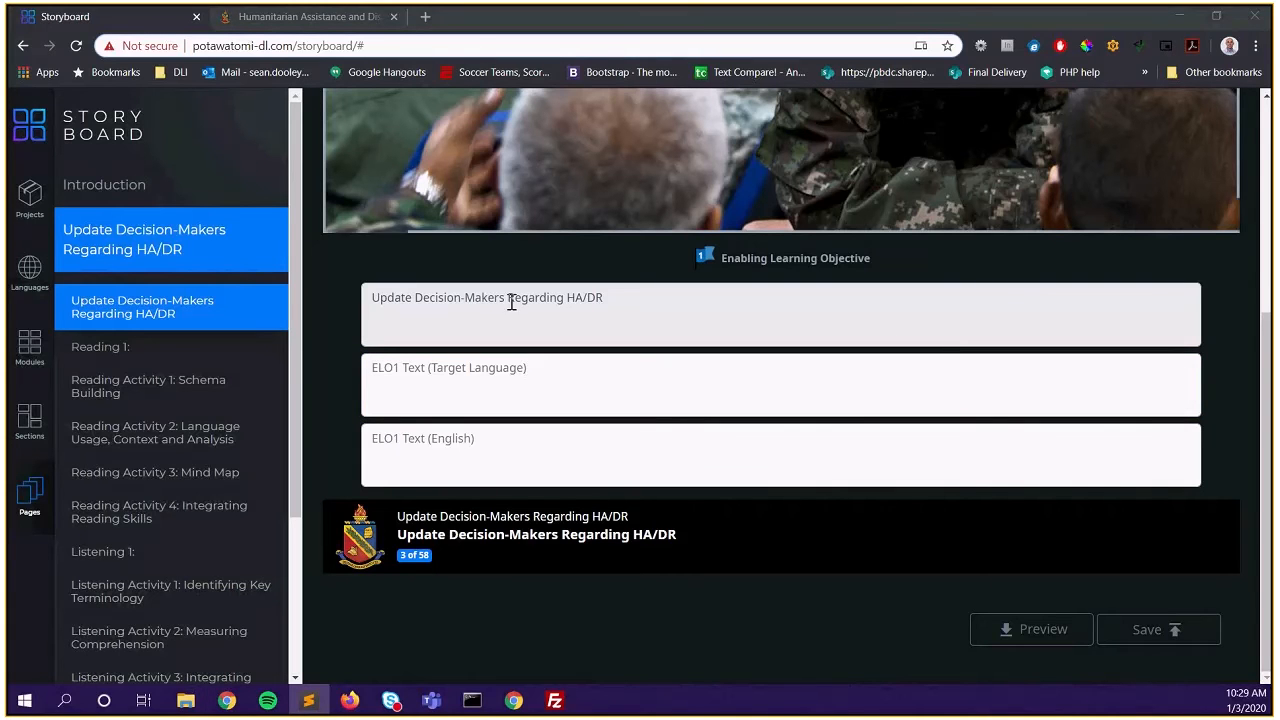
pyautogui.click(527, 383)
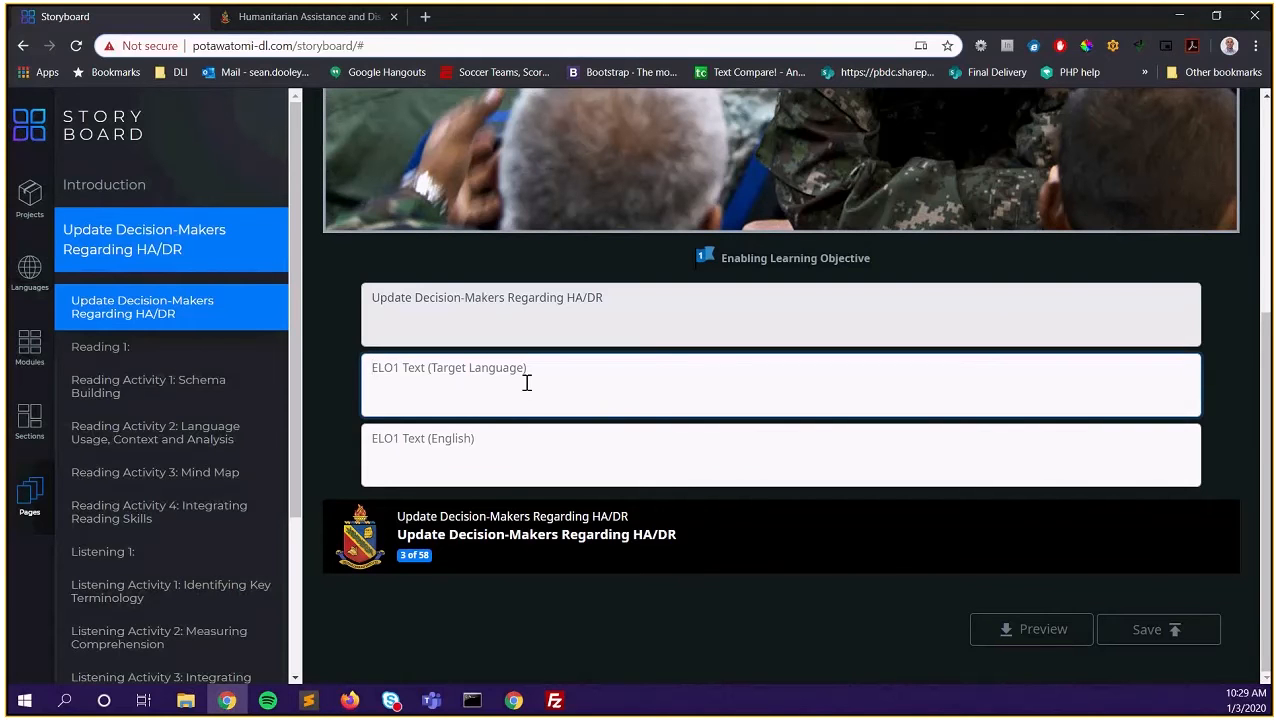
pyautogui.write('한국의 동아시아 지역, 특히 북한에 대한 인도주의적 지원 관하여 의사결정권자에게 효과적으로 보고할 수 있는 발표력 배양. 과거의 재난/재해 상황을 알아보고 현한국정부의 재해 대응 시스템의 효율성 또한 검증, 비교하여 발표.')
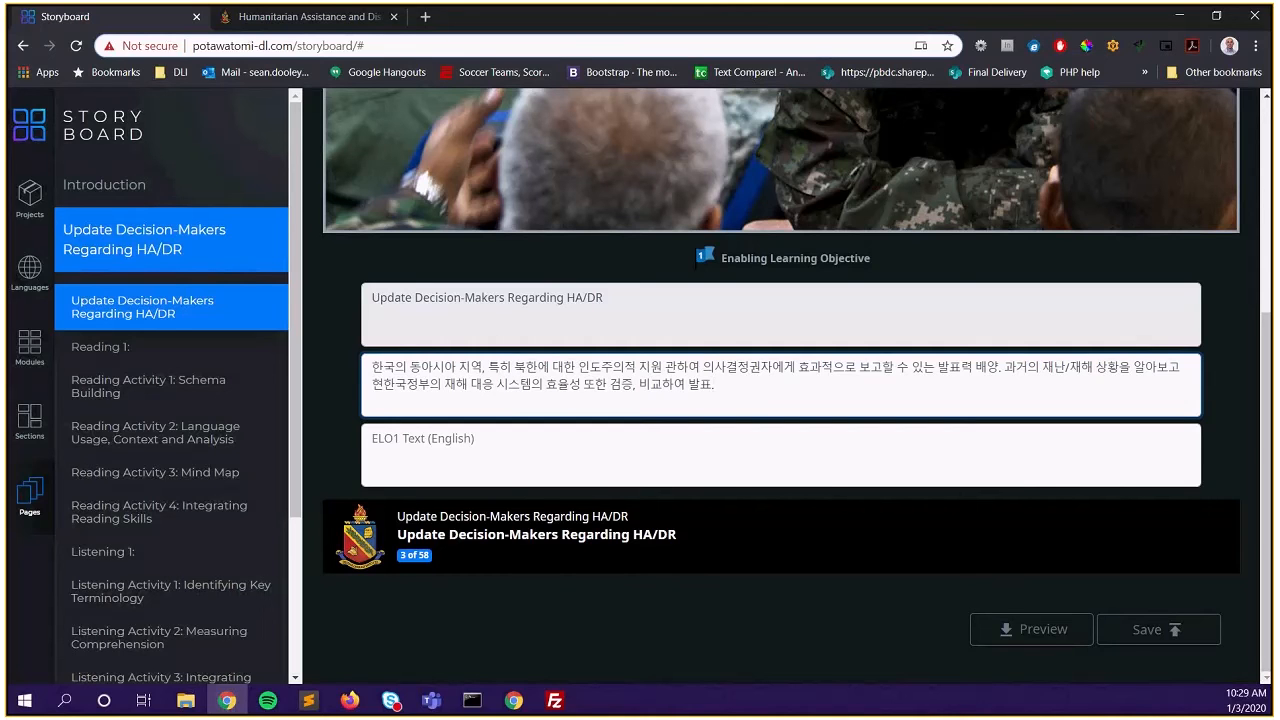
# Paste the English 'Generate presentations…' objective, save the page, and dismiss the confirmation
pyautogui.hotkey('alt', 'Tab')
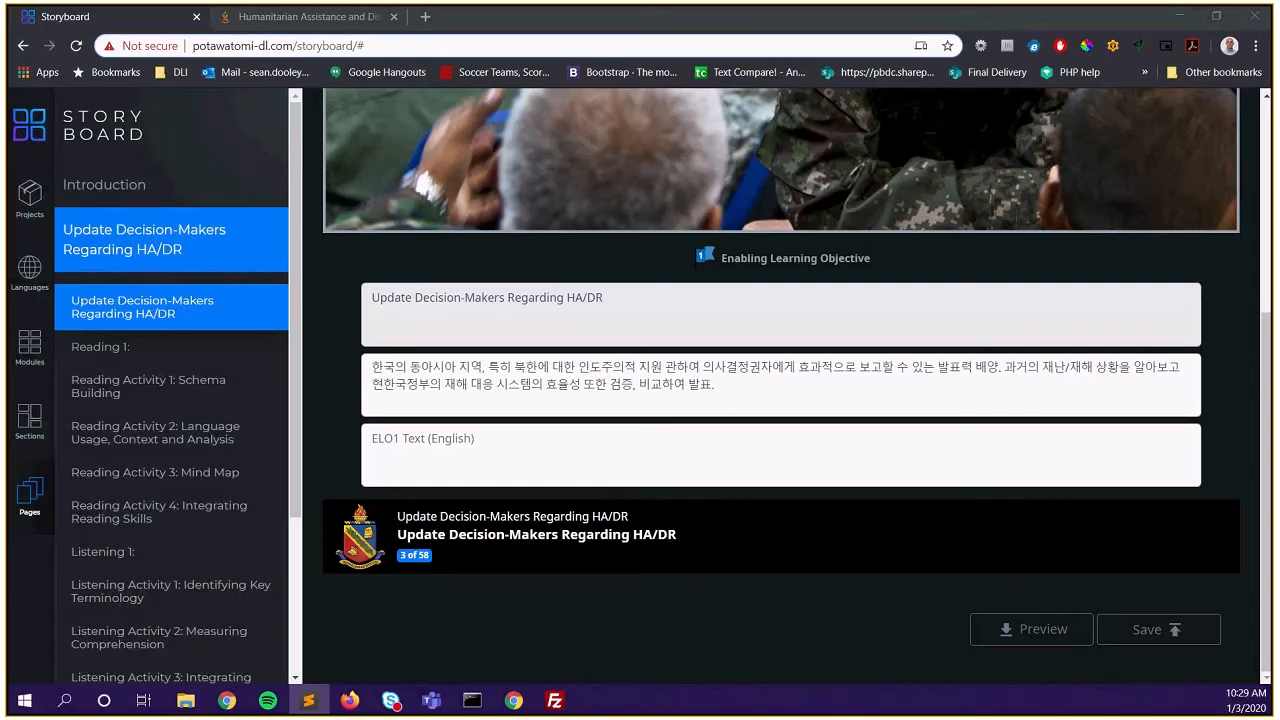
pyautogui.click(408, 437)
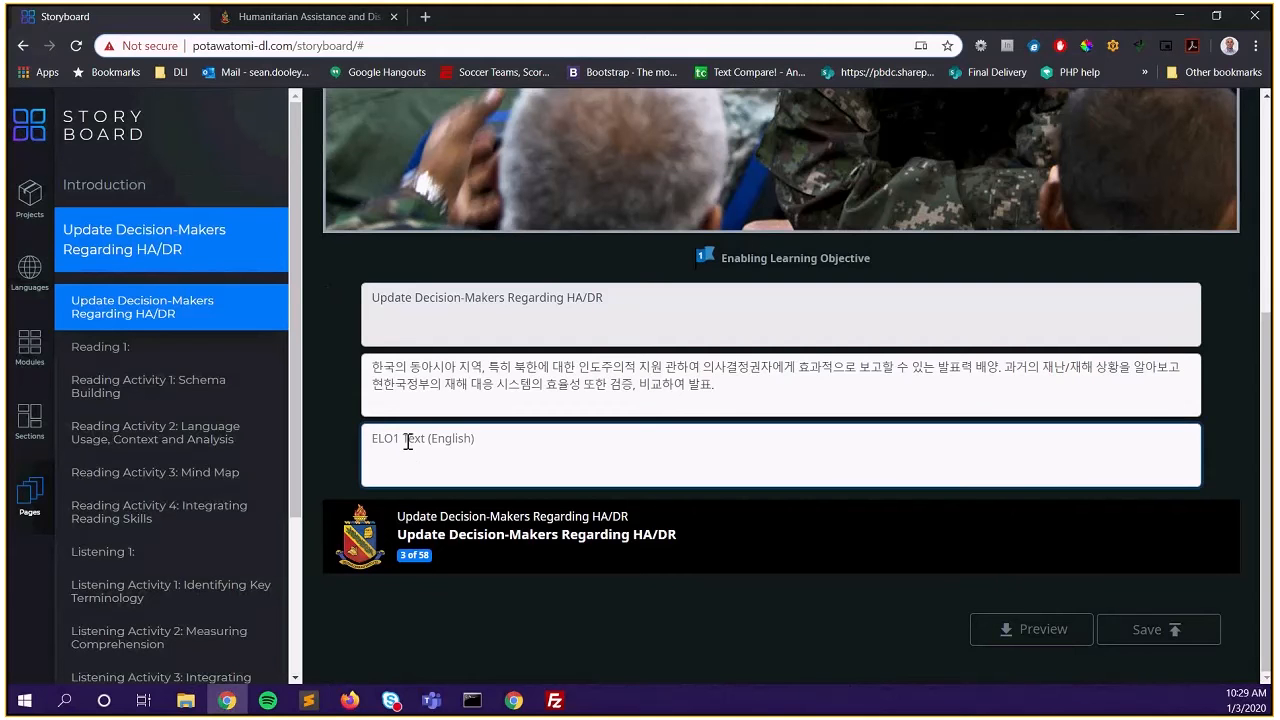
pyautogui.write('Generate presentations to be able to brief decision-makers more effectively concerning the perspectives of Korea and its neighbors regarding Humanitarian Assistance & Disaster Response (HA/DR) operations in the region and past involvement of U.S. and other naval and military forces.')
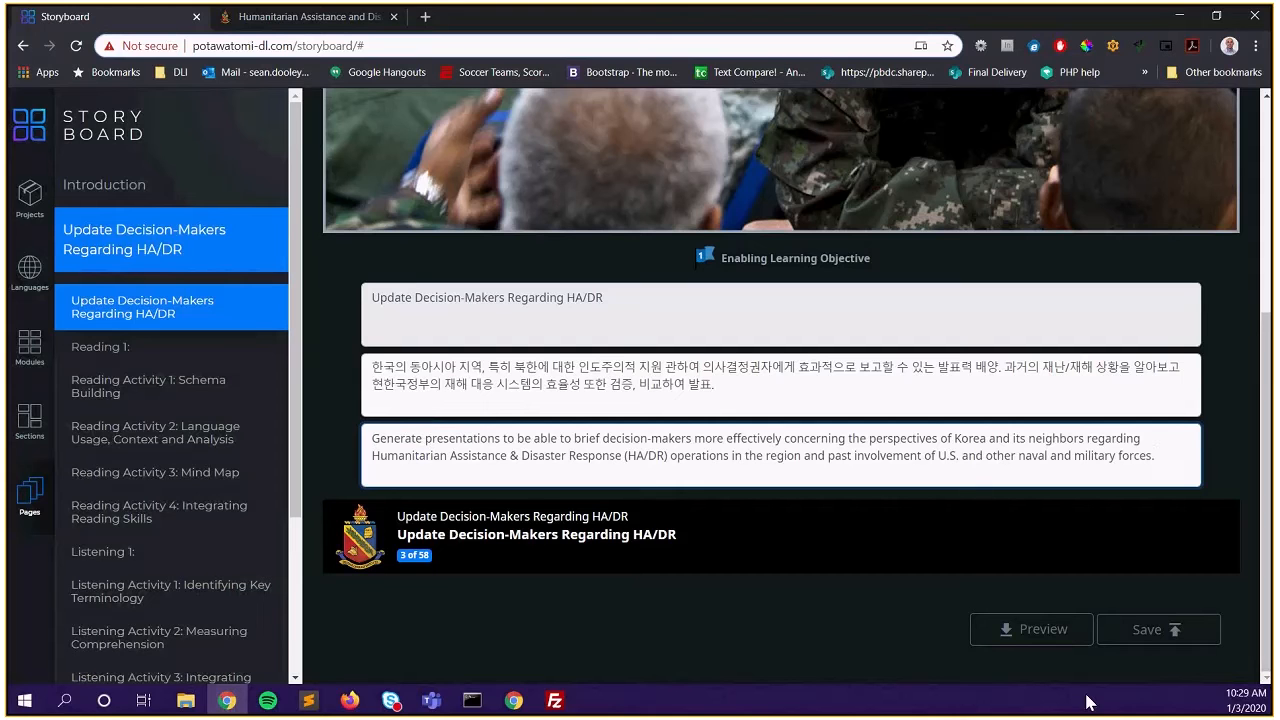
pyautogui.click(1148, 640)
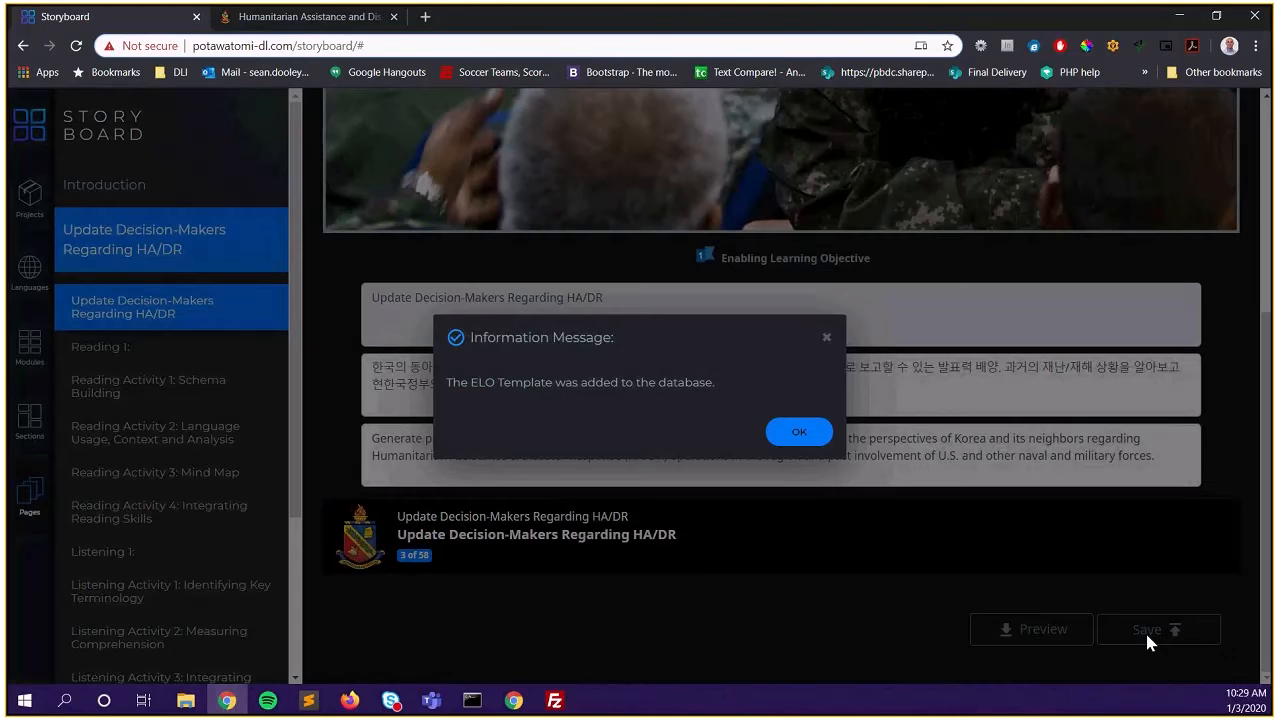
pyautogui.click(800, 433)
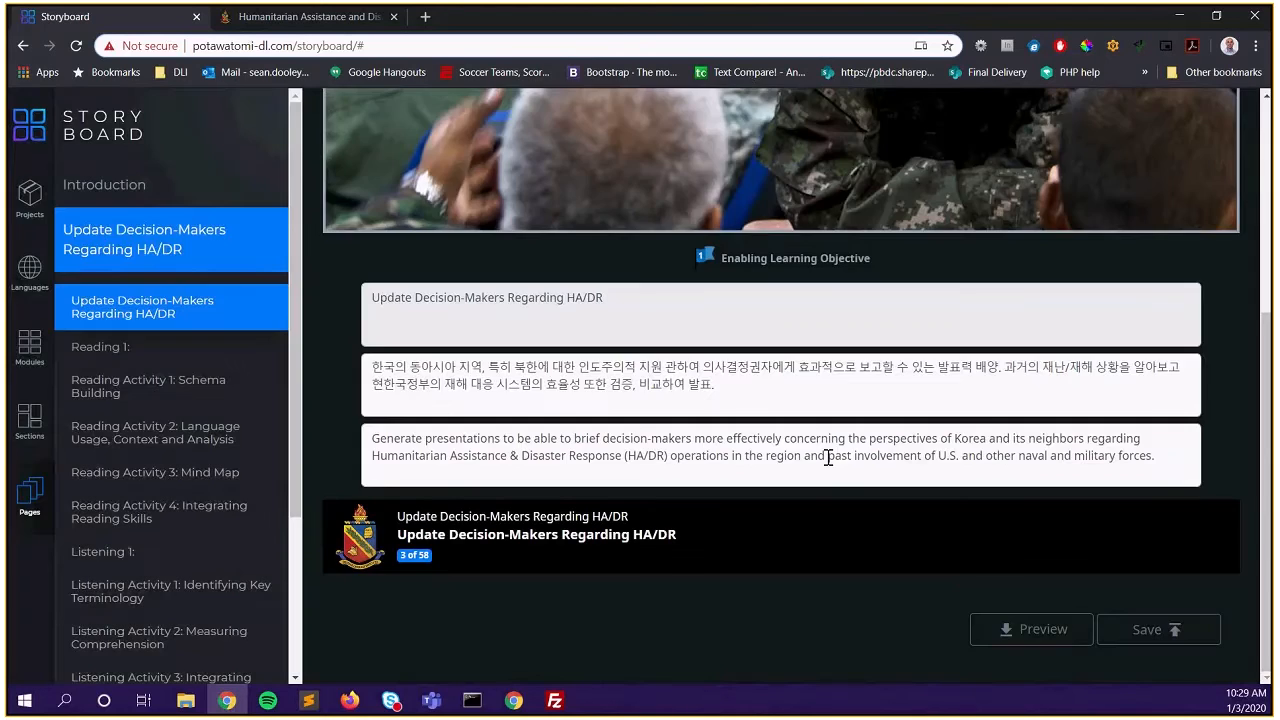
# Open Reading 1, review its Korean slide and eMentor note in the demo, then return
pyautogui.click(176, 350)
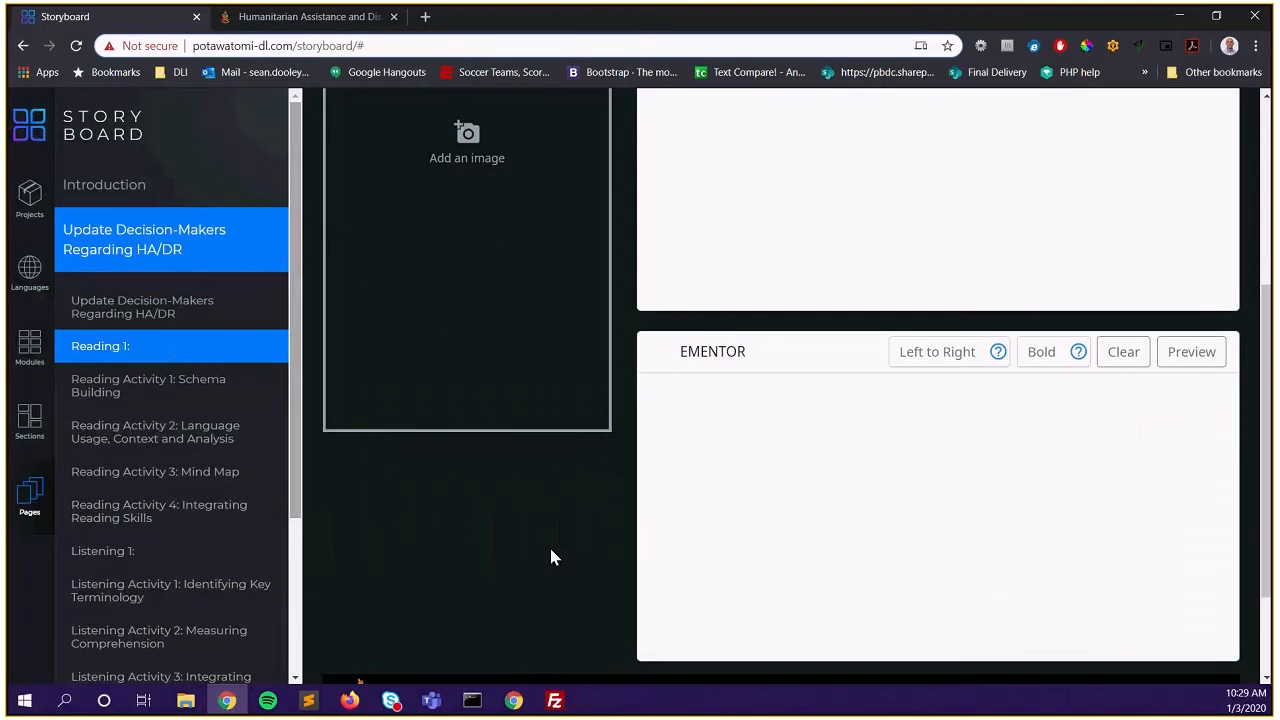
pyautogui.click(342, 27)
pyautogui.click(686, 648)
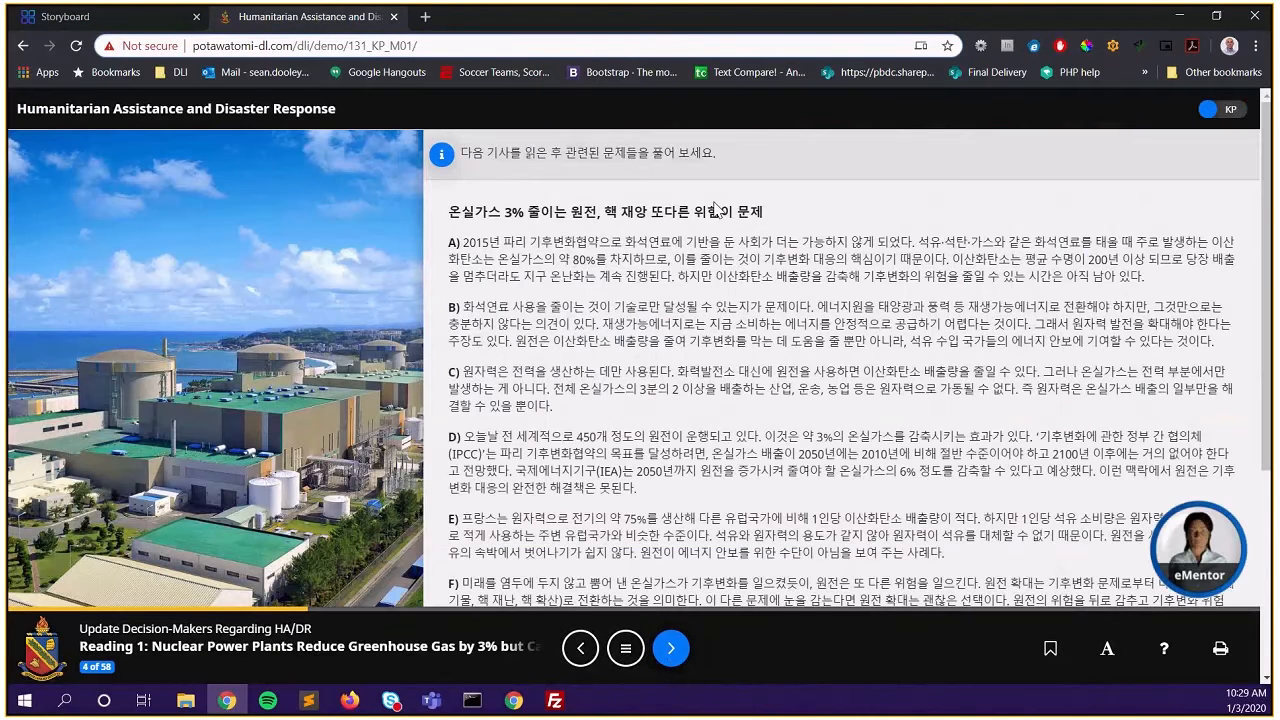
pyautogui.scroll(-3, 714, 207)
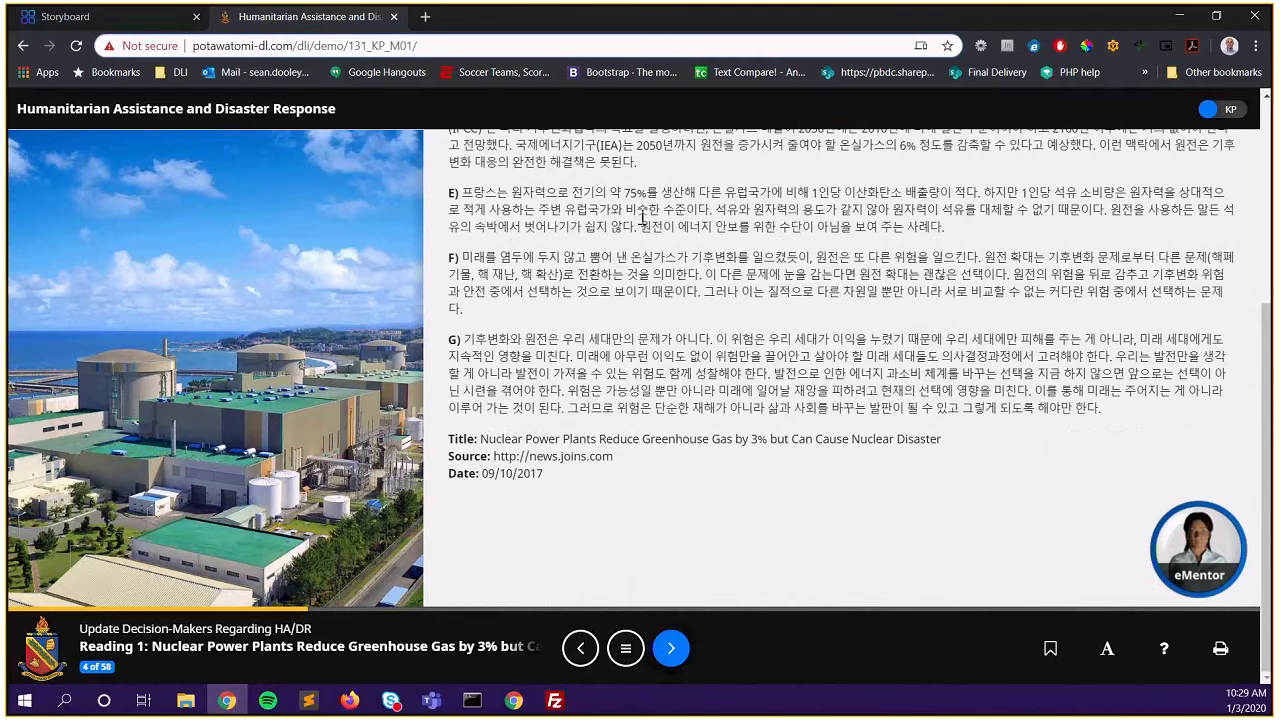
pyautogui.scroll(3, 724, 263)
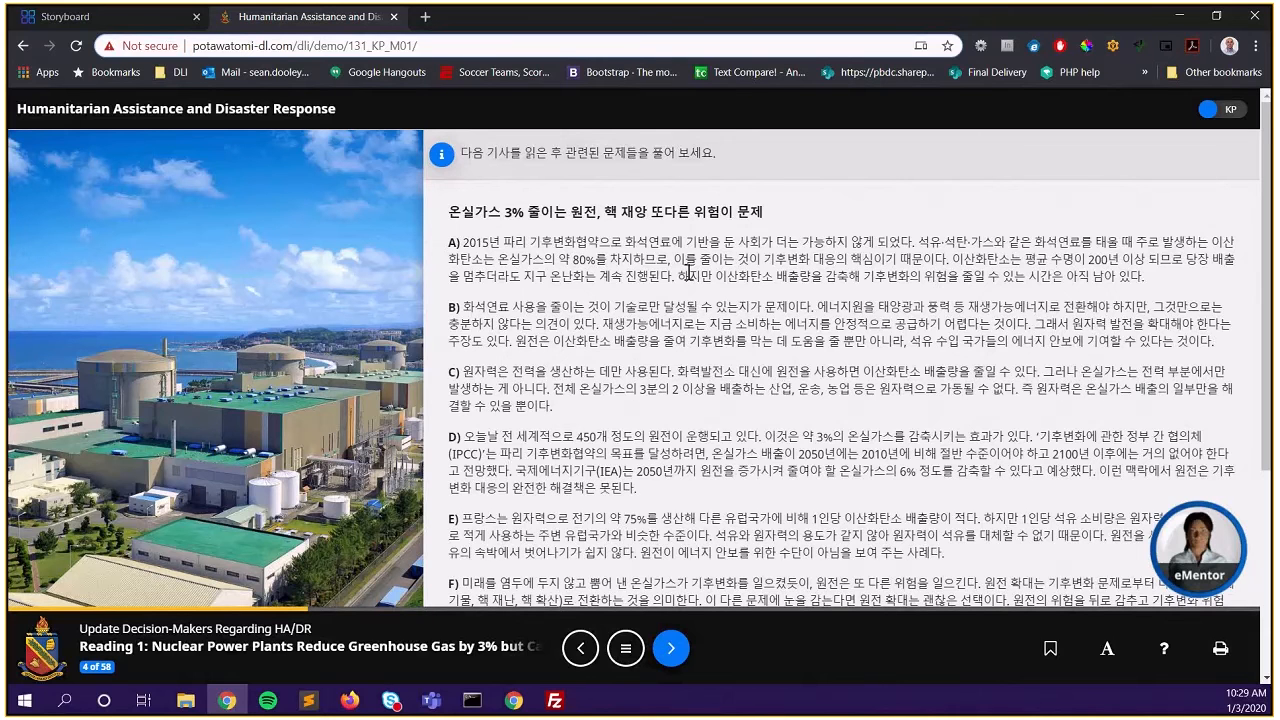
pyautogui.scroll(-3, 655, 421)
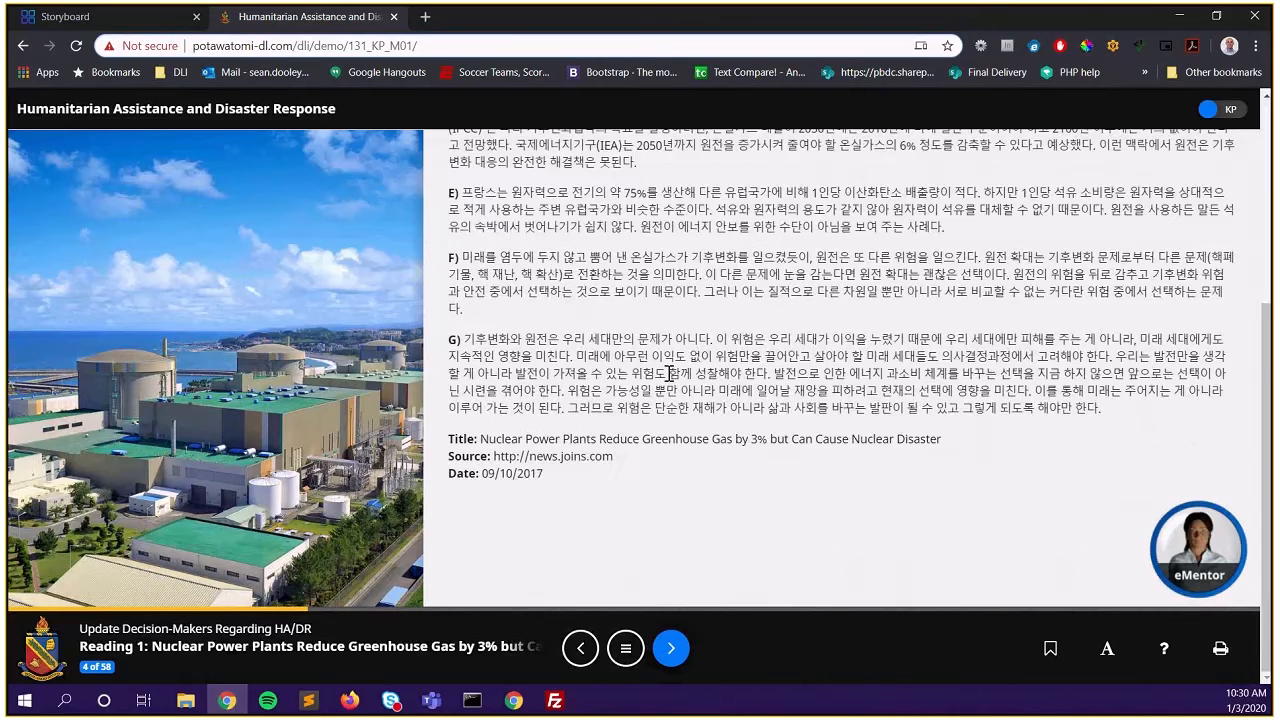
pyautogui.click(1201, 558)
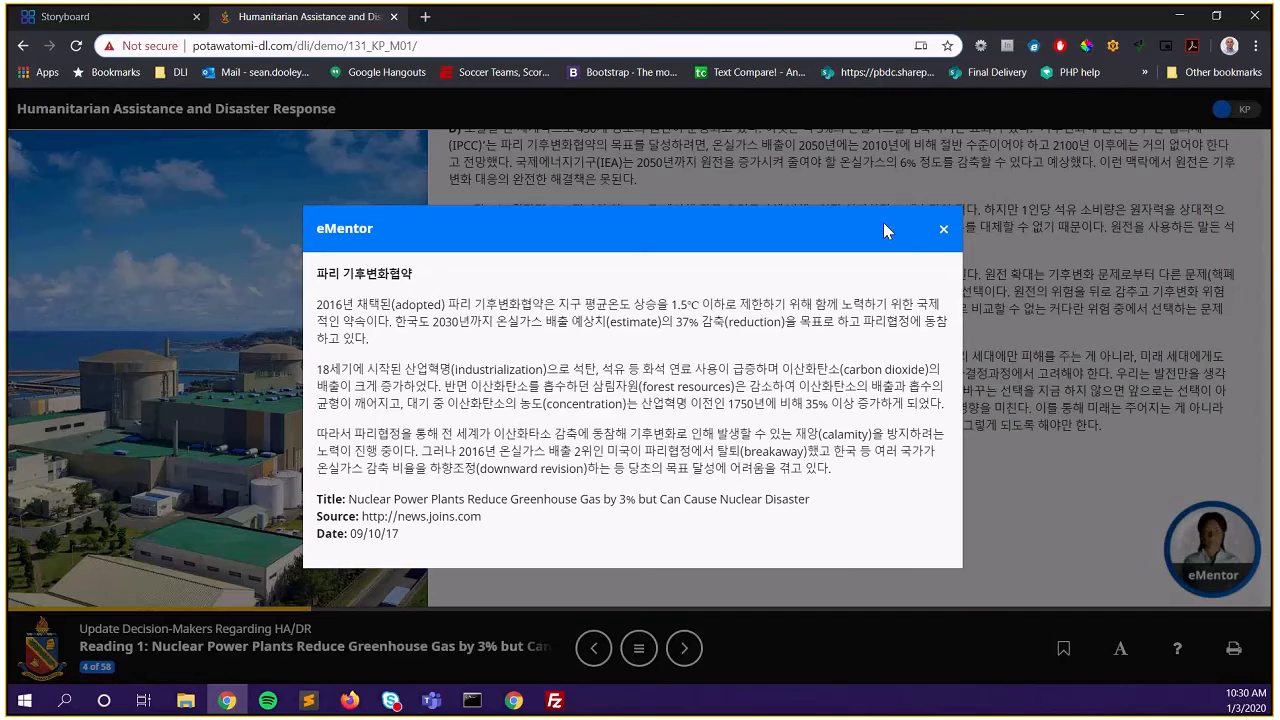
pyautogui.click(943, 233)
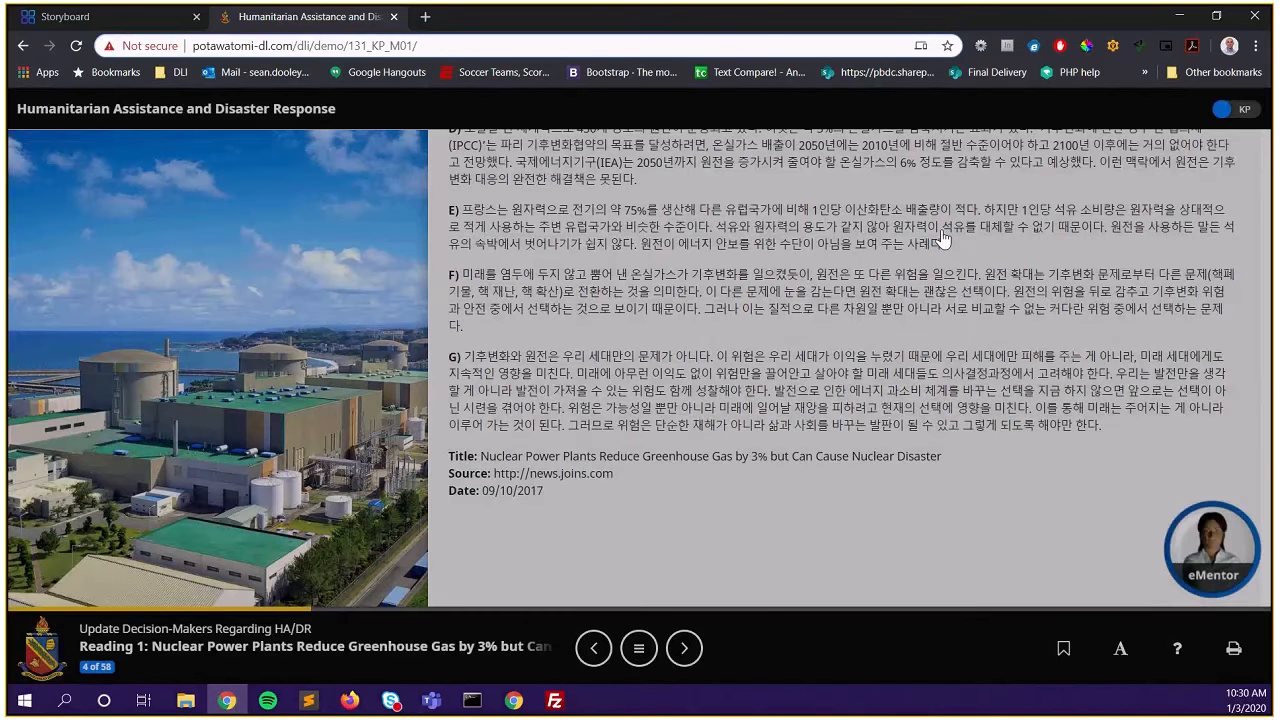
pyautogui.hotkey('ctrl', 'shift', 'Tab')
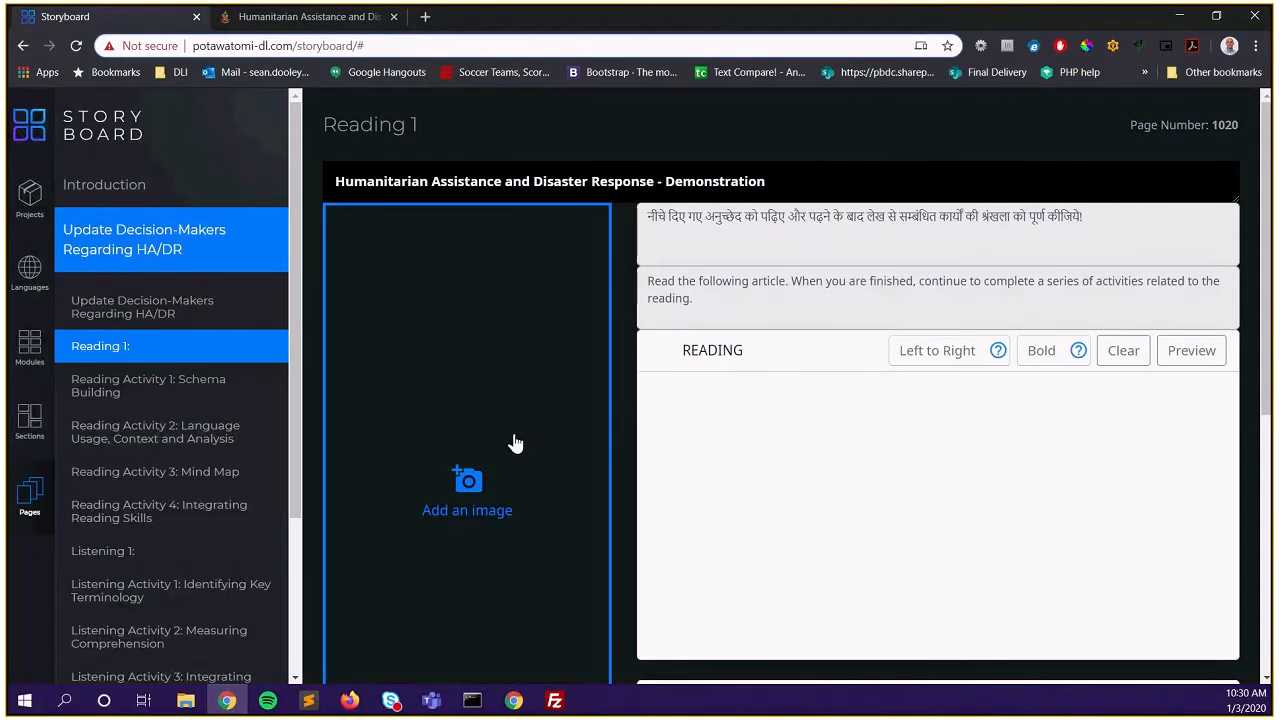
# Choose reading1.jpg as the image for the Reading 1 page
pyautogui.click(513, 430)
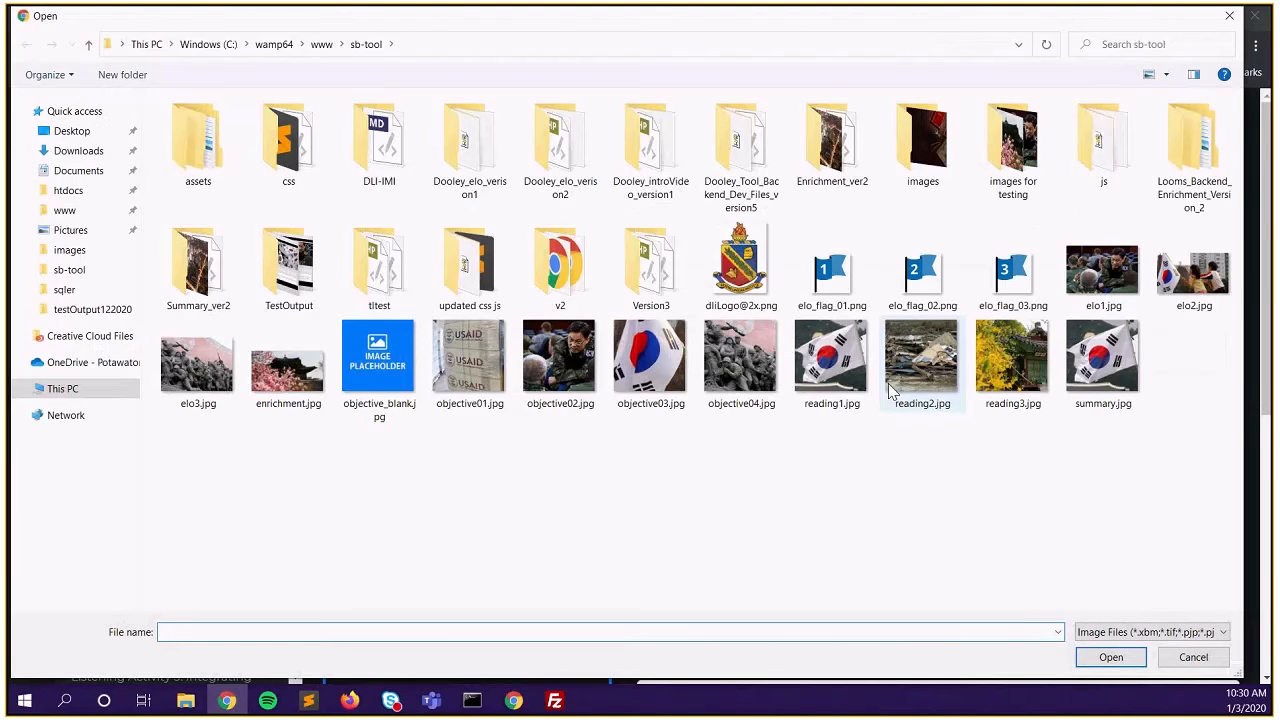
pyautogui.click(832, 360)
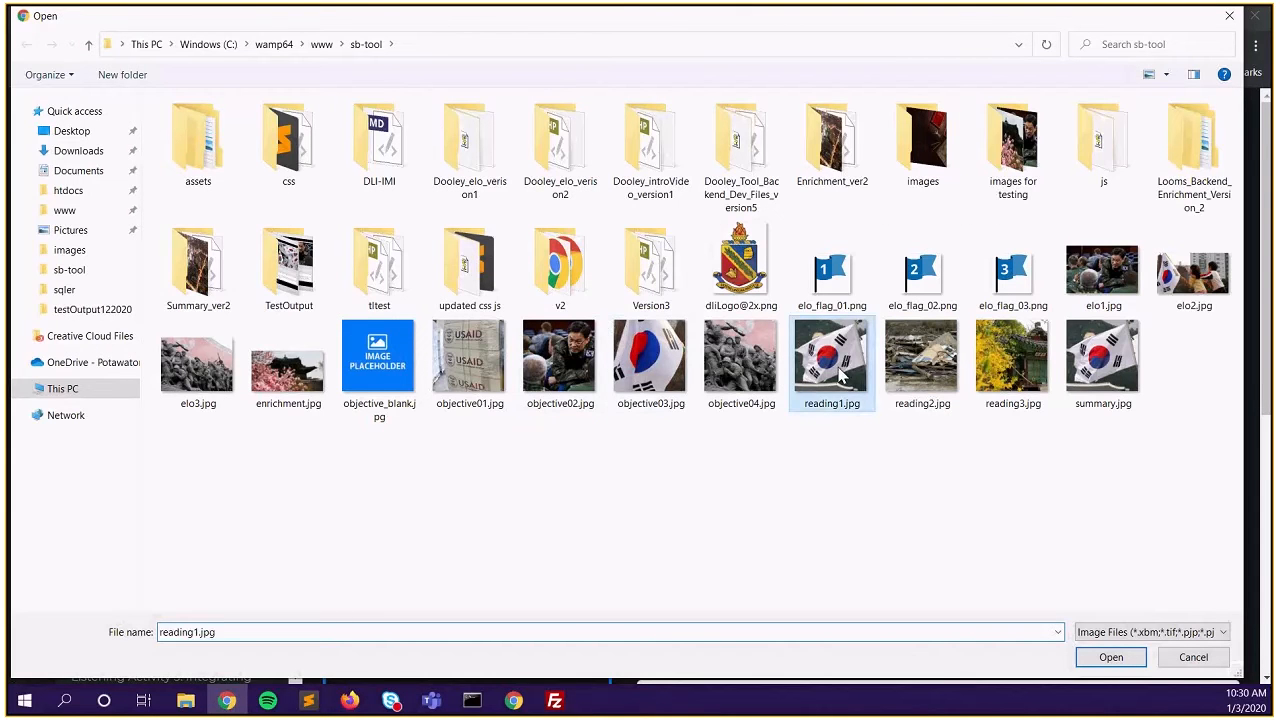
pyautogui.click(1186, 657)
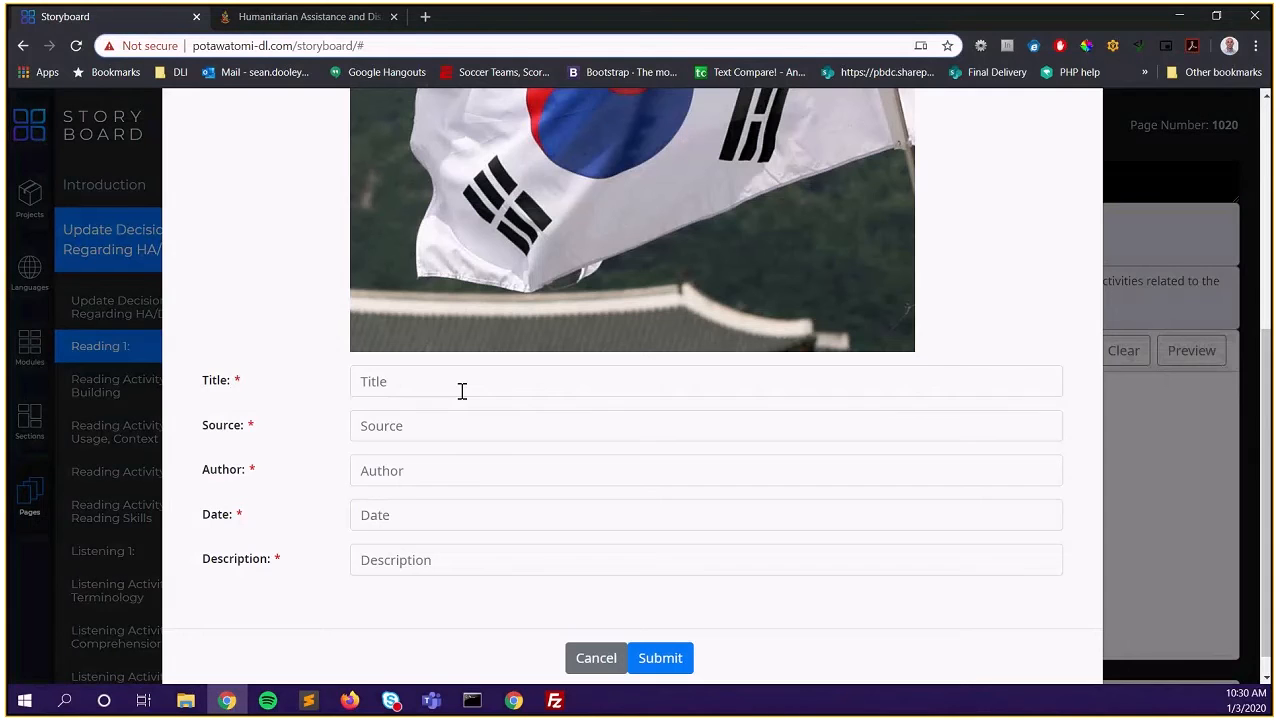
pyautogui.click(456, 383)
# Credit the image as KP Flag, source flickr, the author's name, dated 10/26/2004
pyautogui.write('KP Flag')
pyautogui.press('Tab')
pyautogui.press('Tab')
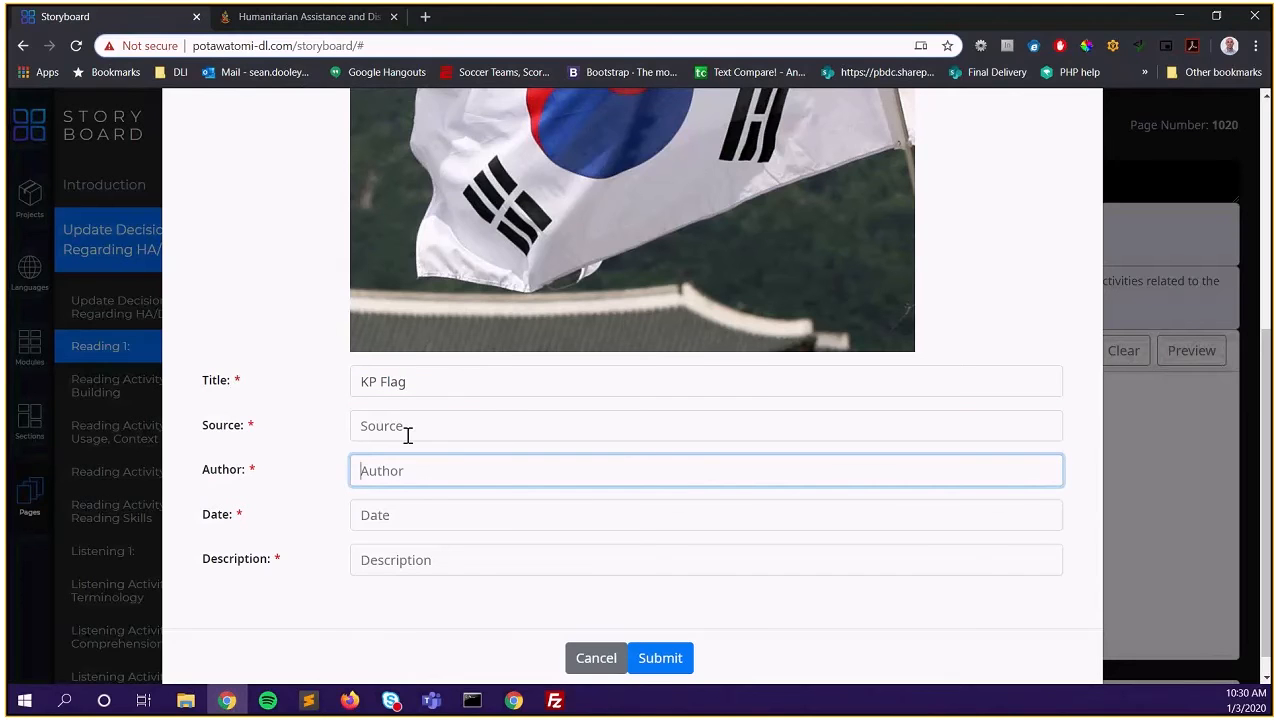
pyautogui.click(408, 428)
pyautogui.write('flickr')
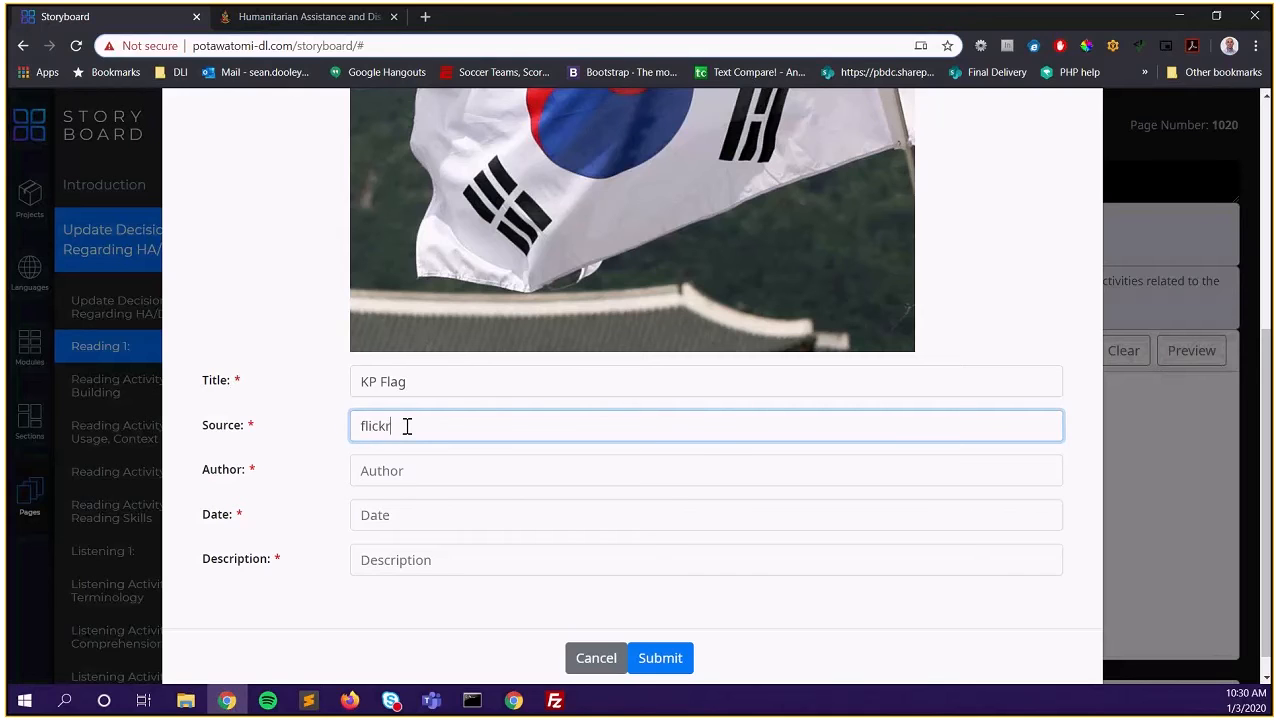
pyautogui.press('Tab')
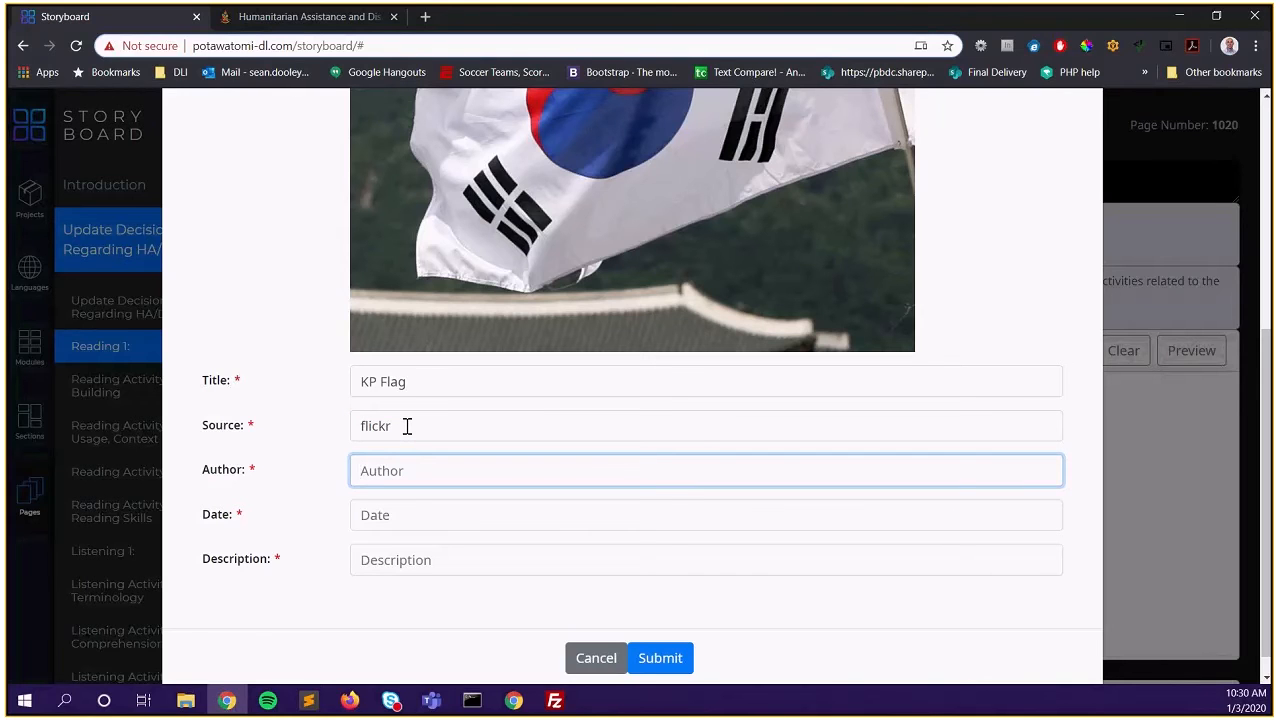
pyautogui.press('Tab')
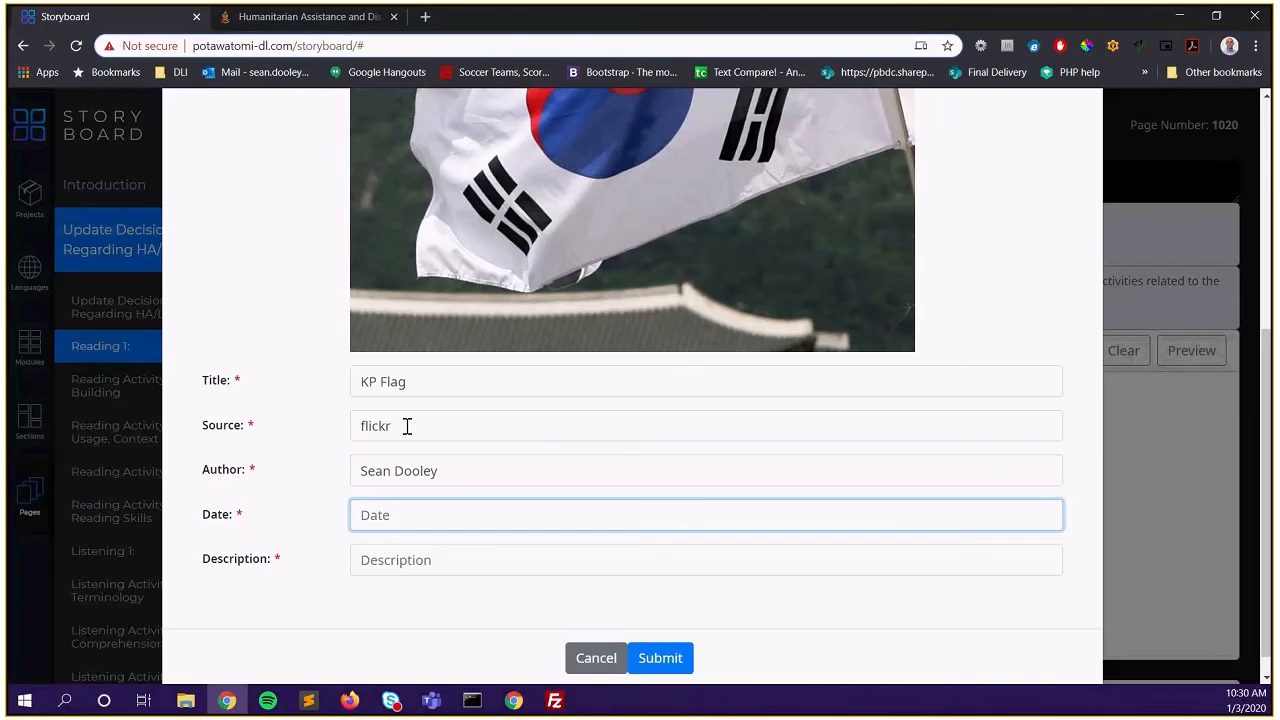
pyautogui.write('10/26/2004')
# Describe the image as 'The Korean flag', fixing typos, and submit the details
pyautogui.press('Tab')
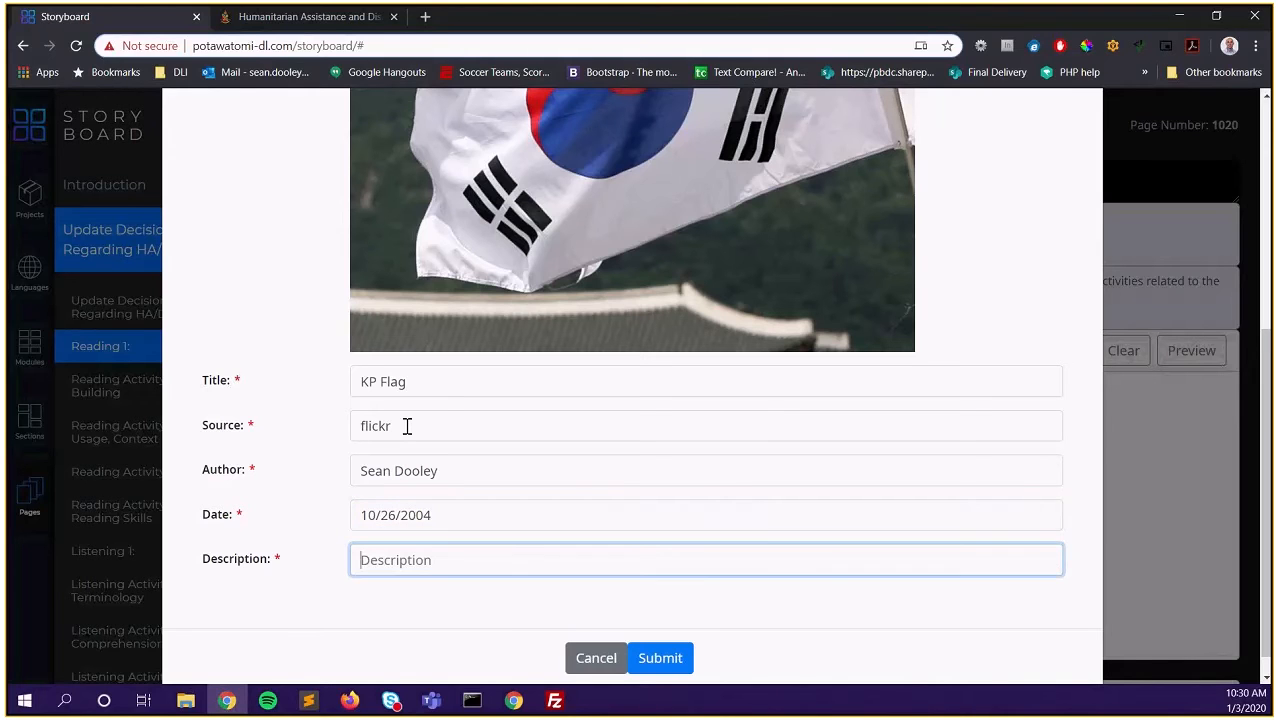
pyautogui.write('THe korean floag')
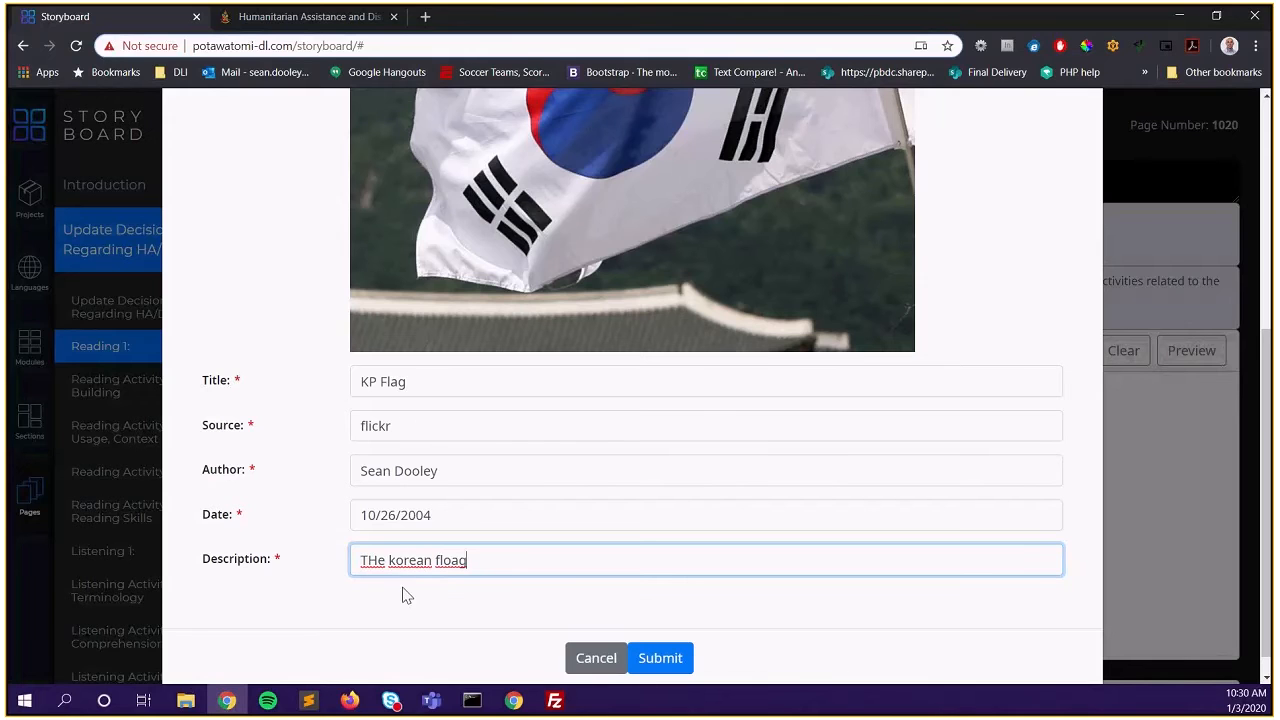
pyautogui.click(391, 561)
pyautogui.press('Delete')
pyautogui.write('K')
pyautogui.press('BackSpace')
pyautogui.write('h')
pyautogui.click(450, 560)
pyautogui.press('BackSpace')
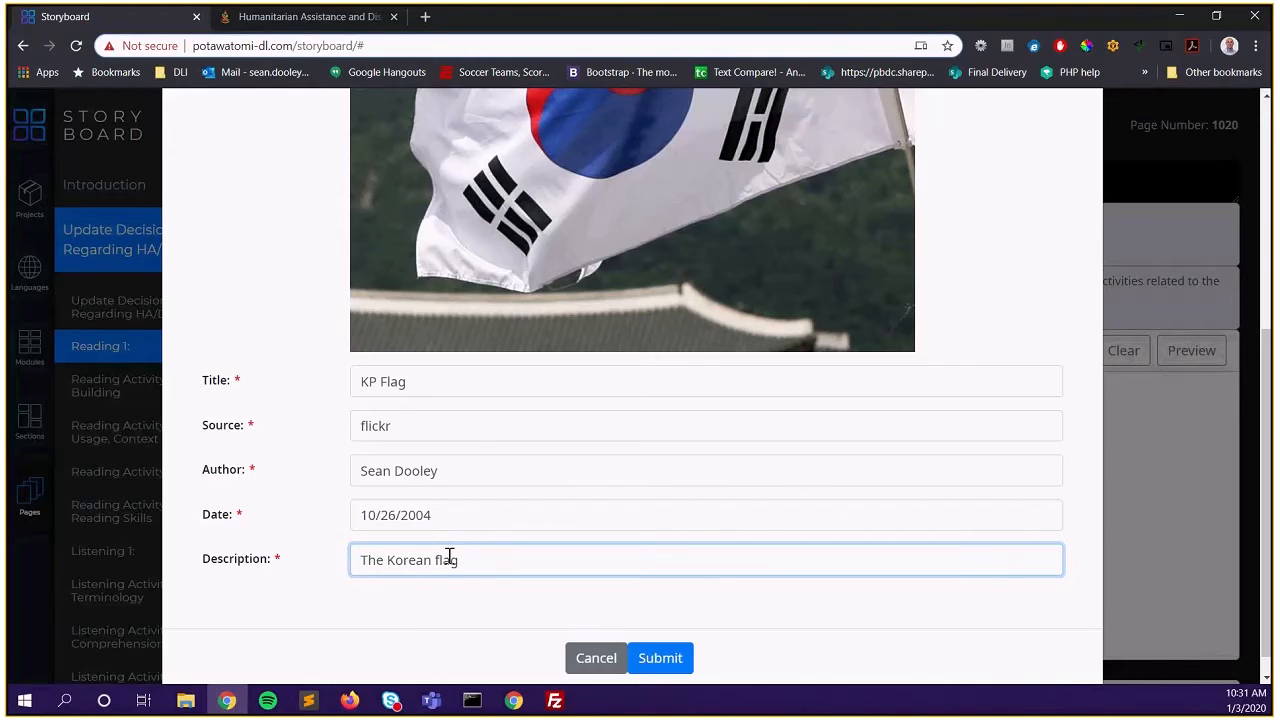
pyautogui.click(669, 668)
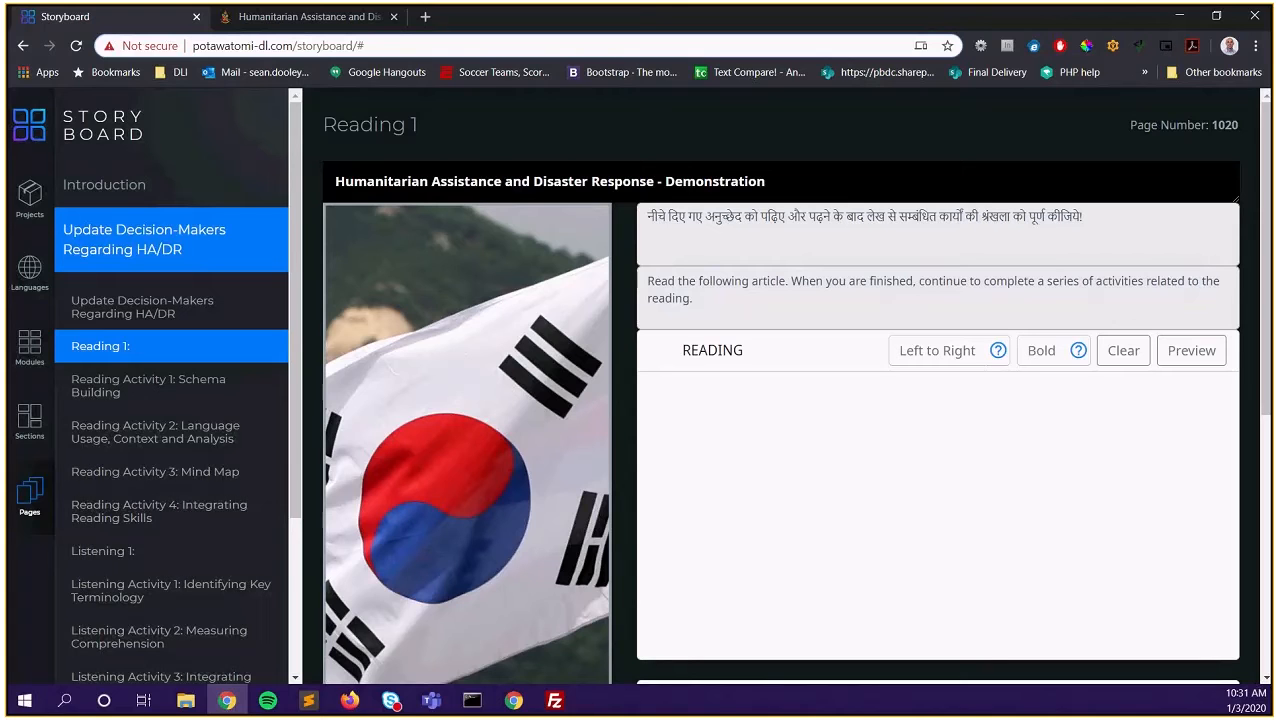
# Paste the Korean nuclear-power article from the text editor into the READING box
pyautogui.hotkey('alt', 'Tab')
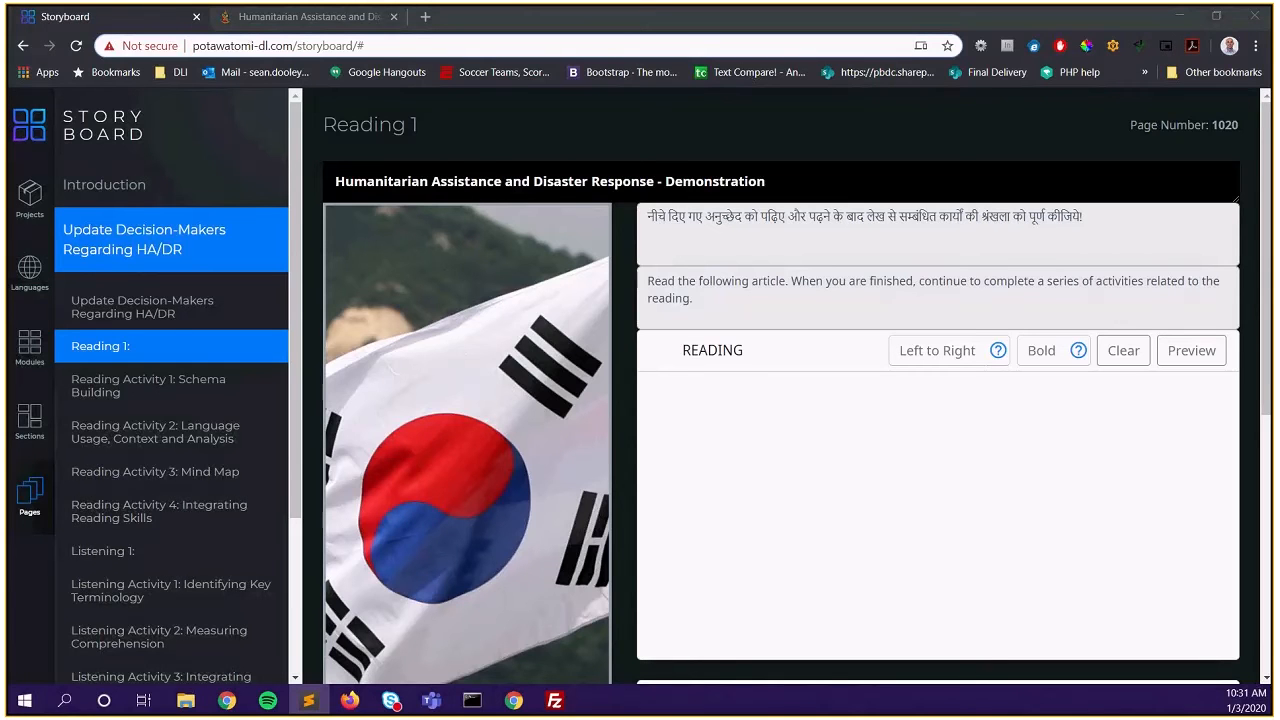
pyautogui.hotkey('alt', 'Tab')
pyautogui.hotkey('ctrl', 'v')
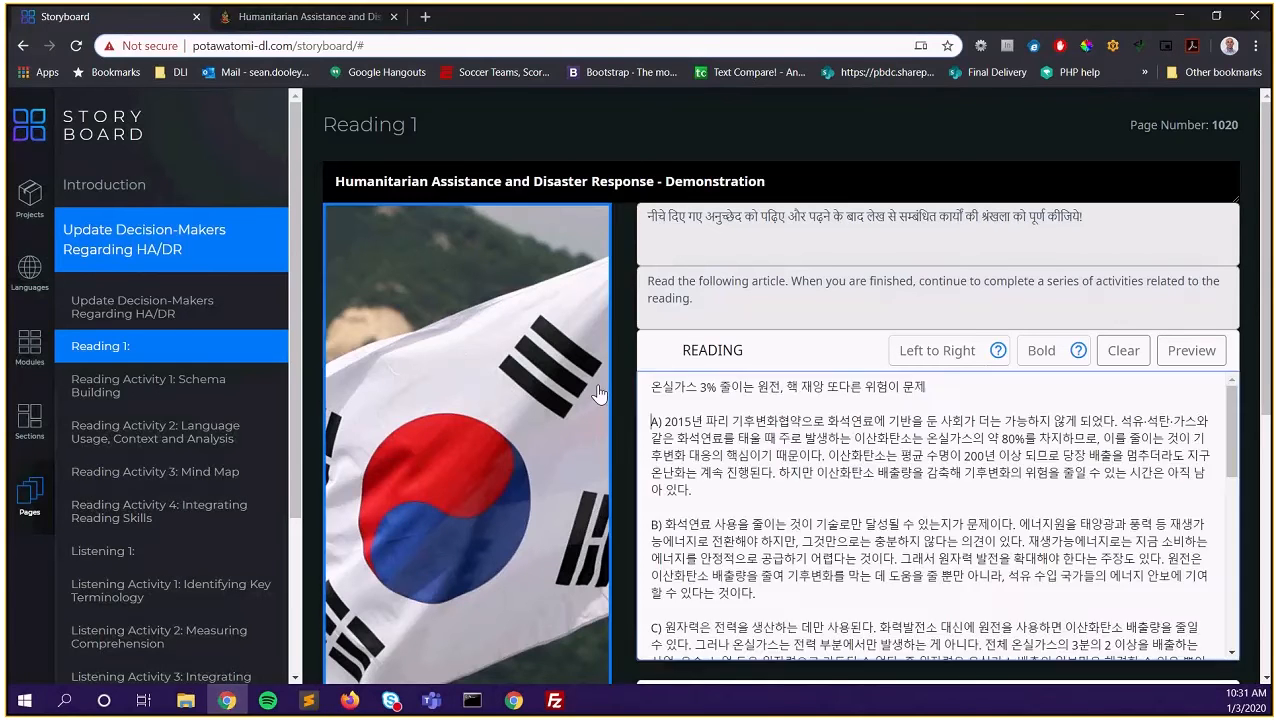
pyautogui.scroll(-1, 902, 430)
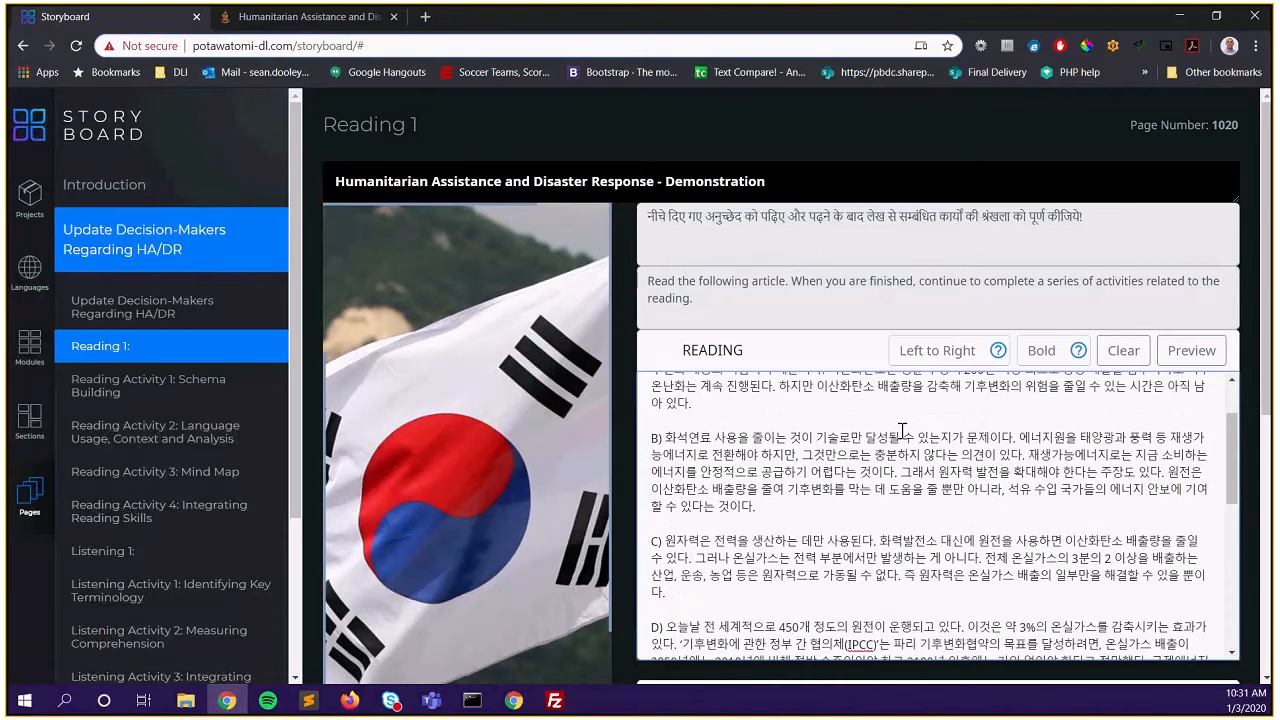
pyautogui.scroll(-5, 902, 430)
# Bold the article's Title, Source and Date lines
pyautogui.moveTo(752, 645); pyautogui.dragTo(654, 611)
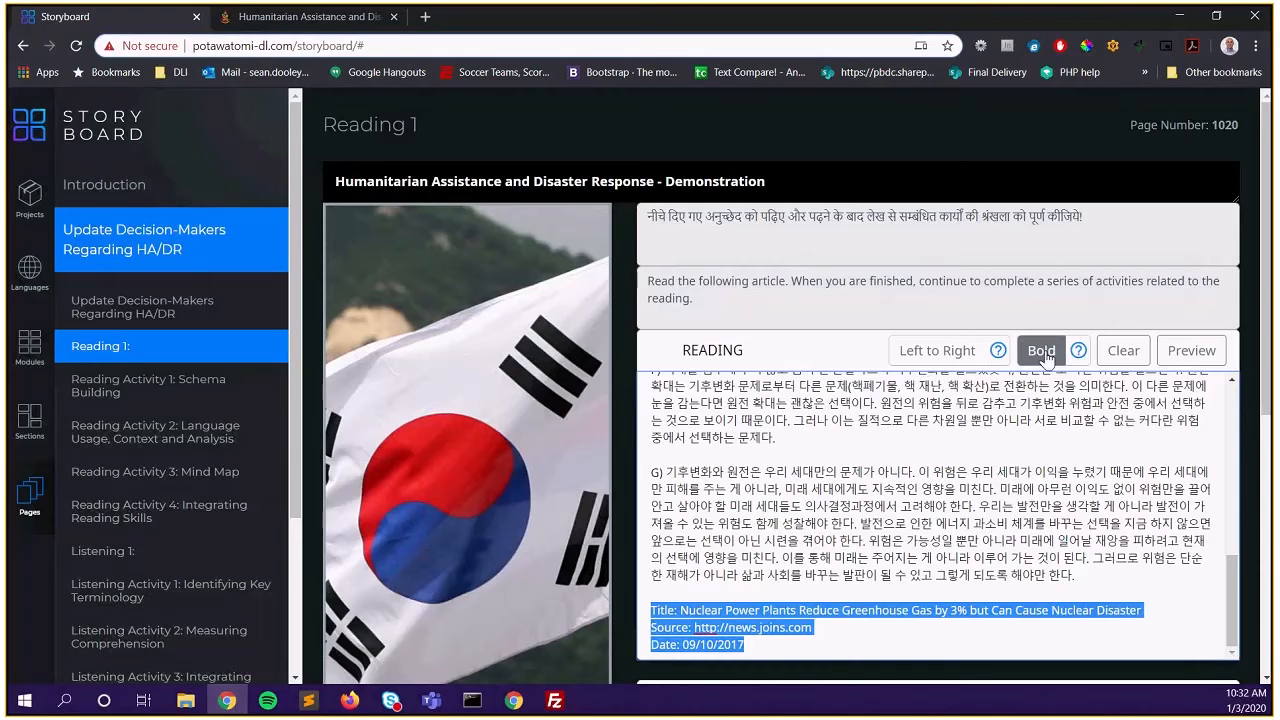
pyautogui.click(932, 352)
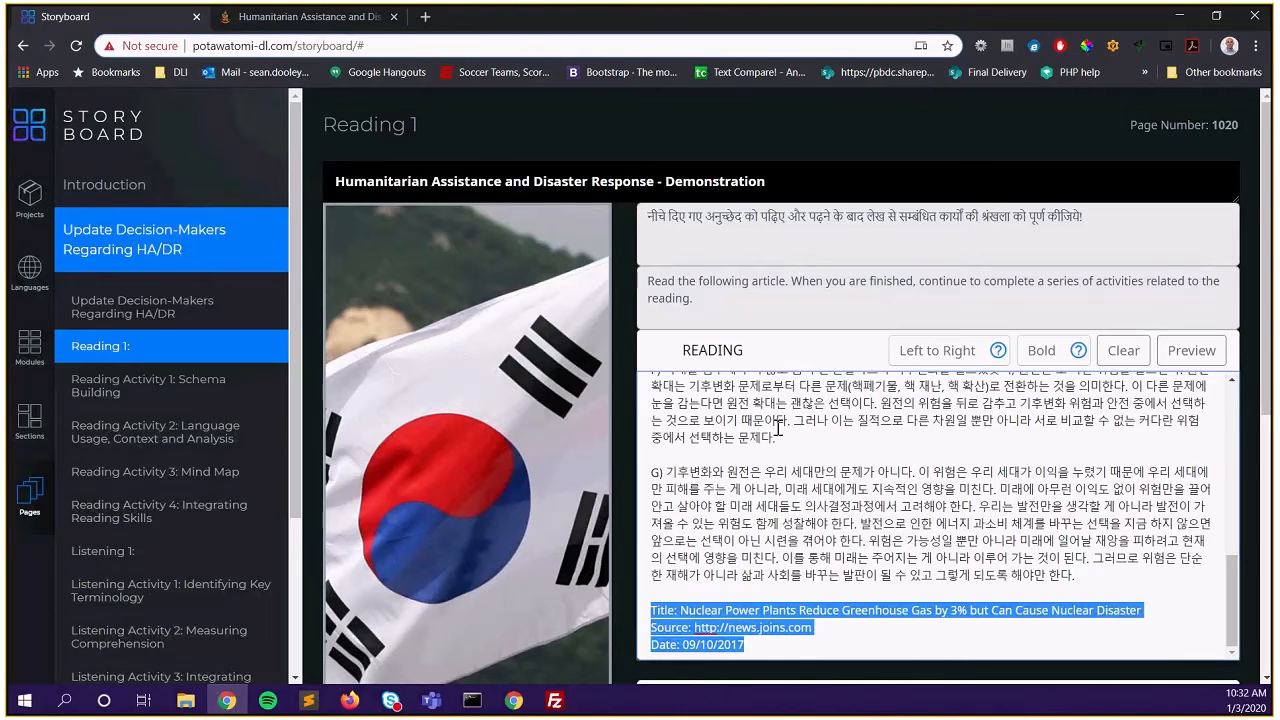
pyautogui.scroll(-1, 778, 428)
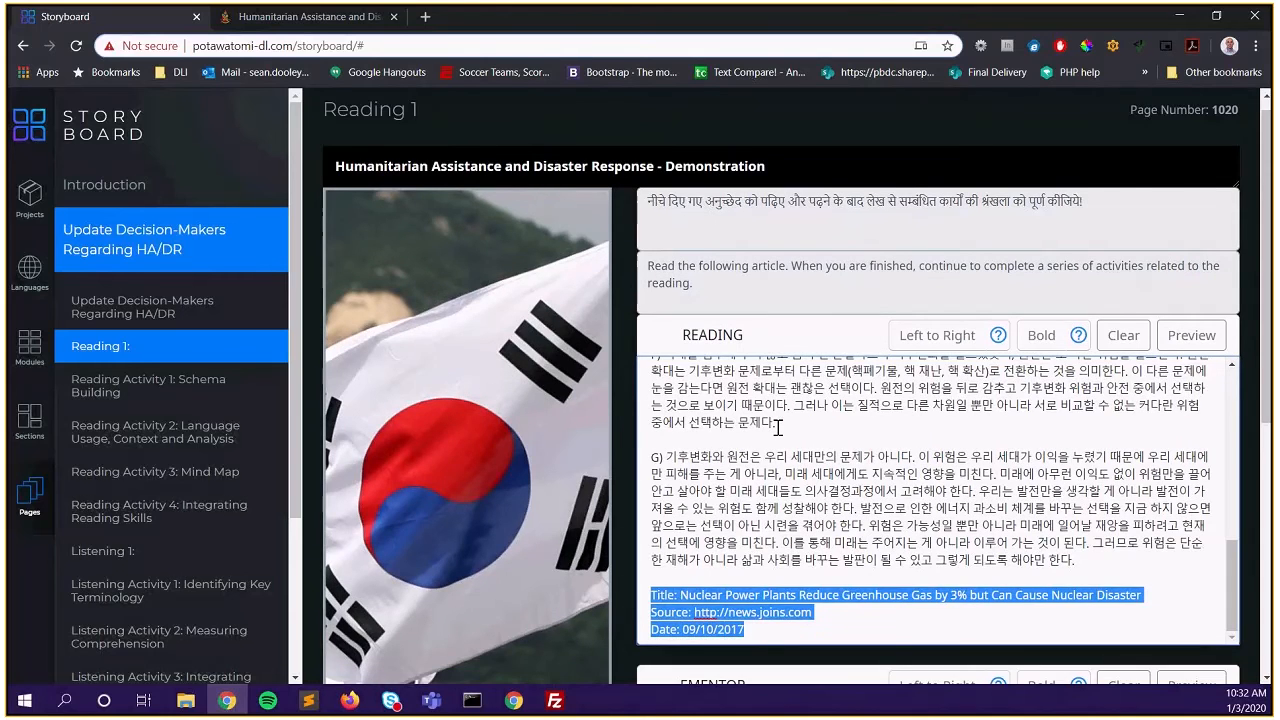
pyautogui.scroll(-3, 778, 428)
# Paste the Korean summary note with article credits into the EMENTOR box
pyautogui.click(868, 466)
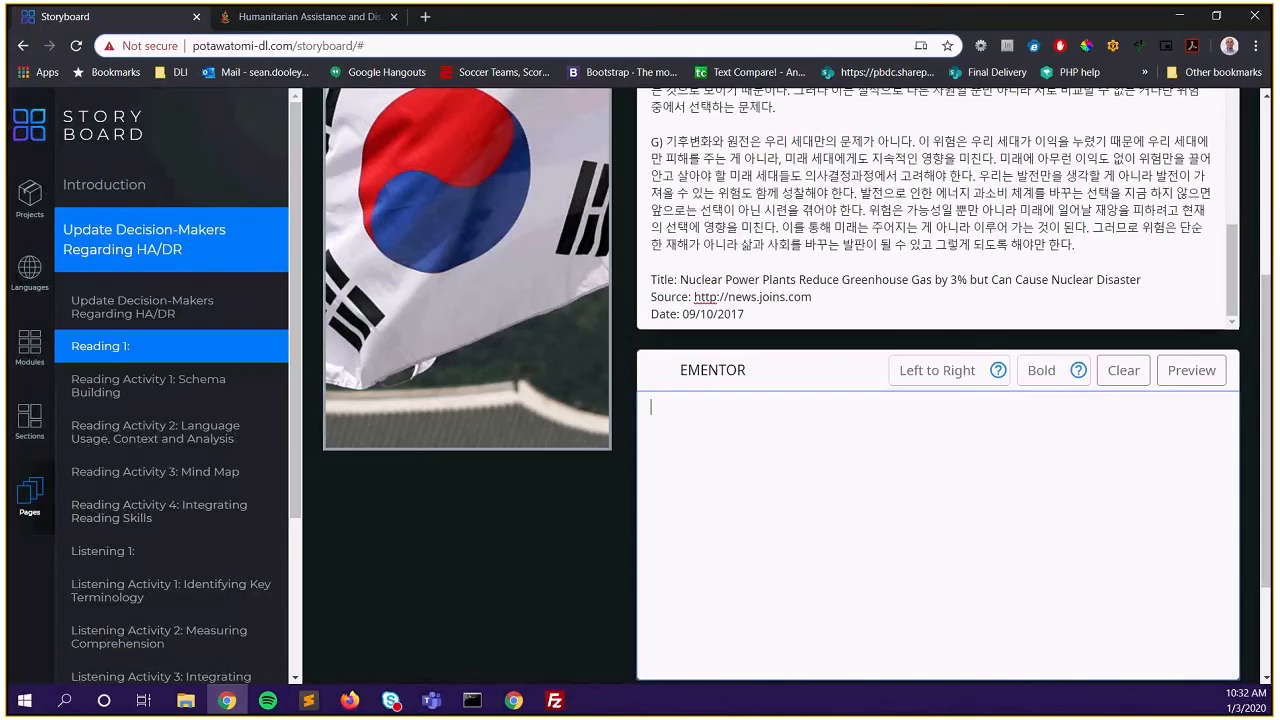
pyautogui.hotkey('ctrl', 'v')
pyautogui.scroll(1, 845, 578)
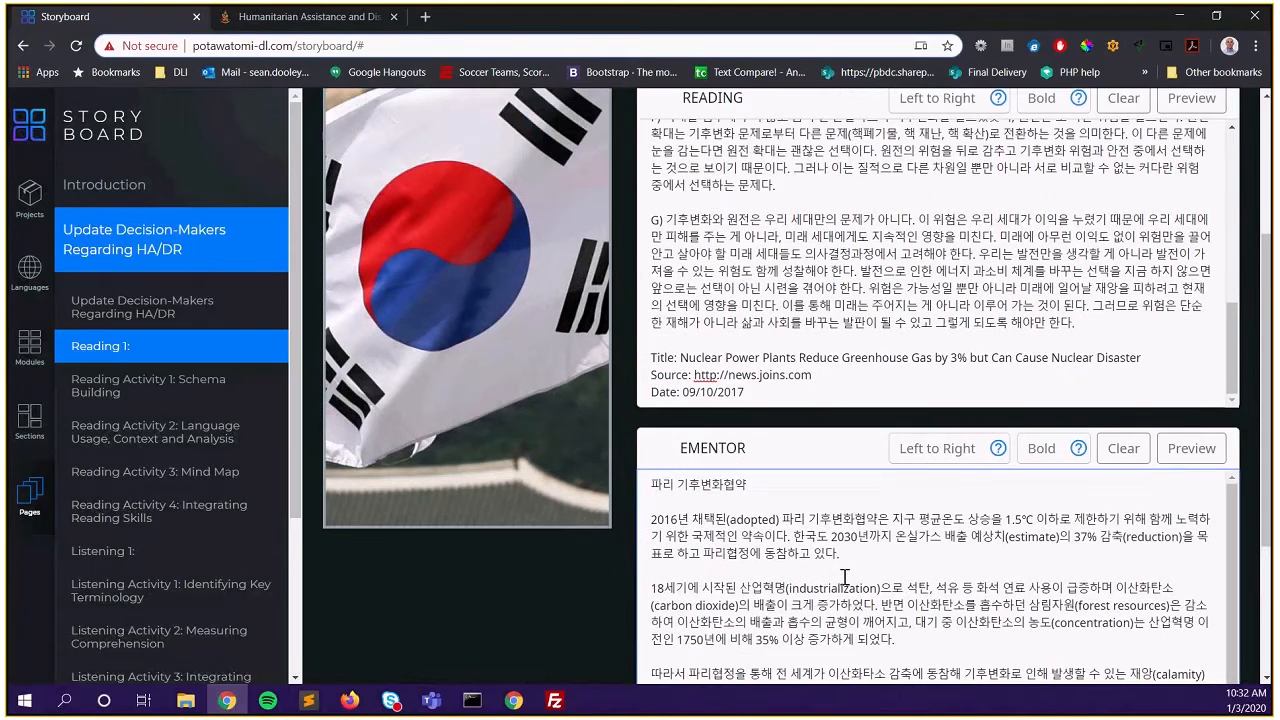
pyautogui.scroll(-1, 643, 558)
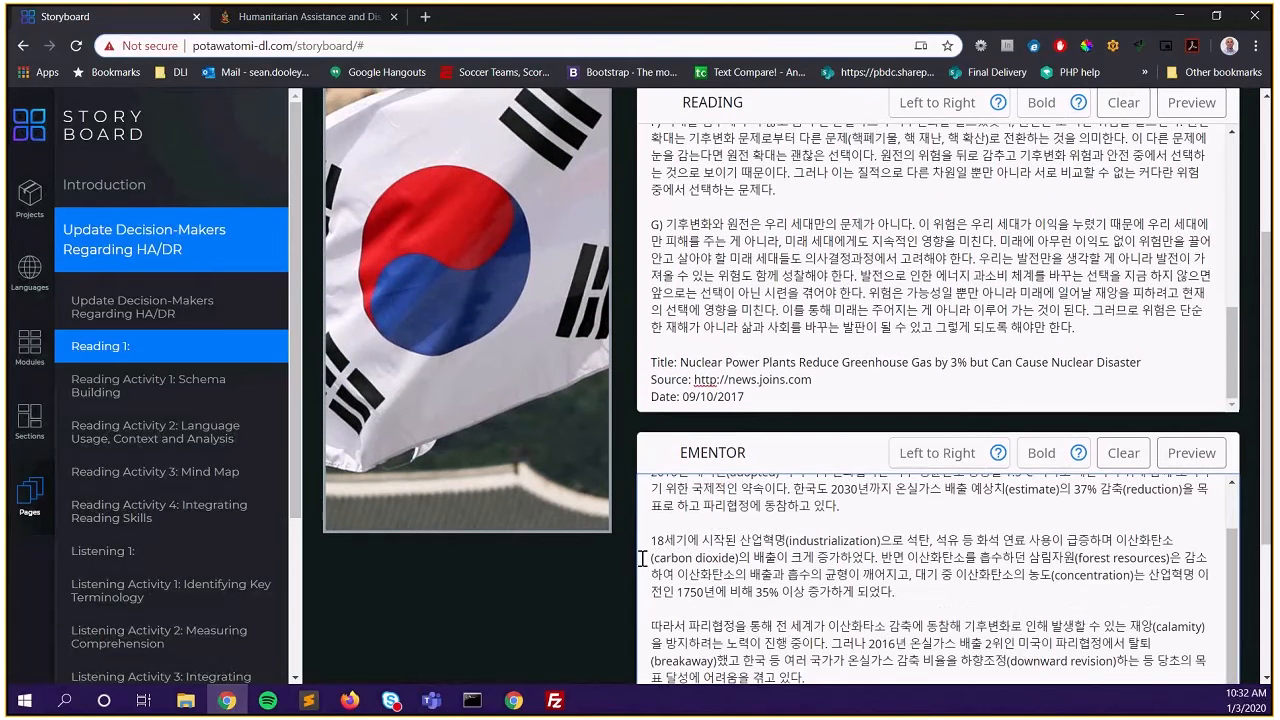
pyautogui.scroll(-1, 620, 558)
pyautogui.scroll(-1, 598, 546)
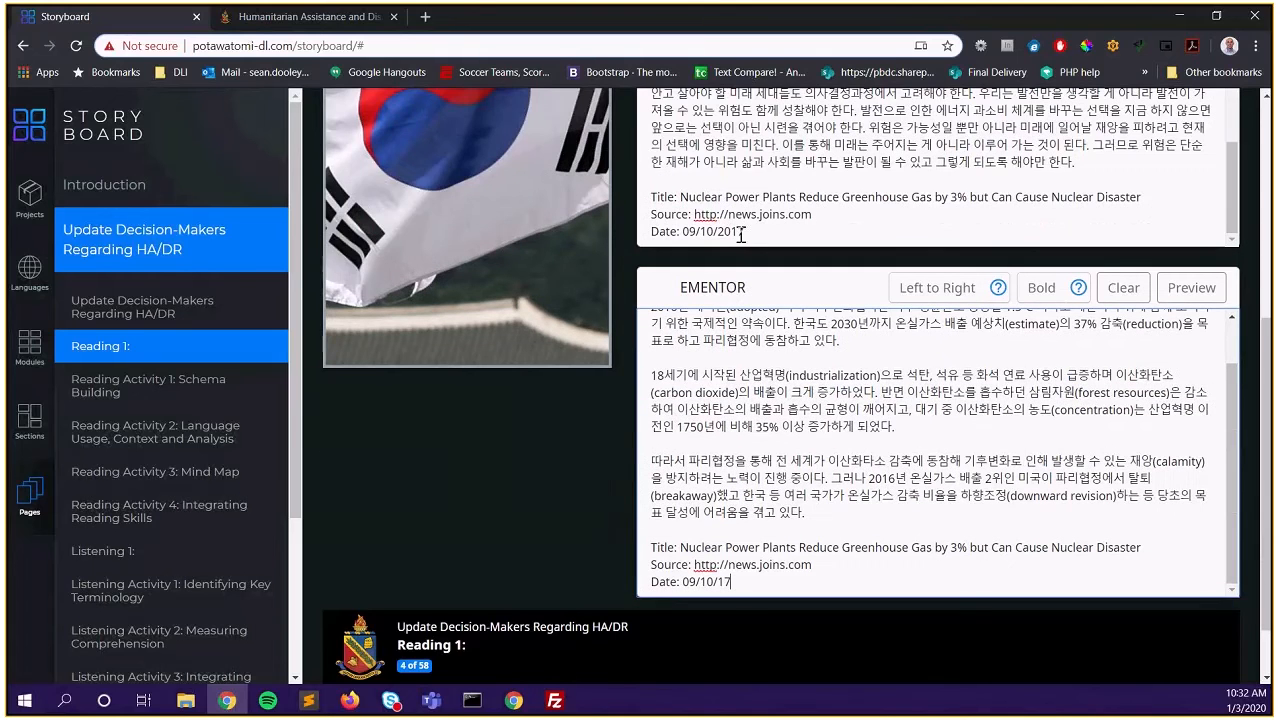
pyautogui.scroll(2, 557, 459)
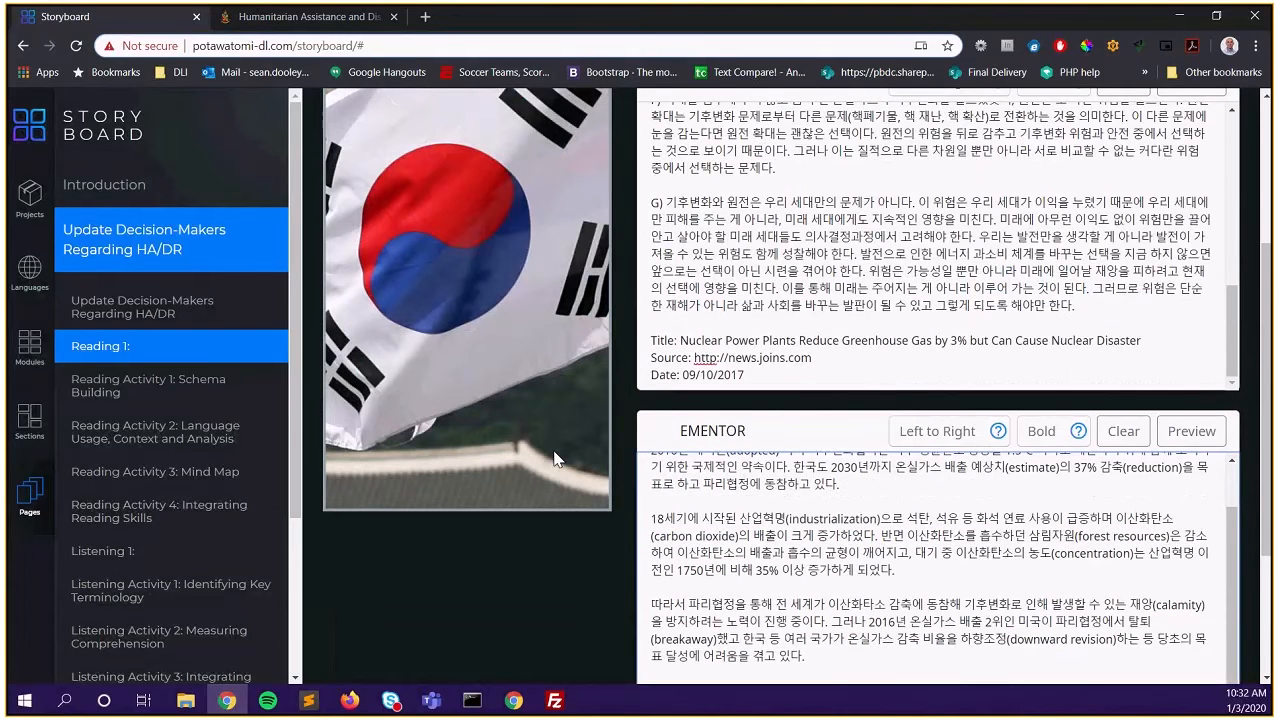
pyautogui.scroll(-3, 1208, 680)
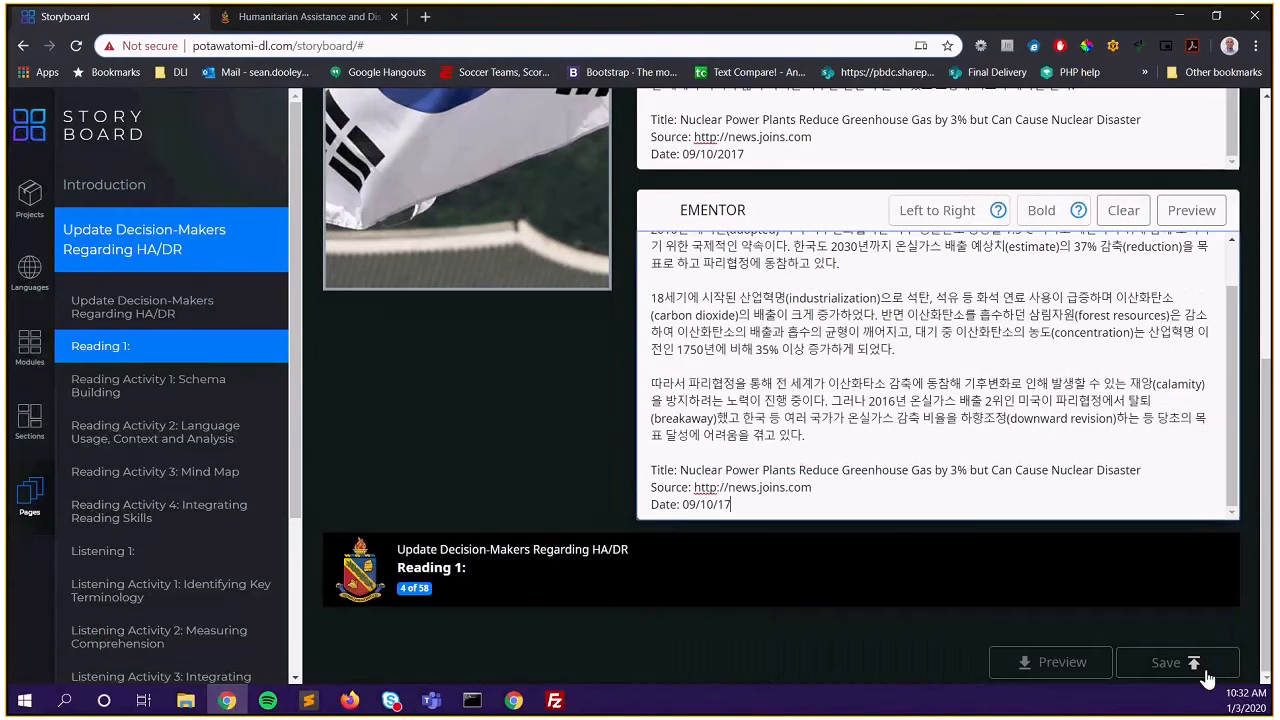
# Save Reading 1 as a Reading template and scroll back to the page title
pyautogui.click(1187, 668)
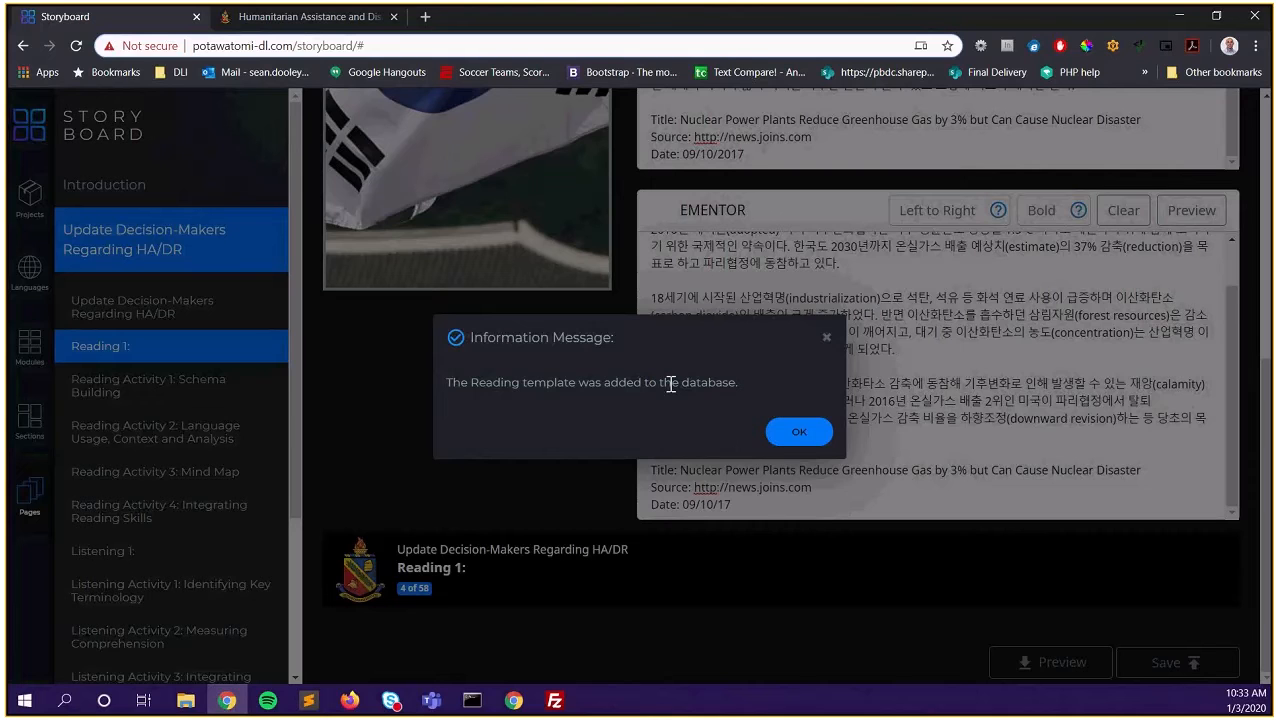
pyautogui.click(815, 434)
pyautogui.scroll(3, 547, 425)
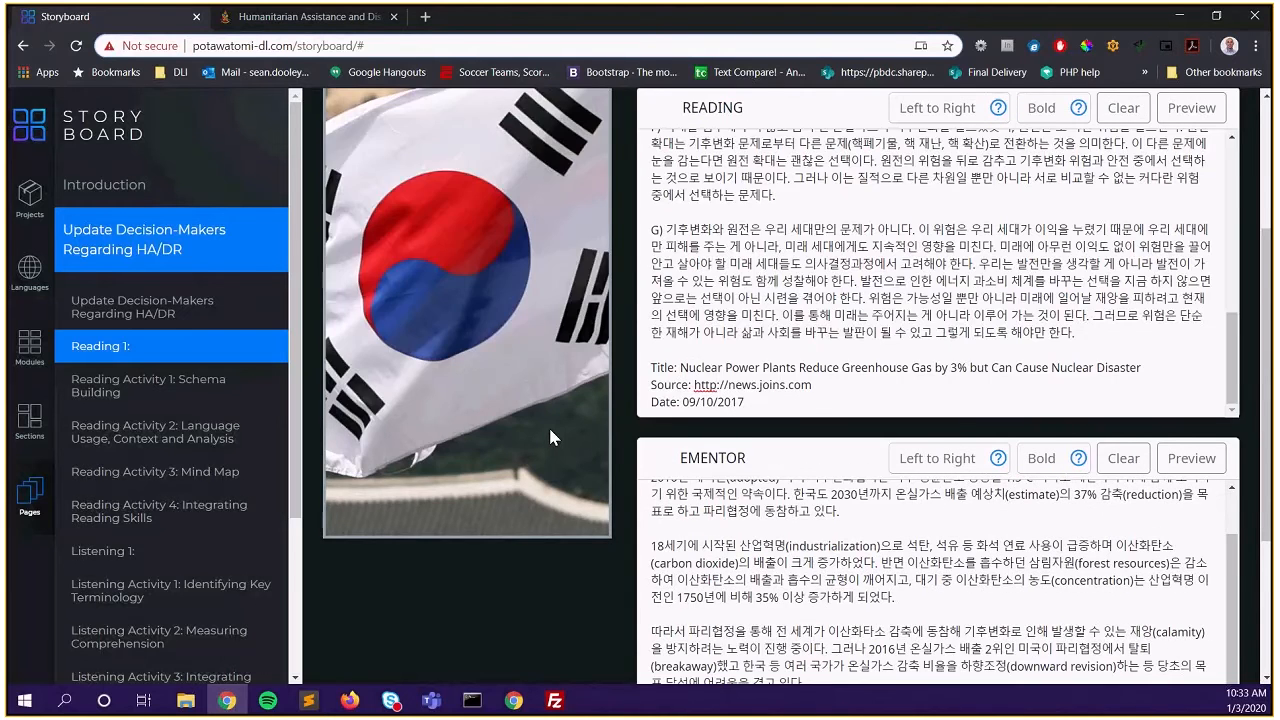
pyautogui.scroll(3, 548, 425)
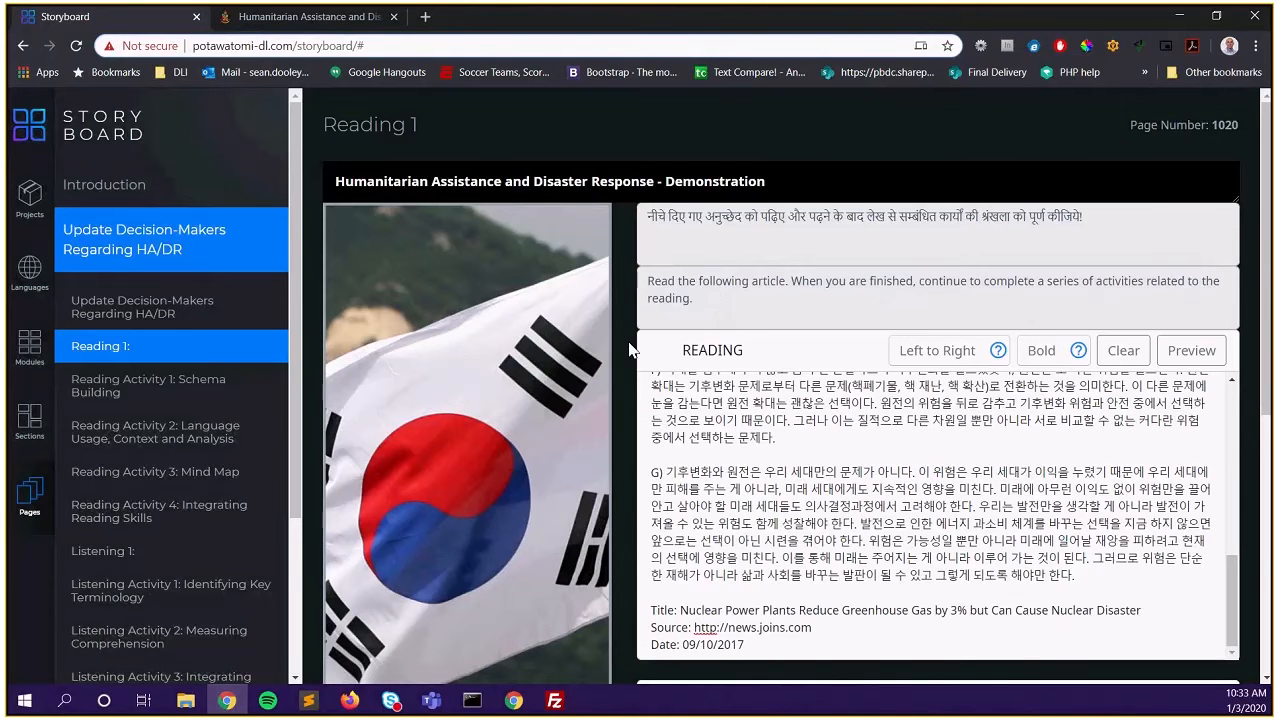
# Open the Reading Activity 1: Schema Building page and look over its rows
pyautogui.click(169, 389)
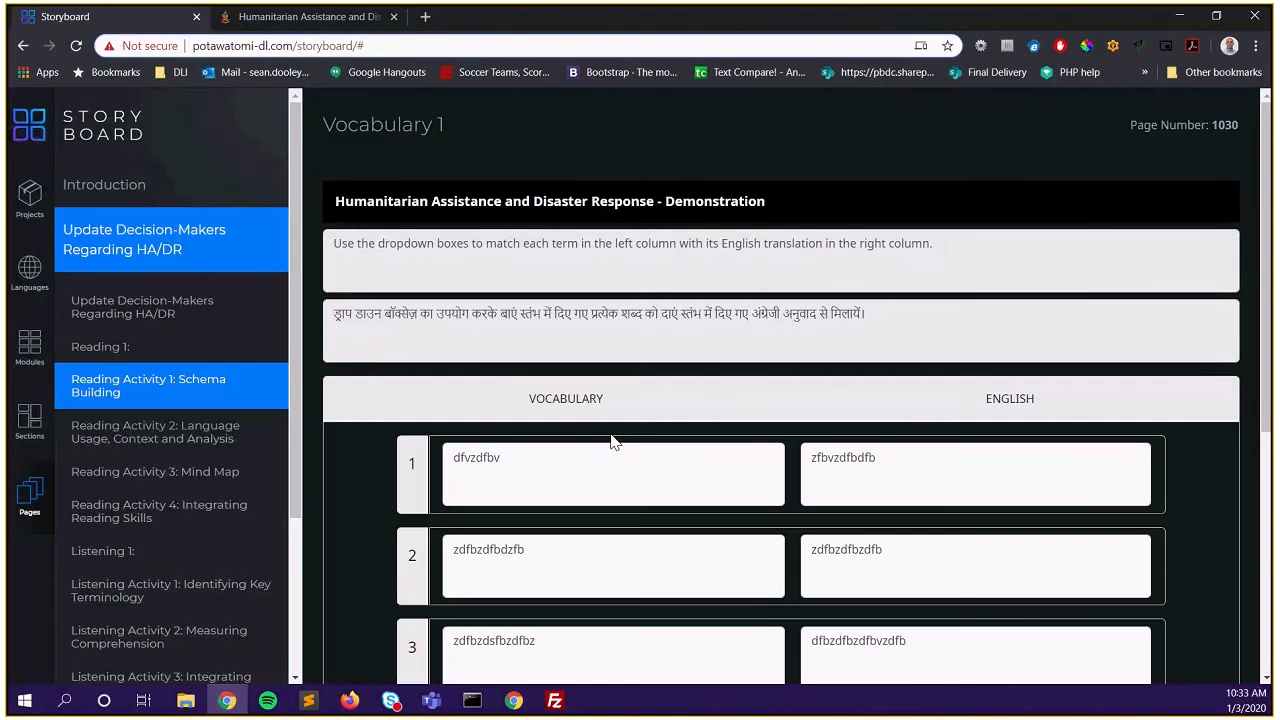
pyautogui.scroll(-5, 568, 466)
pyautogui.scroll(2, 566, 466)
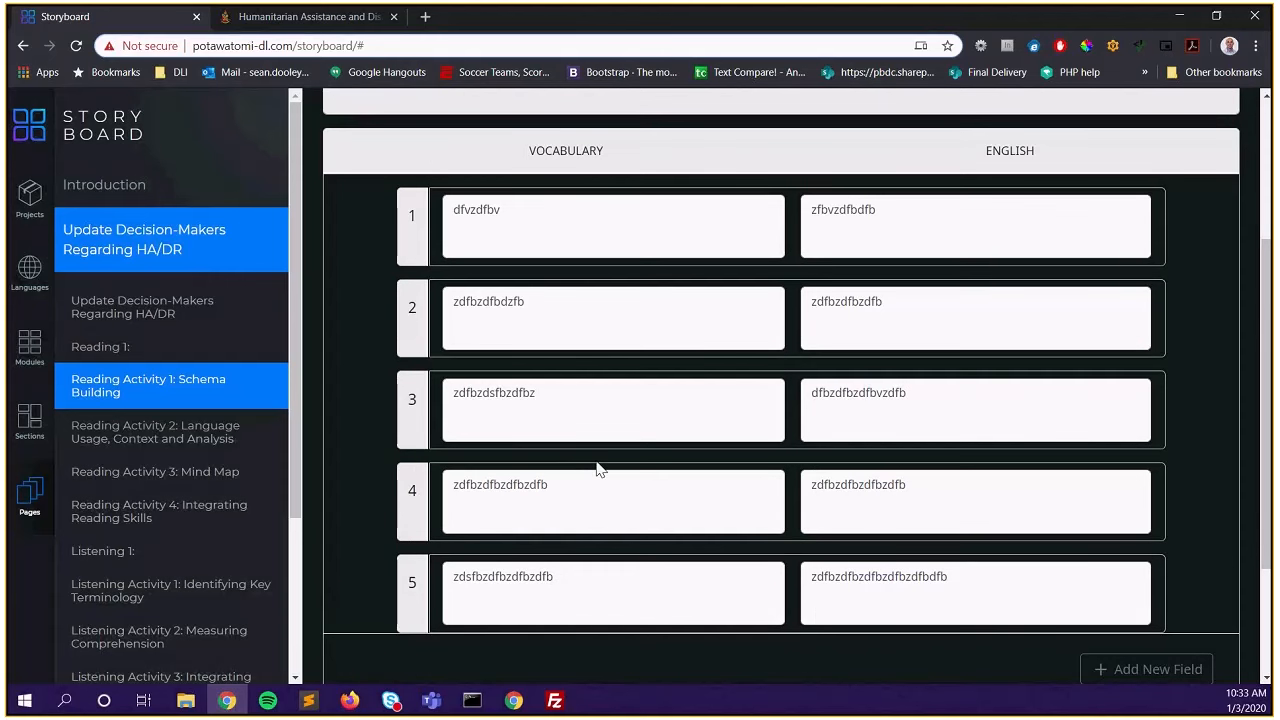
pyautogui.scroll(3, 575, 410)
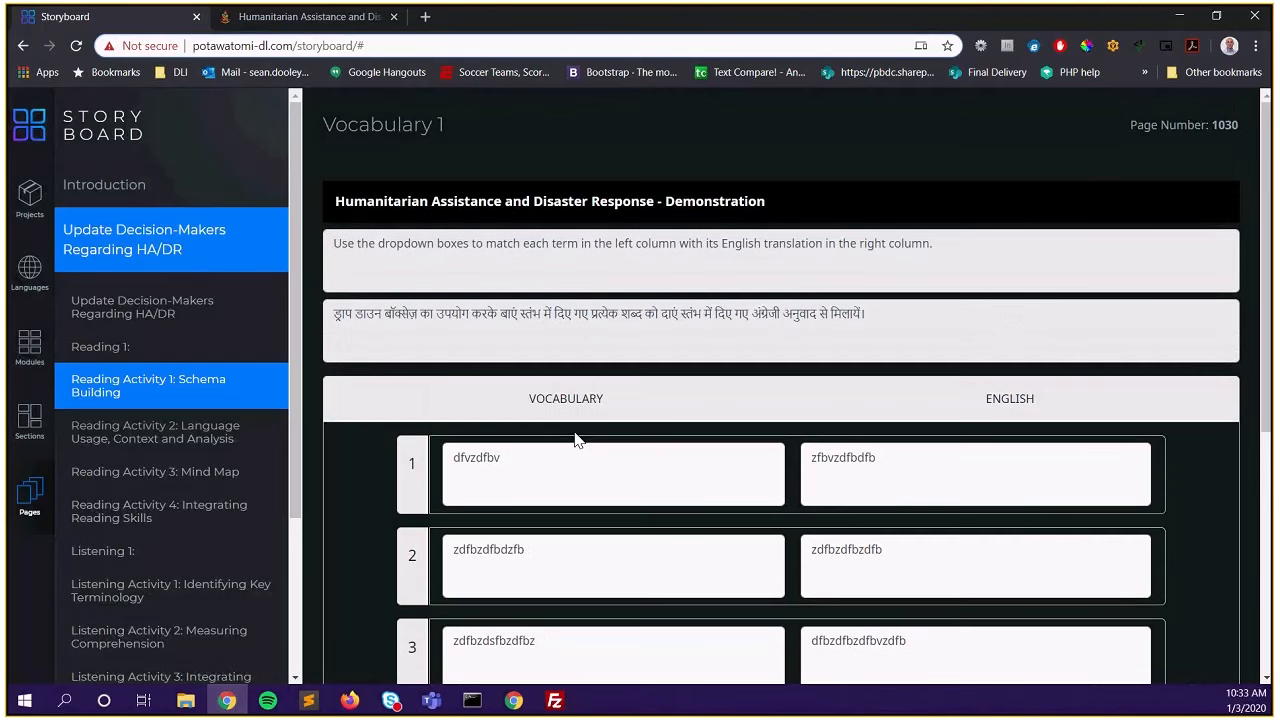
pyautogui.scroll(-1, 575, 438)
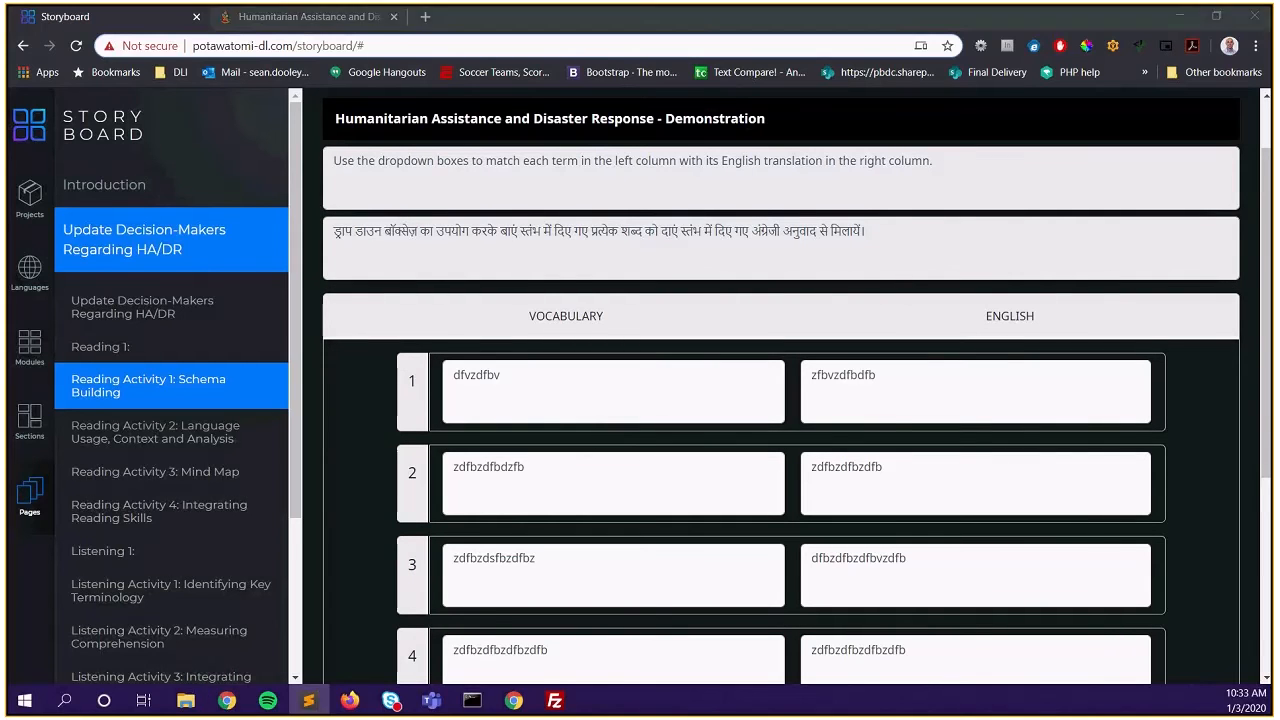
# Fill row 1 with the Korean term and 'Climate change response'
pyautogui.doubleClick(513, 384)
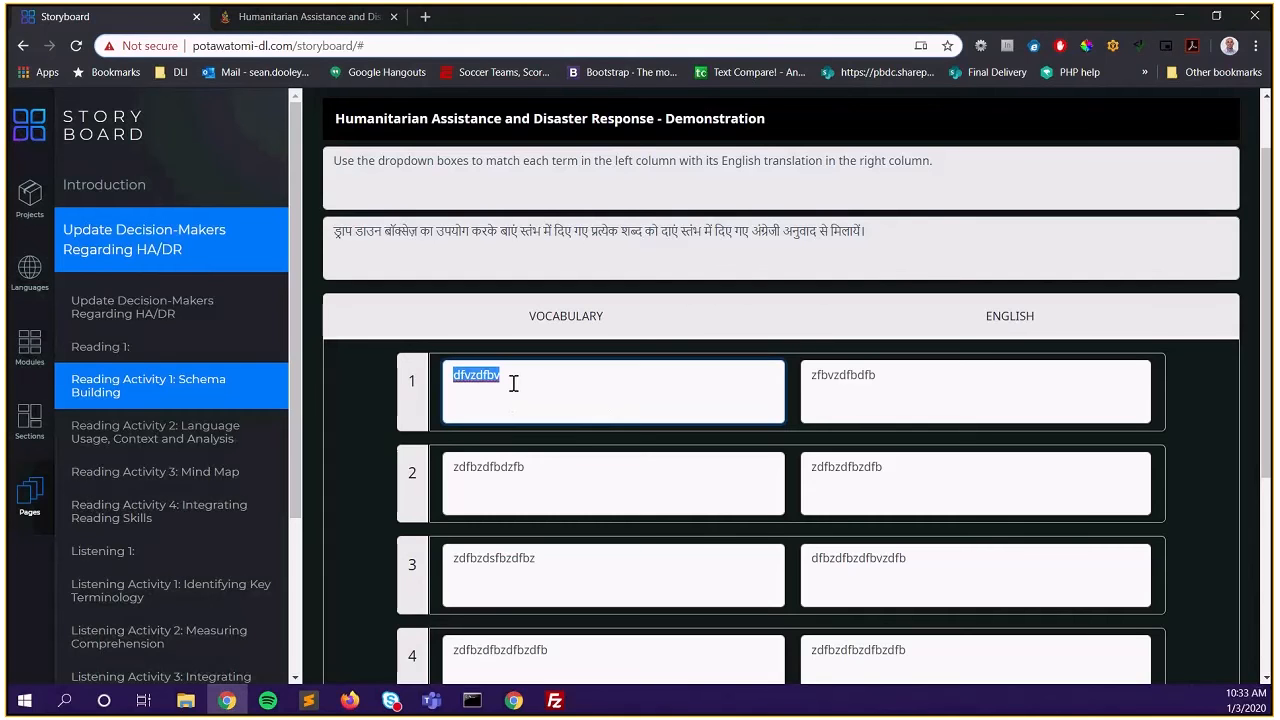
pyautogui.hotkey('alt', 'Tab')
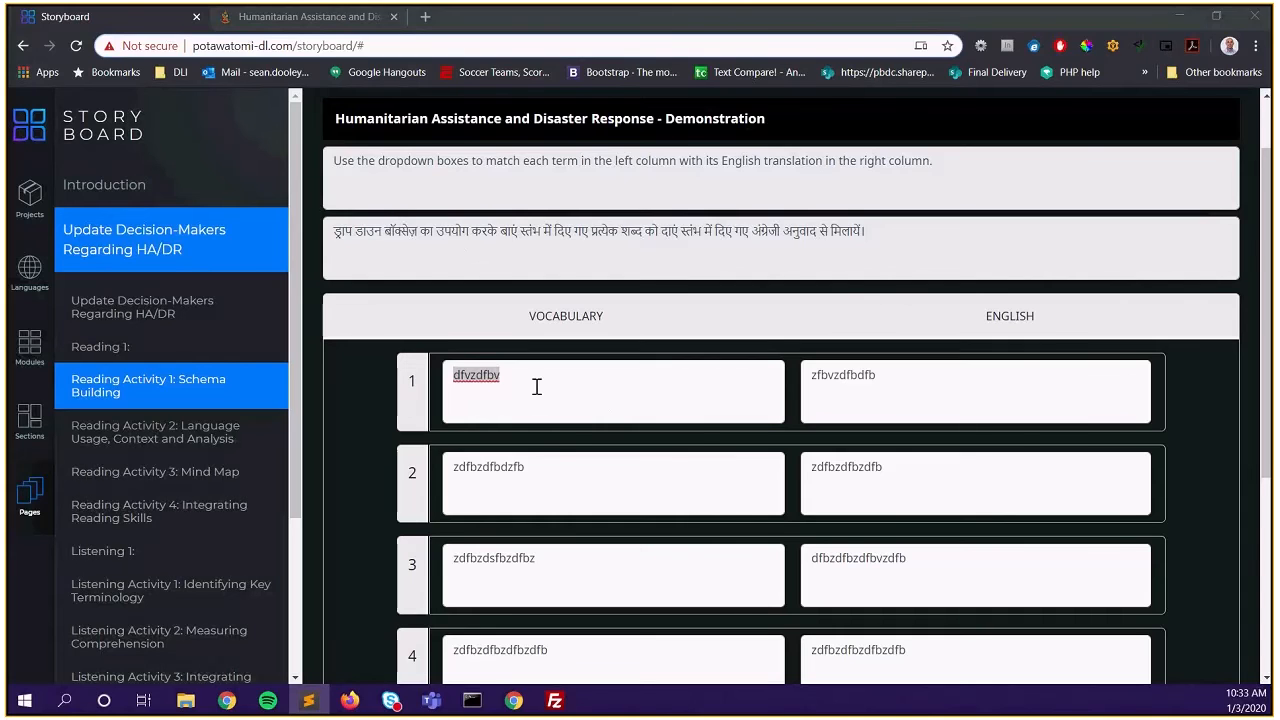
pyautogui.hotkey('alt', 'Tab')
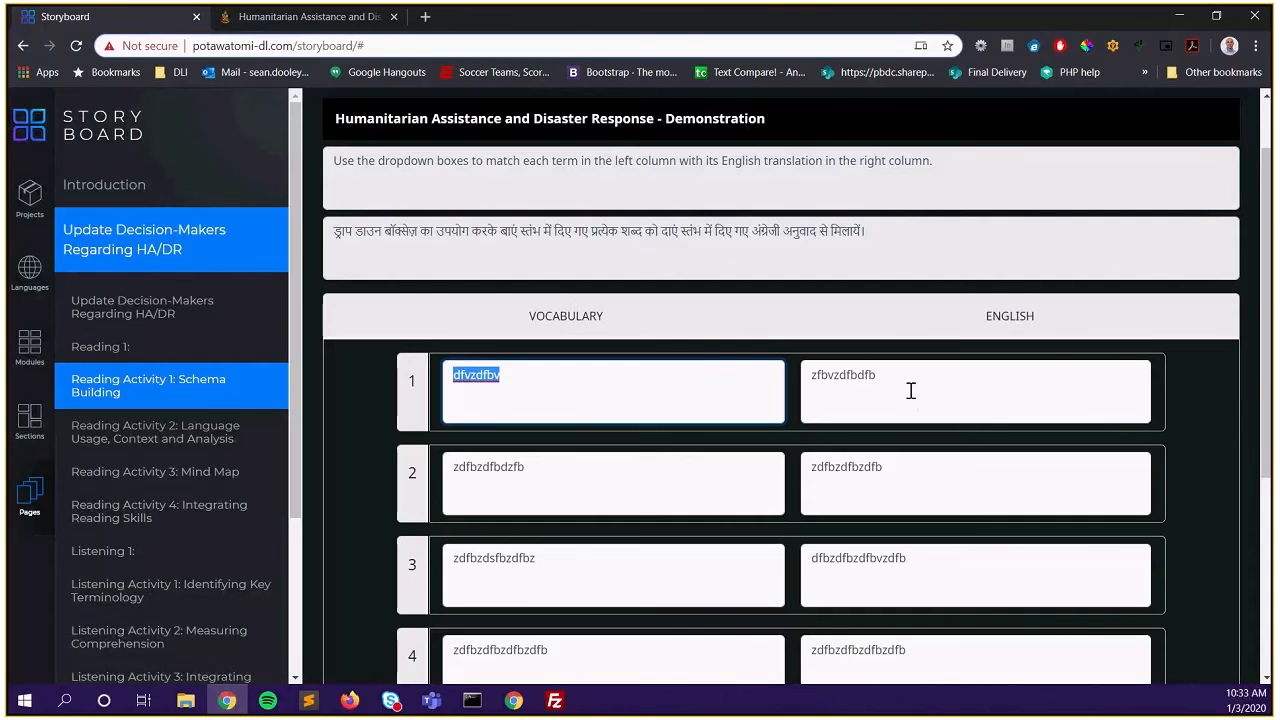
pyautogui.doubleClick(557, 380)
pyautogui.write('기후변화 대응')
pyautogui.click(948, 375)
pyautogui.write('Climate change response')
# Fill rows 2–3: 대체할/대체하다 – Replace, substitute; 에너지 과소비 체계 – Consume, spend
pyautogui.doubleClick(489, 467)
pyautogui.write('대체할/대체하다')
pyautogui.doubleClick(880, 468)
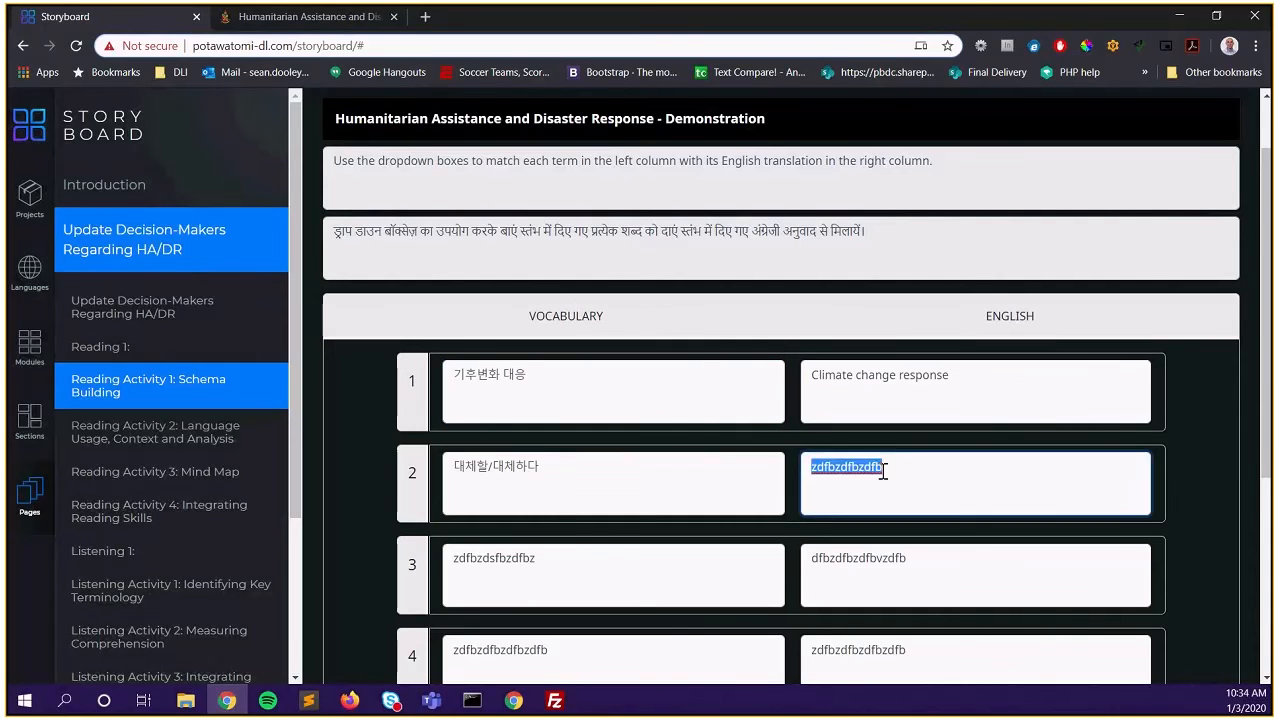
pyautogui.write('Replace, substitute')
pyautogui.doubleClick(494, 558)
pyautogui.write('에너지 과소비 체계')
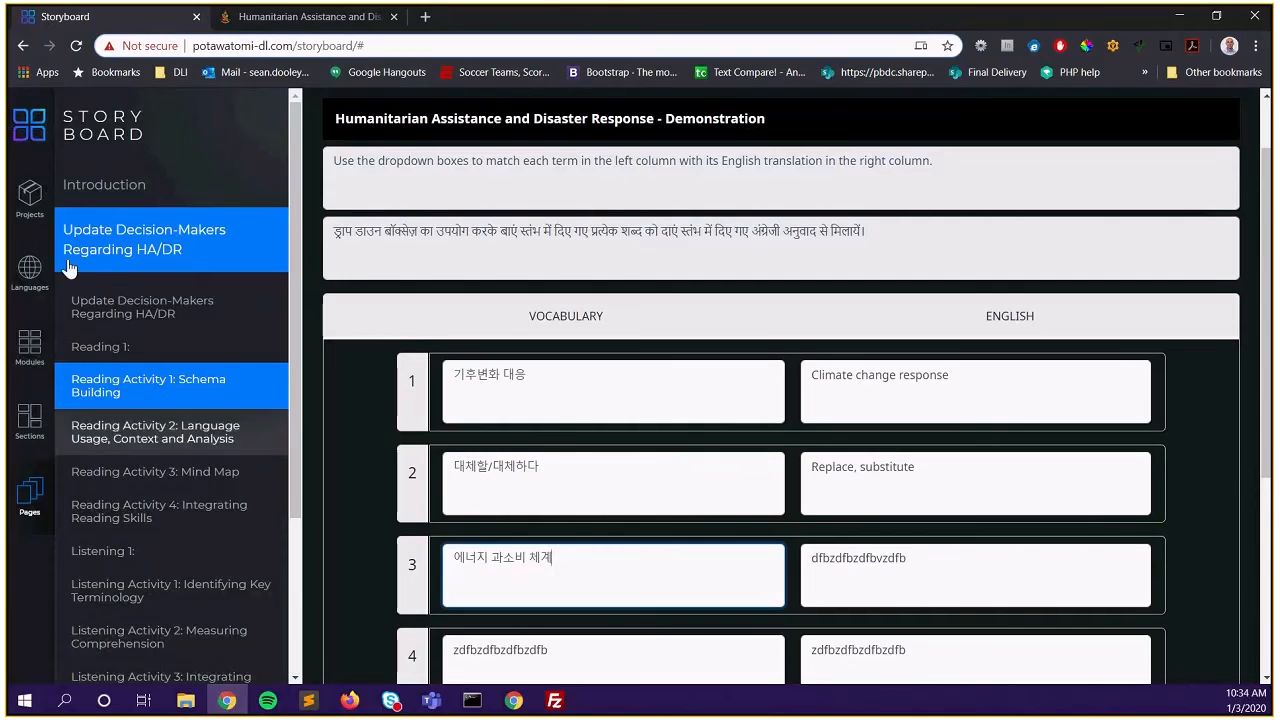
pyautogui.doubleClick(880, 558)
pyautogui.write('Consume, spend')
pyautogui.scroll(-3, 751, 480)
# Fill rows 4–5: 원자력 발전 – Energy-intensive industrial structure; 온실가스 – Nuclear power generation
pyautogui.doubleClick(586, 317)
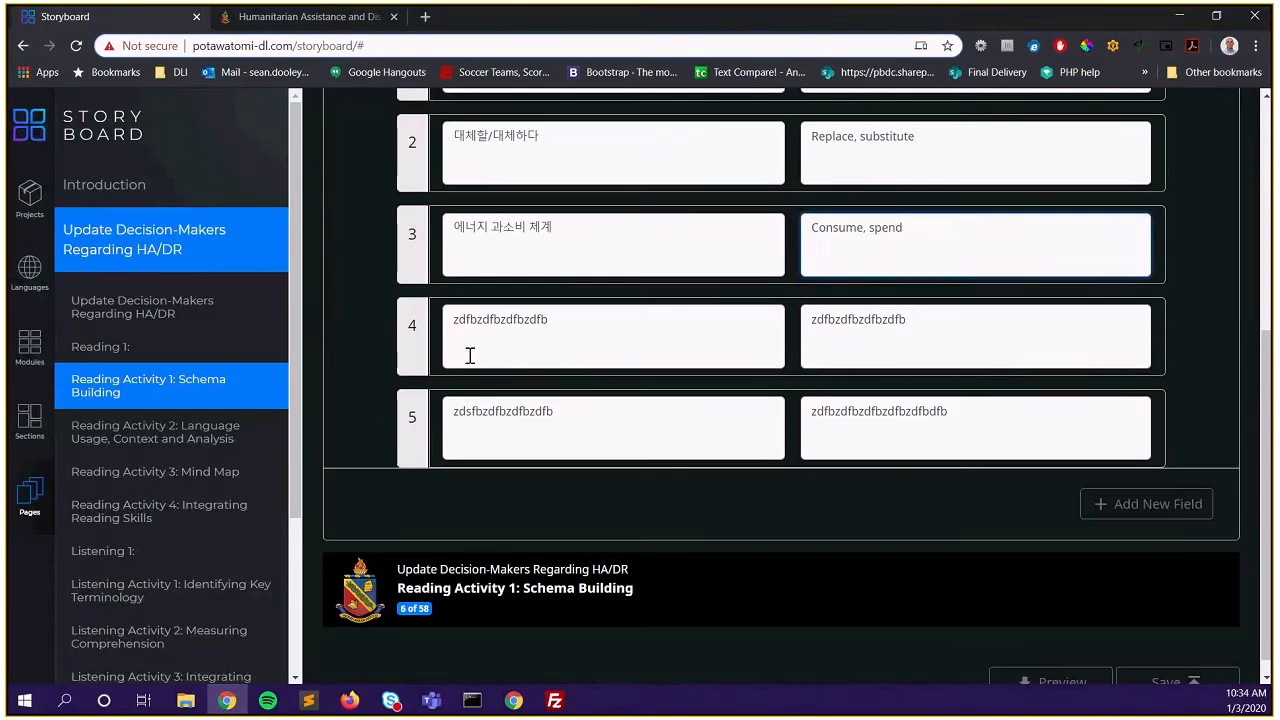
pyautogui.write('원자력 발전')
pyautogui.doubleClick(857, 319)
pyautogui.write('Energy-intensive industrial structure')
pyautogui.doubleClick(940, 411)
pyautogui.write('Nuclear power generation')
pyautogui.click(540, 411)
pyautogui.doubleClick(566, 417)
pyautogui.write('원자력 발전')
pyautogui.tripleClick(532, 411)
pyautogui.write('온실가스')
pyautogui.scroll(4, 803, 516)
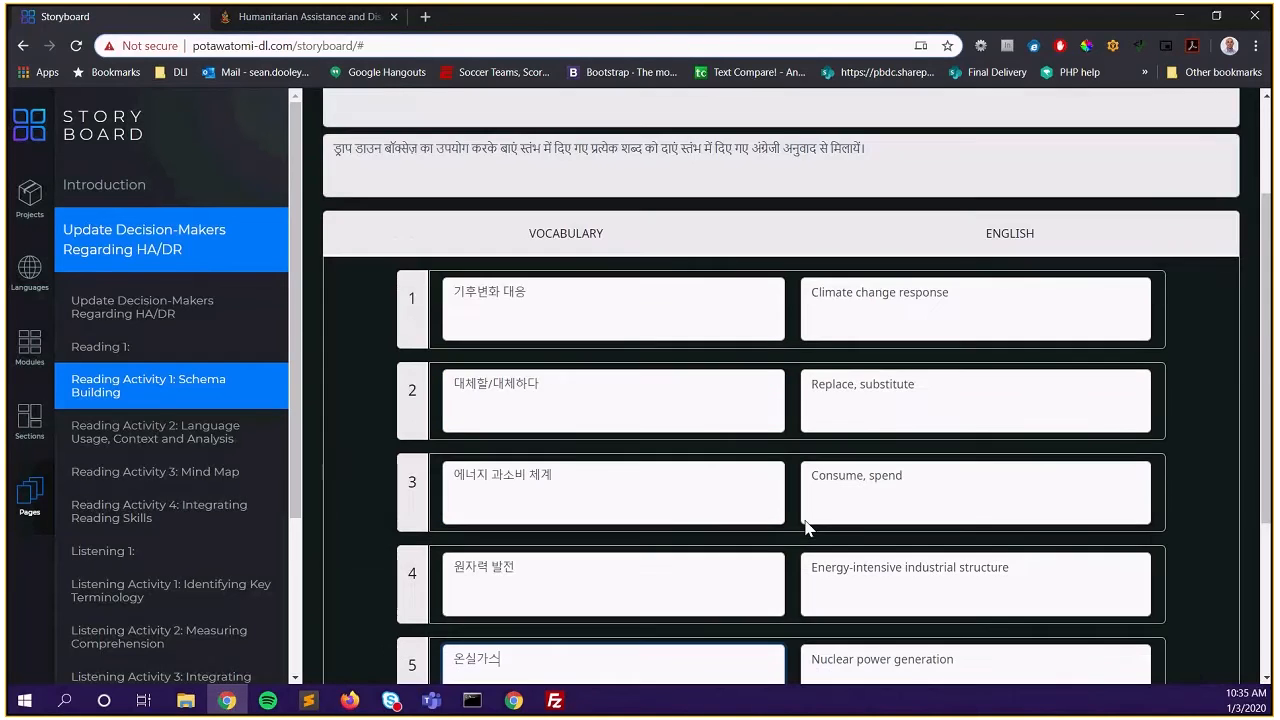
pyautogui.scroll(-2, 805, 527)
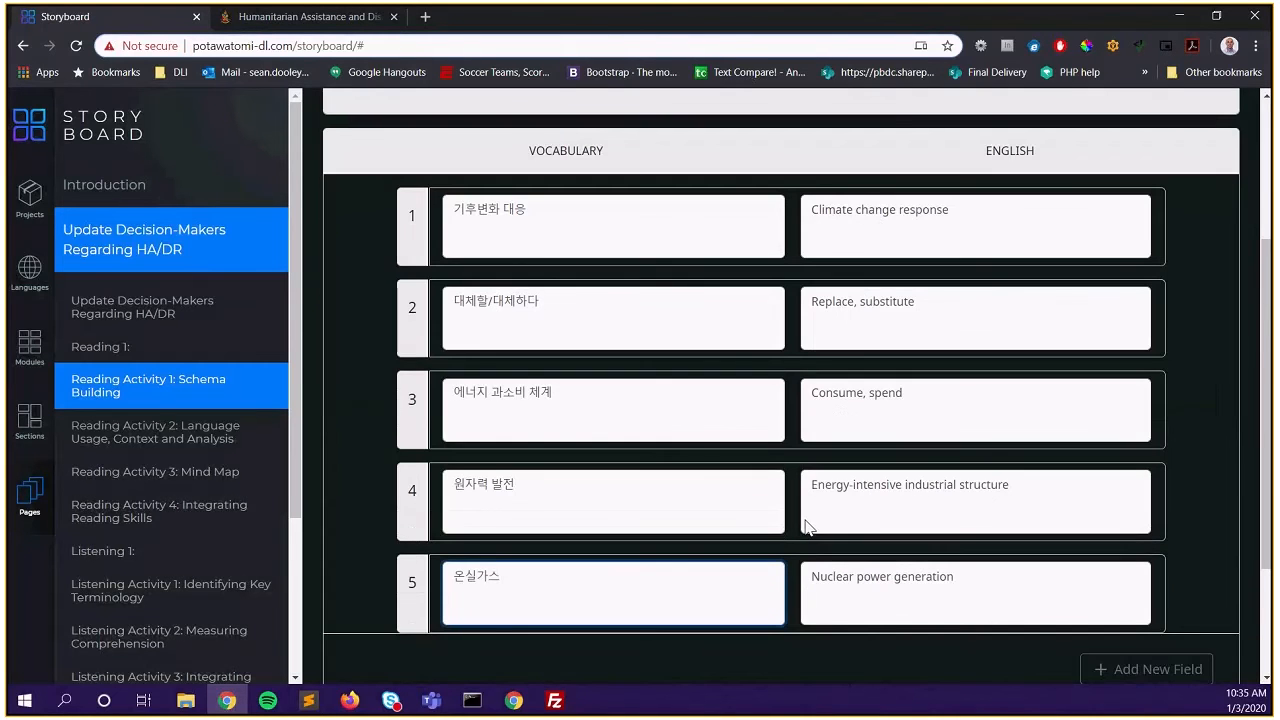
pyautogui.scroll(1, 486, 286)
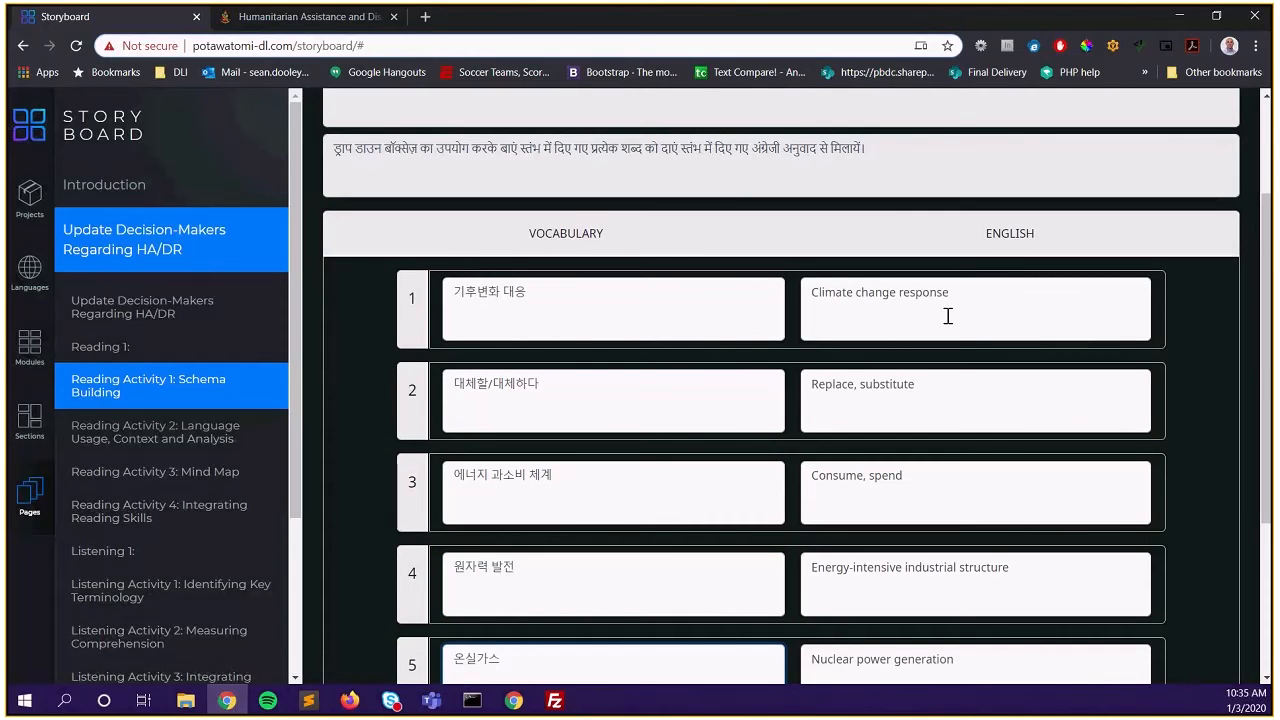
pyautogui.scroll(-3, 947, 316)
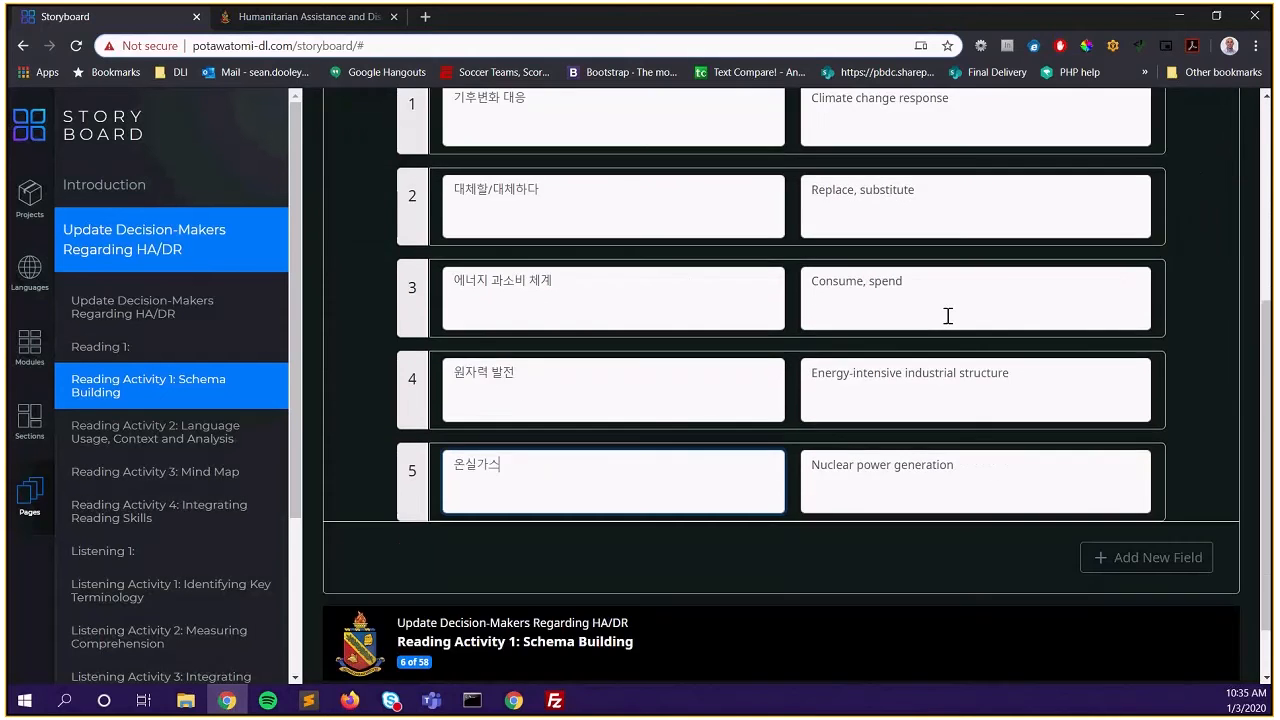
# Add a sixth row pairing 이산화탄소 with 'Greenhouse gas'
pyautogui.click(1131, 513)
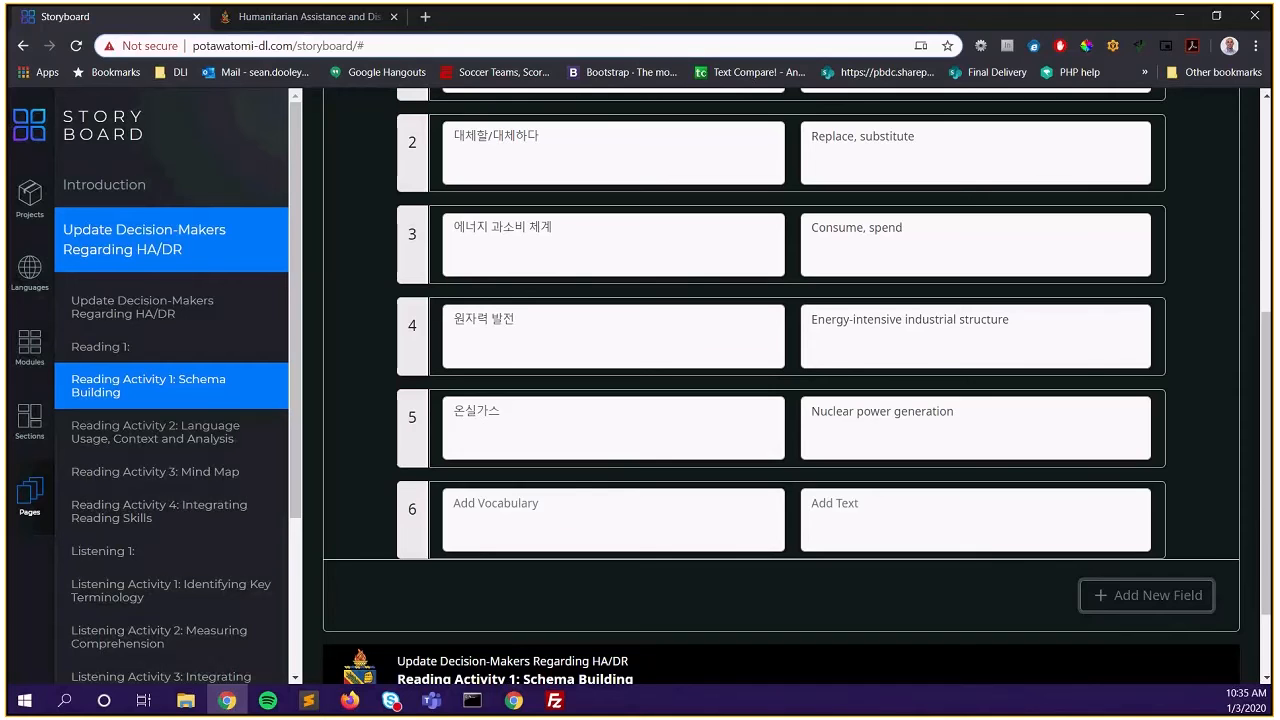
pyautogui.hotkey('alt', 'Tab')
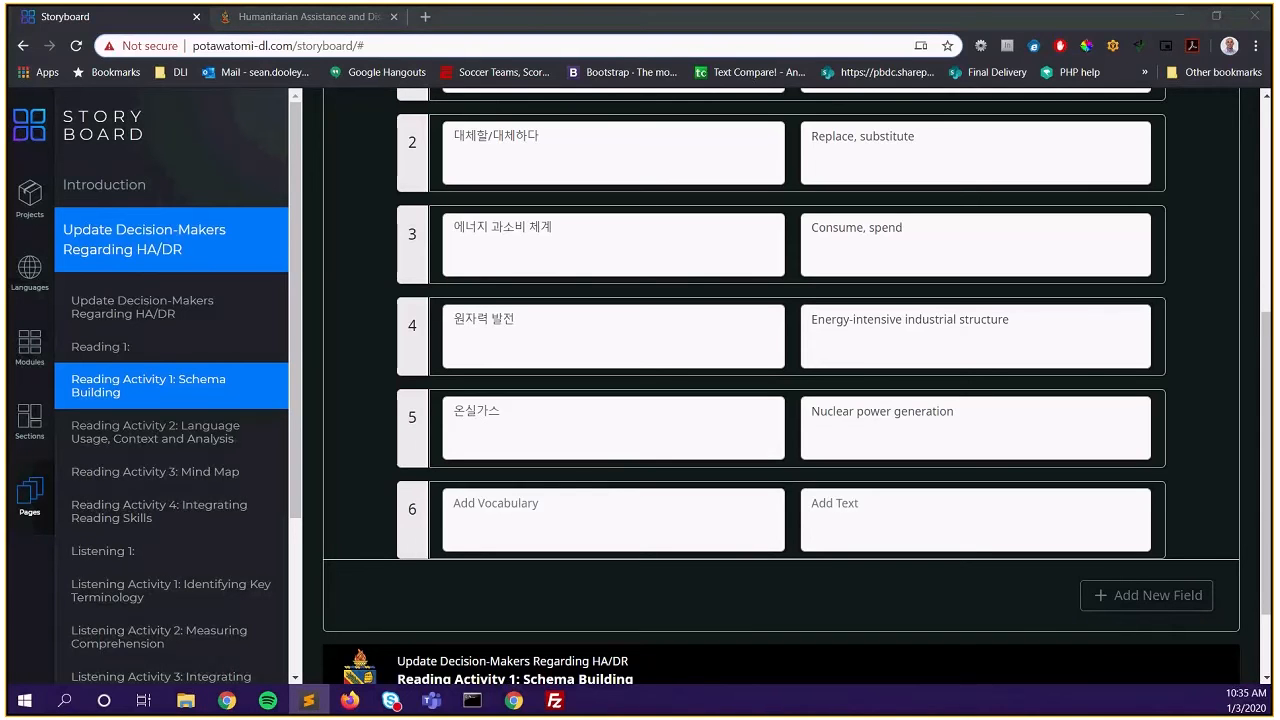
pyautogui.click(608, 517)
pyautogui.write('이산화탄소')
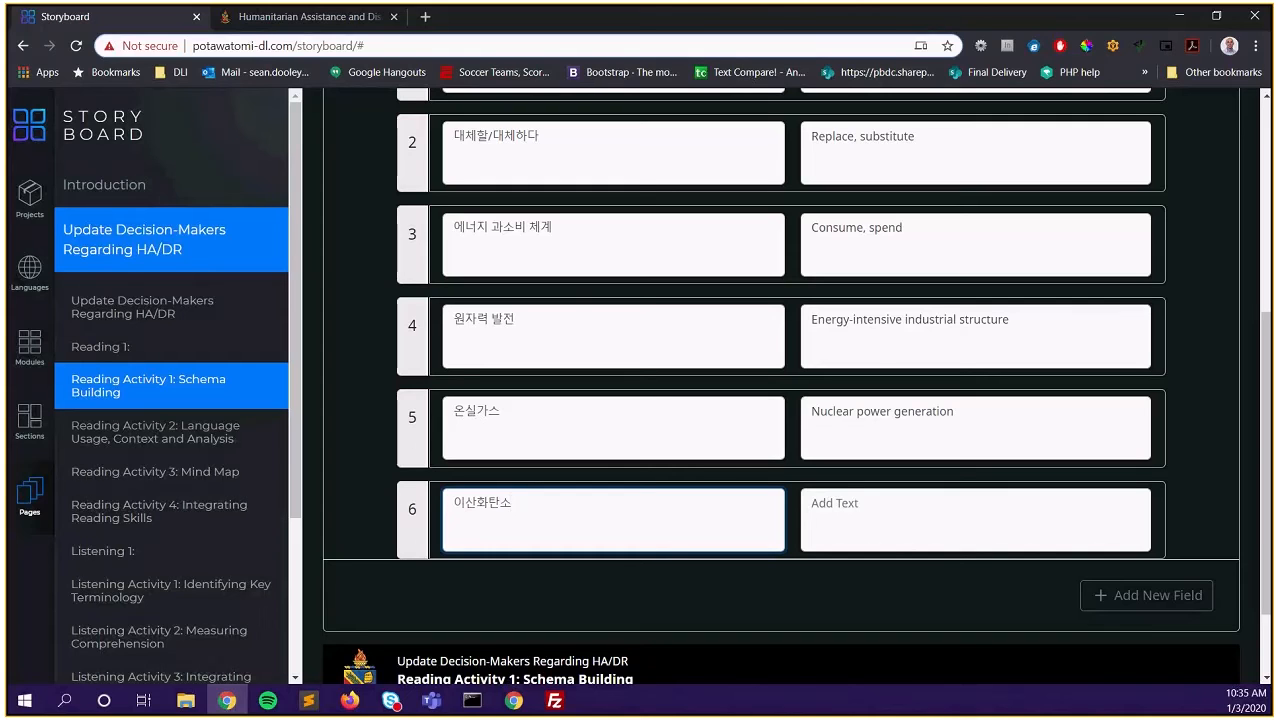
pyautogui.hotkey('alt', 'Tab')
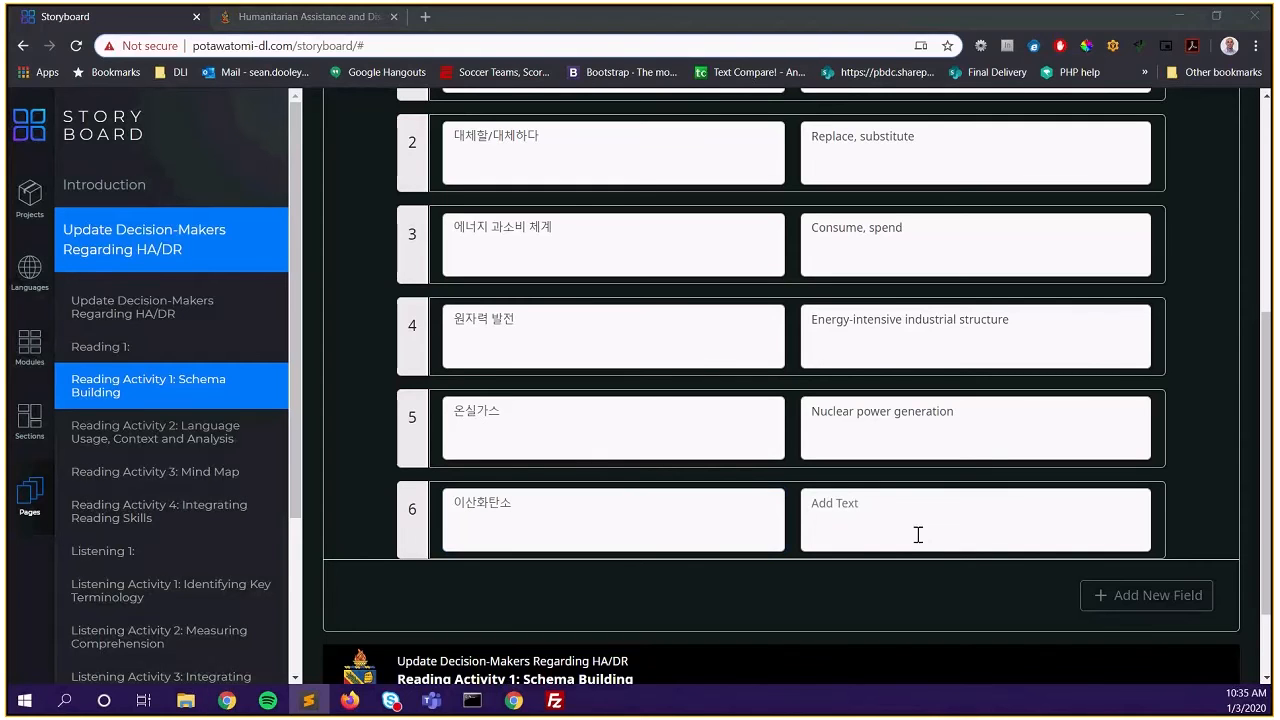
pyautogui.click(853, 521)
pyautogui.write('Greenhouse gas')
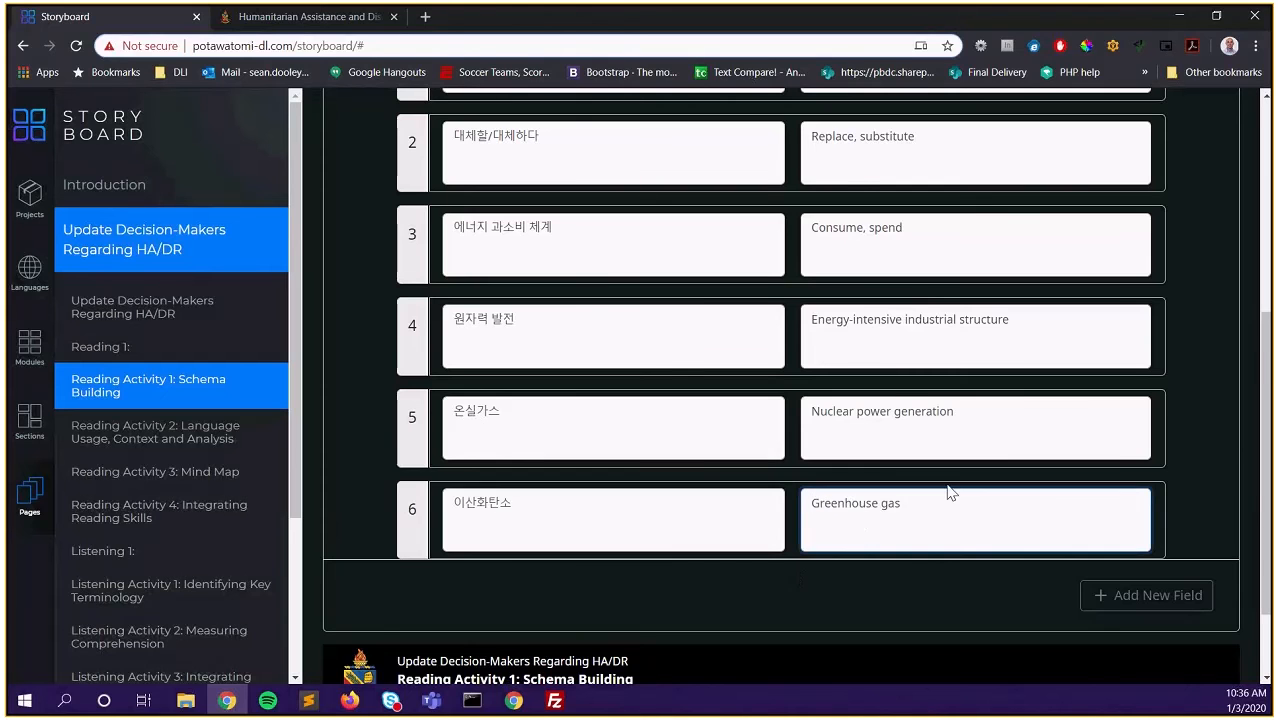
# Save the Schema Building page to the database and dismiss the confirmation
pyautogui.scroll(-1, 945, 482)
pyautogui.scroll(6, 928, 506)
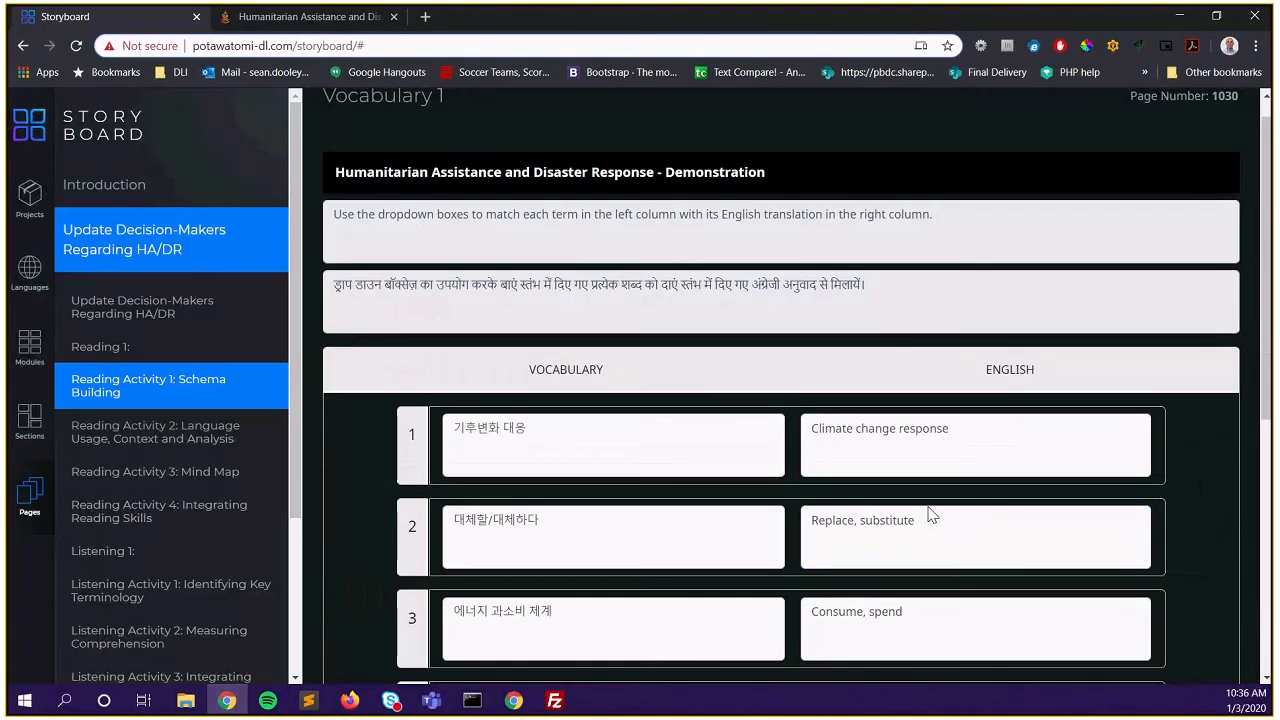
pyautogui.scroll(-2, 928, 506)
pyautogui.scroll(-3, 929, 507)
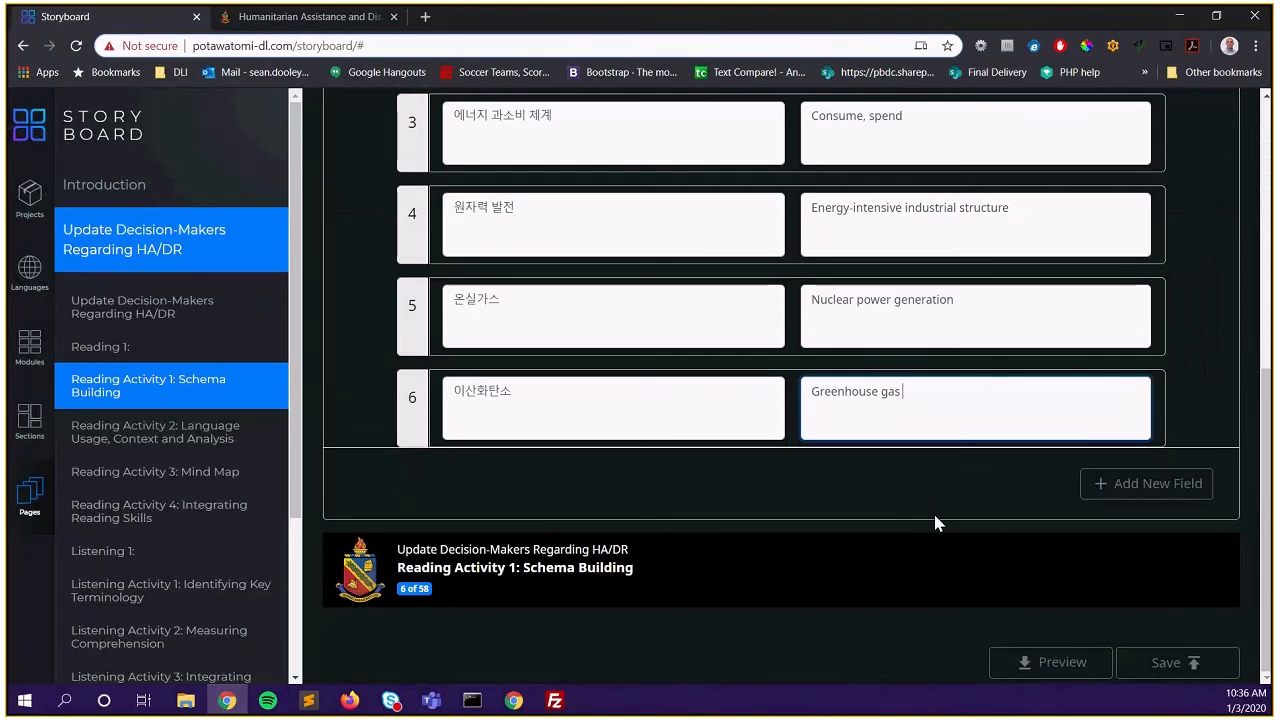
pyautogui.click(1170, 662)
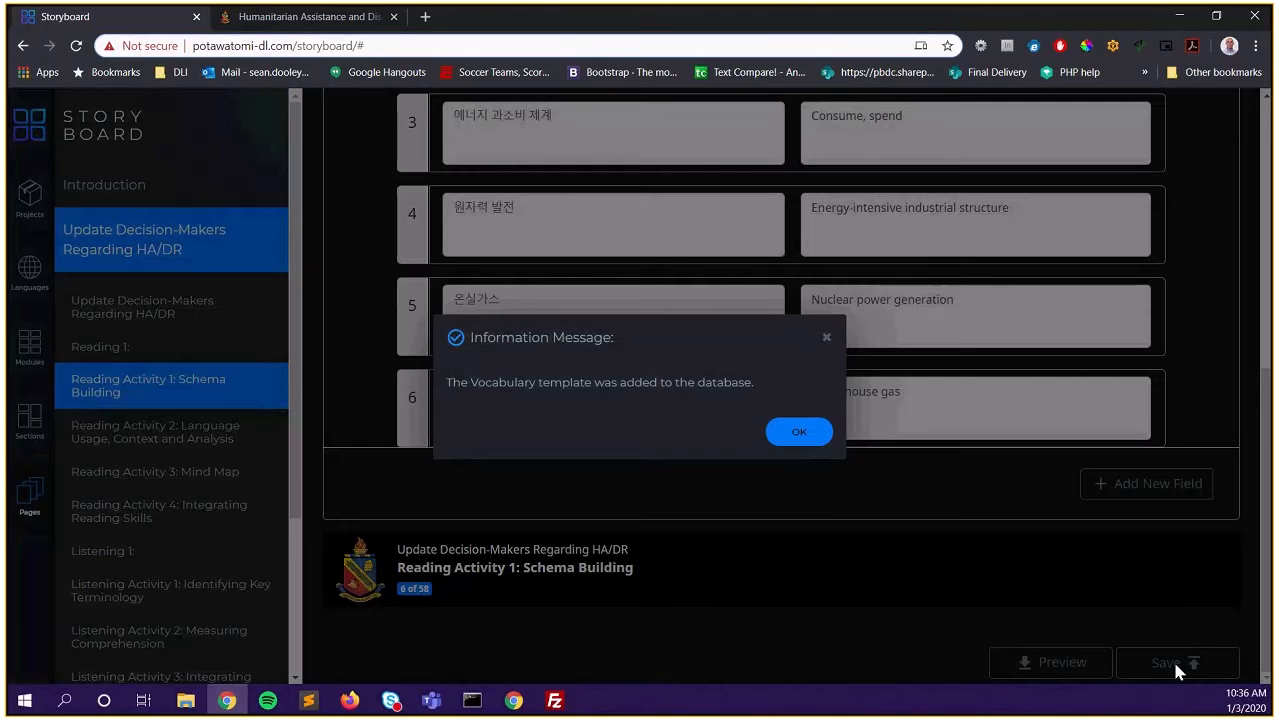
pyautogui.click(800, 432)
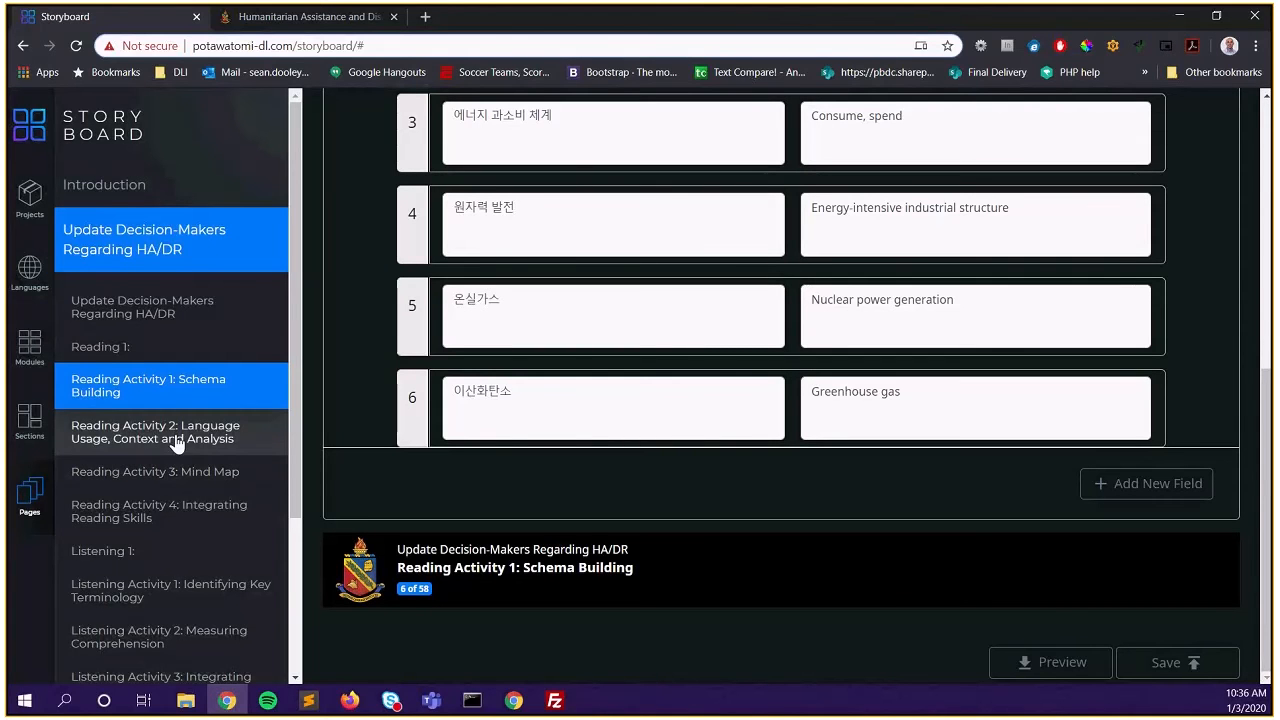
pyautogui.moveTo(321, 27)
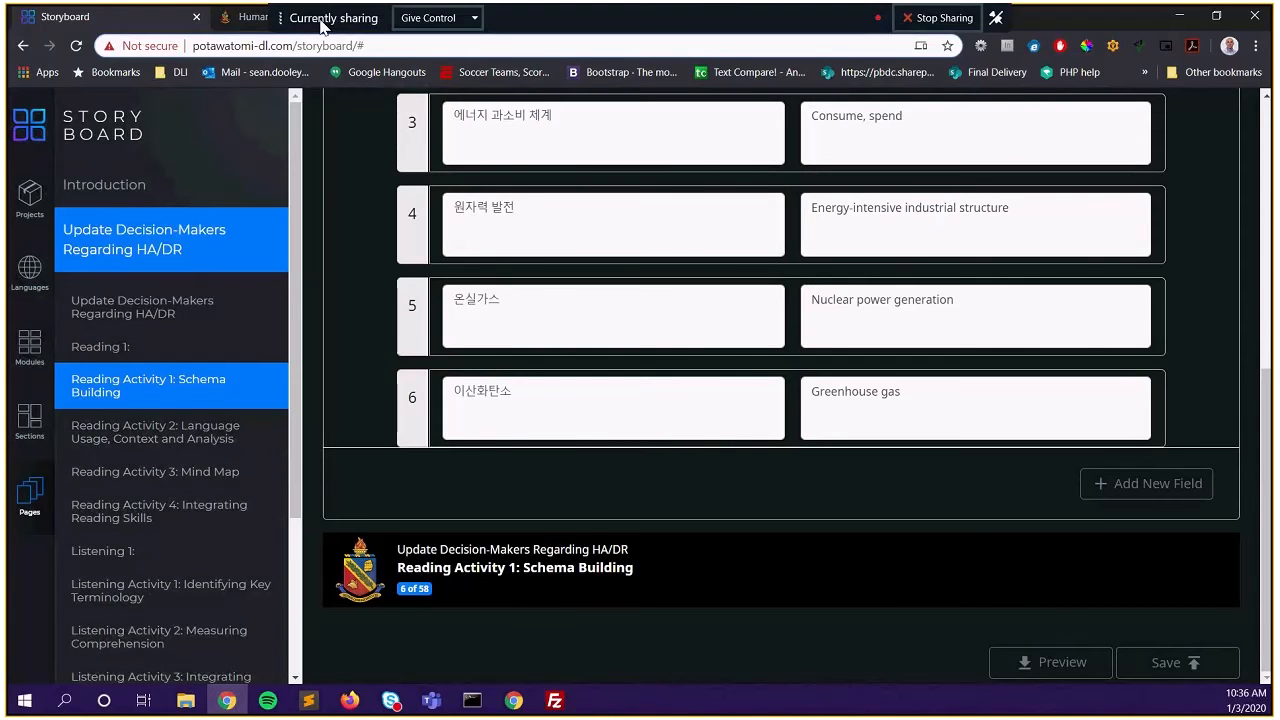
pyautogui.scroll(5, 660, 396)
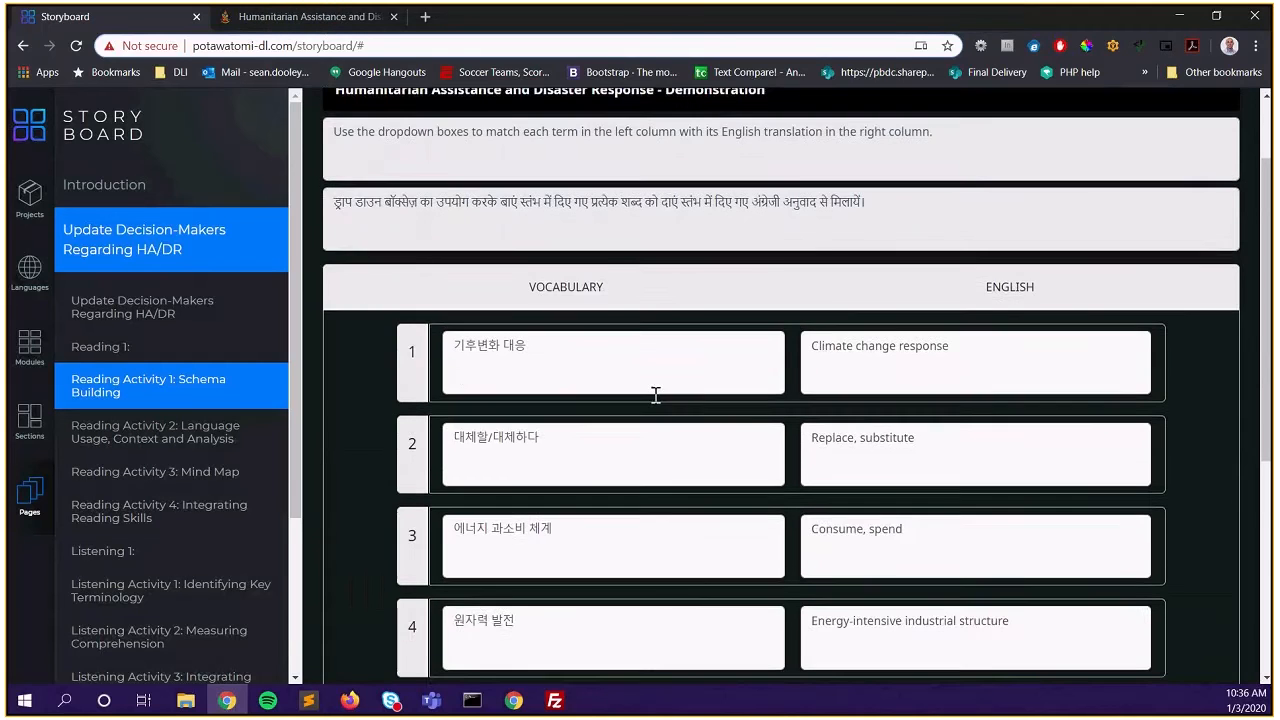
pyautogui.click(277, 25)
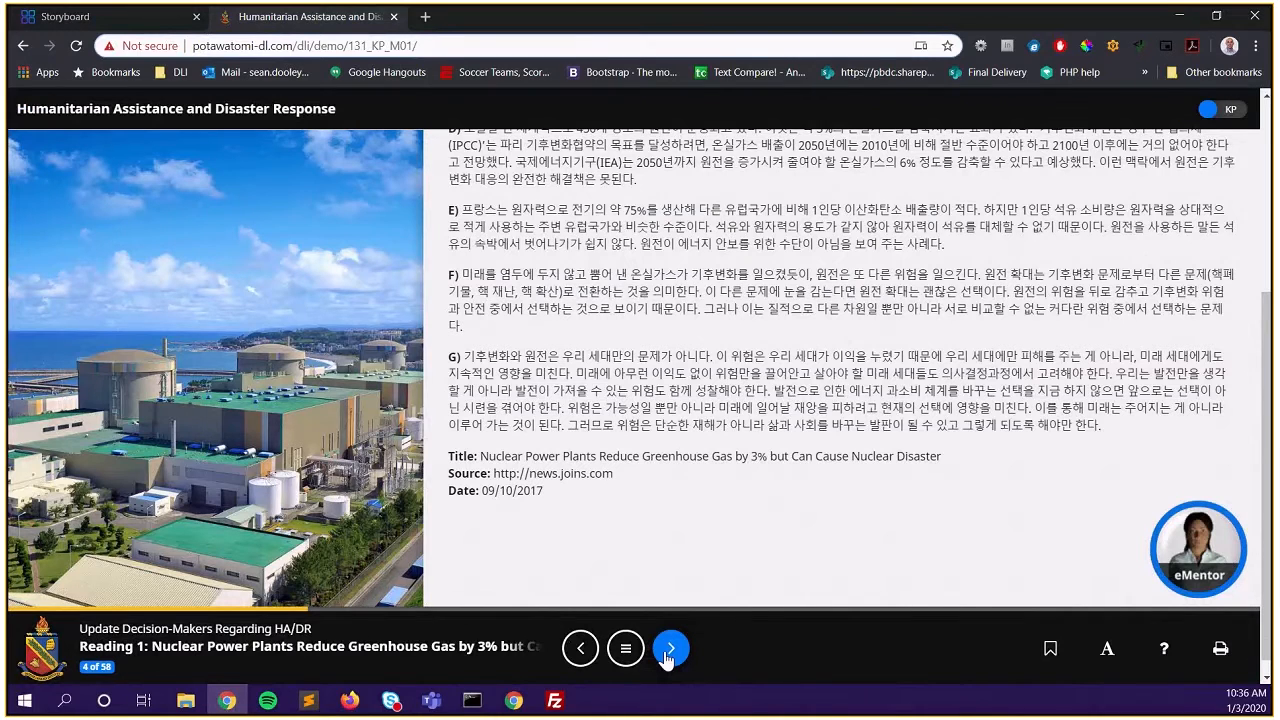
pyautogui.click(669, 650)
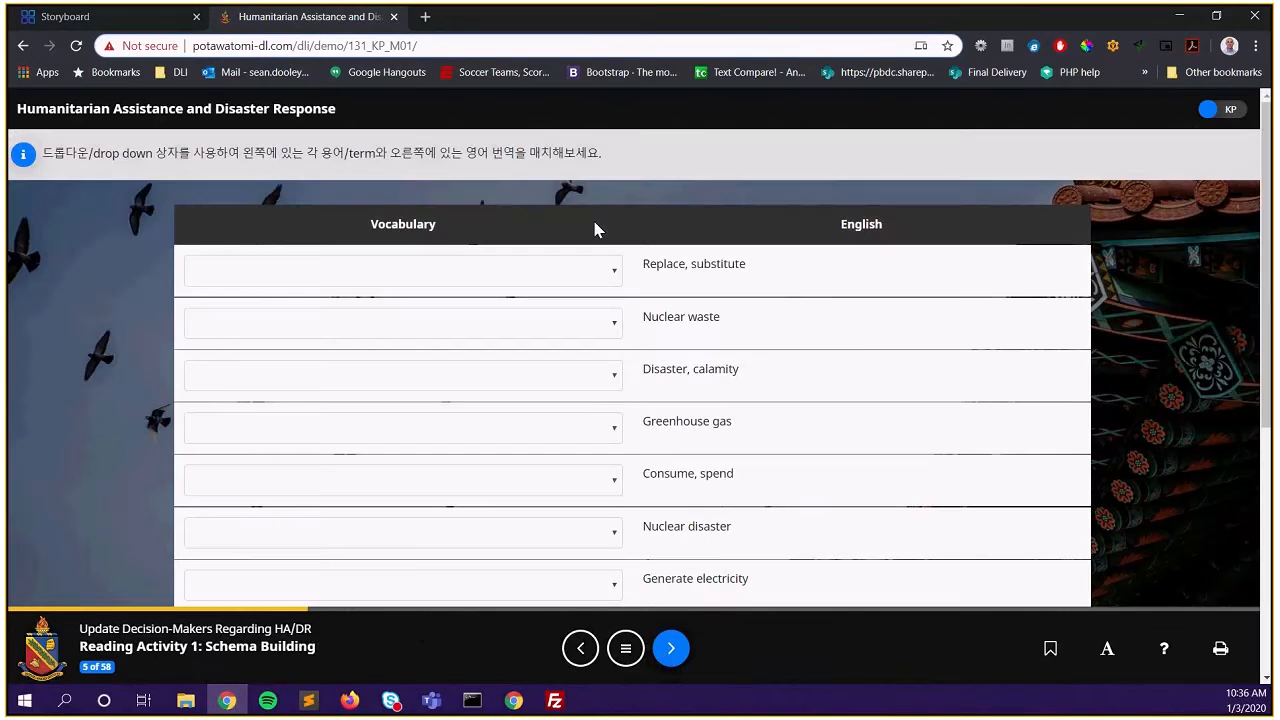
pyautogui.click(127, 24)
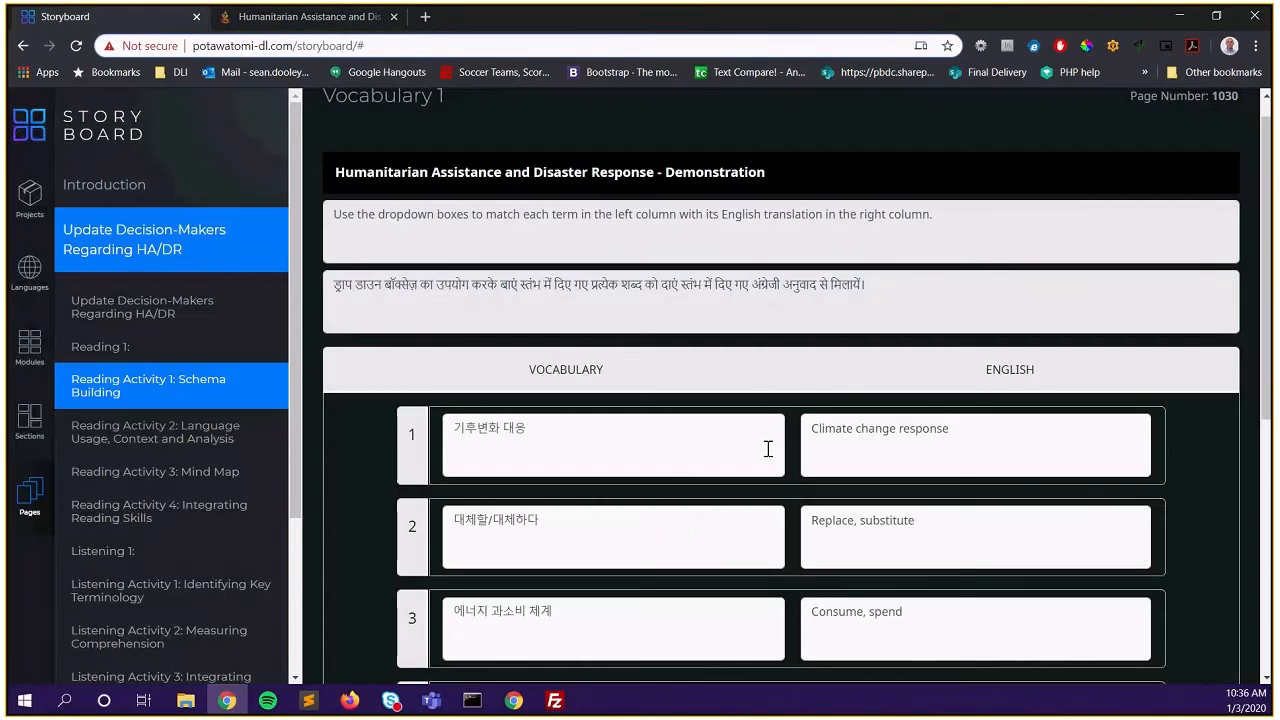
pyautogui.scroll(-5, 760, 430)
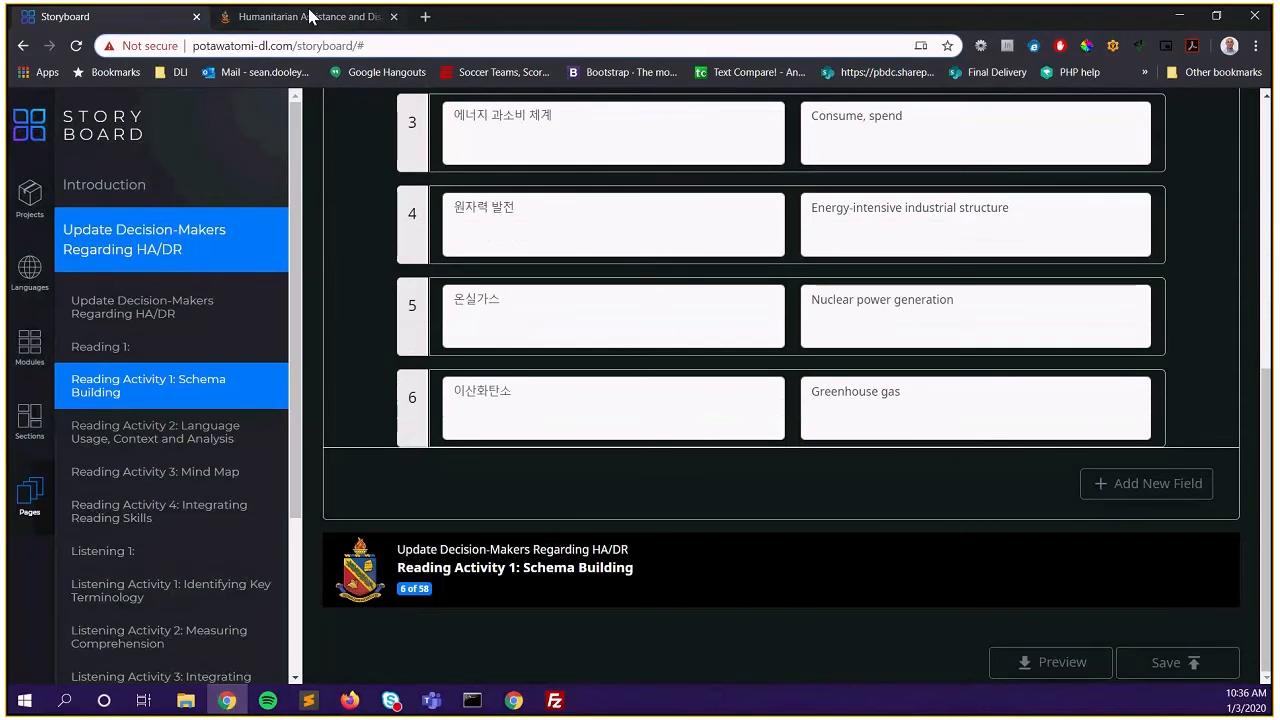
pyautogui.scroll(-3, 563, 302)
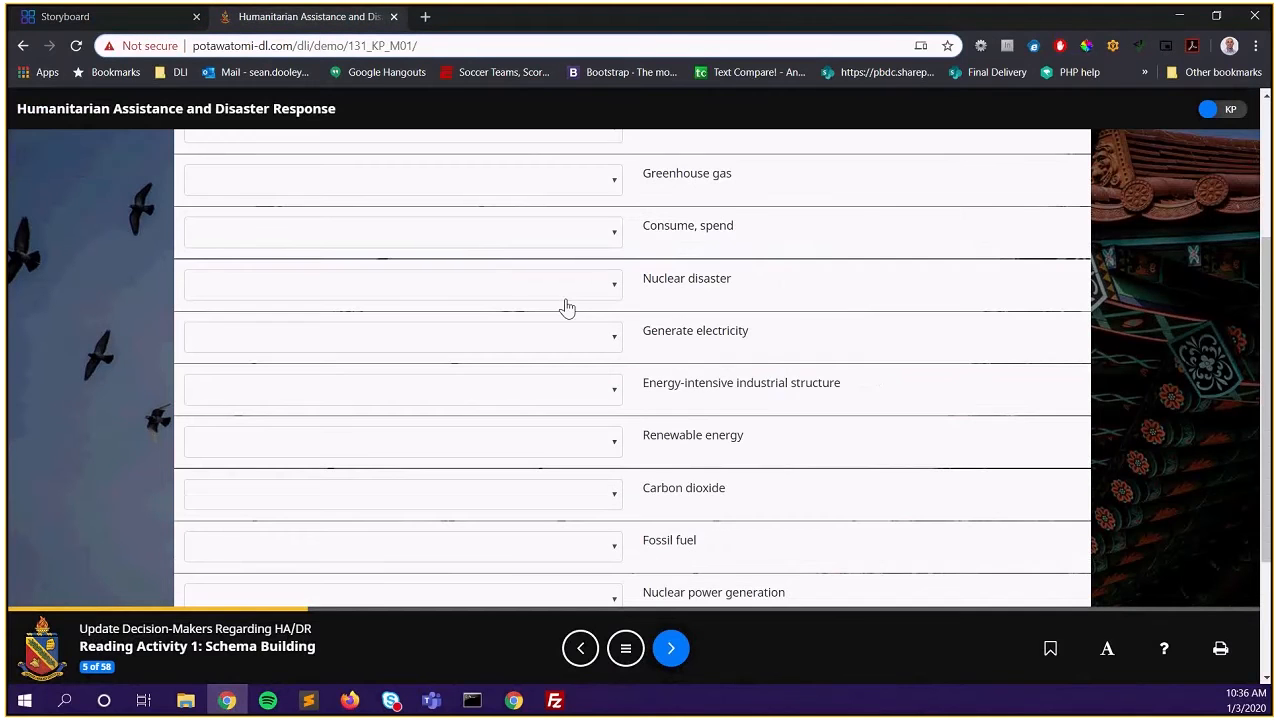
pyautogui.scroll(3, 565, 306)
pyautogui.click(141, 25)
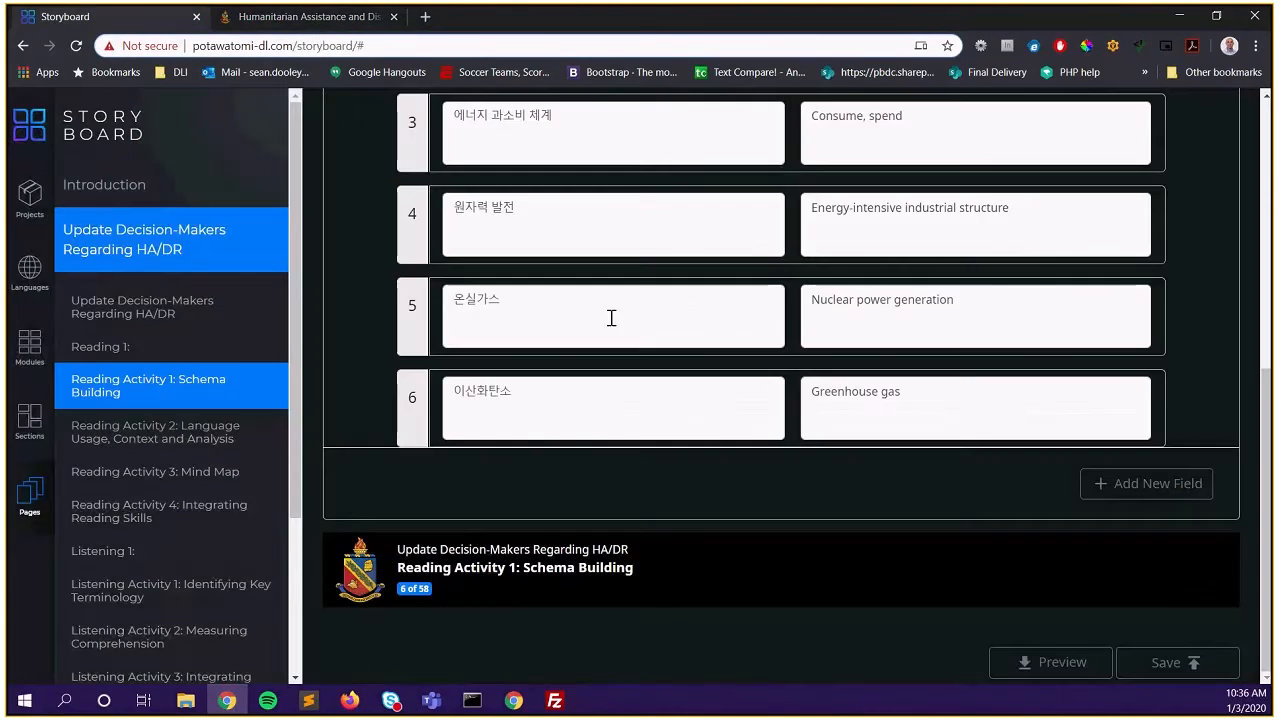
pyautogui.scroll(3, 543, 209)
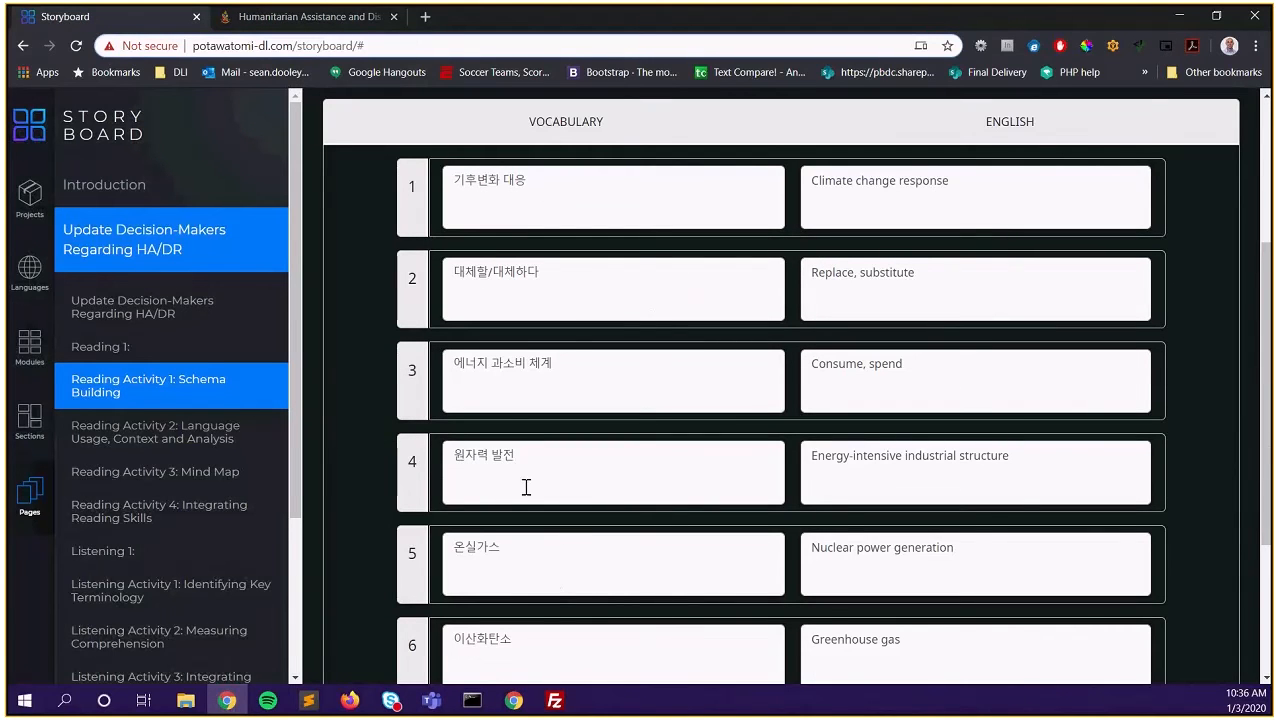
pyautogui.moveTo(318, 18)
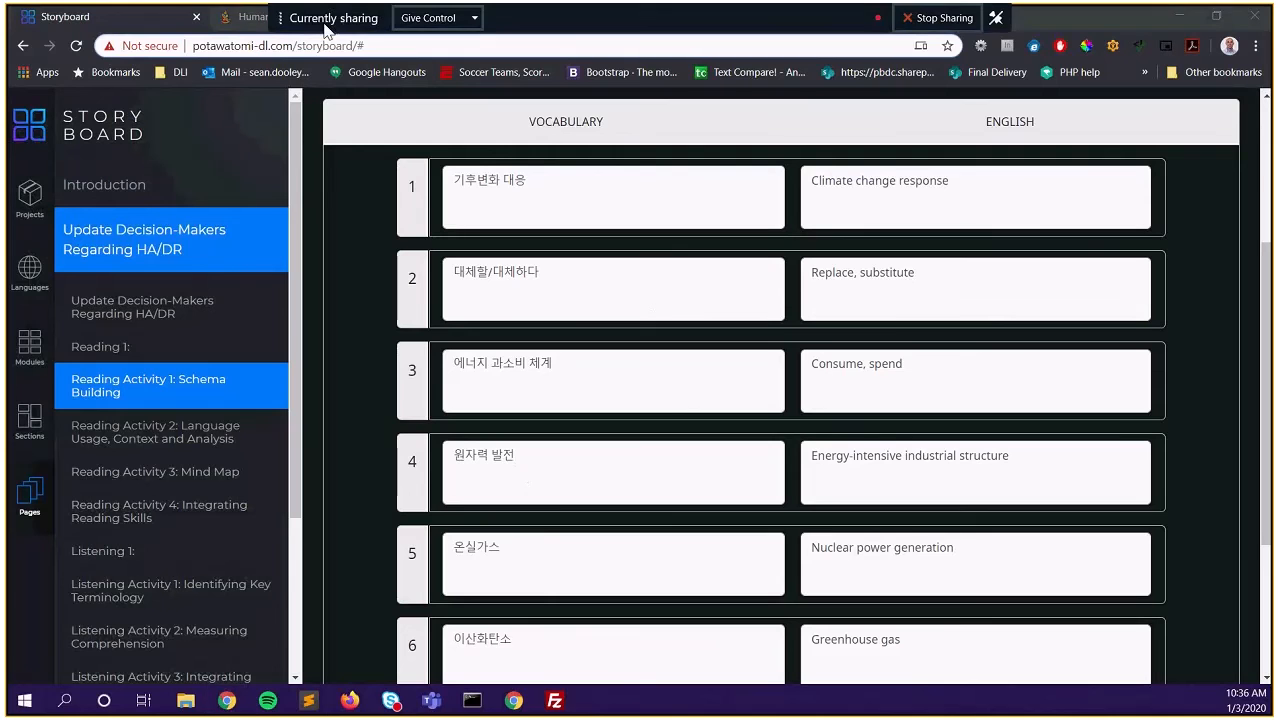
pyautogui.click(259, 24)
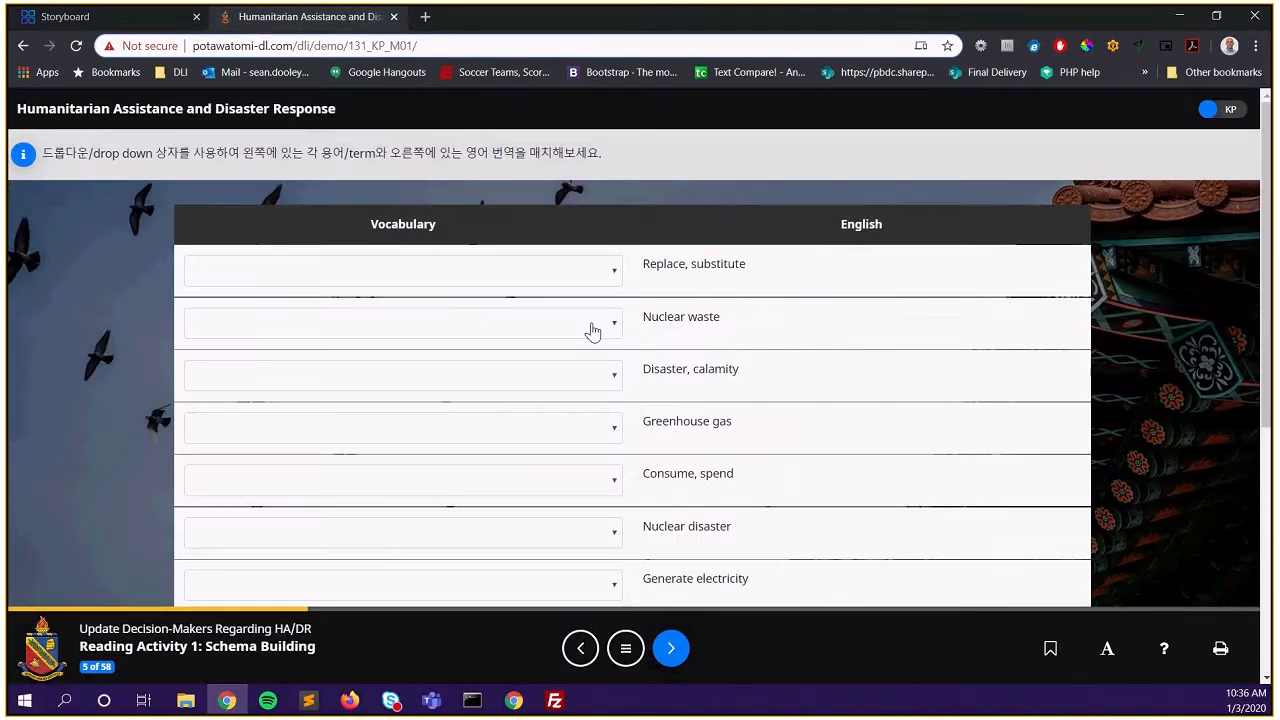
pyautogui.click(592, 270)
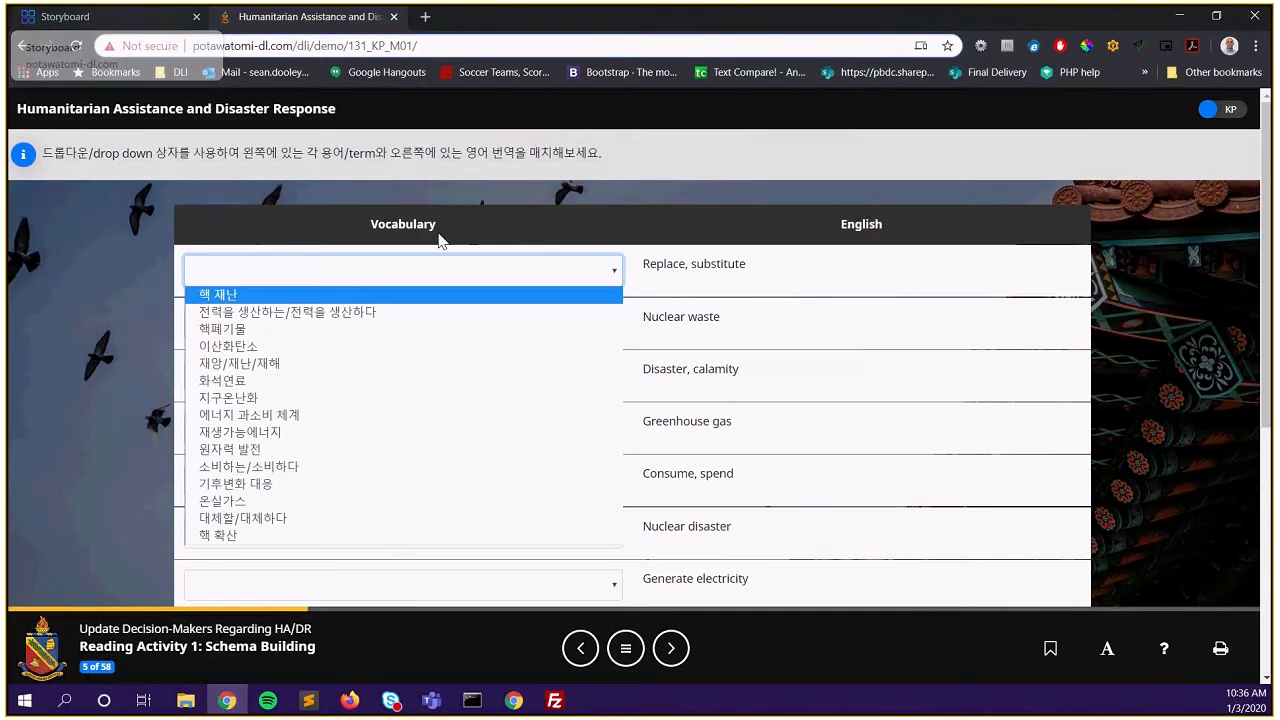
pyautogui.click(68, 17)
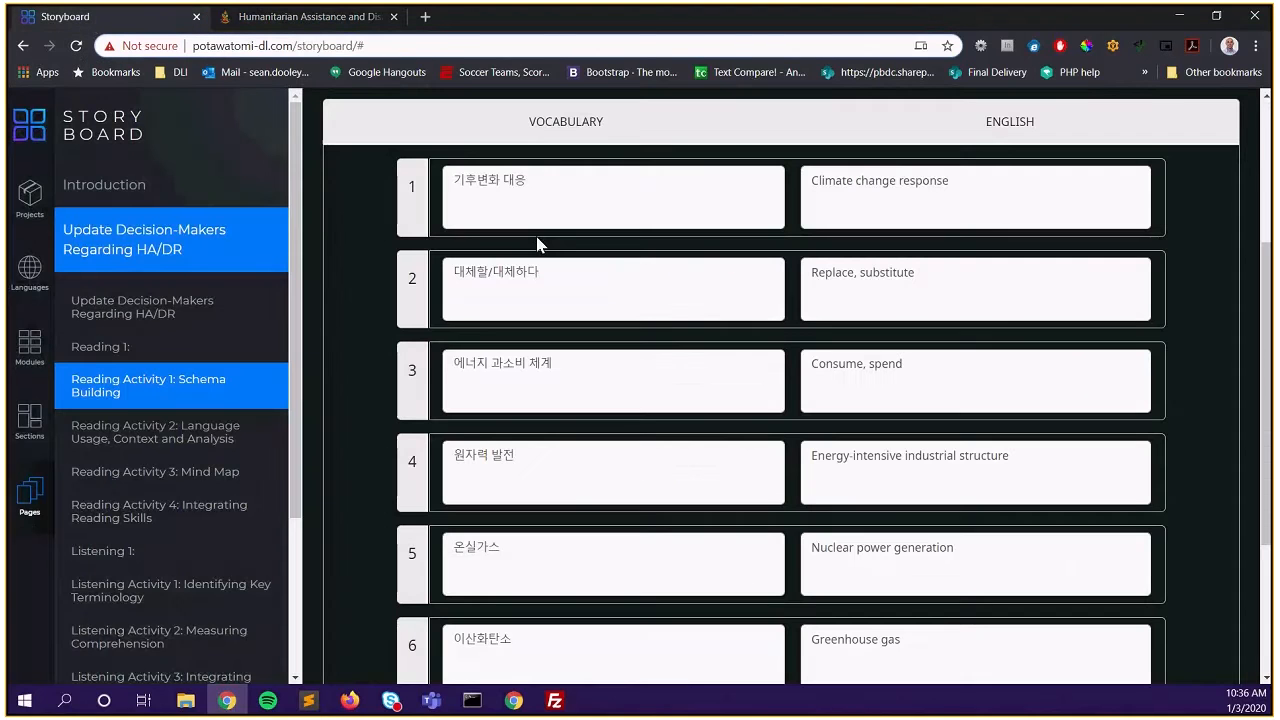
pyautogui.click(310, 17)
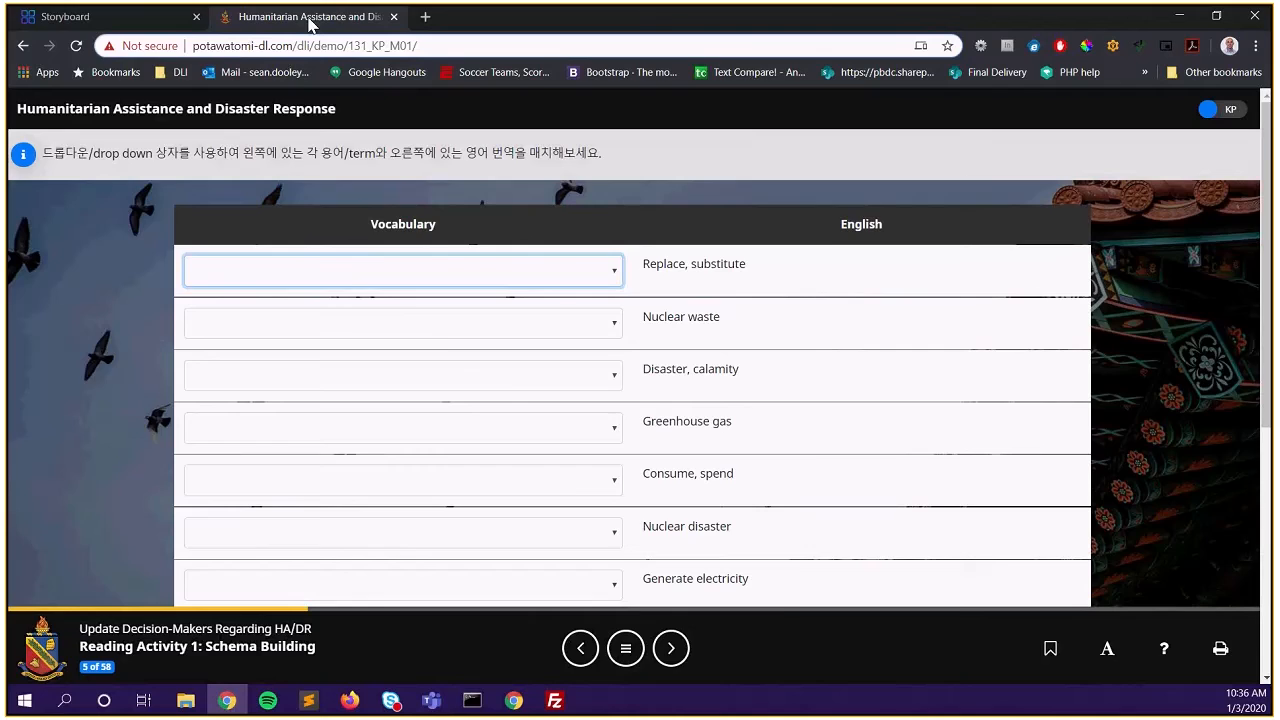
pyautogui.click(101, 24)
pyautogui.scroll(-3, 723, 334)
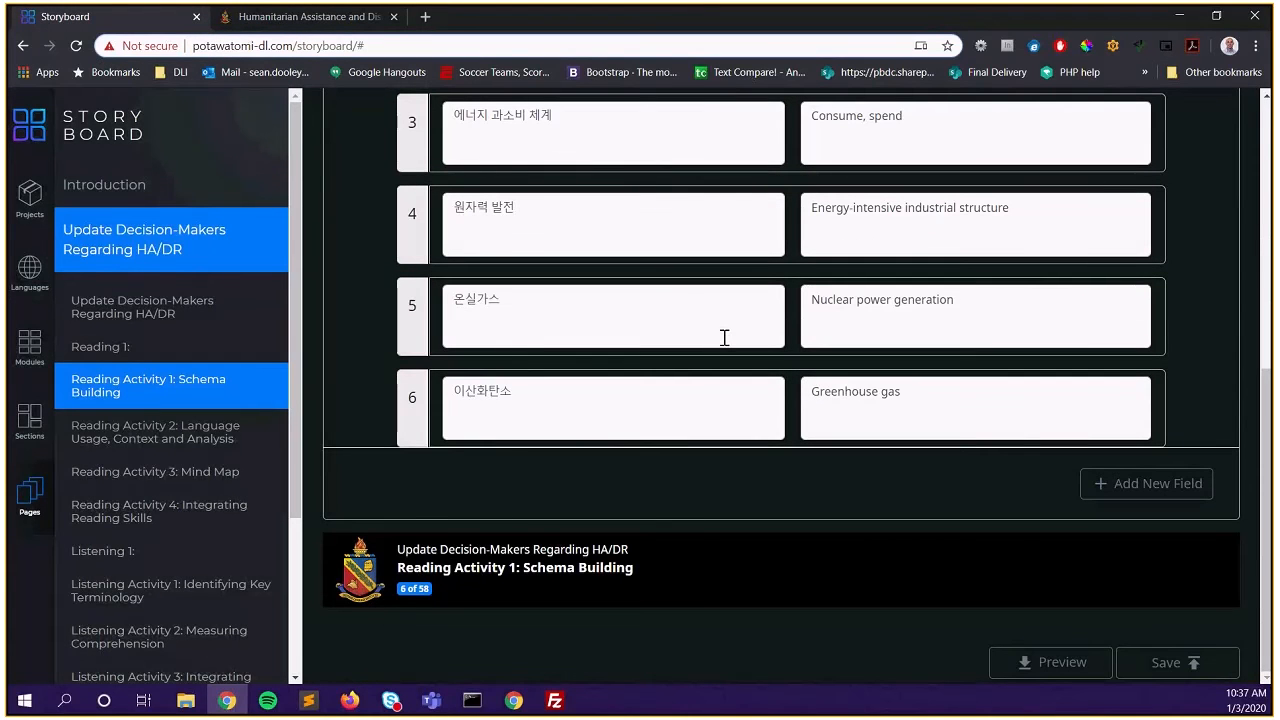
pyautogui.click(318, 28)
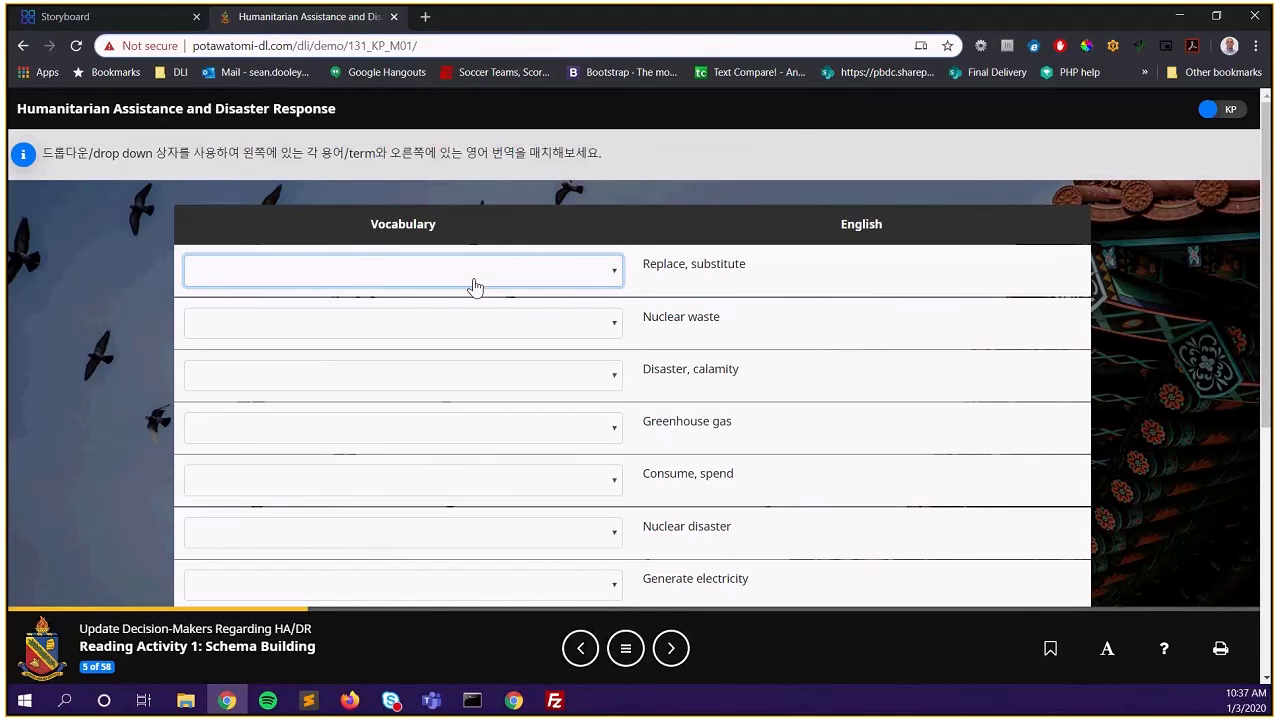
pyautogui.click(96, 20)
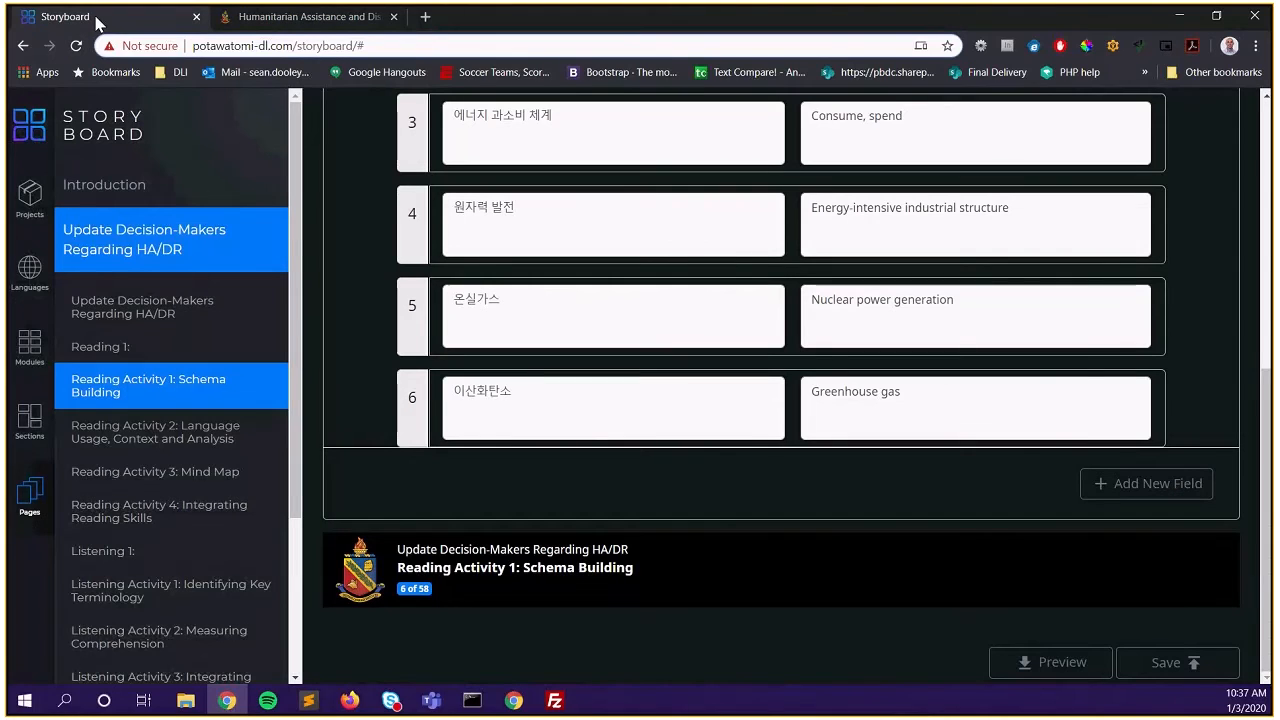
# Open the Reading Activity 2 page, then bring up the demo course's multiple-choice reading activity
pyautogui.click(202, 440)
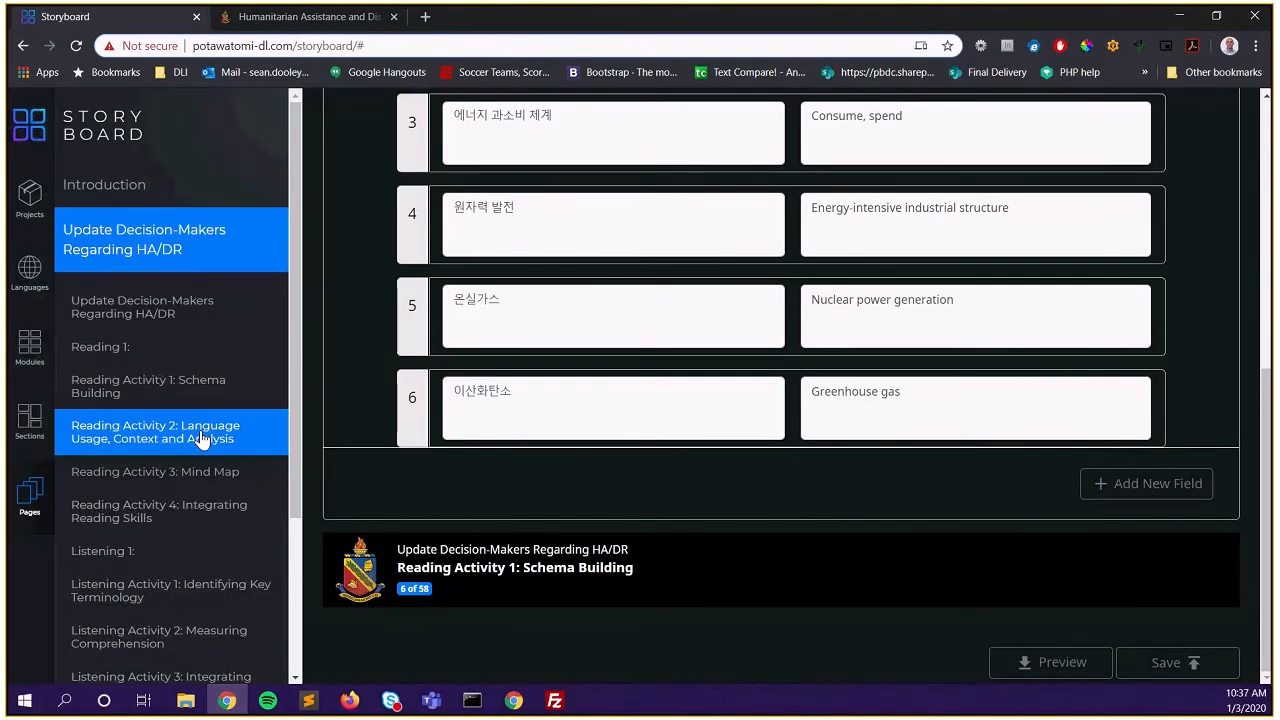
pyautogui.scroll(4, 800, 487)
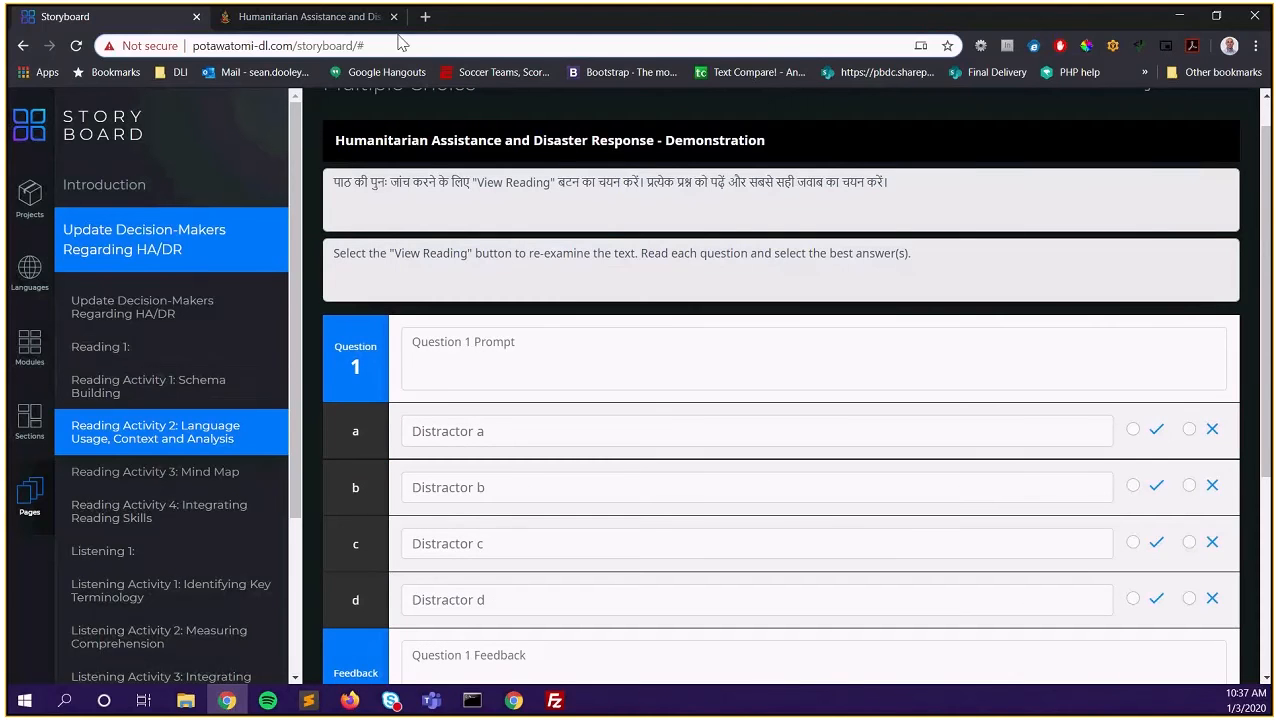
pyautogui.click(281, 25)
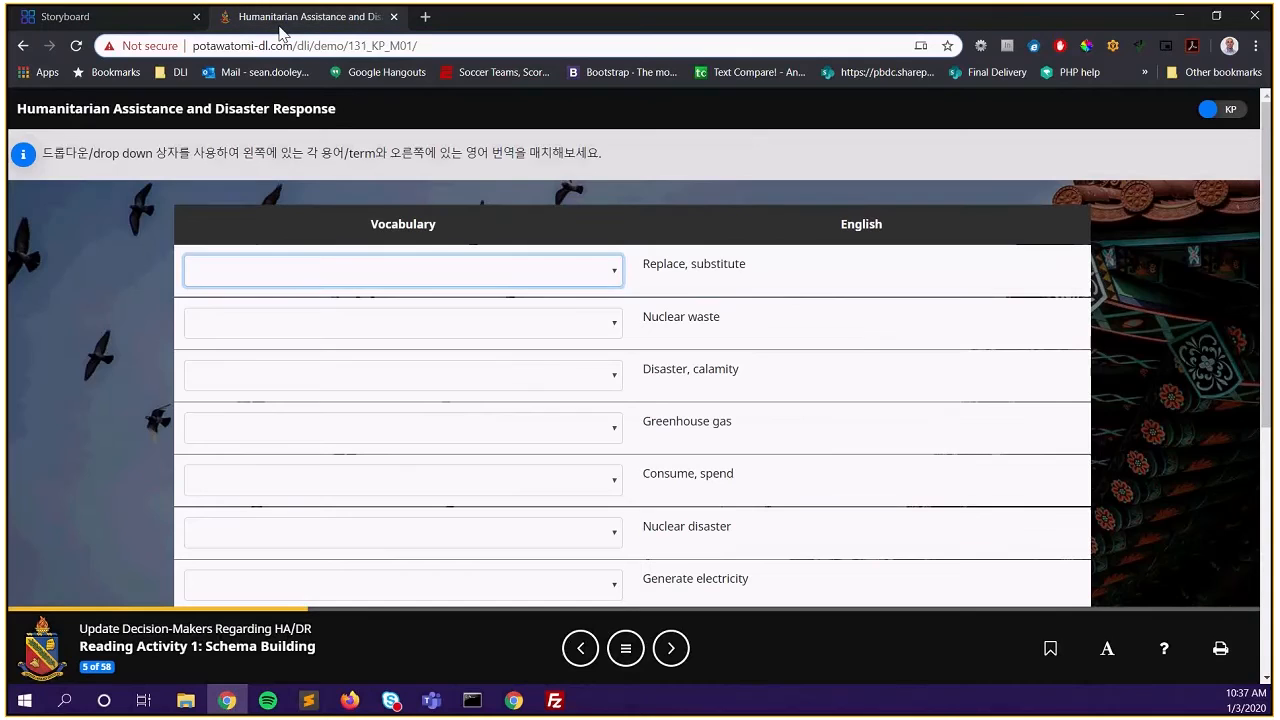
pyautogui.click(670, 650)
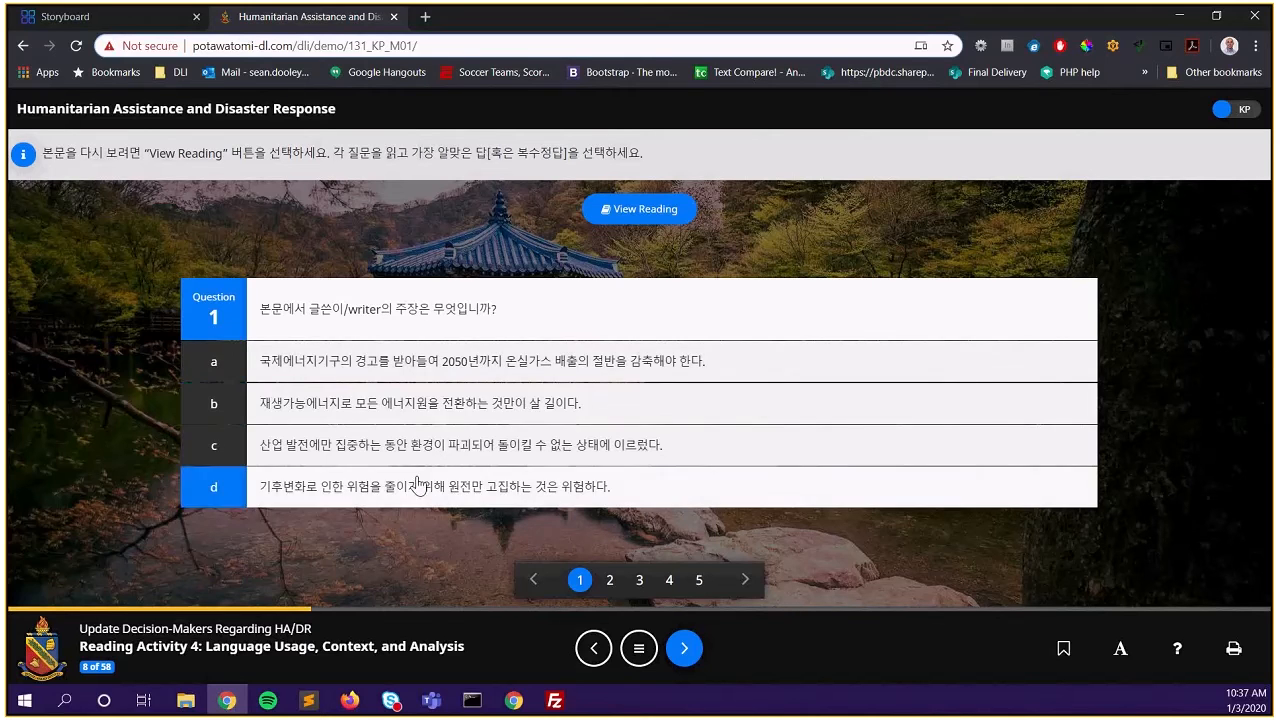
# Try answers a through d in the demo question to reveal its feedback, then return to Storyboard
pyautogui.click(424, 366)
pyautogui.click(418, 403)
pyautogui.click(411, 445)
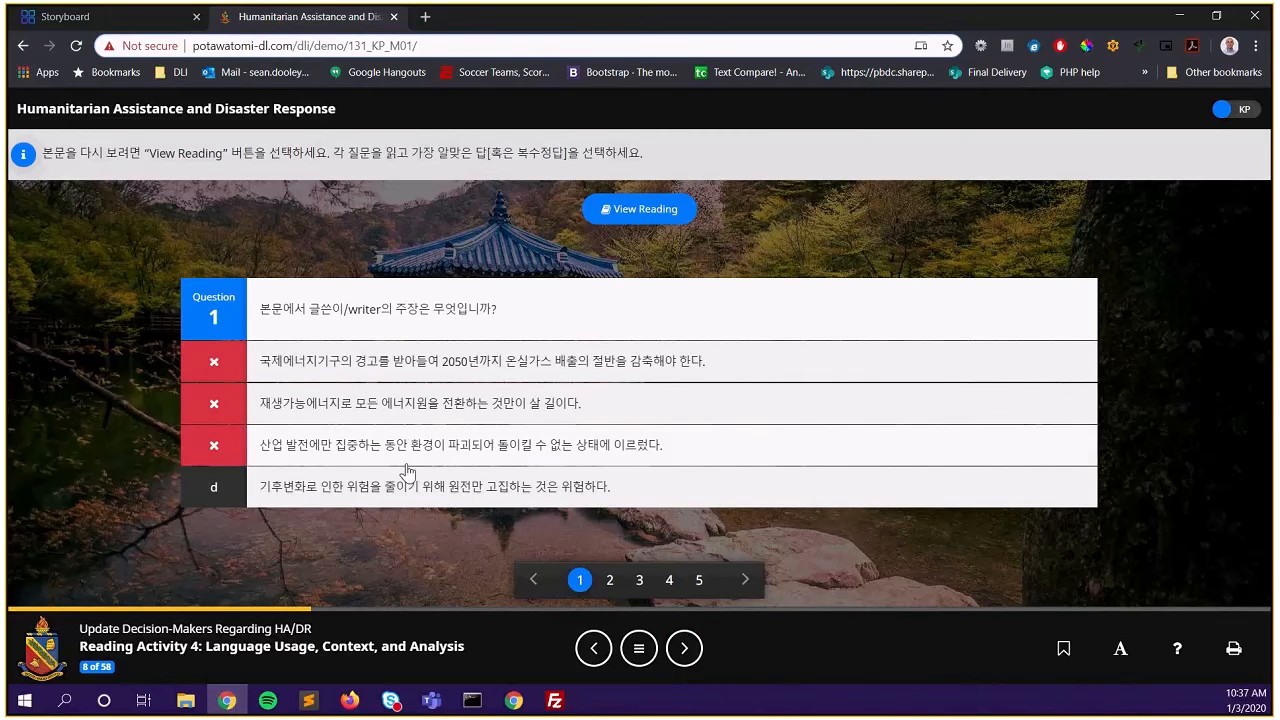
pyautogui.click(406, 480)
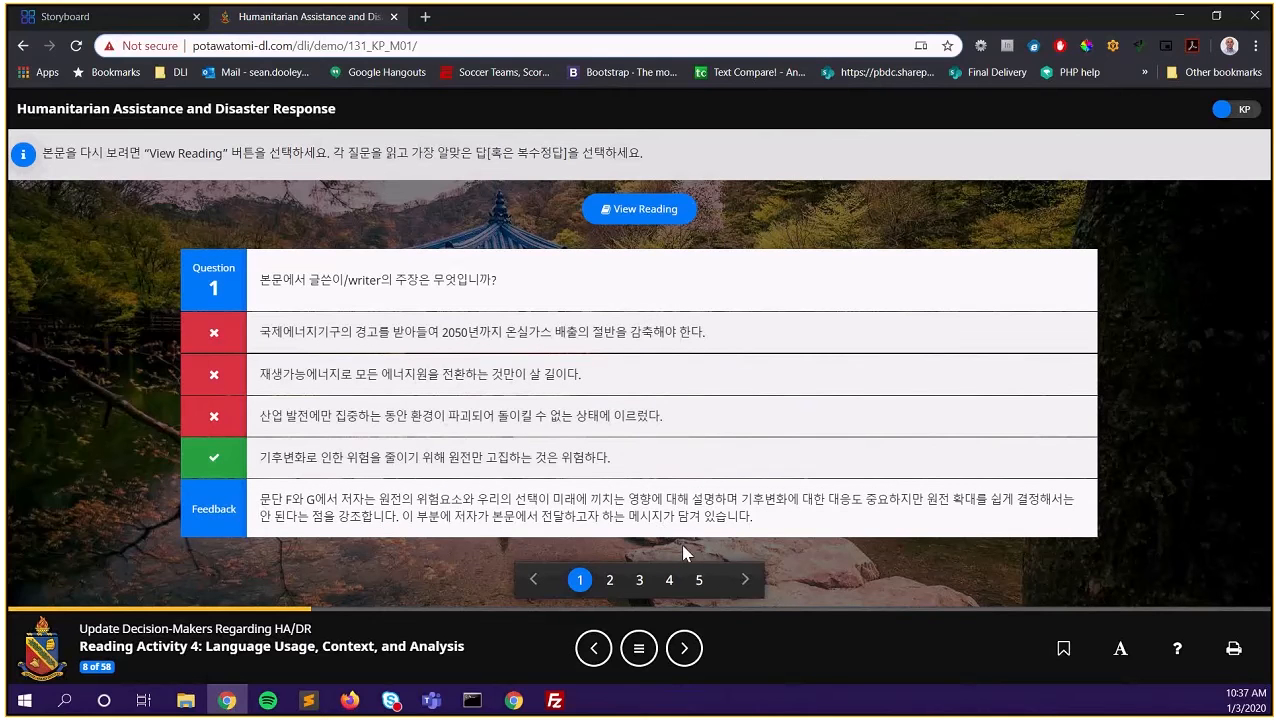
pyautogui.click(143, 31)
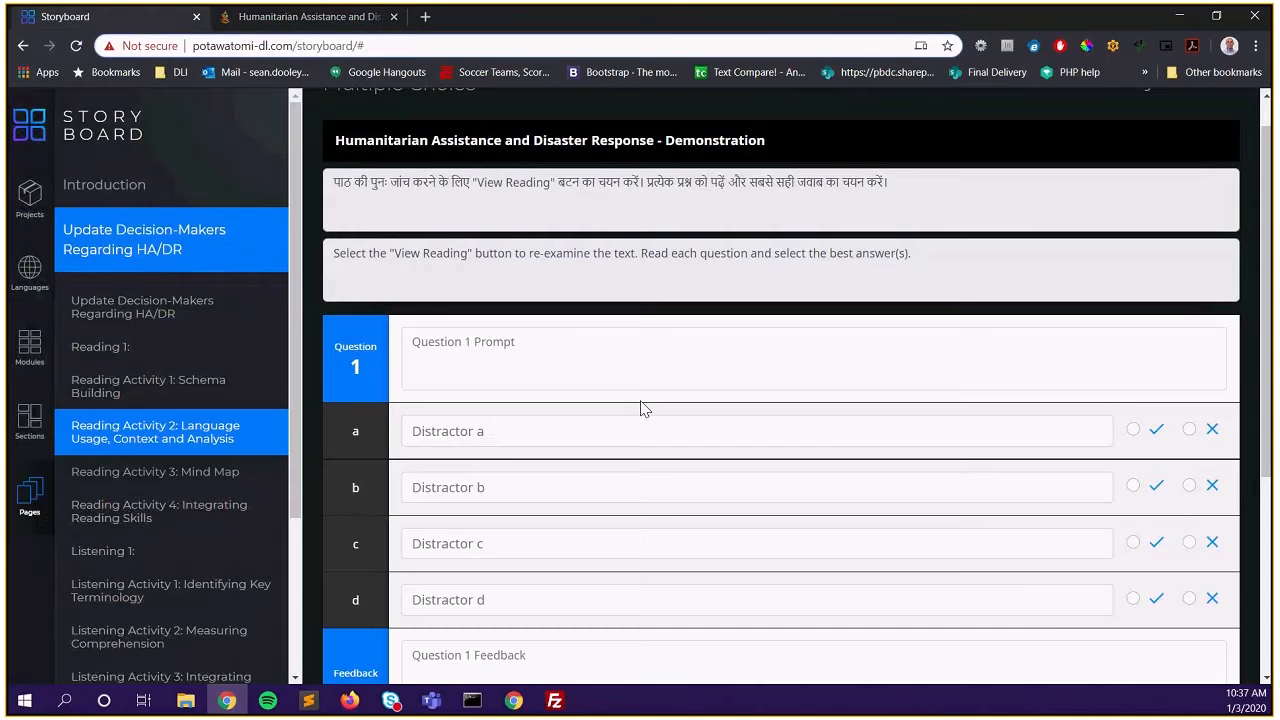
pyautogui.scroll(-3, 643, 420)
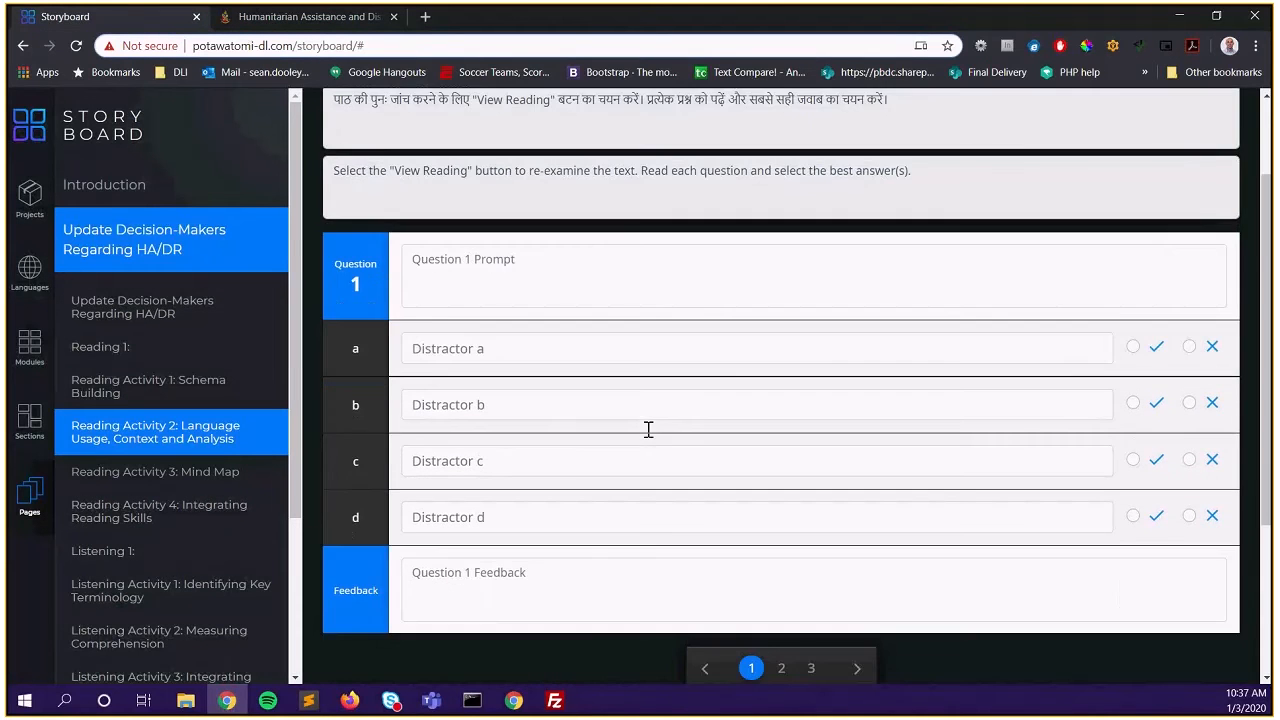
pyautogui.scroll(1, 786, 297)
pyautogui.click(509, 185)
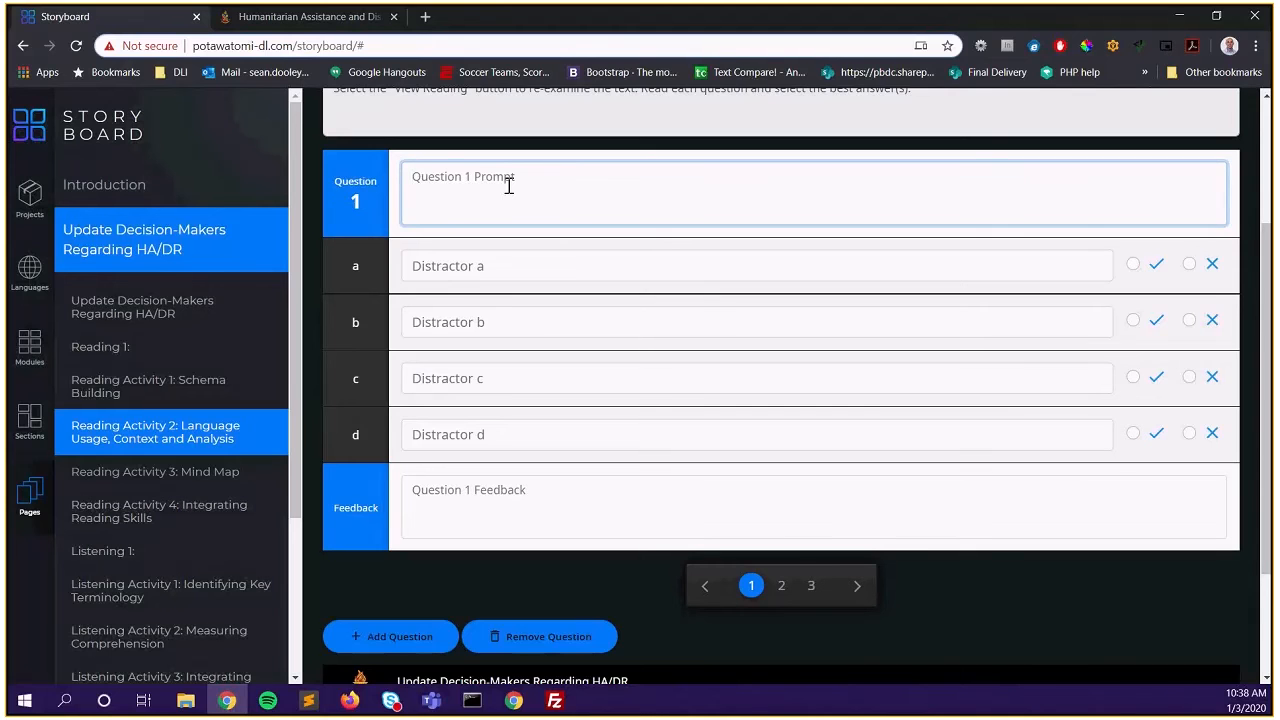
pyautogui.click(513, 255)
pyautogui.click(488, 323)
pyautogui.click(486, 377)
pyautogui.click(474, 444)
pyautogui.click(527, 269)
pyautogui.click(511, 333)
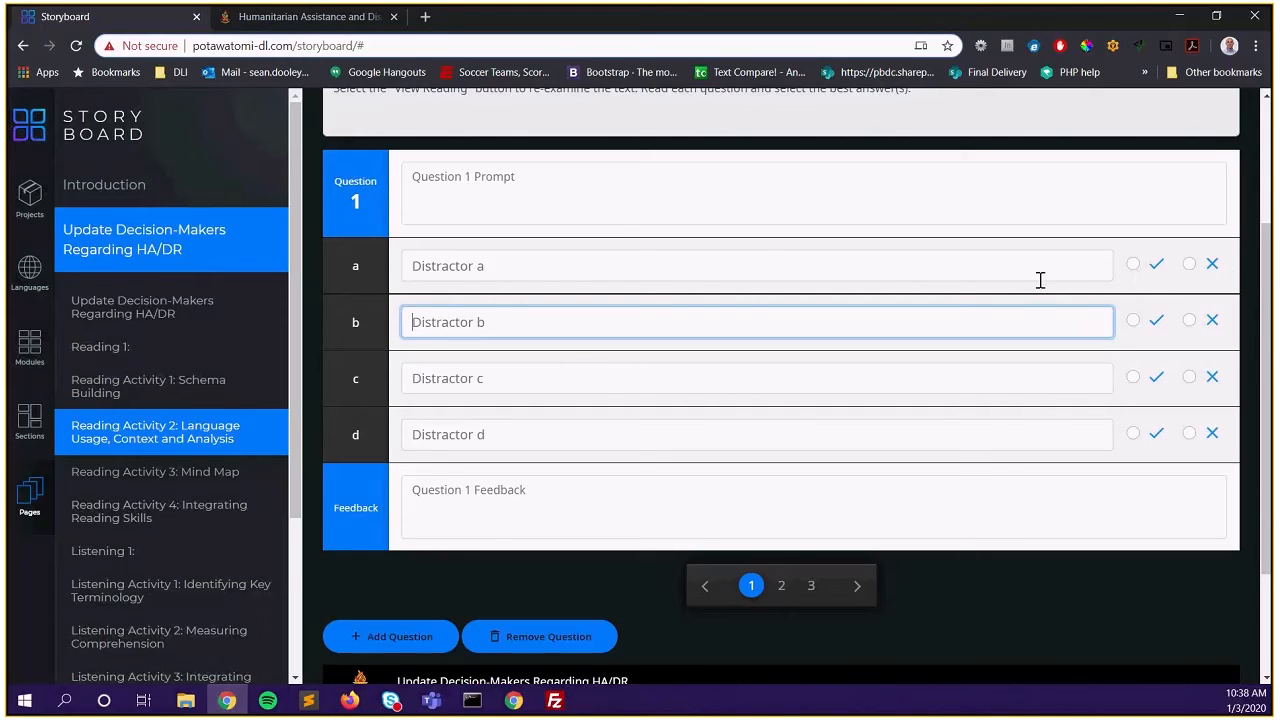
pyautogui.click(506, 492)
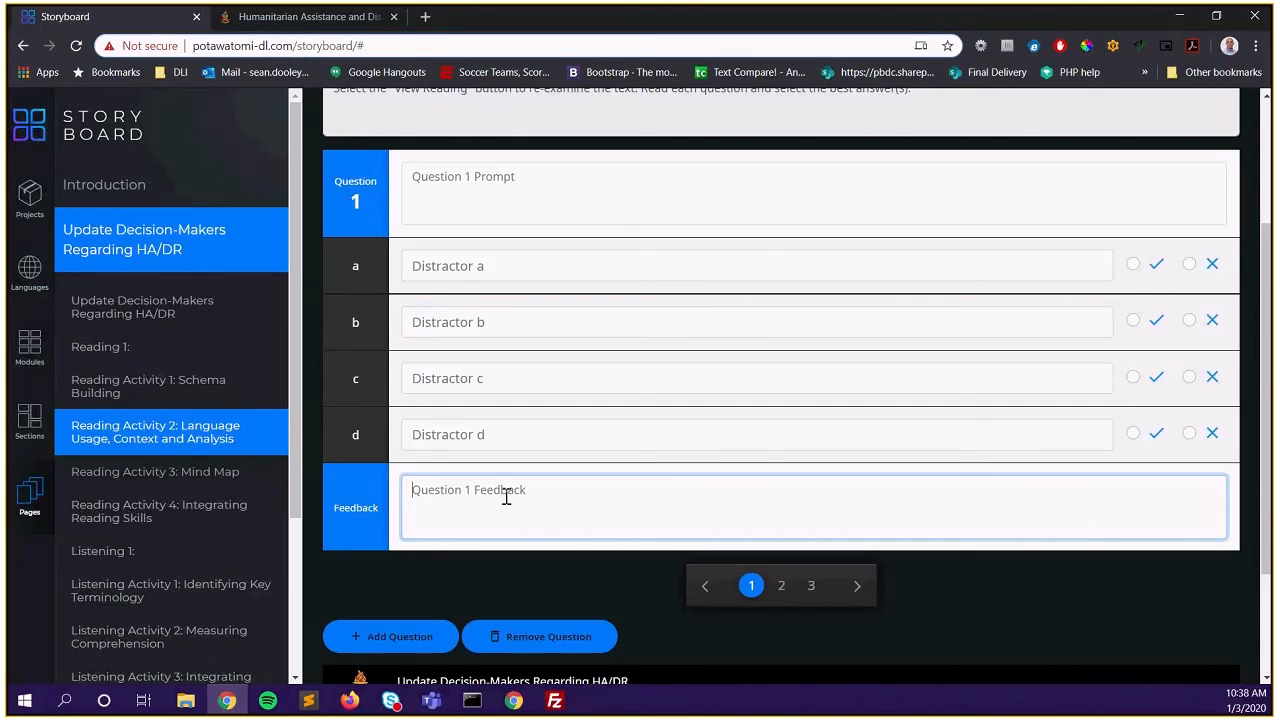
pyautogui.scroll(-2, 800, 460)
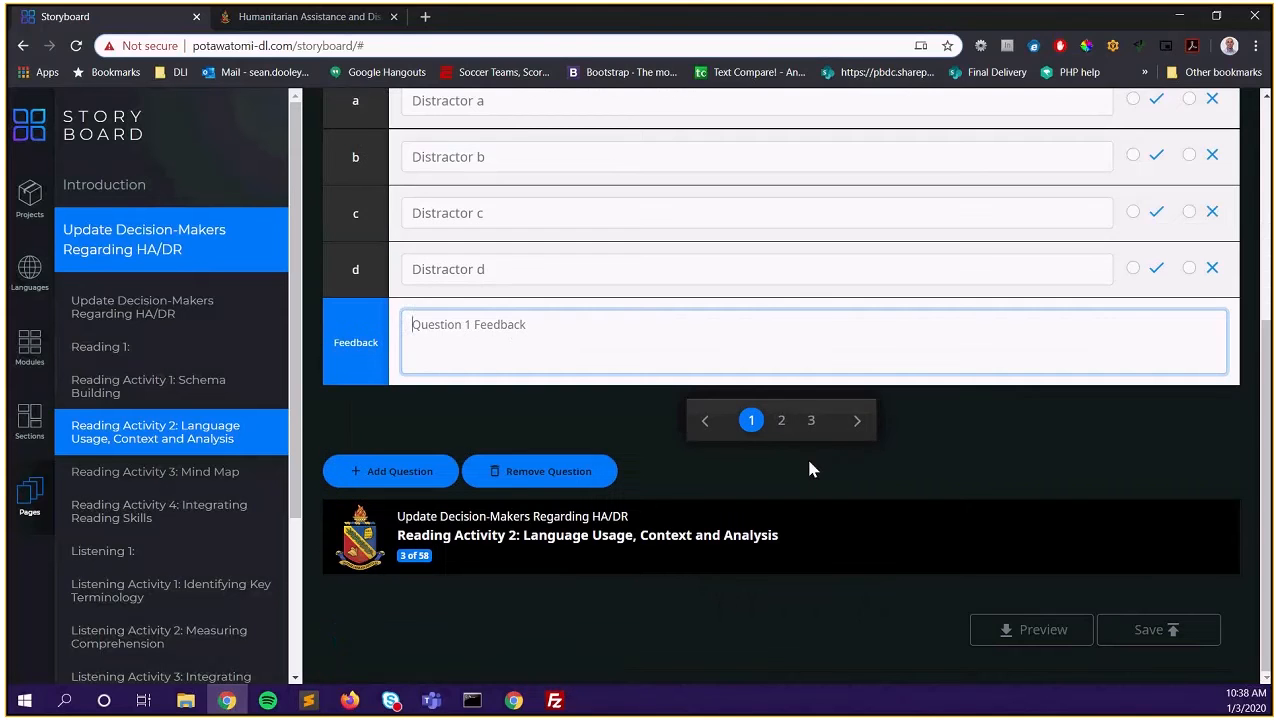
pyautogui.click(781, 421)
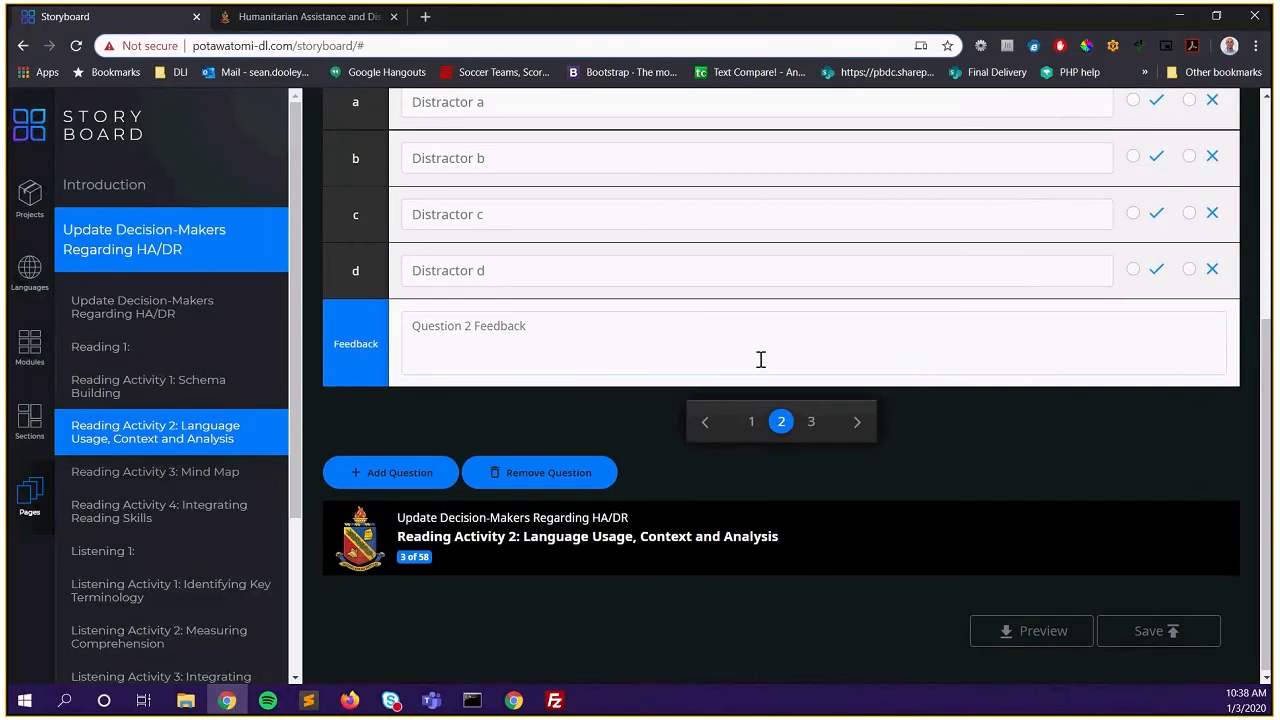
pyautogui.scroll(2, 760, 357)
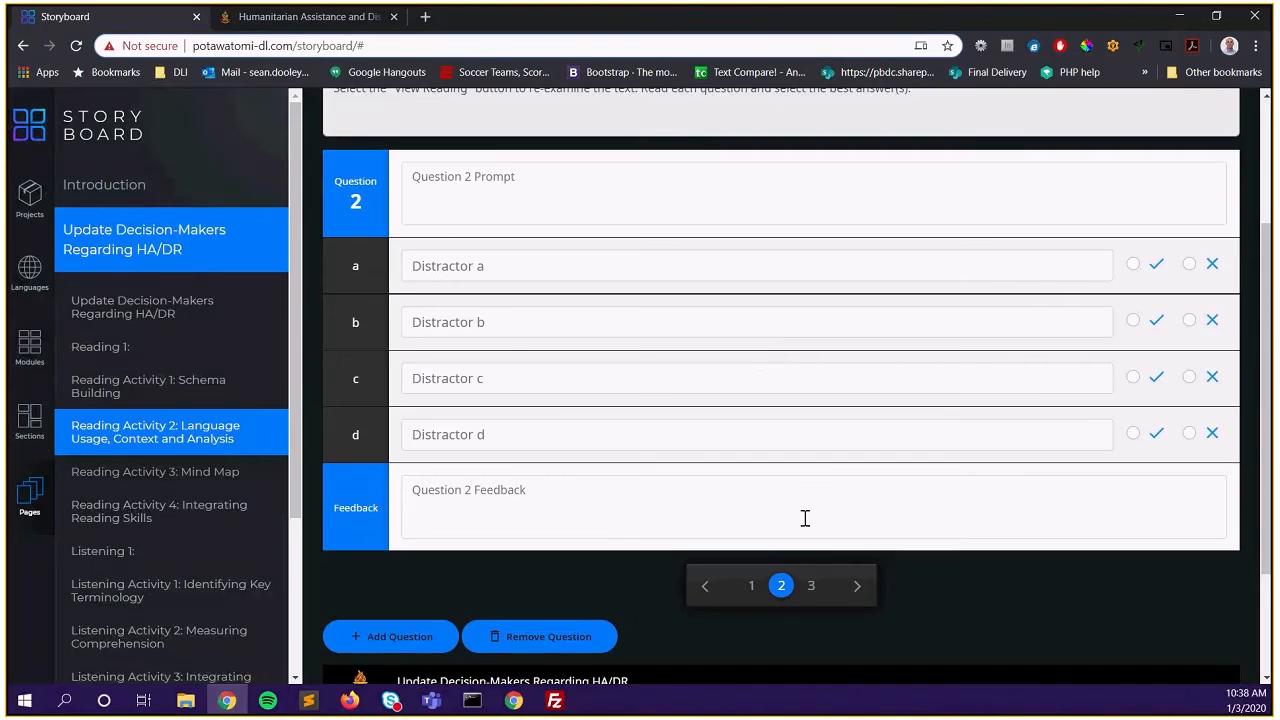
pyautogui.click(811, 586)
pyautogui.click(752, 587)
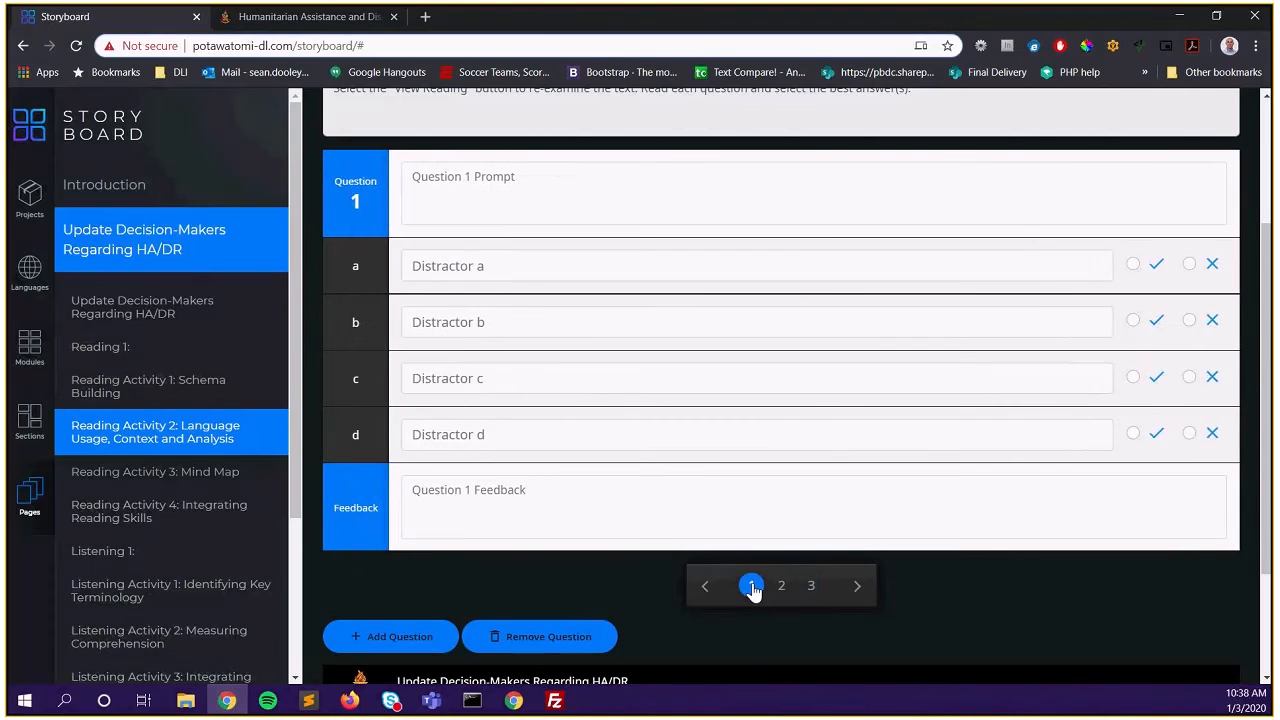
pyautogui.click(857, 584)
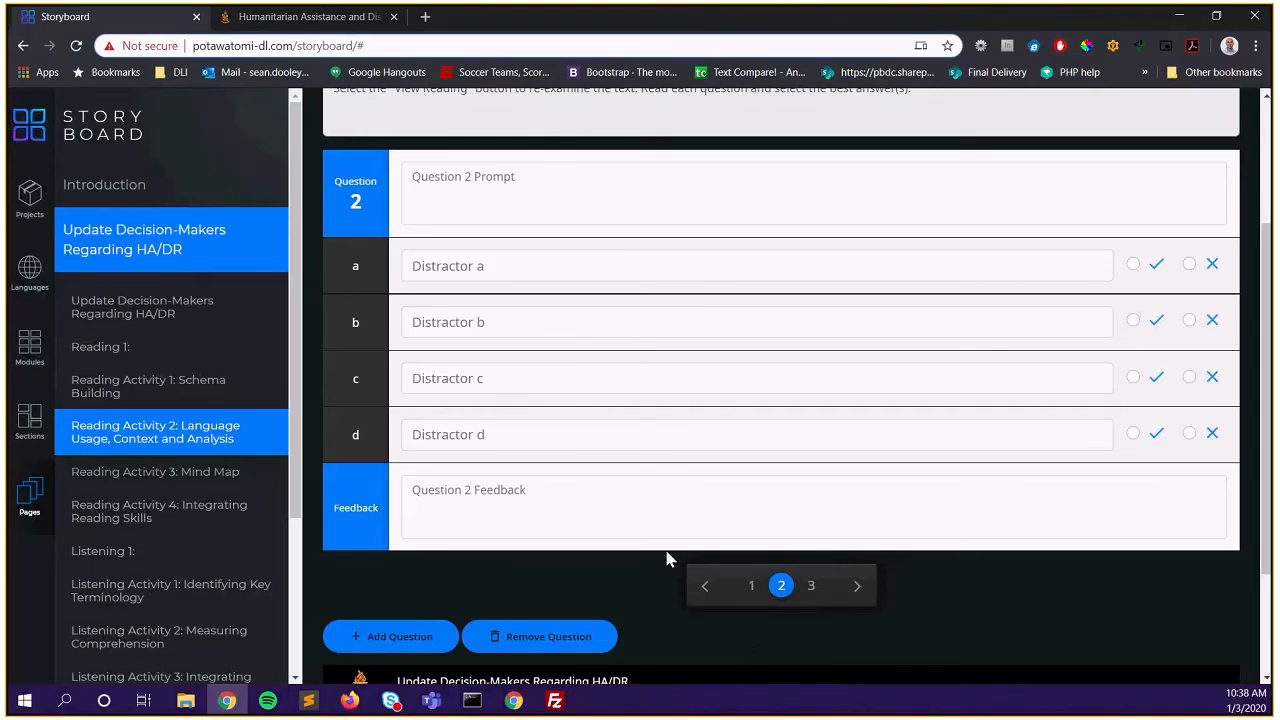
pyautogui.click(752, 588)
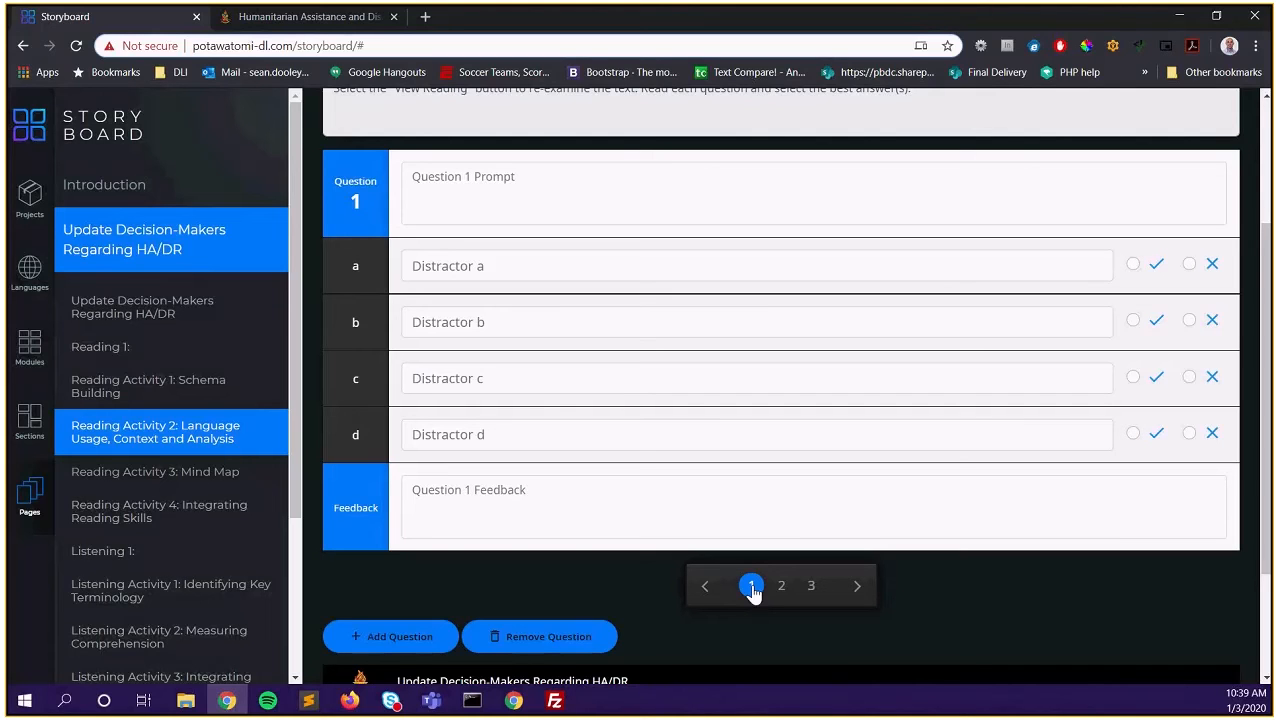
# Paste the Korean prompt and answer a into Question 1, marking a correct
pyautogui.click(537, 200)
pyautogui.write('본문에서 글쓴이/writer의 주장은 무엇입니까?')
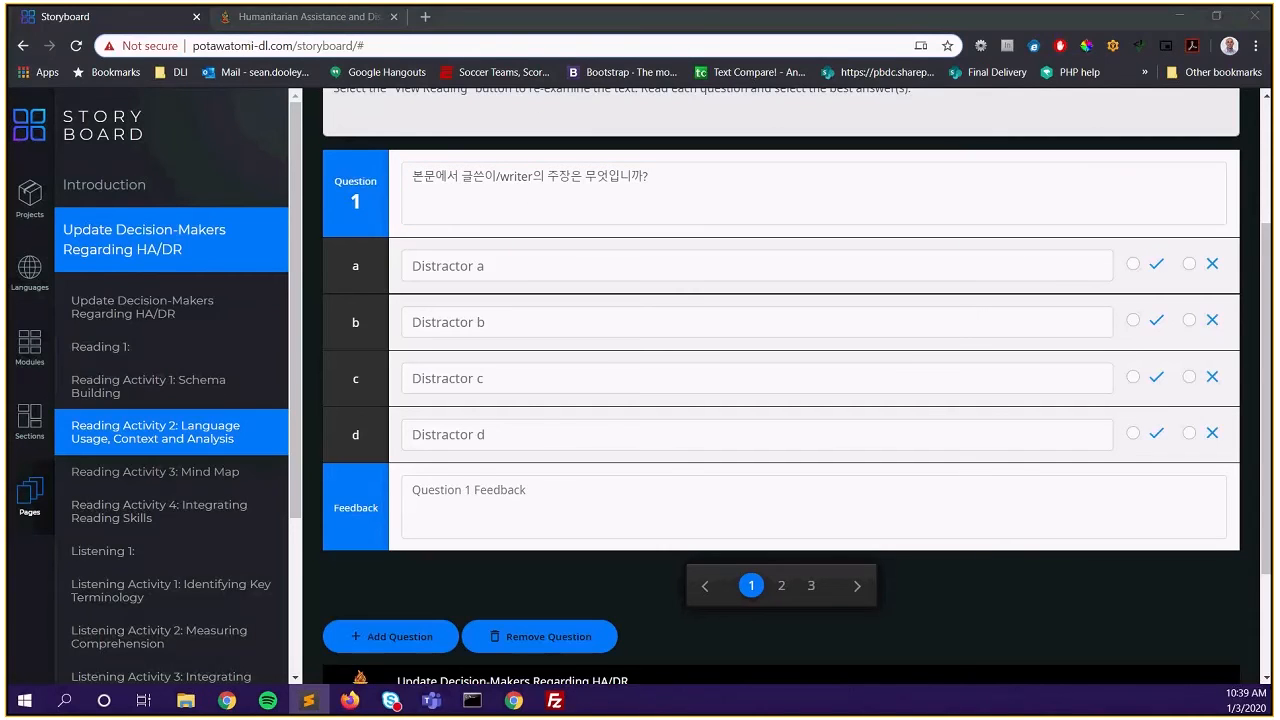
pyautogui.click(513, 266)
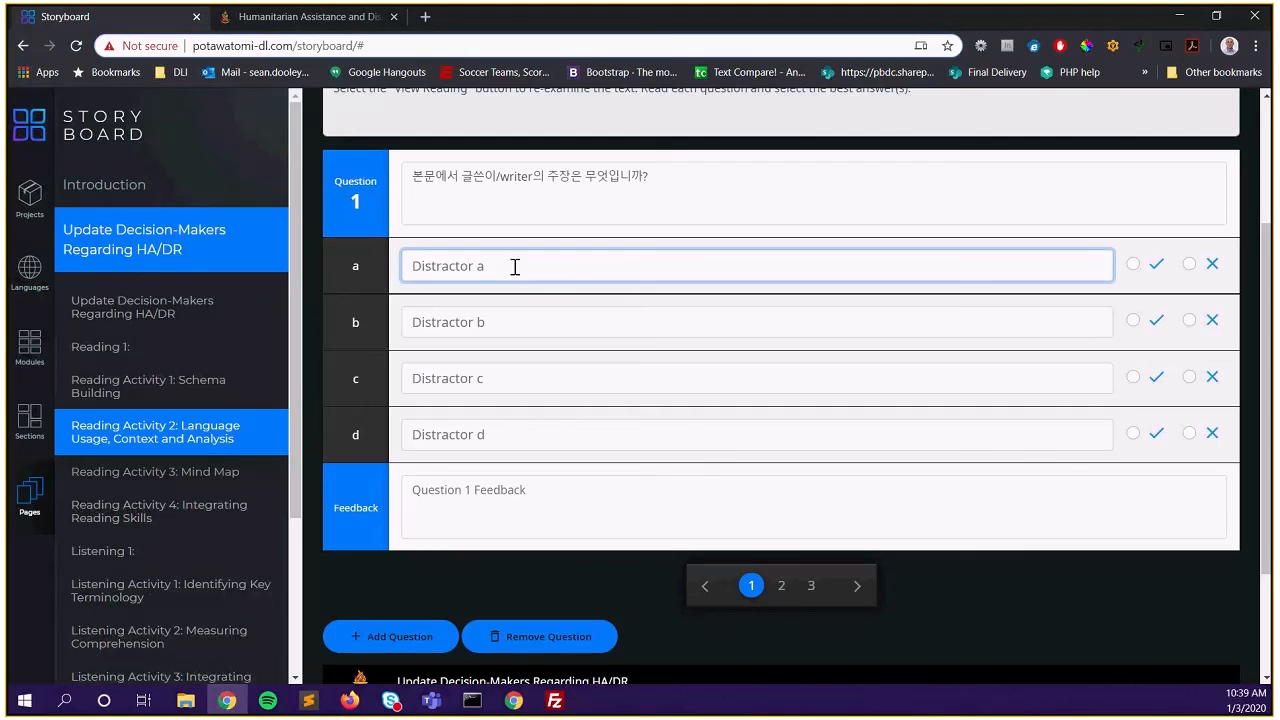
pyautogui.write('기후변화로 인한 위험을 줄이기 위해 원전만 고집하는 것은 위험하다.')
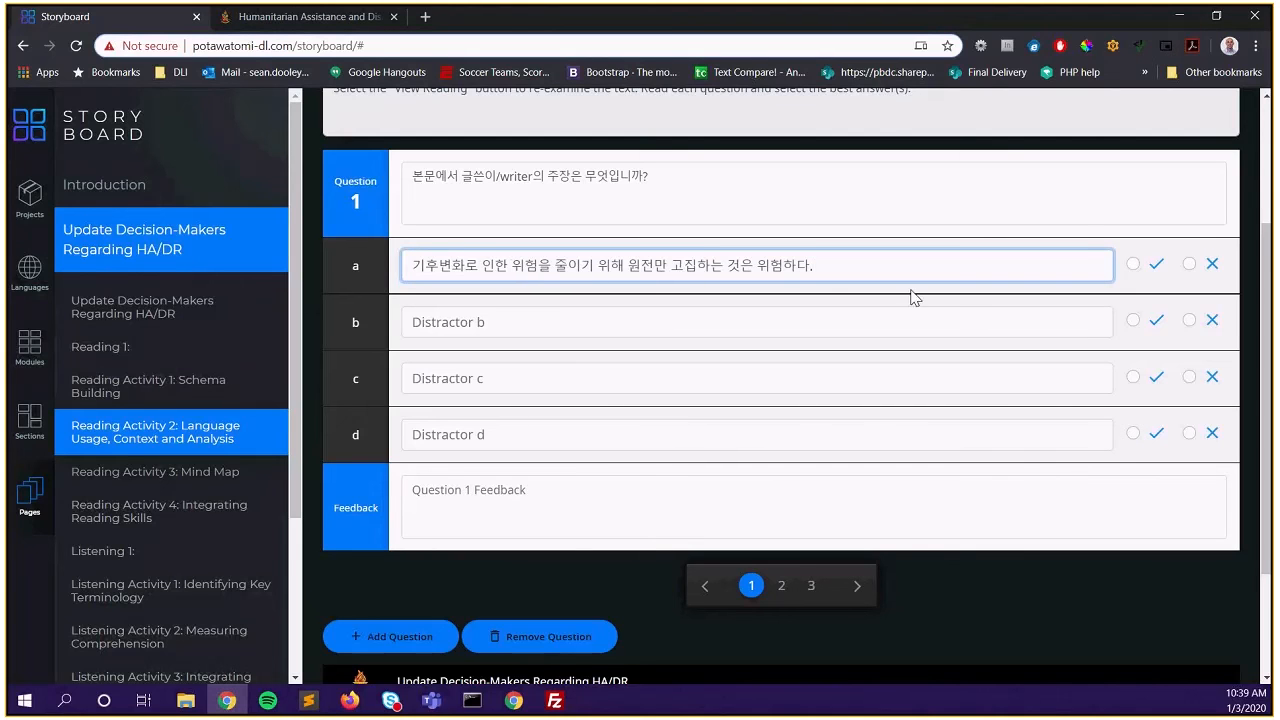
pyautogui.click(1134, 266)
pyautogui.click(1134, 266)
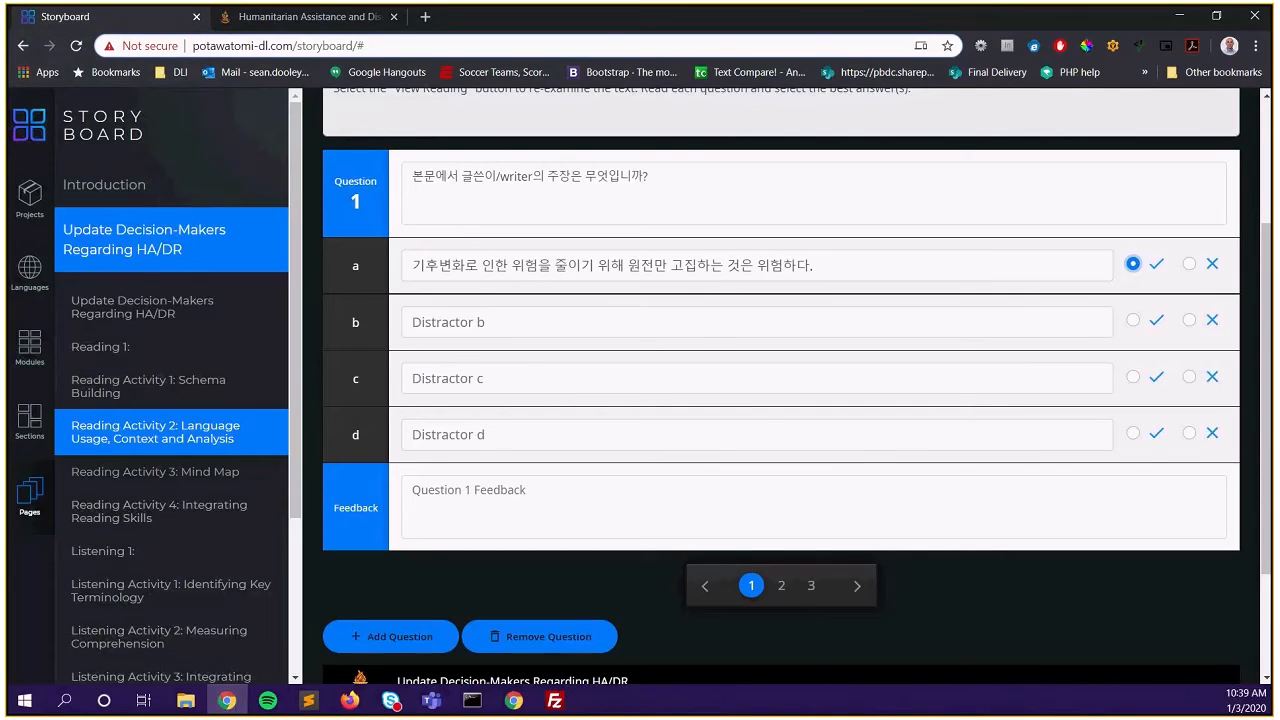
# Paste Korean answers b, c and d, marking each one incorrect
pyautogui.hotkey('alt', 'Tab')
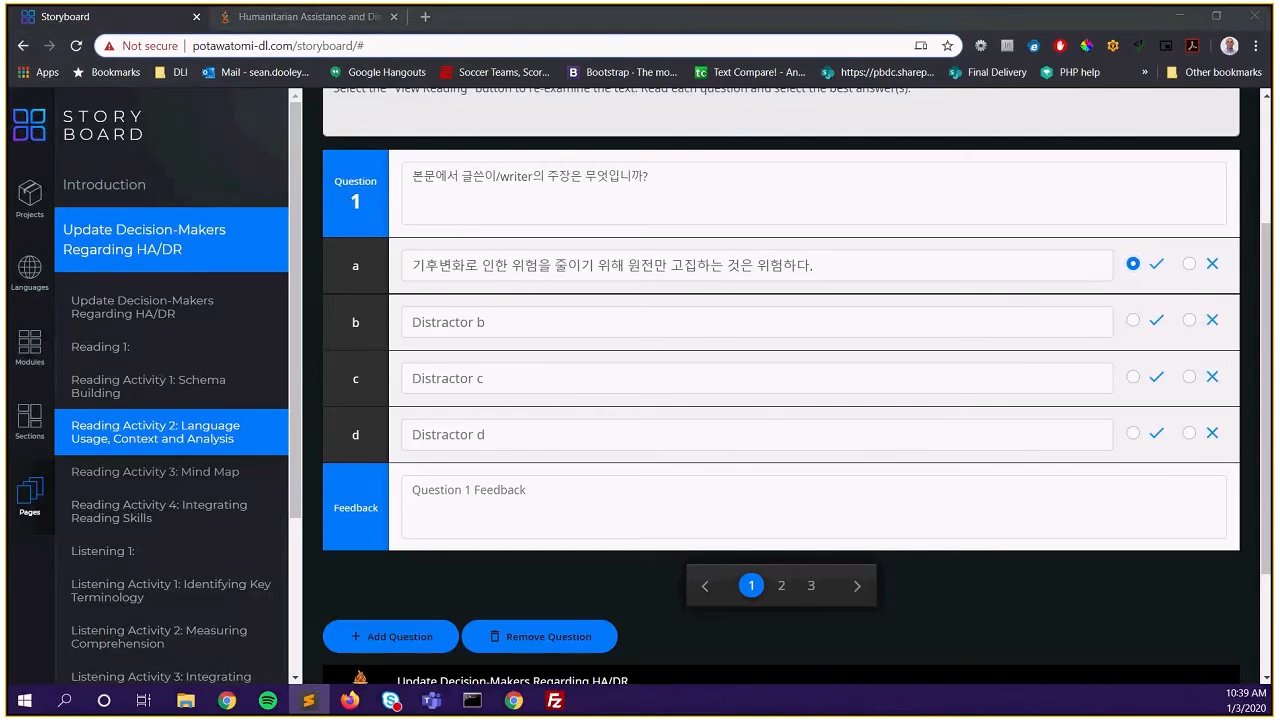
pyautogui.click(527, 315)
pyautogui.write('산업 발전에만 집중하는 동안 환경이 파괴되어 돌이킬 수 없는 상태에 이르렀다.')
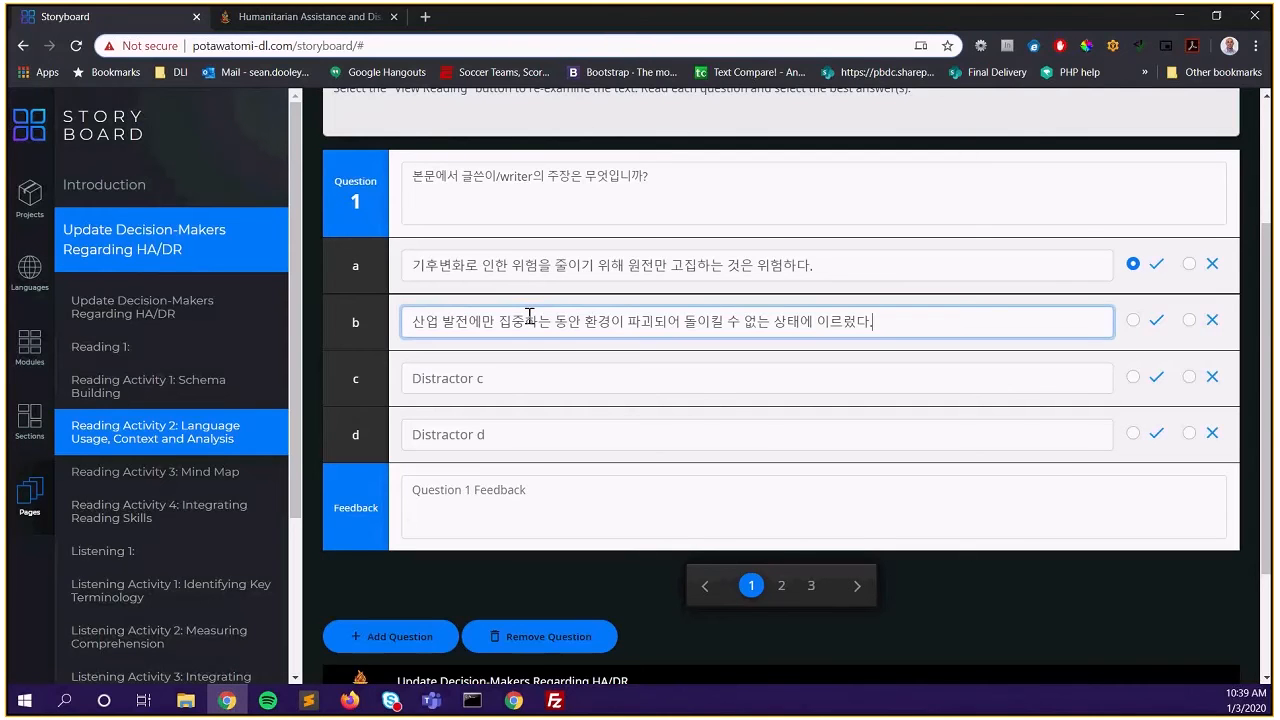
pyautogui.click(1189, 320)
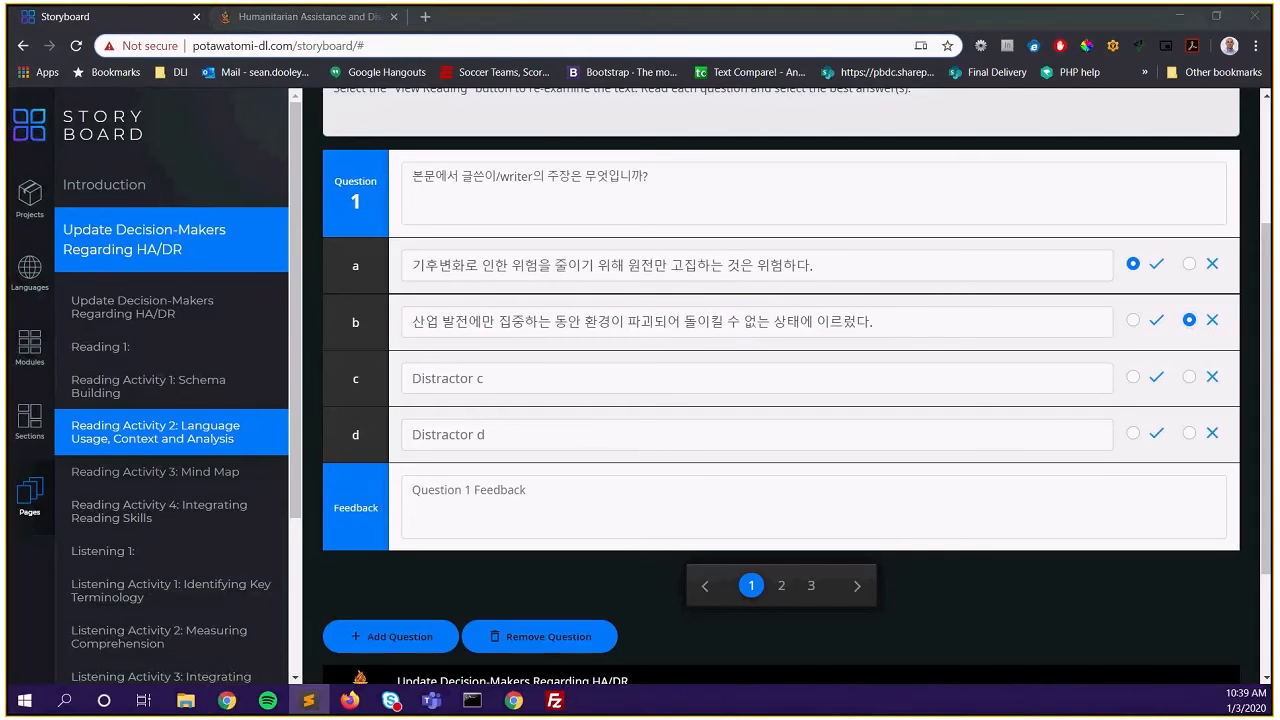
pyautogui.click(525, 377)
pyautogui.write('재생가능에너지로 모든 에너지원을 전환하는 것만이 살 길이다.')
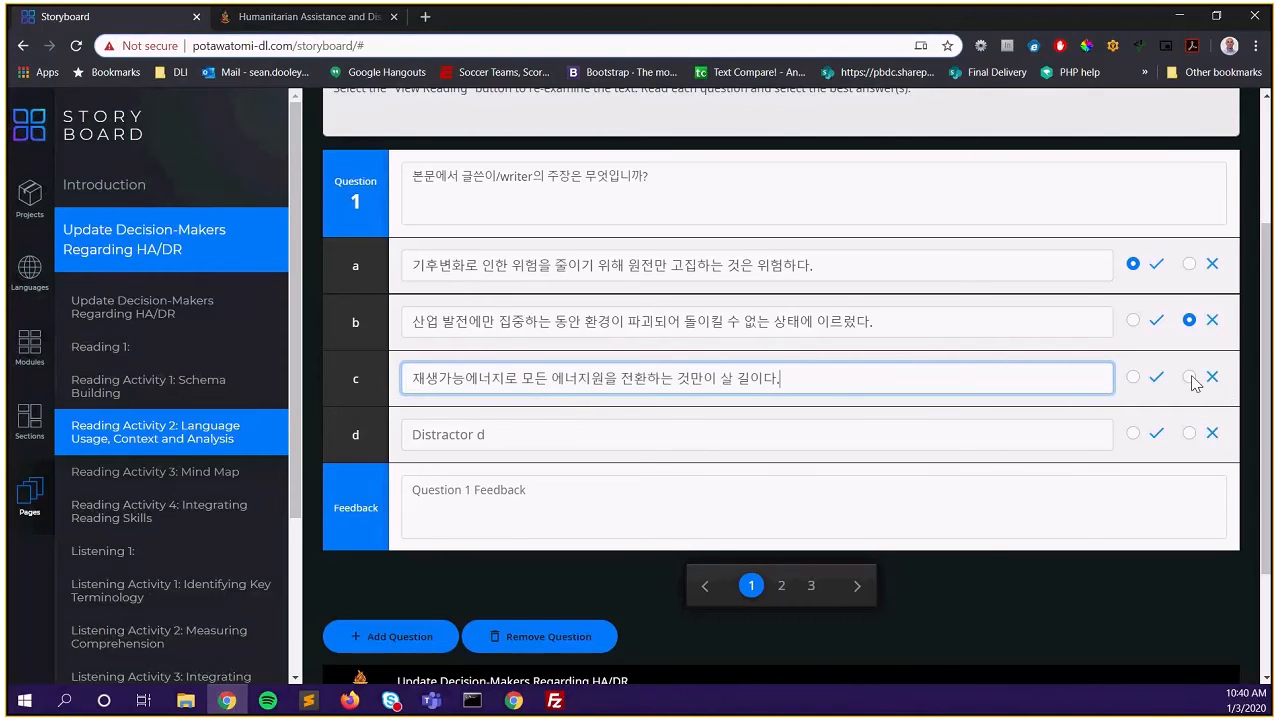
pyautogui.click(1189, 377)
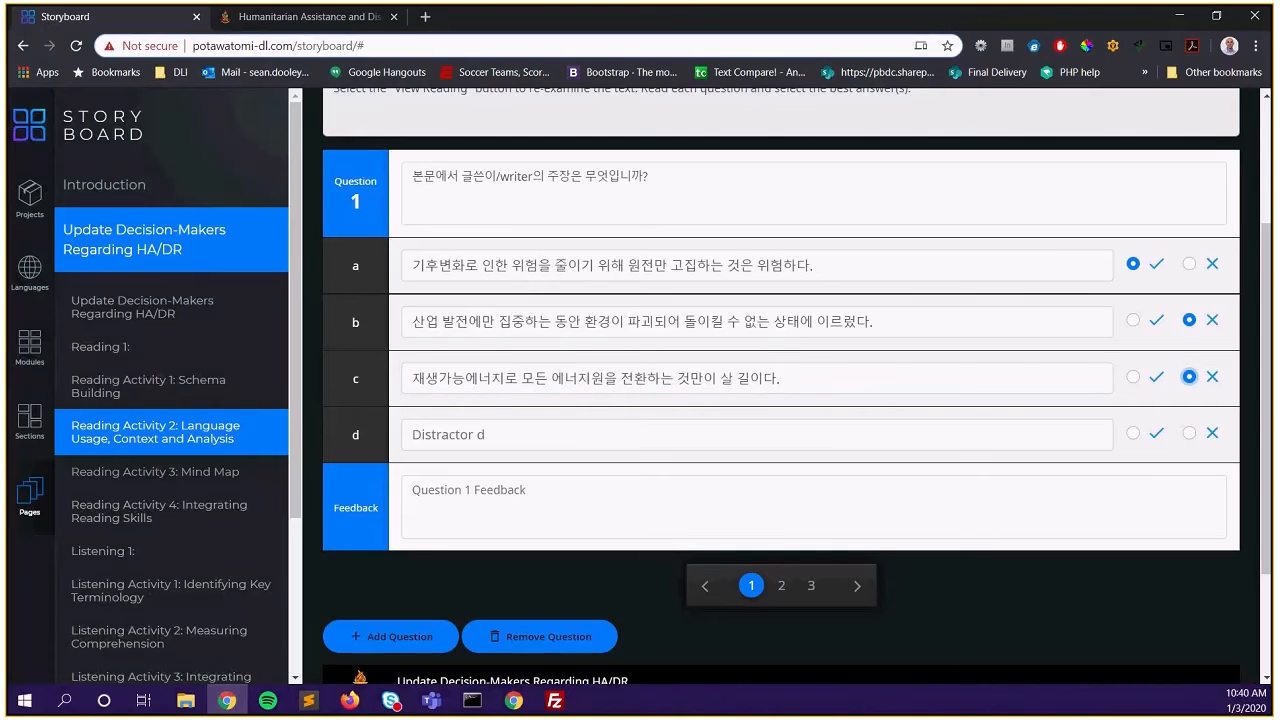
pyautogui.hotkey('alt', 'Tab')
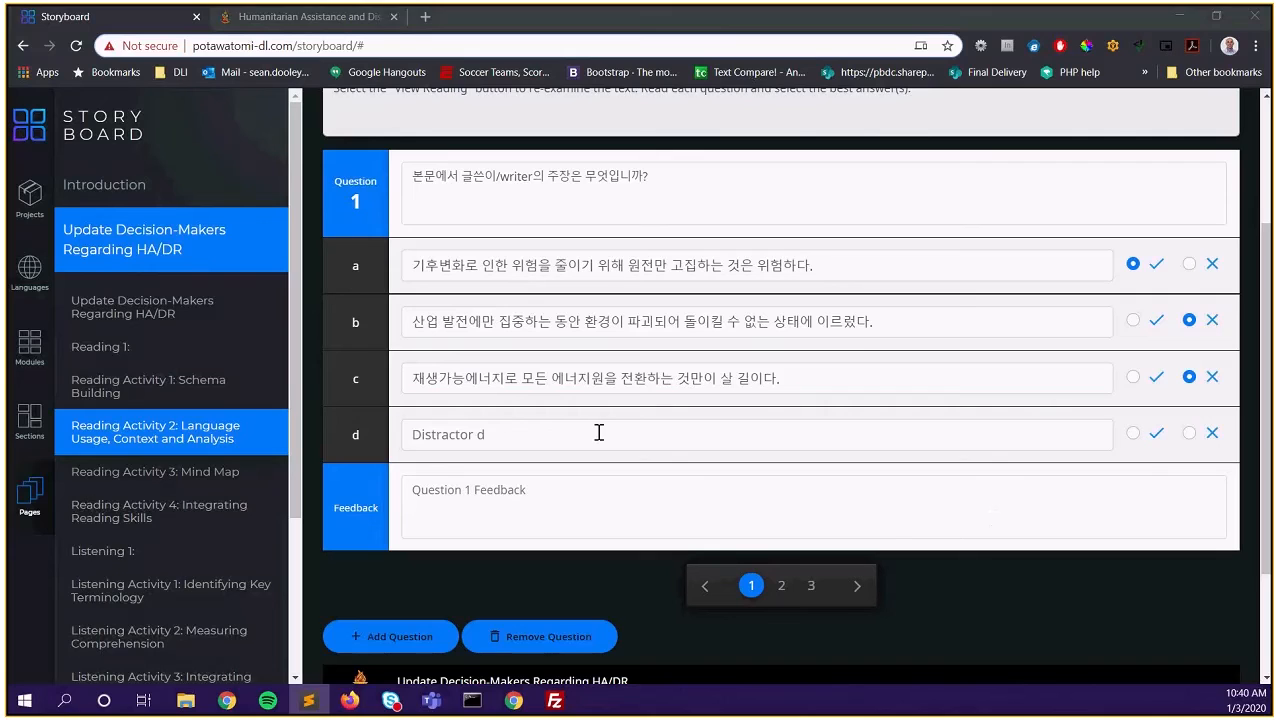
pyautogui.click(598, 432)
pyautogui.write('국제에너지기구의 경고를 받아들여 2050년까지 온실가스 배출의 절반을 감축해야 한다.')
pyautogui.click(1190, 433)
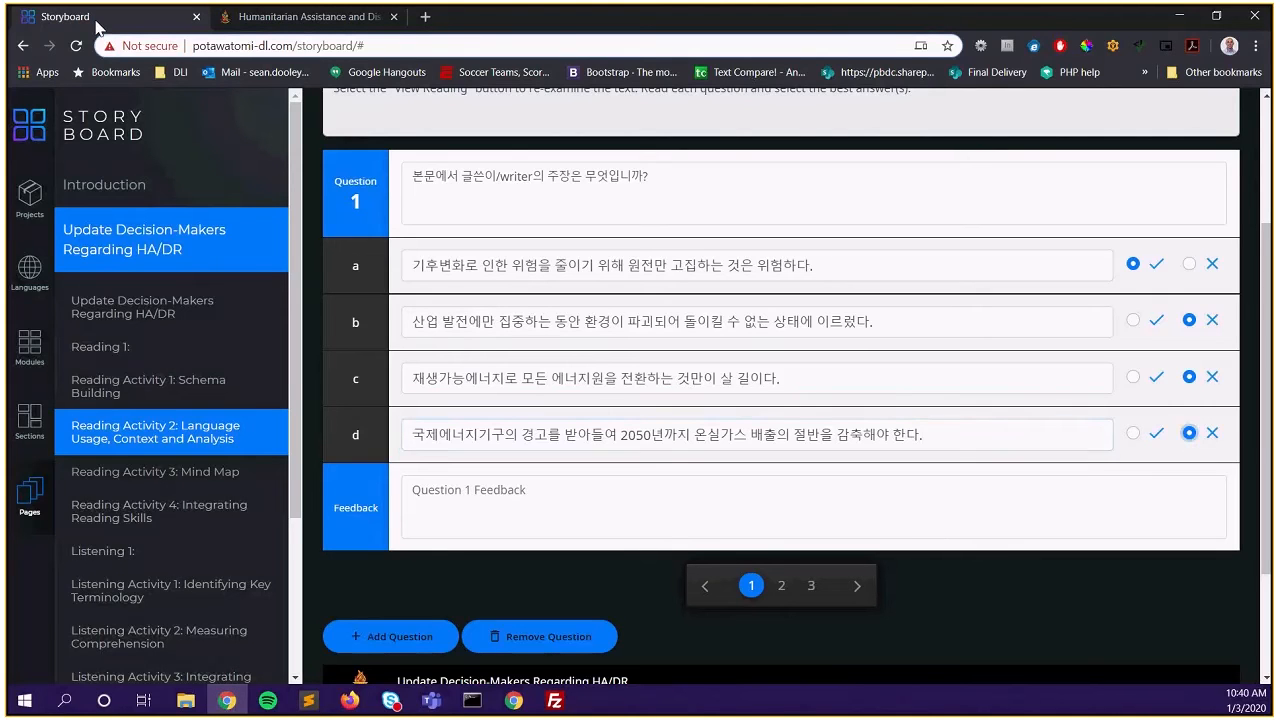
# Paste the Korean feedback paragraph into Question 1's feedback field
pyautogui.hotkey('alt', 'Tab')
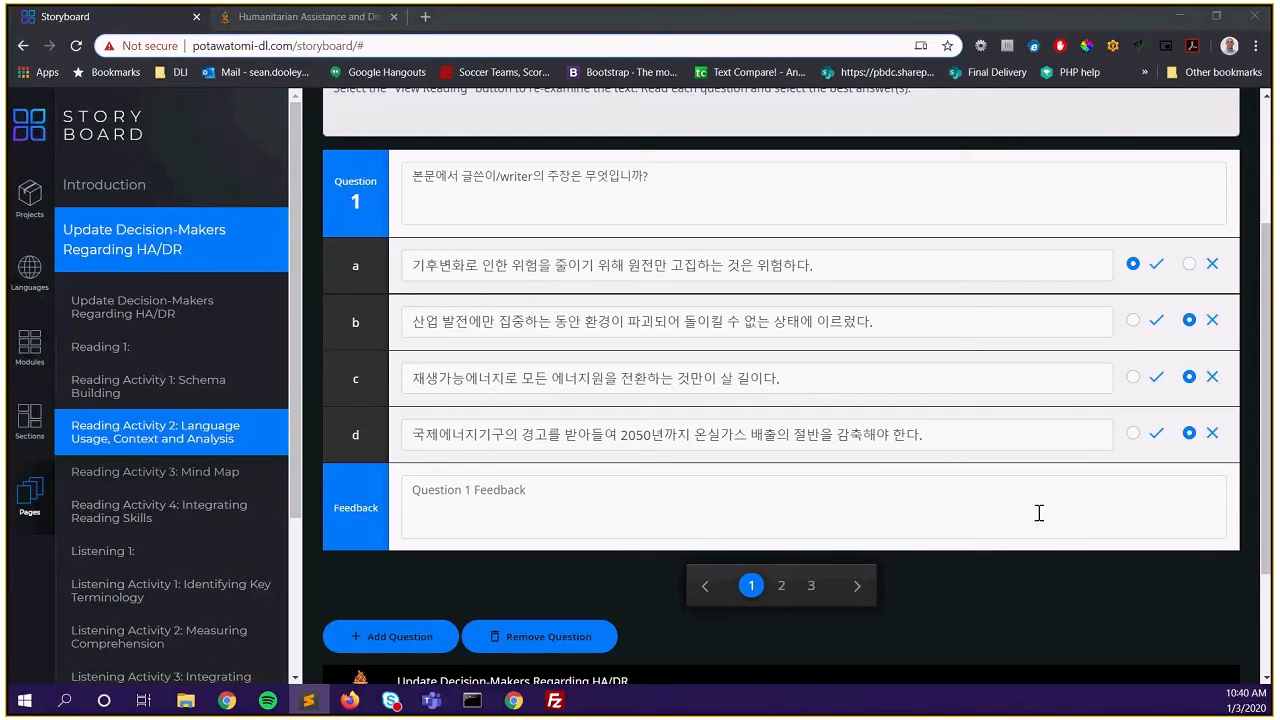
pyautogui.click(479, 486)
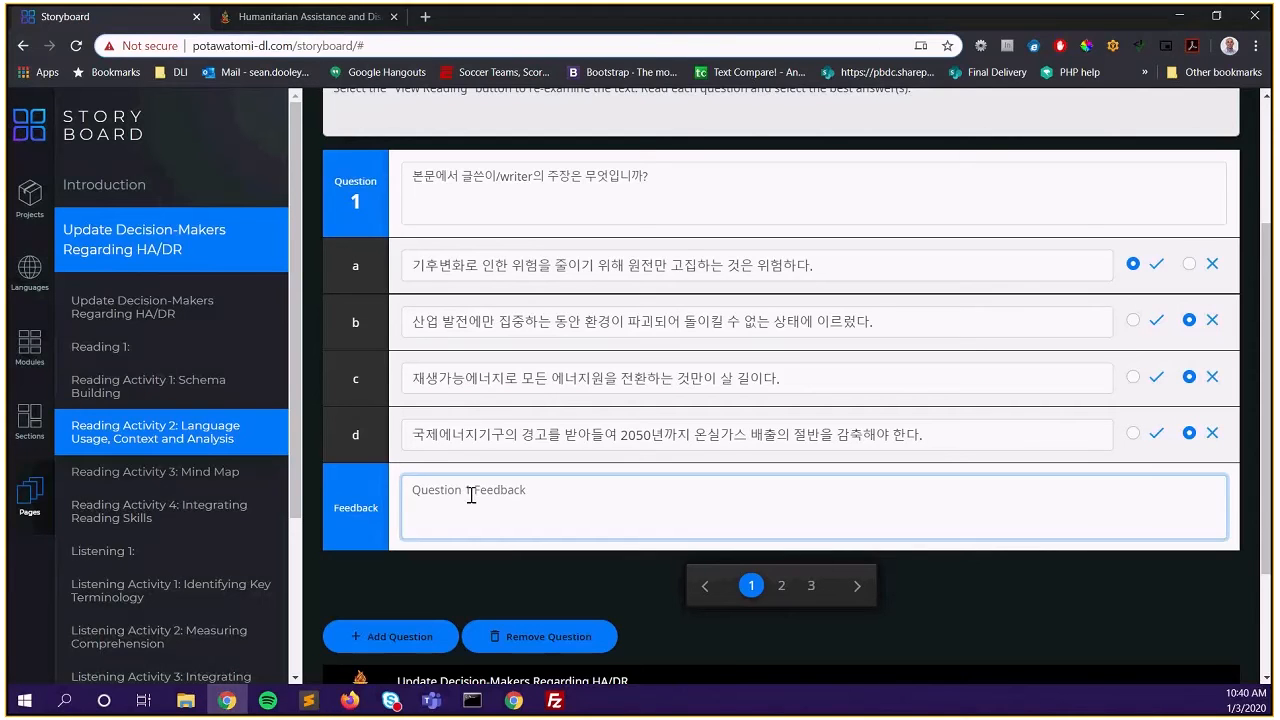
pyautogui.write('문단 F와 G에서 저자는 원전의 위험요소와 우리의 선택이 미래에 끼치는 영향에 대해 설명하며 기후변화에 대한 대응도 중요하지만 원전 확대를 쉽게 결정해서는 안 된다는 점을 강조합니다. 이 부분에 저자가 본문에서 전달하고자 하는 메시지가 담겨 있습니다.')
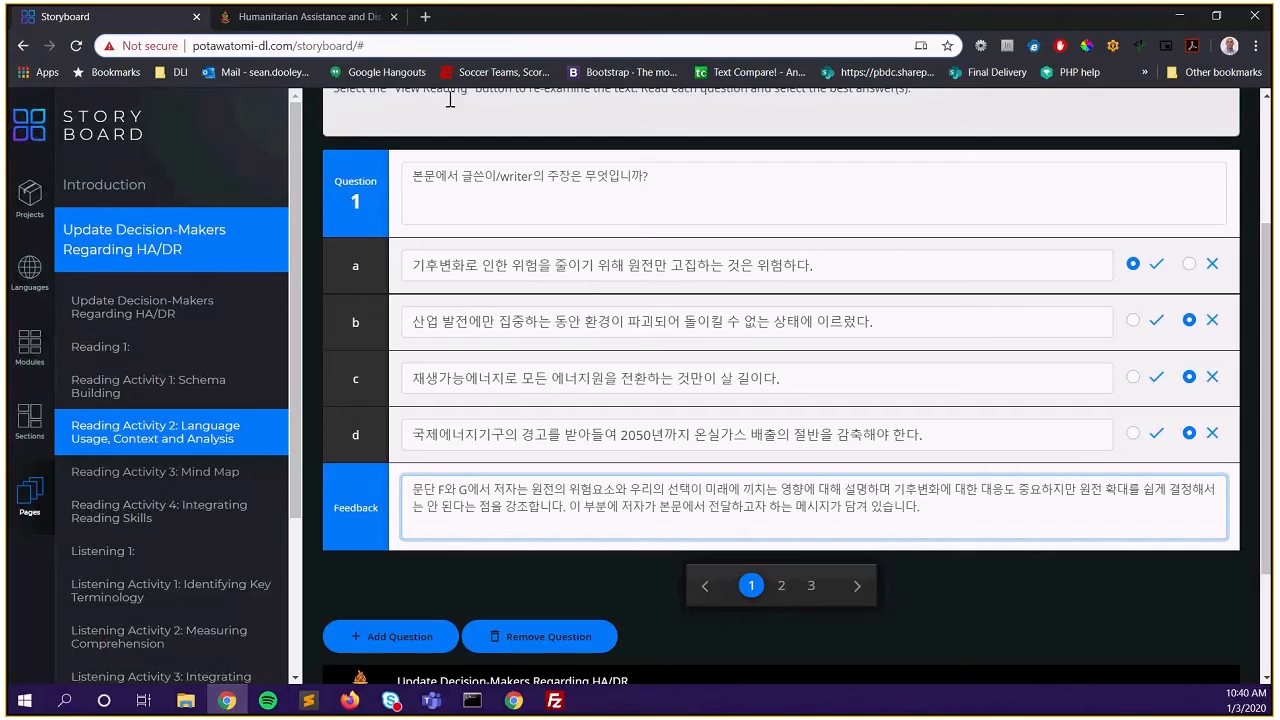
pyautogui.click(334, 18)
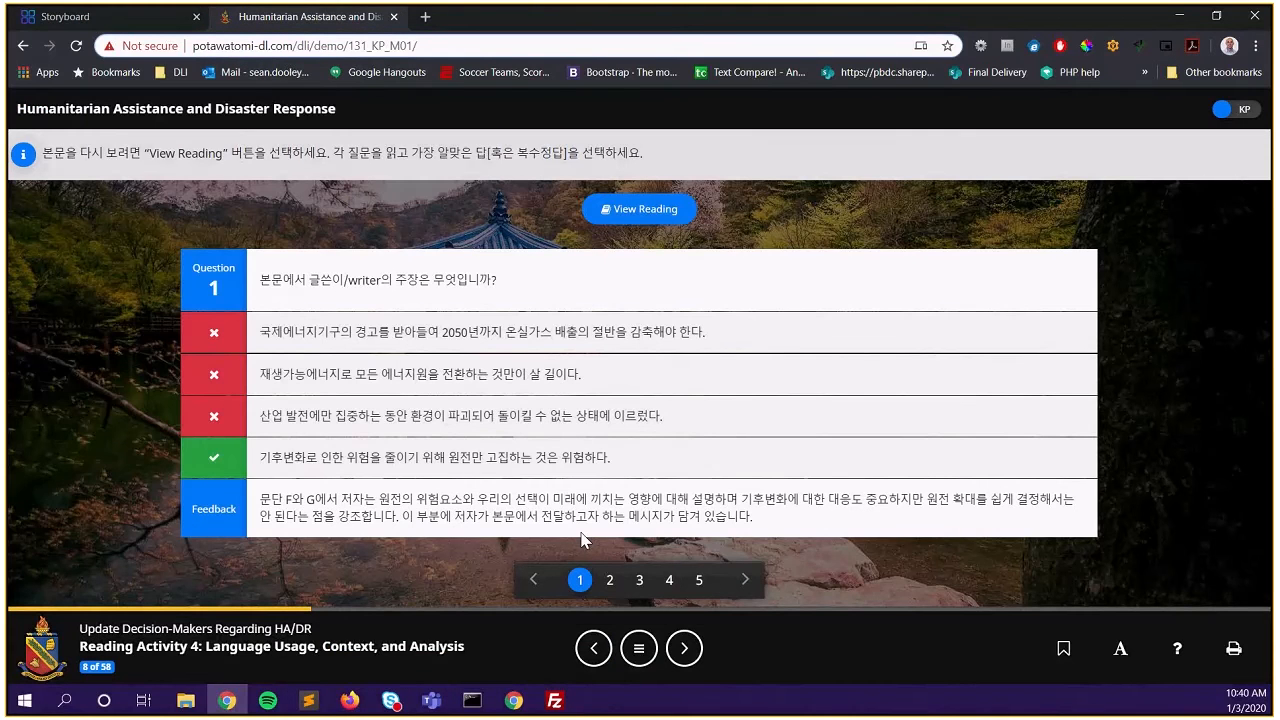
pyautogui.click(610, 582)
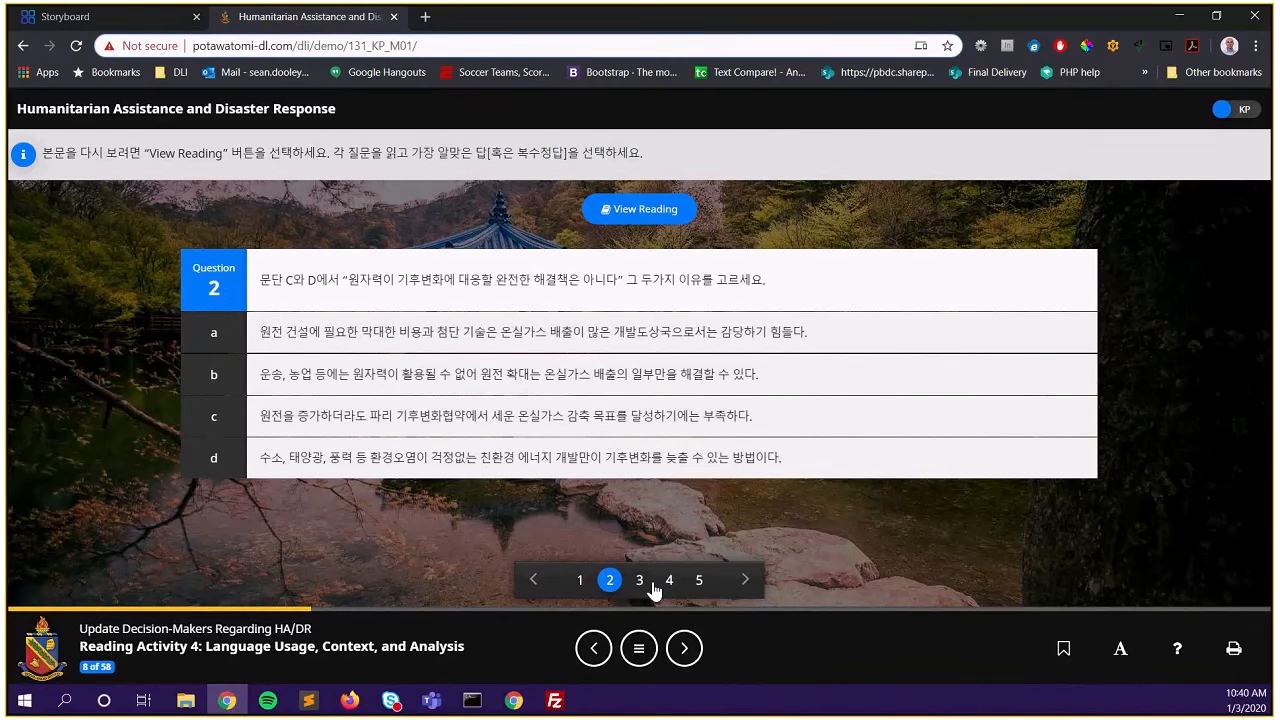
pyautogui.click(640, 582)
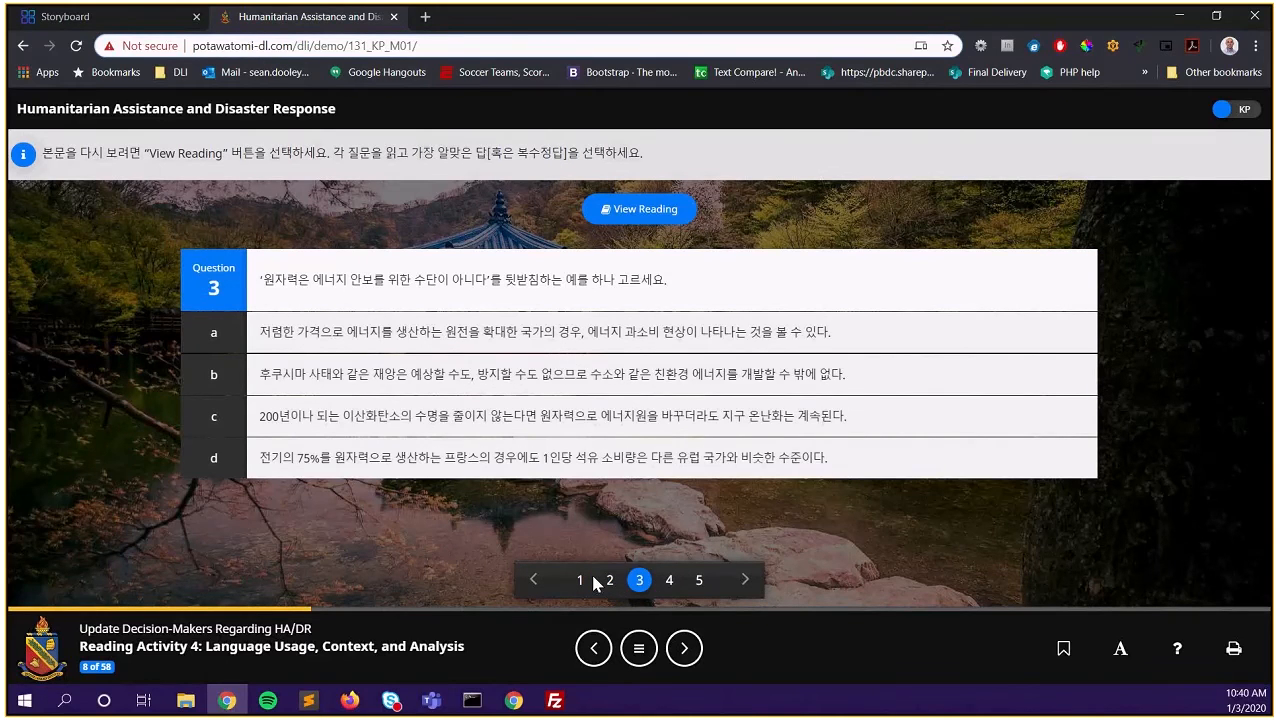
pyautogui.click(581, 582)
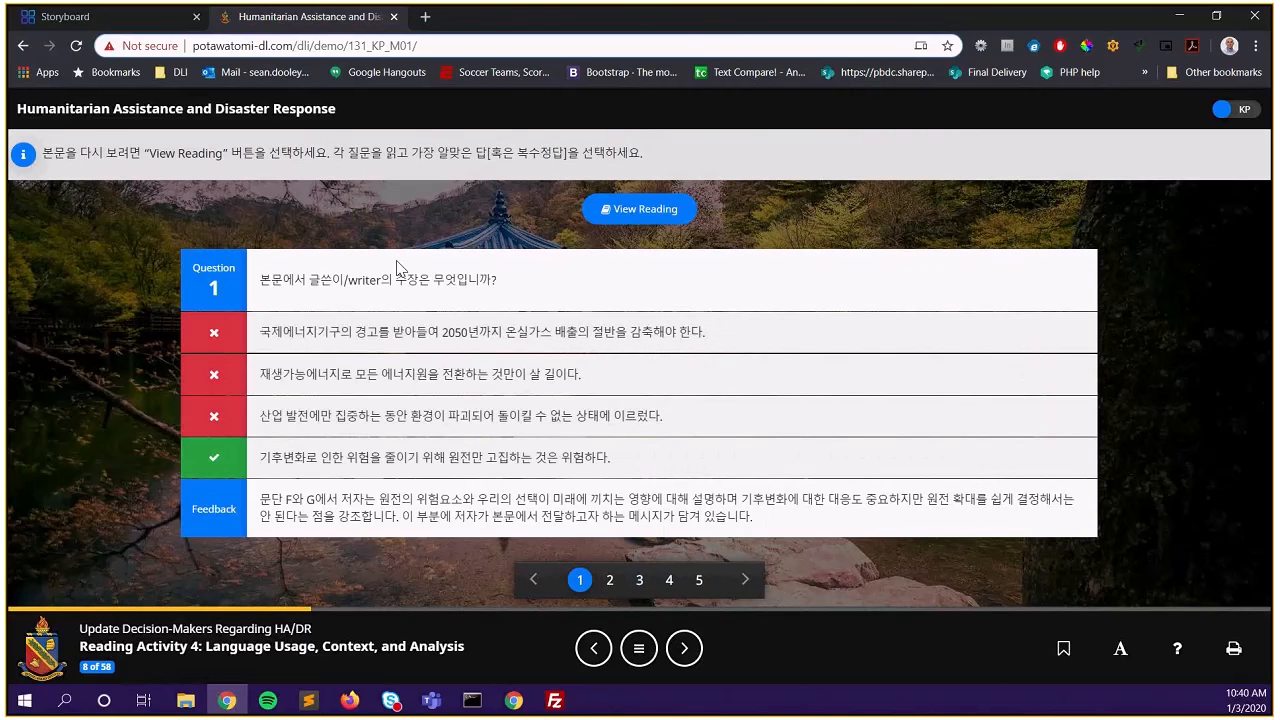
pyautogui.moveTo(257, 282); pyautogui.dragTo(540, 286)
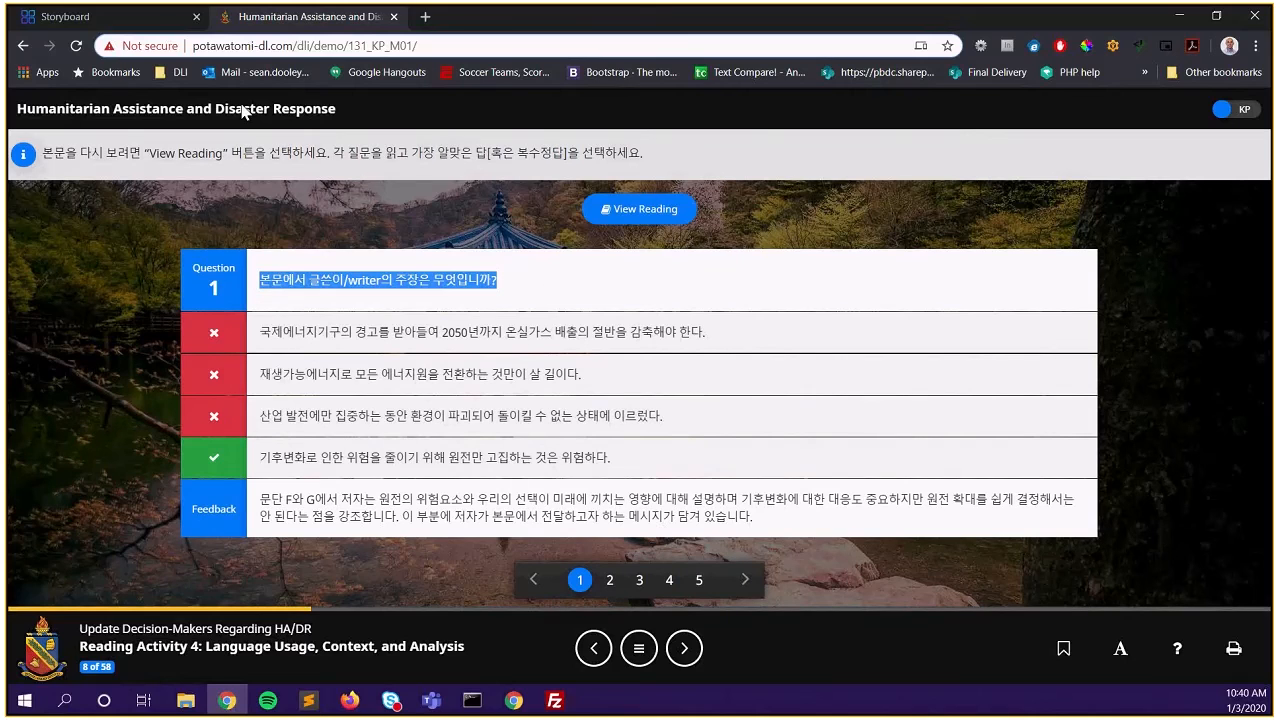
pyautogui.hotkey('ctrl', 'Tab')
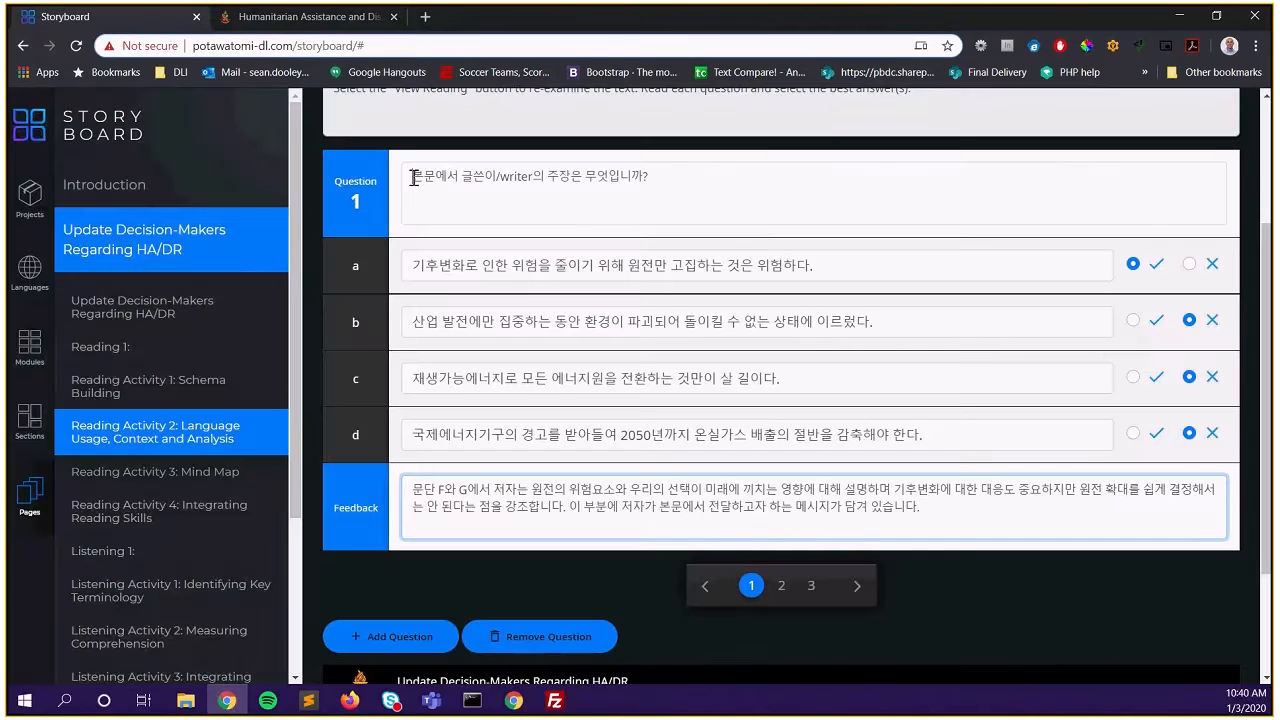
pyautogui.moveTo(411, 265); pyautogui.dragTo(857, 289)
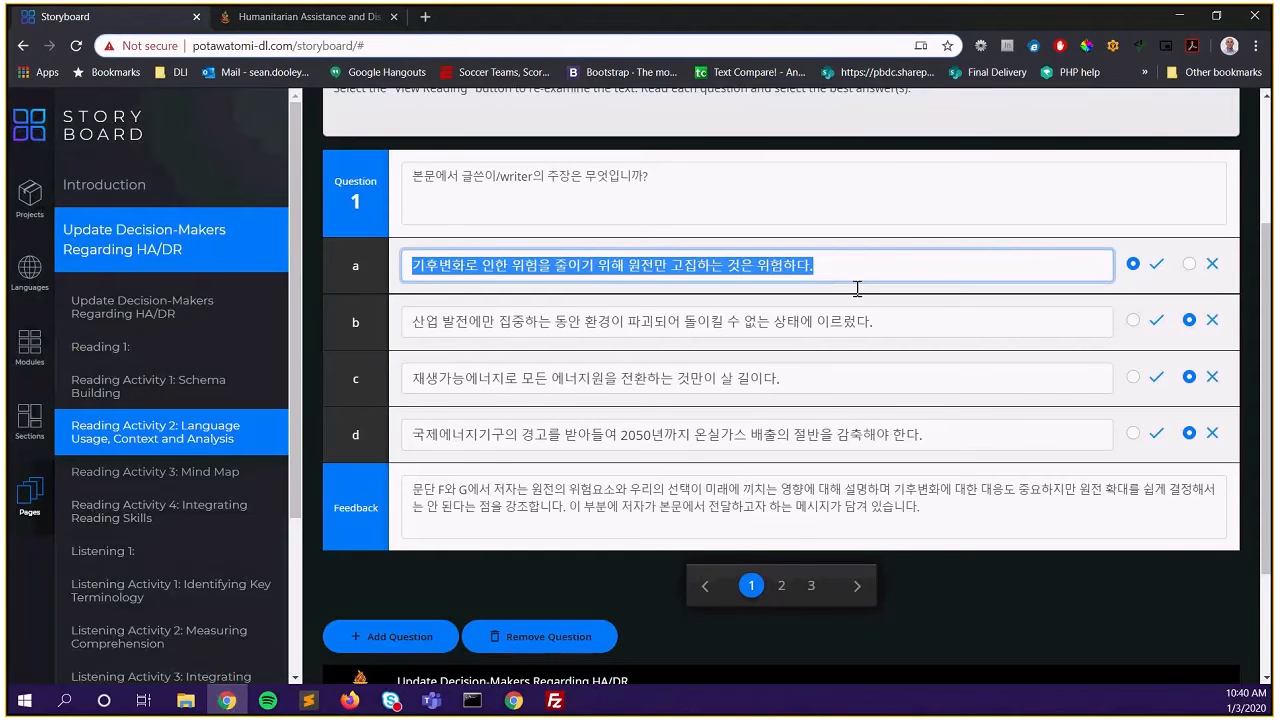
pyautogui.click(308, 18)
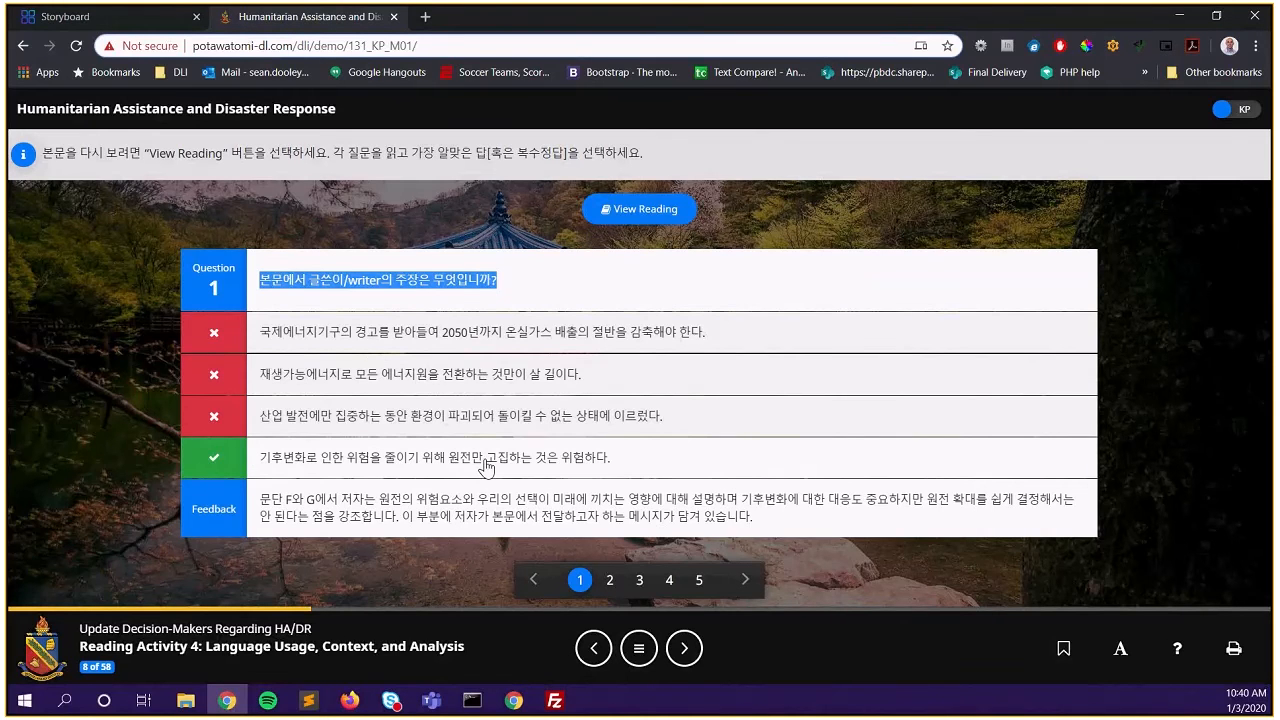
pyautogui.hotkey('ctrl', 'Tab')
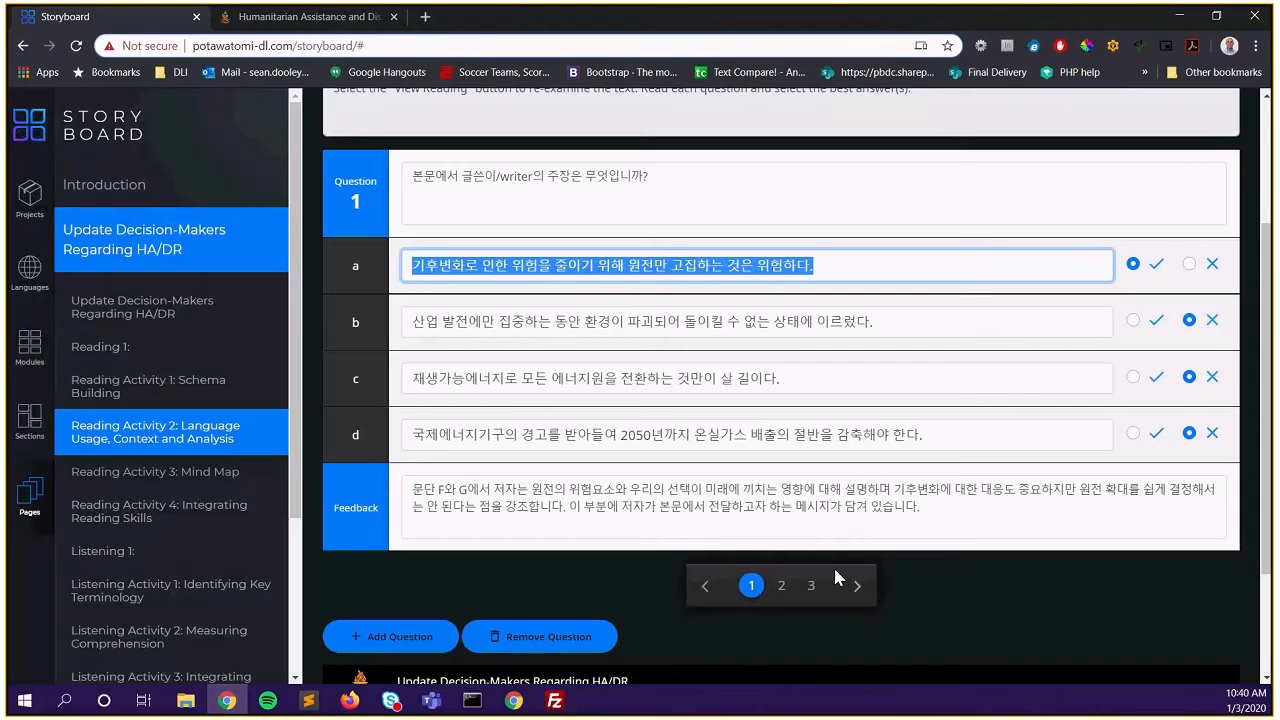
# On Question 2, paste the Korean prompt and answer a, marking a correct
pyautogui.click(840, 580)
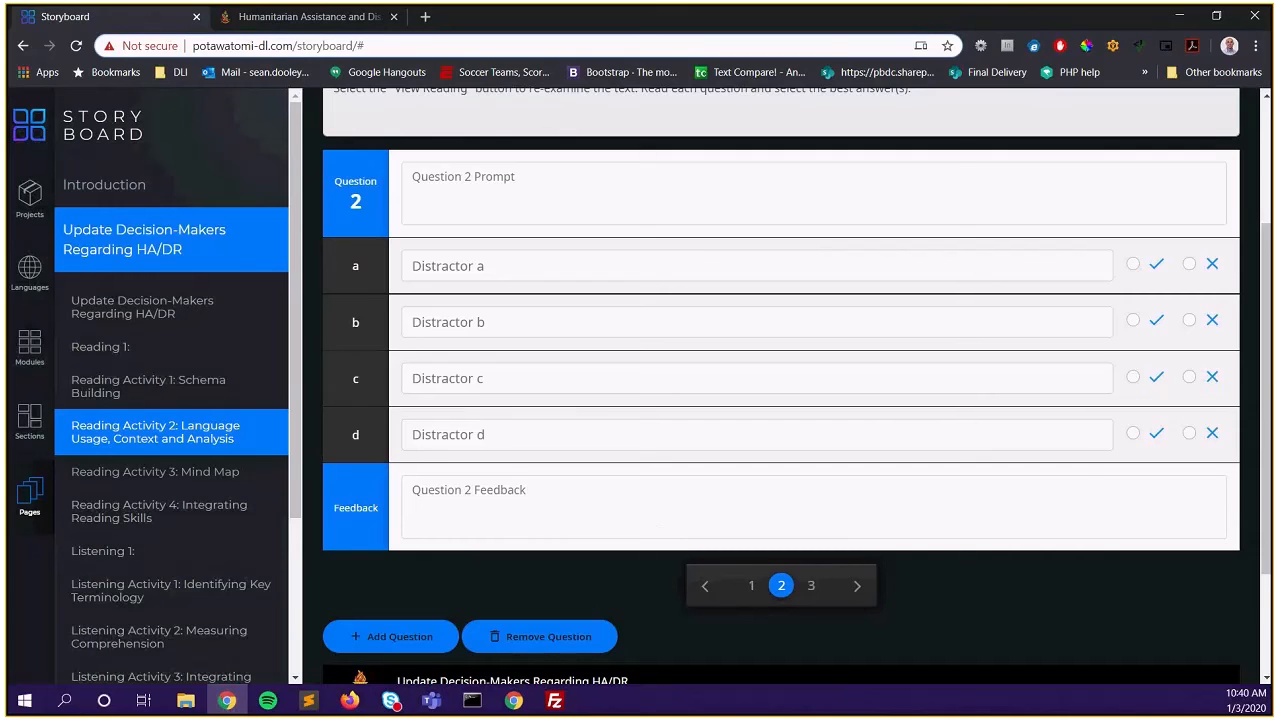
pyautogui.click(479, 193)
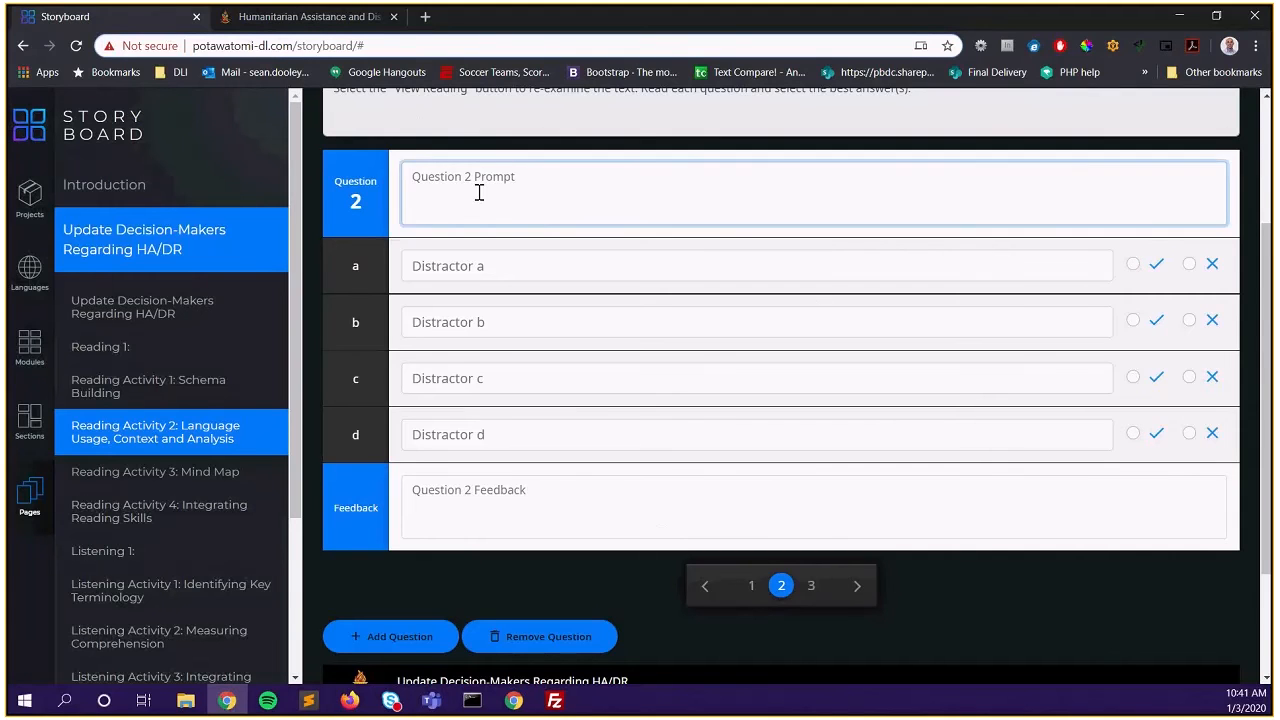
pyautogui.write('문단 C와 D에서 "원자력이 기후변화에 대응할 완전한 해결책은 아니다" 그 두가지 이유를 고르세요.')
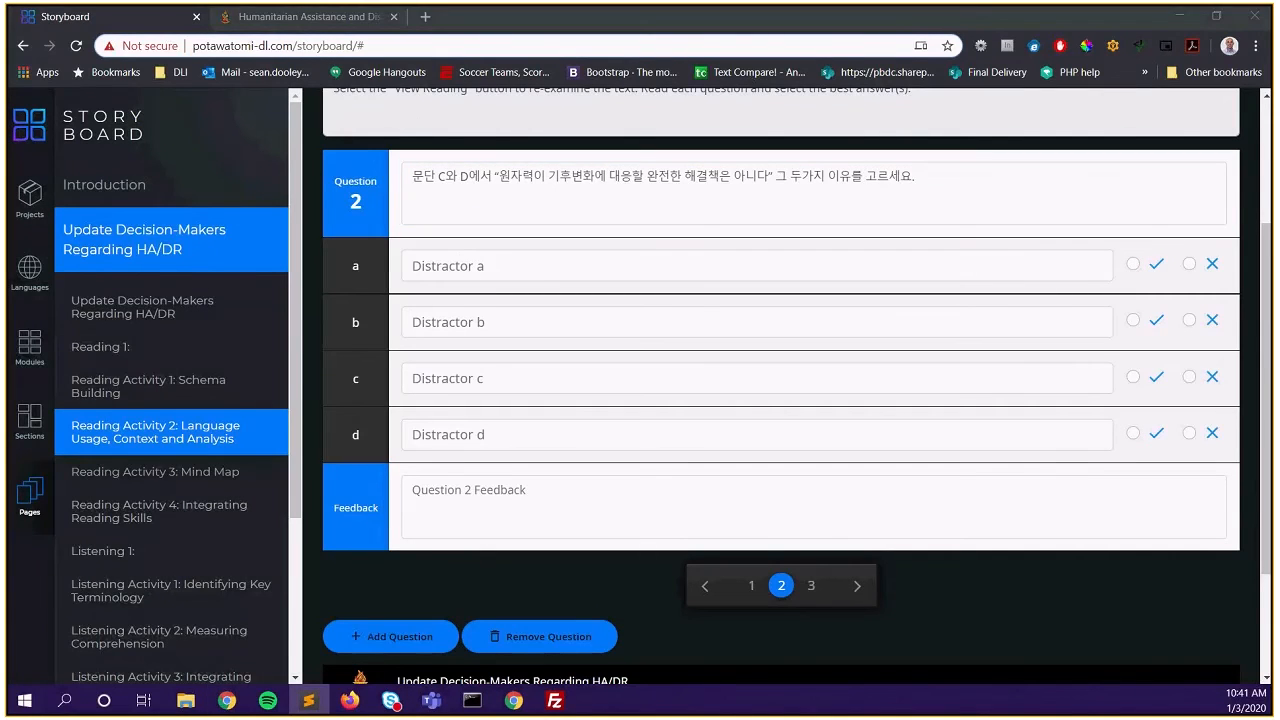
pyautogui.click(480, 264)
pyautogui.write('운송, 농업 등에는 원자력이 활용될 수 없어 원전 확대는 온실가스 배출의 일부만을 해결할 수 있다.')
pyautogui.click(1133, 264)
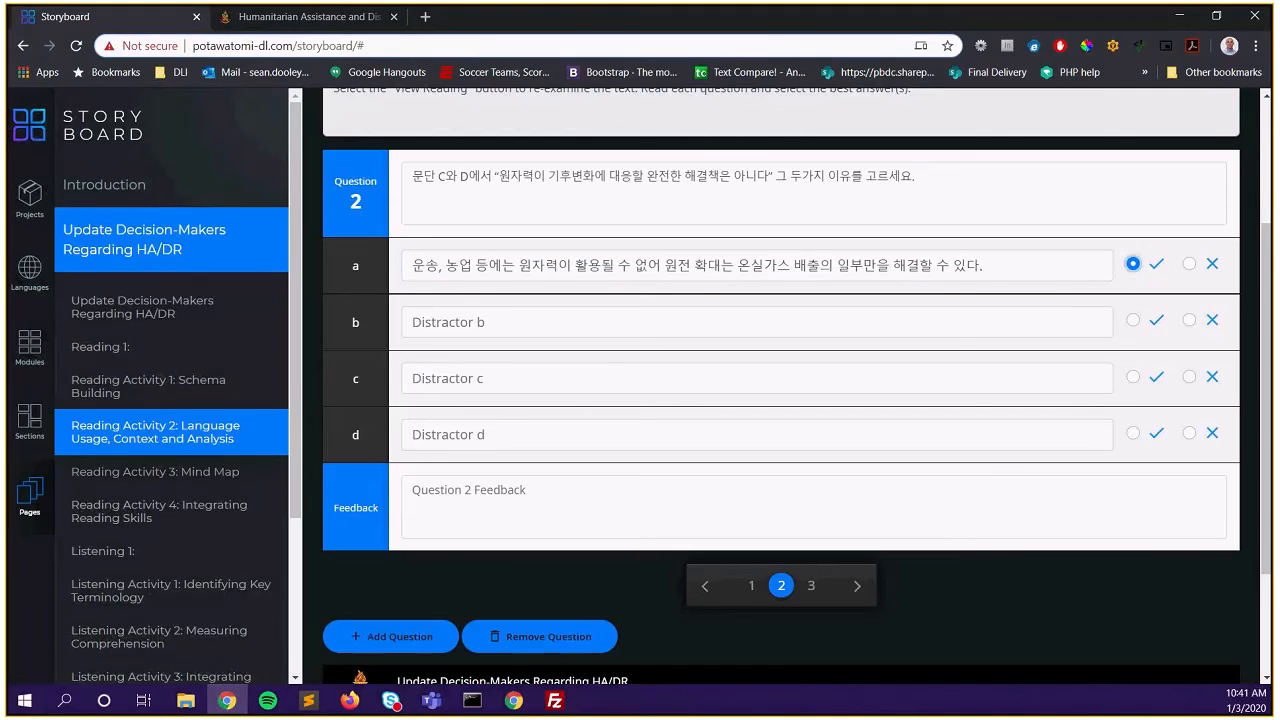
# Paste Korean answers b, c and d, marking b correct and c, d incorrect
pyautogui.click(932, 320)
pyautogui.write('원전을 증가하더라도 파리 기후변화협약에서 세운 온실가스 감축 목표를 달성하기에는 부족하다.')
pyautogui.click(1133, 320)
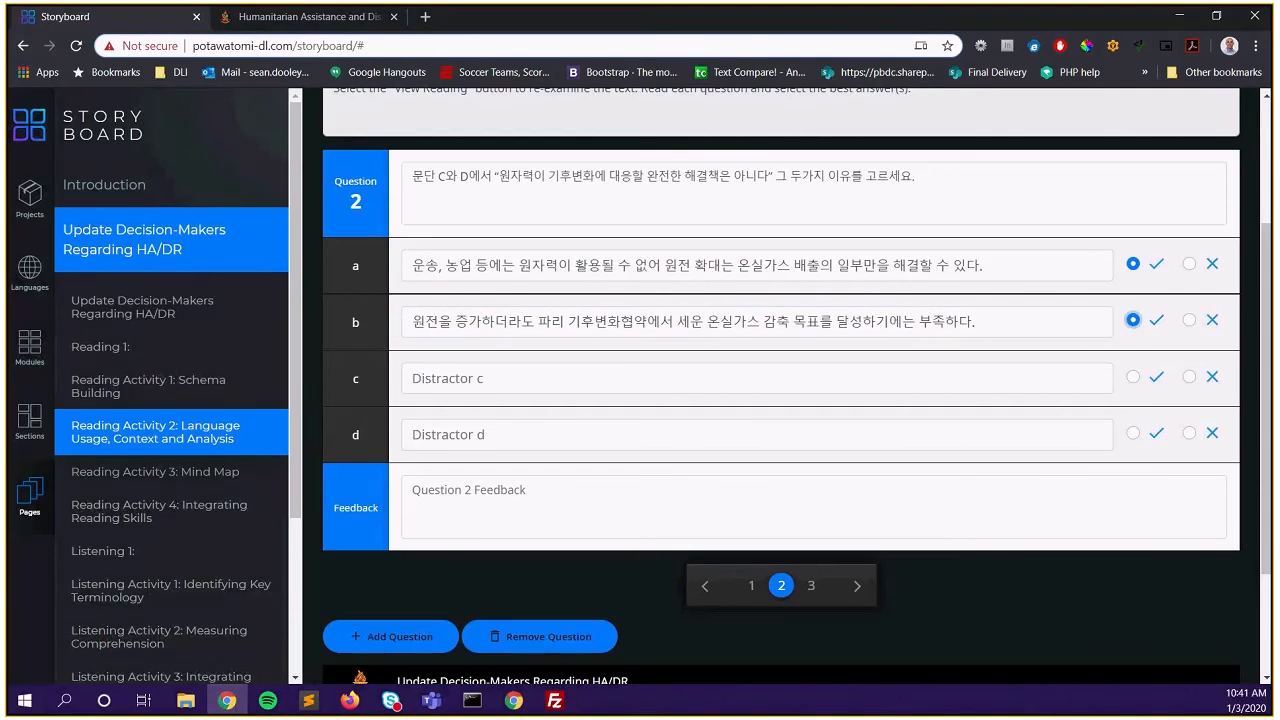
pyautogui.click(446, 377)
pyautogui.write('원전 건설에 필요한 막대한 비용과 첨단 기술은 온실가스 배출이 많은 개발도상국으로서는 감당하기 힘들다.')
pyautogui.click(1189, 376)
pyautogui.hotkey('alt', 'Tab')
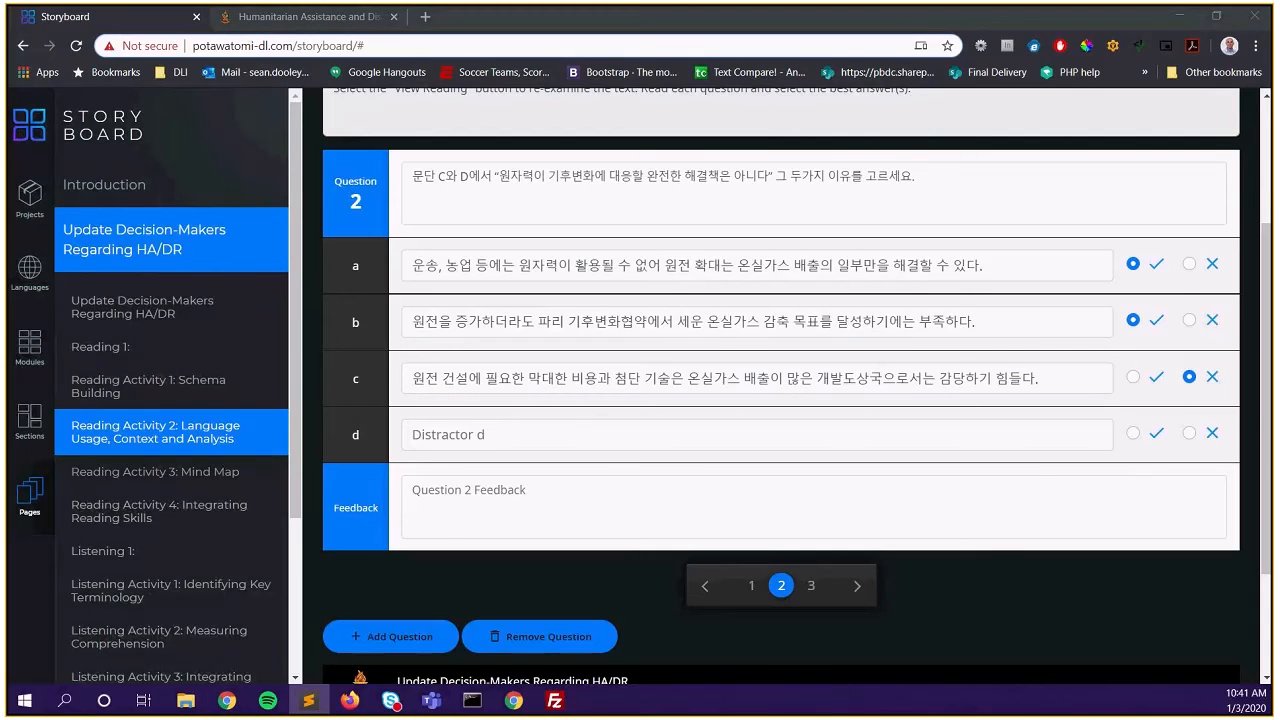
pyautogui.hotkey('alt', 'Tab')
pyautogui.click(560, 431)
pyautogui.write('수소, 태양광, 풍력 등 환경오염이 걱정없는 친환경 에너지 개발만이 기후변화를 늦출 수 있는 방법이다.')
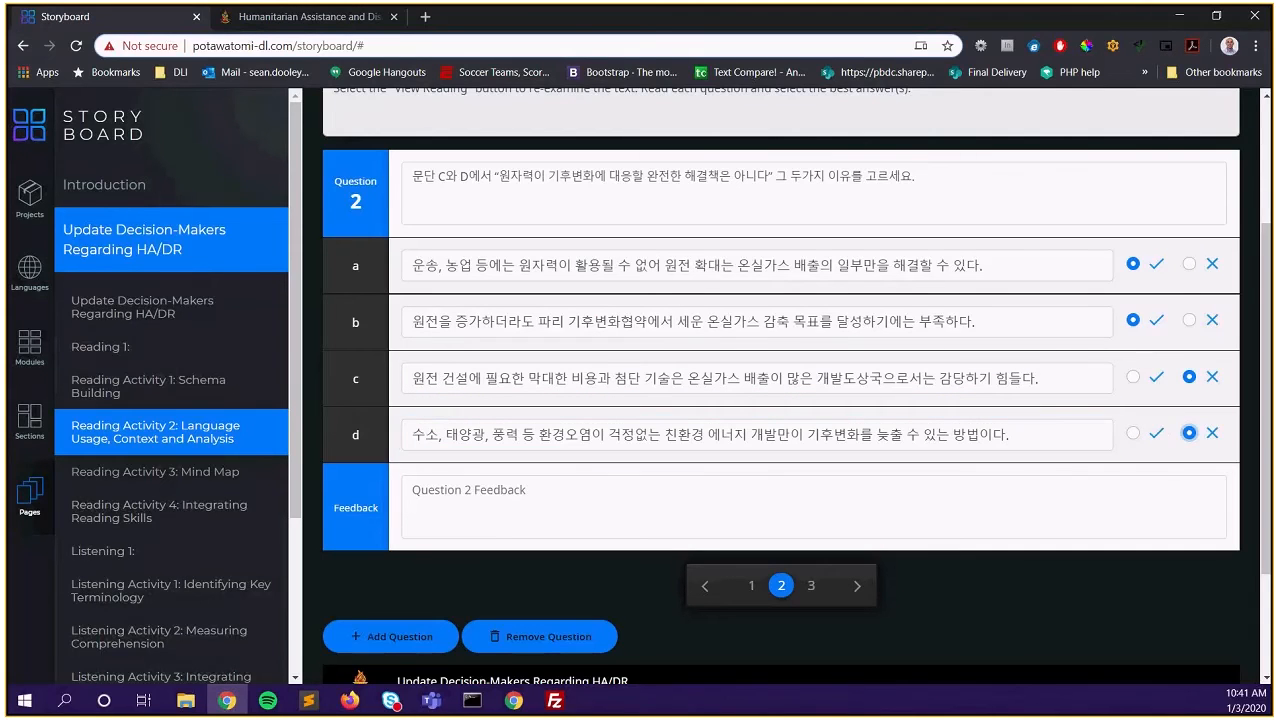
pyautogui.click(1189, 432)
# Paste the Korean feedback paragraph into Question 2's feedback field
pyautogui.hotkey('alt', 'Tab')
# Go to Question 3 and paste its Korean prompt
pyautogui.hotkey('alt', 'Tab')
pyautogui.click(457, 503)
pyautogui.write('문단C에서 저자는 원자력이 모든 산업에 적용될 수 없다는 것을 지적합니다. 그리고 문단D에서는 원전 증가로 얻을 수 있는 온실가스 감축은 극히 소폭으로 국제에너지기구의 발표도 이를 뒷받침하고 있음을 설명합니다.')
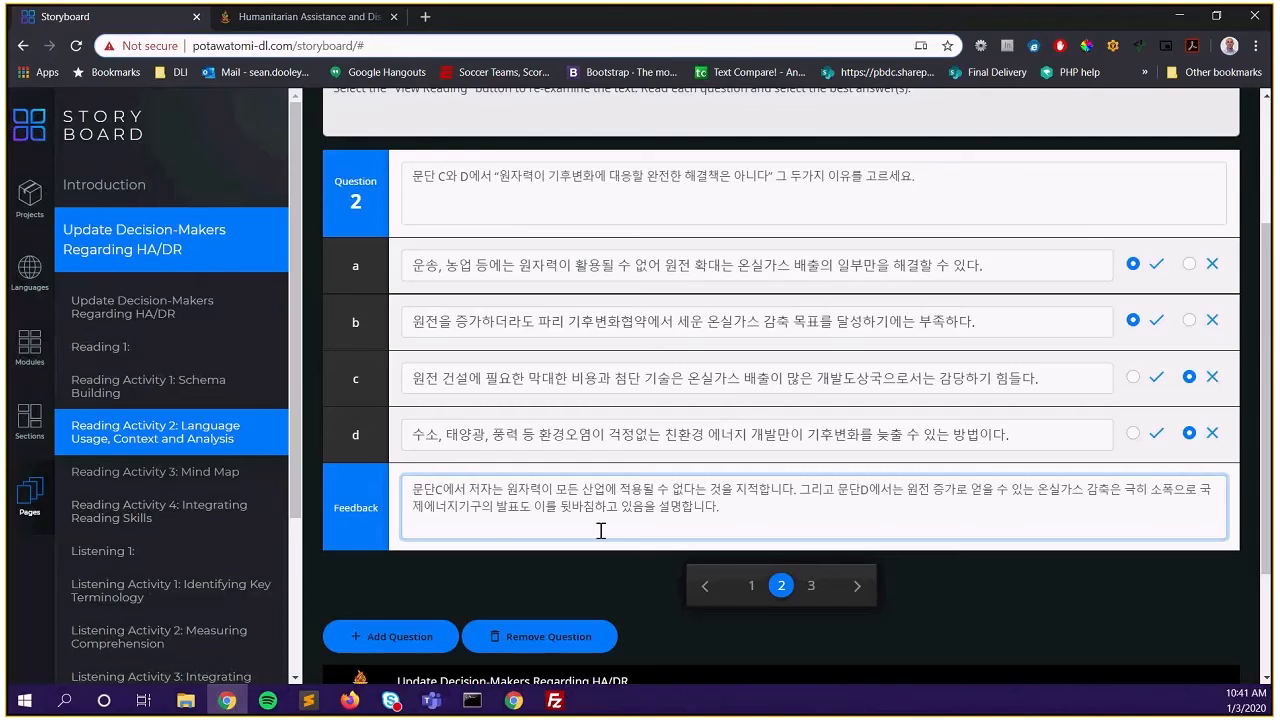
pyautogui.click(811, 587)
pyautogui.click(578, 203)
pyautogui.hotkey('alt', 'Tab')
pyautogui.hotkey('alt', 'Tab')
pyautogui.write('‘원자력은 에너지 안보를 위한 수단이 아니다’를 뒷받침하는 예를 하나 고르세요.')
pyautogui.click(446, 264)
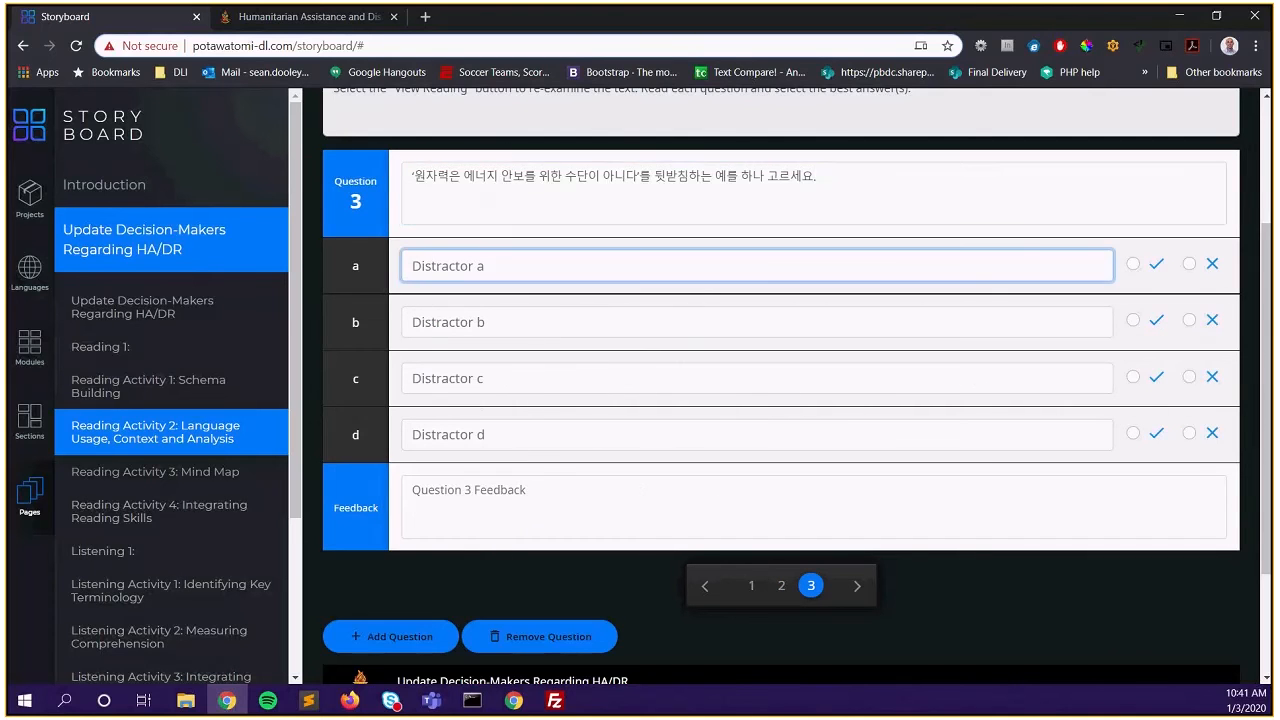
# Paste Korean answers a and b into Question 3, marking a correct and b incorrect
pyautogui.hotkey('alt', 'Tab')
pyautogui.hotkey('alt', 'Tab')
pyautogui.write('전기의 75%를 원자력으로 생산하는 프랑스의 경우에도 1인당 석유 소비량은 다른 유럽 국가와 비슷한 수준이다.')
pyautogui.hotkey('alt', 'Tab')
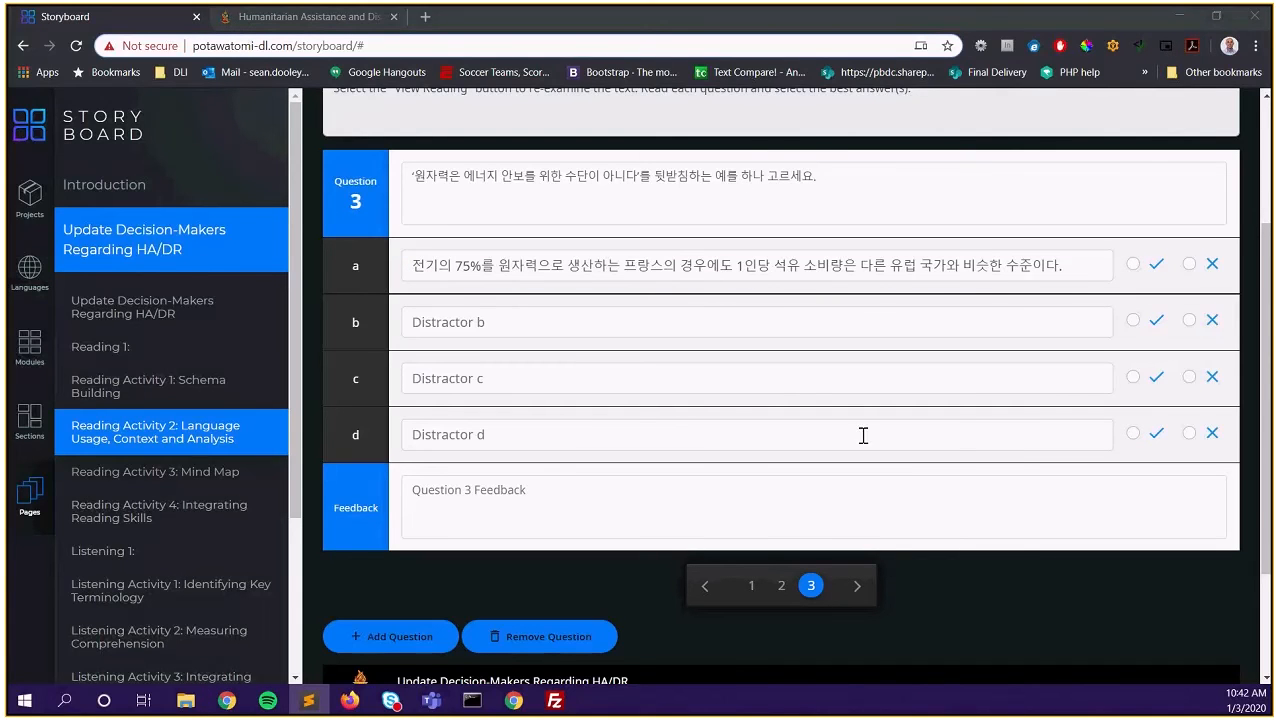
pyautogui.click(870, 322)
pyautogui.write('200년이나 되는 이산화탄소의 수명을 줄이지 않는다면 원자력으로 에너지원을 바꾸더라도 지구 온난화는 계속된다.')
pyautogui.click(1133, 264)
pyautogui.click(1189, 320)
# Paste Korean answers c and d, marking both incorrect
pyautogui.hotkey('alt', 'Tab')
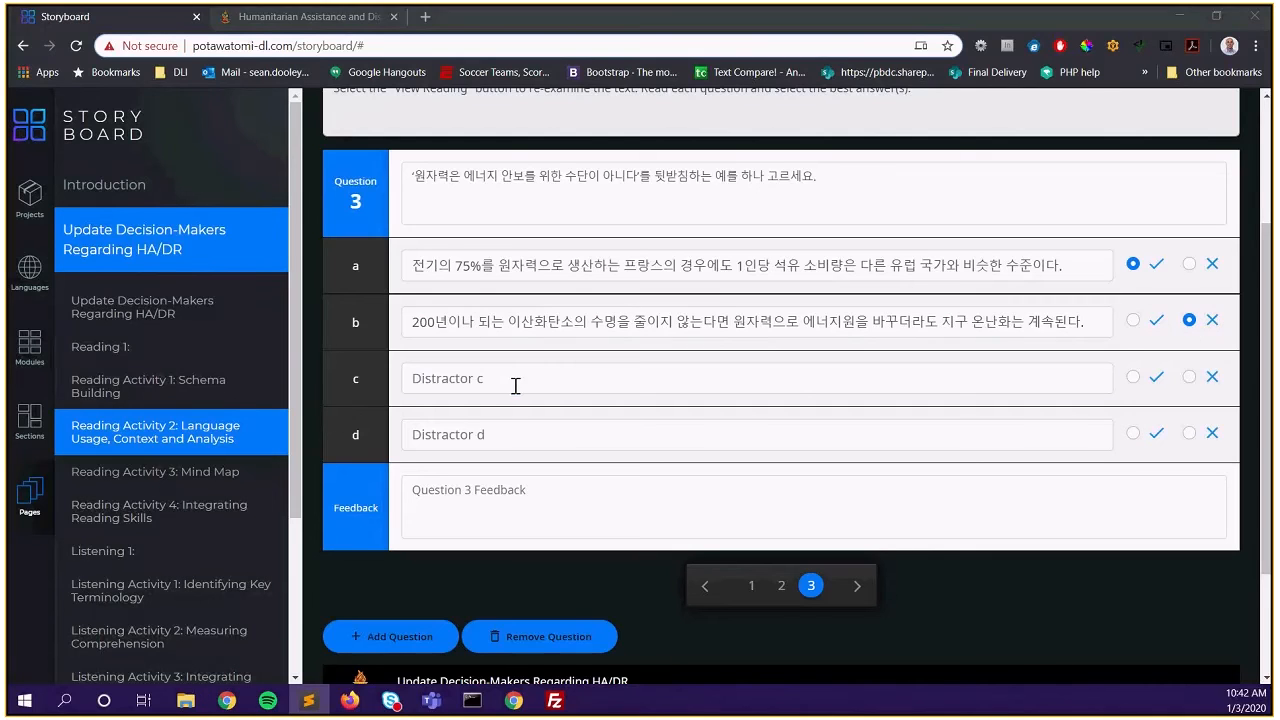
pyautogui.hotkey('alt', 'Tab')
pyautogui.click(452, 370)
pyautogui.write('저렴한 가격으로 에너지를 생산하는 원전을 확대한 국가의 경우, 에너지 과소비 현상이 나타나는 것을 볼 수 있다.')
pyautogui.click(1189, 376)
pyautogui.hotkey('alt', 'Tab')
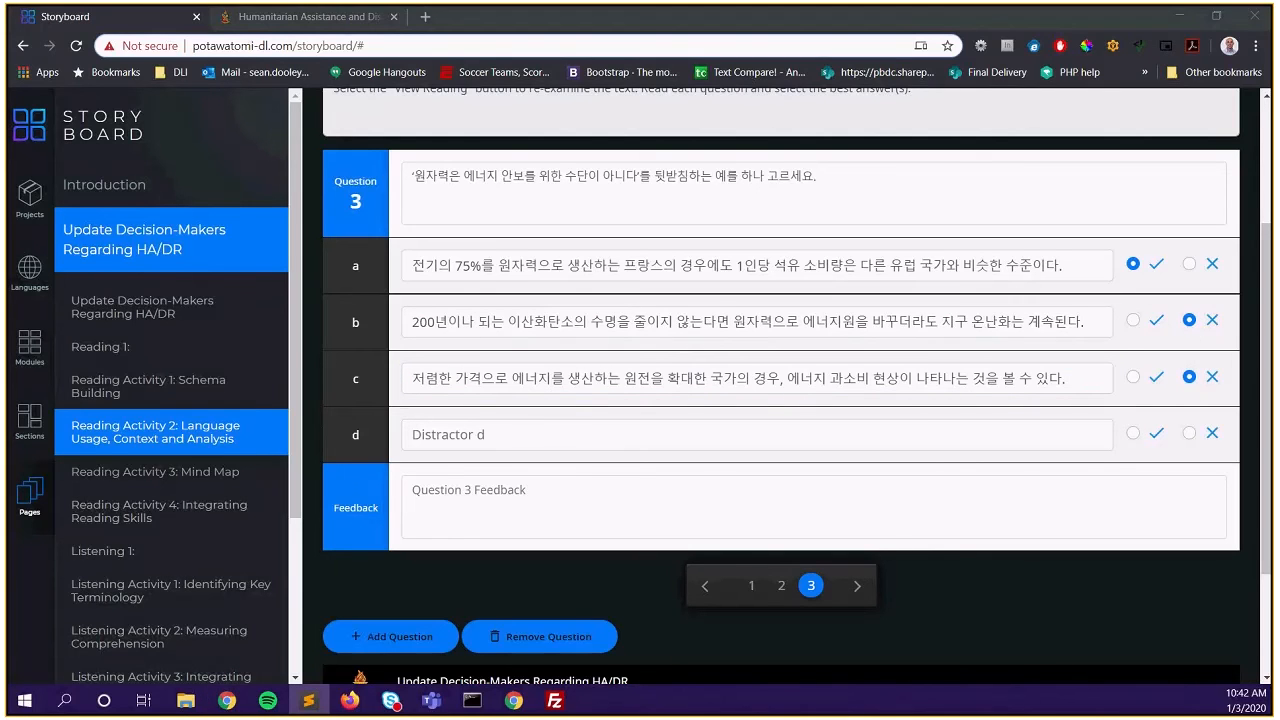
pyautogui.hotkey('alt', 'Tab')
pyautogui.click(567, 440)
pyautogui.write('후쿠시마 사태와 같은 재앙은 예상할 수도, 방지할 수도 없으므로 수소와 같은 친환경 에너지를 개발할 수 밖에 없다.')
pyautogui.click(1189, 433)
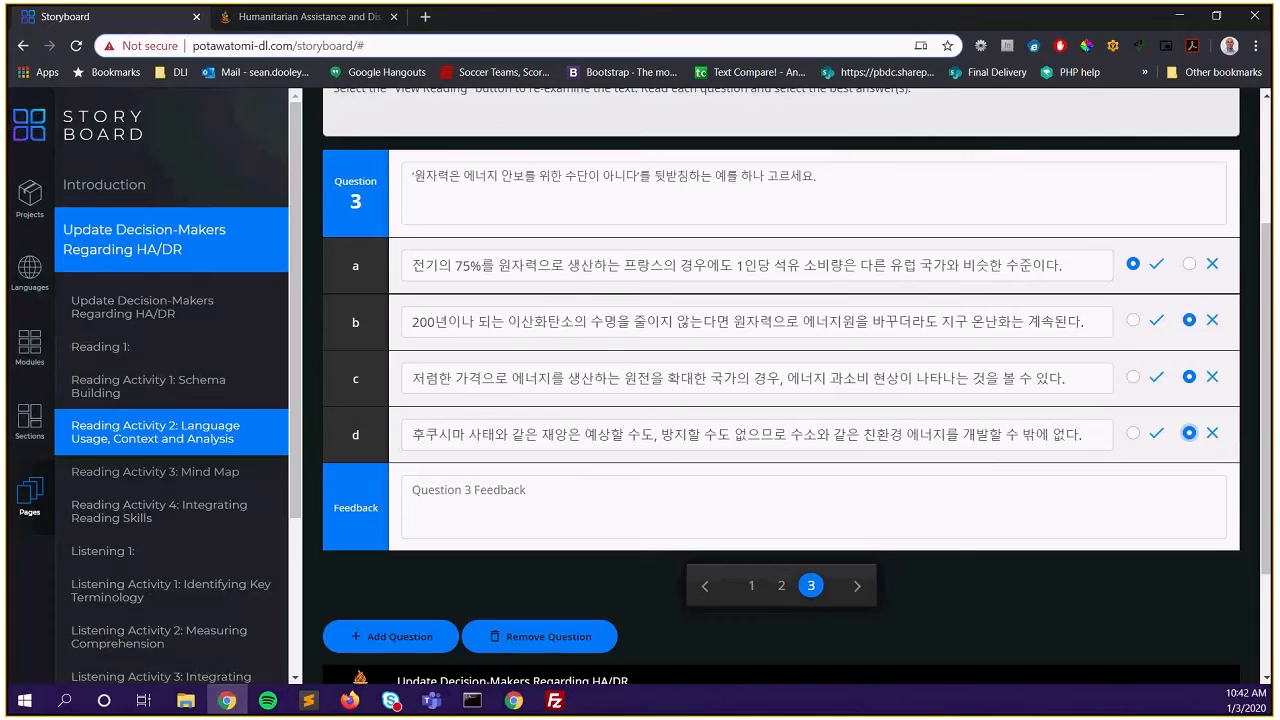
# Paste the Korean feedback sentence into Question 3's feedback box
pyautogui.hotkey('alt', 'Tab')
pyautogui.hotkey('alt', 'Tab')
pyautogui.click(529, 514)
pyautogui.write('후쿠시마 사태와 같은 재앙은 예상할 수도, 방지할 수도 없으므로 수소와 같은 친환경 에너지를 개발할 수 밖에 없다.')
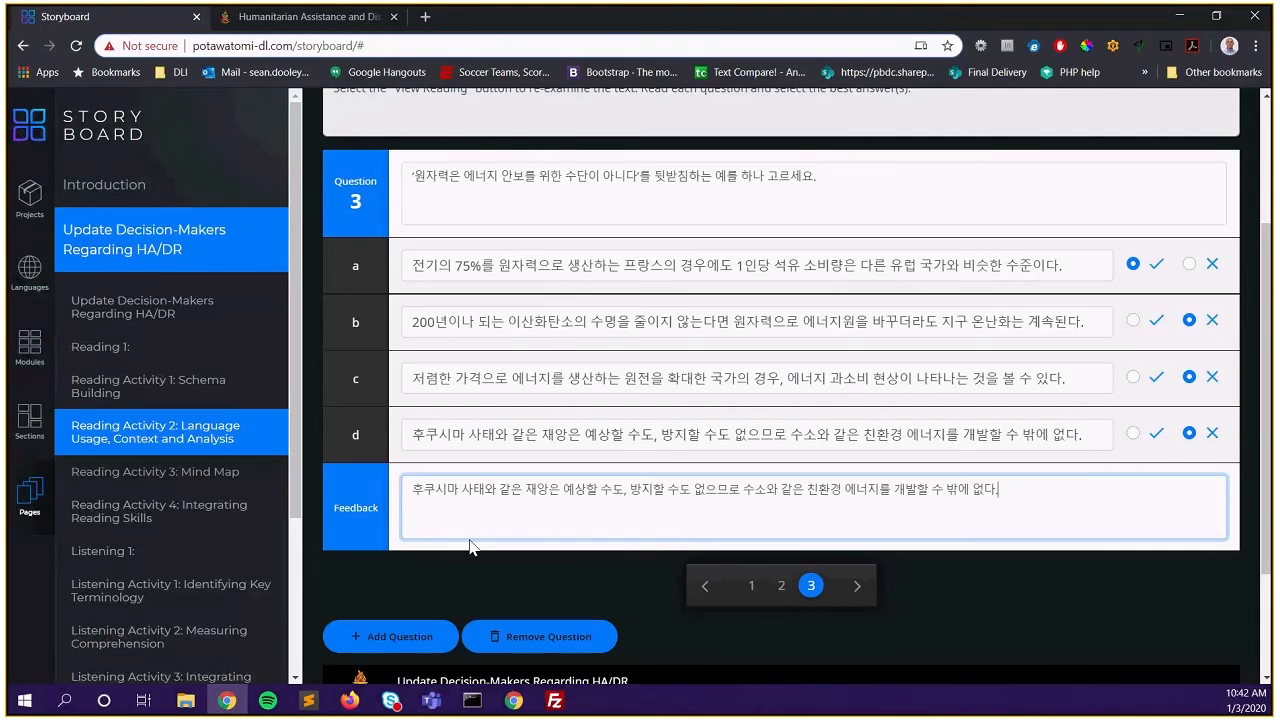
pyautogui.click(752, 587)
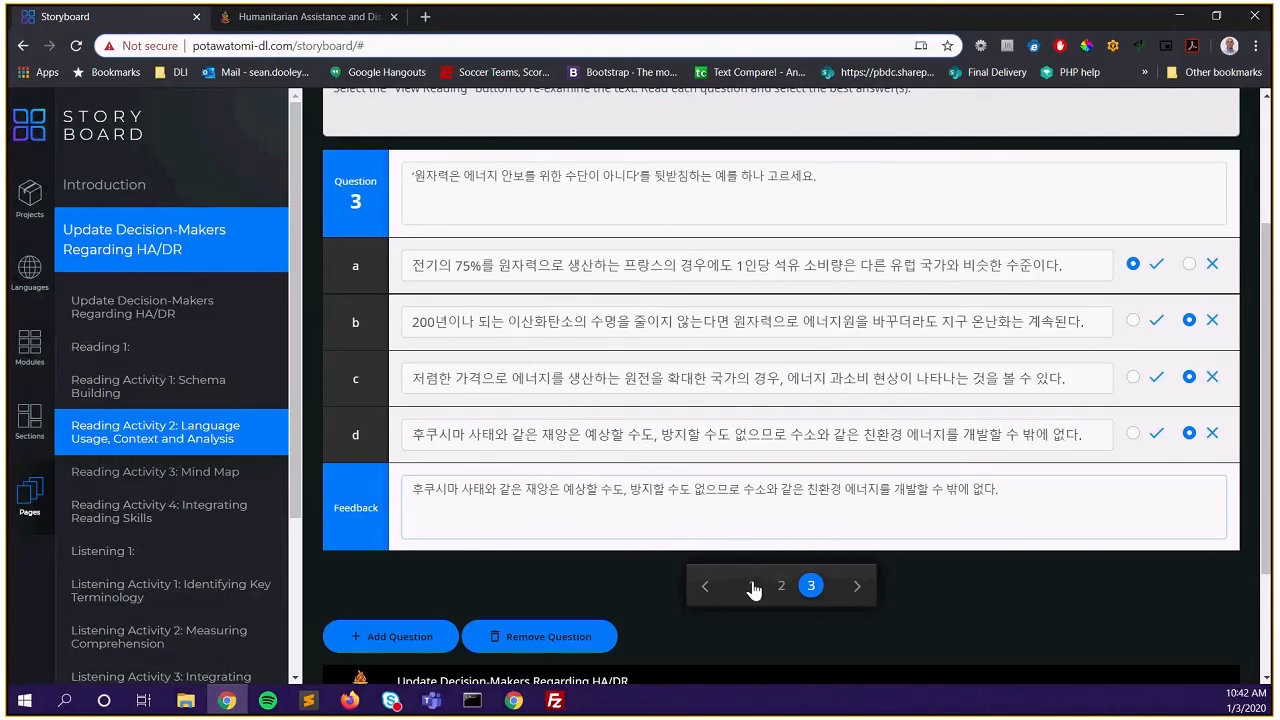
# Page through questions 1 to 3, then add a fourth question
pyautogui.click(781, 586)
pyautogui.click(811, 587)
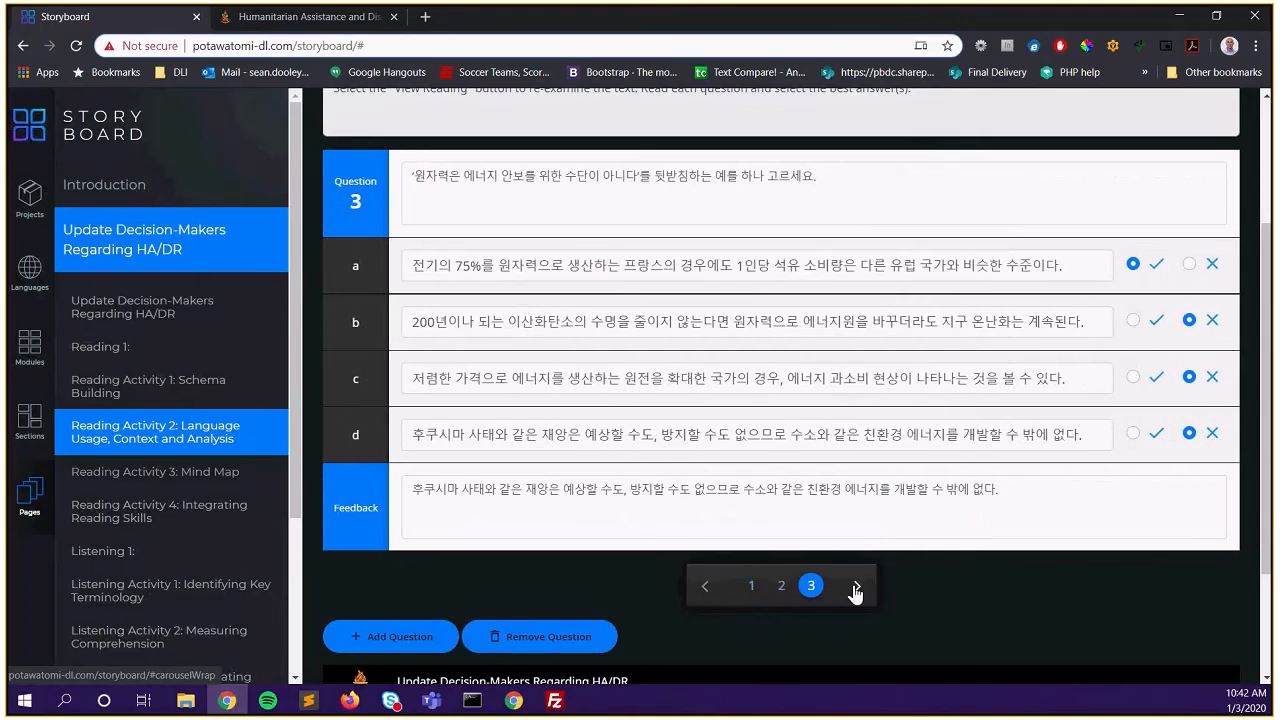
pyautogui.click(855, 590)
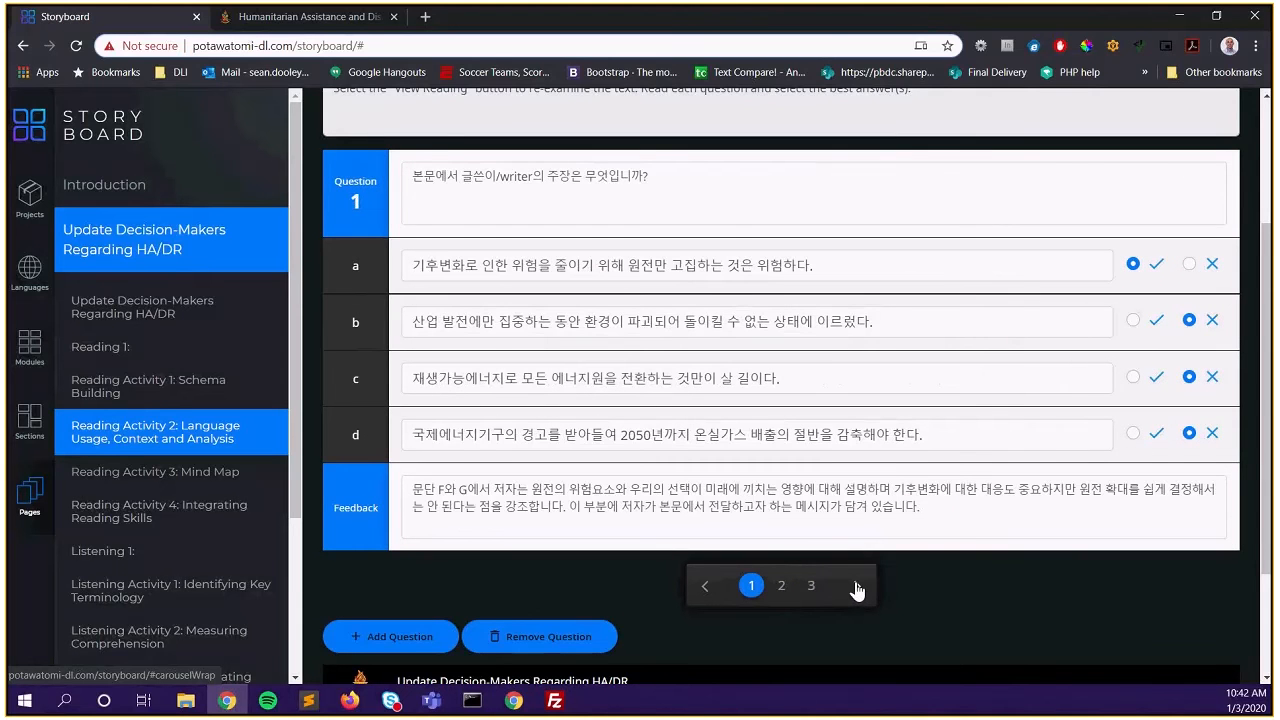
pyautogui.click(856, 588)
pyautogui.click(856, 588)
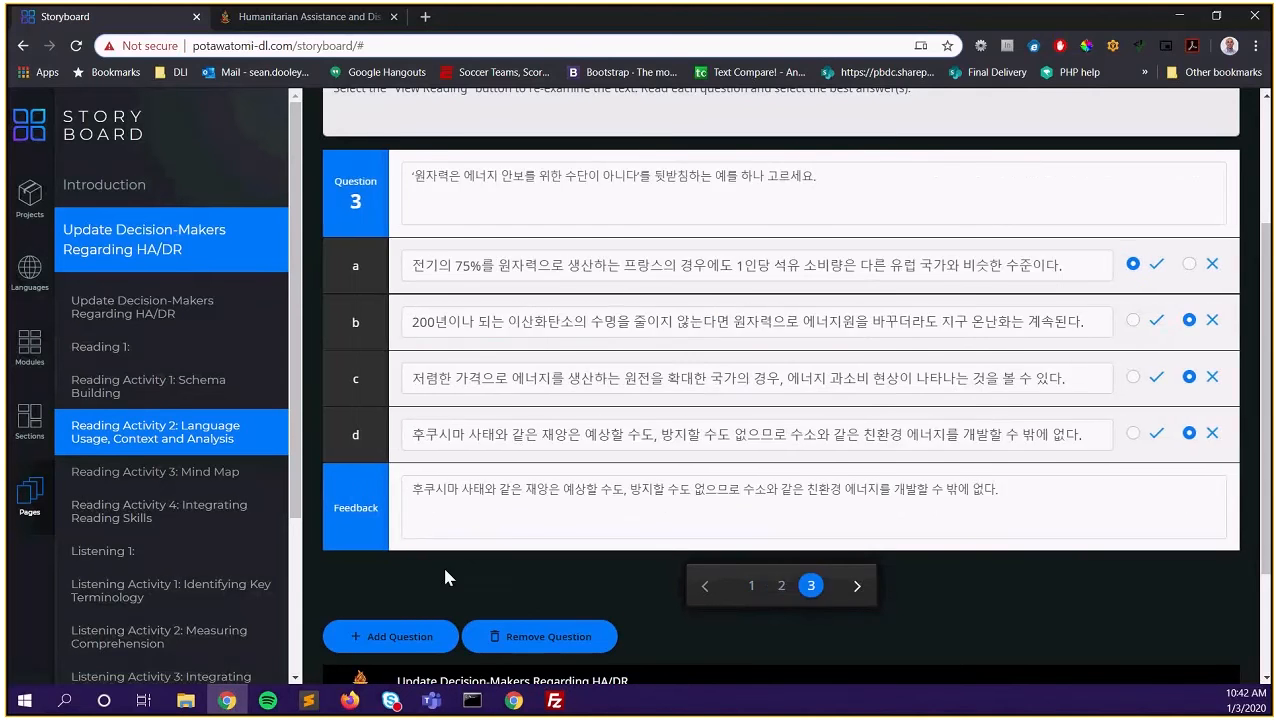
pyautogui.click(413, 643)
# On Question 4, enter prompt 'blah' and answer a 'no', marking all four answers incorrect
pyautogui.click(871, 589)
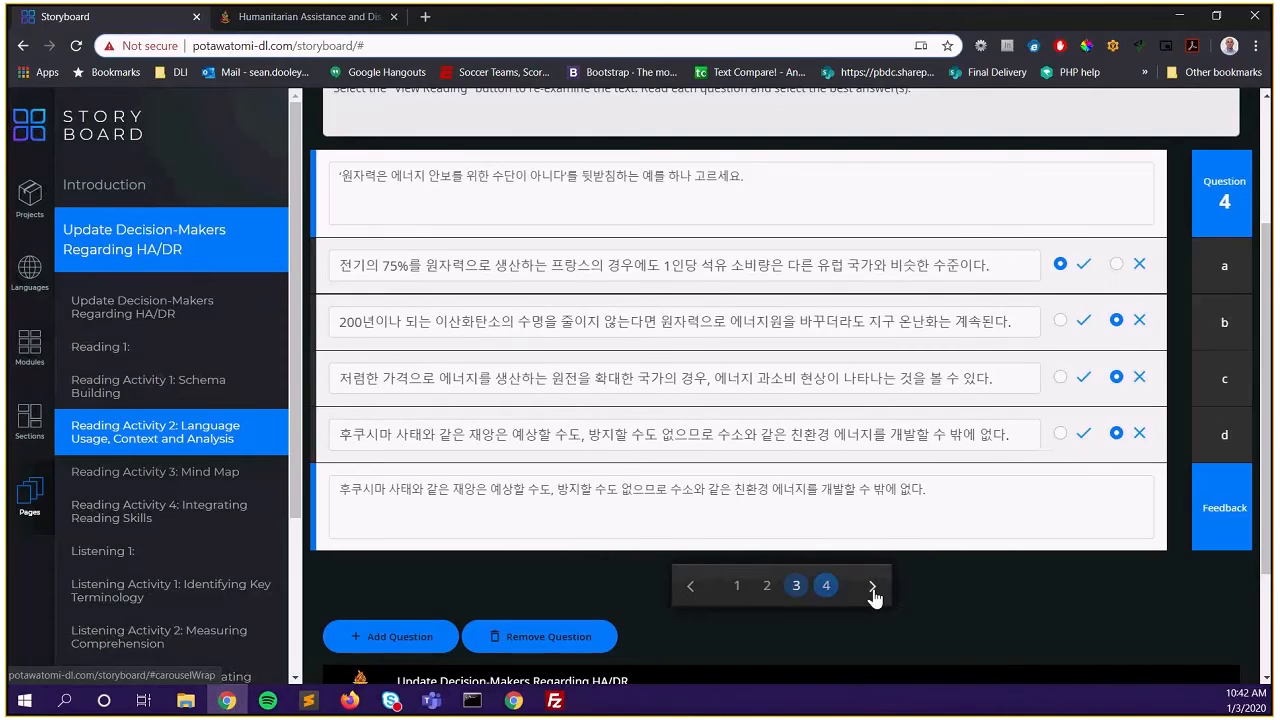
pyautogui.click(548, 190)
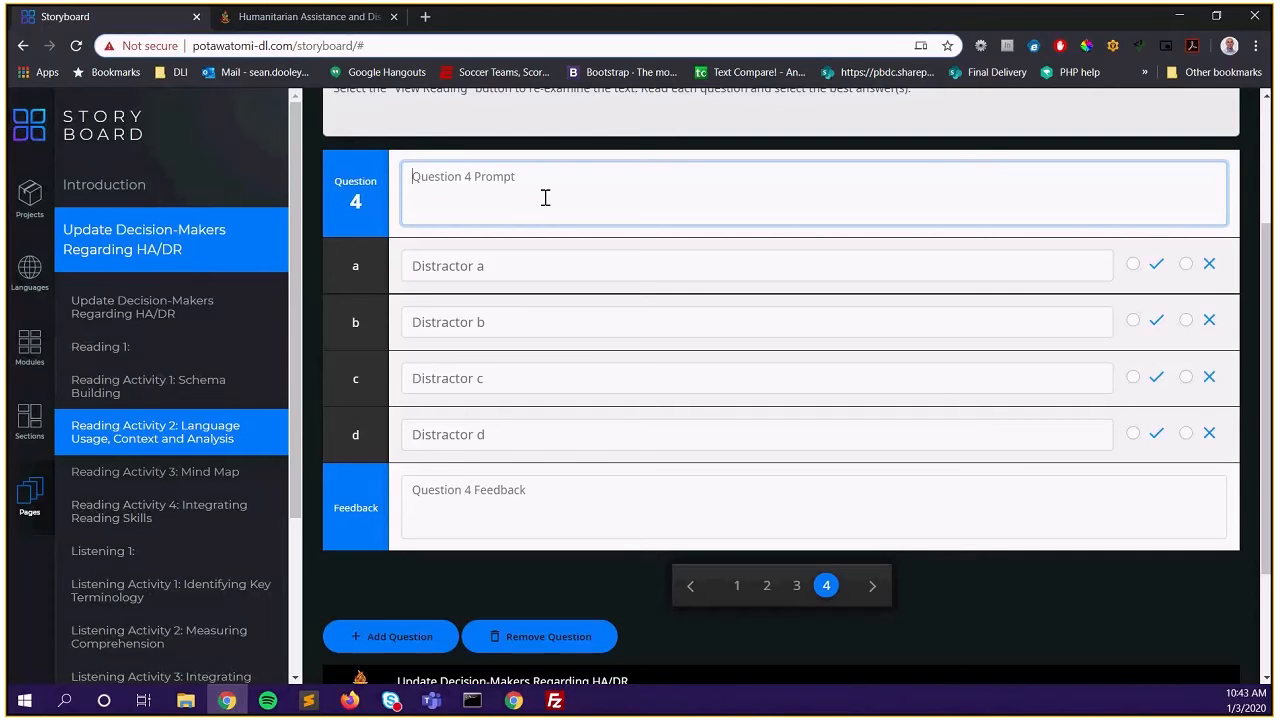
pyautogui.write('blah')
pyautogui.press('Tab')
pyautogui.write('no')
pyautogui.press('Tab')
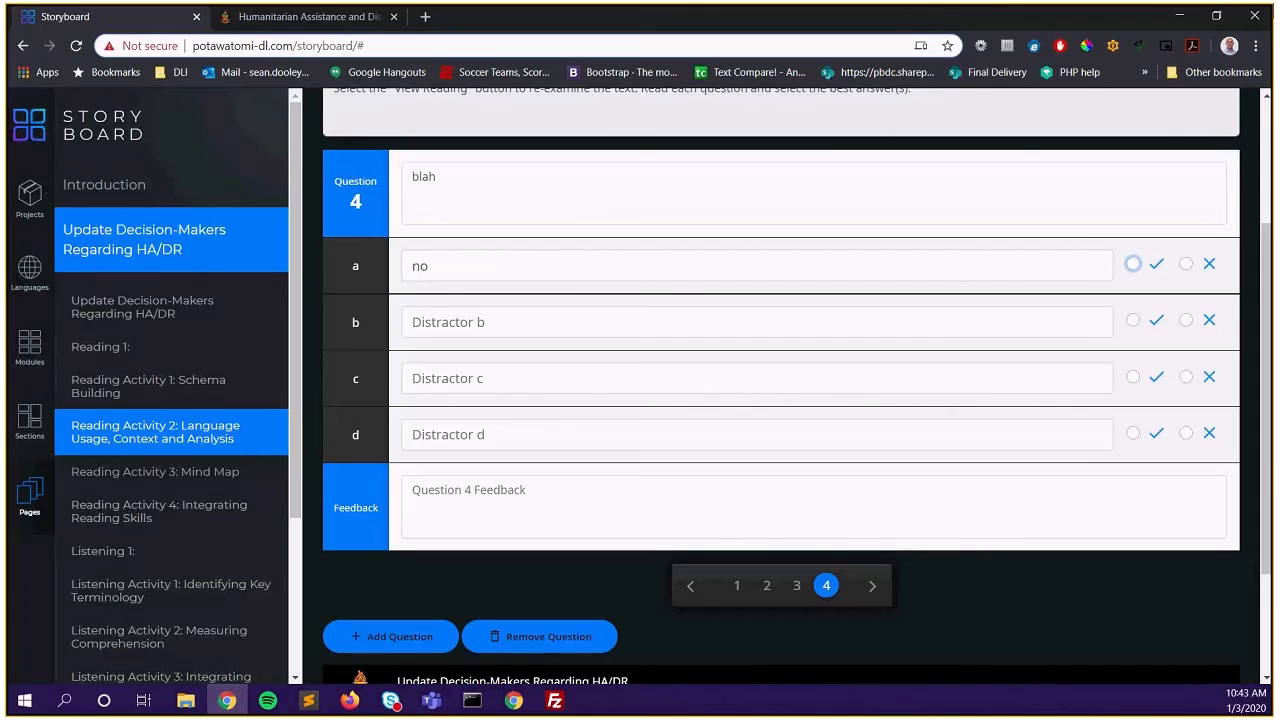
pyautogui.click(1187, 264)
pyautogui.click(1187, 320)
pyautogui.click(1185, 378)
pyautogui.click(1185, 433)
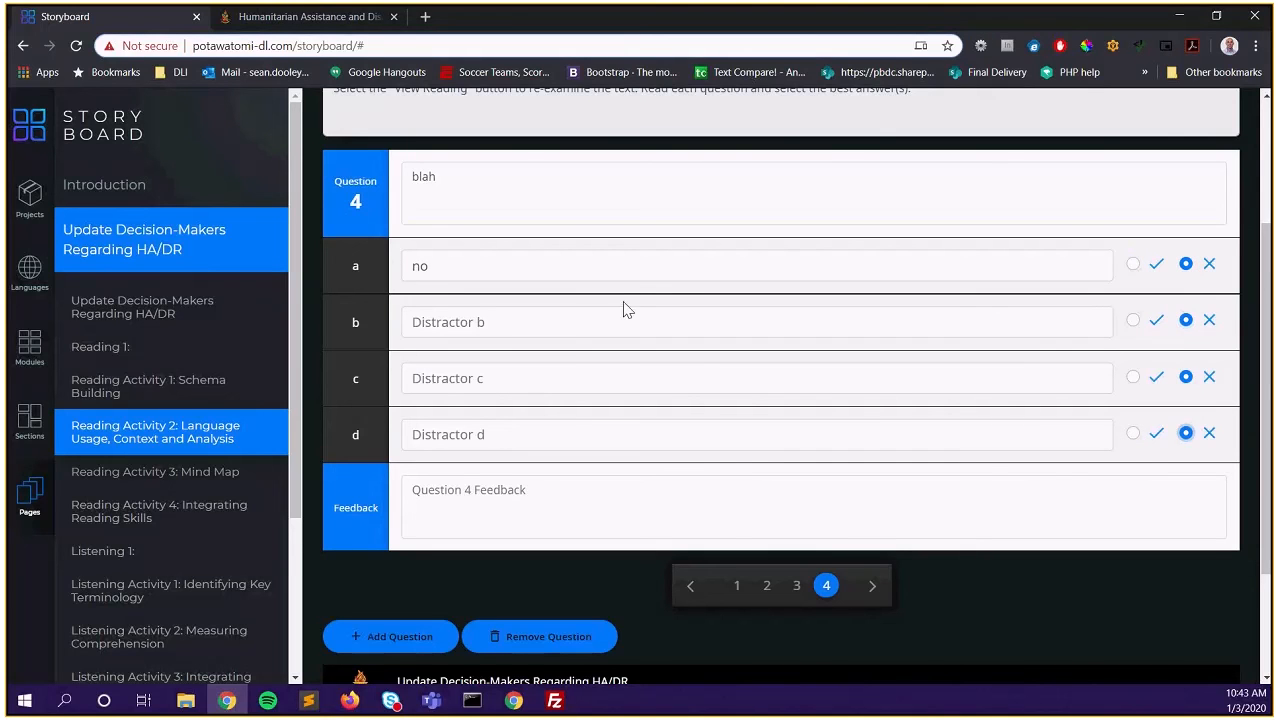
# Enter answers 'bad', 'not good', 'awful' and feedback 'lame', then add a fifth question
pyautogui.click(600, 322)
pyautogui.write('bad')
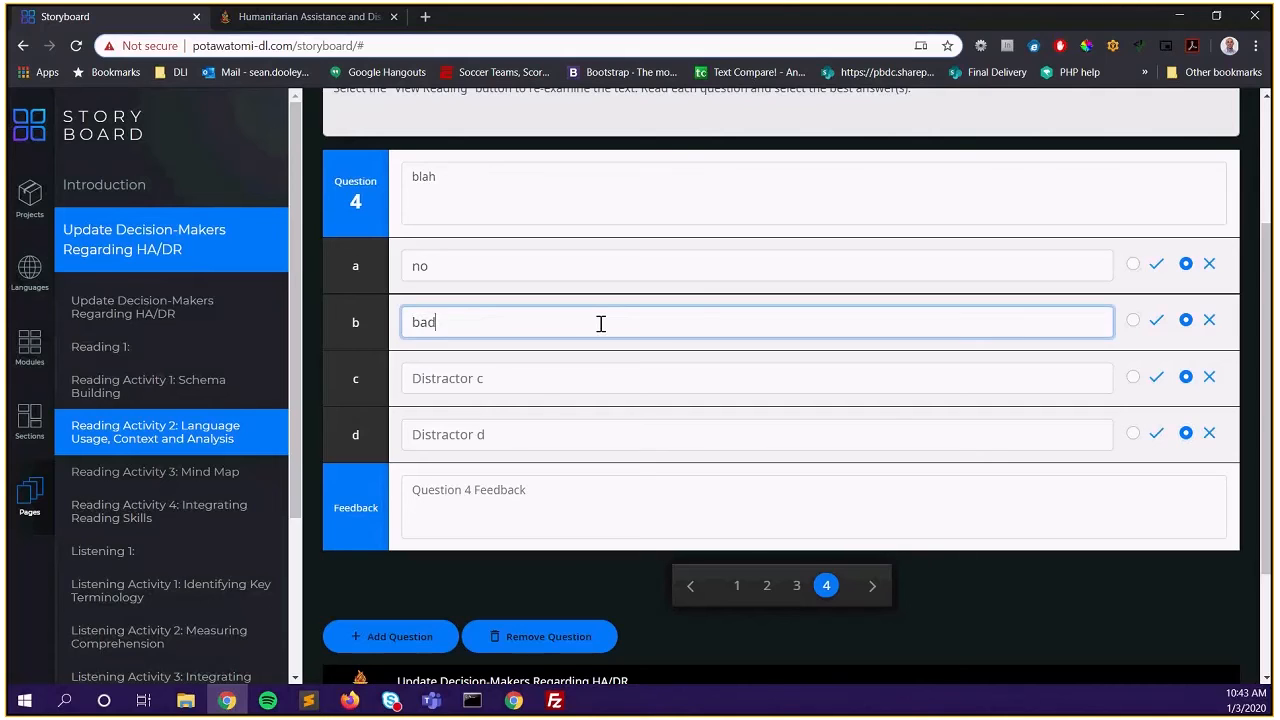
pyautogui.click(543, 377)
pyautogui.write('not ')
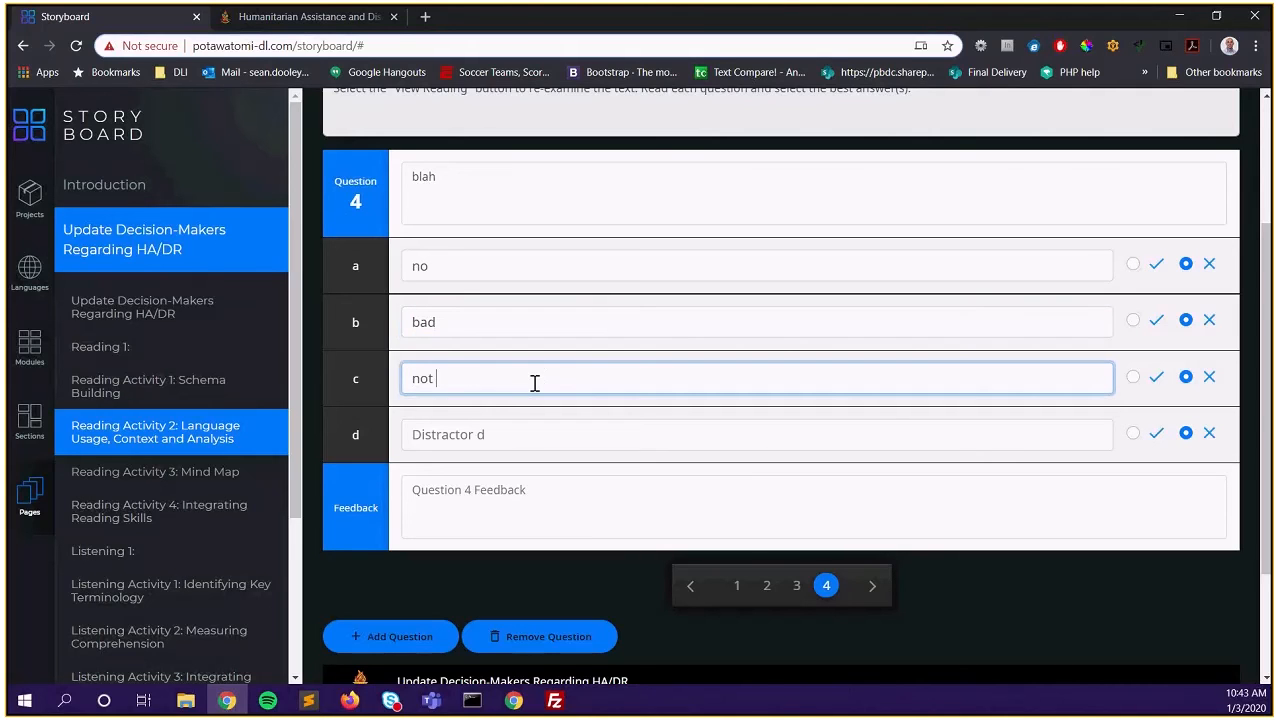
pyautogui.write('good')
pyautogui.click(493, 434)
pyautogui.write('awful')
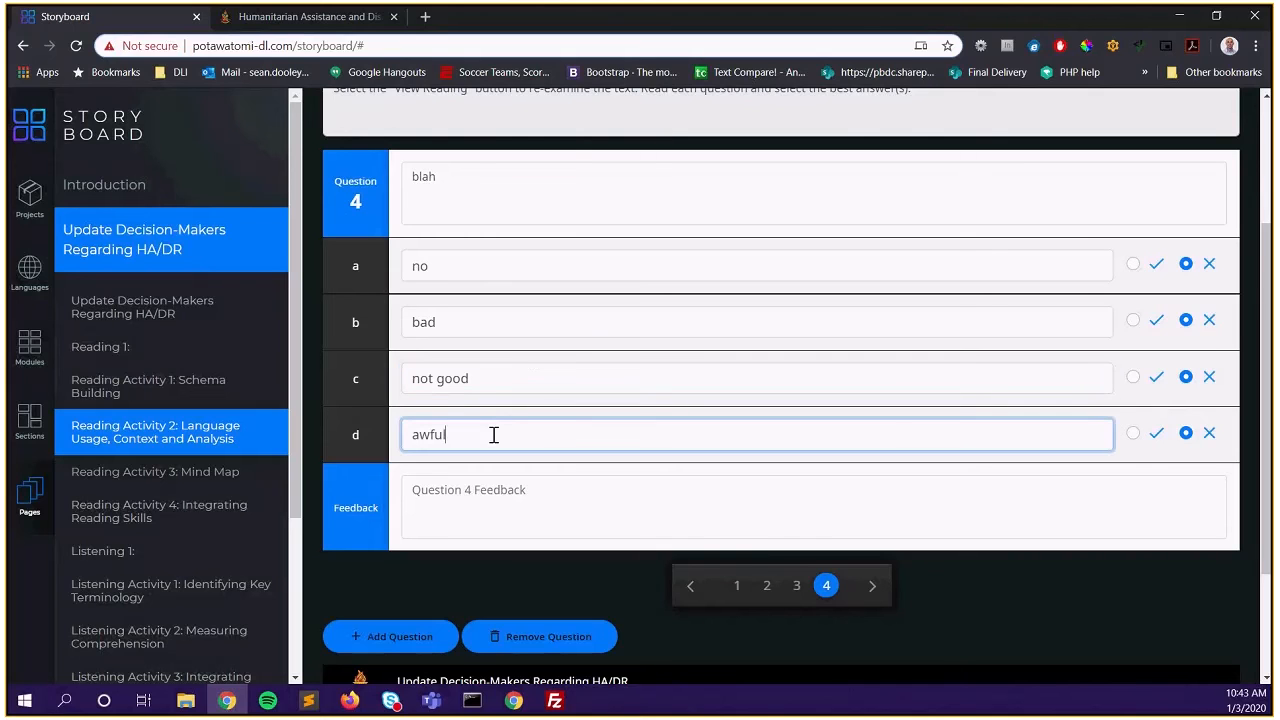
pyautogui.click(487, 511)
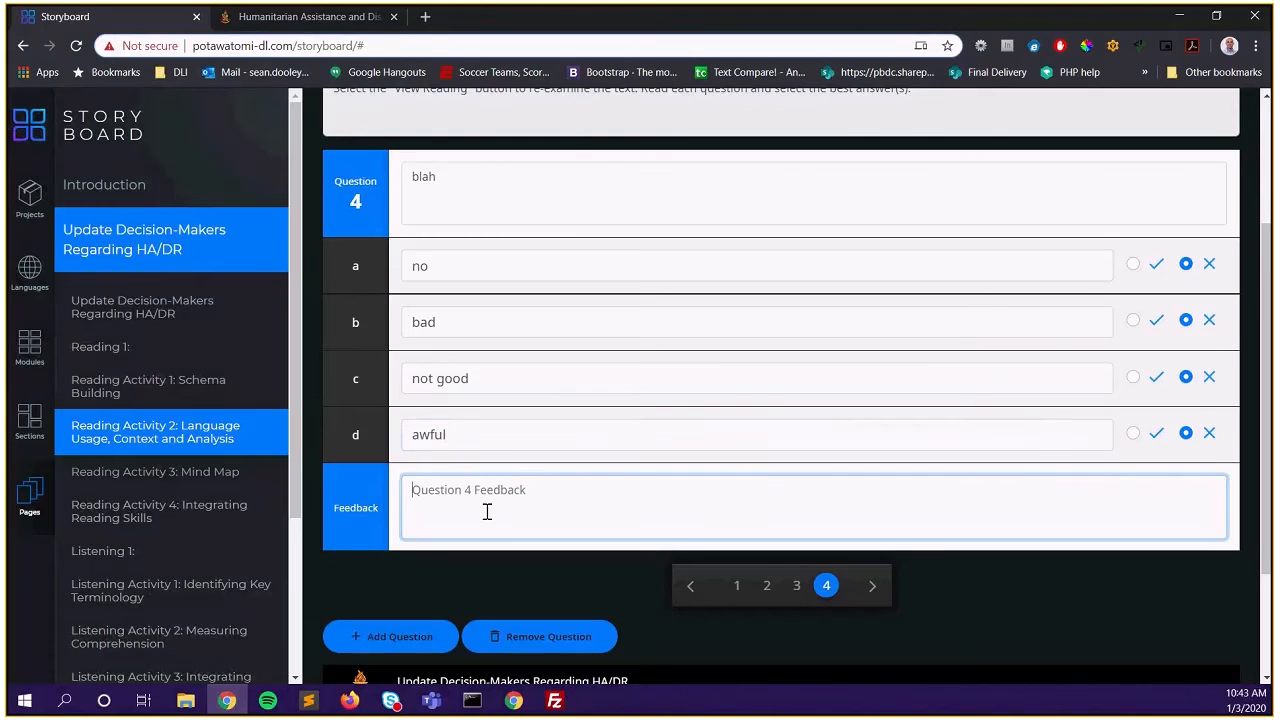
pyautogui.write('lame')
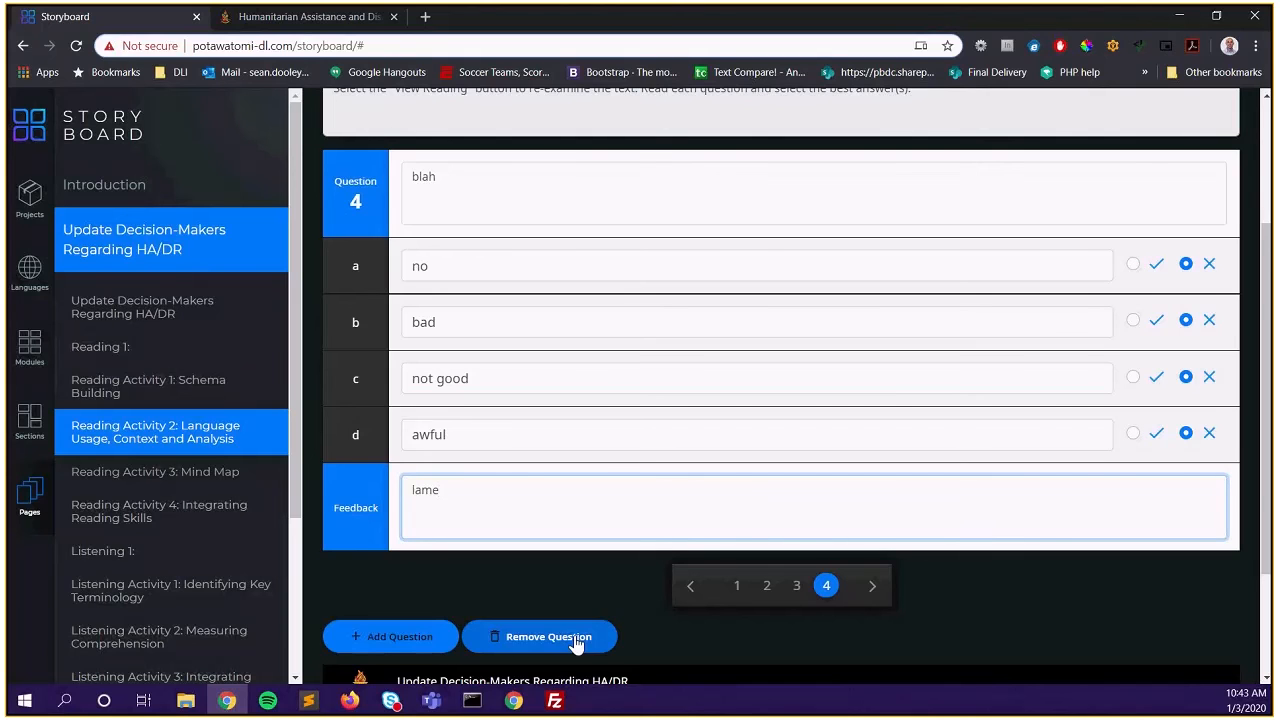
pyautogui.click(442, 648)
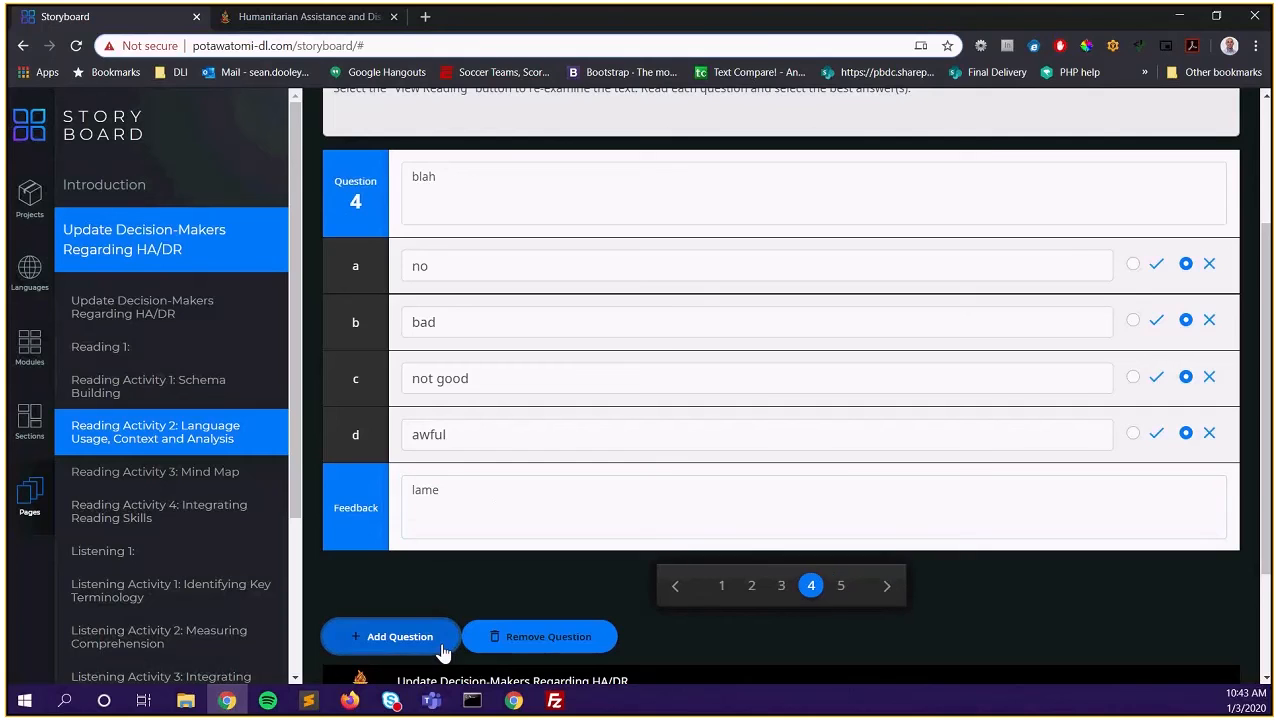
# Remove the extra question, then page through questions 3 and 2 back to question 4
pyautogui.click(843, 588)
pyautogui.click(810, 588)
pyautogui.click(568, 641)
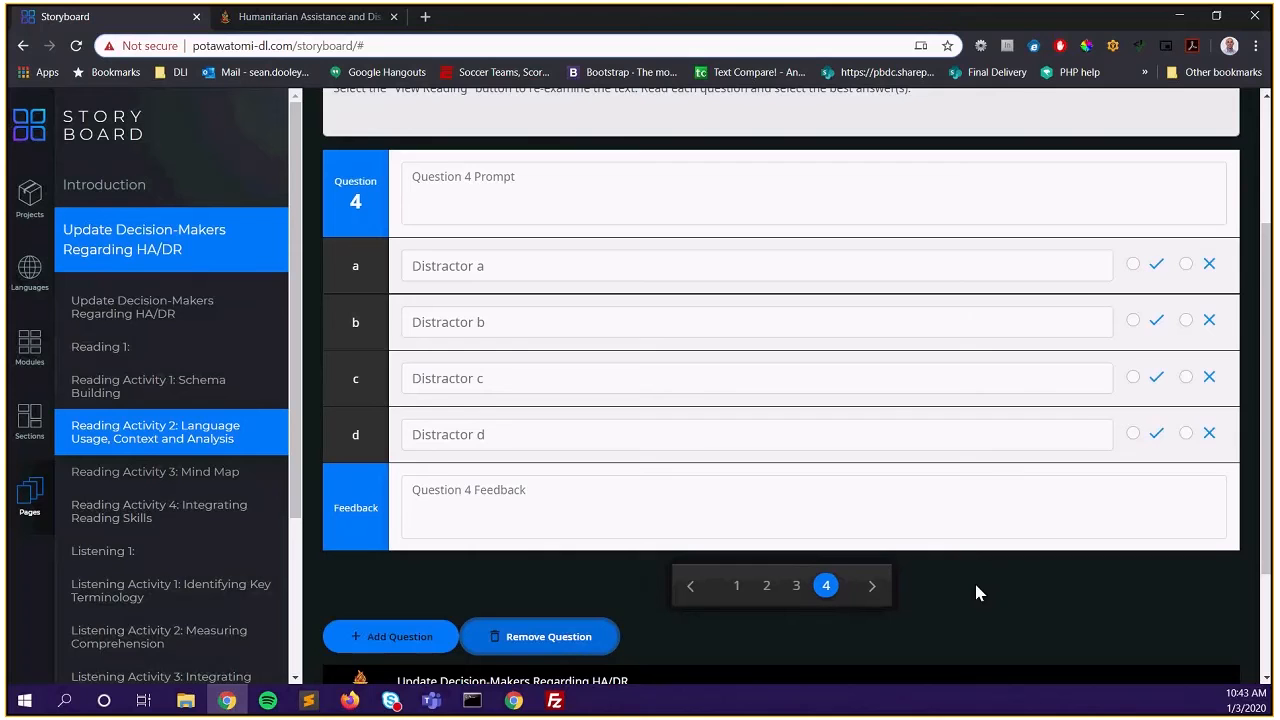
pyautogui.click(796, 586)
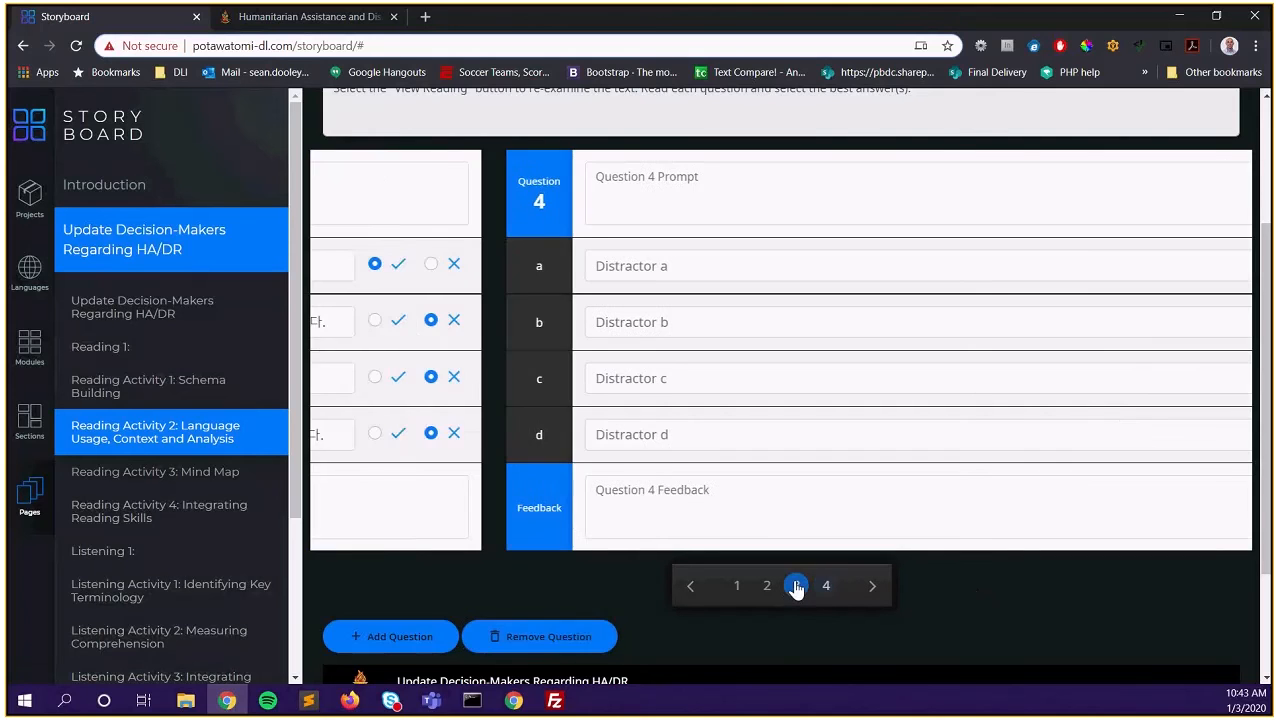
pyautogui.click(767, 586)
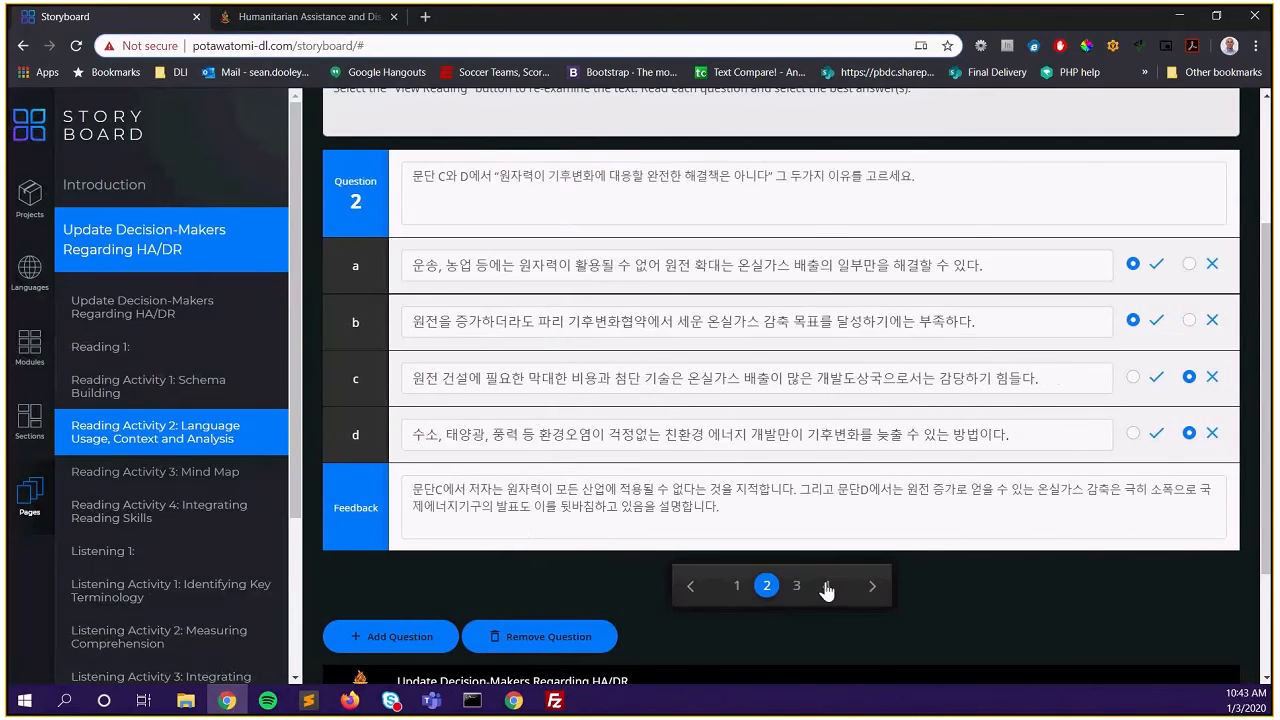
pyautogui.click(826, 587)
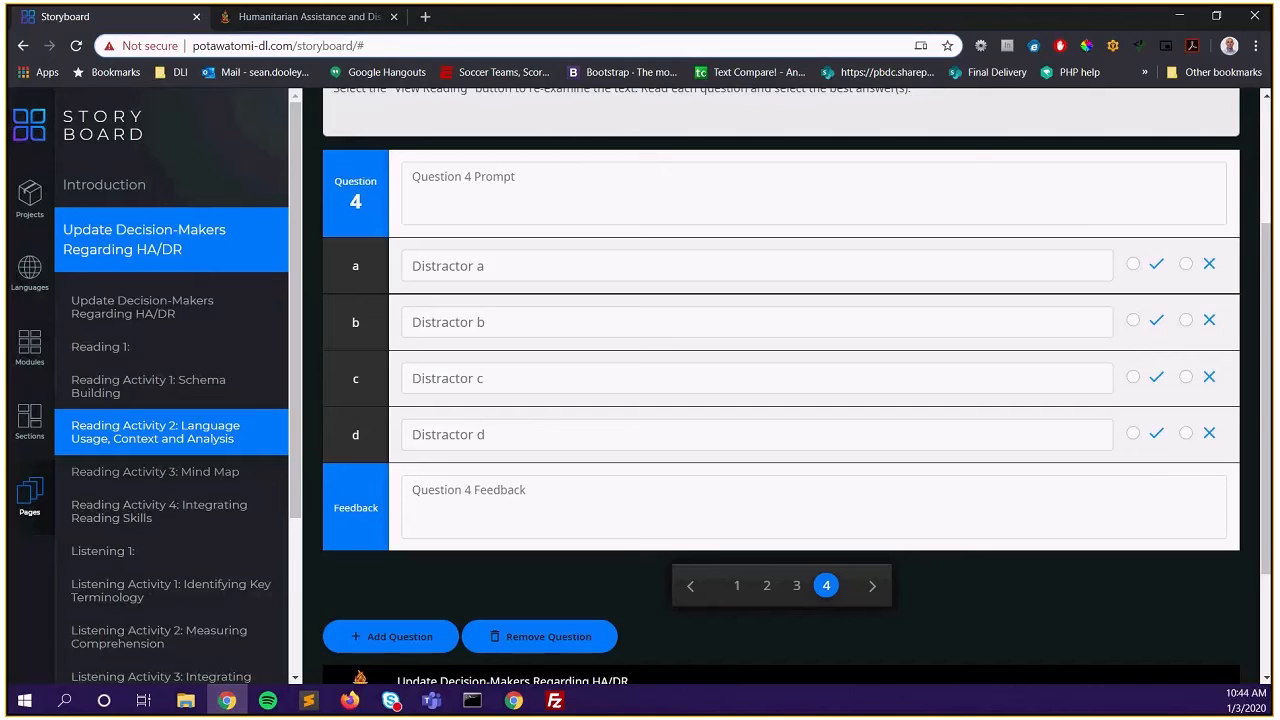
# Paste Question 4's Korean prompt and answers a and b, marking both correct
pyautogui.hotkey('alt', 'Tab')
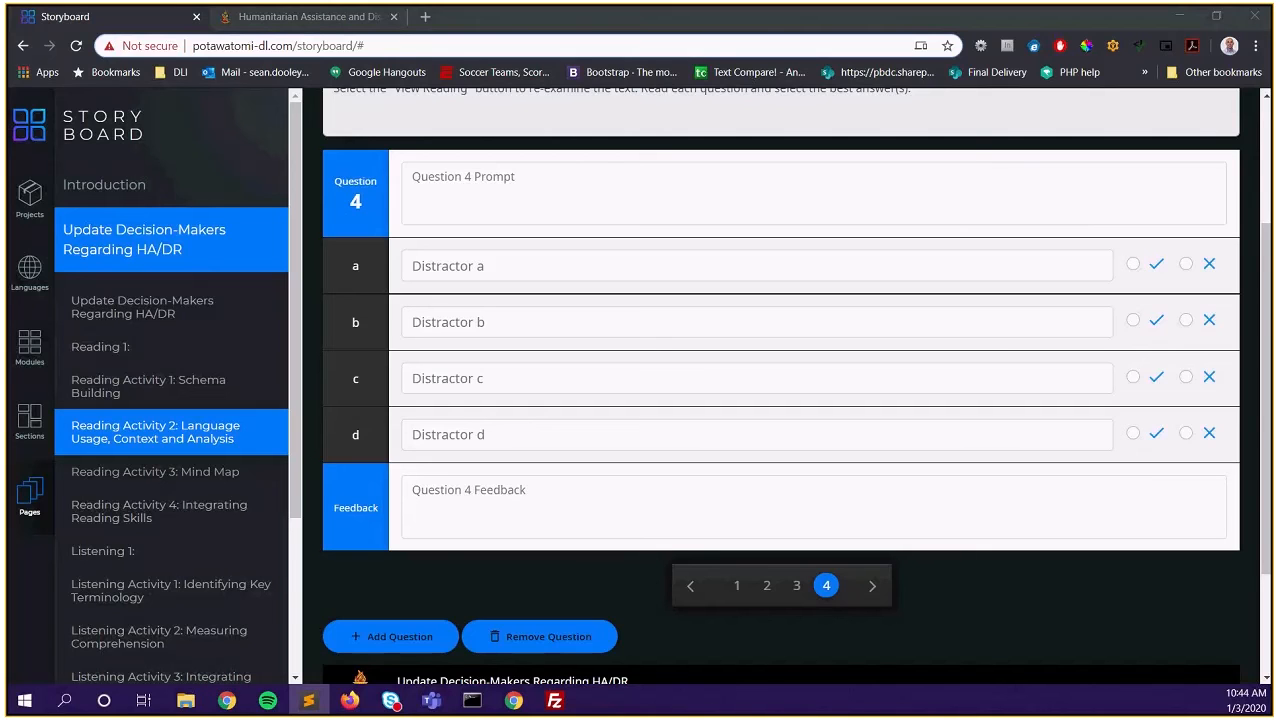
pyautogui.click(594, 186)
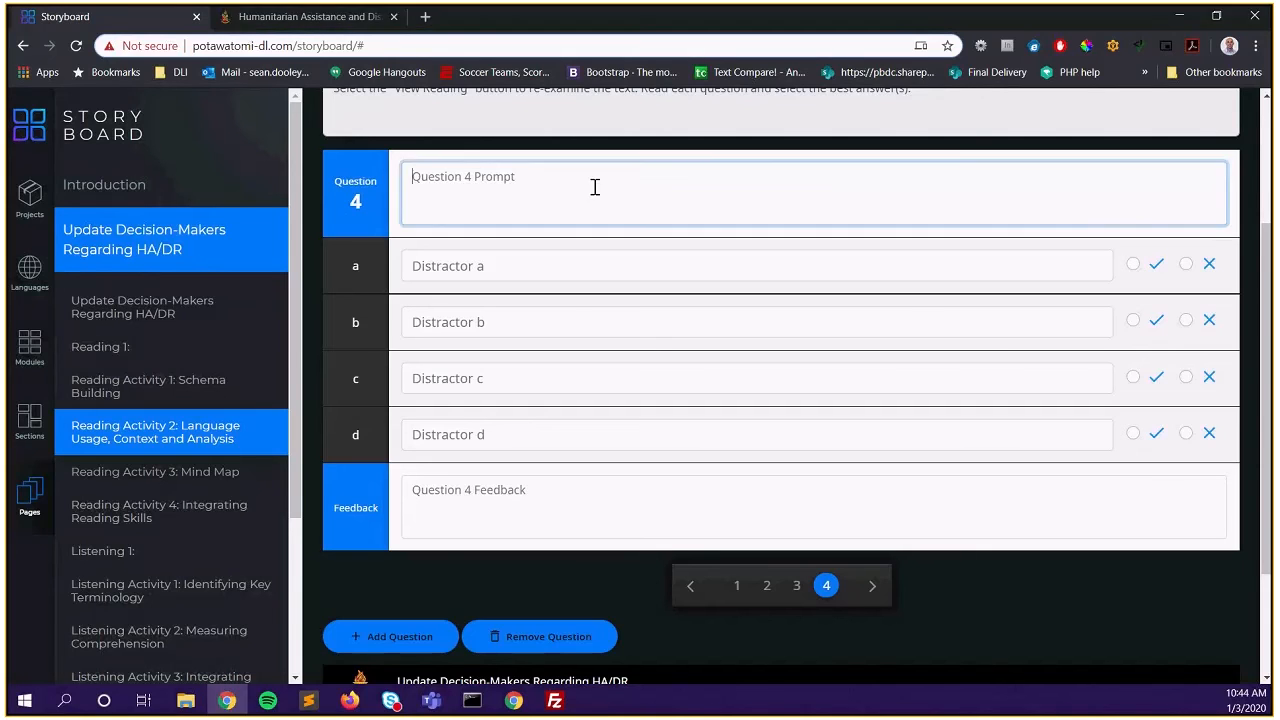
pyautogui.write('저자/writer의 의견 두 가지를 고르세요.')
pyautogui.hotkey('alt', 'Tab')
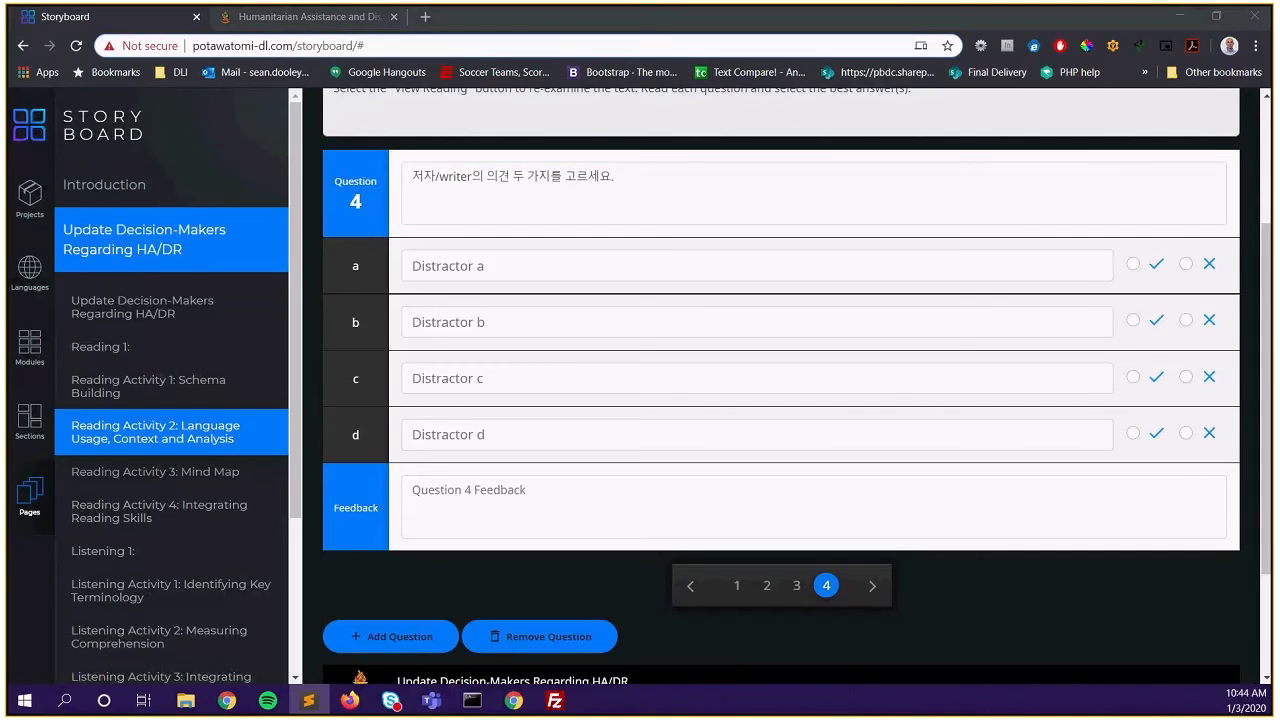
pyautogui.click(506, 268)
pyautogui.write('우리가 초래한 위험에 대해 깊이 생각해봐야 한다.')
pyautogui.click(1134, 265)
pyautogui.hotkey('alt', 'Tab')
pyautogui.click(529, 323)
pyautogui.write('미래 세대에게 피해와 시련을 주어서는 안 된다.')
pyautogui.click(1133, 320)
# Paste Korean answers c and d, marking both incorrect
pyautogui.hotkey('alt', 'Tab')
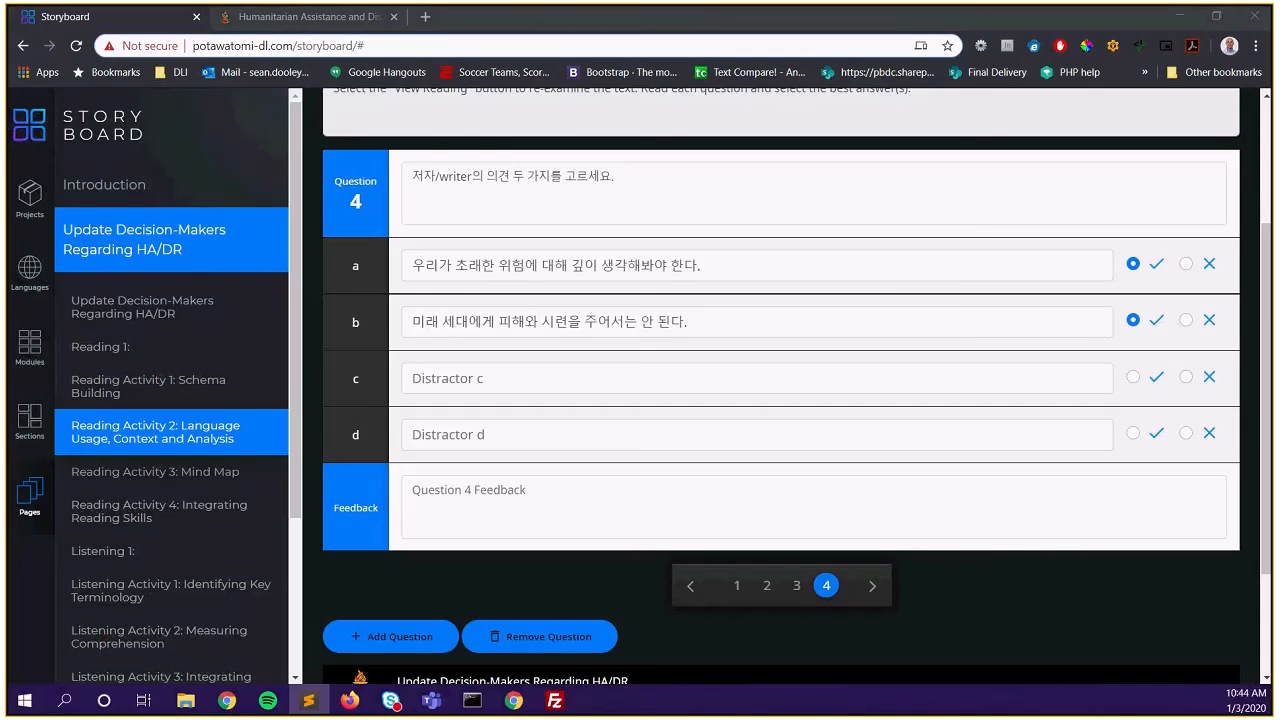
pyautogui.hotkey('alt', 'Tab')
pyautogui.click(530, 376)
pyautogui.write('발전과 번영에는 늘 부작용이 따르는 법이다.')
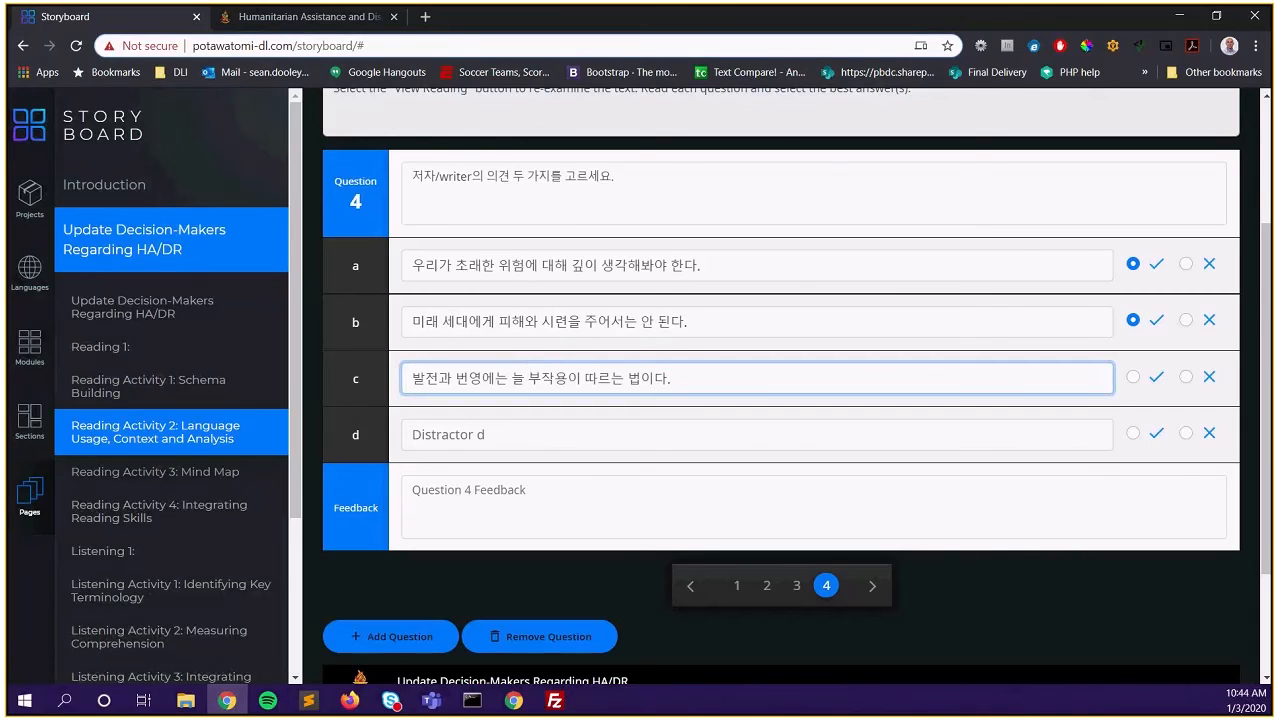
pyautogui.click(1186, 376)
pyautogui.hotkey('alt', 'Tab')
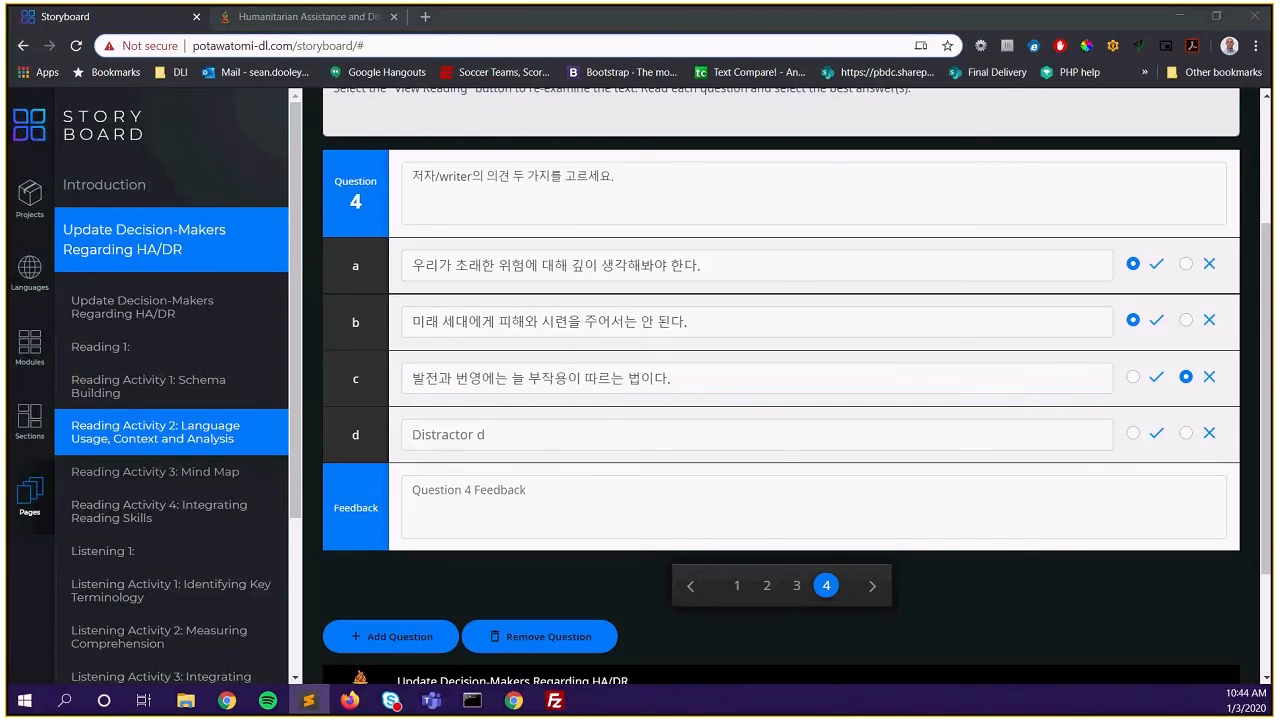
pyautogui.click(771, 446)
pyautogui.write('국제사회가 협력한다면 어떤 문제든 해결할 수 있다.')
pyautogui.click(1186, 432)
# Paste the Korean feedback paragraph into Question 4's feedback box
pyautogui.hotkey('alt', 'Tab')
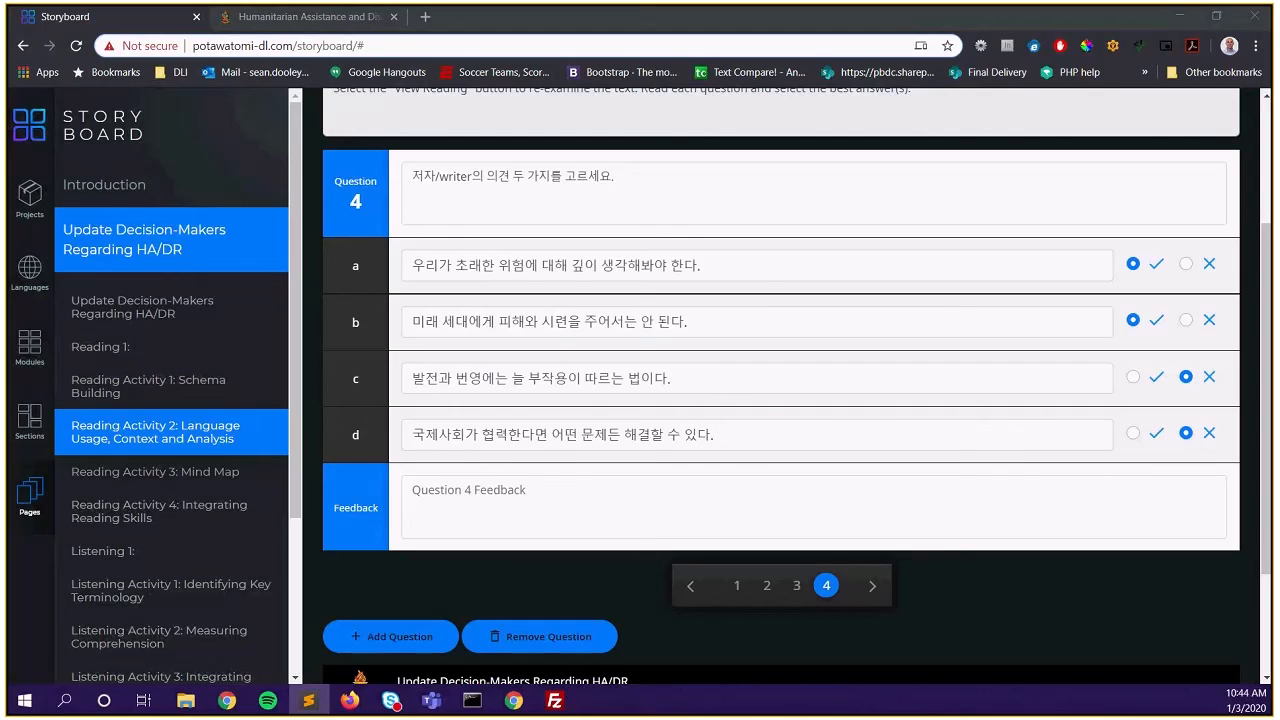
pyautogui.hotkey('alt', 'Tab')
pyautogui.click(504, 516)
pyautogui.write('문단 G에서 저자는 발전만을 생각할 것이 아니라 위험도 고려해야 하며 미래 세대에 지속적으로 영향을 끼치는 결정을 쉽게 내려서는 안 된다고 호소합니다. 이 부분에서 저자의 감정적인 태도가 잘 드러납니다.')
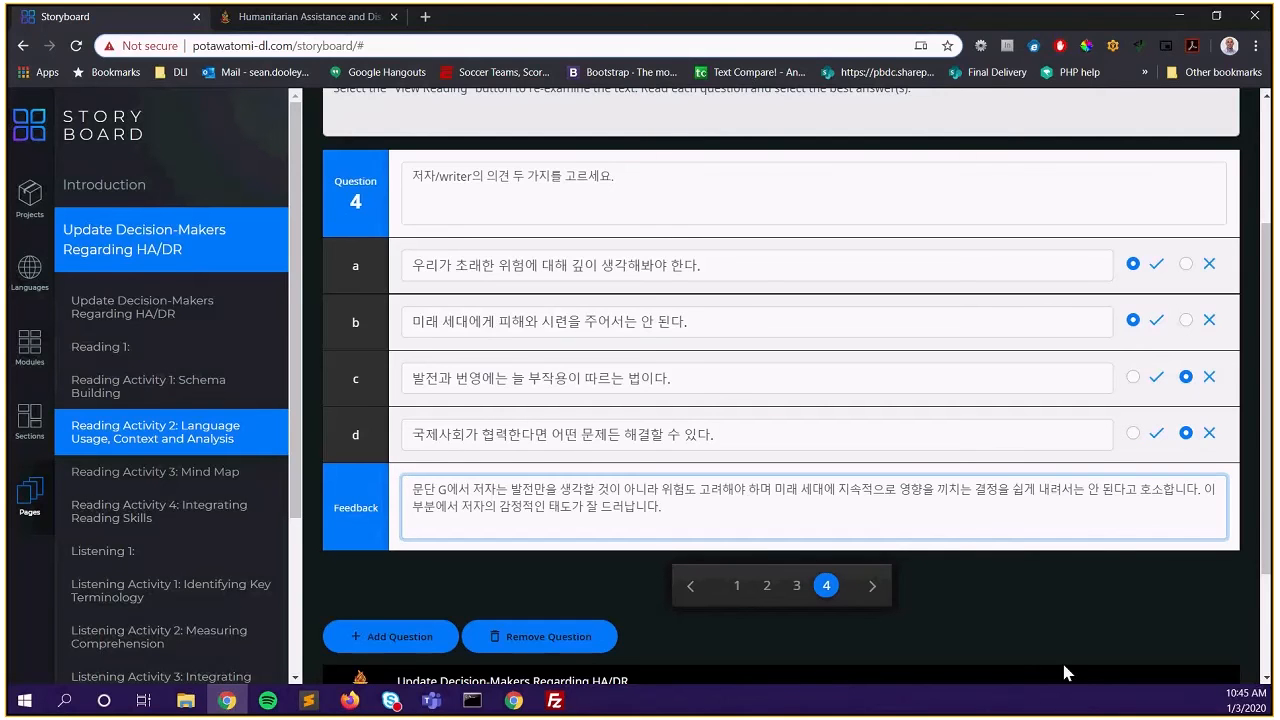
pyautogui.scroll(-1, 748, 512)
# Step through questions 1 to 4 of the quiz to review them
pyautogui.click(748, 512)
pyautogui.click(767, 504)
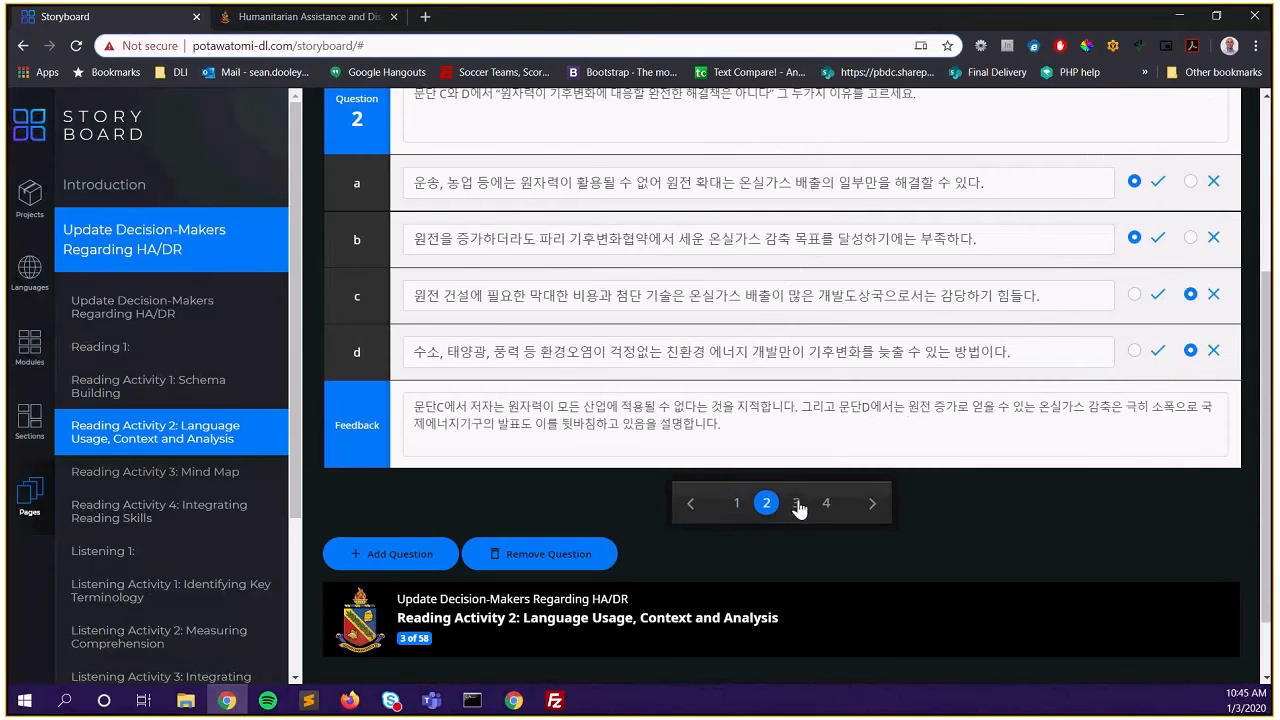
pyautogui.click(797, 504)
pyautogui.click(827, 504)
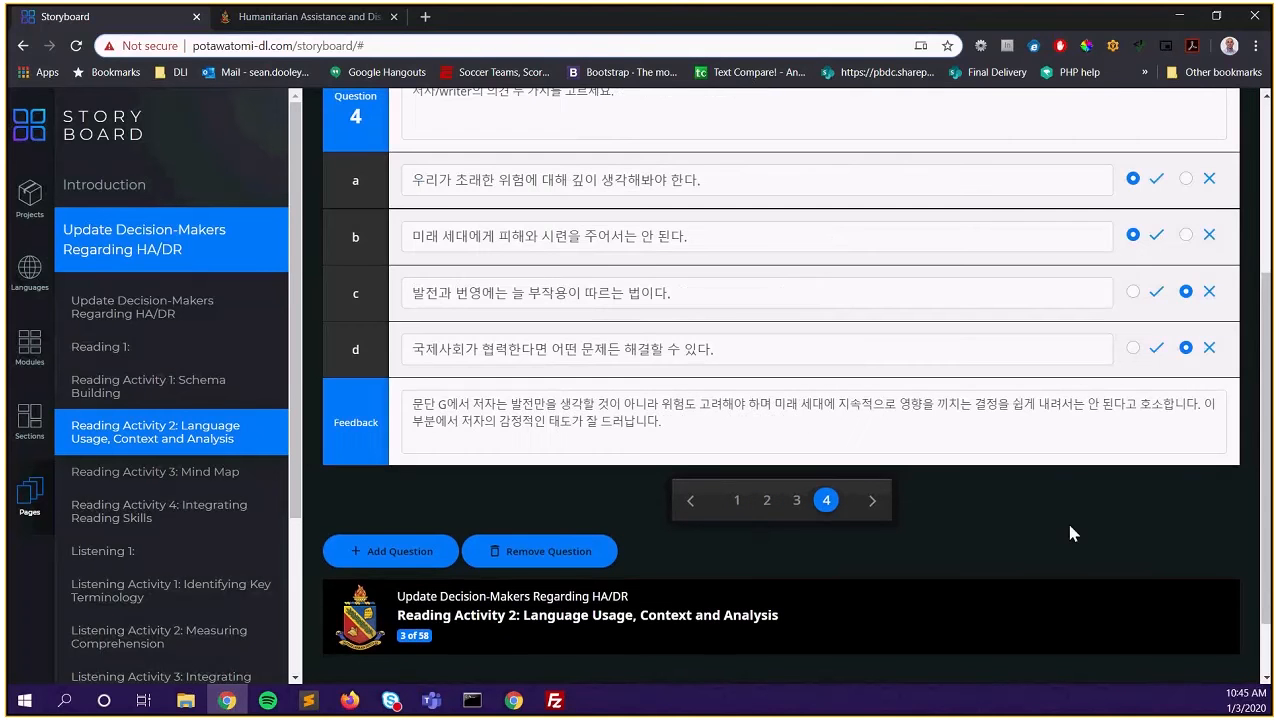
# Save the Multiple Choice page to the database and dismiss the confirmation
pyautogui.scroll(-1, 1069, 533)
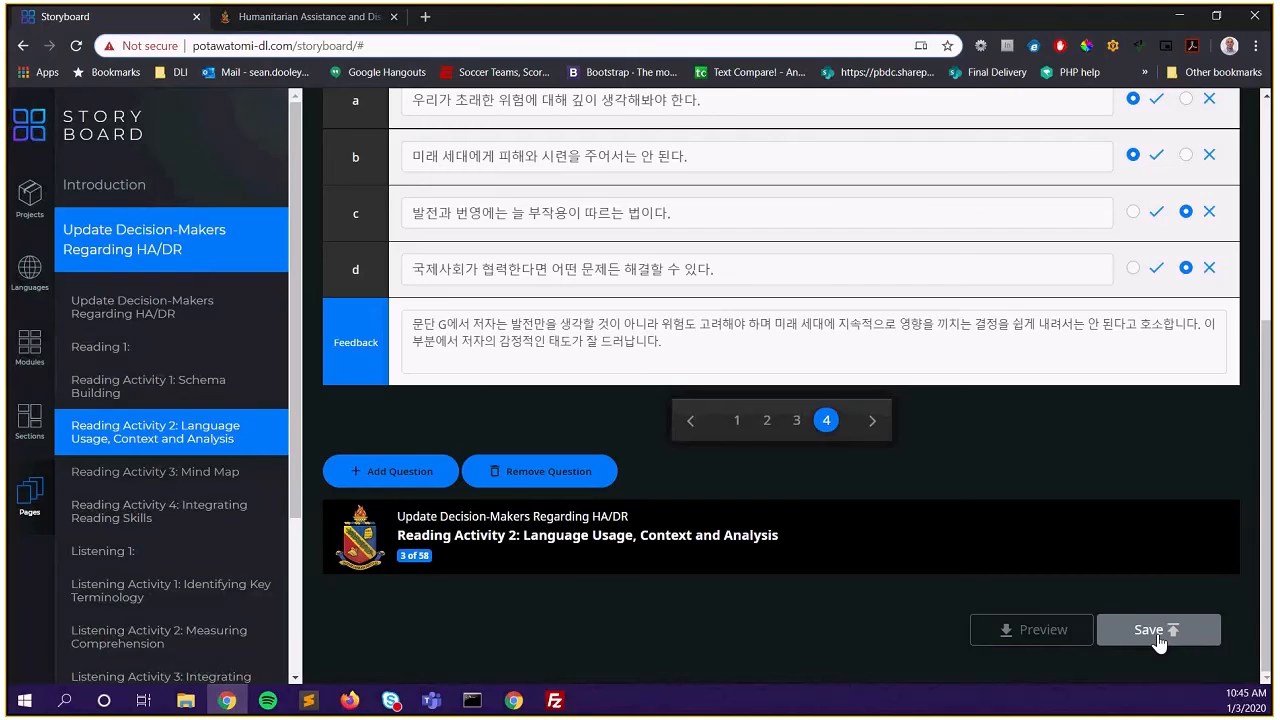
pyautogui.click(1158, 638)
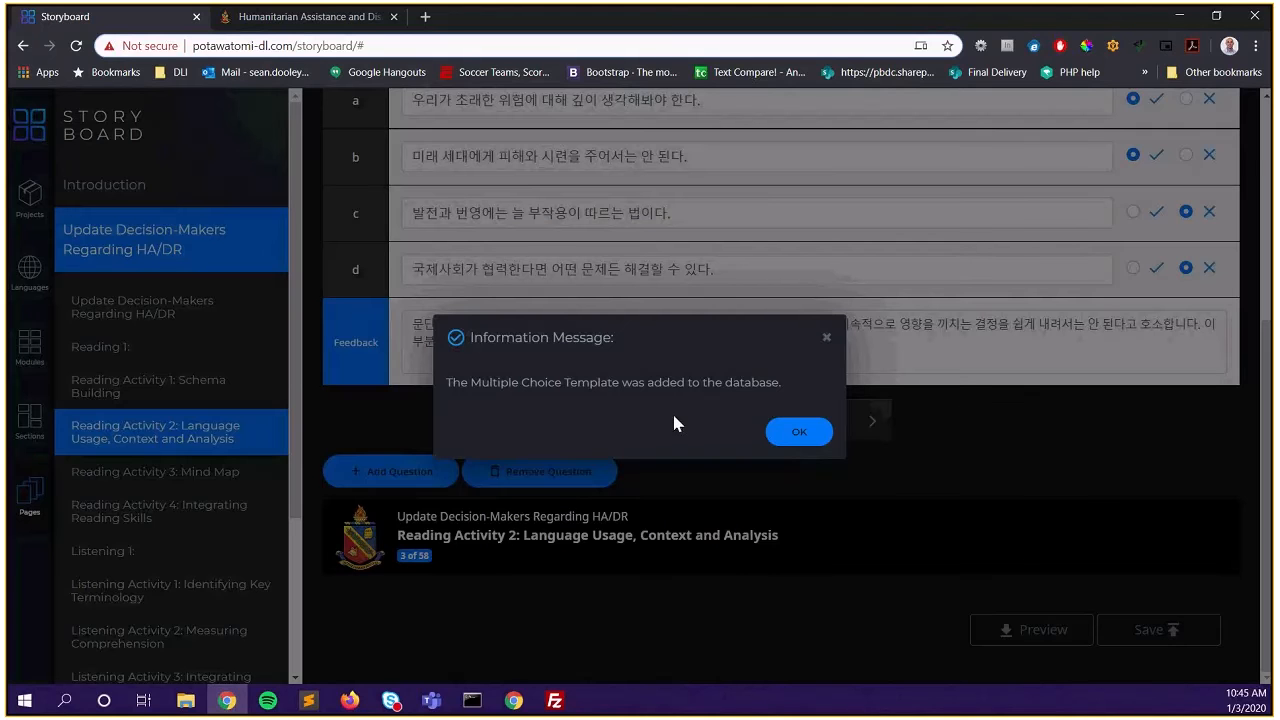
pyautogui.click(797, 435)
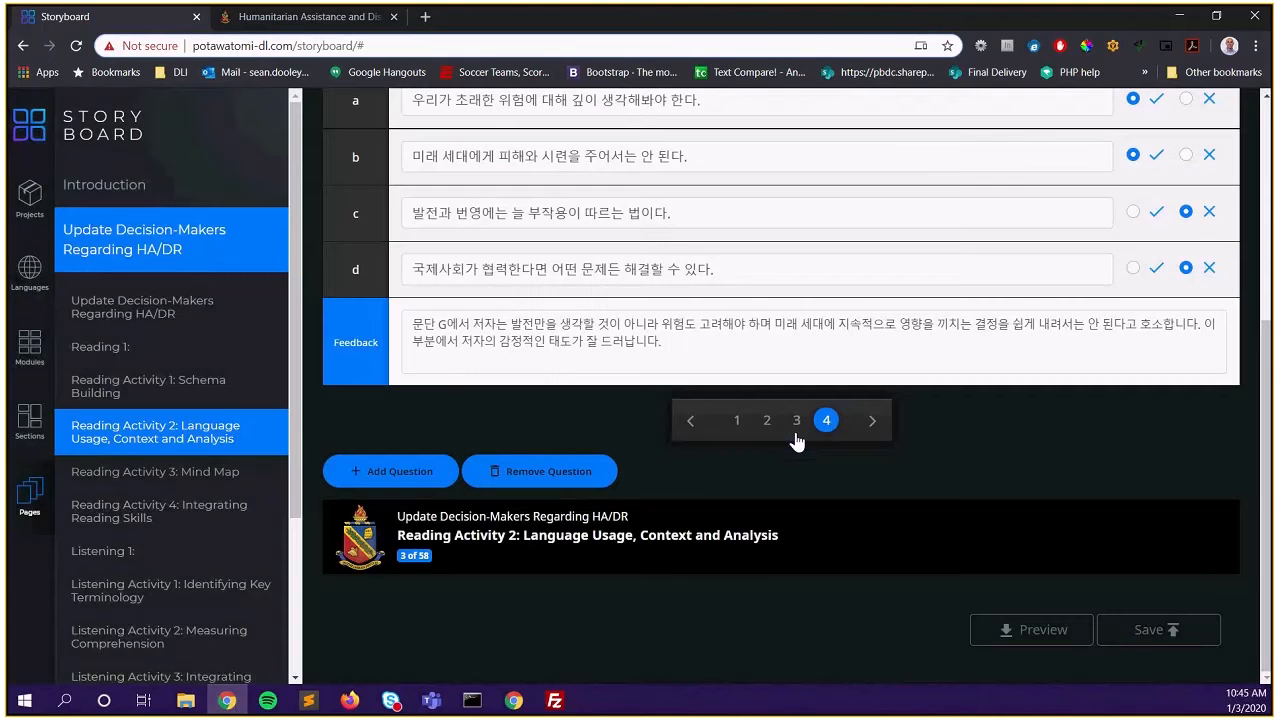
# Open 'Reading Activity 4: Integrating Reading Skills', then return to the Languages 0034 list
pyautogui.click(133, 519)
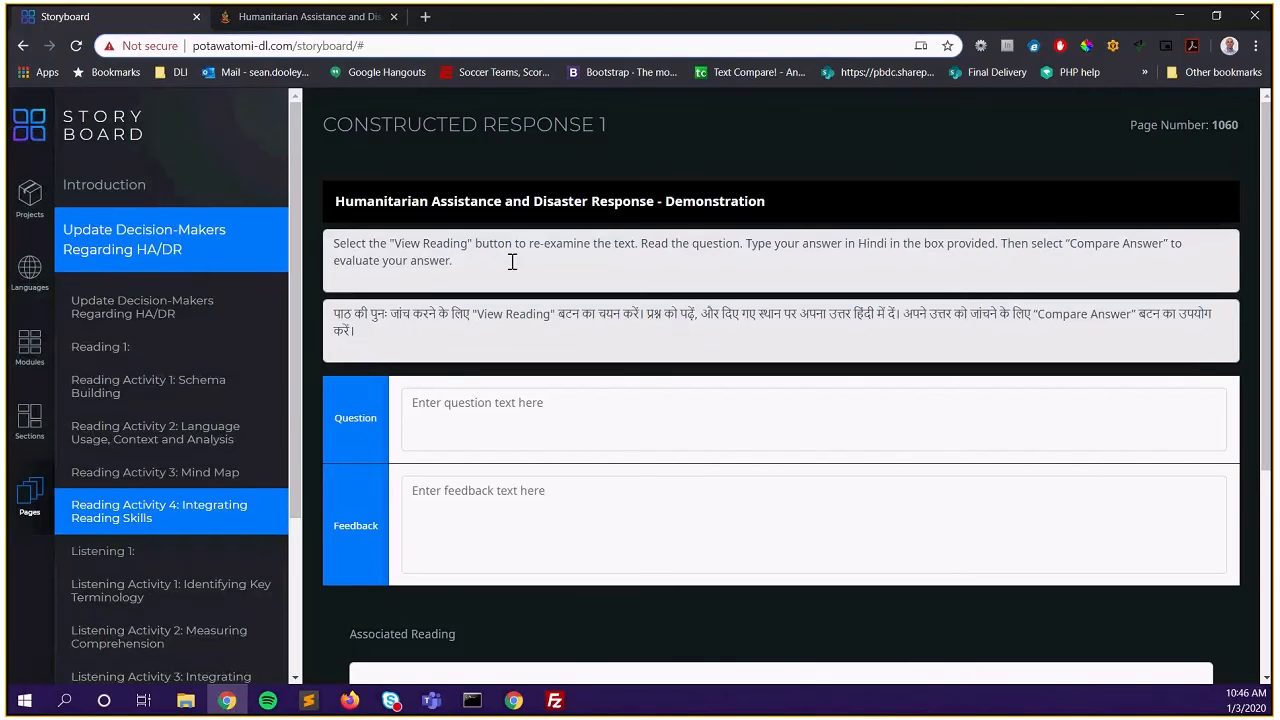
pyautogui.click(30, 270)
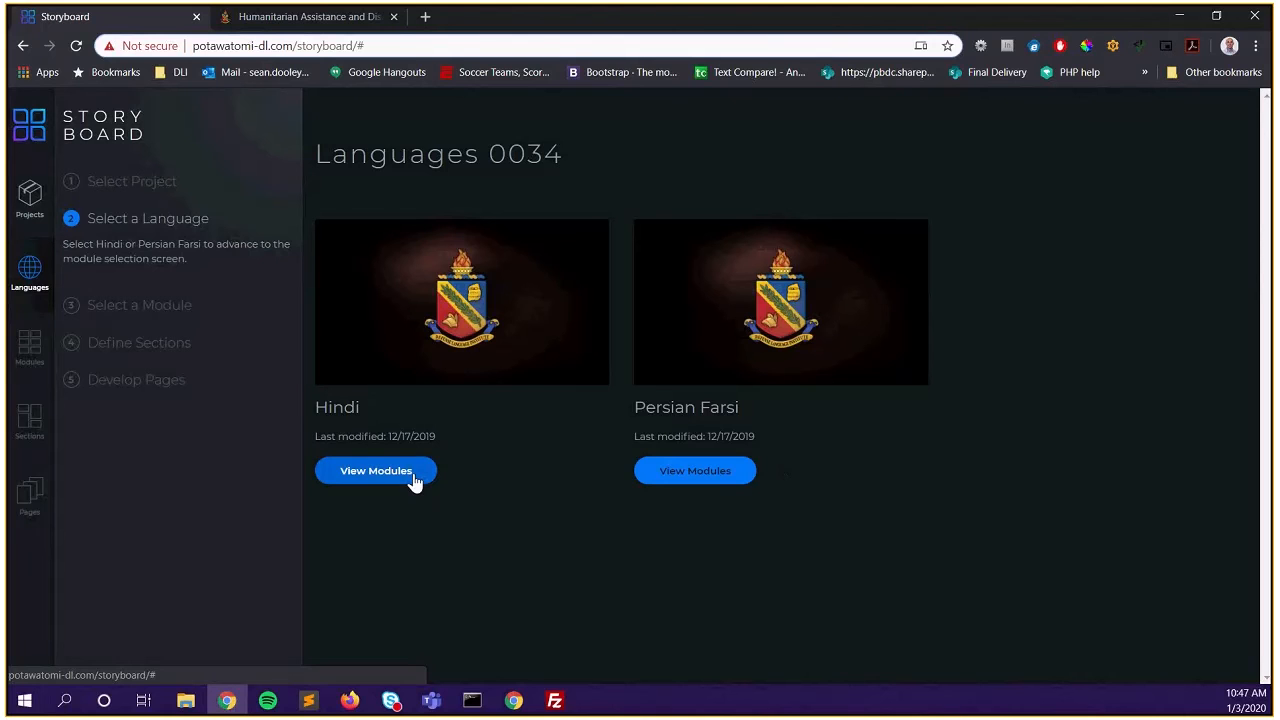
# Open the Hindi modules and scroll through the activity instructions list
pyautogui.click(413, 477)
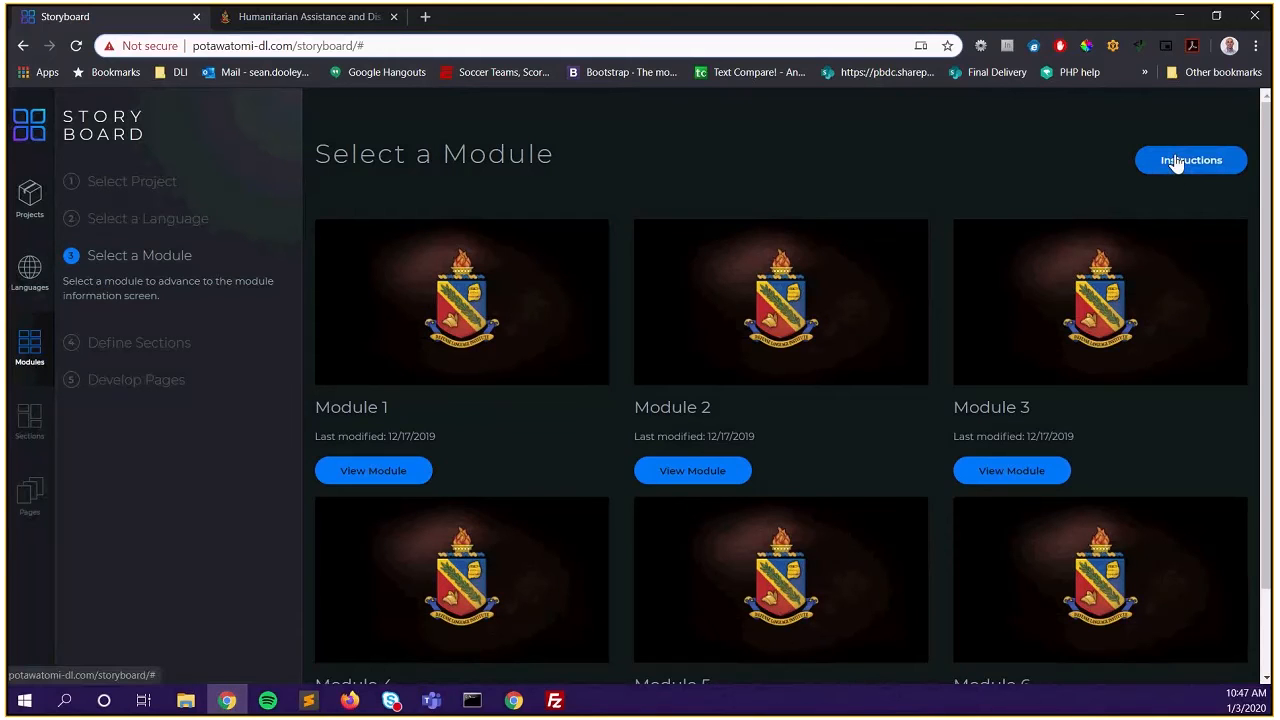
pyautogui.click(1211, 165)
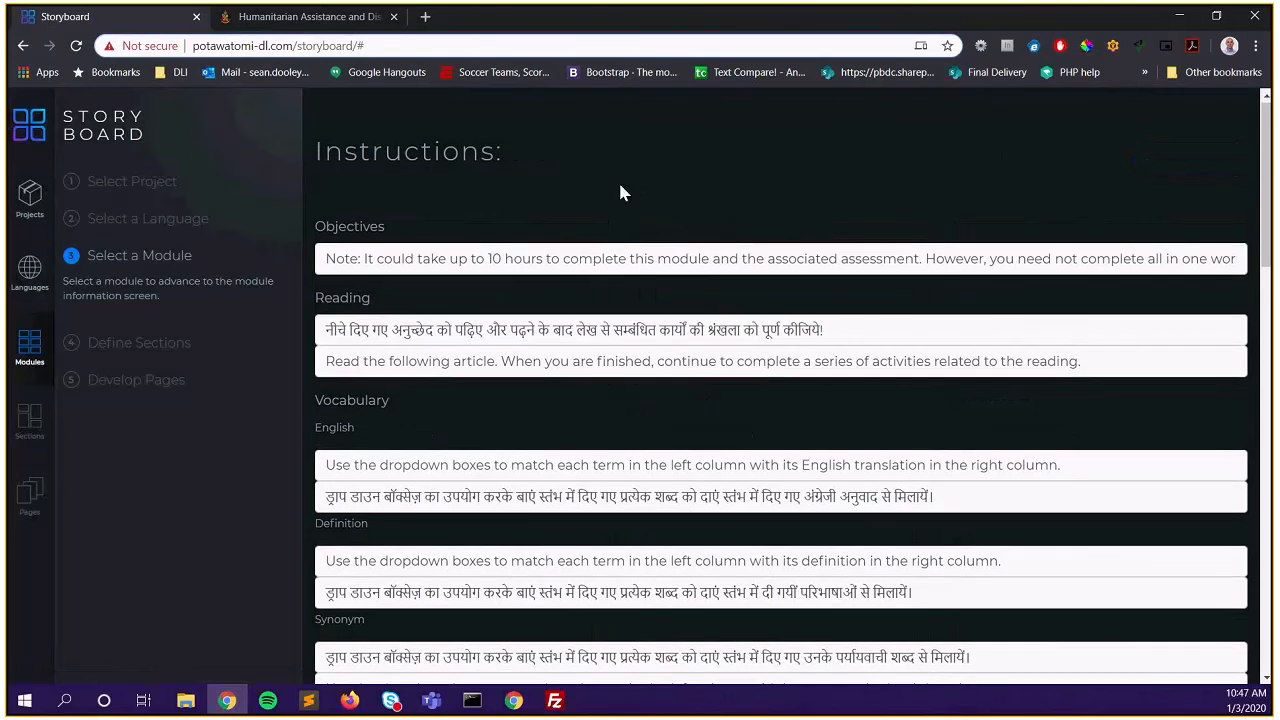
pyautogui.scroll(-2, 620, 192)
pyautogui.scroll(-1, 620, 190)
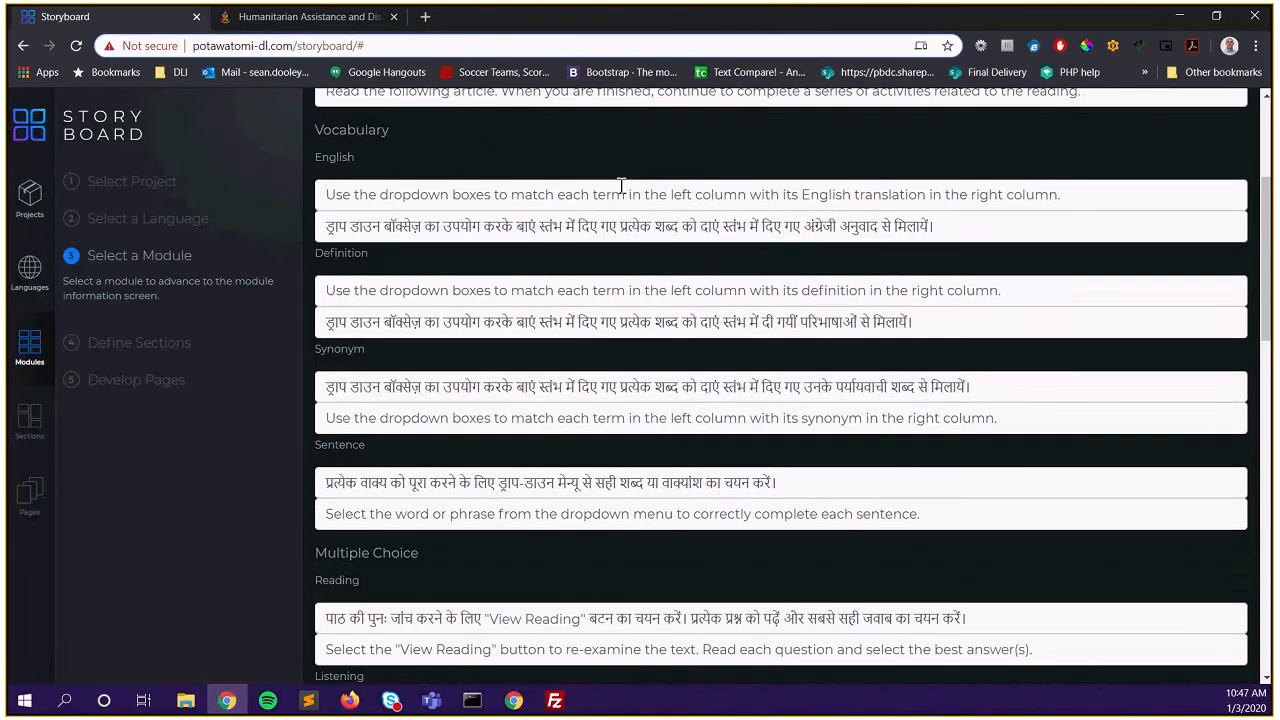
pyautogui.scroll(-1, 620, 188)
pyautogui.scroll(-1, 620, 192)
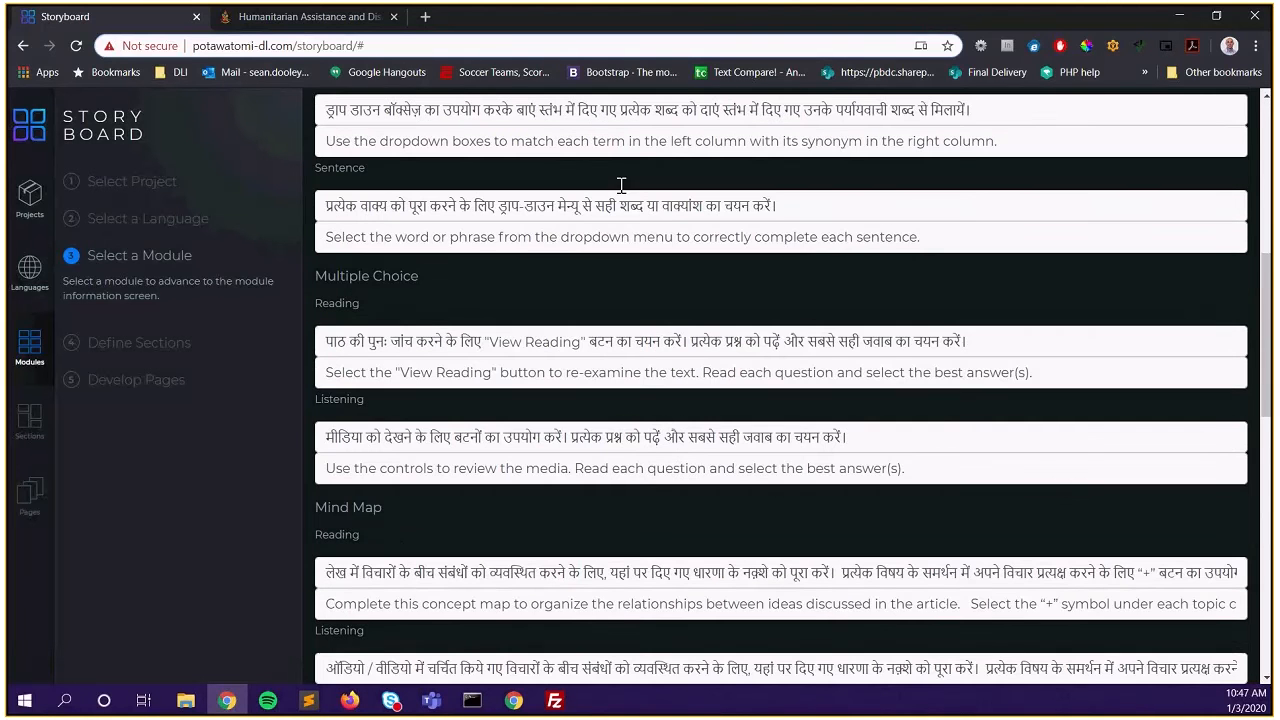
pyautogui.scroll(-2, 620, 192)
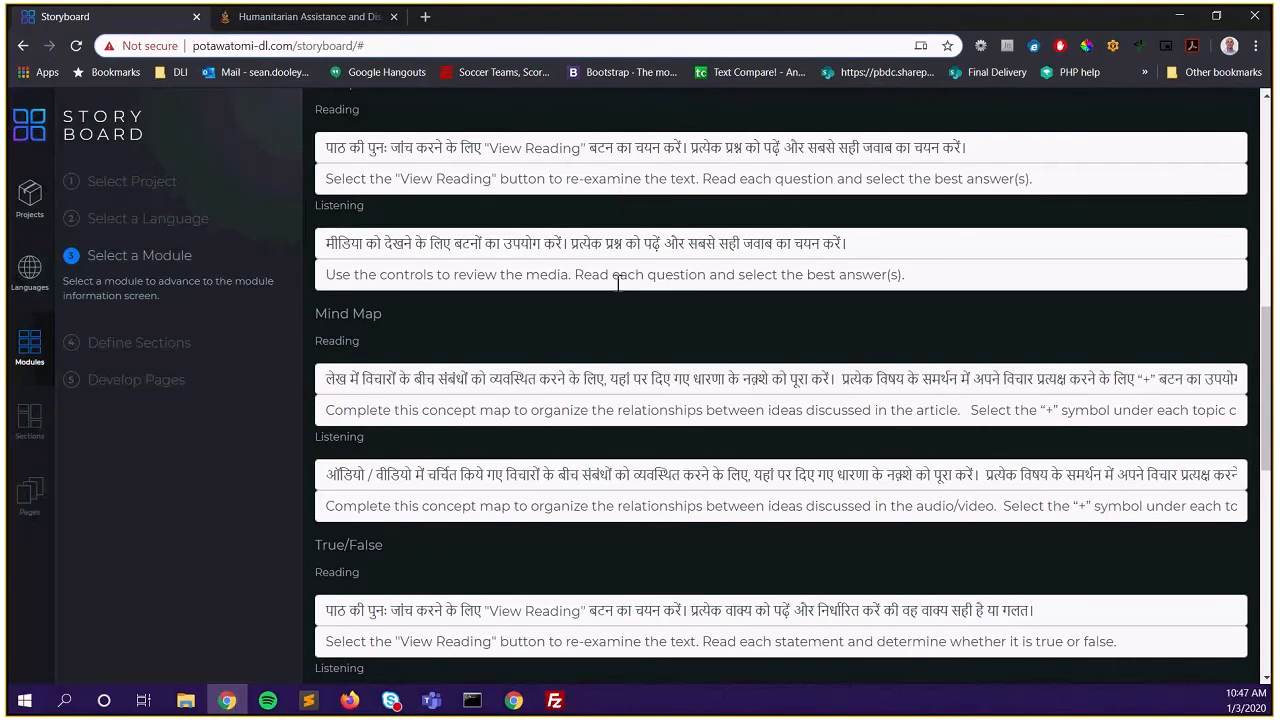
pyautogui.scroll(-1, 618, 290)
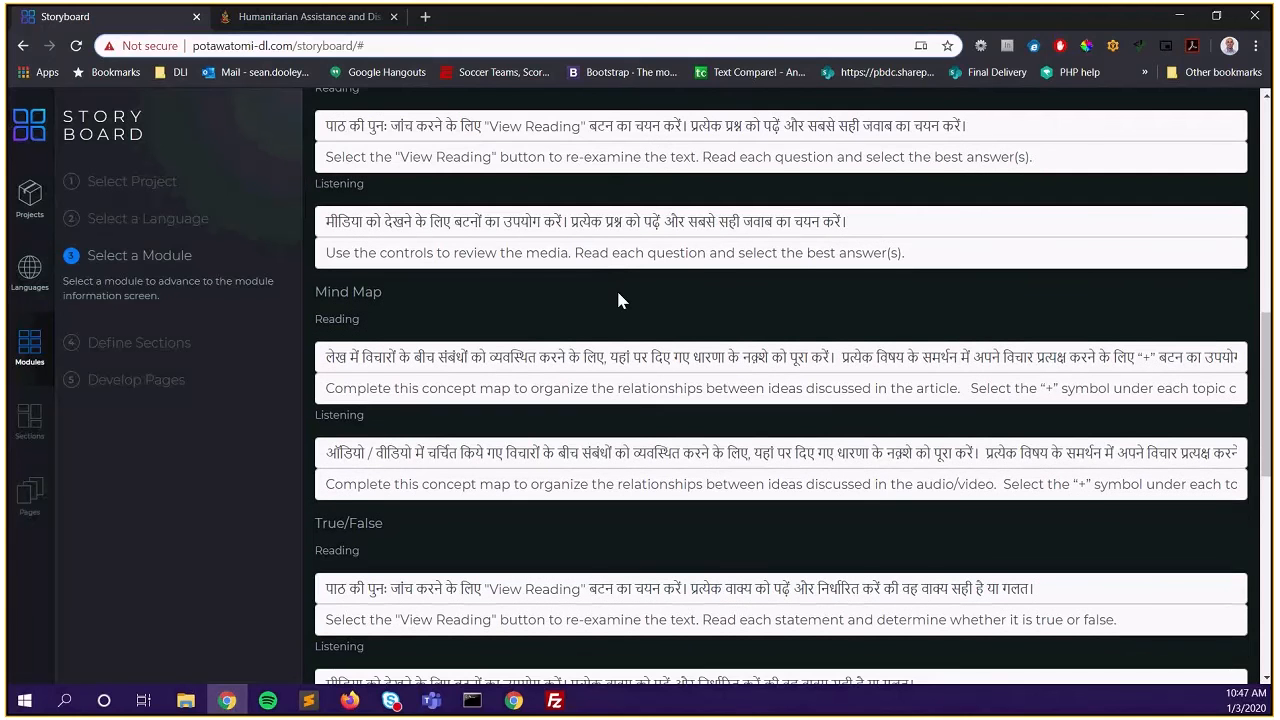
pyautogui.scroll(-1, 618, 300)
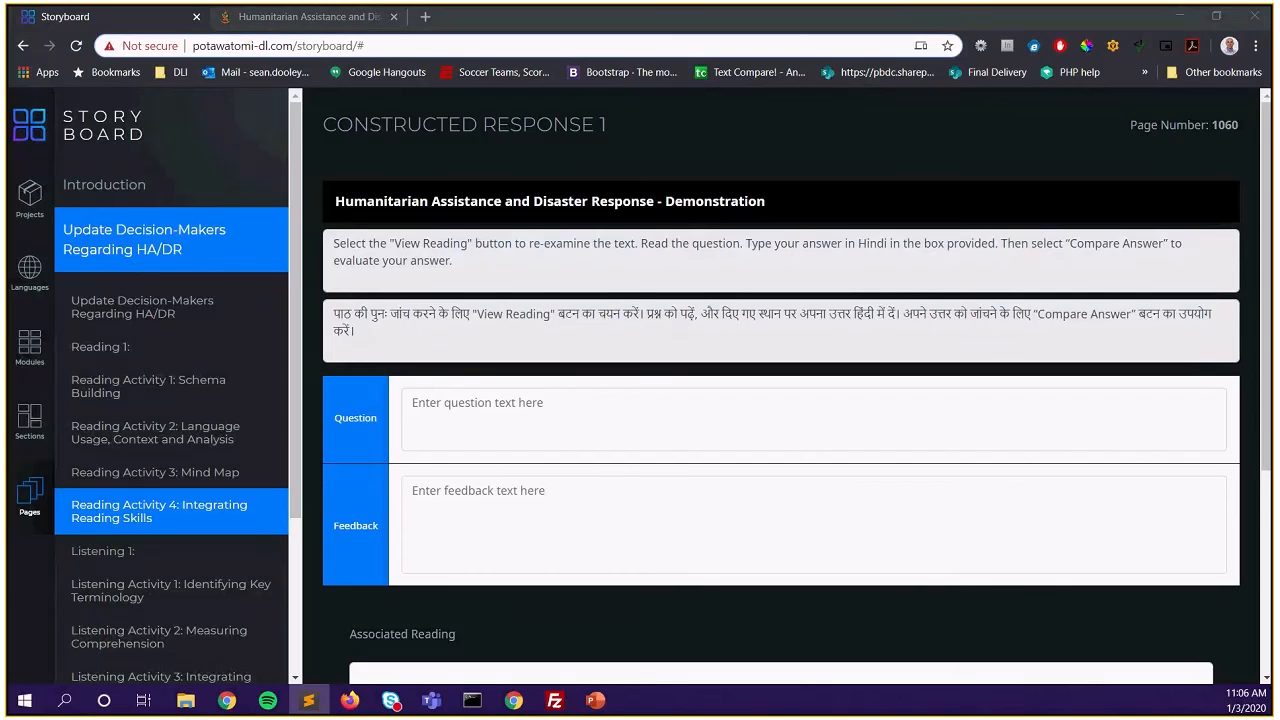
# Paste the Korean prompt on nuclear and renewable energy pros and cons into the Constructed Response 1 question
pyautogui.click(468, 405)
pyautogui.scroll(-1, 476, 405)
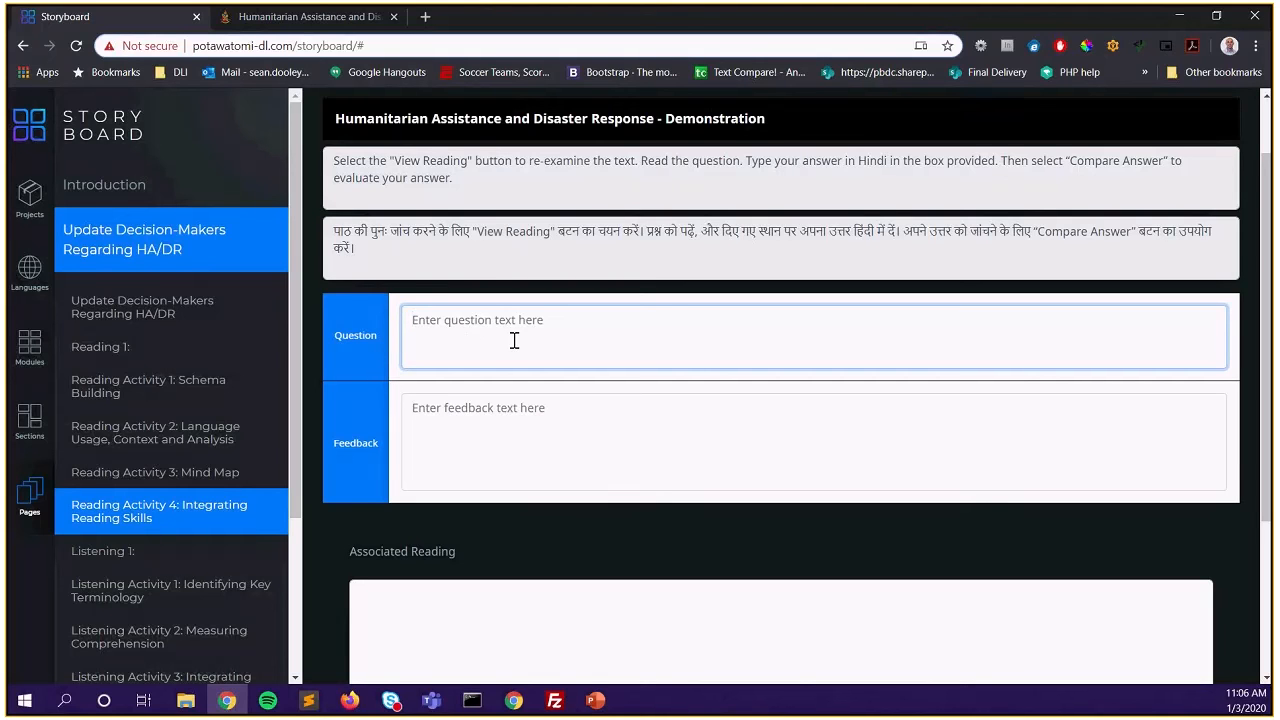
pyautogui.write('본문에서와 같이 현재 화석연료를 대체할 에너지원으로는 원자력과 풍력, 태양광 등 재생에너지가 등장합니다. 원자력과 재생에너지의 장점과 단점을 각각 설명해 보세요.')
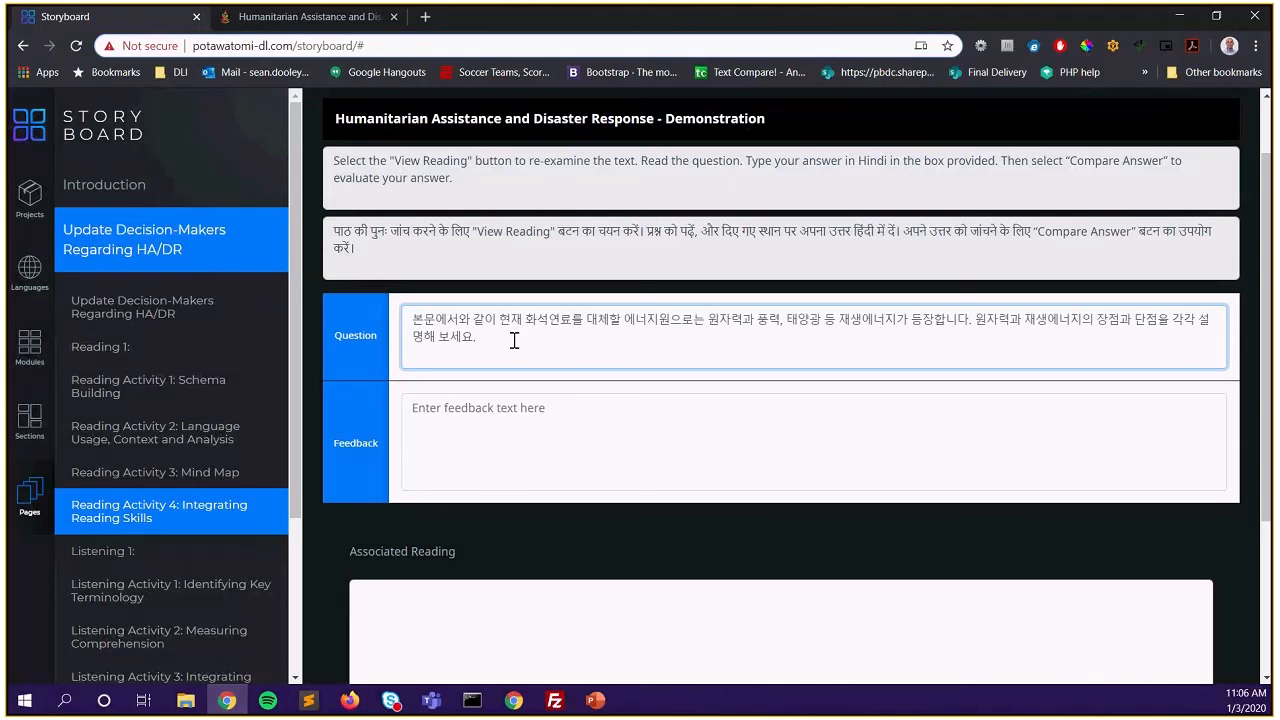
pyautogui.click(326, 22)
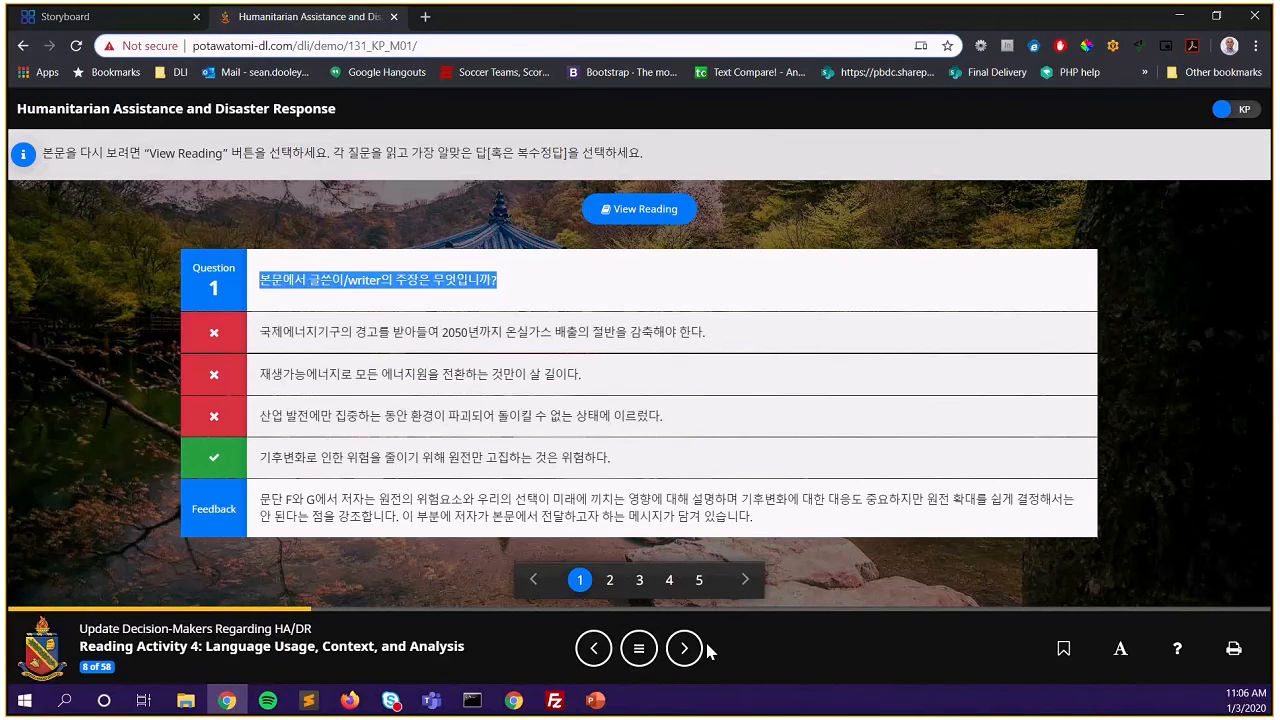
# Open Reading Activity 6: Integrating Reading Skills from the demo course's table of contents
pyautogui.click(639, 648)
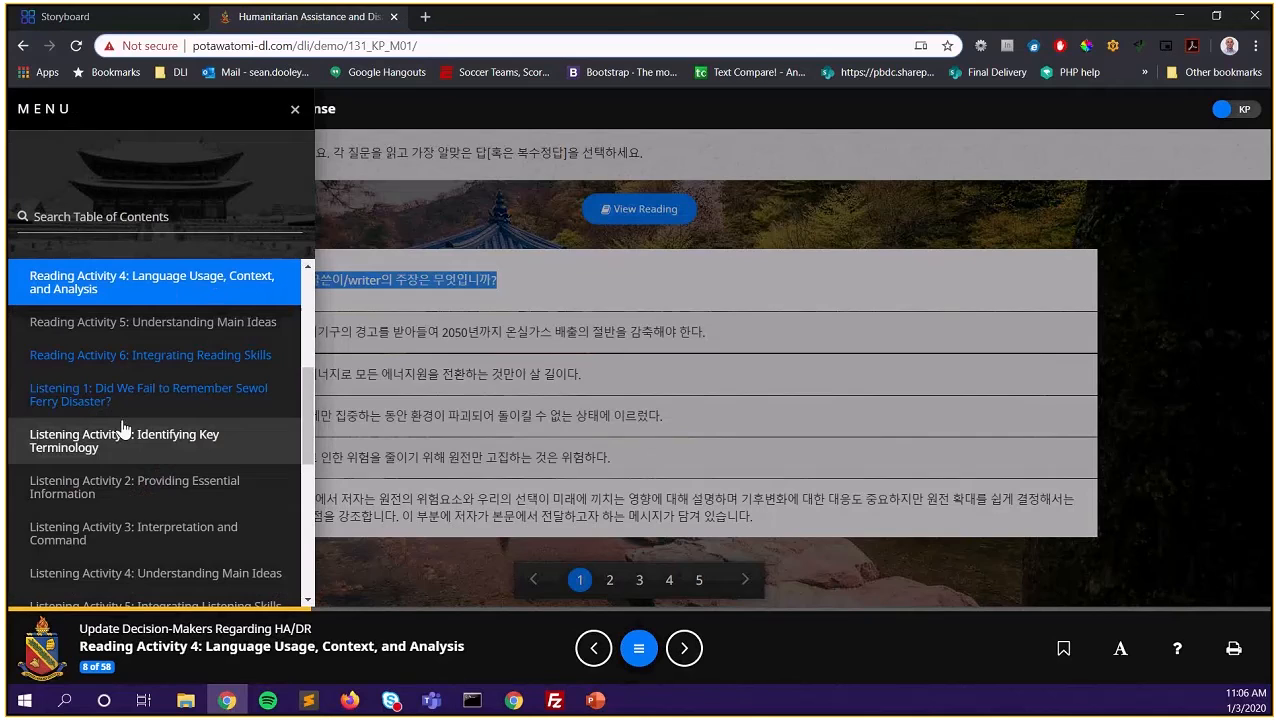
pyautogui.click(140, 360)
pyautogui.click(1061, 530)
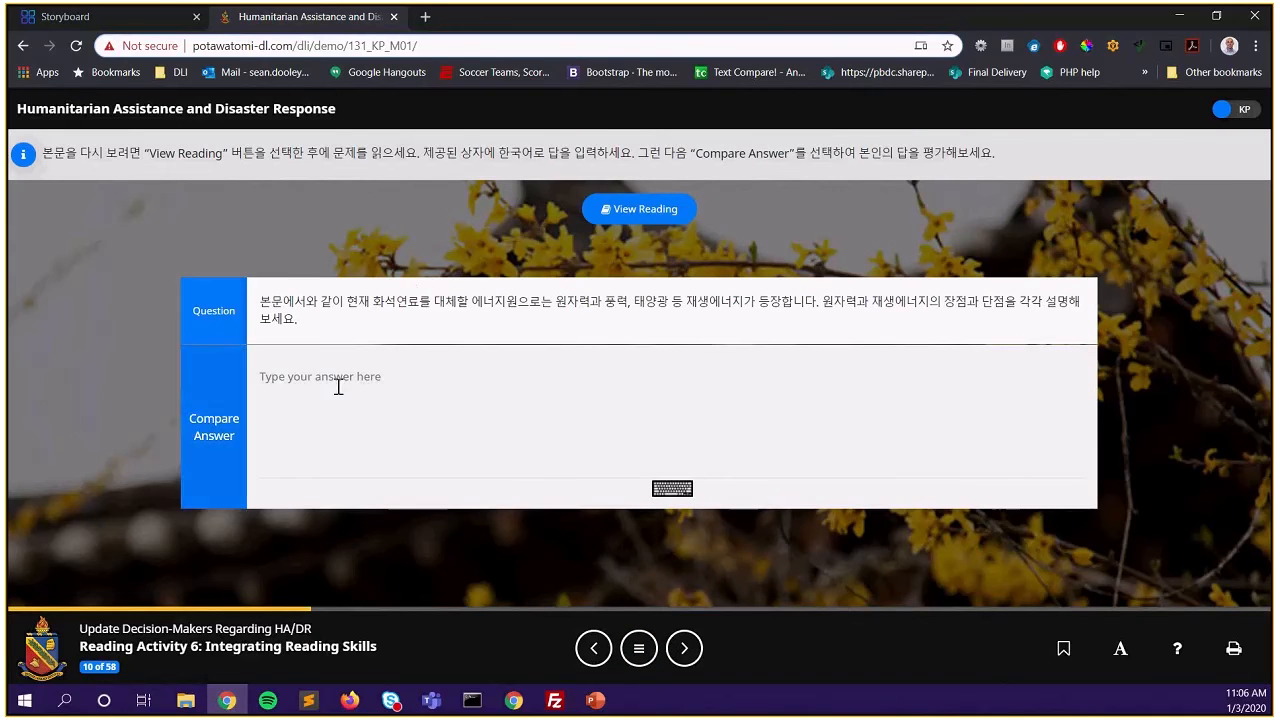
pyautogui.click(124, 24)
pyautogui.click(265, 17)
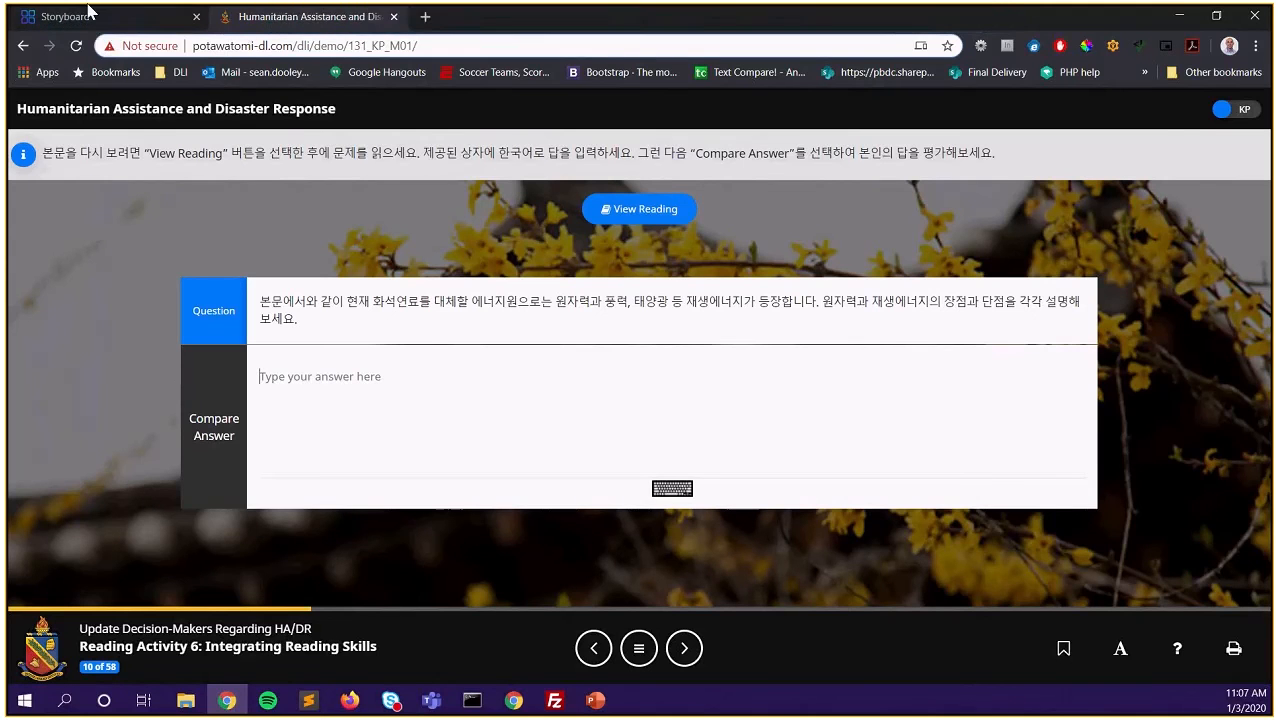
pyautogui.click(88, 20)
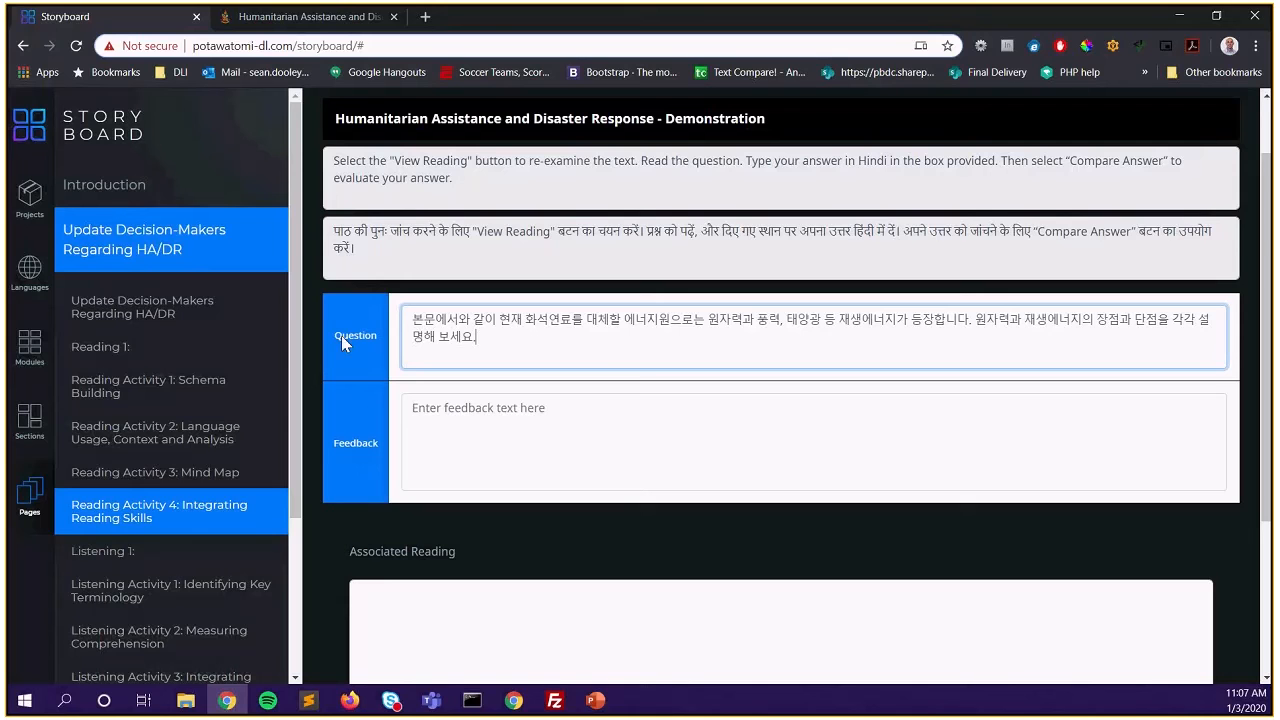
pyautogui.click(303, 22)
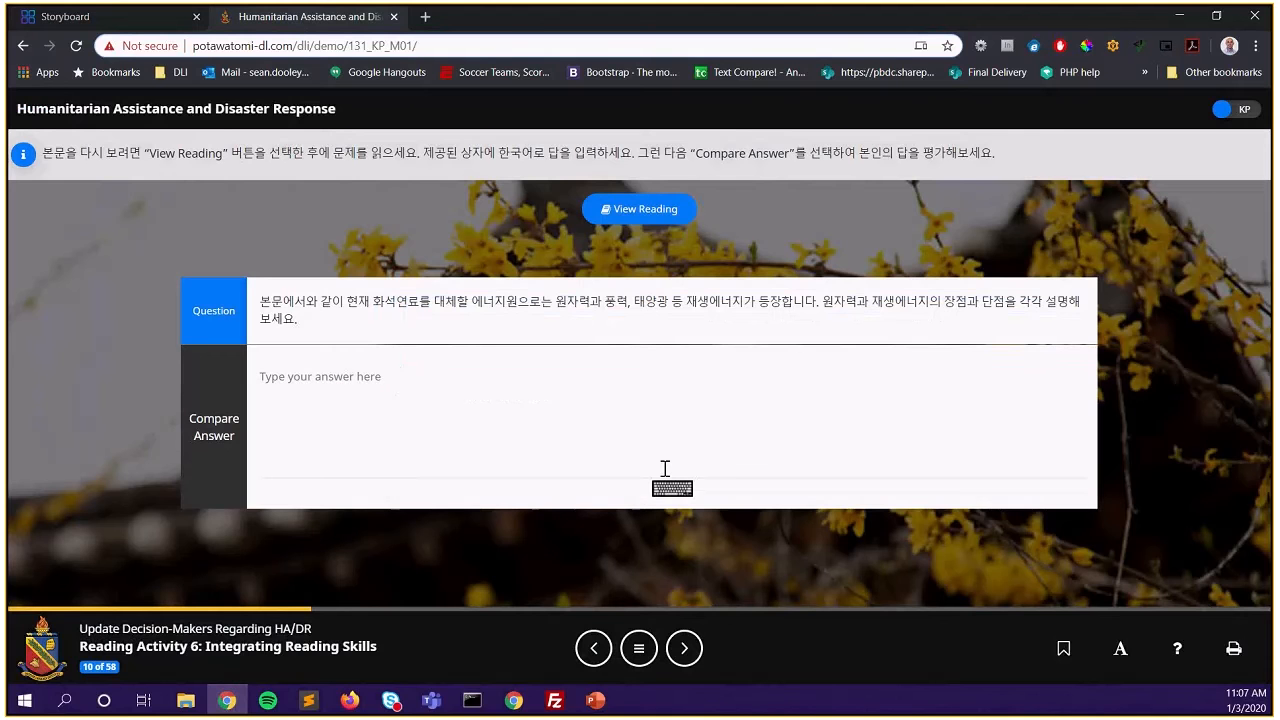
# Paste a sample answer, compare it, and copy the Korean feedback paragraph for Storyboard
pyautogui.click(343, 400)
pyautogui.write('본문에서와 같이 현재 화석연료를 대체할 에너지원으로는 원자력과 풍력, 태양광 등 재생에너지가 등장합니다. 원자력과 재생에너지의 장점과 단점을 각각 설명해 보세요.')
pyautogui.hotkey('ctrl', 'v')
pyautogui.hotkey('ctrl', 'v')
pyautogui.click(213, 427)
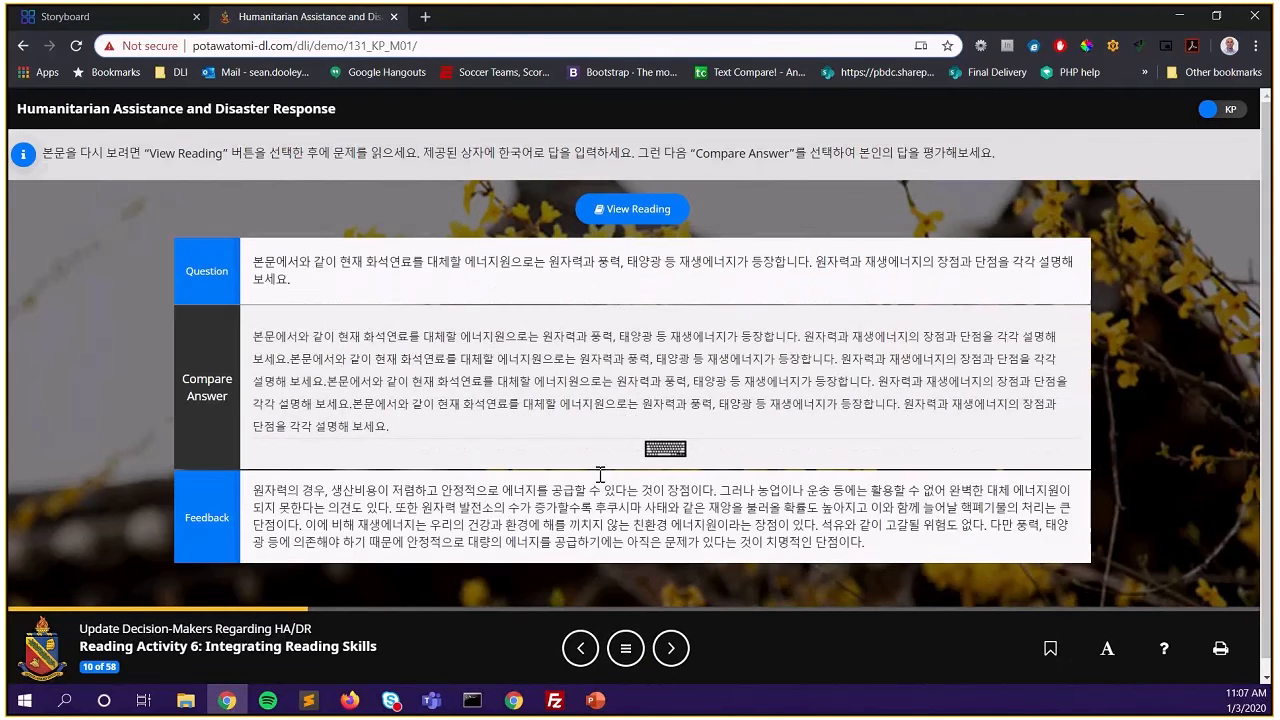
pyautogui.moveTo(392, 426); pyautogui.dragTo(253, 334)
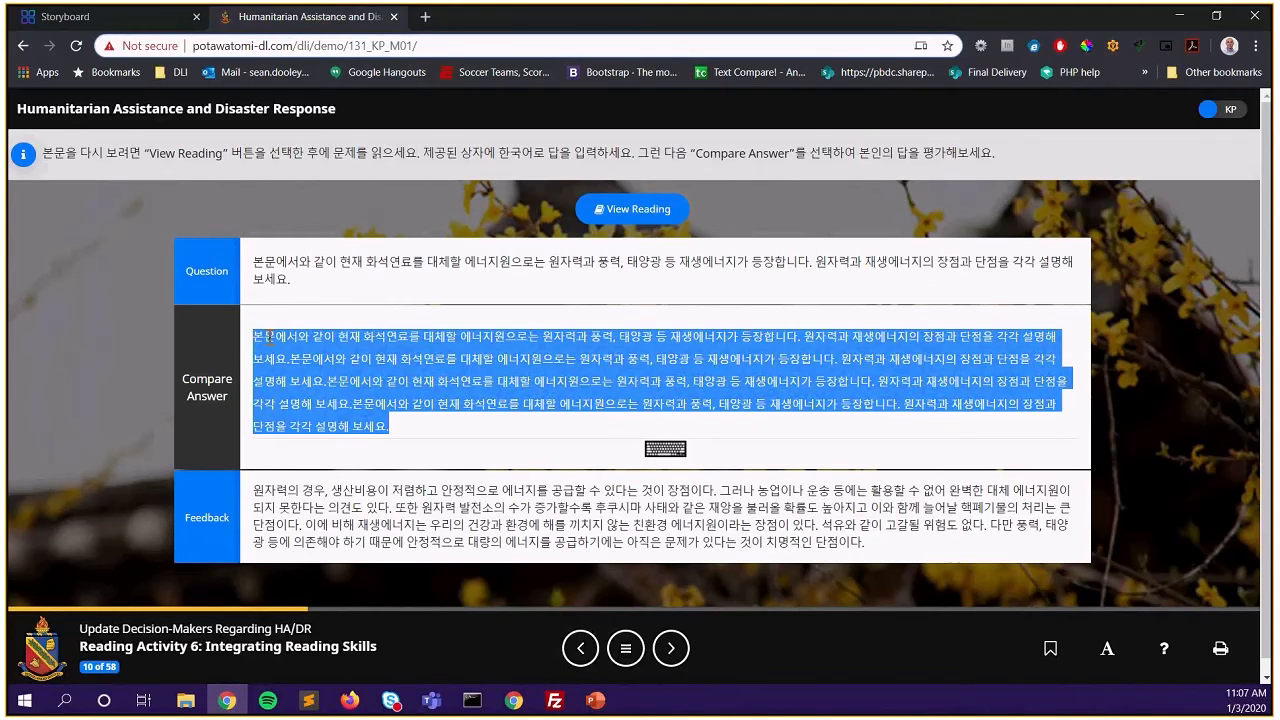
pyautogui.moveTo(254, 491); pyautogui.dragTo(851, 550)
pyautogui.hotkey('ctrl', 'c')
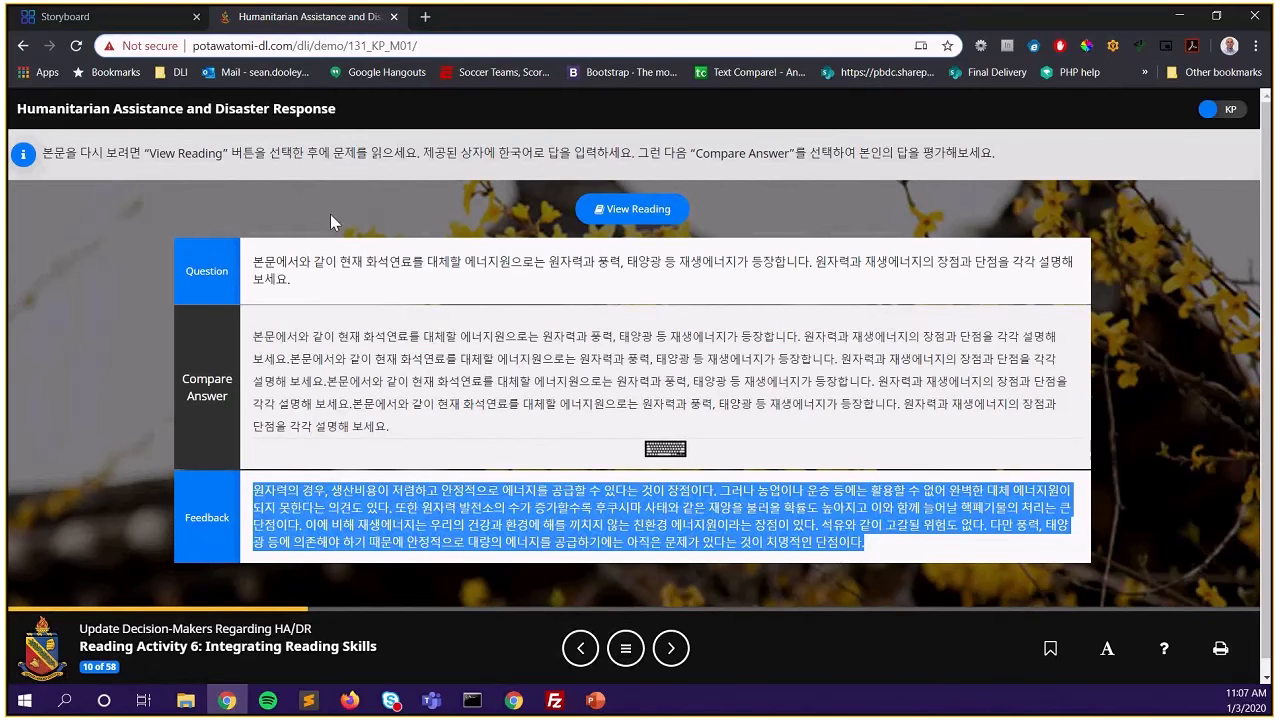
pyautogui.click(124, 24)
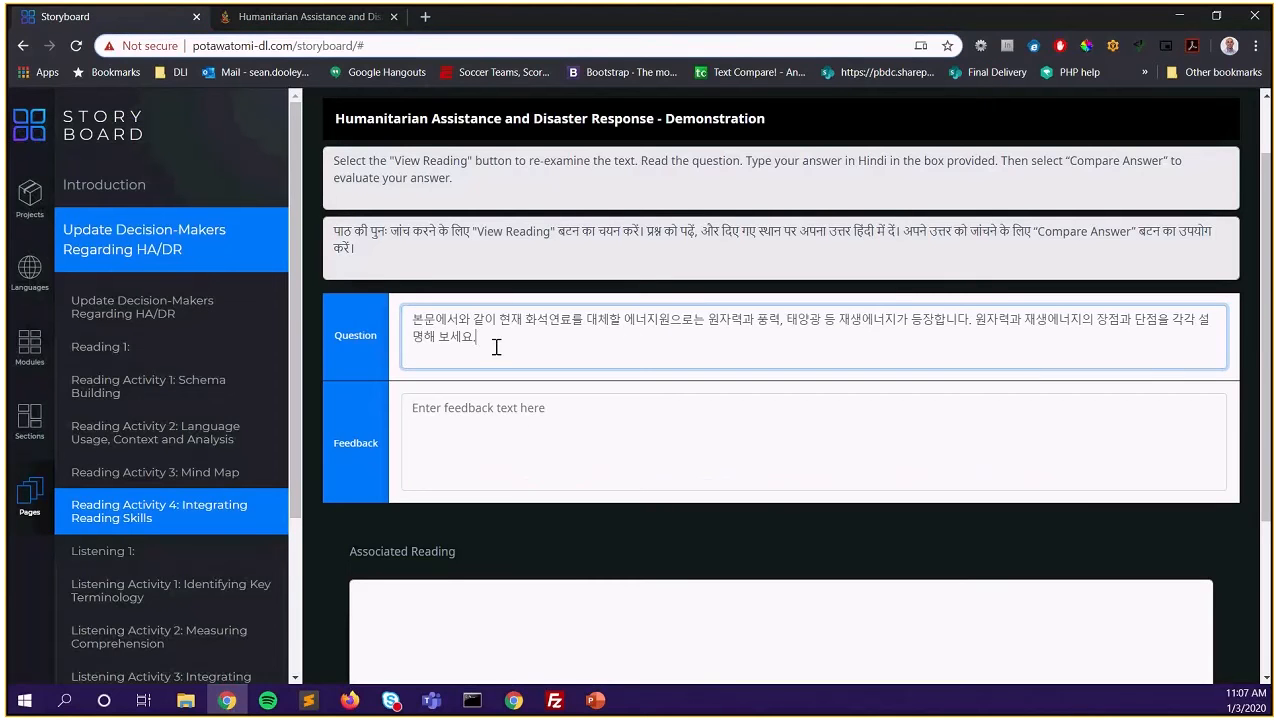
# Paste the Korean feedback paragraph from Sublime Text into the Constructed Response 1 feedback box
pyautogui.click(522, 419)
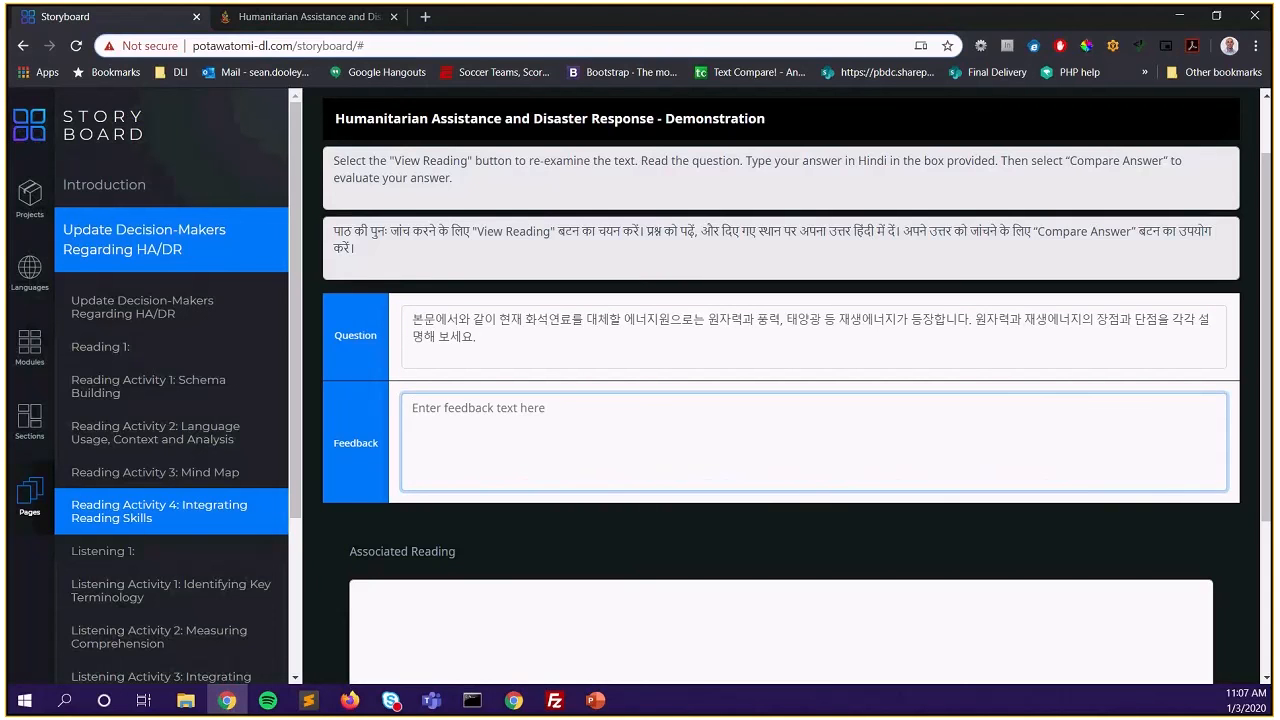
pyautogui.hotkey('alt', 'Tab')
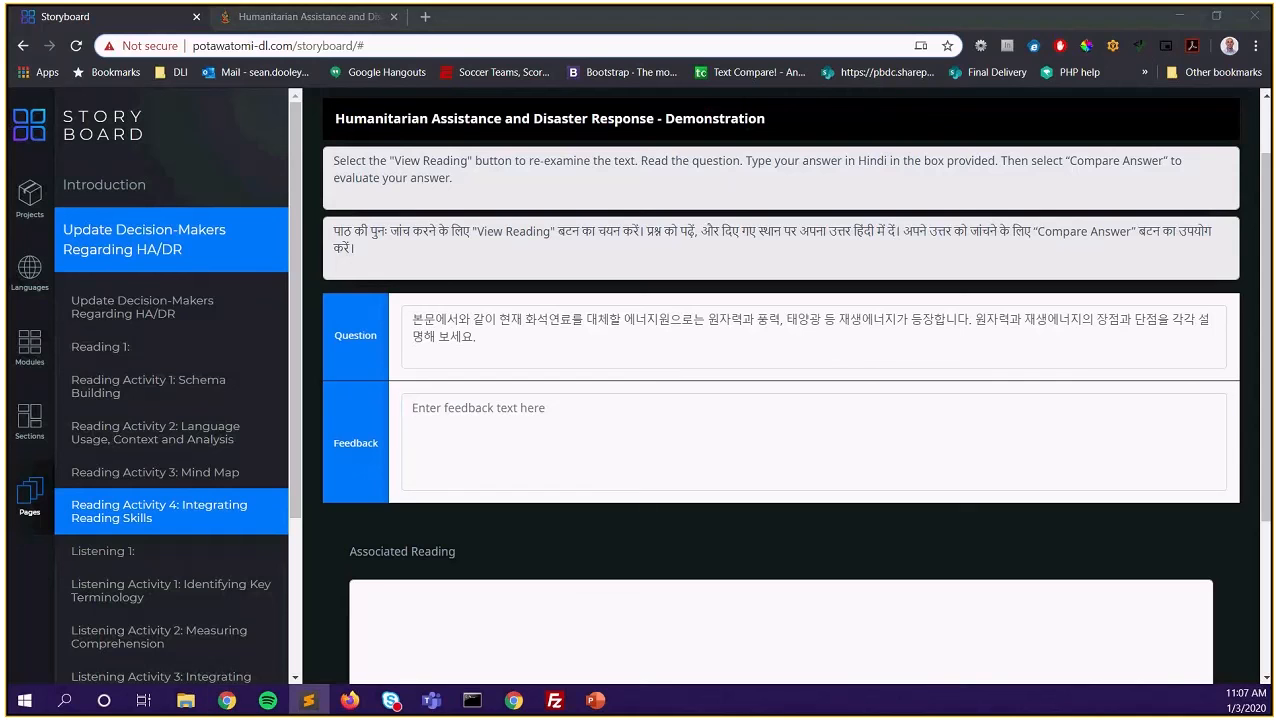
pyautogui.click(538, 436)
pyautogui.hotkey('ctrl', 'v')
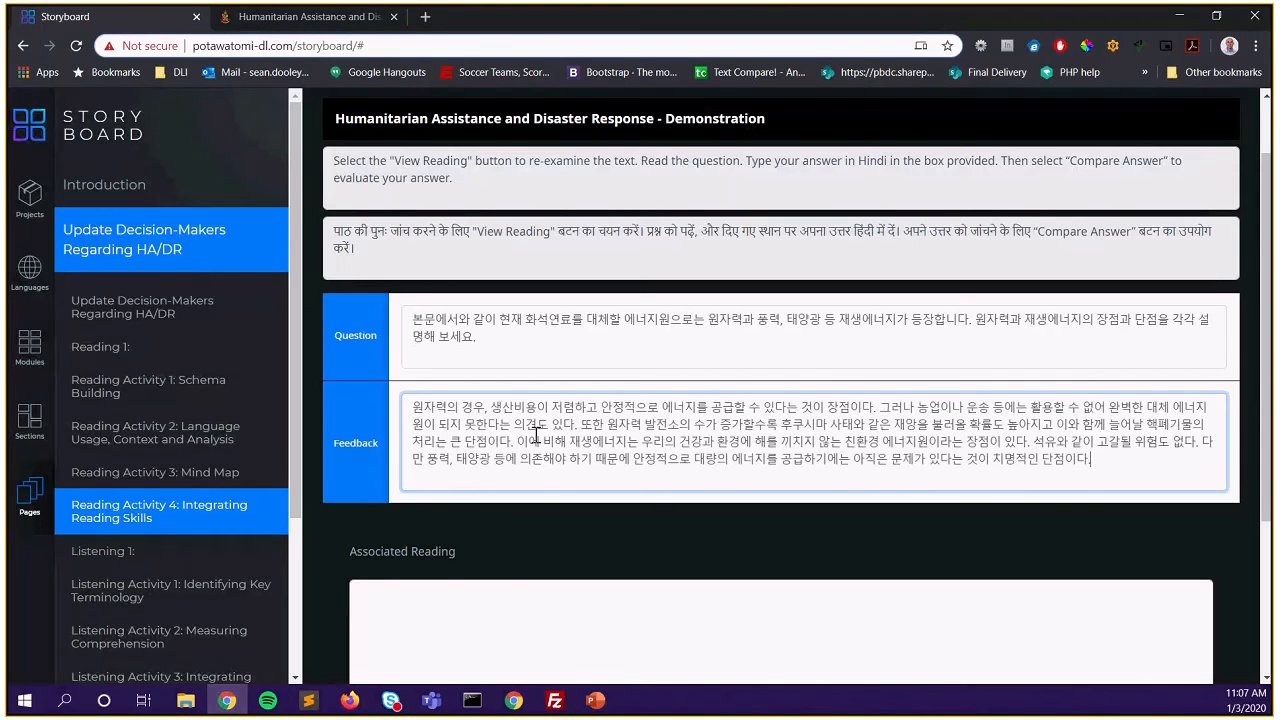
pyautogui.scroll(-1, 464, 440)
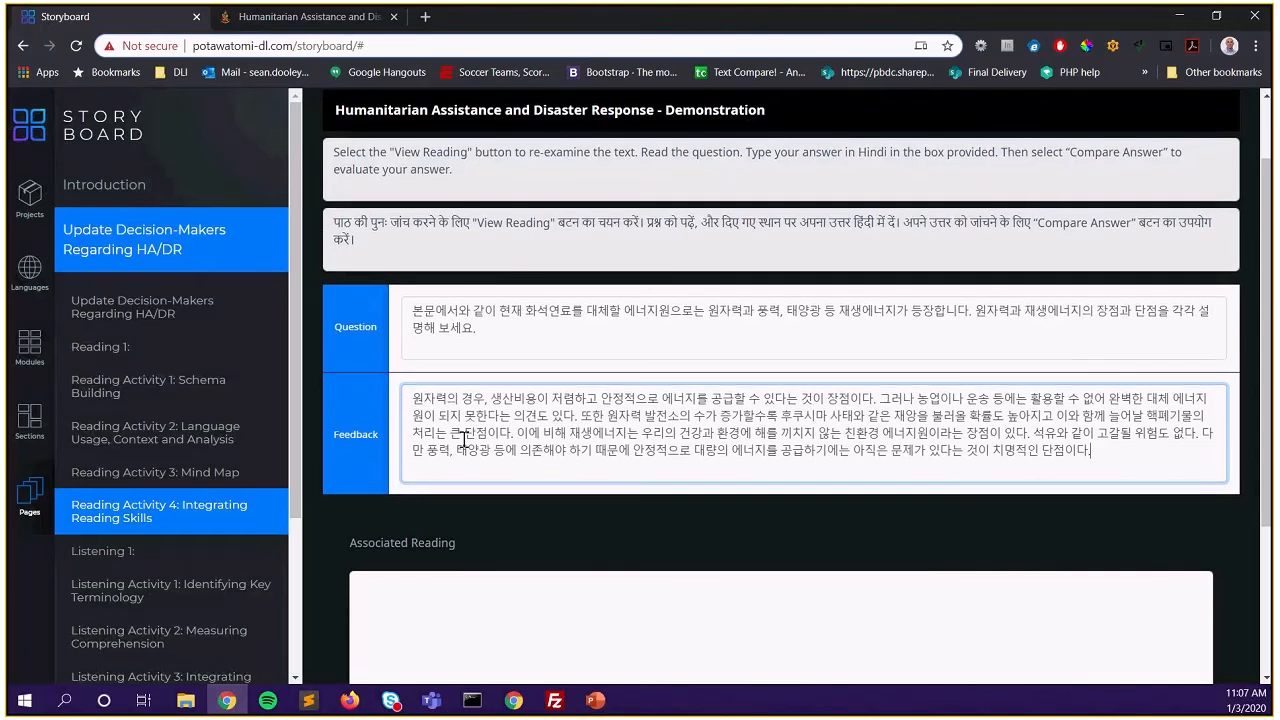
pyautogui.scroll(-3, 464, 440)
# Paste the Korean nuclear power article, with its Title, Source and Date lines, as the Associated Reading
pyautogui.click(442, 369)
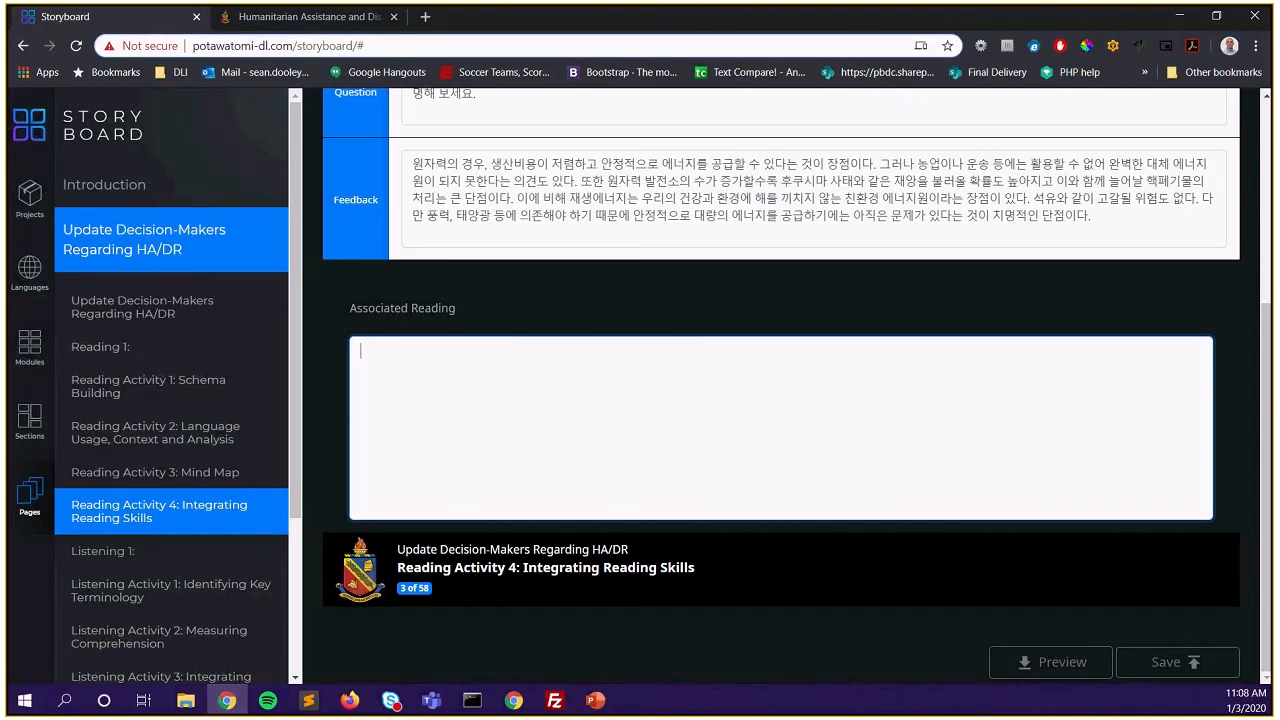
pyautogui.hotkey('alt', 'Tab')
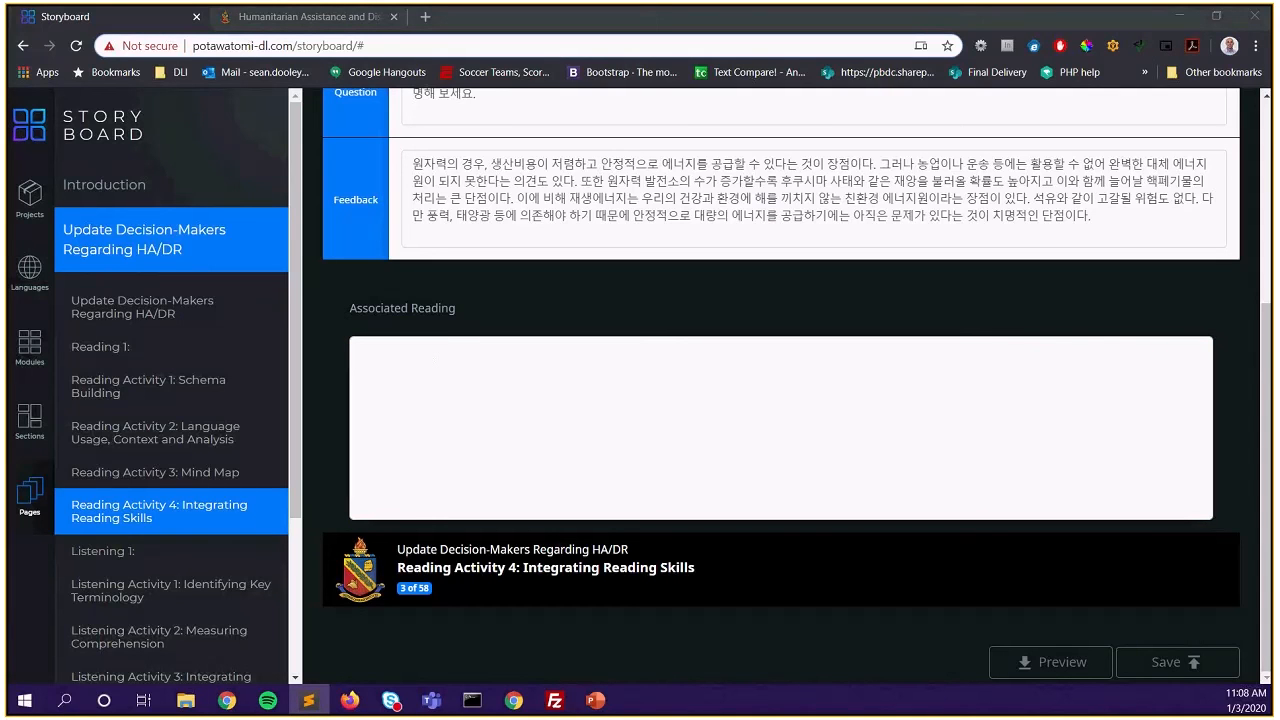
pyautogui.click(448, 379)
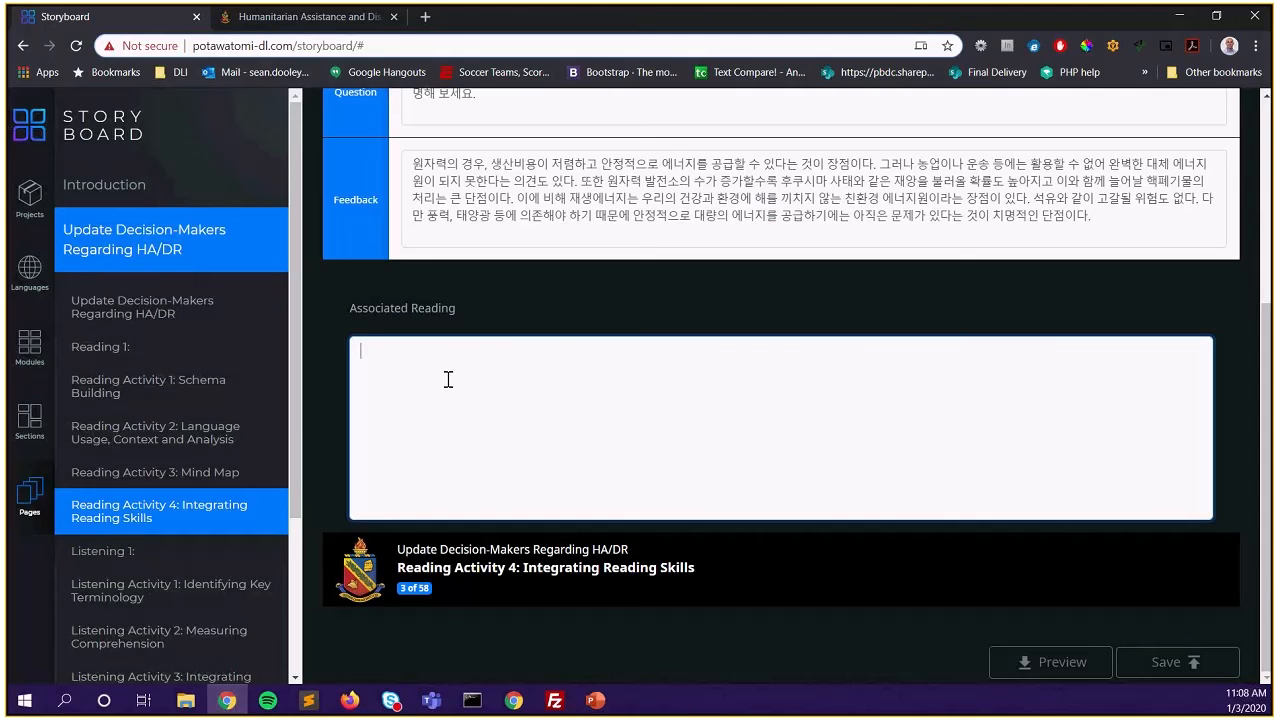
pyautogui.hotkey('ctrl', 'v')
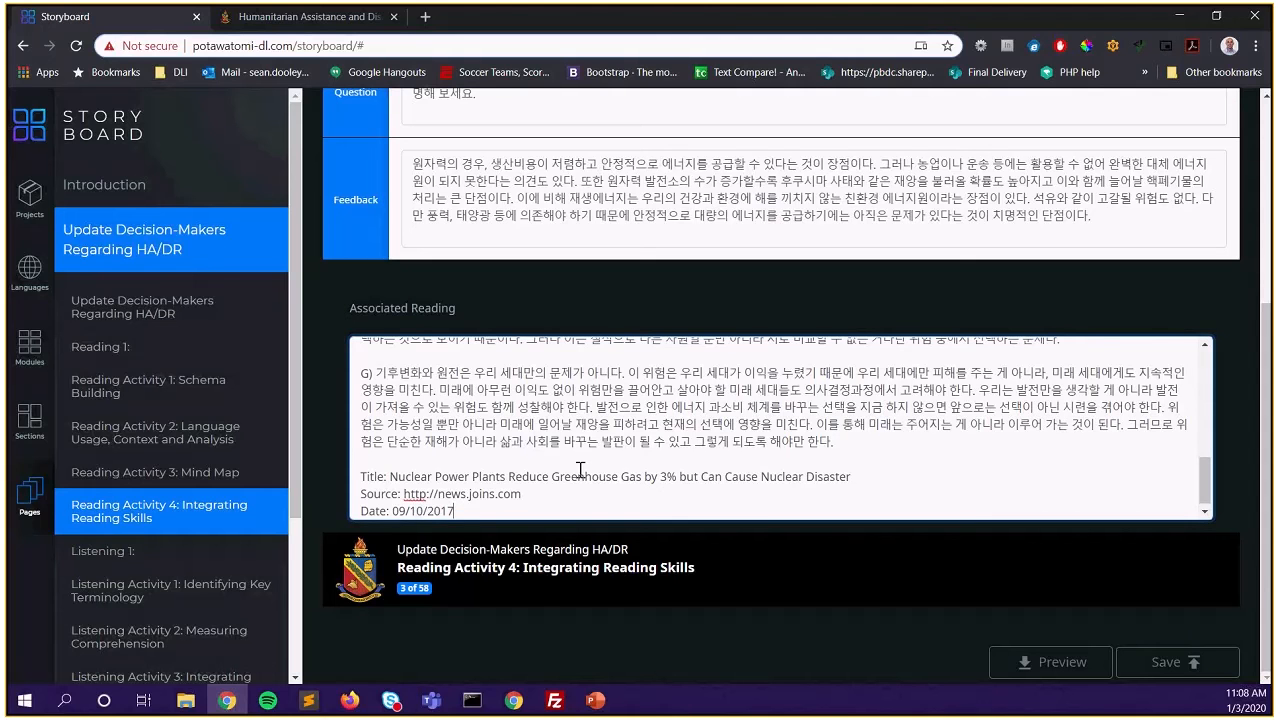
pyautogui.scroll(10, 580, 469)
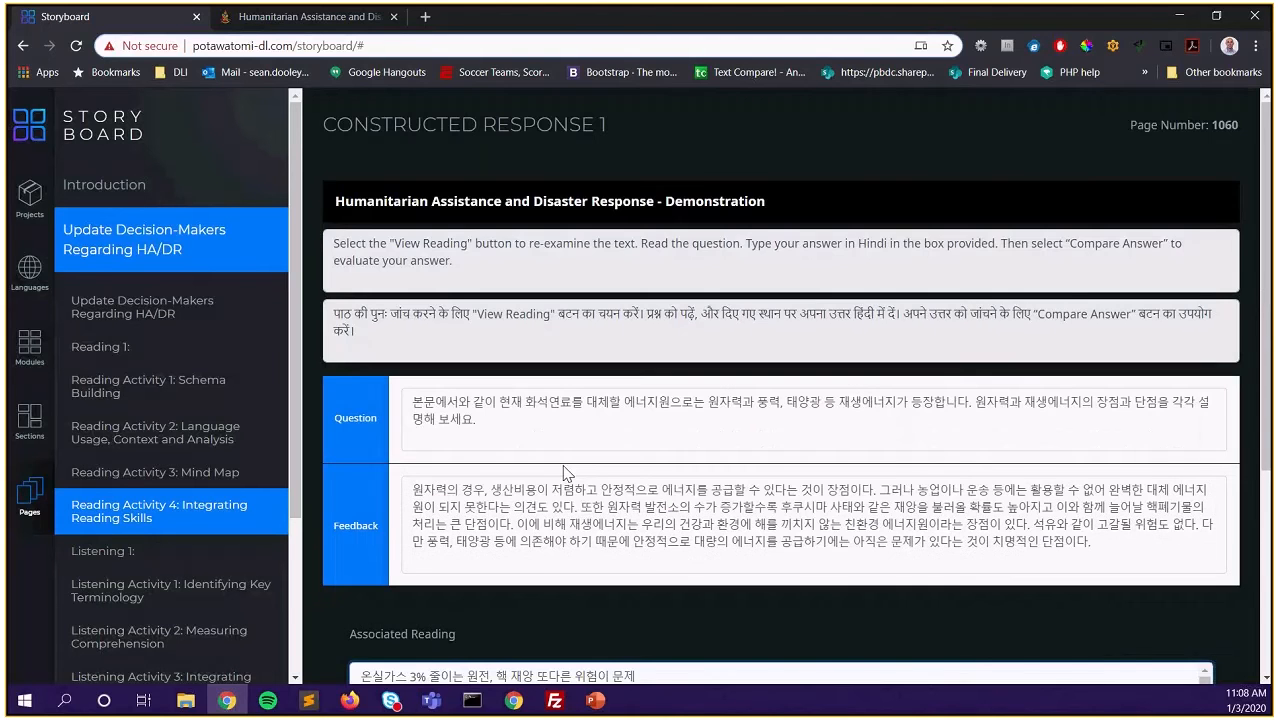
pyautogui.scroll(-2, 798, 497)
pyautogui.scroll(-5, 798, 497)
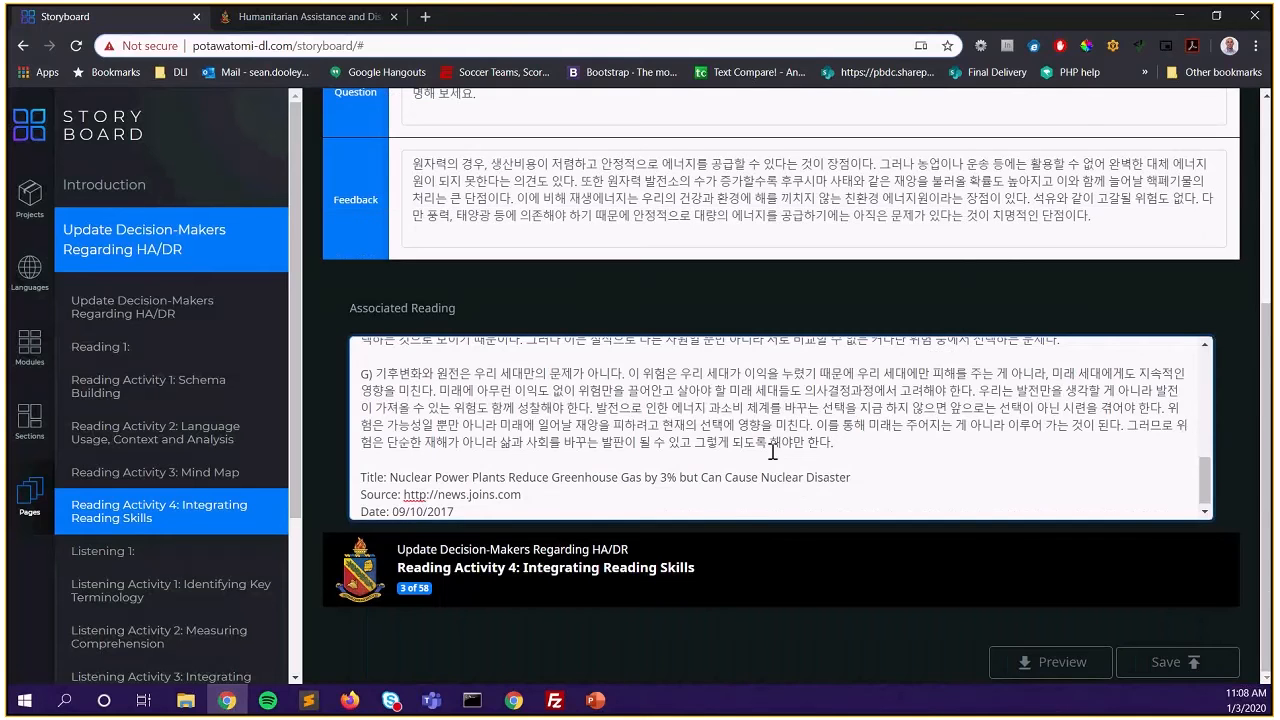
pyautogui.click(780, 509)
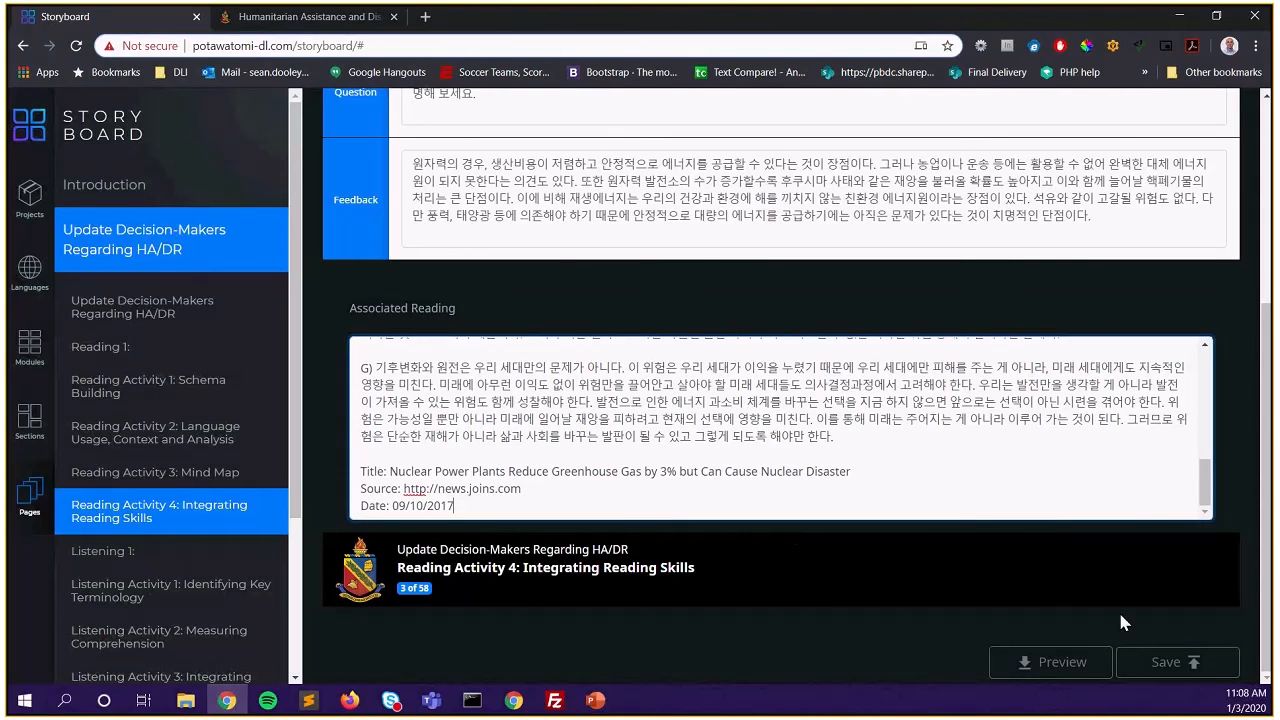
# Save the Reading Activity 4 constructed response page to the database and dismiss the confirmation
pyautogui.click(1164, 660)
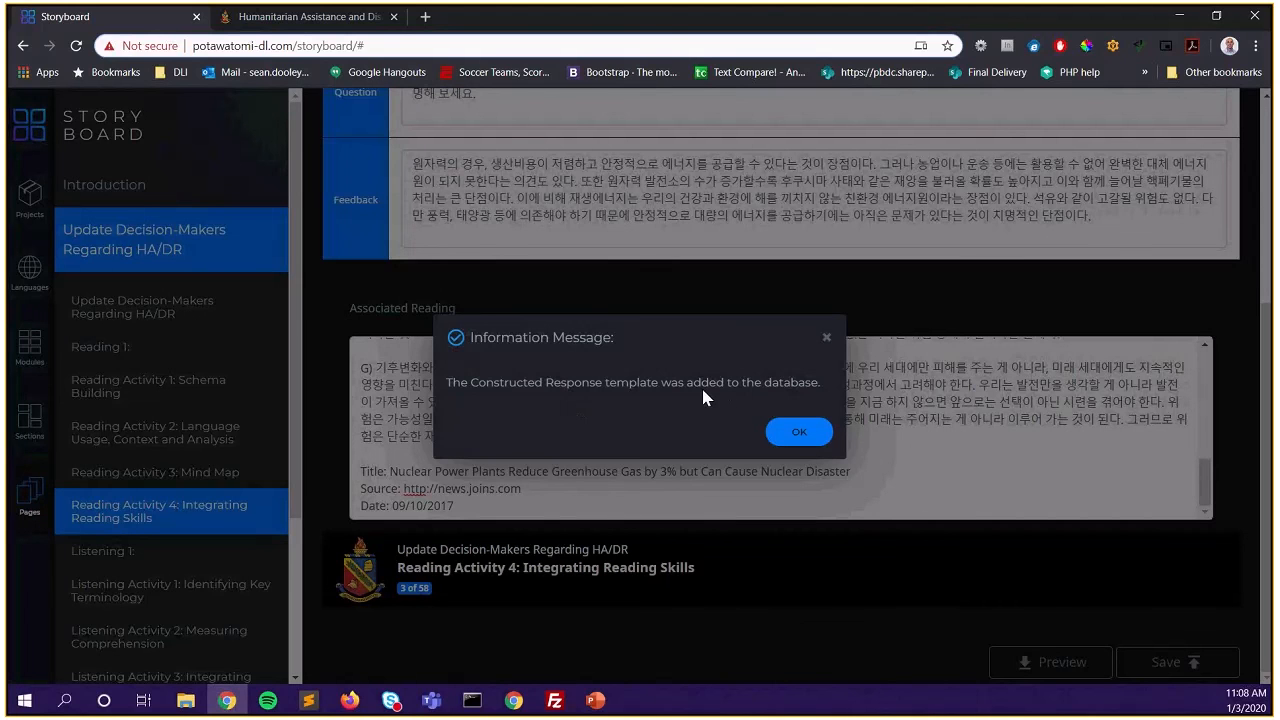
pyautogui.click(797, 438)
pyautogui.click(797, 438)
pyautogui.scroll(-2, 171, 457)
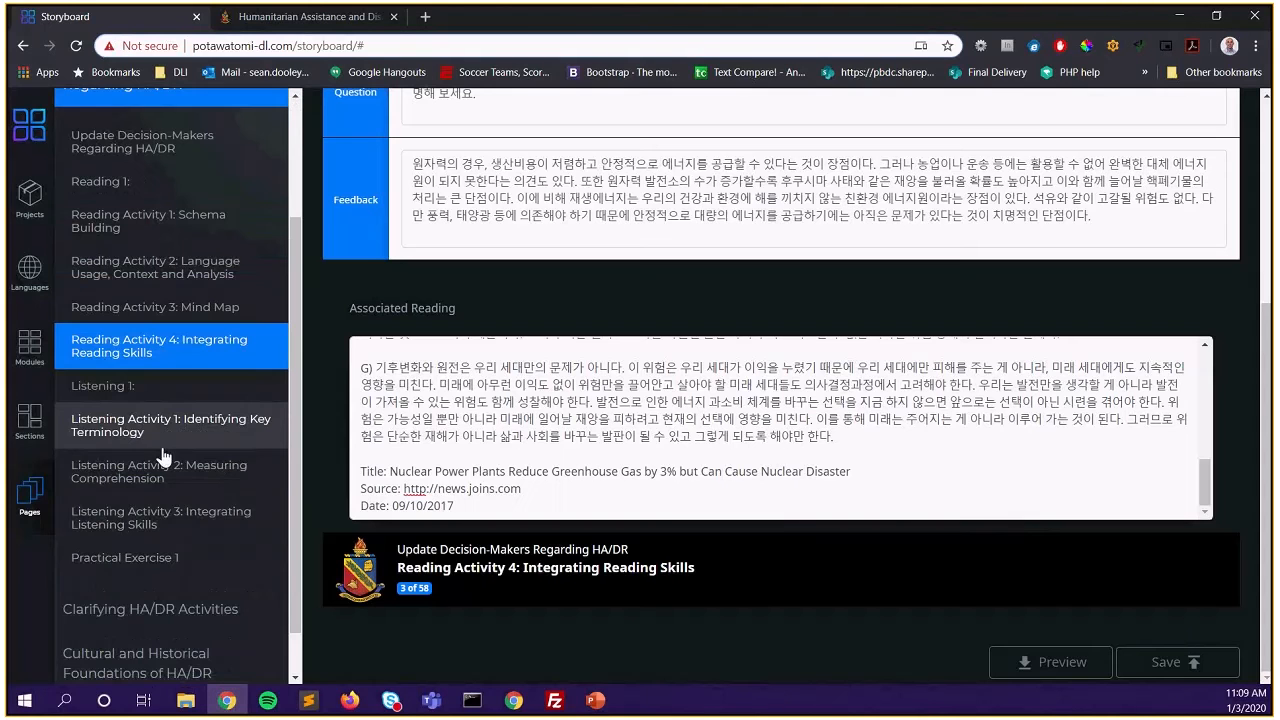
# Open the Listening 1 page from the left sidebar
pyautogui.click(125, 390)
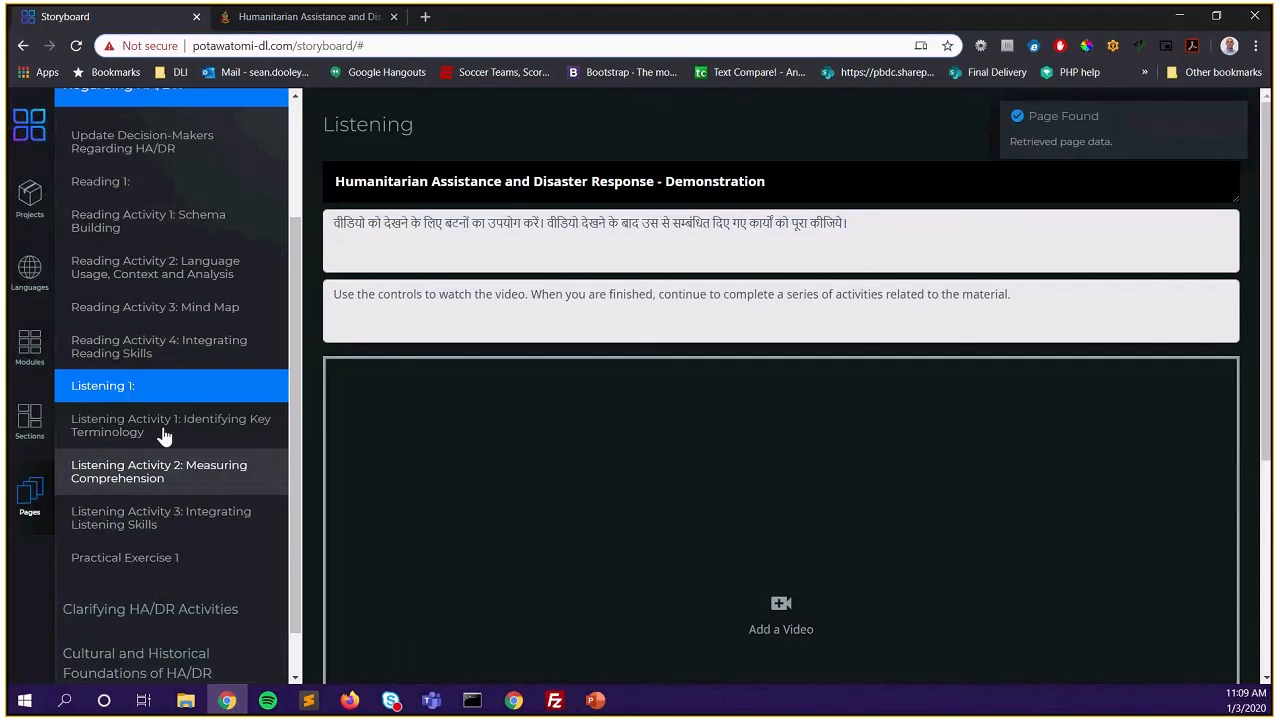
pyautogui.scroll(-3, 766, 433)
pyautogui.scroll(2, 766, 433)
pyautogui.scroll(-1, 766, 433)
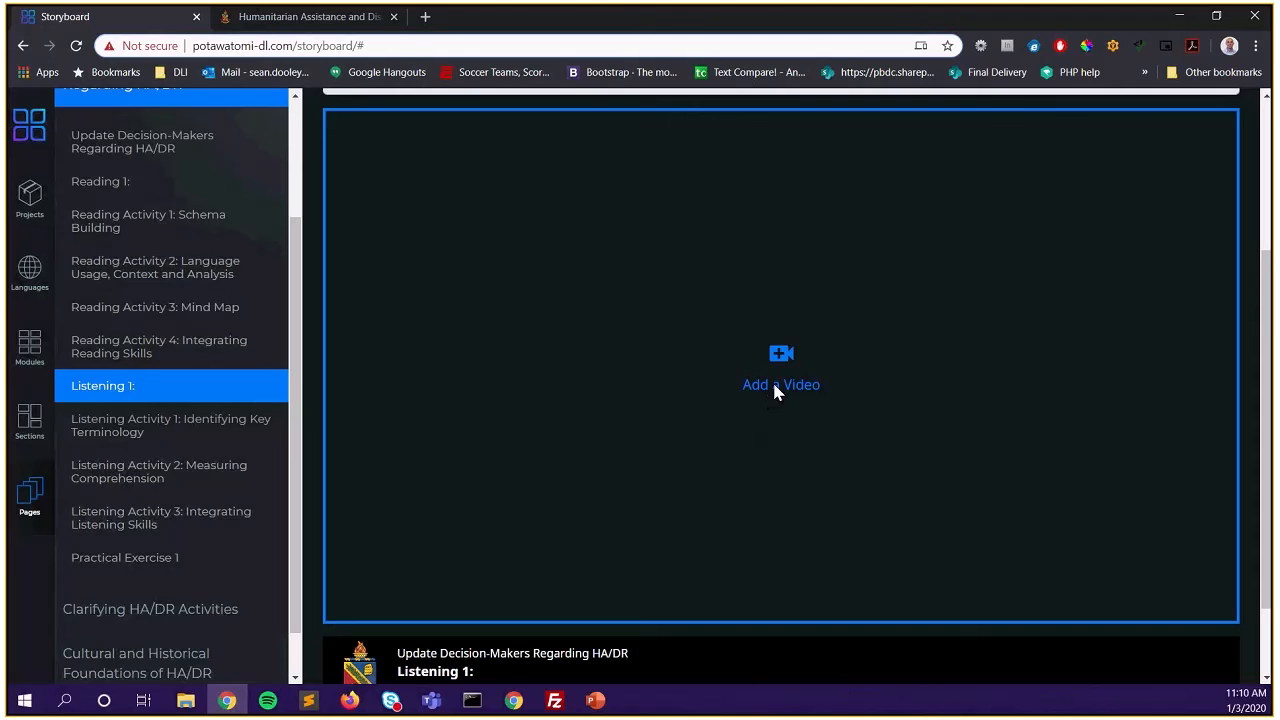
# Add bigBuckBunny.mp4 from the sb-tool folder as the Listening 1 video
pyautogui.click(774, 388)
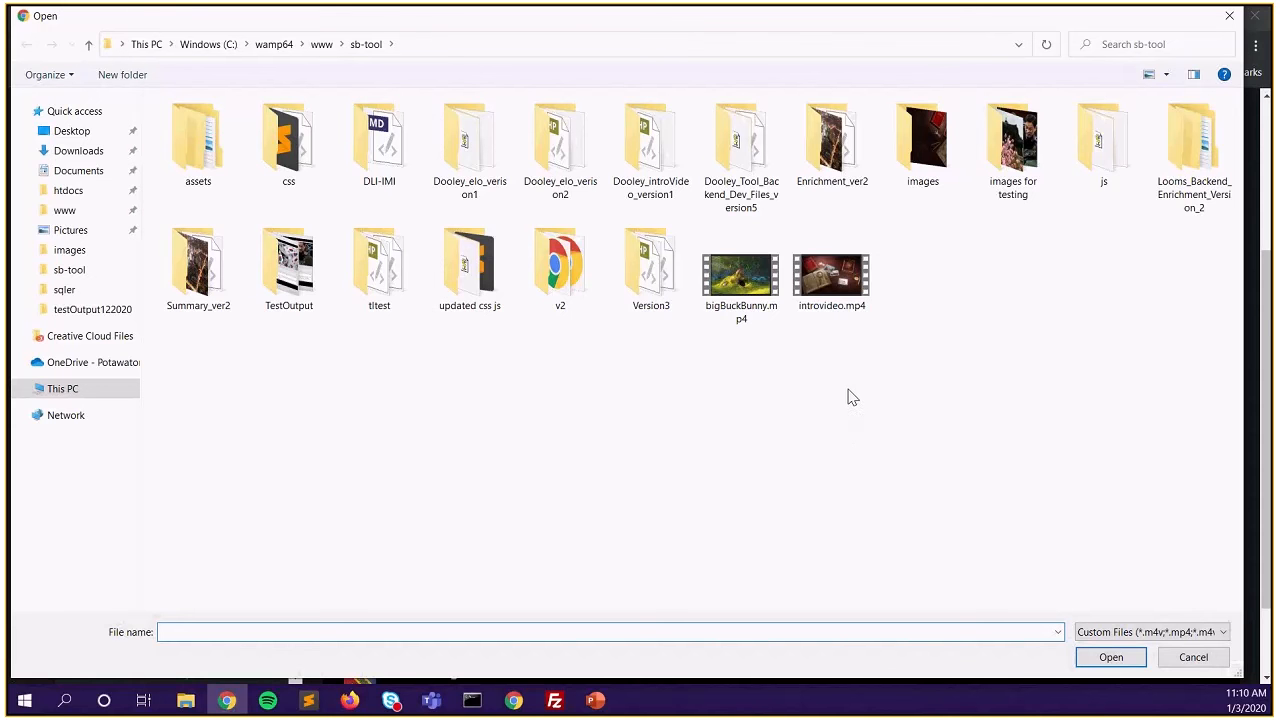
pyautogui.click(749, 290)
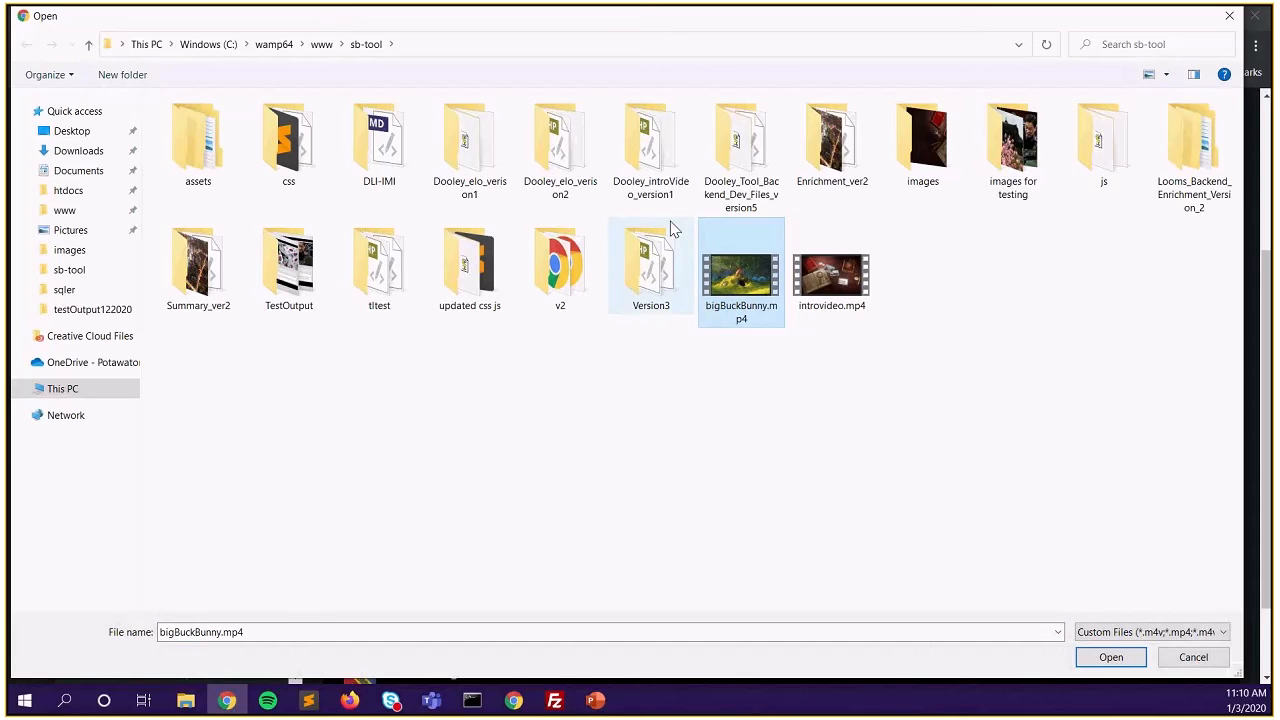
pyautogui.click(1111, 659)
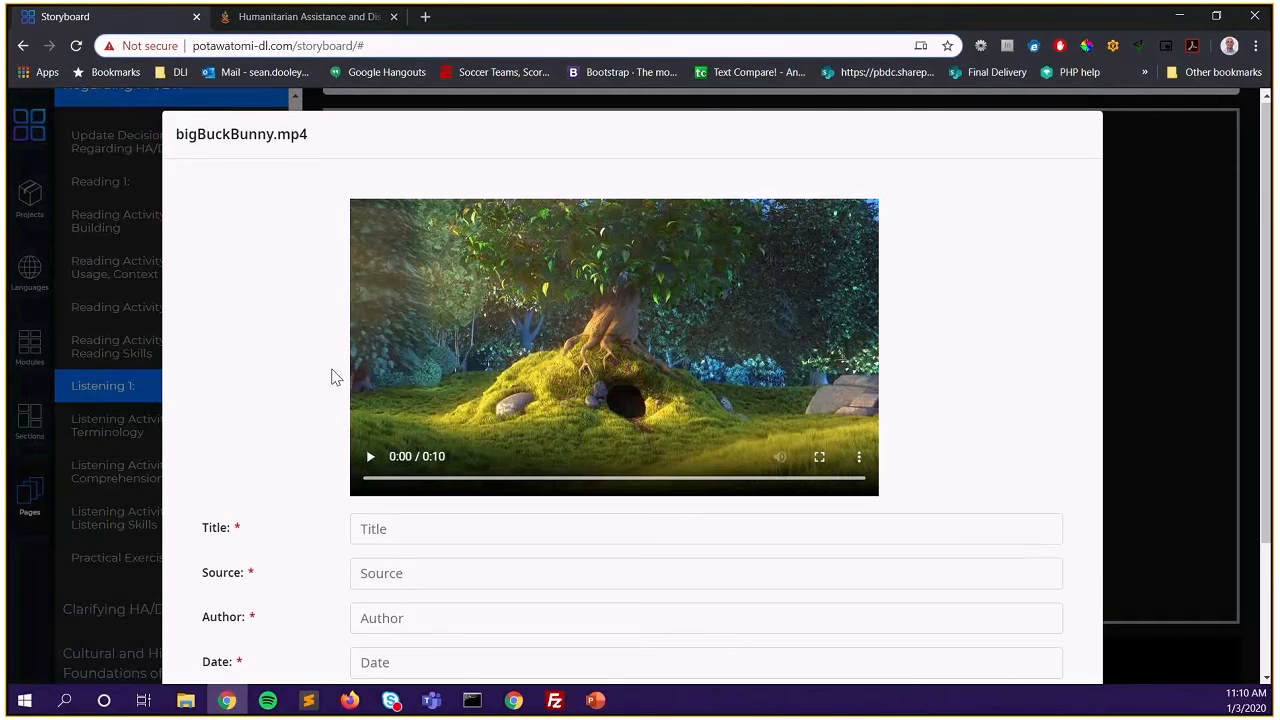
# Fill the video form: title 'Big buck bunny', source 'flickr', the author's name, date 1/3/2019, description 'Big Buck bunny'
pyautogui.scroll(-2, 335, 377)
pyautogui.click(394, 351)
pyautogui.write('Big buck bunny')
pyautogui.click(361, 411)
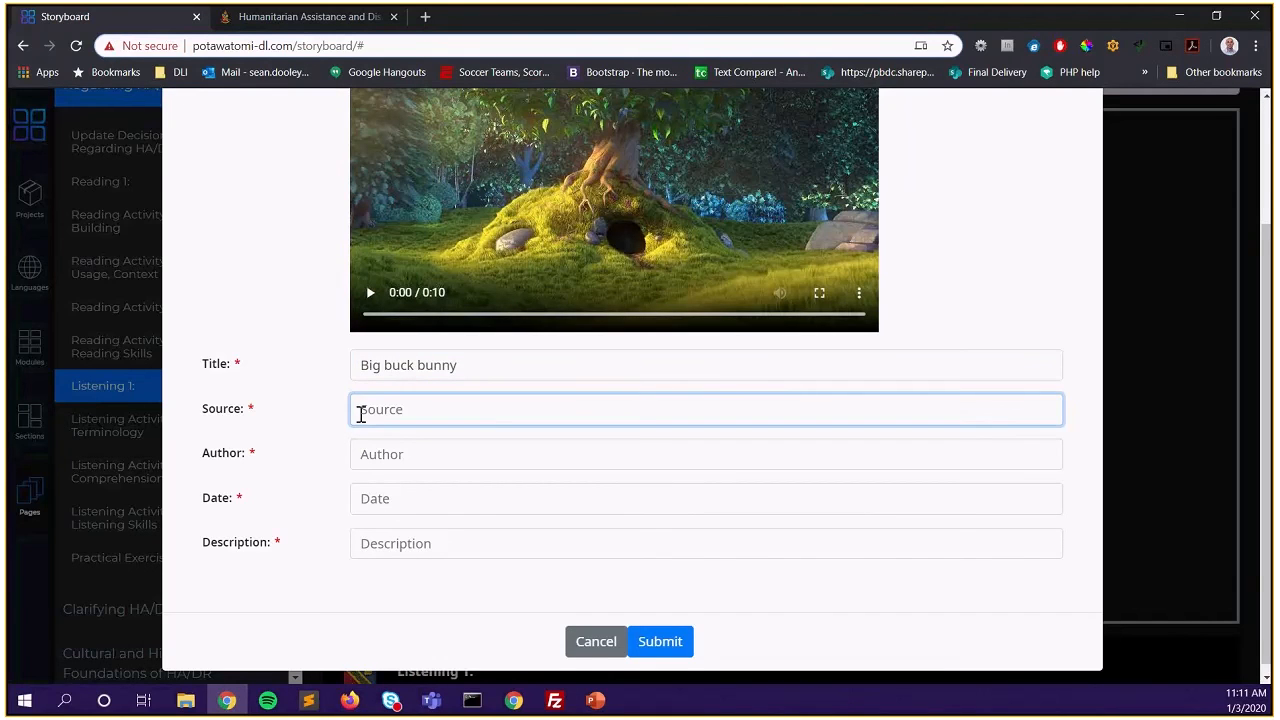
pyautogui.write('flickr')
pyautogui.press('Tab')
pyautogui.press('Tab')
pyautogui.write('1/3/2019')
pyautogui.press('Tab')
pyautogui.write('Big Buck bunny')
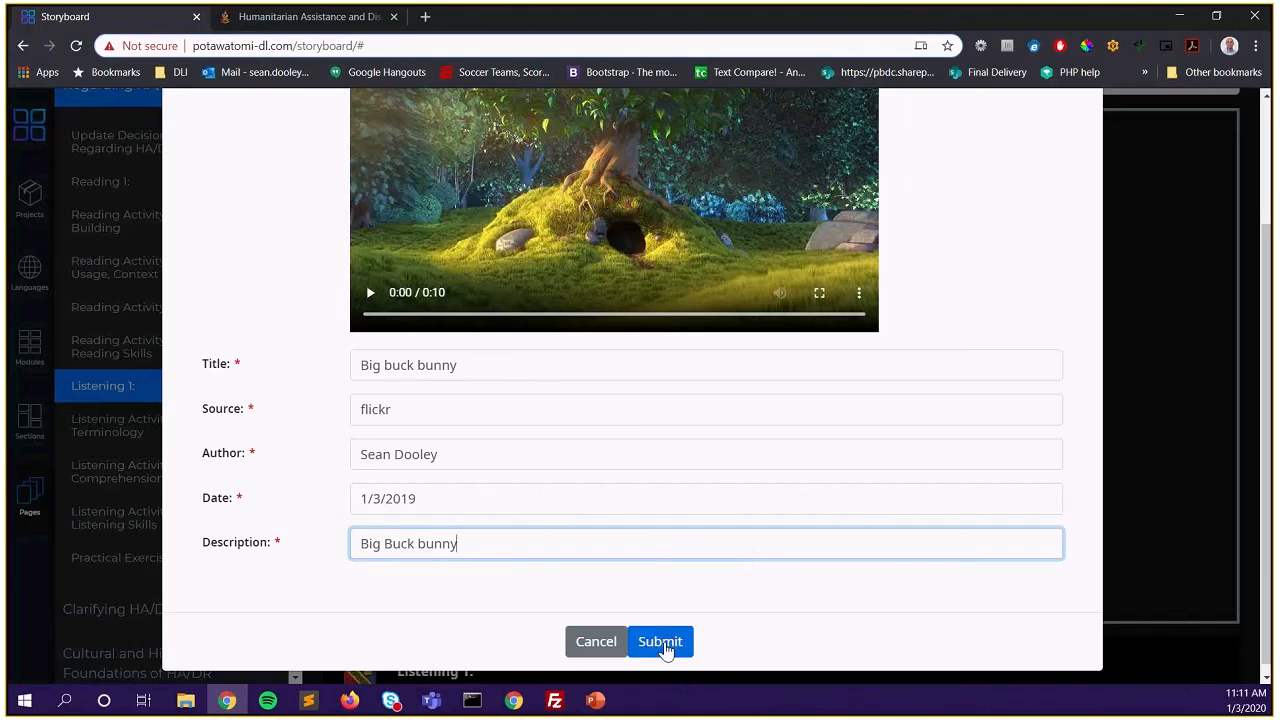
# Submit the Big Buck Bunny video and play it to check it on the page
pyautogui.click(660, 642)
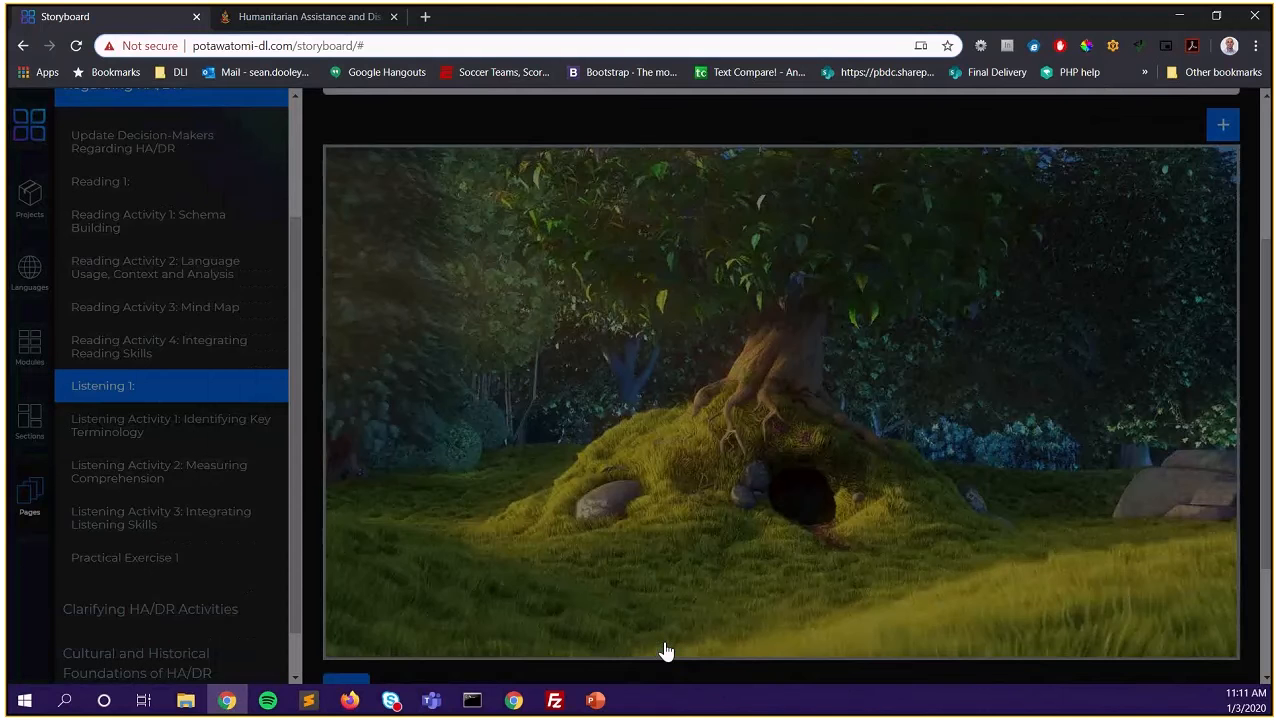
pyautogui.scroll(-1, 608, 404)
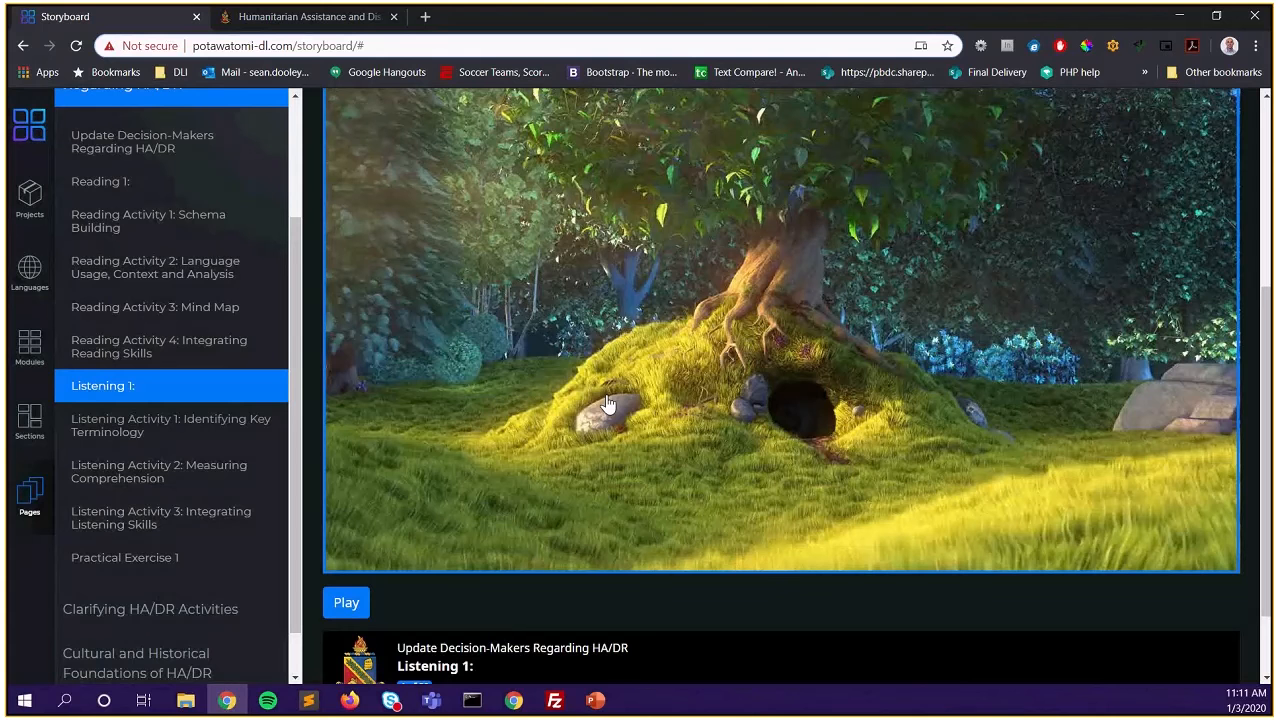
pyautogui.scroll(1, 347, 680)
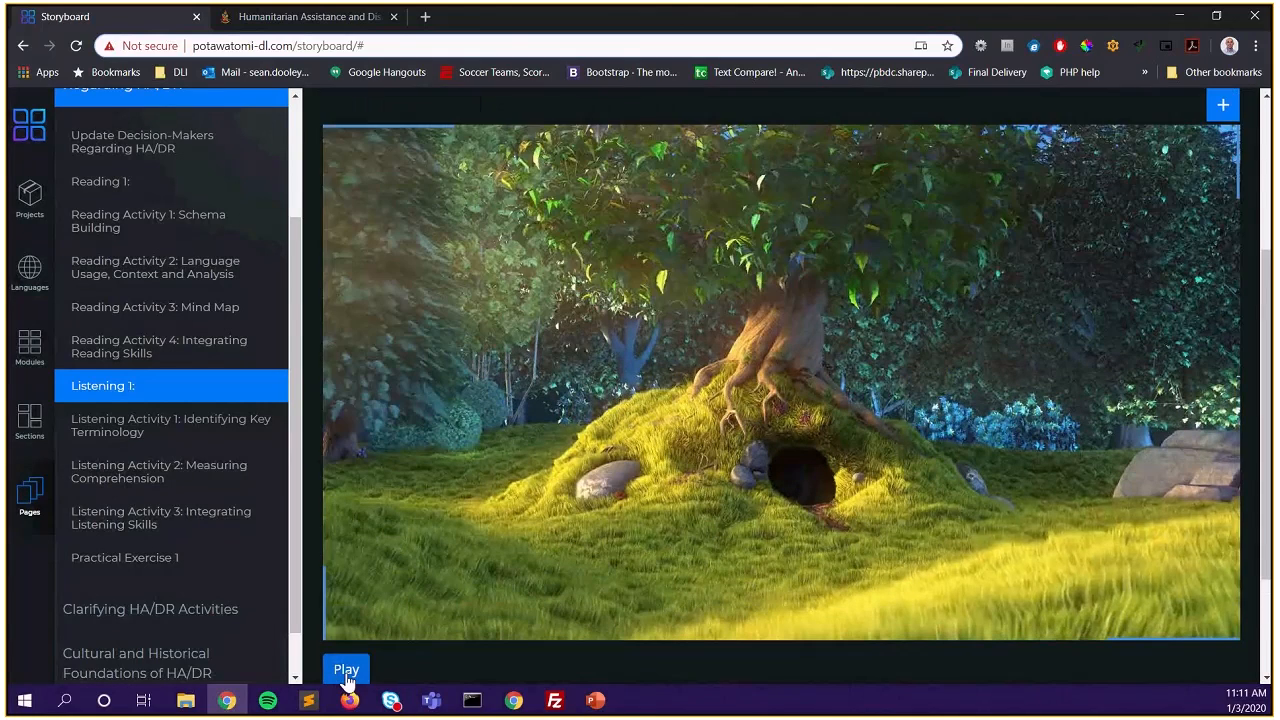
pyautogui.click(347, 672)
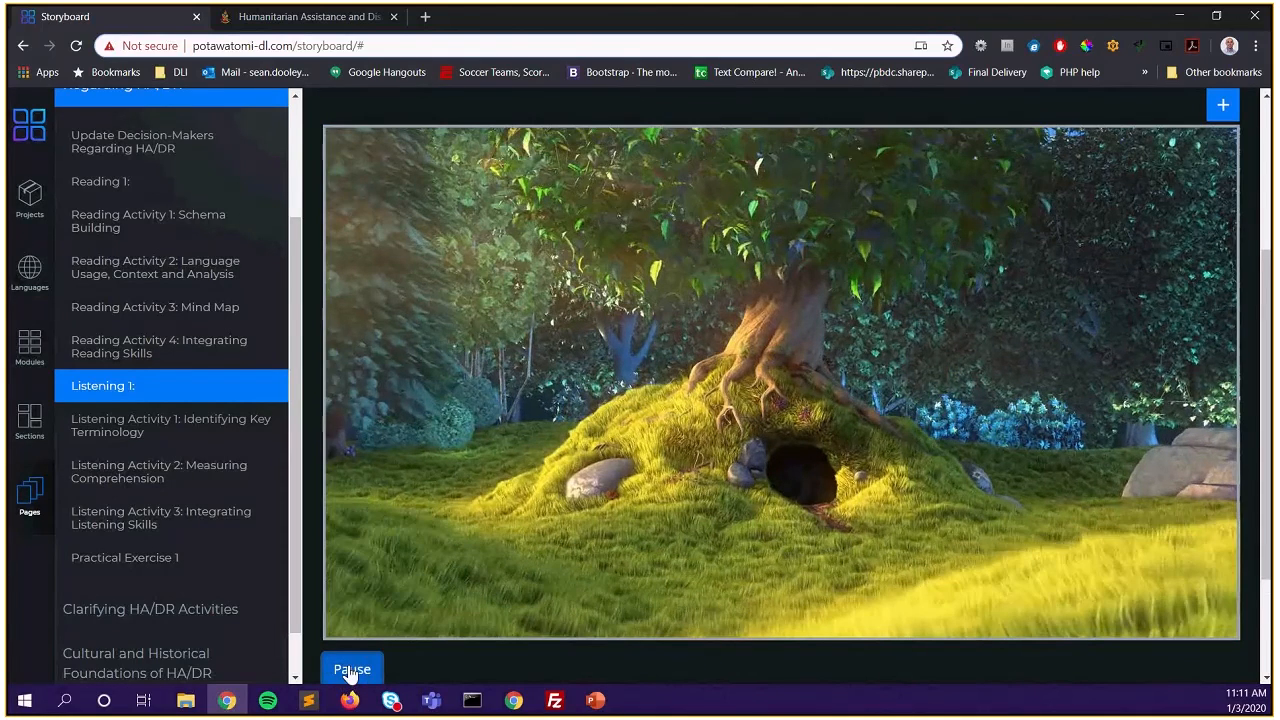
pyautogui.scroll(2, 857, 471)
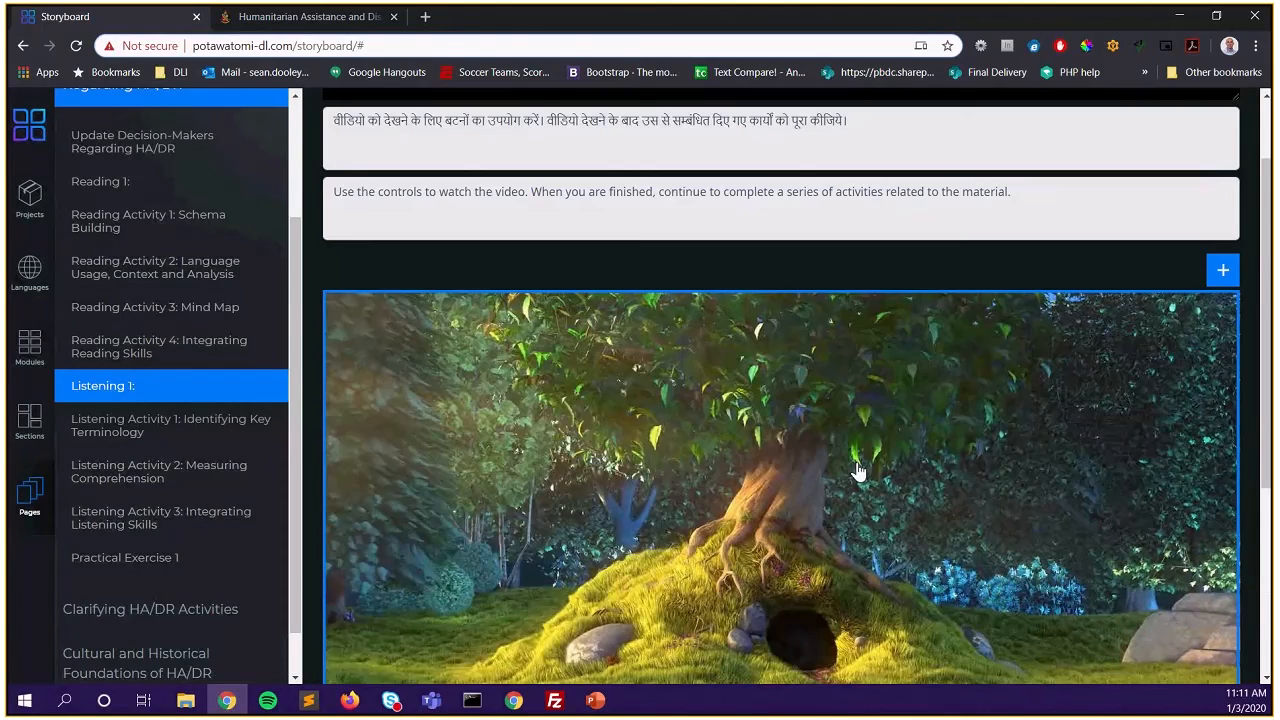
pyautogui.scroll(-1, 857, 471)
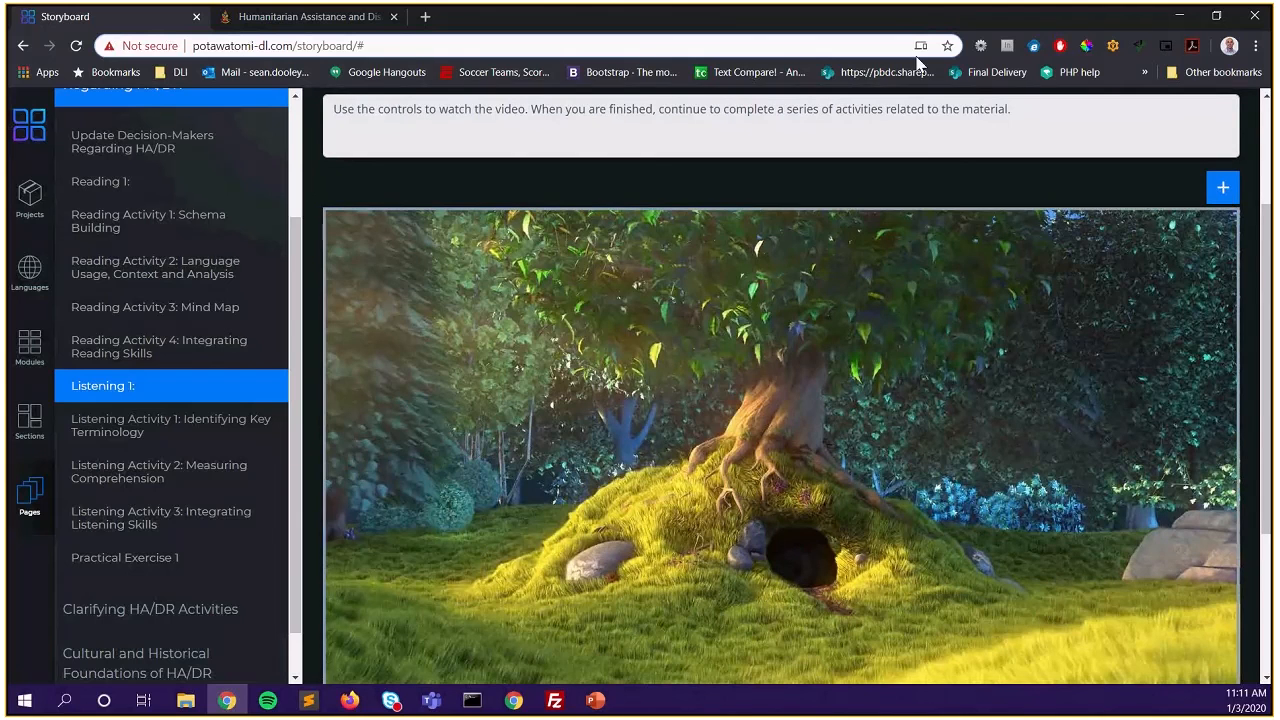
# Open the demo course's 'Listening 1: Did We Fail to Remember Sewol Ferry Disaster?' page for reference
pyautogui.click(268, 27)
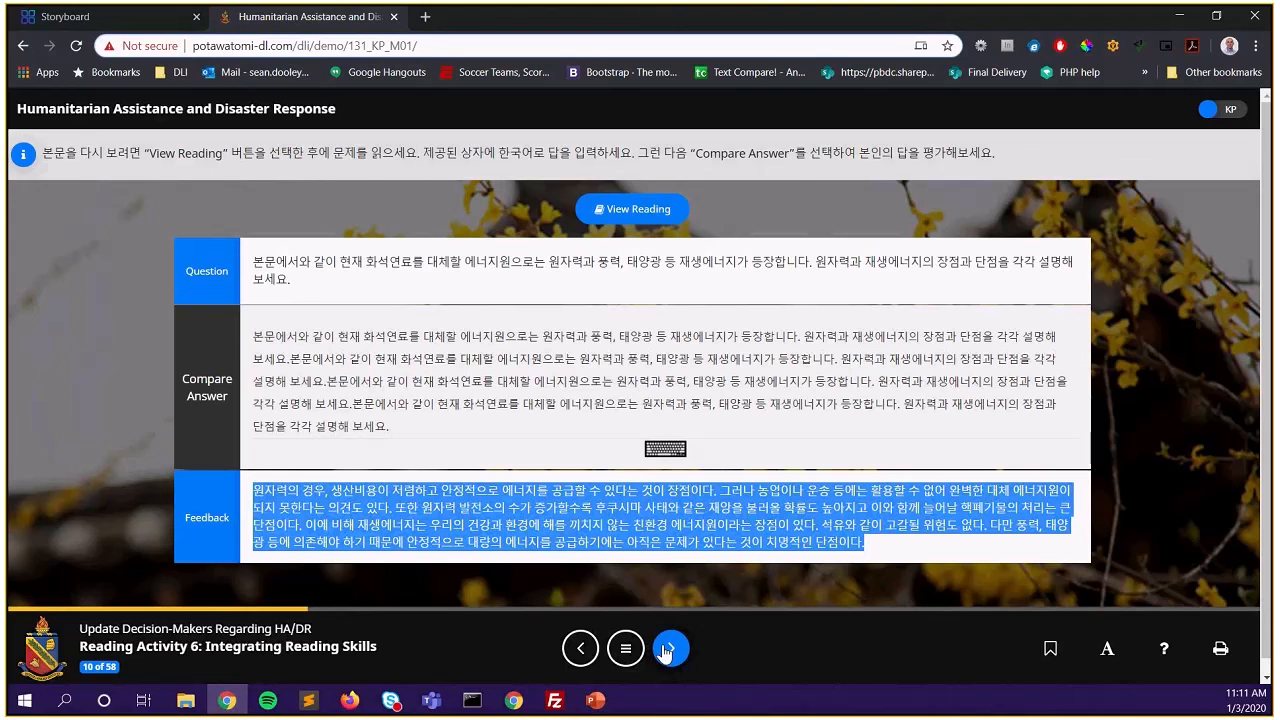
pyautogui.click(621, 656)
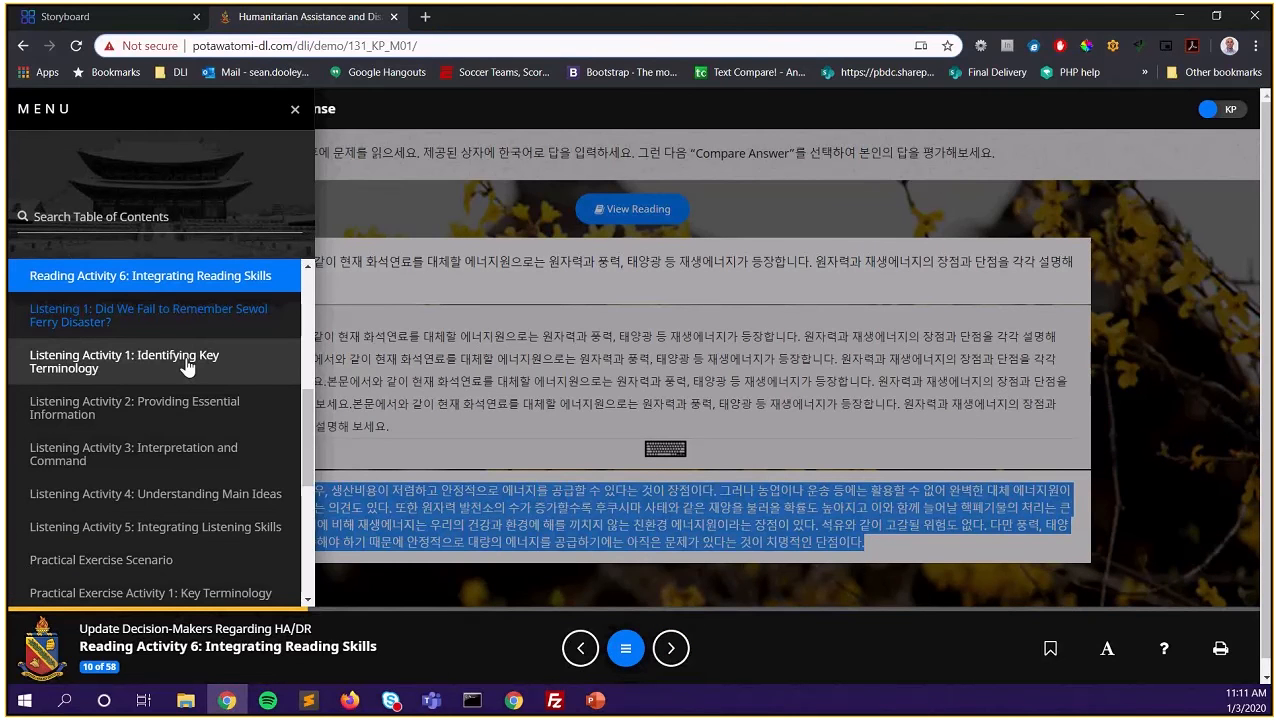
pyautogui.click(186, 368)
pyautogui.scroll(3, 200, 420)
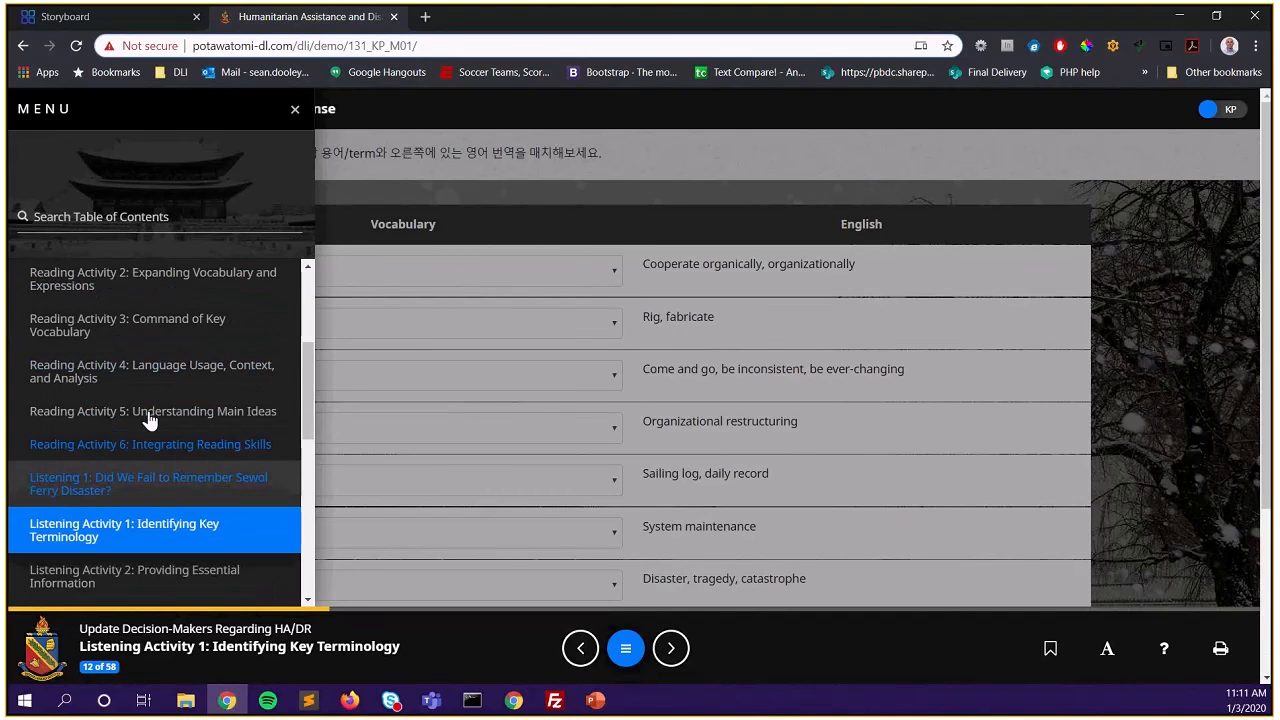
pyautogui.scroll(2, 148, 416)
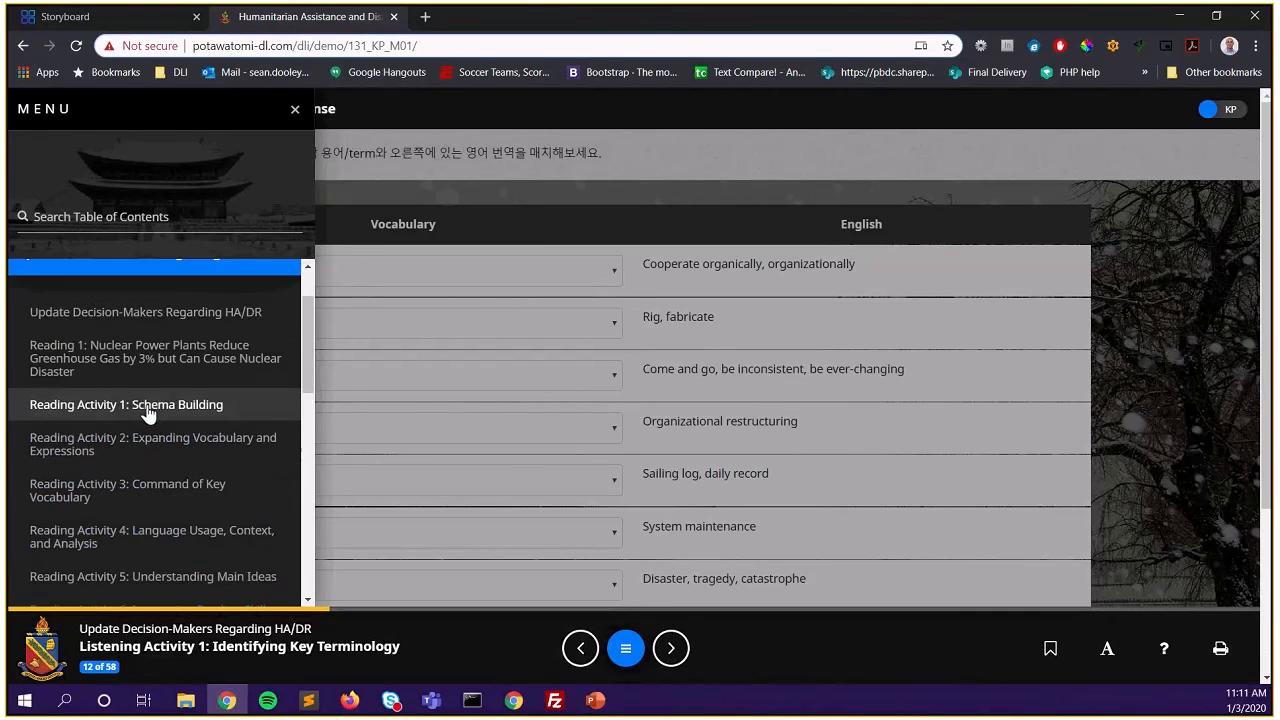
pyautogui.scroll(1, 145, 405)
pyautogui.scroll(-4, 137, 440)
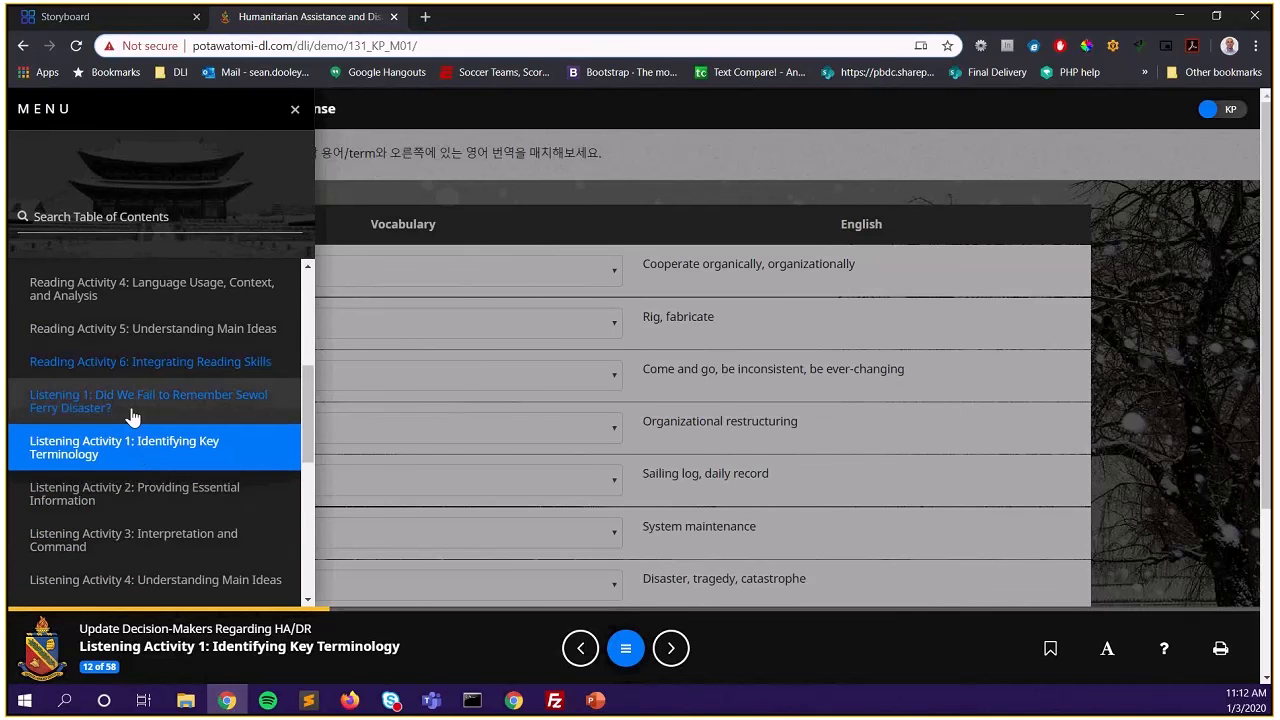
pyautogui.click(132, 403)
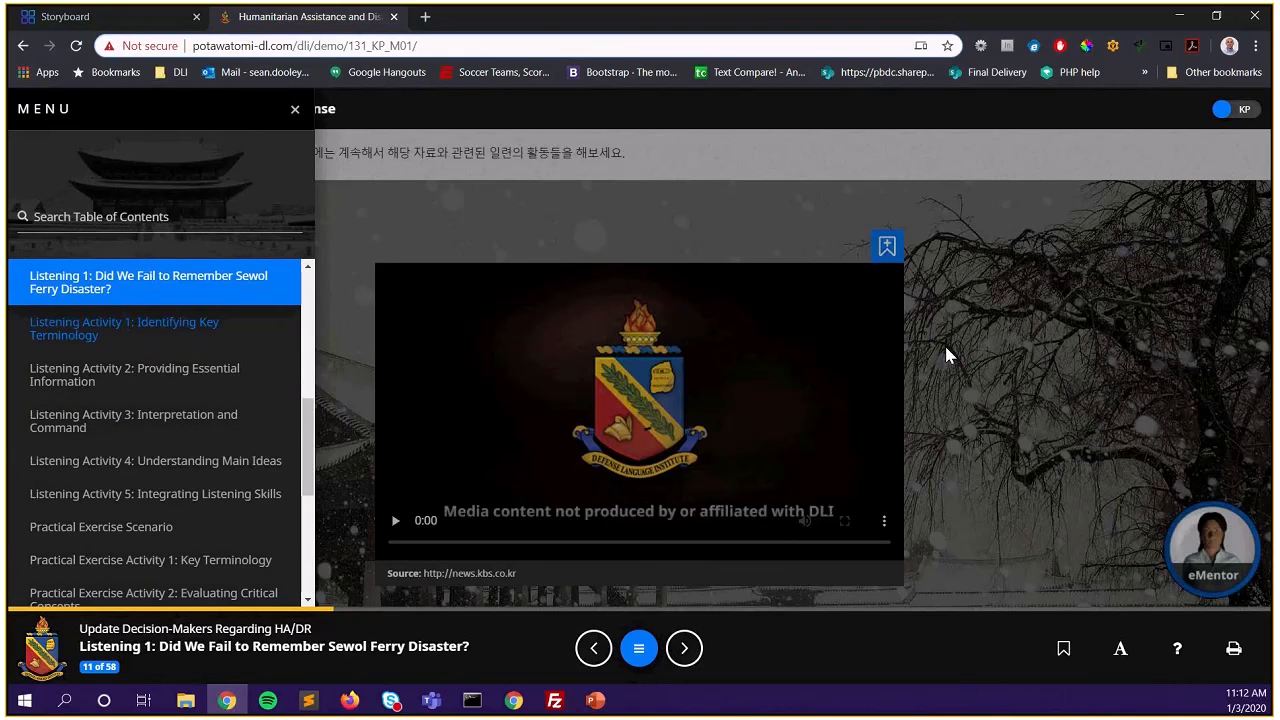
pyautogui.click(945, 365)
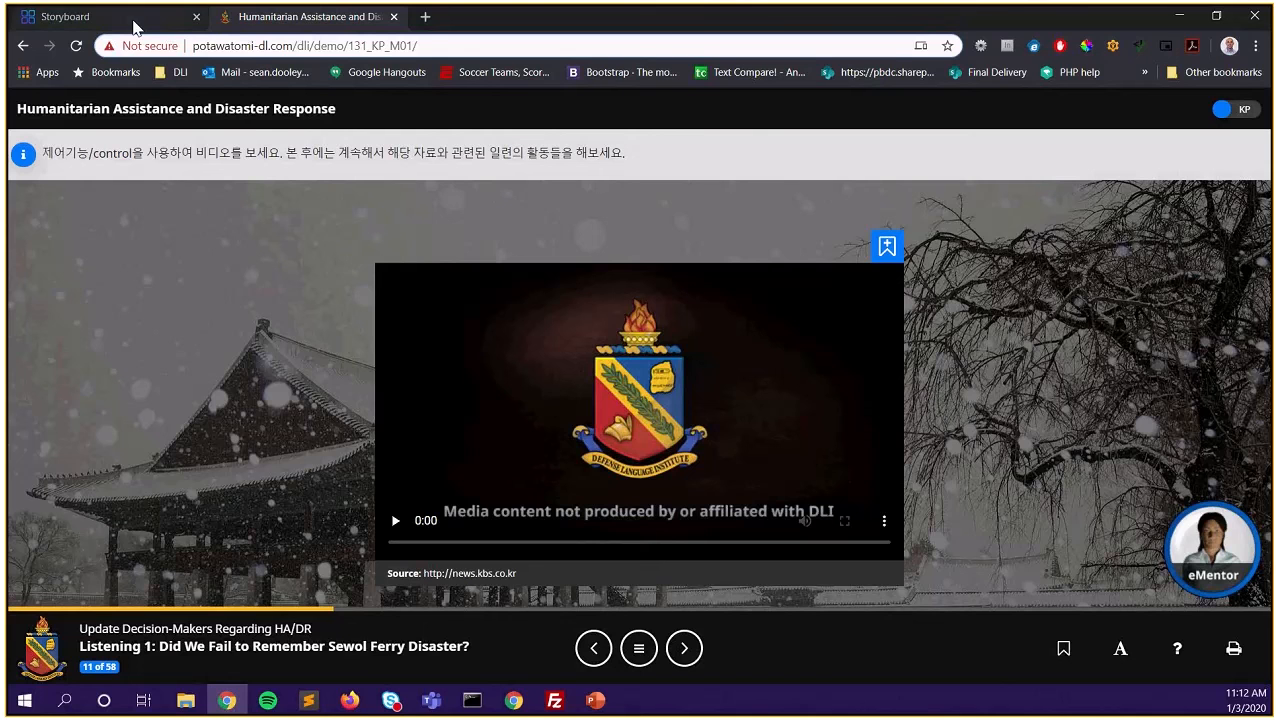
pyautogui.click(135, 20)
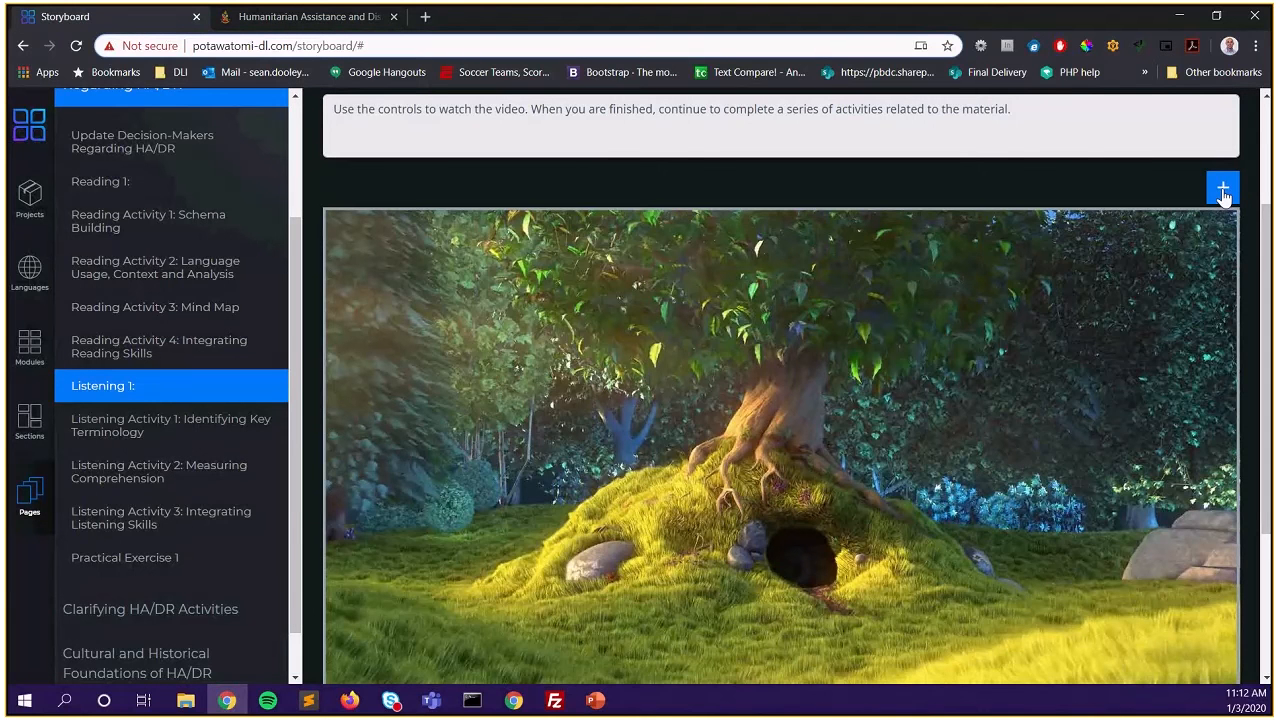
# Add another empty video slot to the Listening 1 page with the blue + button
pyautogui.click(1222, 192)
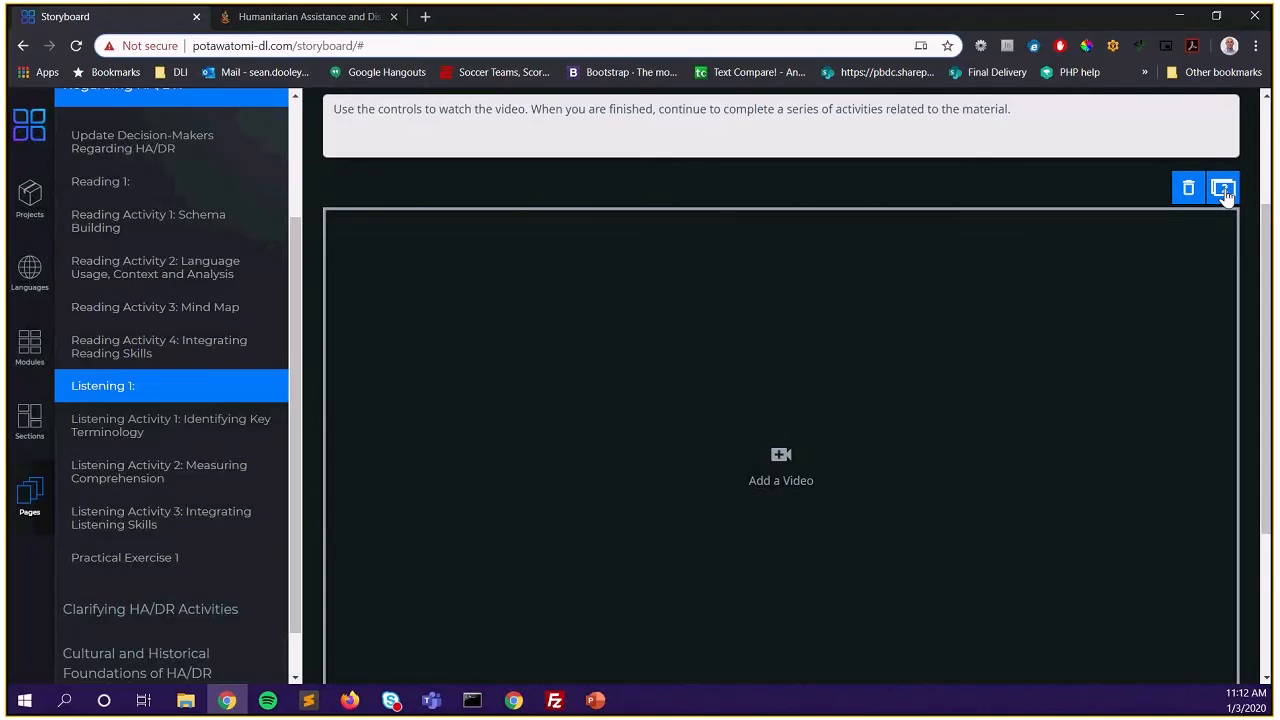
pyautogui.scroll(-1, 789, 407)
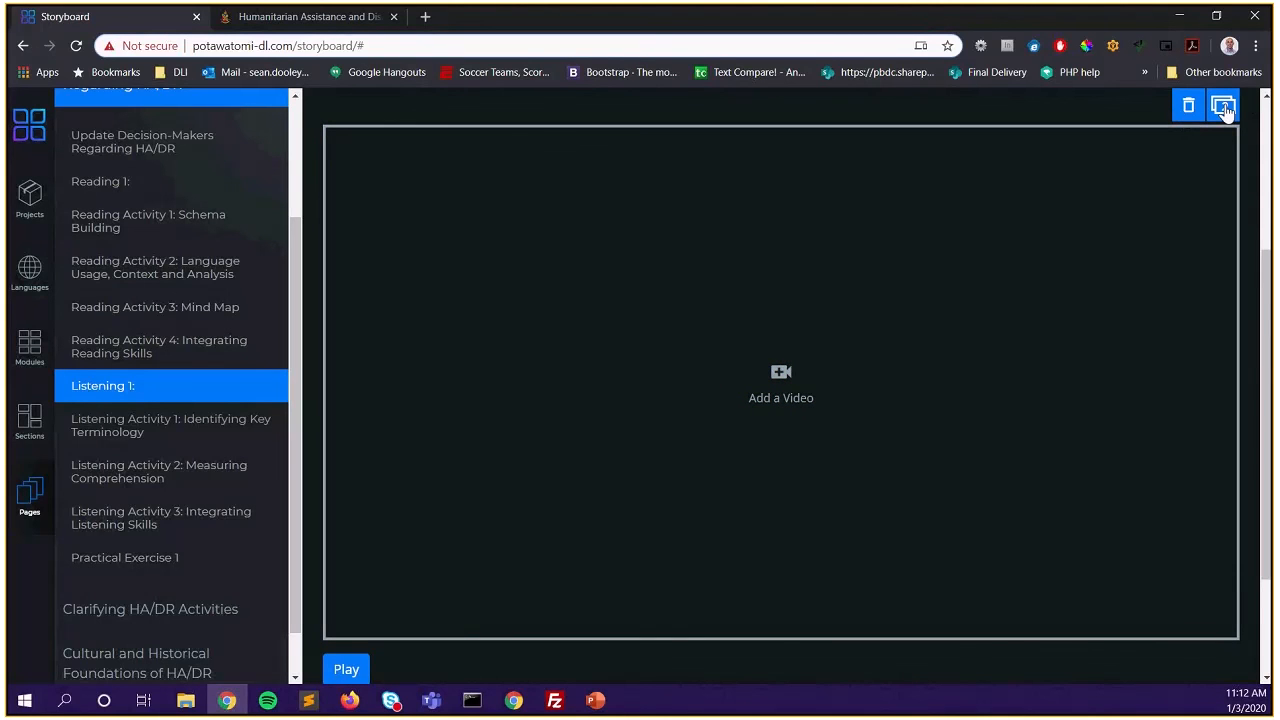
# Choose introvideo.mp4 as the video for the new slot
pyautogui.click(779, 390)
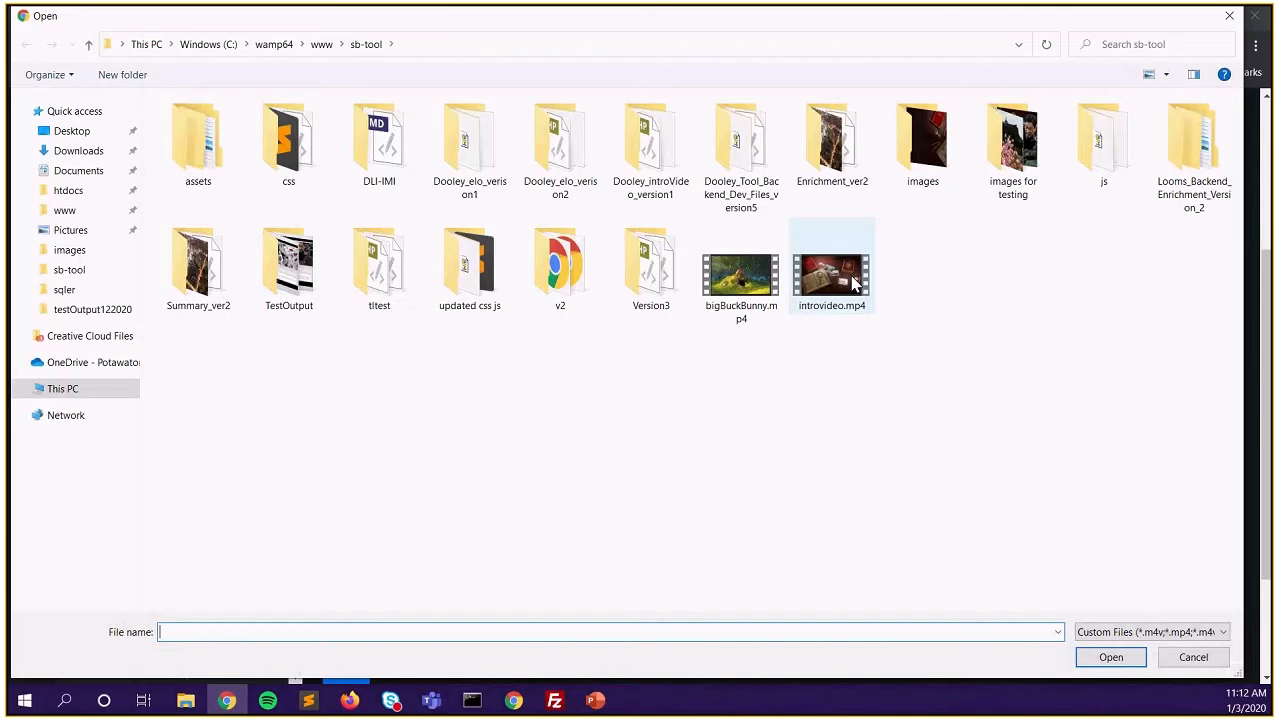
pyautogui.click(855, 285)
pyautogui.click(1110, 657)
# Submit the intro video titled 'Intro video', source 'advancia technologies', the author's name, 1/3/2020, description 'Introduction video'
pyautogui.click(453, 530)
pyautogui.write('Intro video')
pyautogui.press('Tab')
pyautogui.write('advancia technologies')
pyautogui.press('Tab')
pyautogui.scroll(-1, 450, 525)
pyautogui.press('Tab')
pyautogui.write('1/3/2020')
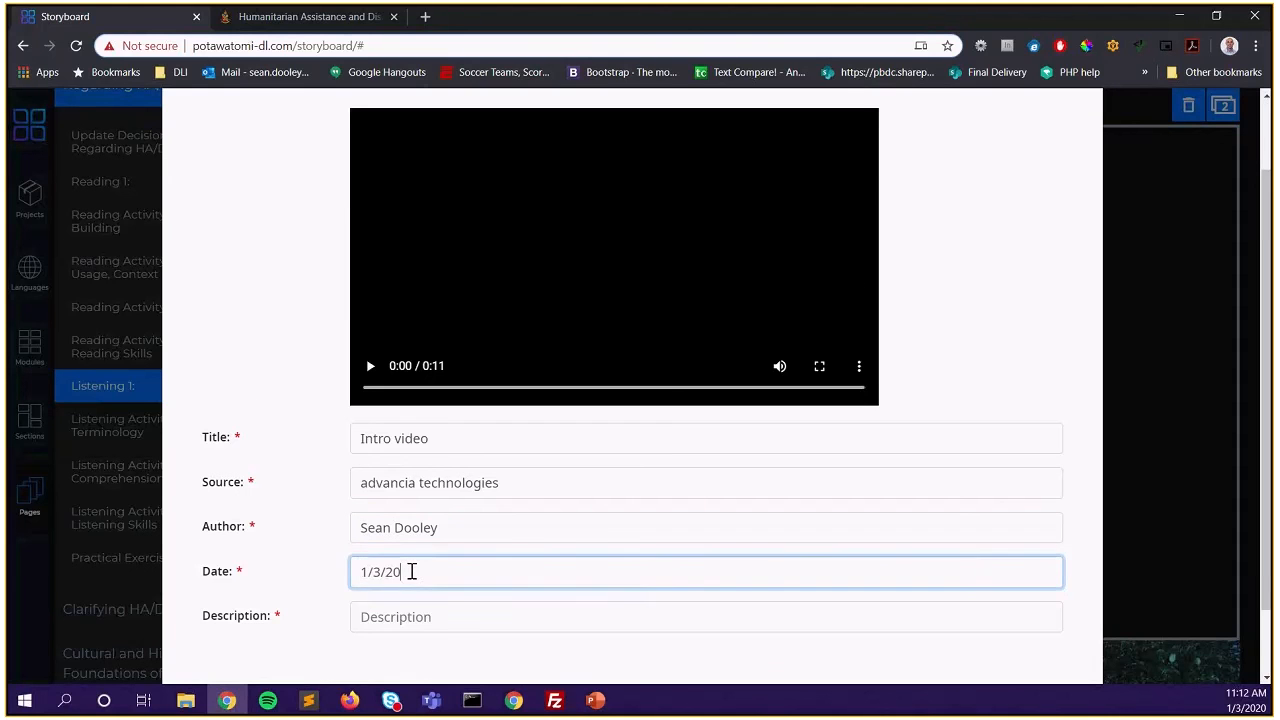
pyautogui.press('Tab')
pyautogui.write('Introduction video')
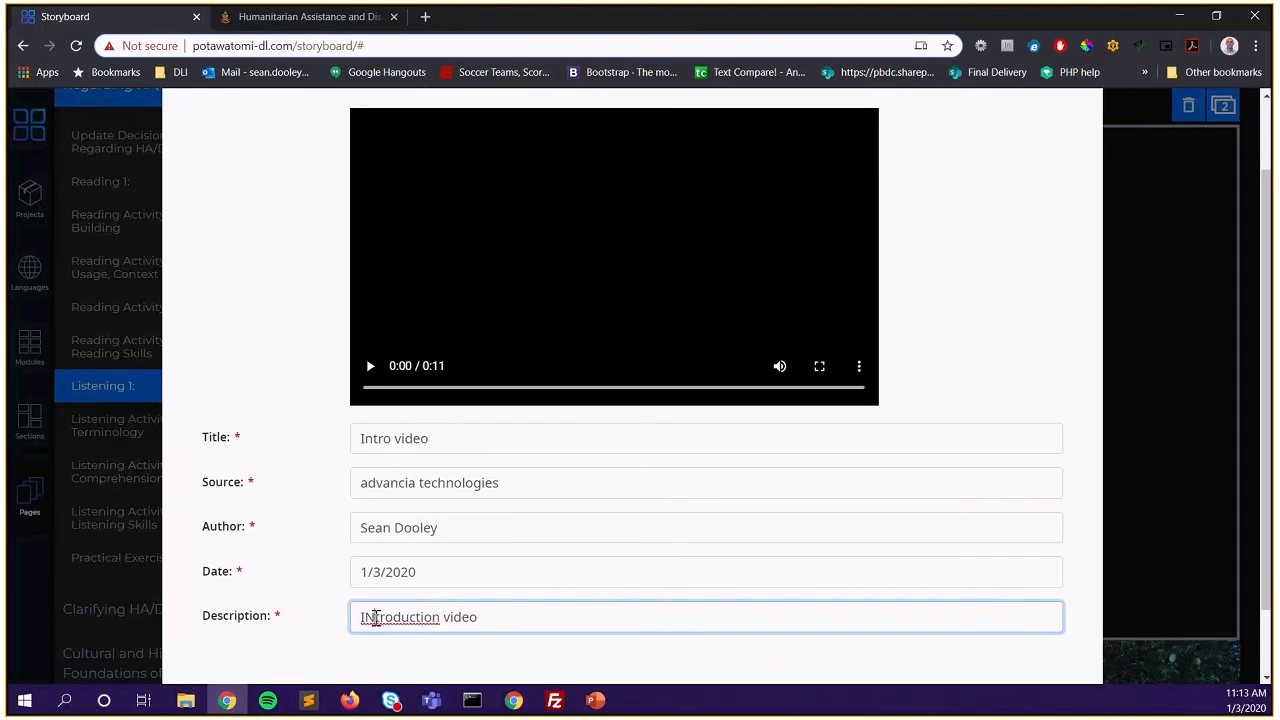
pyautogui.scroll(-1, 365, 615)
pyautogui.click(660, 632)
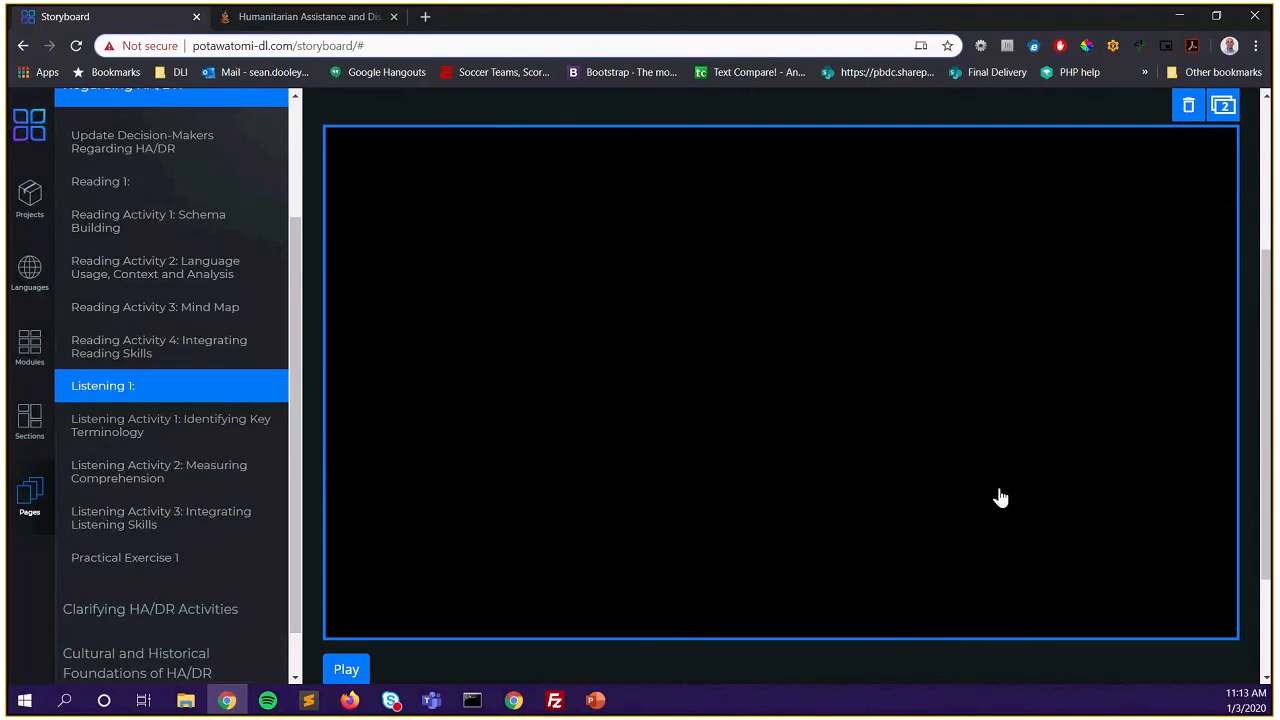
# Play and pause the intro video, then switch Listening 1 to version 1 and play the tree video
pyautogui.click(346, 669)
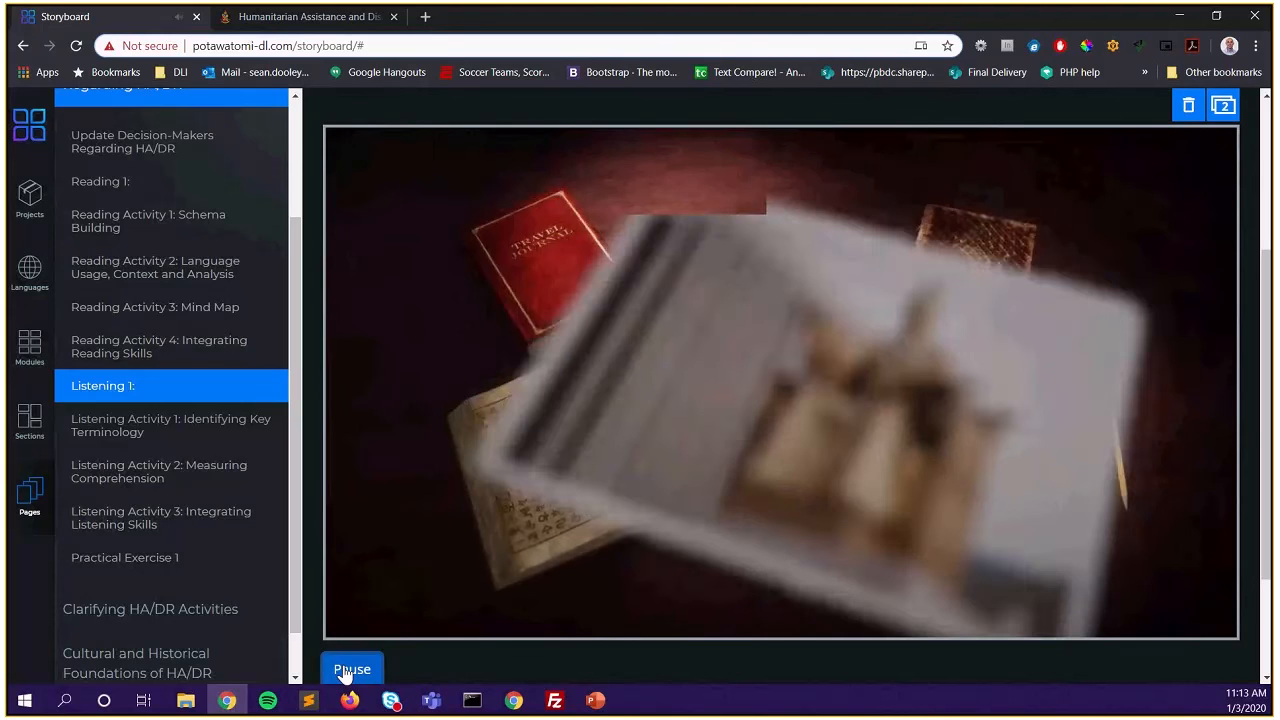
pyautogui.click(346, 669)
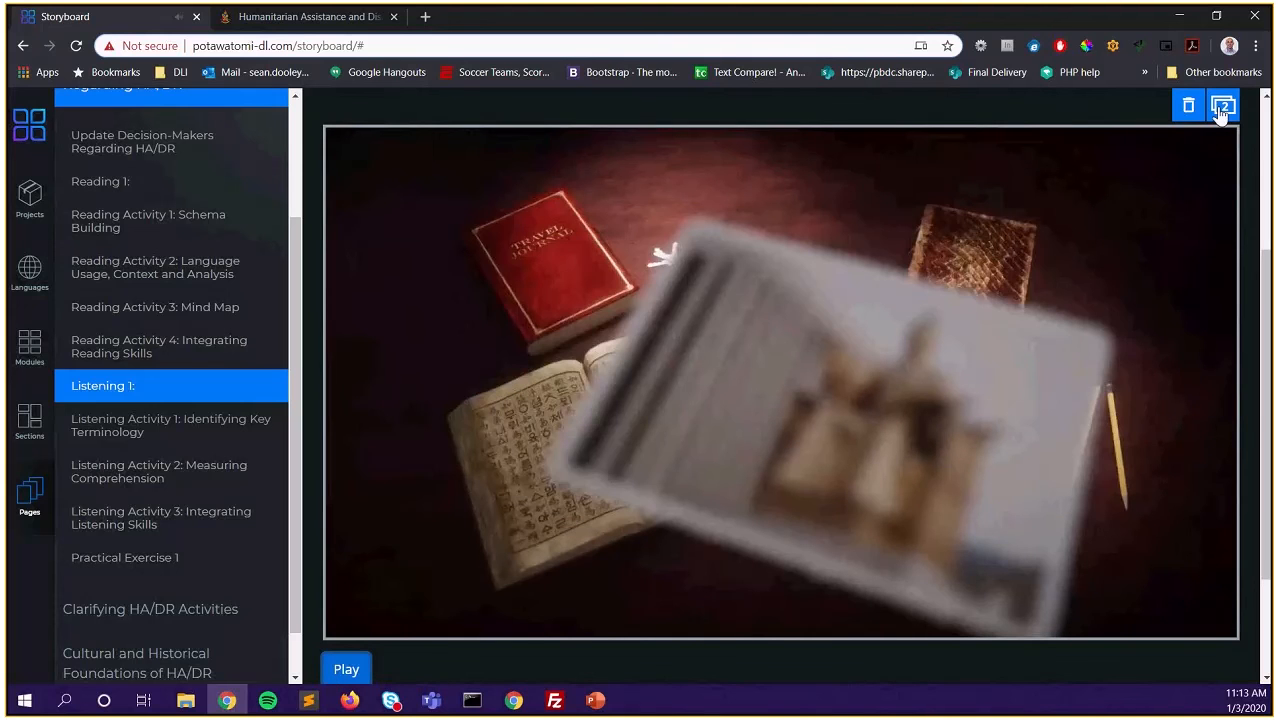
pyautogui.click(1220, 110)
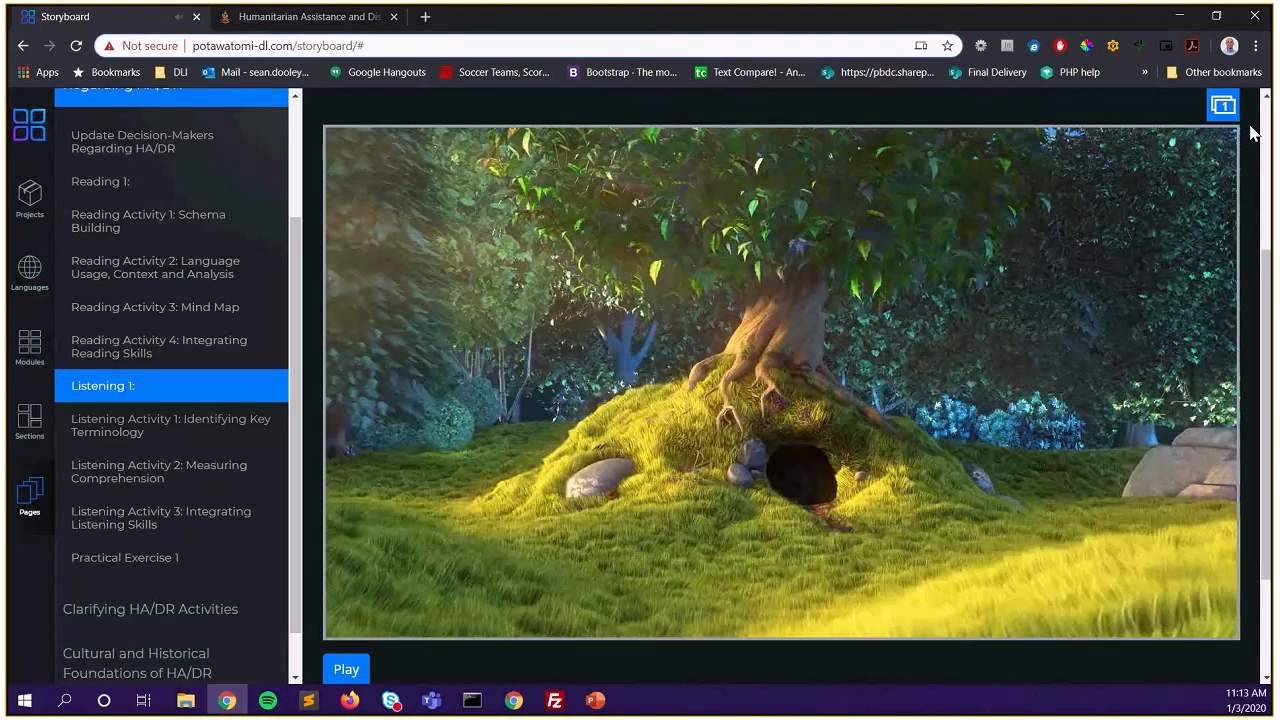
pyautogui.click(340, 670)
pyautogui.click(340, 670)
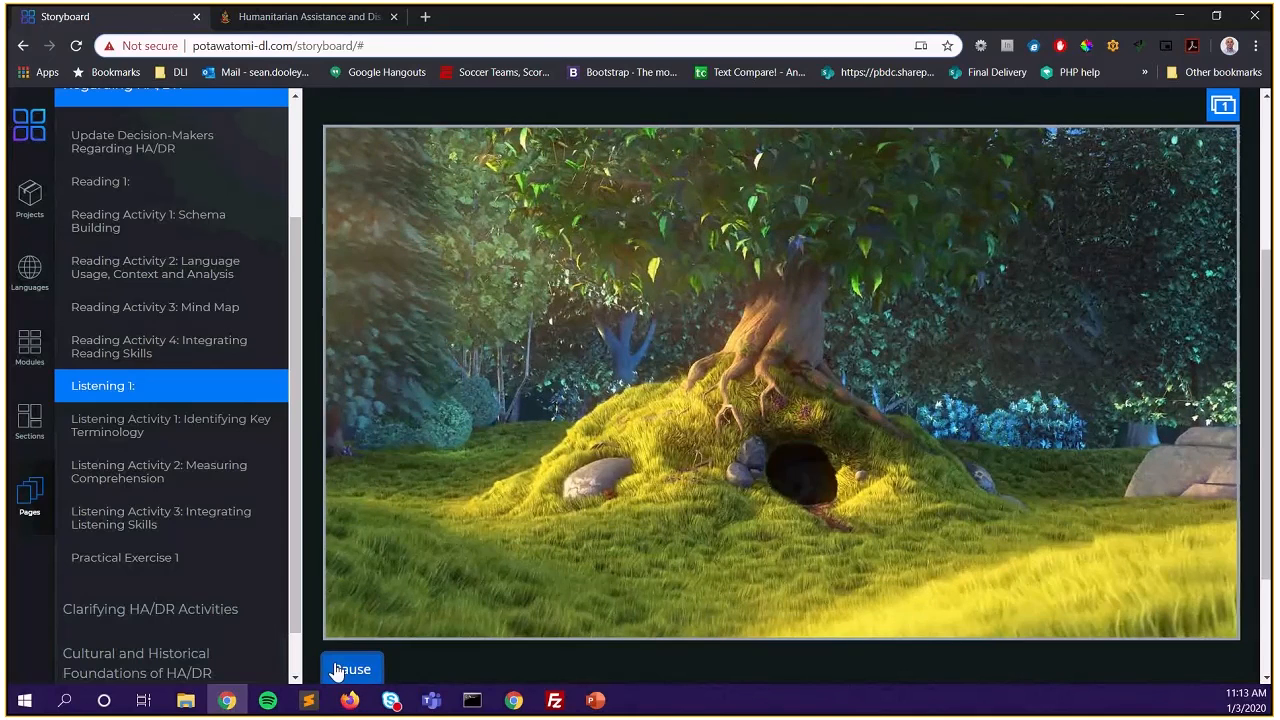
pyautogui.scroll(-2, 770, 383)
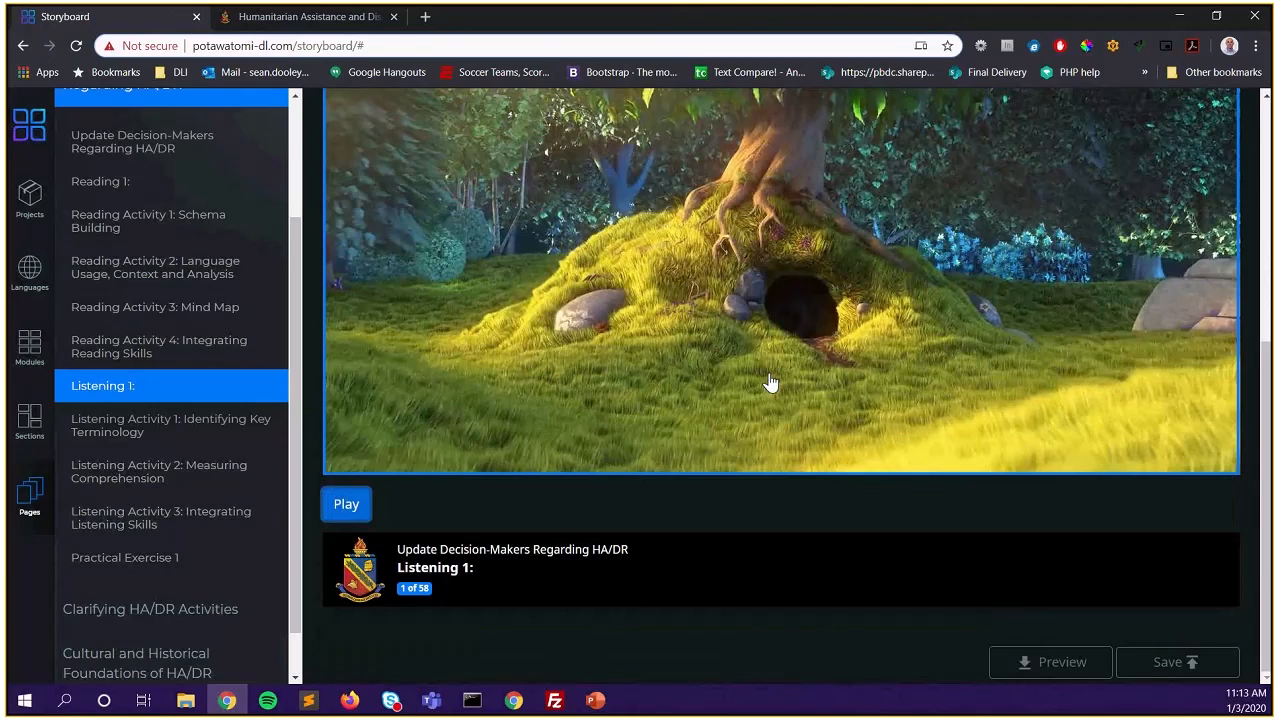
pyautogui.scroll(2, 770, 383)
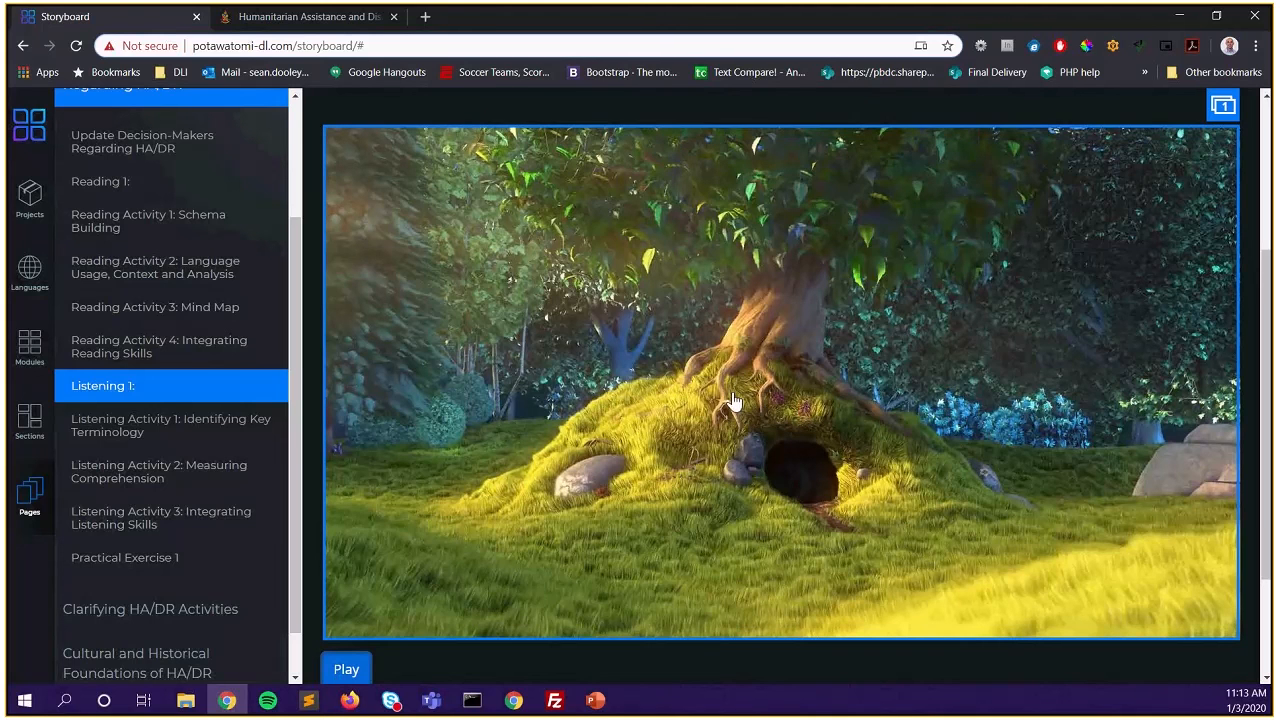
pyautogui.scroll(-2, 733, 401)
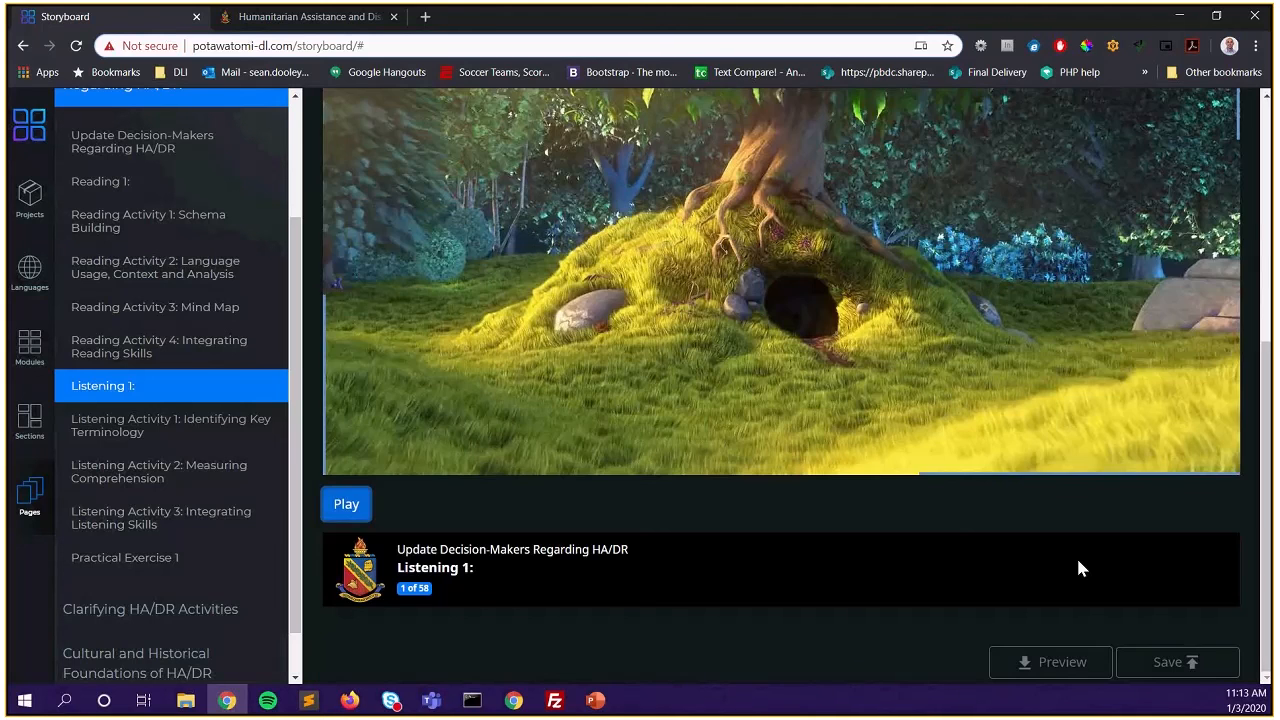
pyautogui.click(1176, 662)
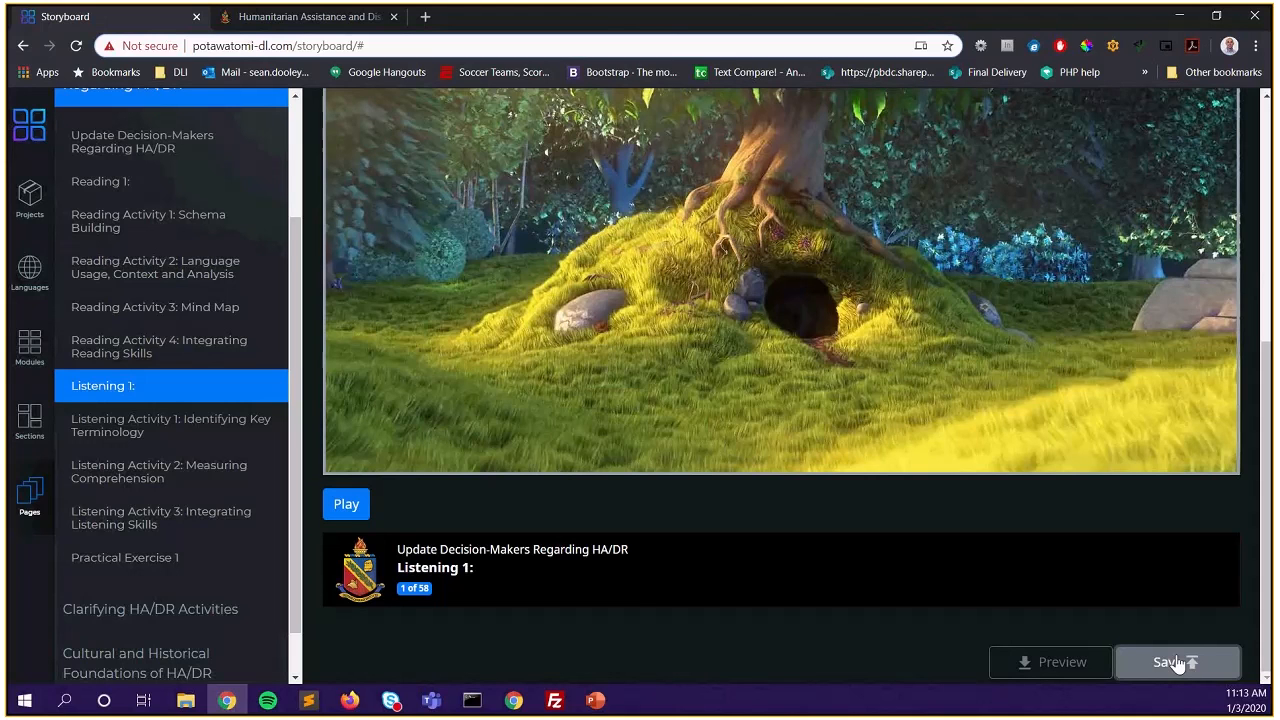
# Save the Listening 1 page to the database and dismiss the confirmation
pyautogui.click(1177, 662)
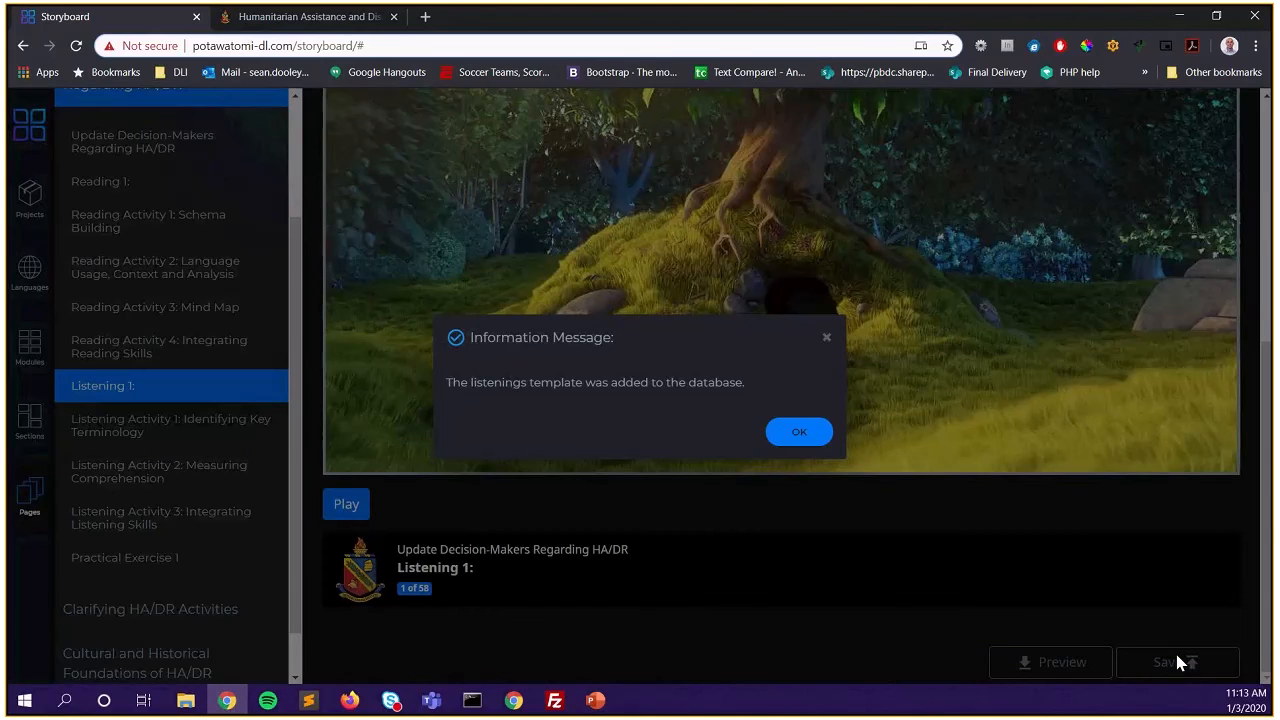
pyautogui.click(797, 434)
pyautogui.click(177, 352)
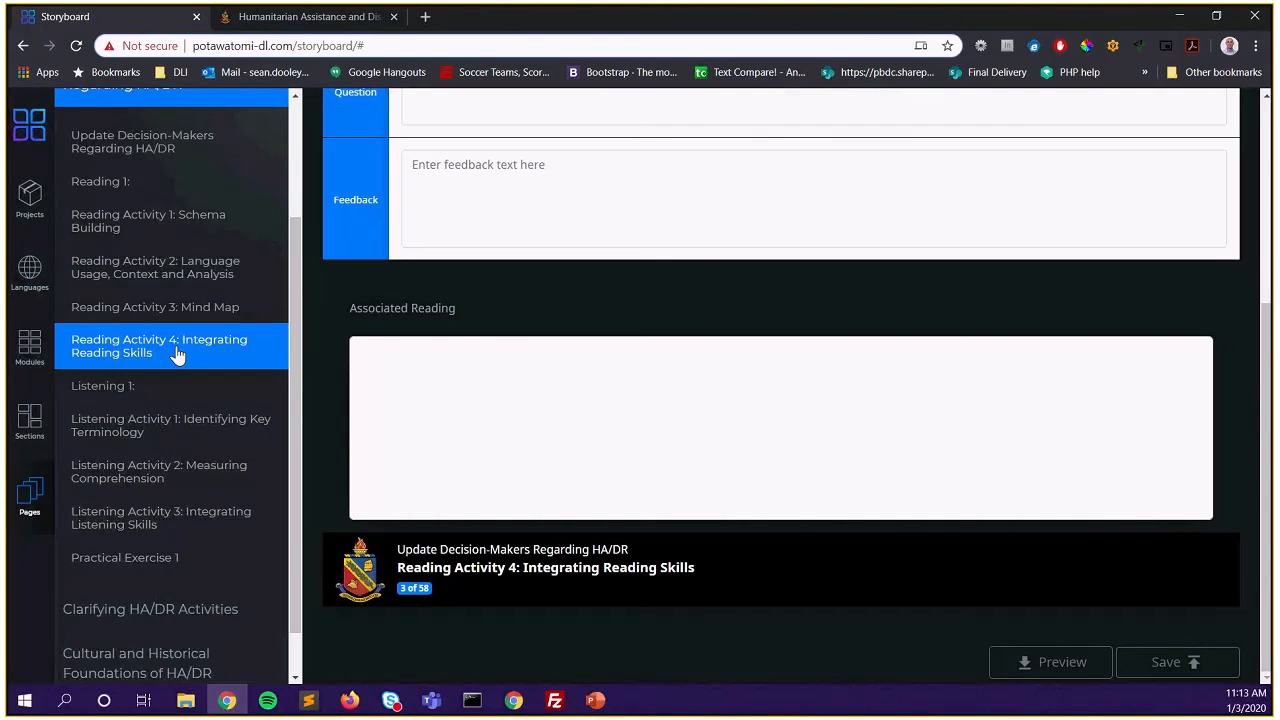
# Reopen Listening 1 (page 1070) and switch to the version holding the new intro video
pyautogui.click(100, 387)
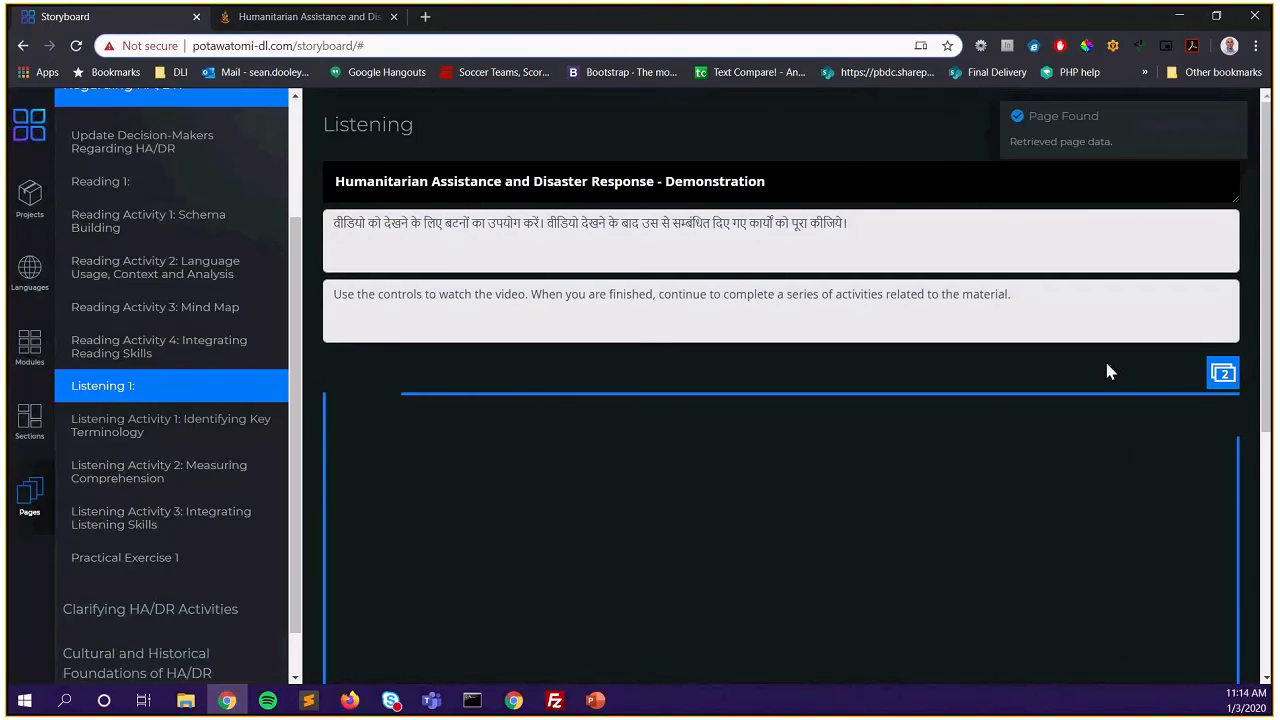
pyautogui.scroll(-1, 940, 360)
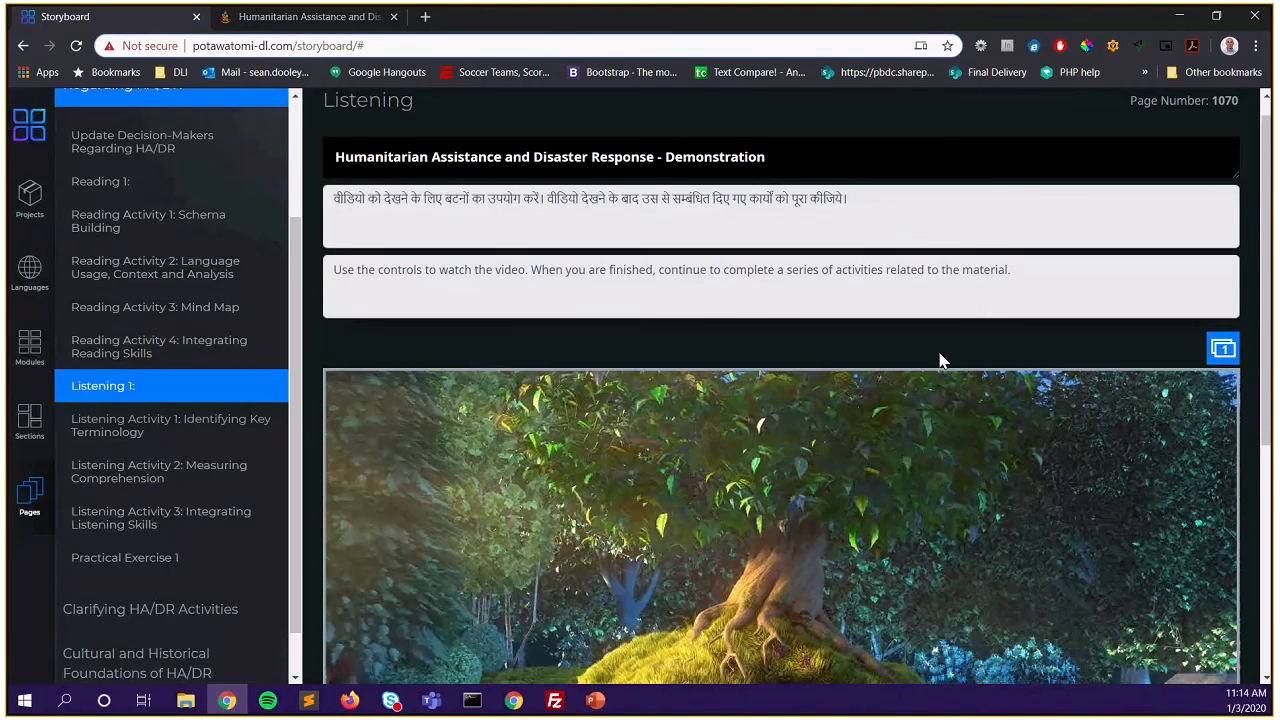
pyautogui.scroll(-2, 940, 360)
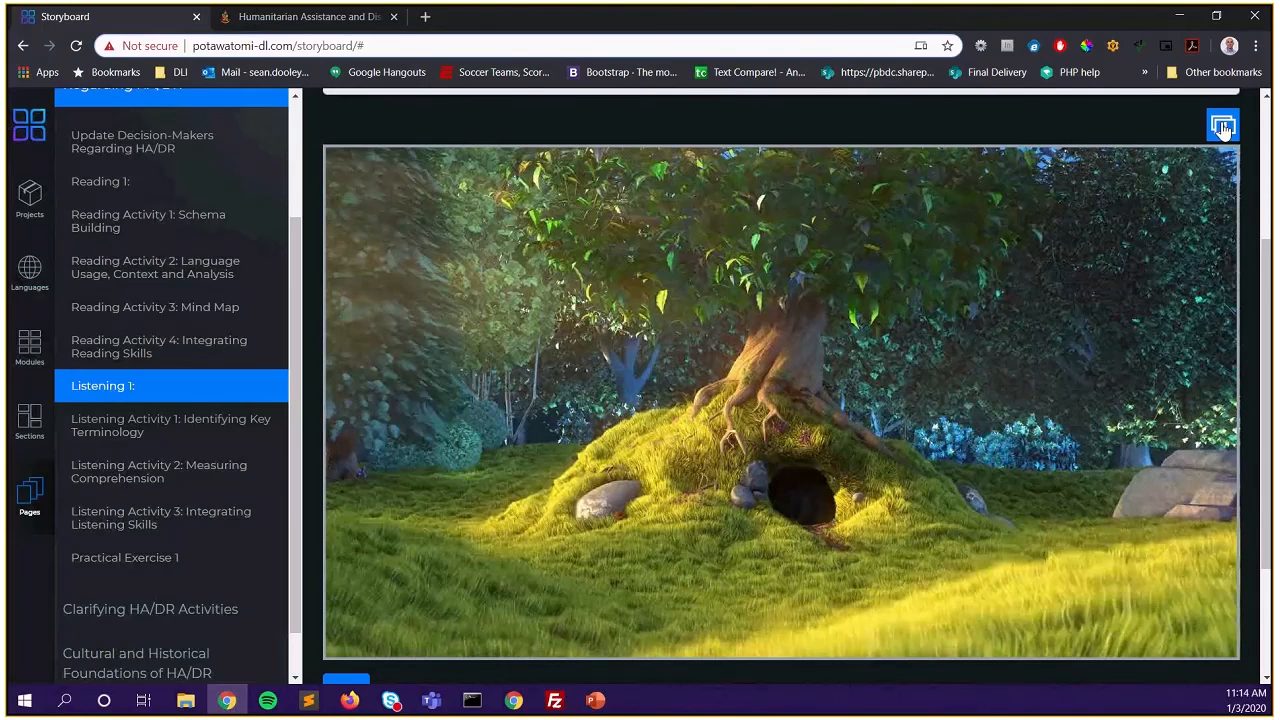
pyautogui.click(1222, 128)
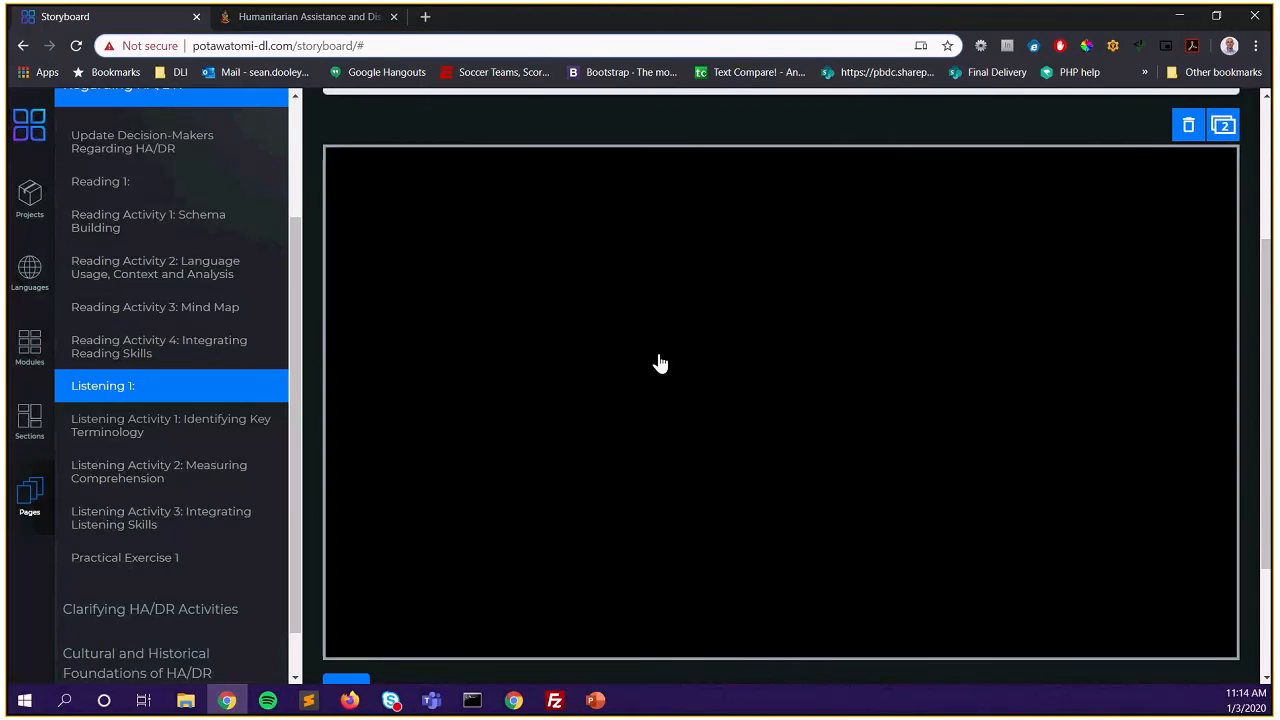
pyautogui.scroll(-2, 600, 400)
# Play the saved intro video, then view the Humanitarian Assistance demo course's Listening 1 lesson
pyautogui.click(358, 506)
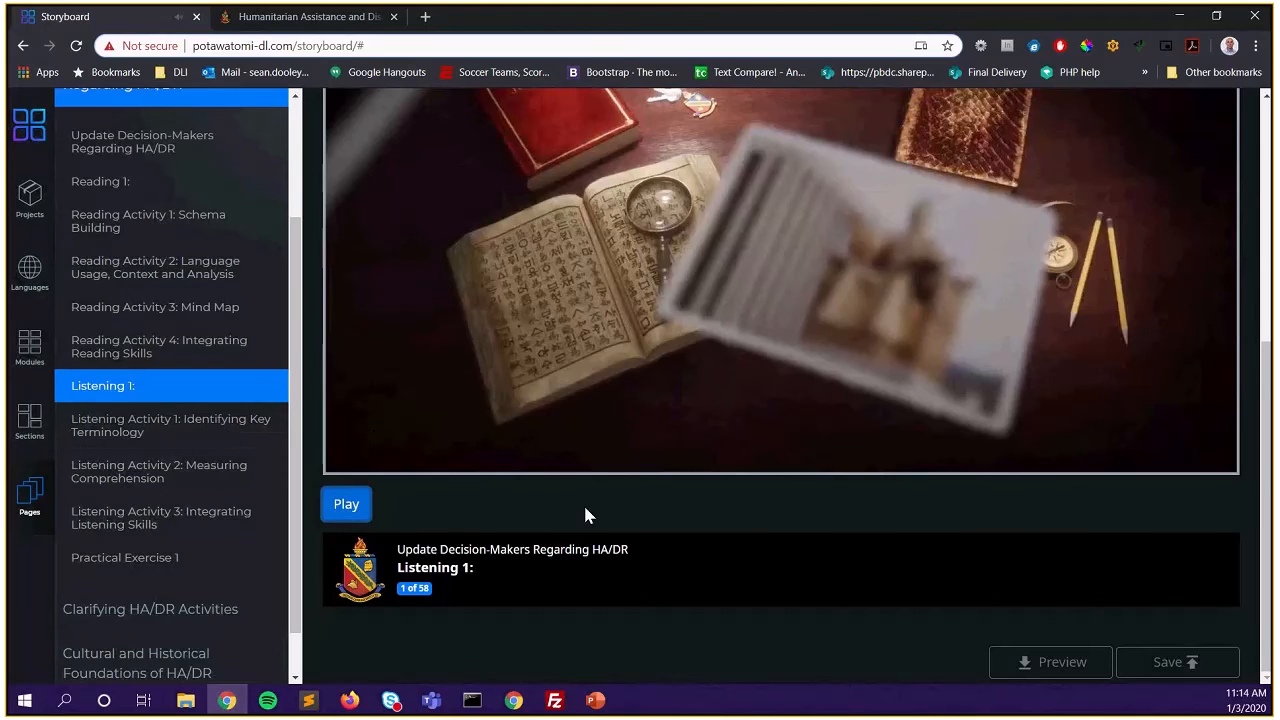
pyautogui.scroll(3, 586, 515)
pyautogui.scroll(-2, 586, 515)
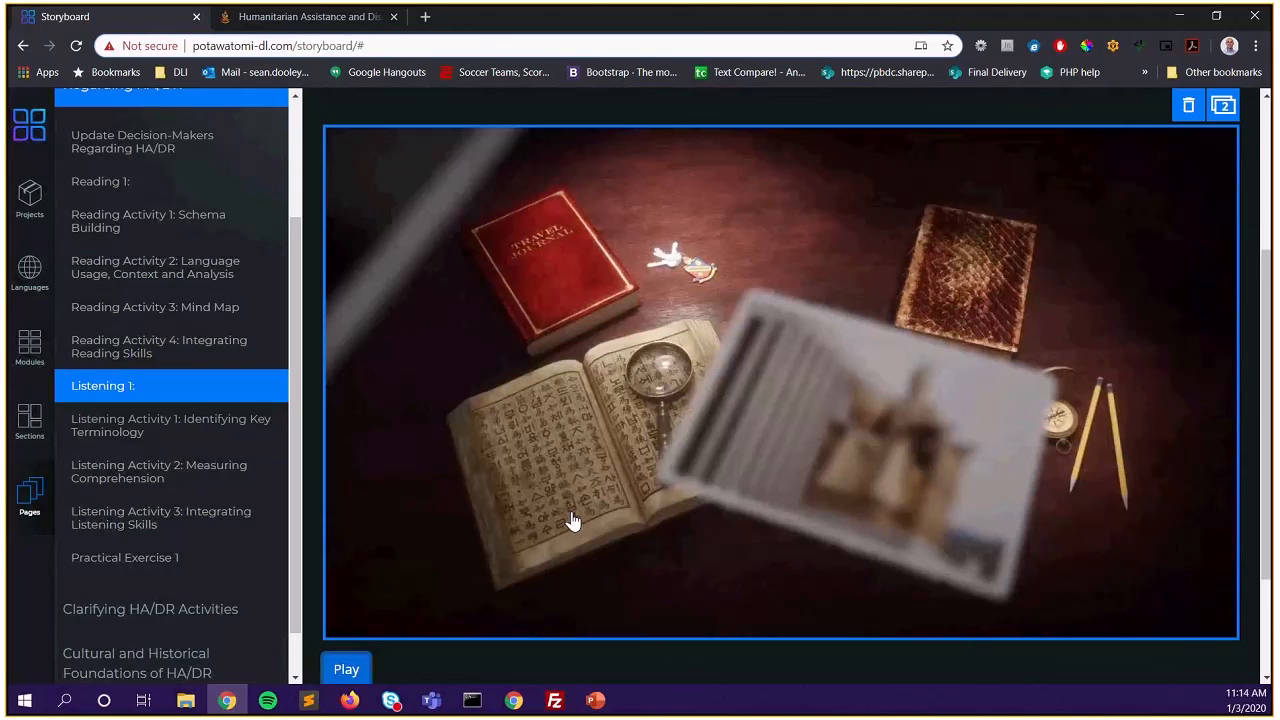
pyautogui.scroll(-2, 594, 456)
pyautogui.scroll(-1, 595, 447)
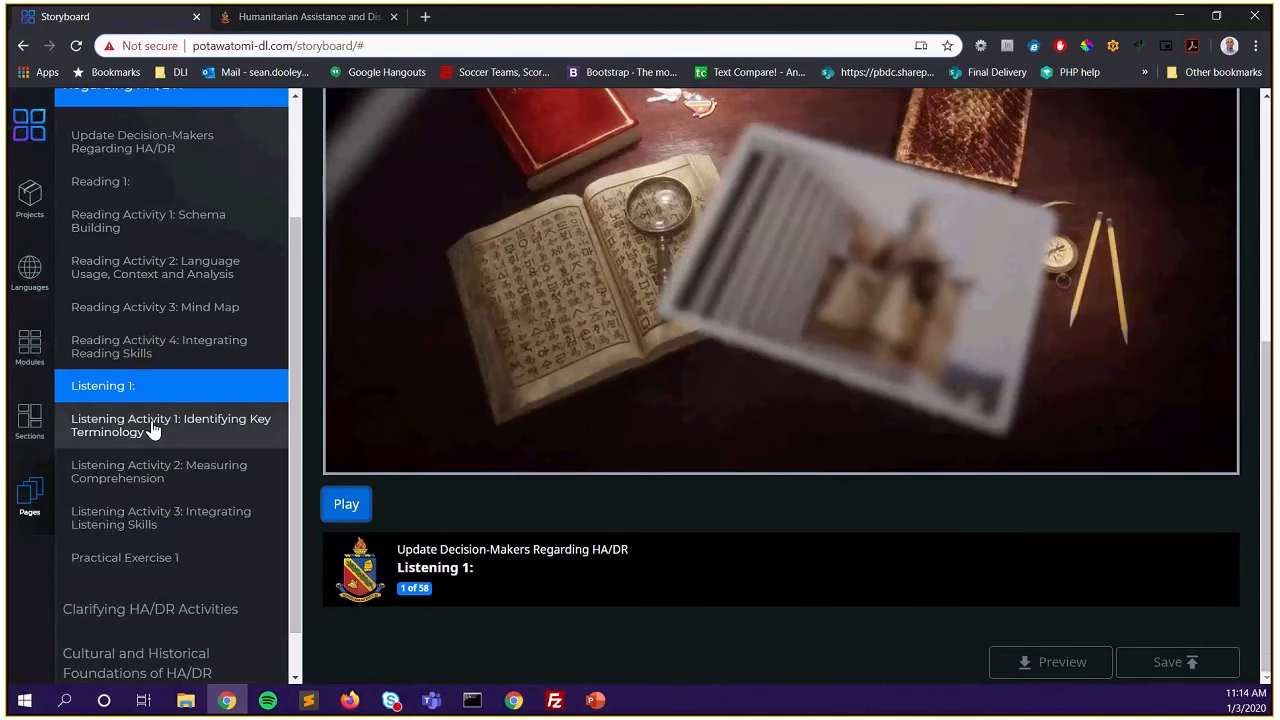
pyautogui.click(300, 17)
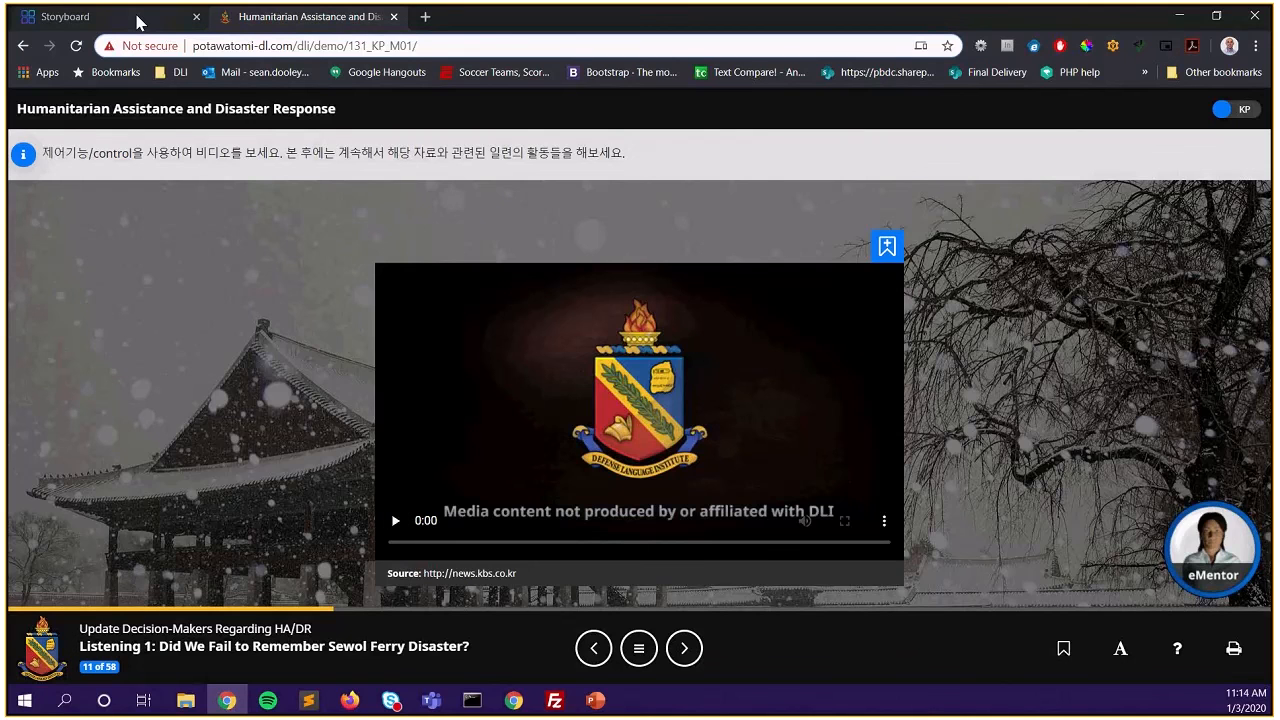
# Return to the storyboard editor and open Reading Activity 1: Schema Building
pyautogui.click(138, 23)
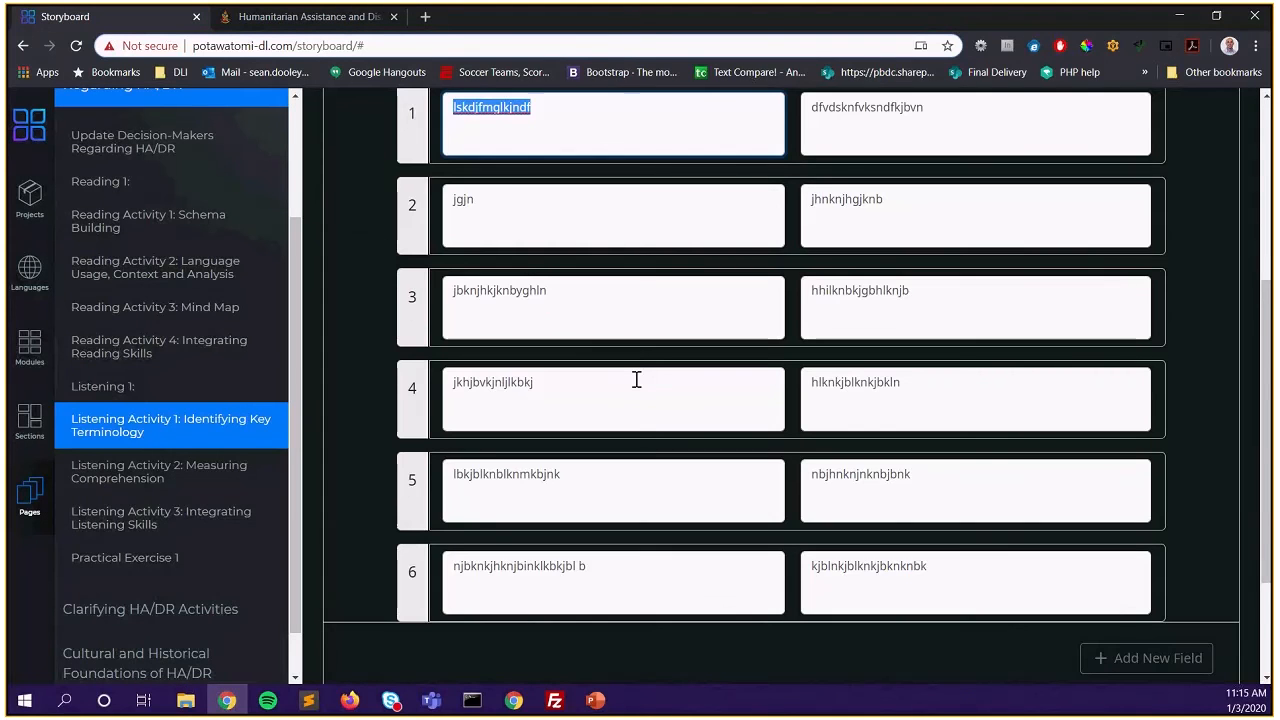
pyautogui.scroll(-1, 636, 382)
pyautogui.scroll(3, 636, 383)
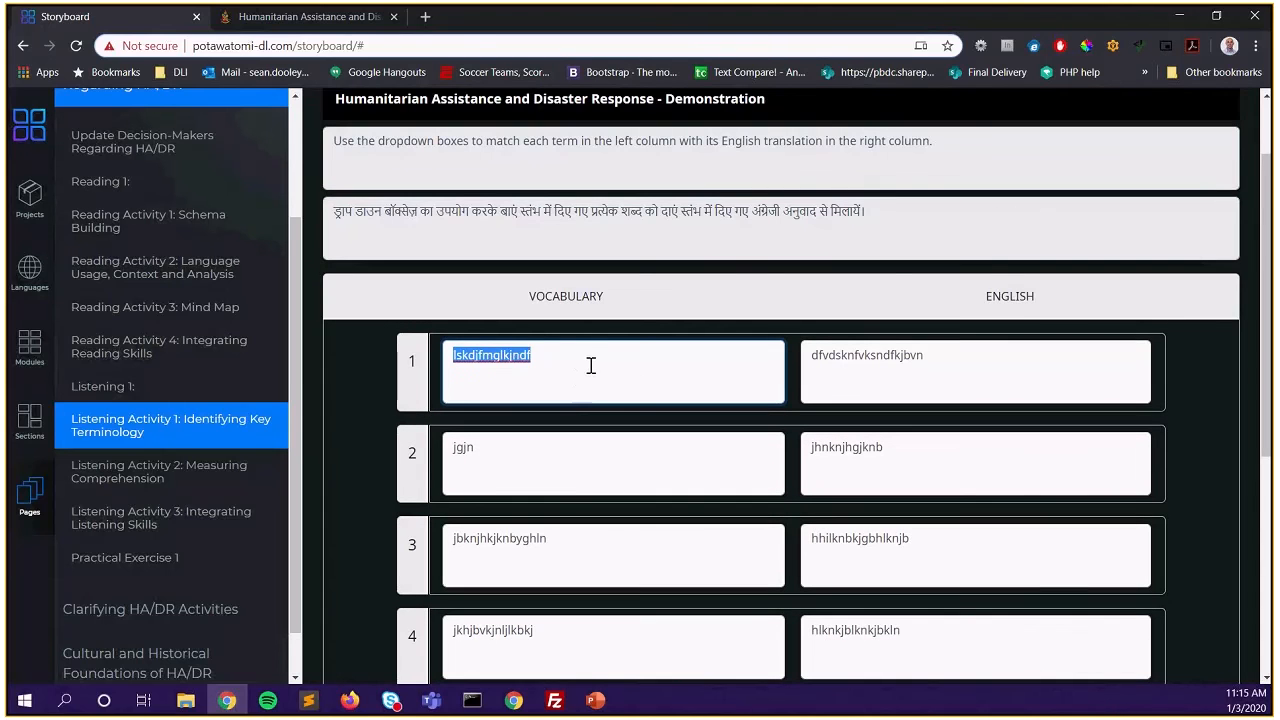
pyautogui.scroll(-2, 591, 366)
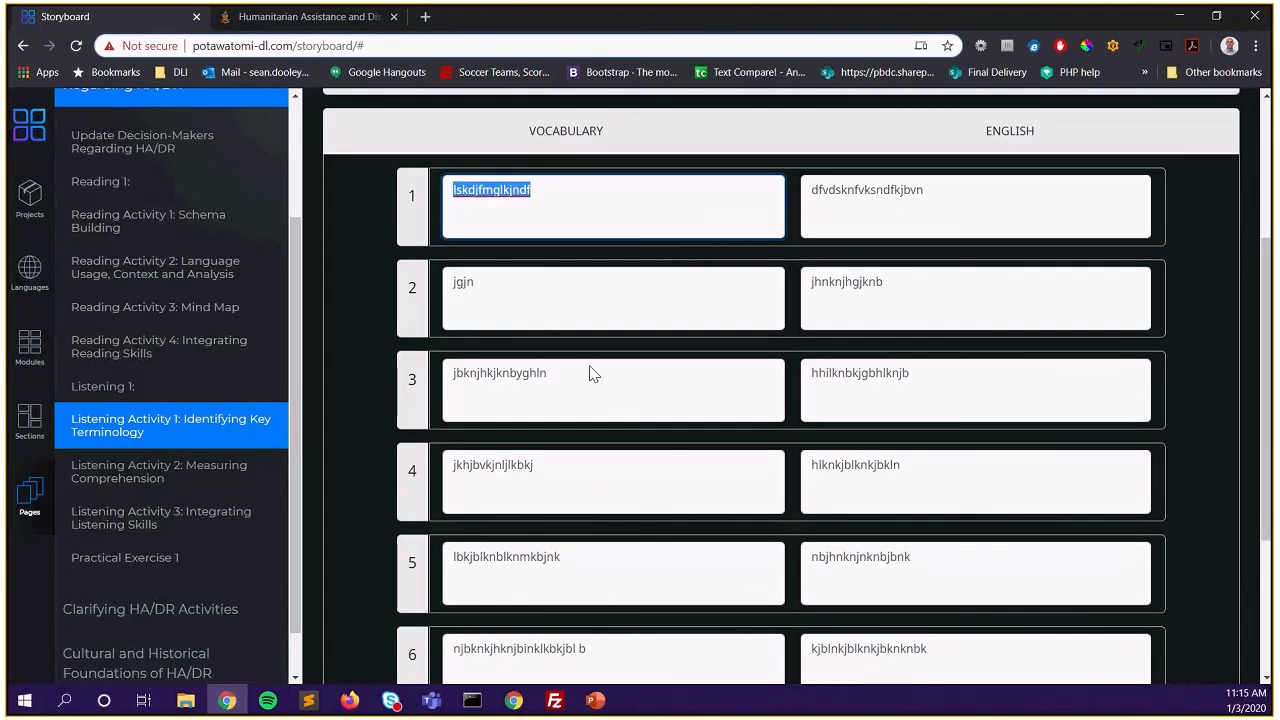
pyautogui.scroll(1, 590, 373)
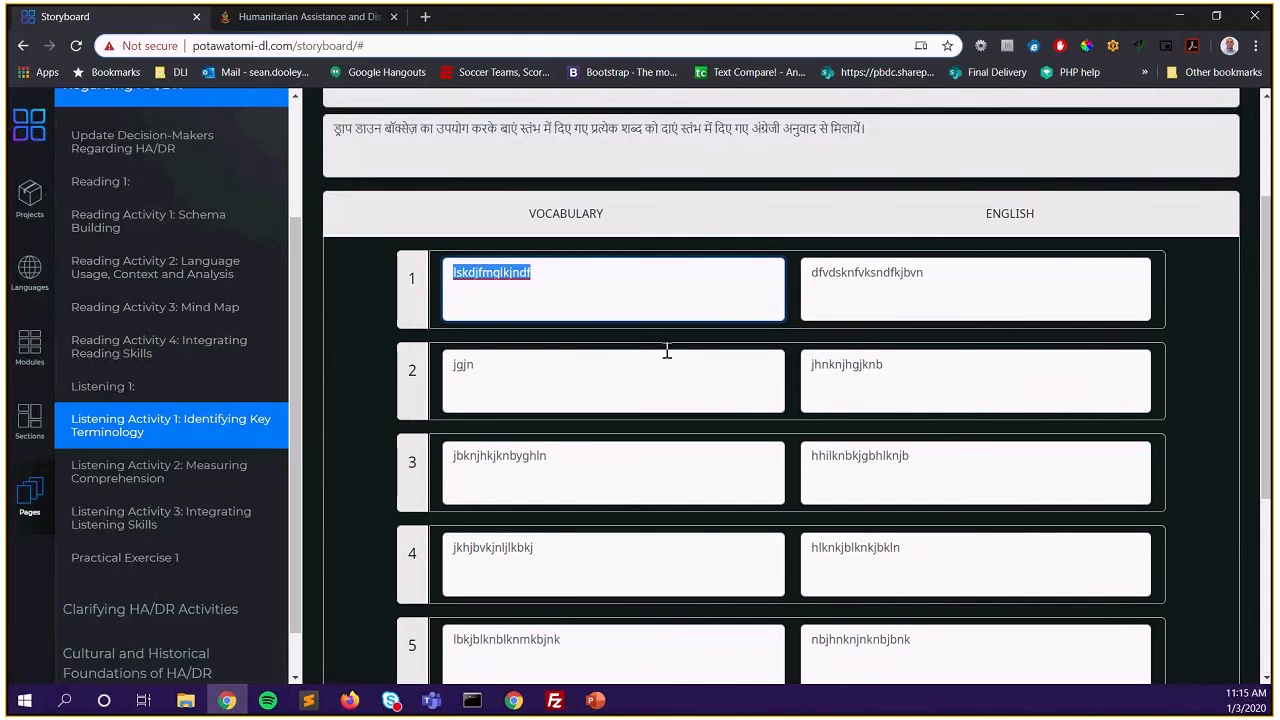
pyautogui.scroll(2, 655, 348)
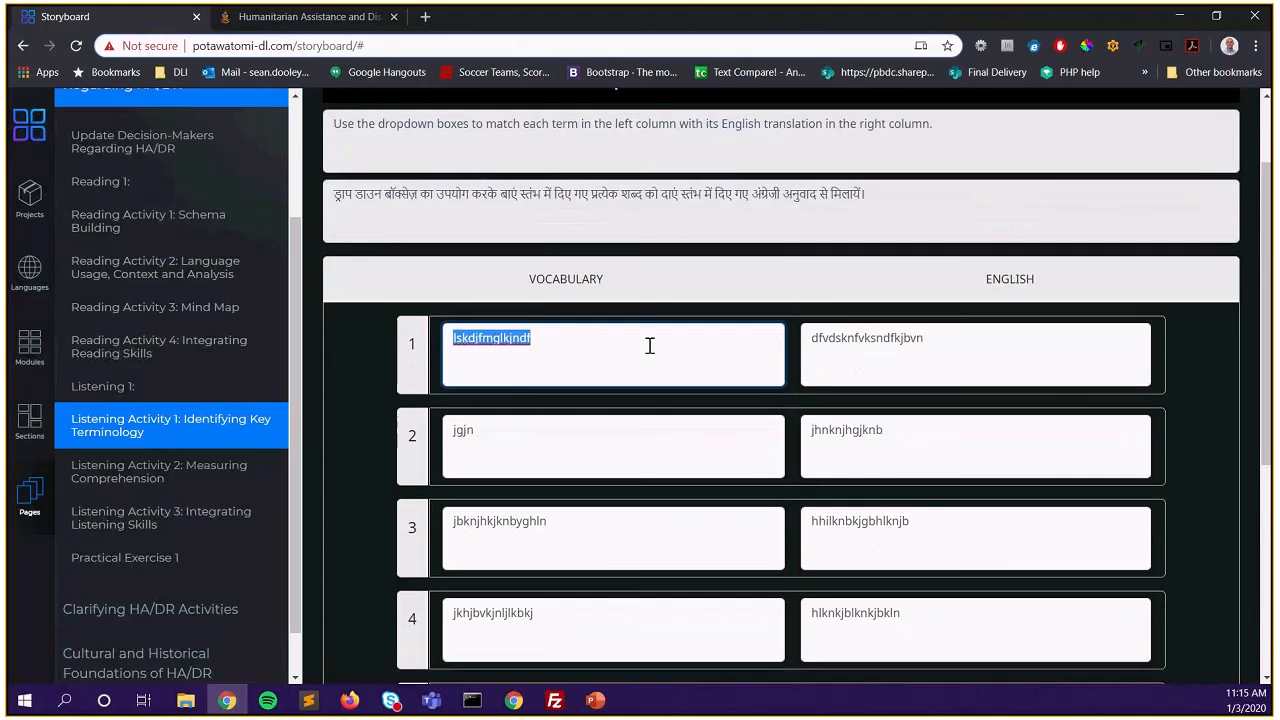
pyautogui.scroll(1, 651, 352)
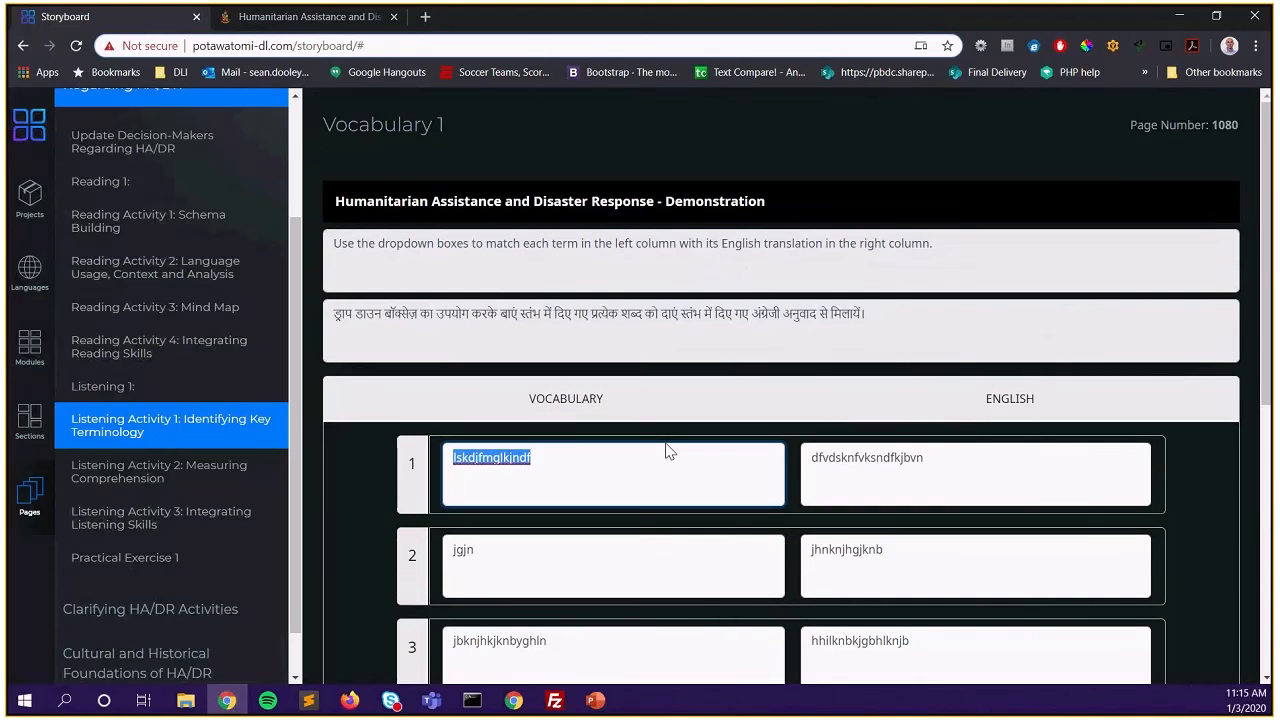
pyautogui.click(185, 232)
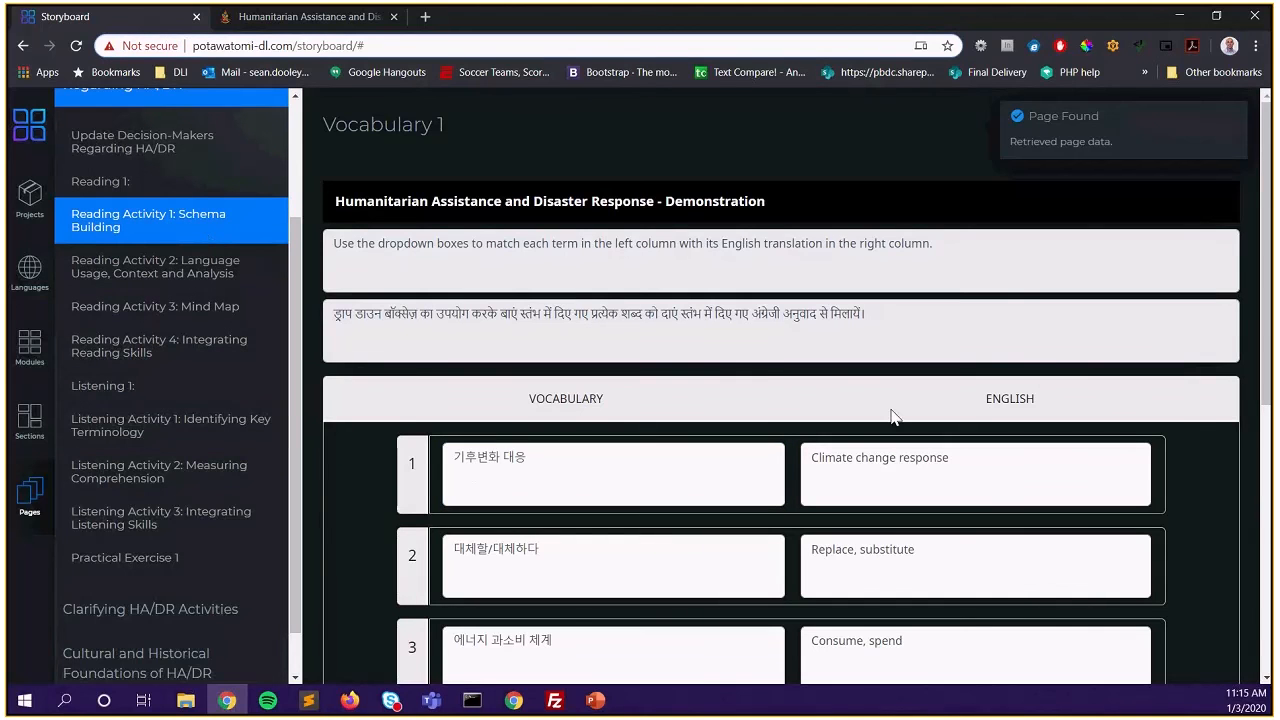
# Look over the vocabulary list, then open Listening Activity 2: Measuring Comprehension
pyautogui.scroll(-5, 893, 416)
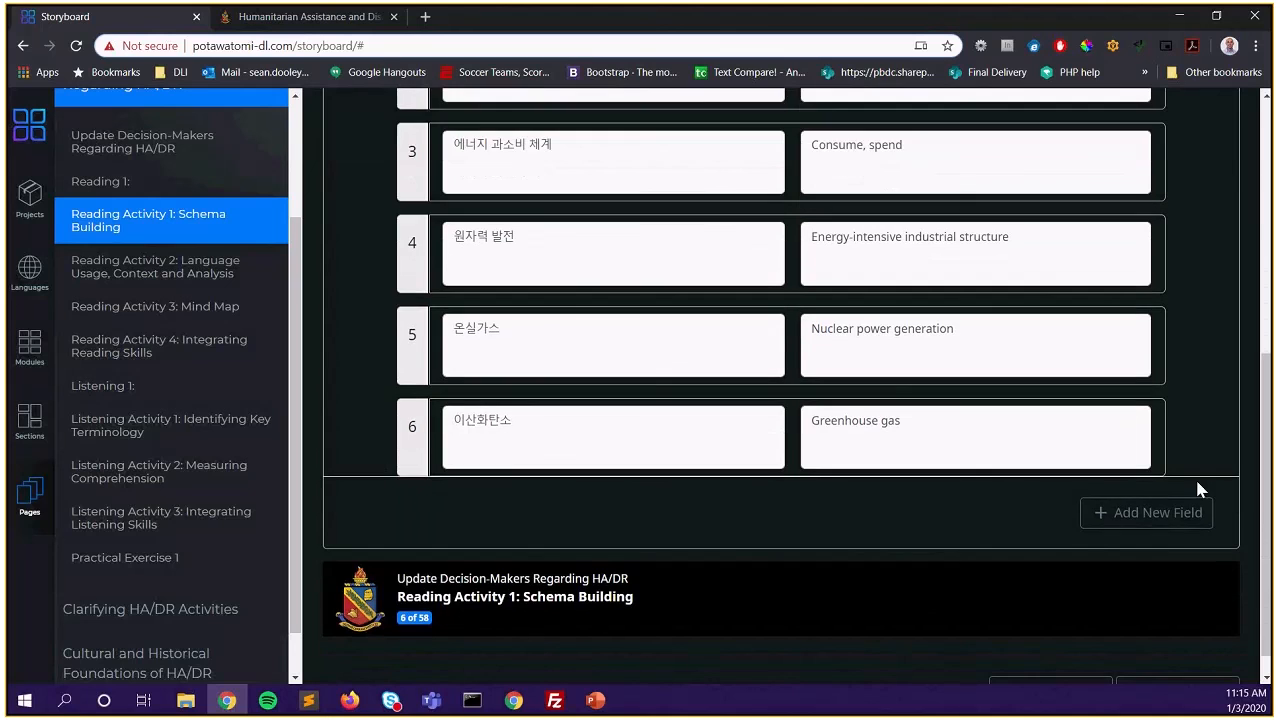
pyautogui.scroll(3, 784, 453)
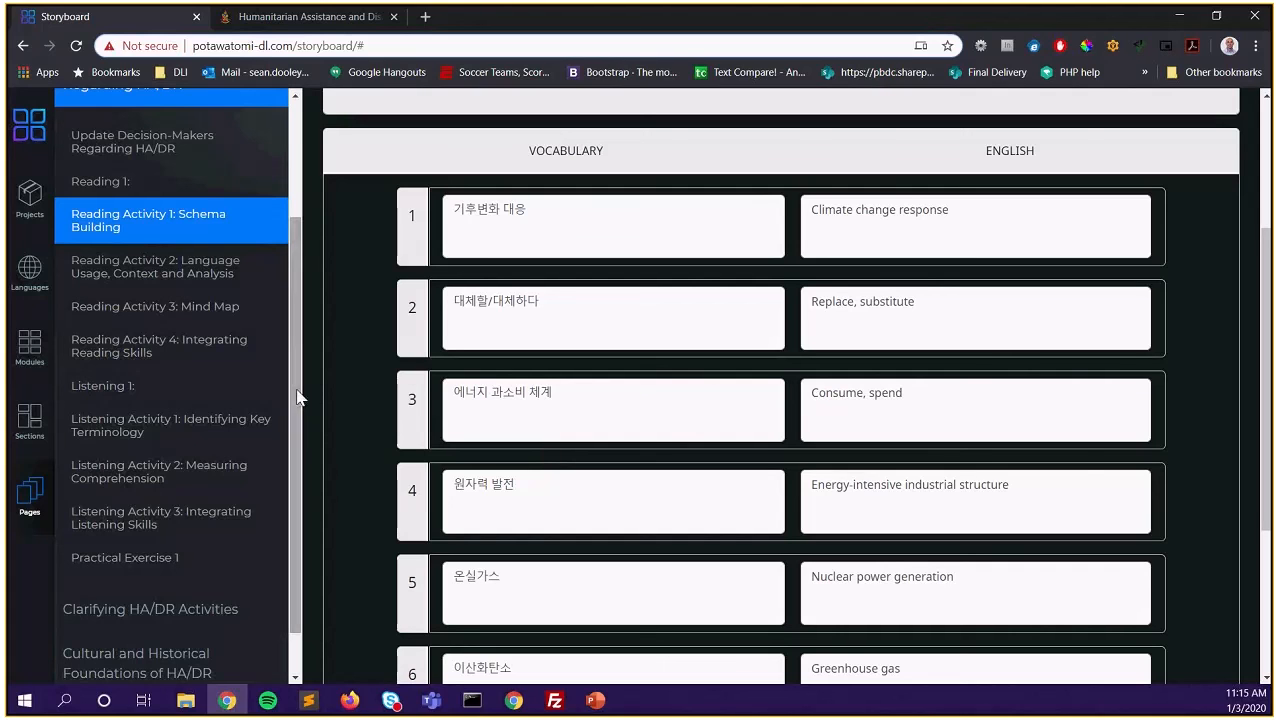
pyautogui.click(186, 439)
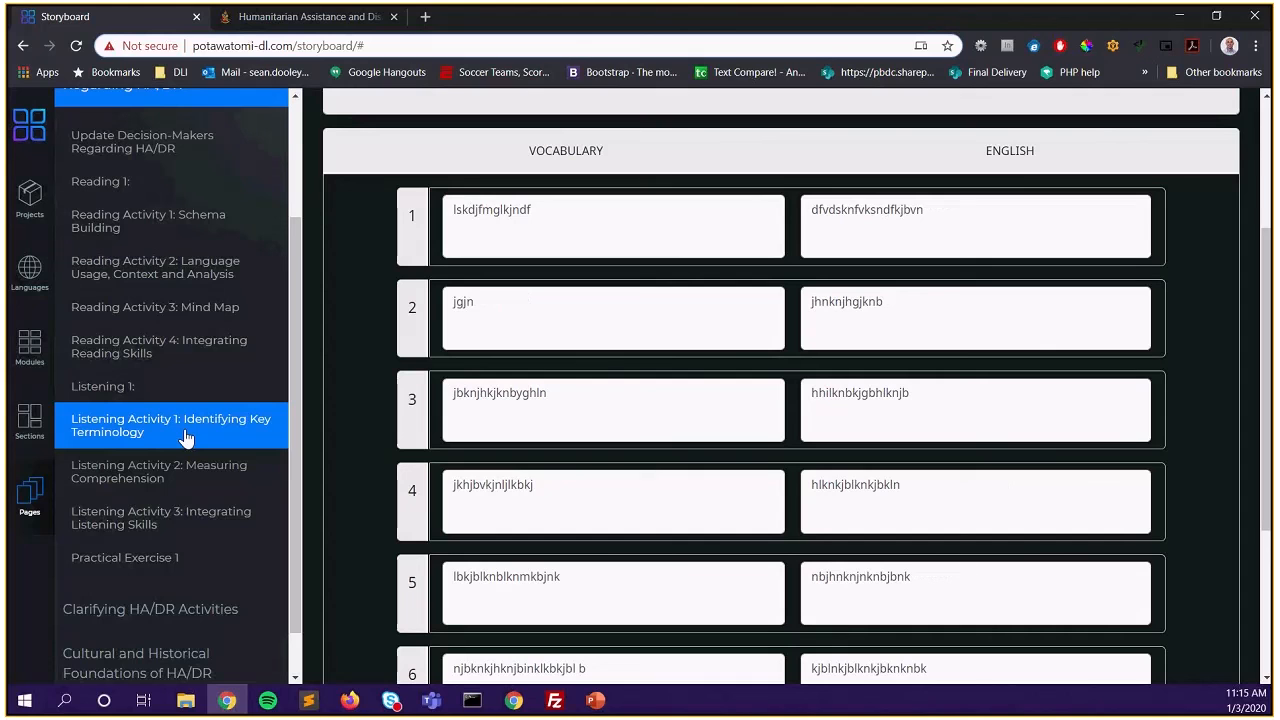
pyautogui.click(168, 474)
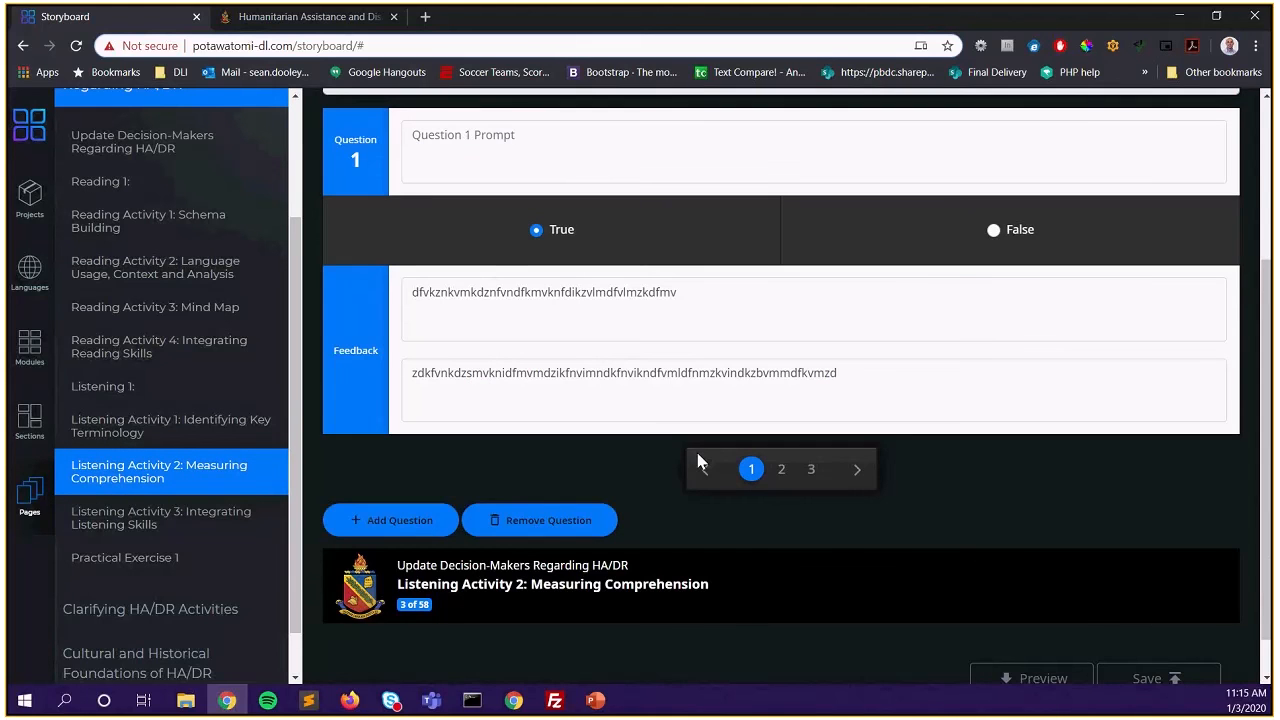
# Clear question 1's gibberish correct and incorrect feedback
pyautogui.scroll(2, 698, 460)
pyautogui.scroll(1, 655, 475)
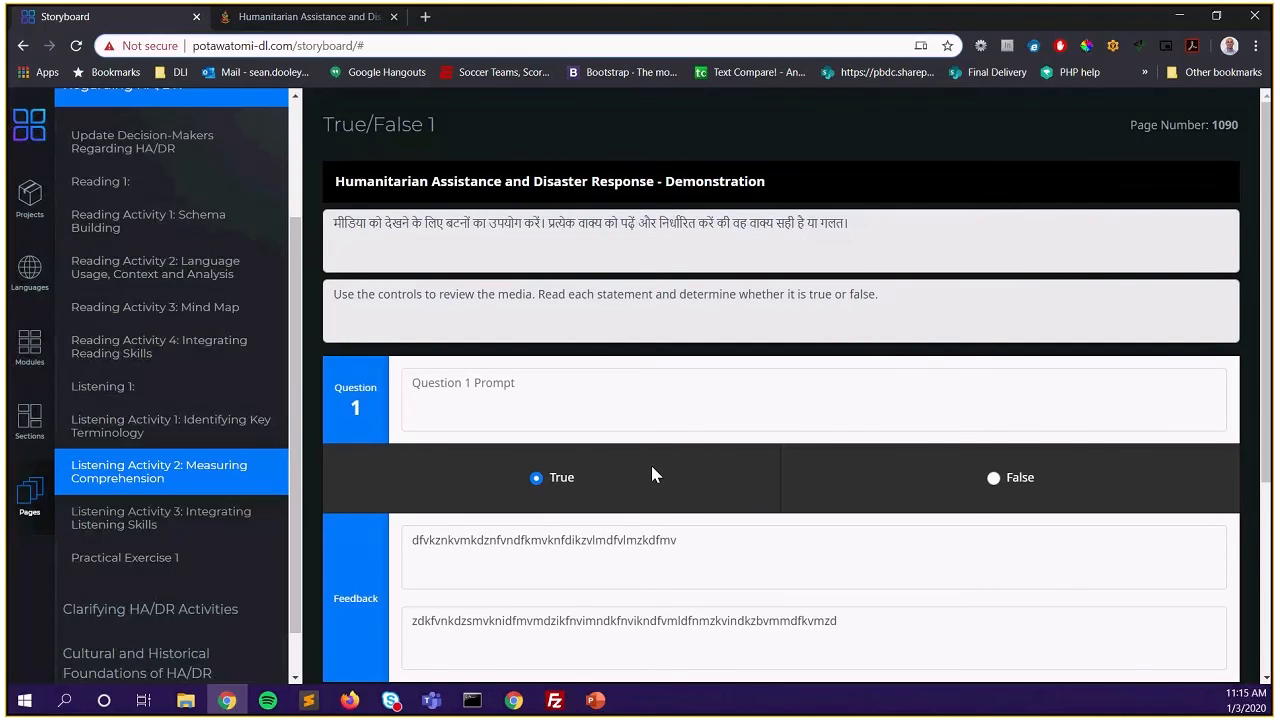
pyautogui.click(699, 542)
pyautogui.hotkey('ctrl', 'a')
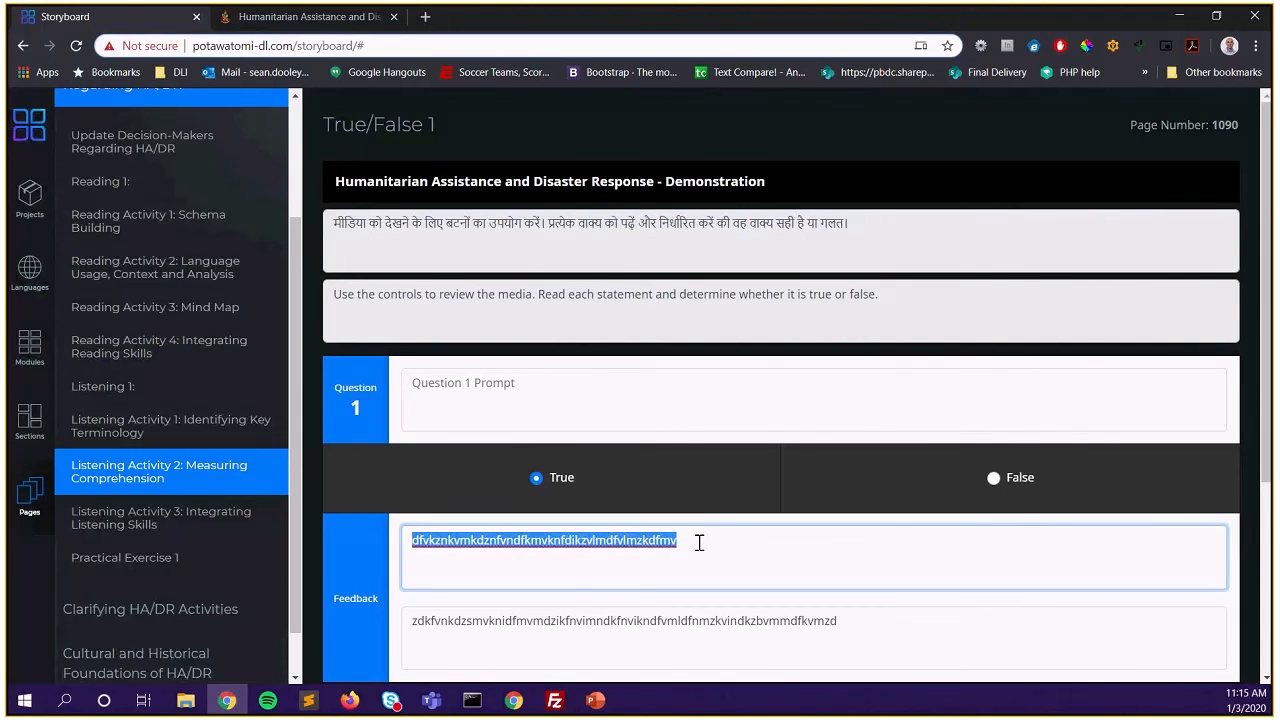
pyautogui.press('BackSpace')
pyautogui.scroll(-3, 1008, 408)
pyautogui.click(866, 320)
pyautogui.hotkey('ctrl', 'a')
pyautogui.press('BackSpace')
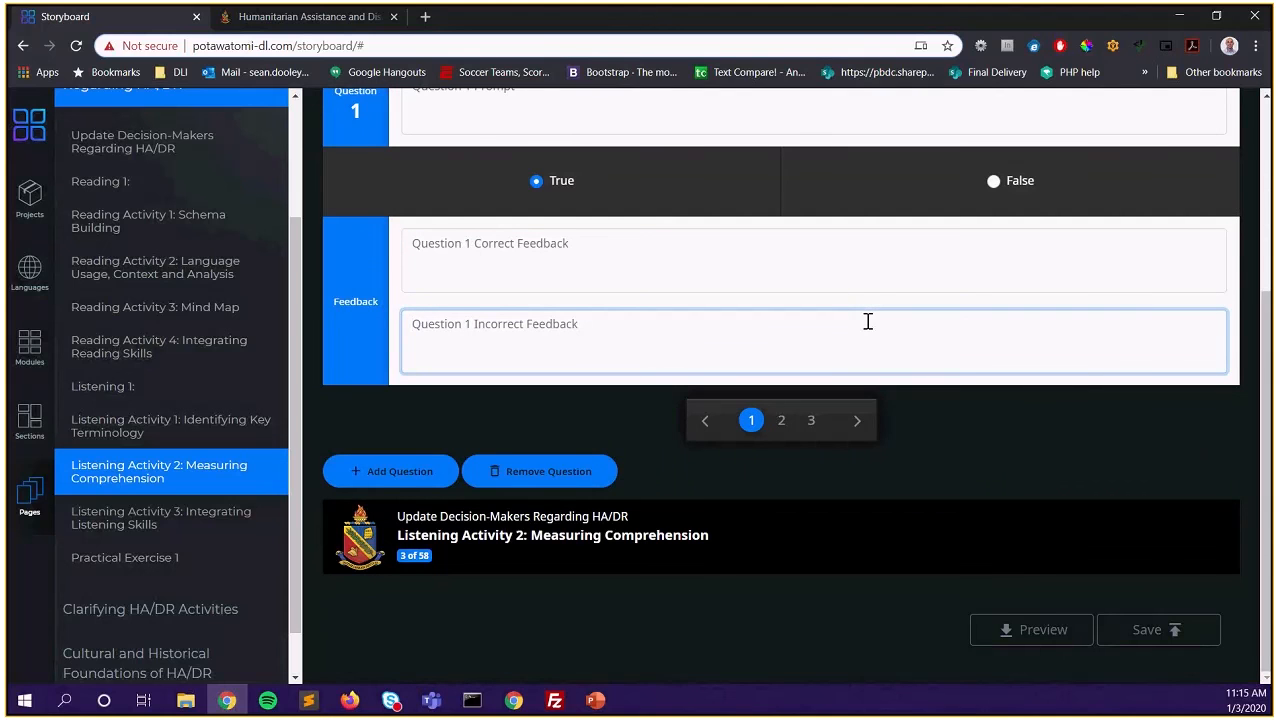
# Clear question 2's gibberish correct and incorrect feedback
pyautogui.click(781, 420)
pyautogui.scroll(1, 644, 318)
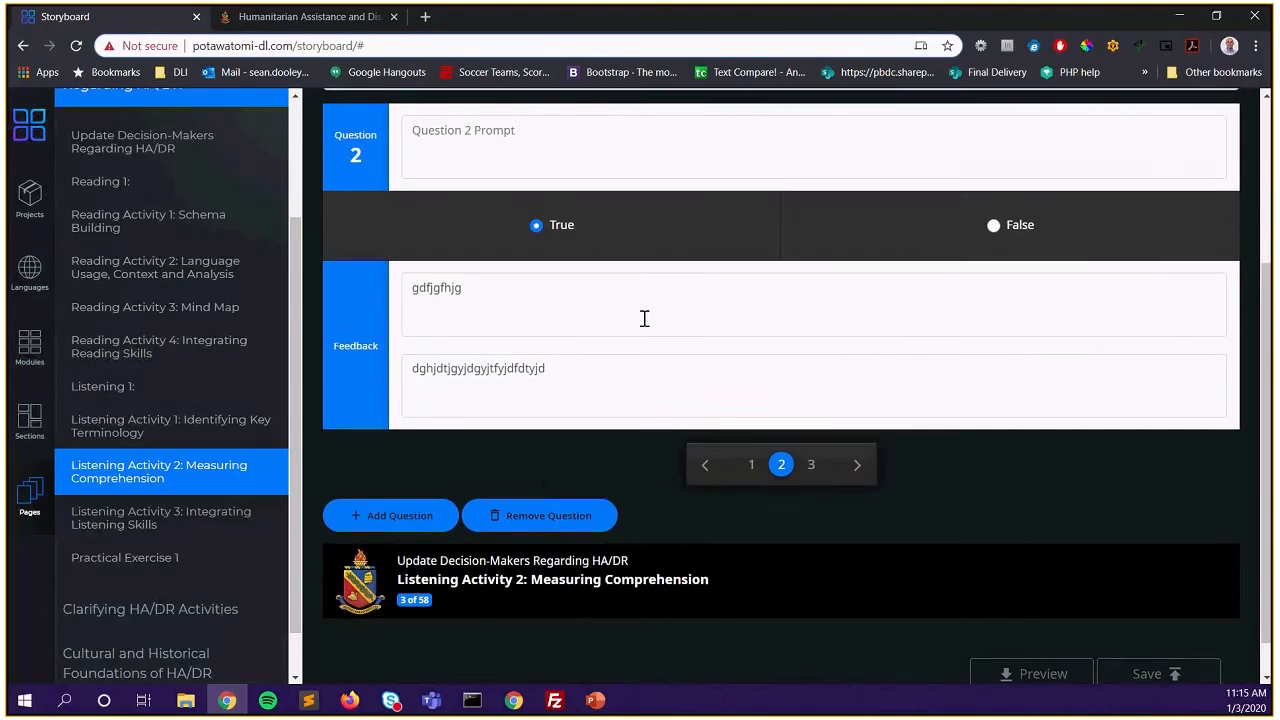
pyautogui.scroll(1, 644, 318)
pyautogui.click(514, 411)
pyautogui.hotkey('ctrl', 'a')
pyautogui.press('BackSpace')
pyautogui.click(551, 497)
pyautogui.hotkey('ctrl', 'a')
pyautogui.press('BackSpace')
# Clear question 3's gibberish feedback and go back to question 1
pyautogui.click(811, 585)
pyautogui.click(671, 489)
pyautogui.hotkey('ctrl', 'a')
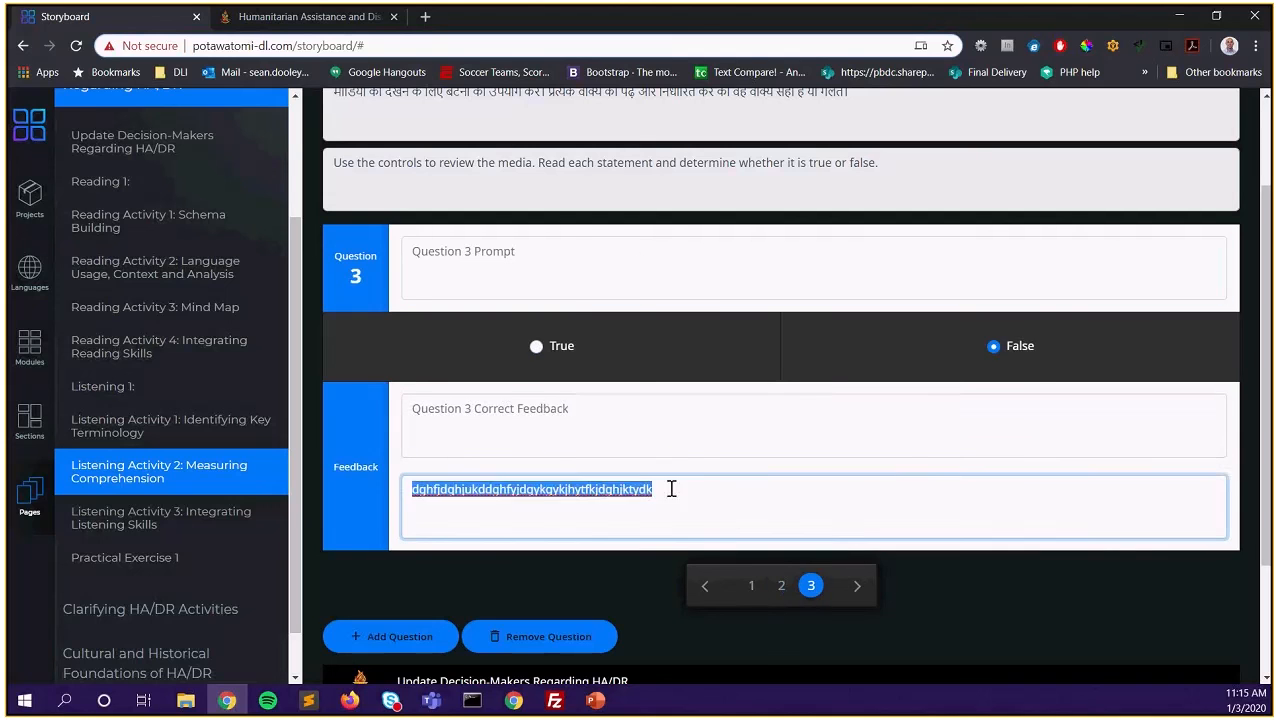
pyautogui.press('BackSpace')
pyautogui.click(751, 586)
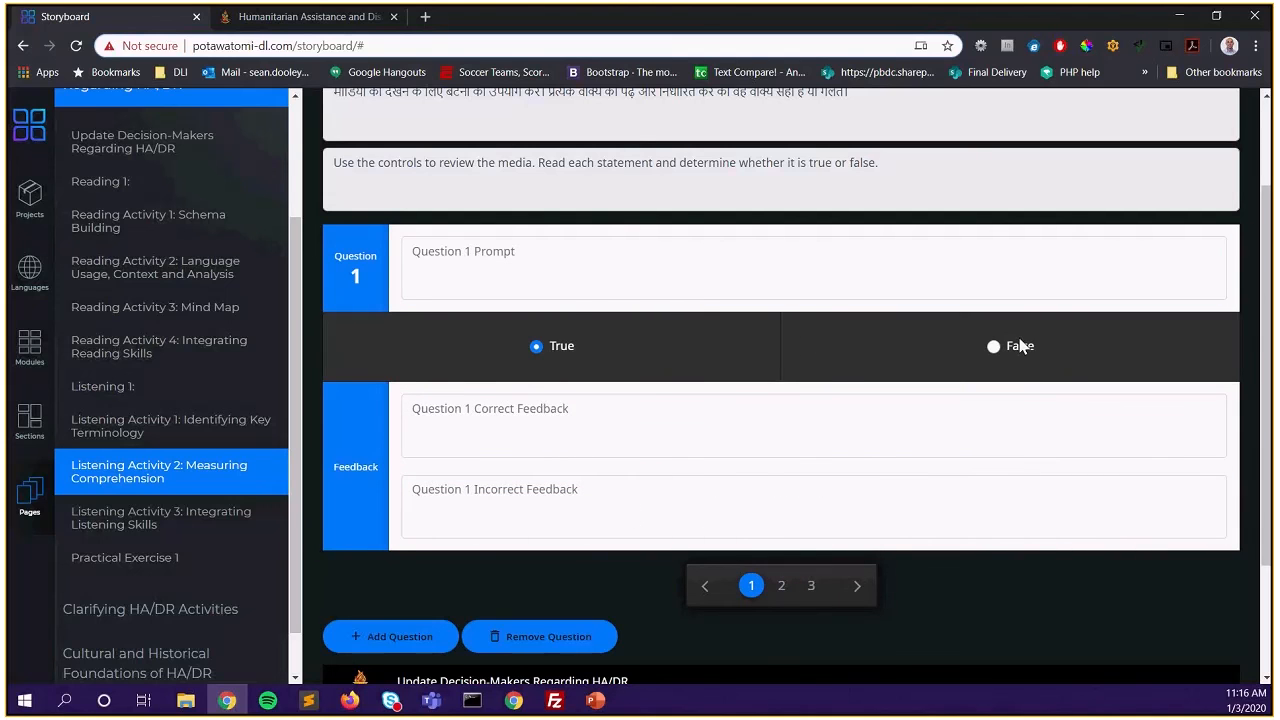
pyautogui.scroll(-2, 916, 563)
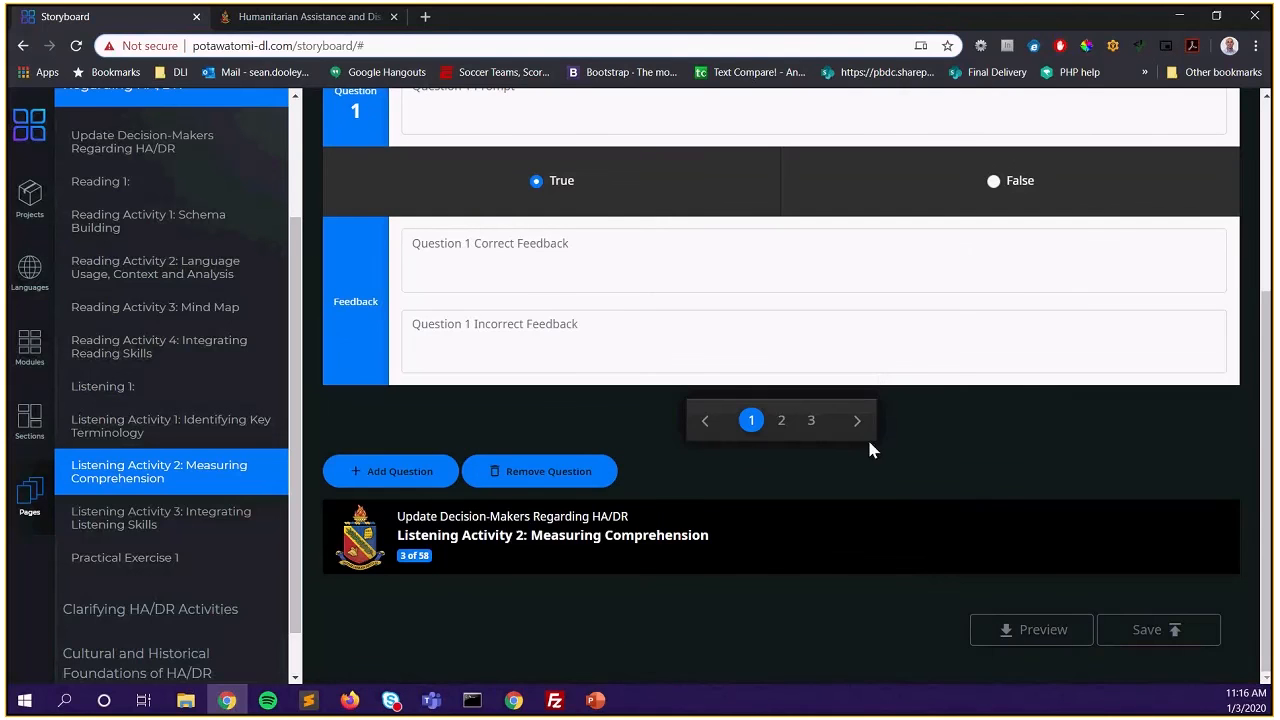
pyautogui.scroll(2, 880, 440)
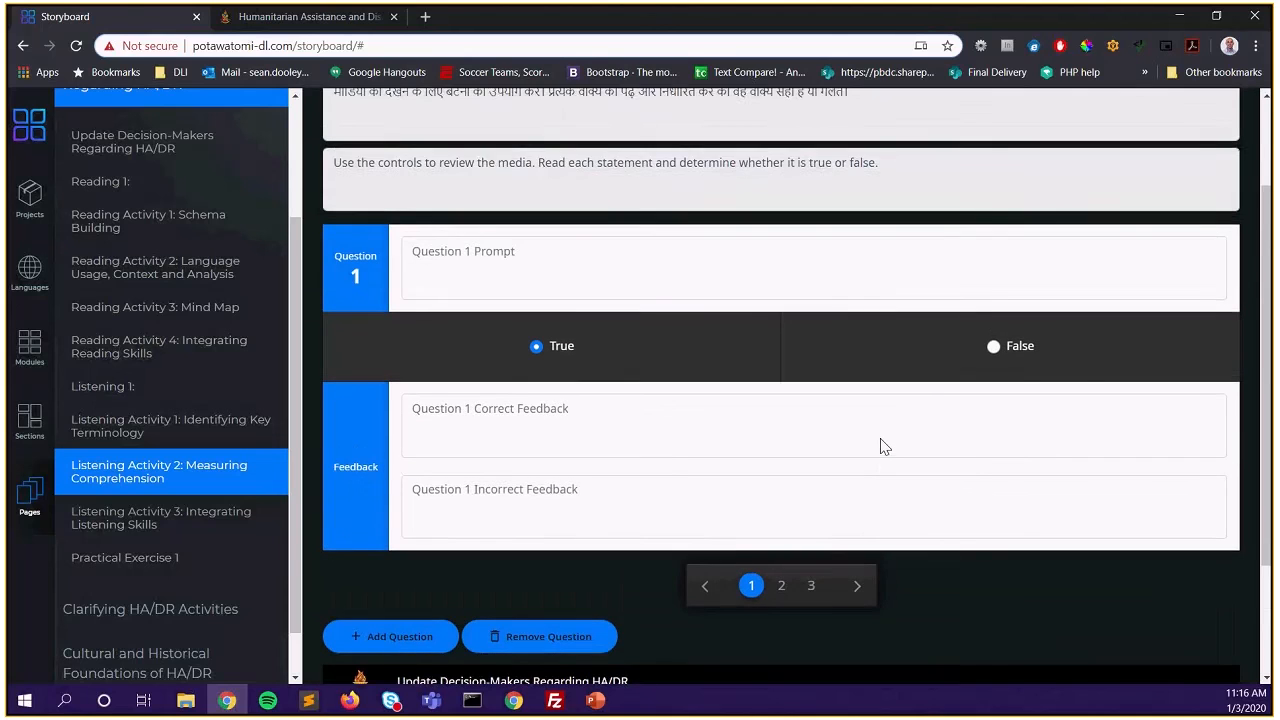
pyautogui.scroll(1, 882, 439)
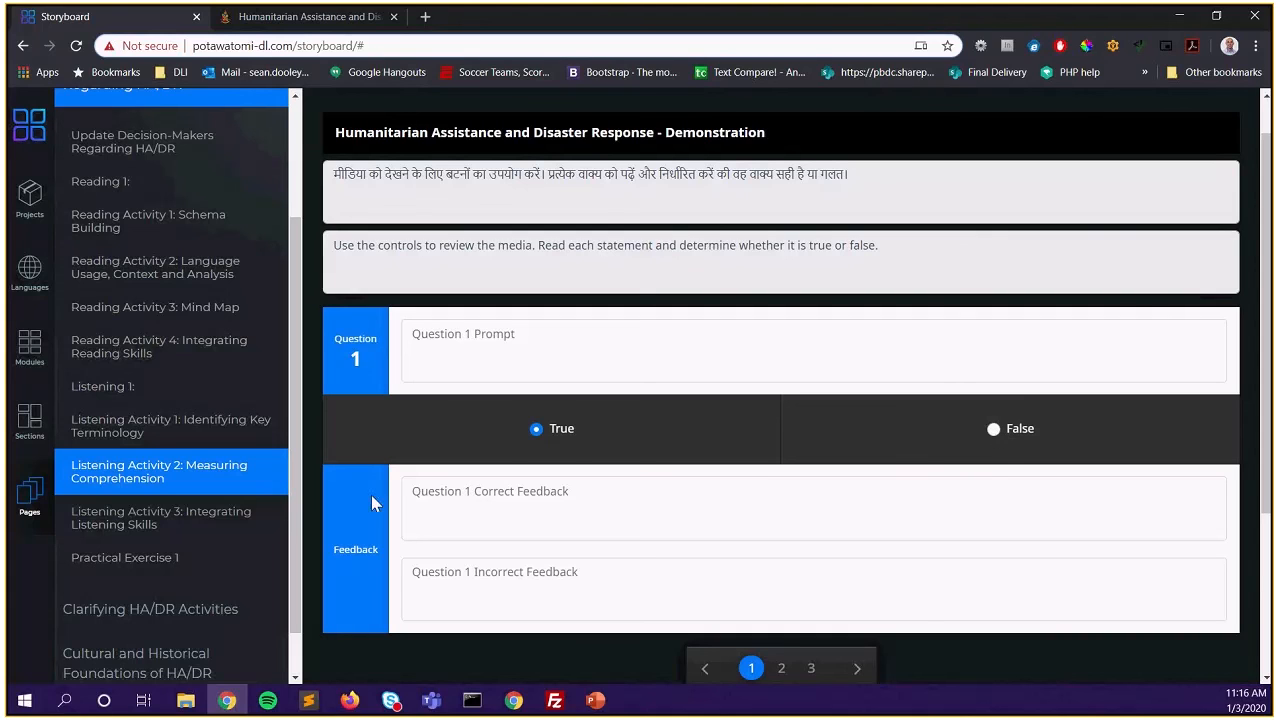
# Paste the Chinese statement into question 1's prompt and mark True as the answer
pyautogui.click(482, 495)
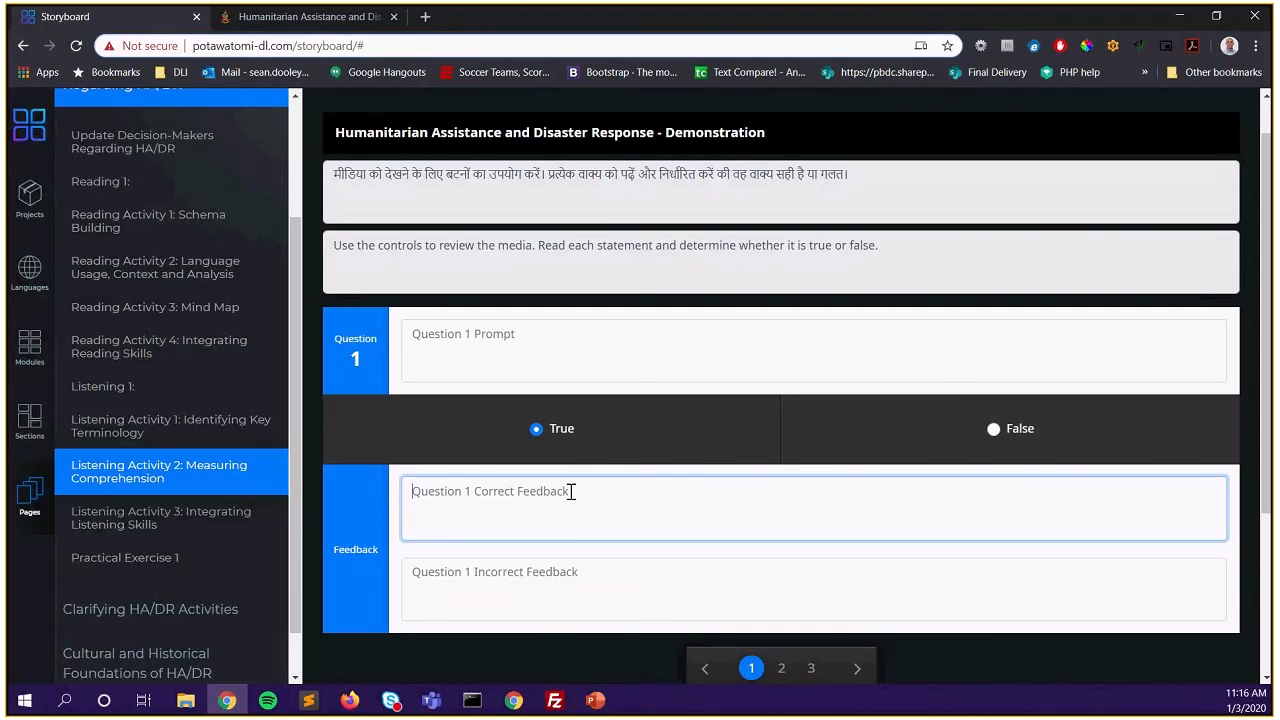
pyautogui.click(505, 348)
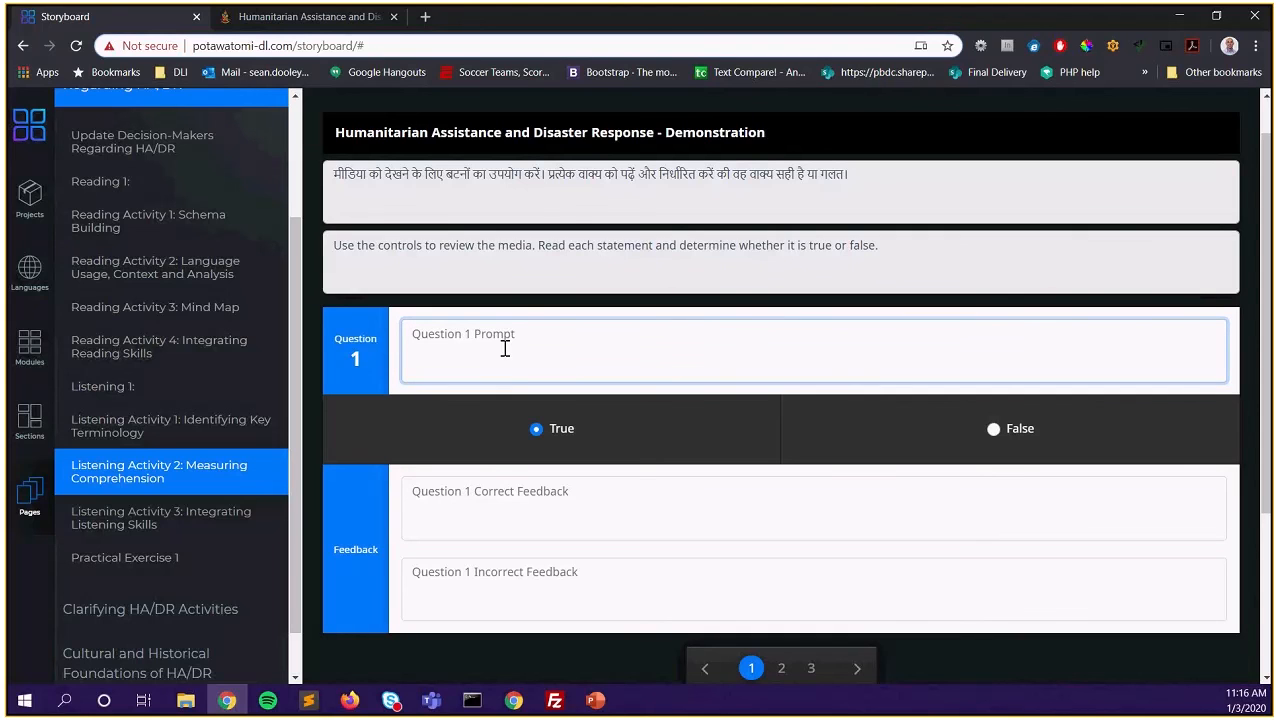
pyautogui.click(478, 504)
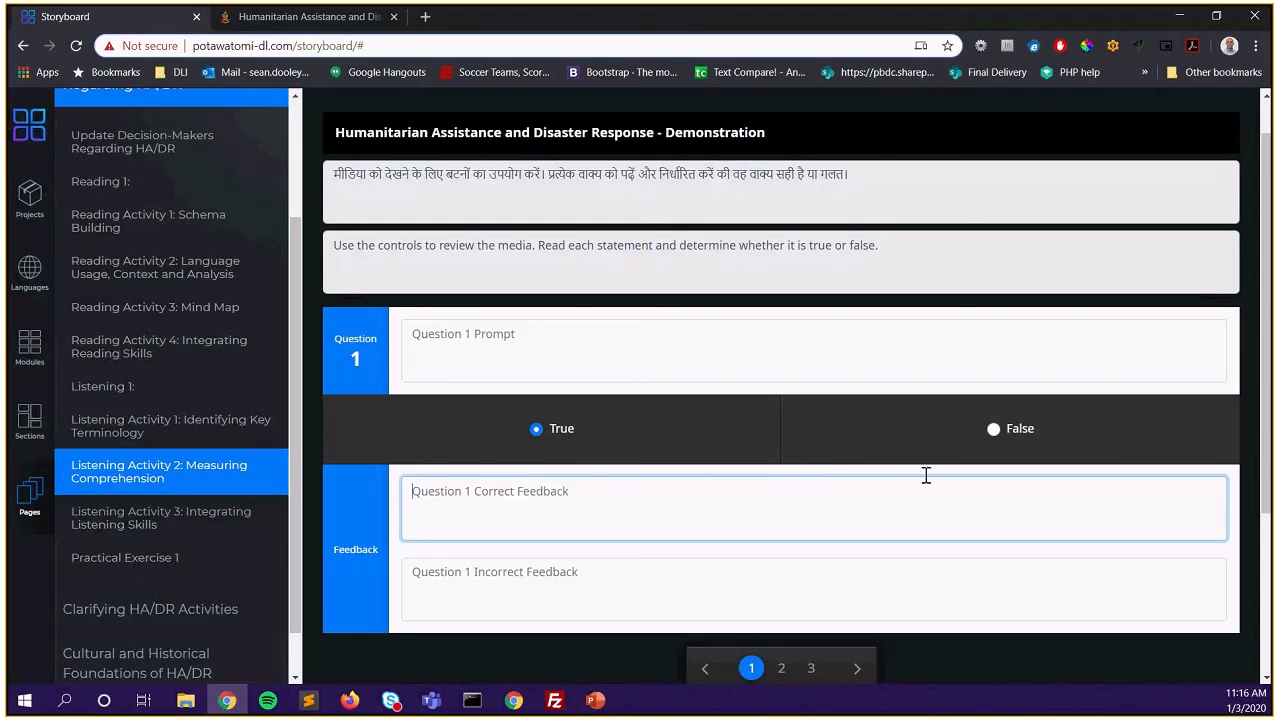
pyautogui.click(1001, 437)
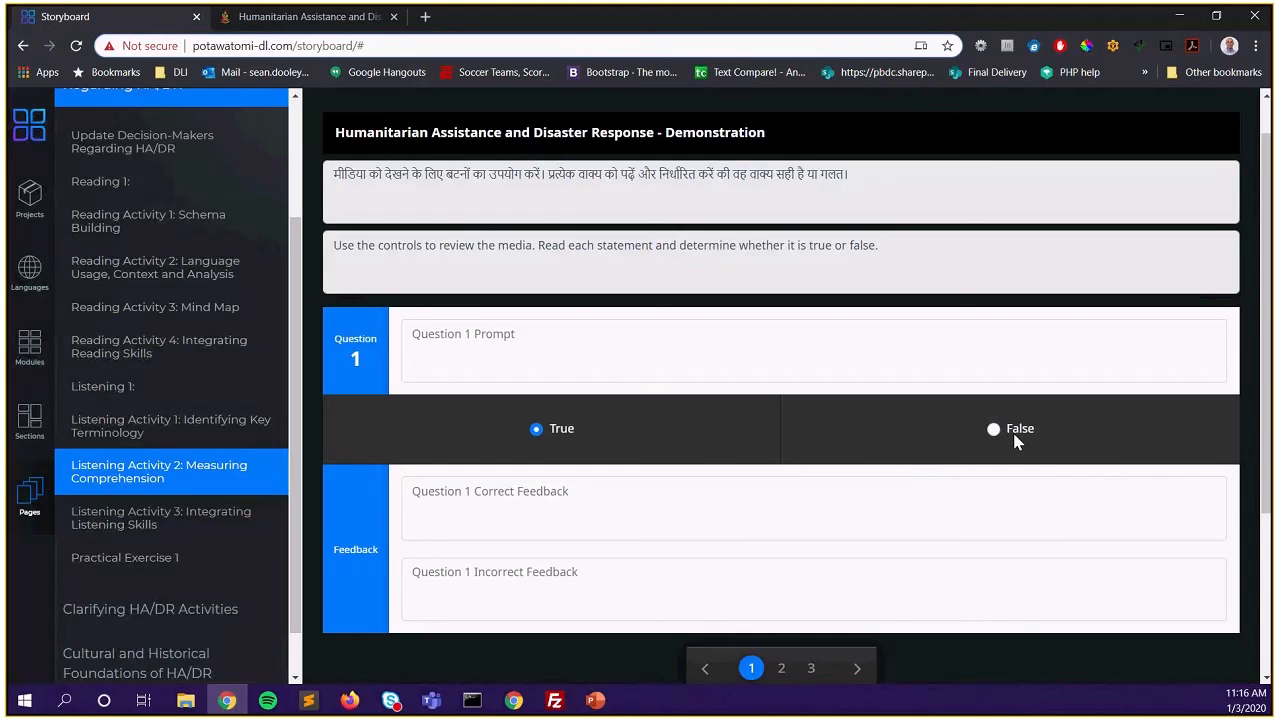
pyautogui.click(993, 430)
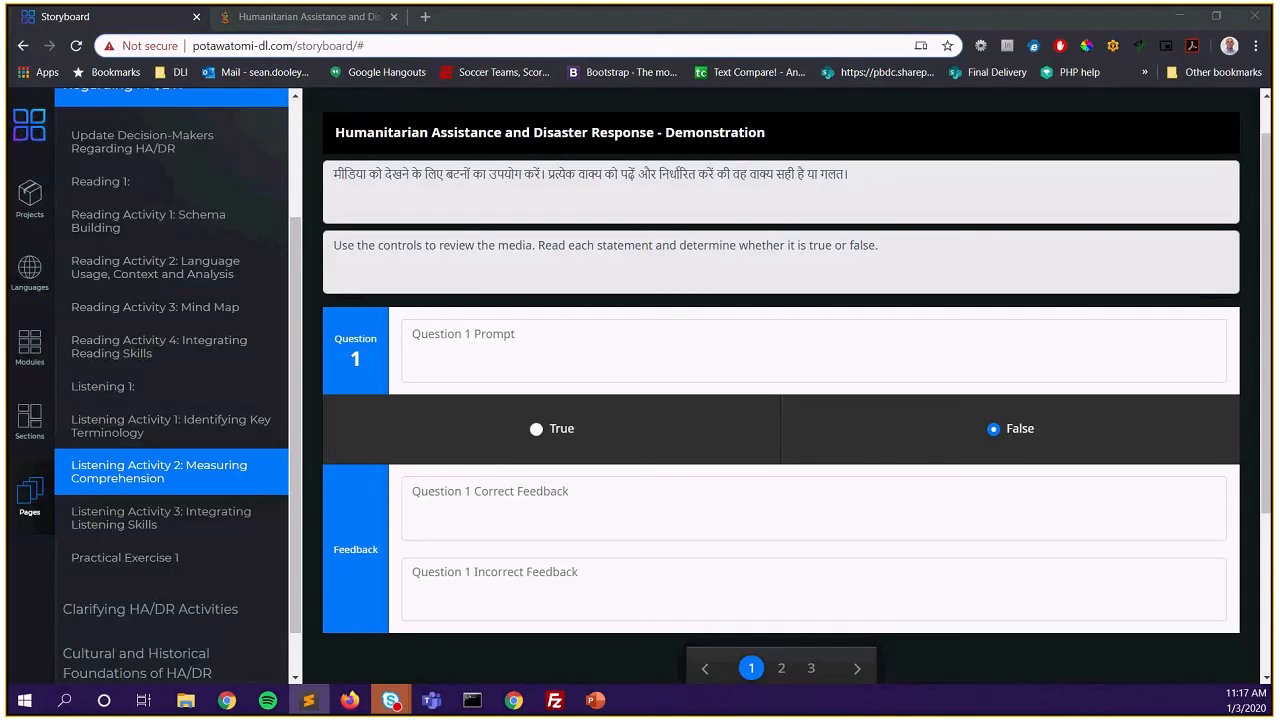
pyautogui.click(468, 341)
pyautogui.write('联合国的营地设有阻绝墙和多重防爆墙，但仍然很难防御迫击炮的进攻。')
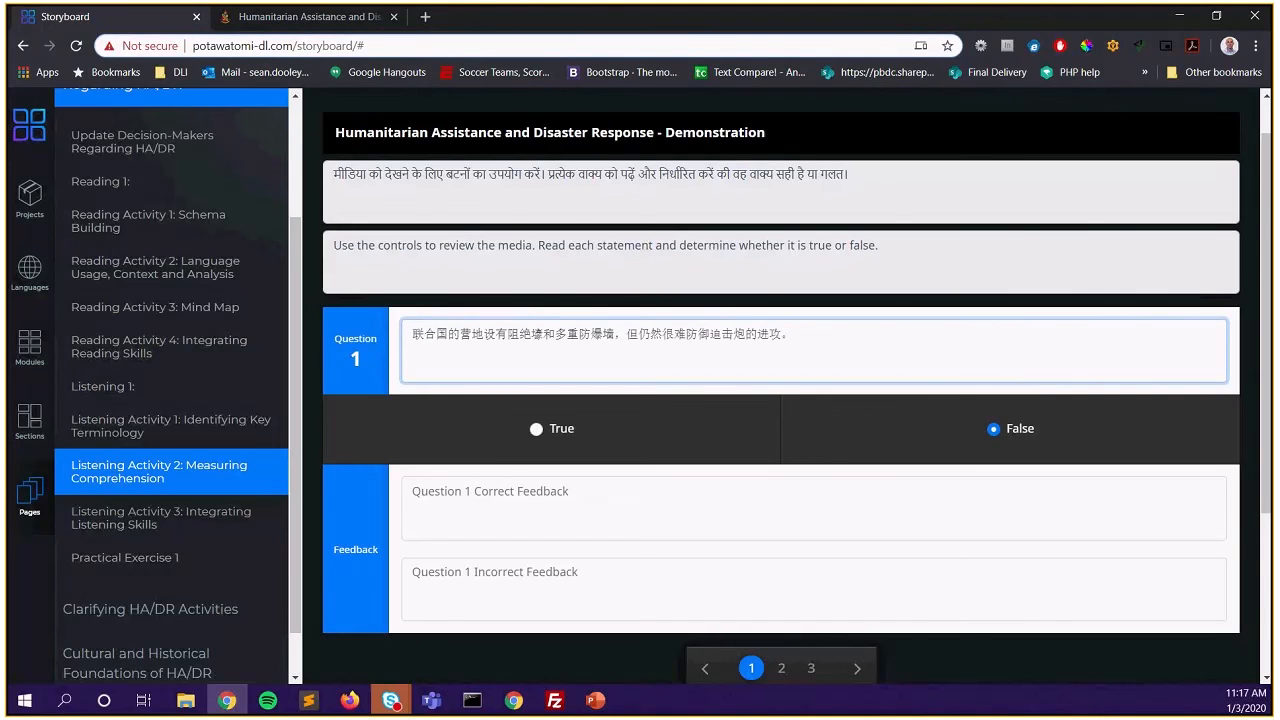
pyautogui.hotkey('alt', 'Tab')
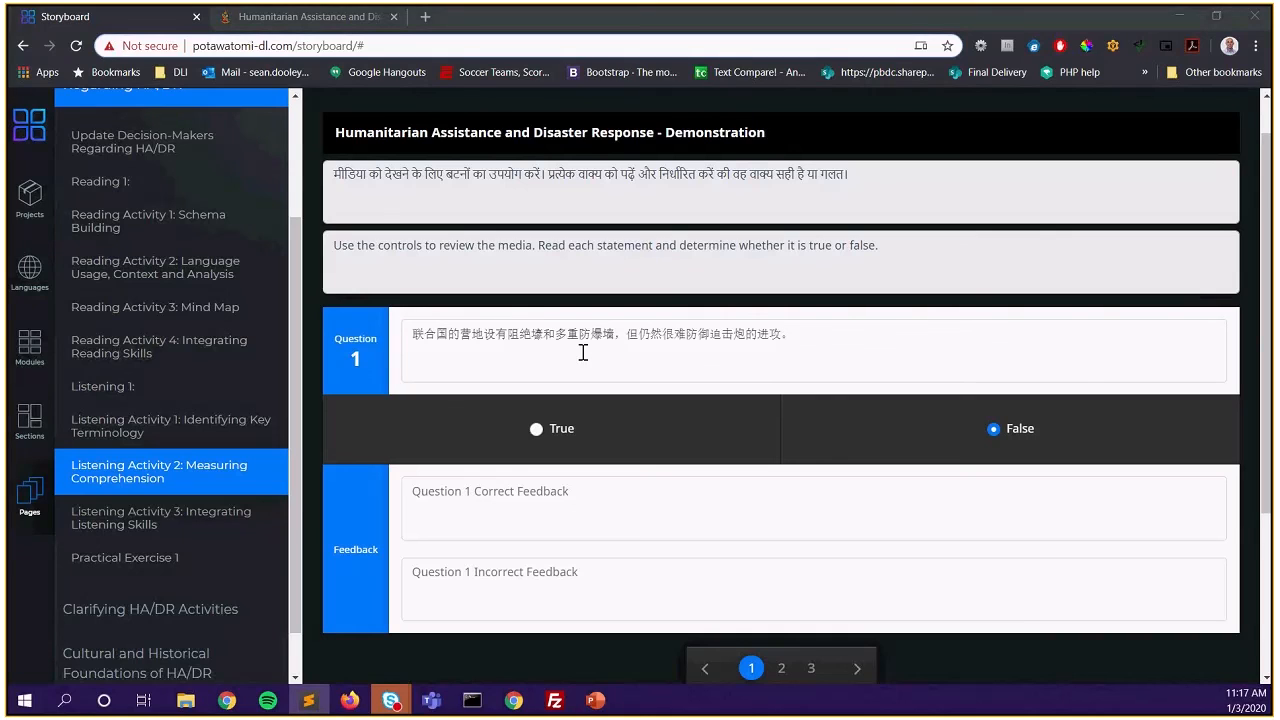
pyautogui.click(537, 432)
pyautogui.click(537, 432)
# Paste feedback text from the text editor into question 1's feedback fields
pyautogui.click(574, 496)
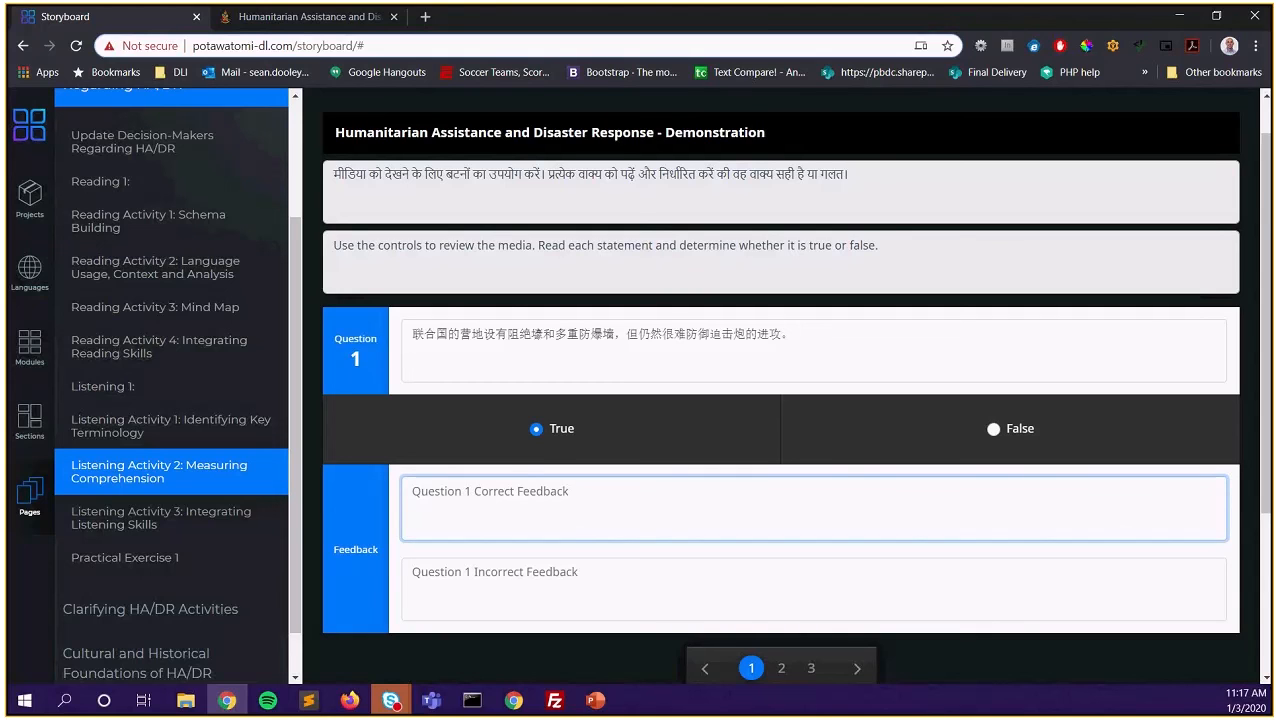
pyautogui.hotkey('alt', 'Tab')
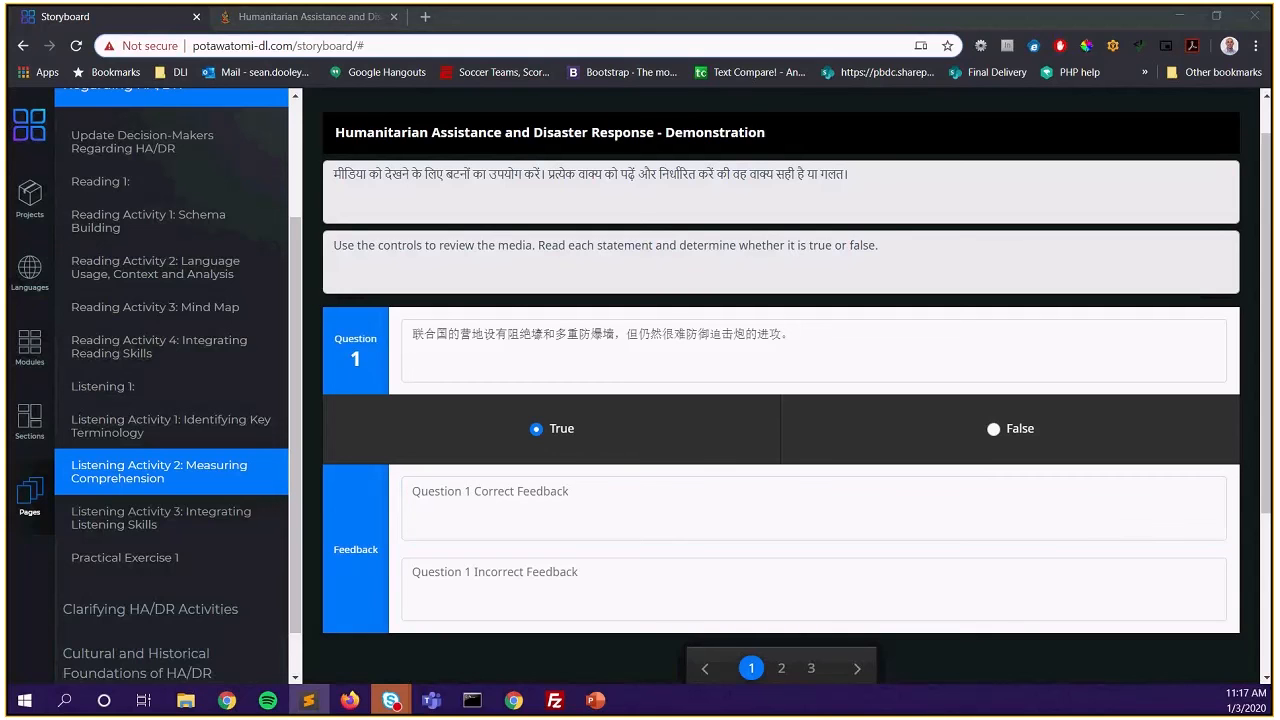
pyautogui.click(531, 516)
pyautogui.write('Incorrect, the answer is True')
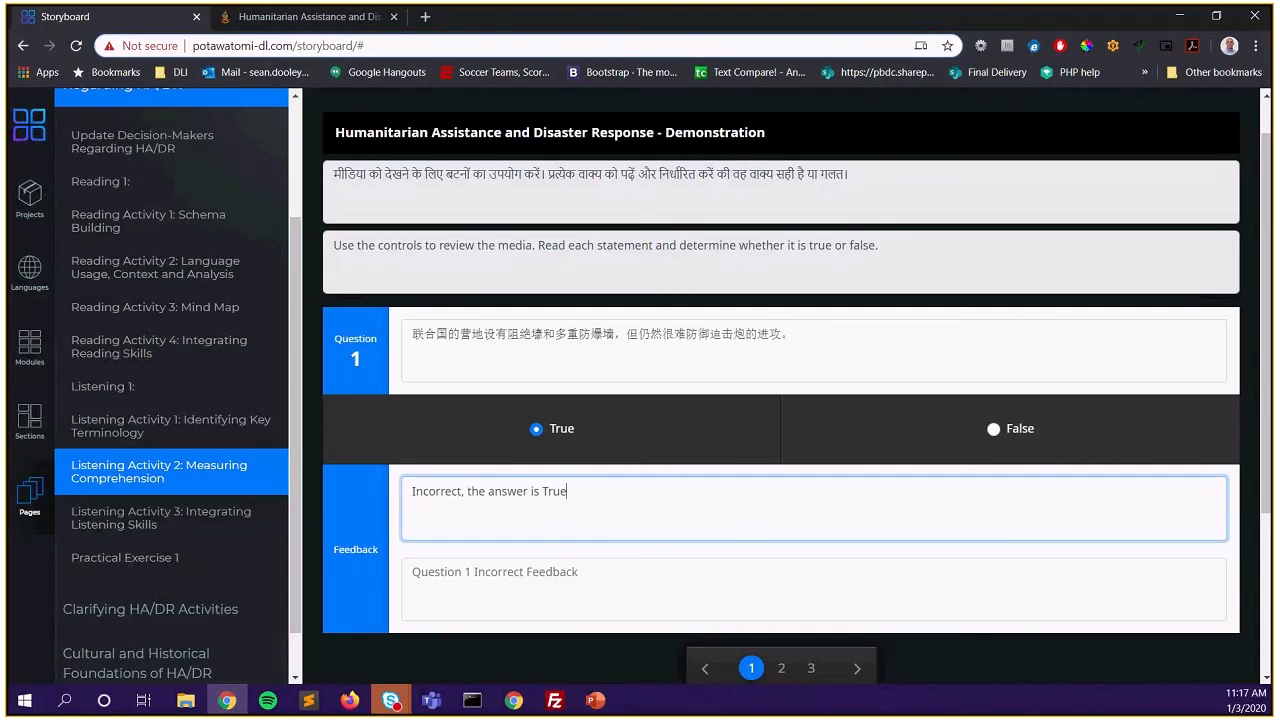
pyautogui.hotkey('alt', 'Tab')
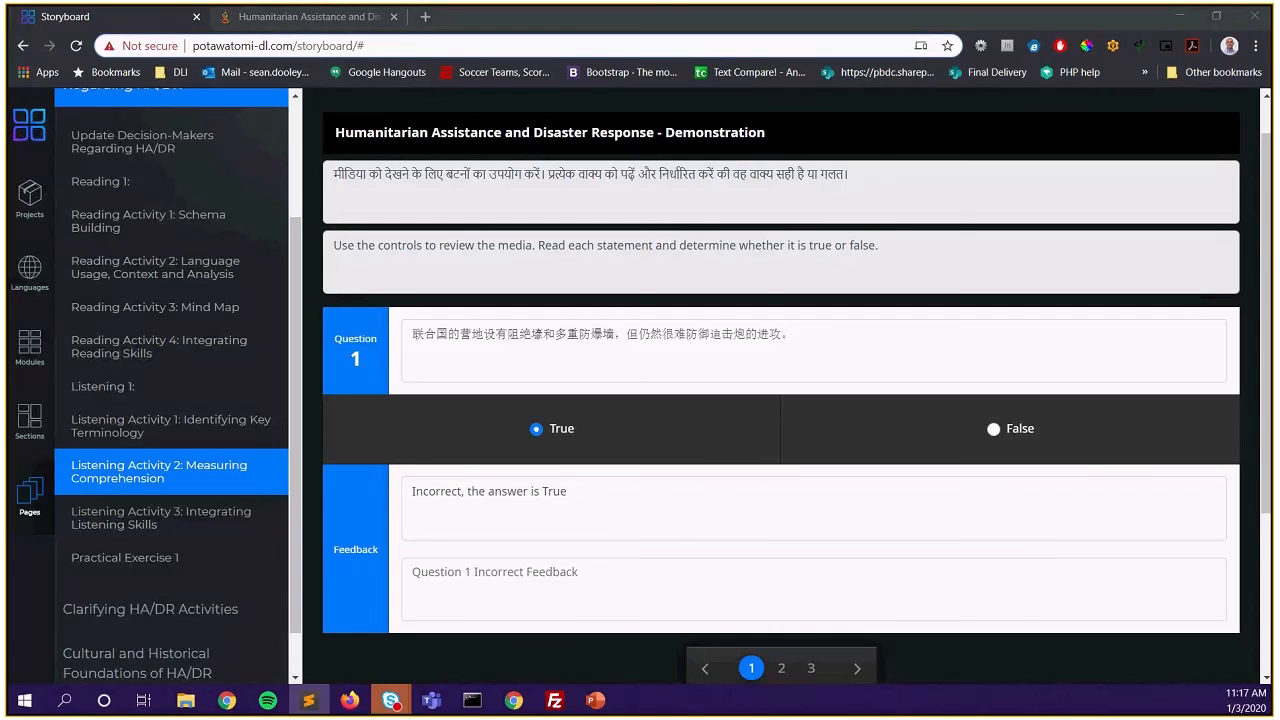
pyautogui.click(506, 573)
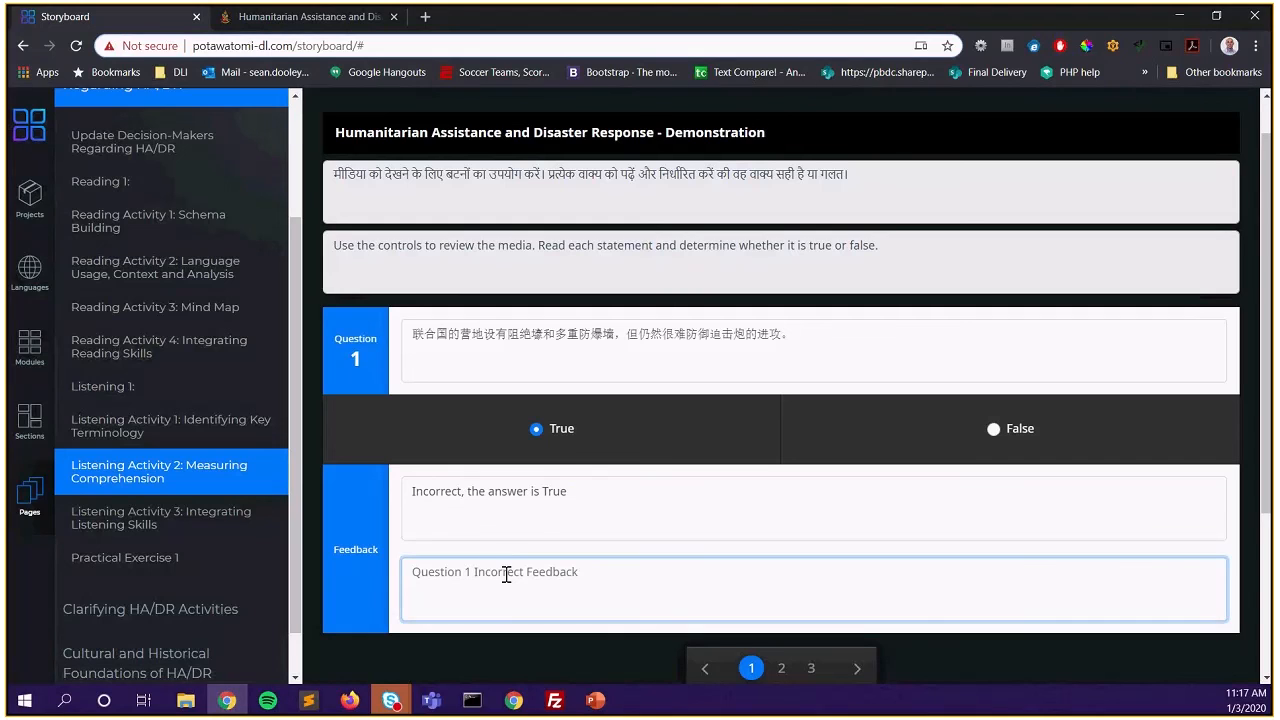
pyautogui.write('Correct, the answer is True, continue.')
# Remove the misplaced feedback so question 1's correct feedback reads 'Correct, the answer is True, continue.'
pyautogui.hotkey('shift', 'Left')
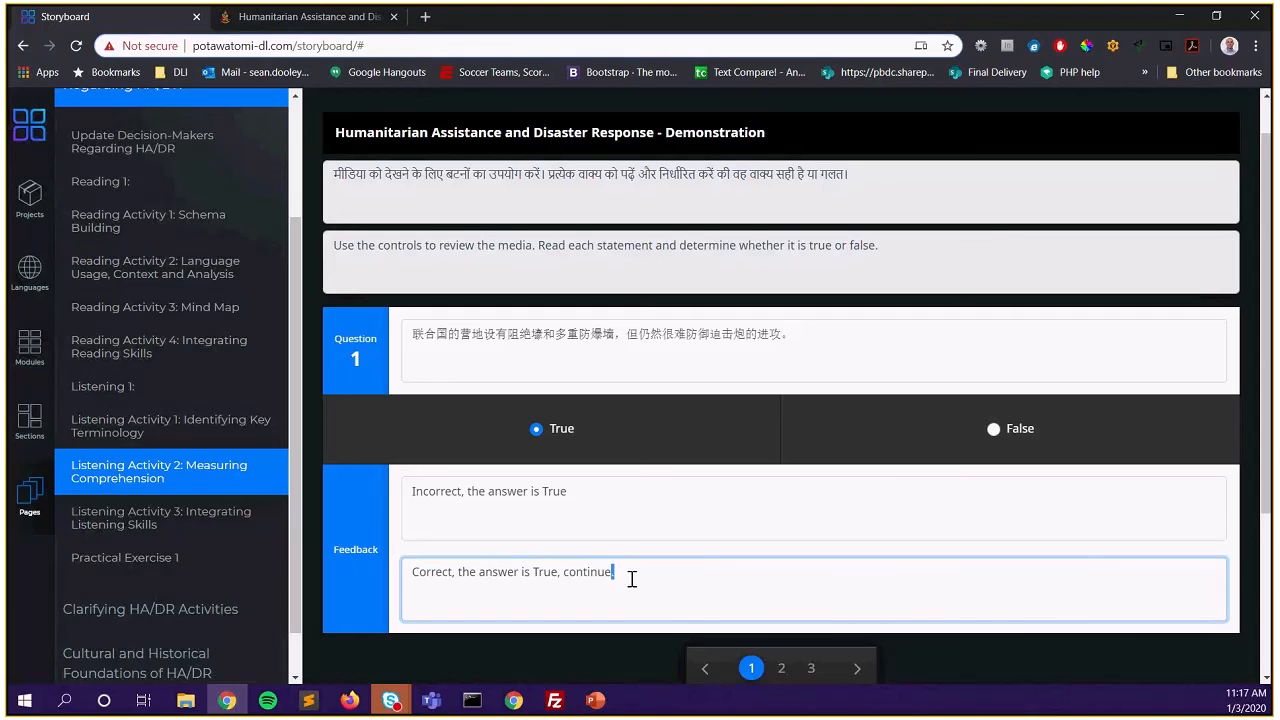
pyautogui.hotkey('ctrl', 'a')
pyautogui.hotkey('ctrl', 'c')
pyautogui.press('BackSpace')
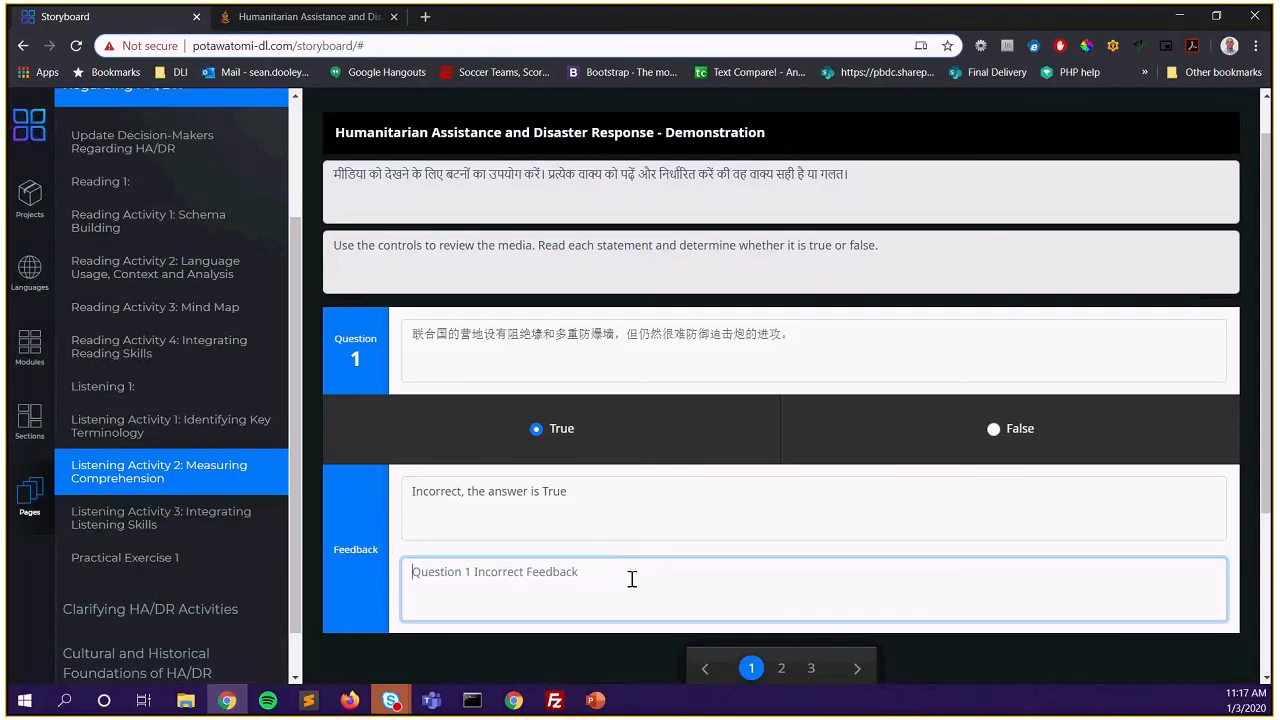
pyautogui.tripleClick(609, 505)
pyautogui.hotkey('ctrl', 'v')
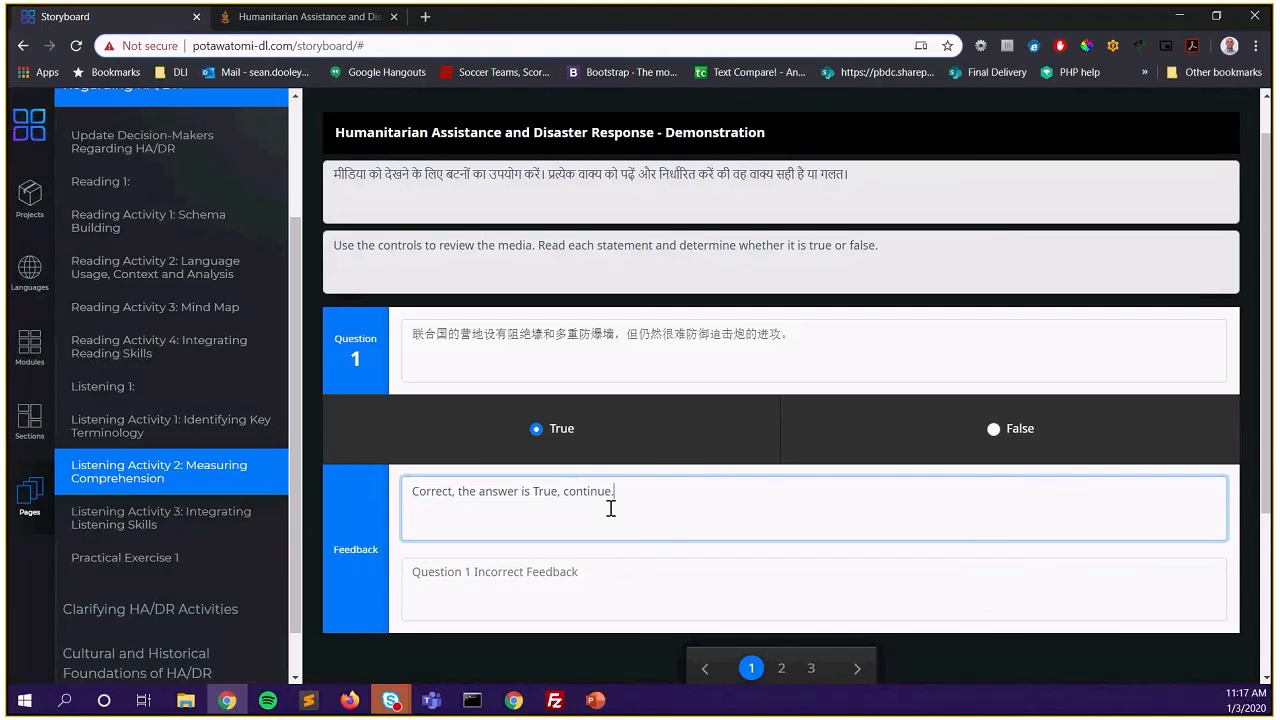
pyautogui.click(617, 585)
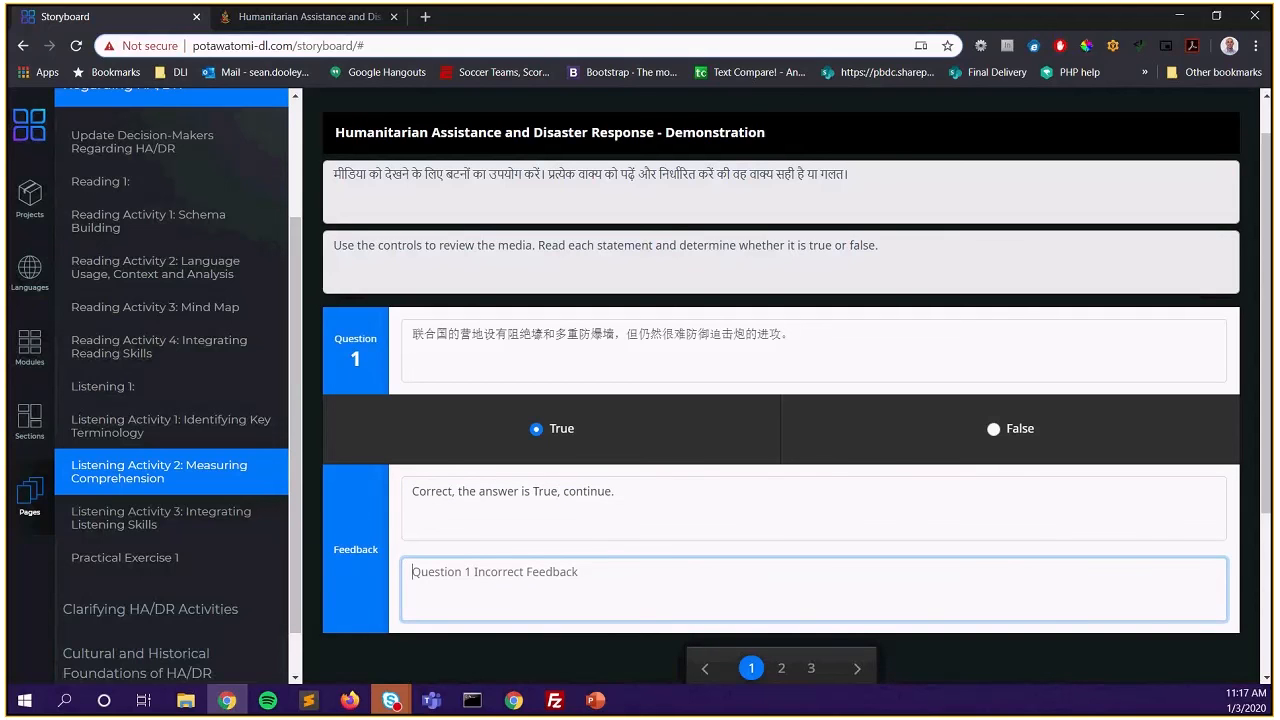
pyautogui.hotkey('alt', 'Tab')
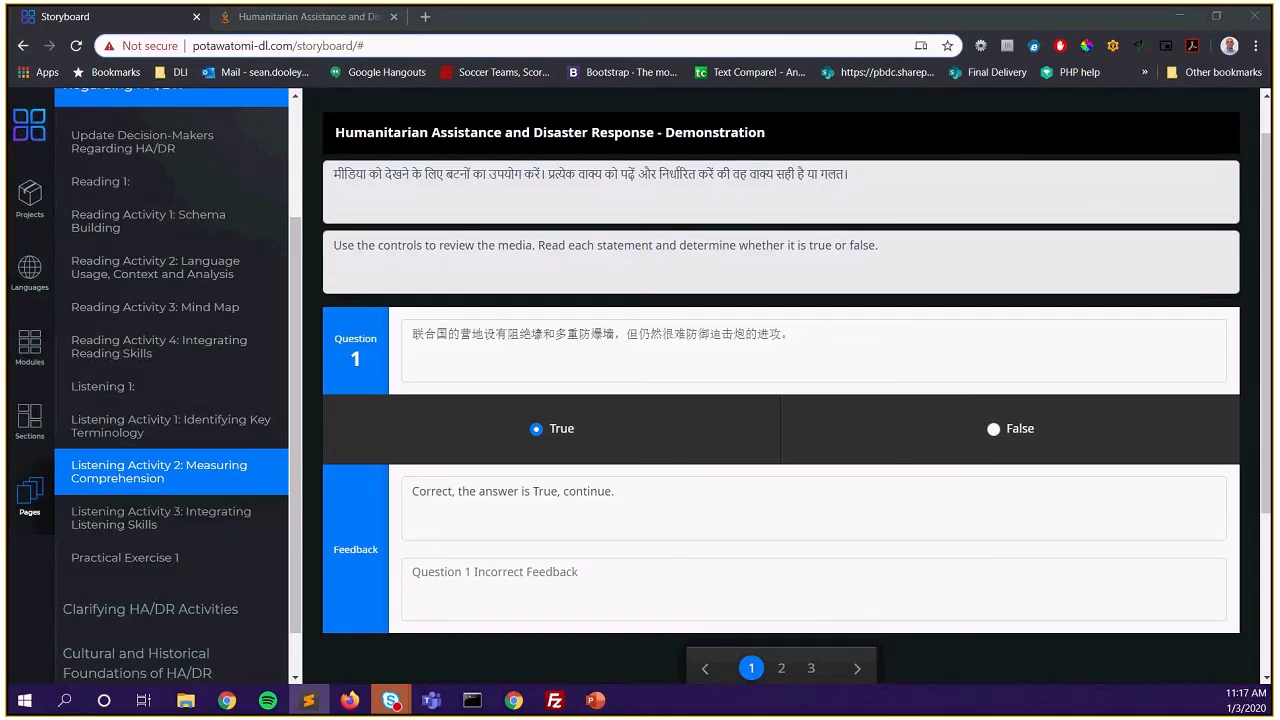
pyautogui.click(551, 591)
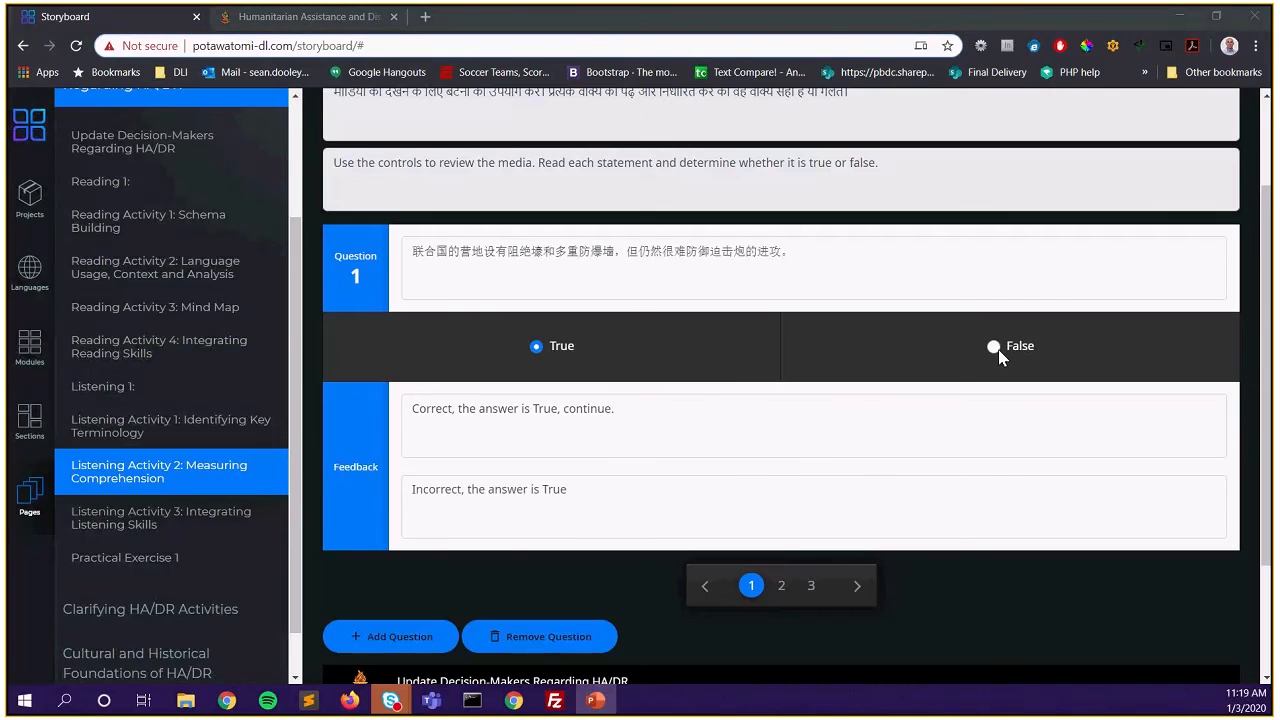
# Paste the Chinese statement into question 2's prompt and mark False as the answer
pyautogui.click(781, 587)
pyautogui.click(594, 250)
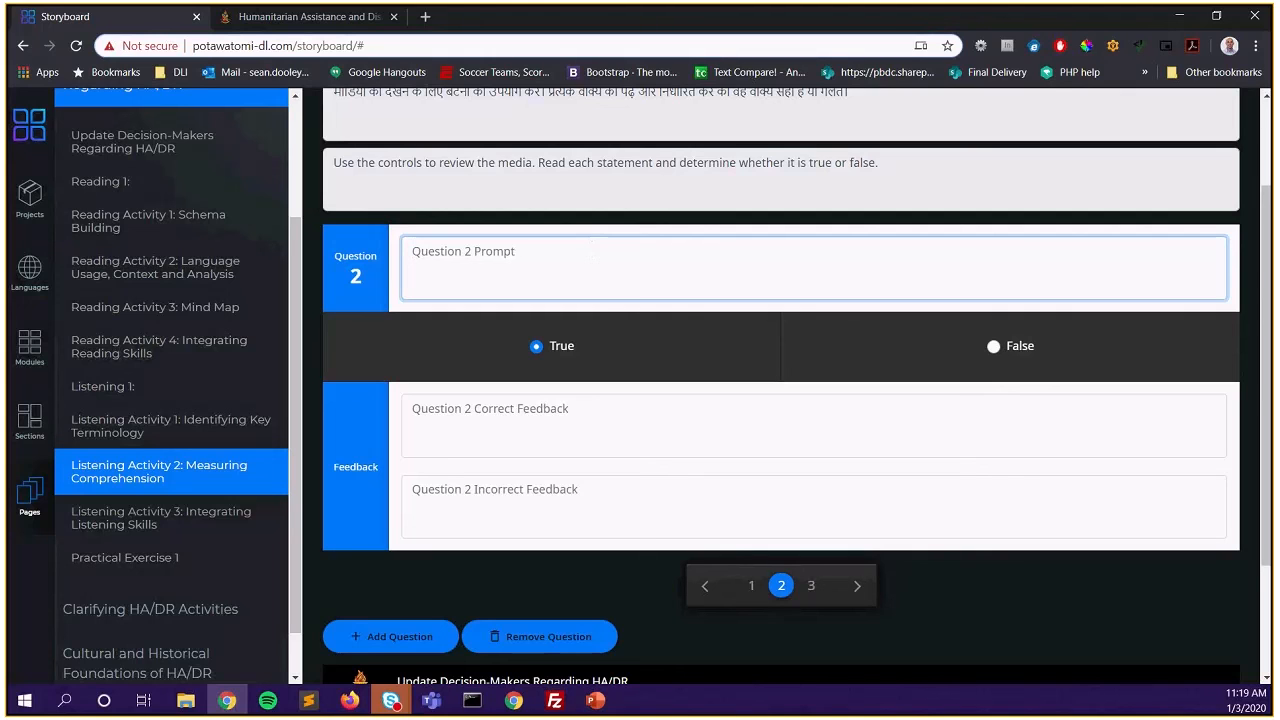
pyautogui.hotkey('alt', 'Tab')
pyautogui.click(637, 247)
pyautogui.write('中国维和部队只留在营地站岗，并不外出执行任务。')
pyautogui.click(993, 346)
# Paste question 2's correct and incorrect feedback for the False answer
pyautogui.hotkey('alt', 'Tab')
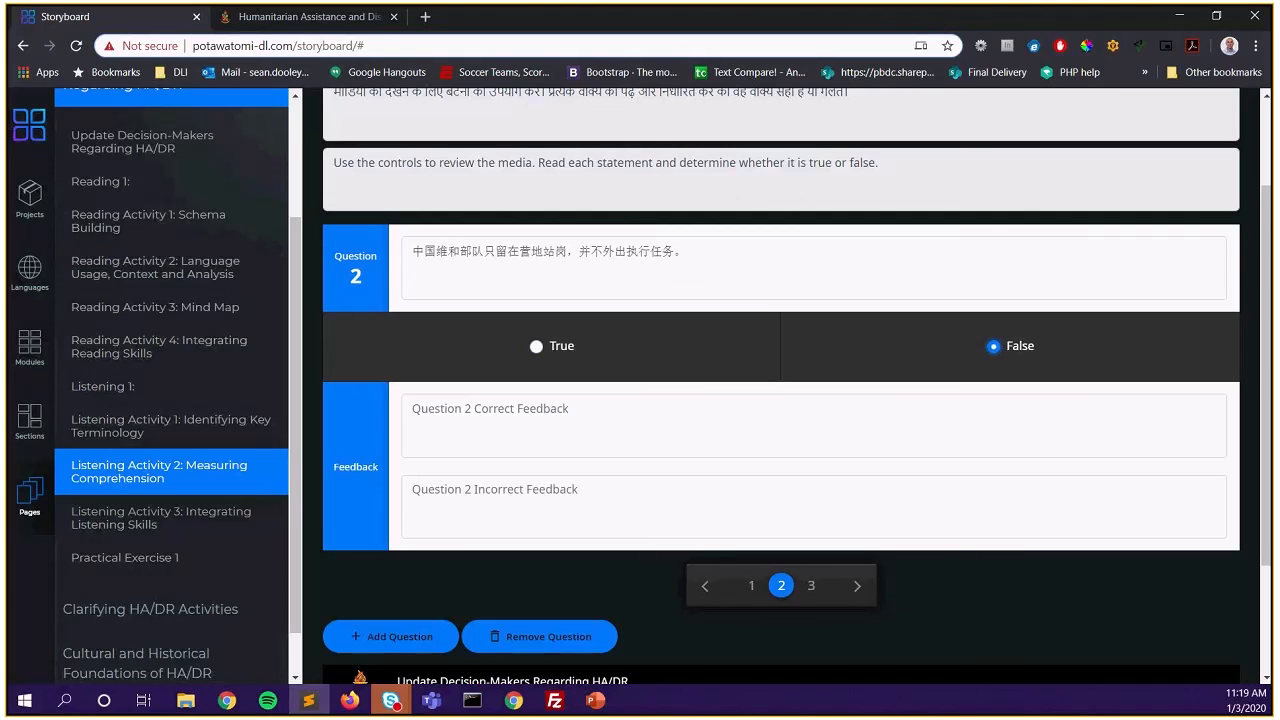
pyautogui.click(474, 411)
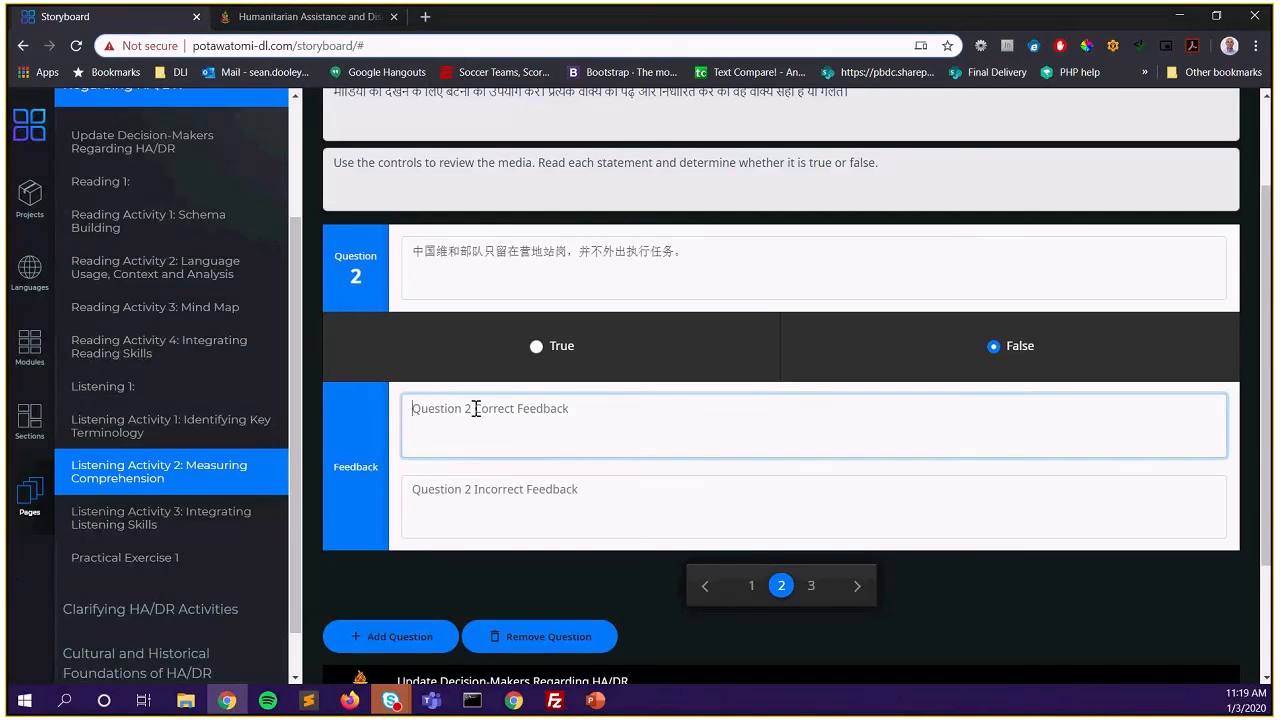
pyautogui.write('Correct, the answer is False, continue.')
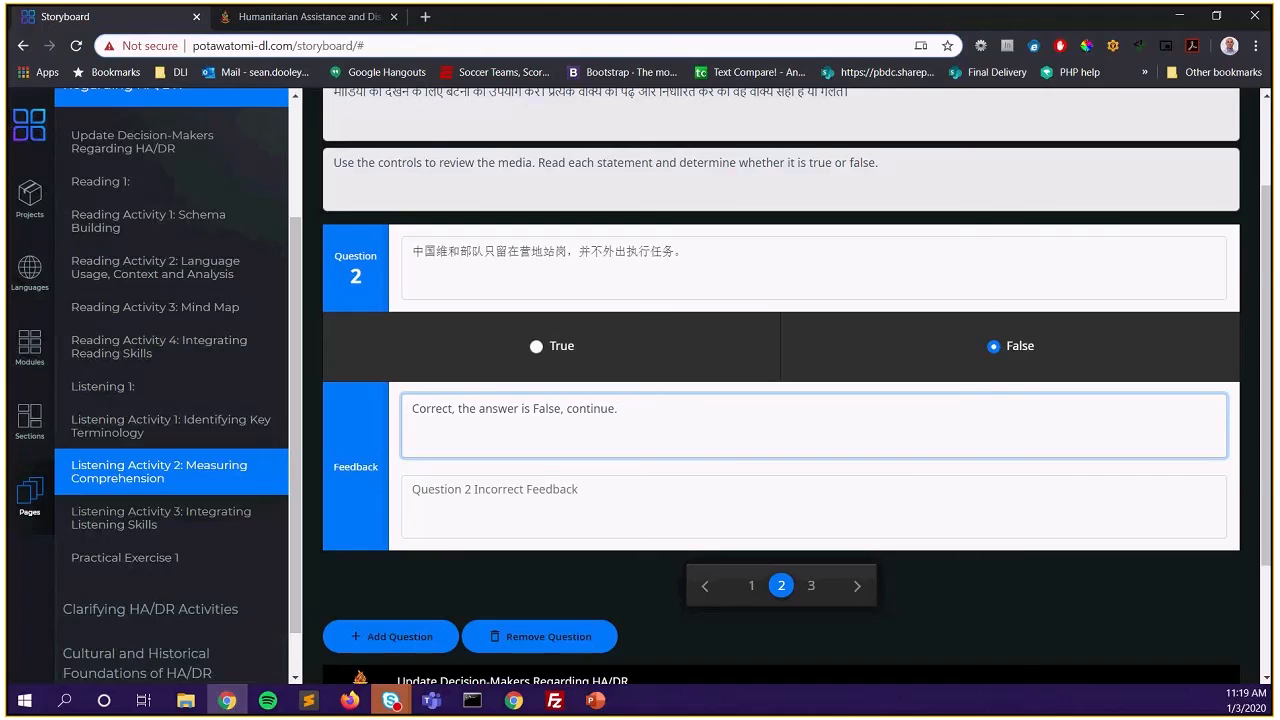
pyautogui.hotkey('alt', 'Tab')
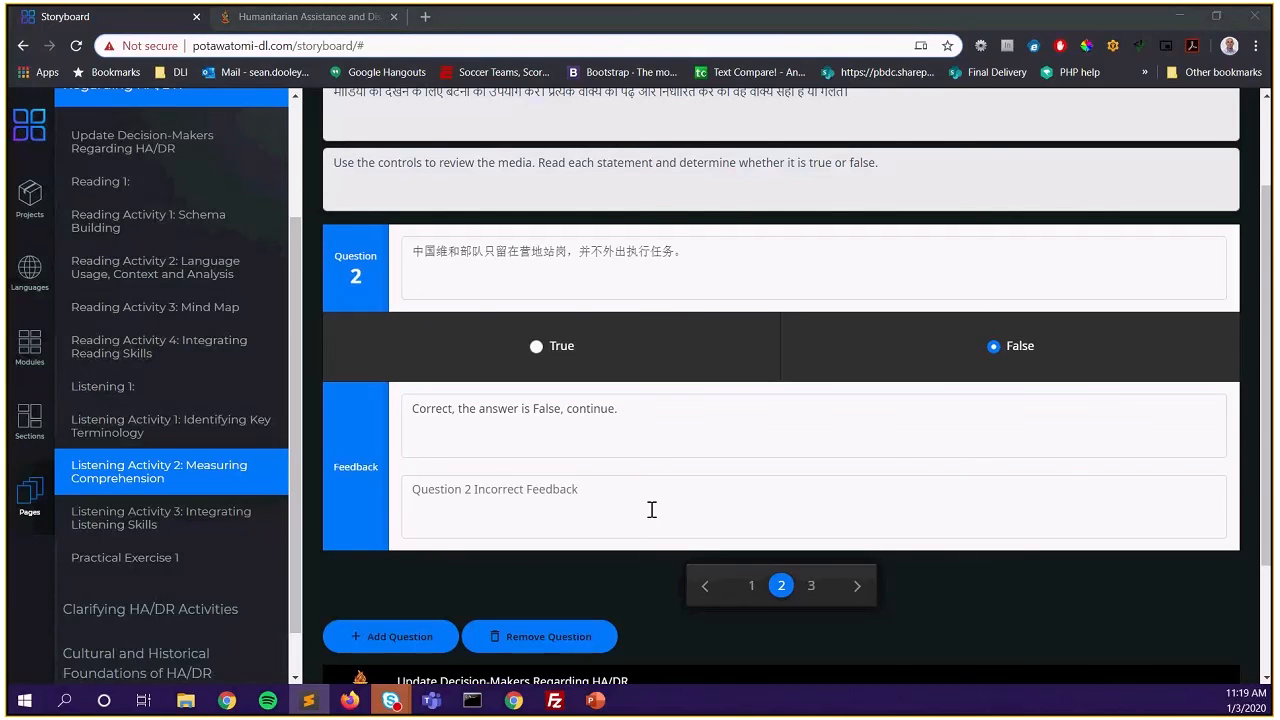
pyautogui.click(478, 492)
pyautogui.write('Incorrect, the answer is False')
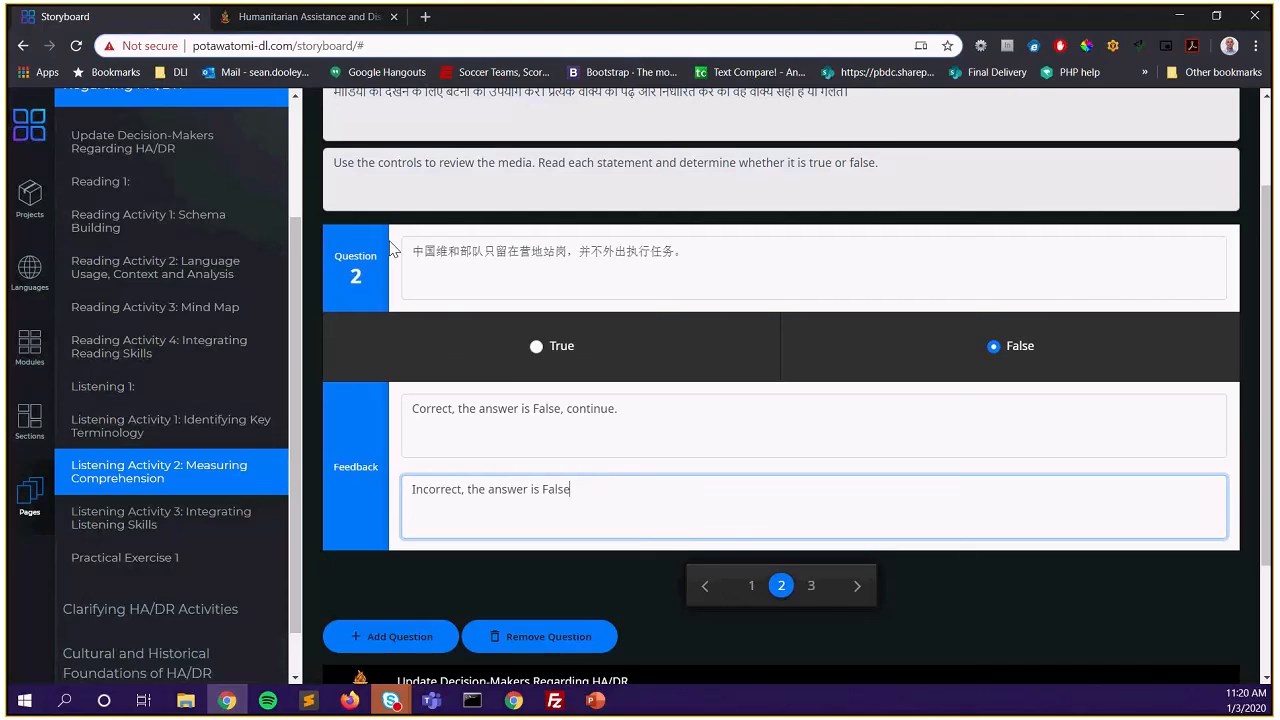
pyautogui.moveTo(424, 251); pyautogui.dragTo(774, 257)
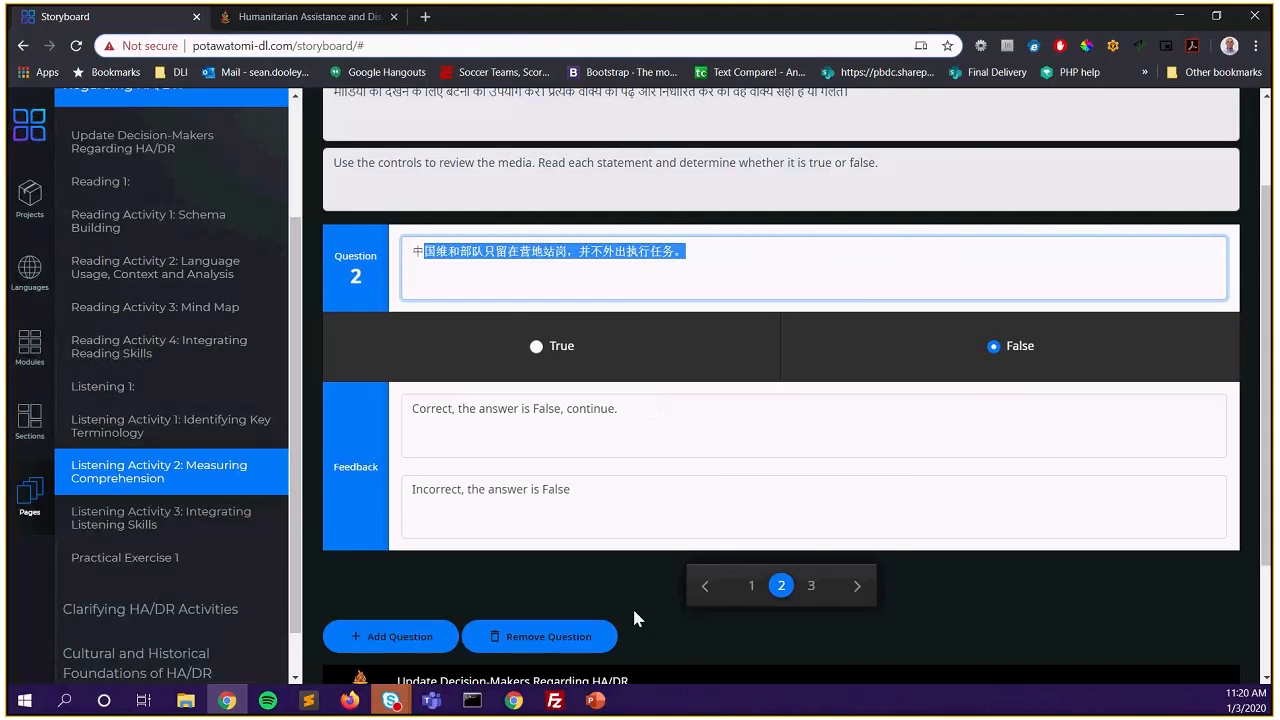
# Paste the Chinese sentence as question 3's prompt and mark True as the answer
pyautogui.click(811, 586)
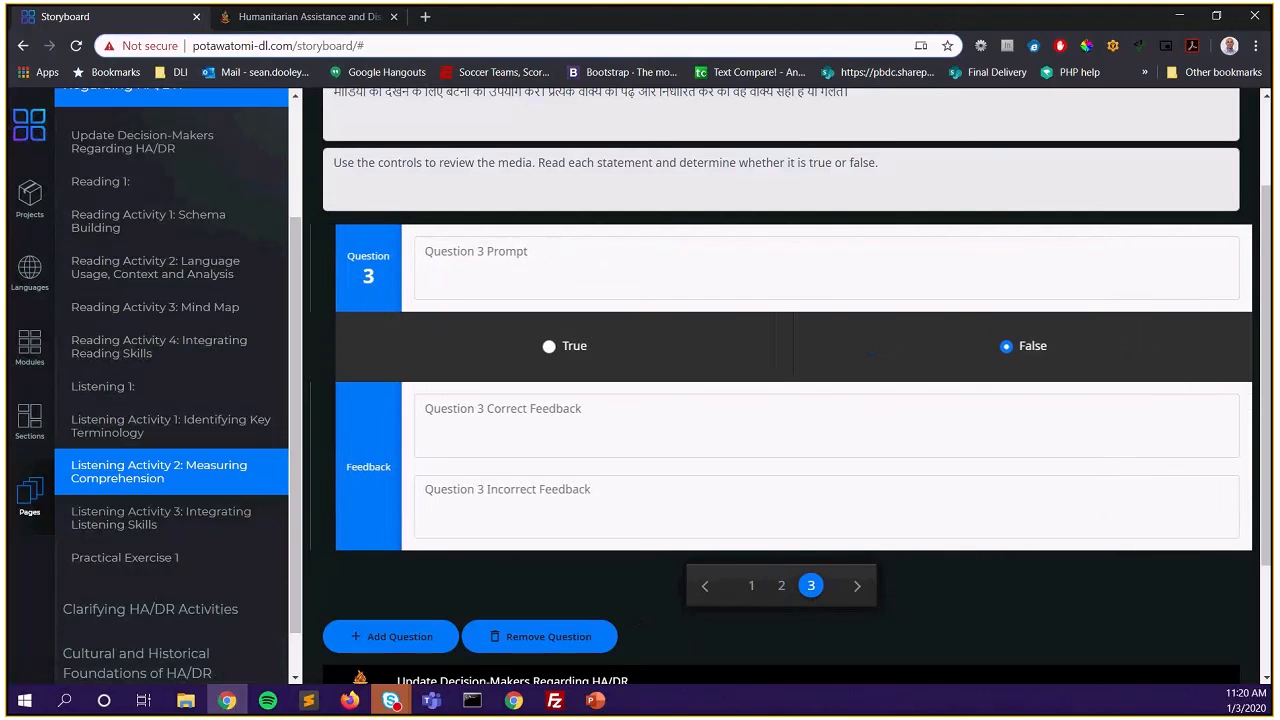
pyautogui.hotkey('alt', 'Tab')
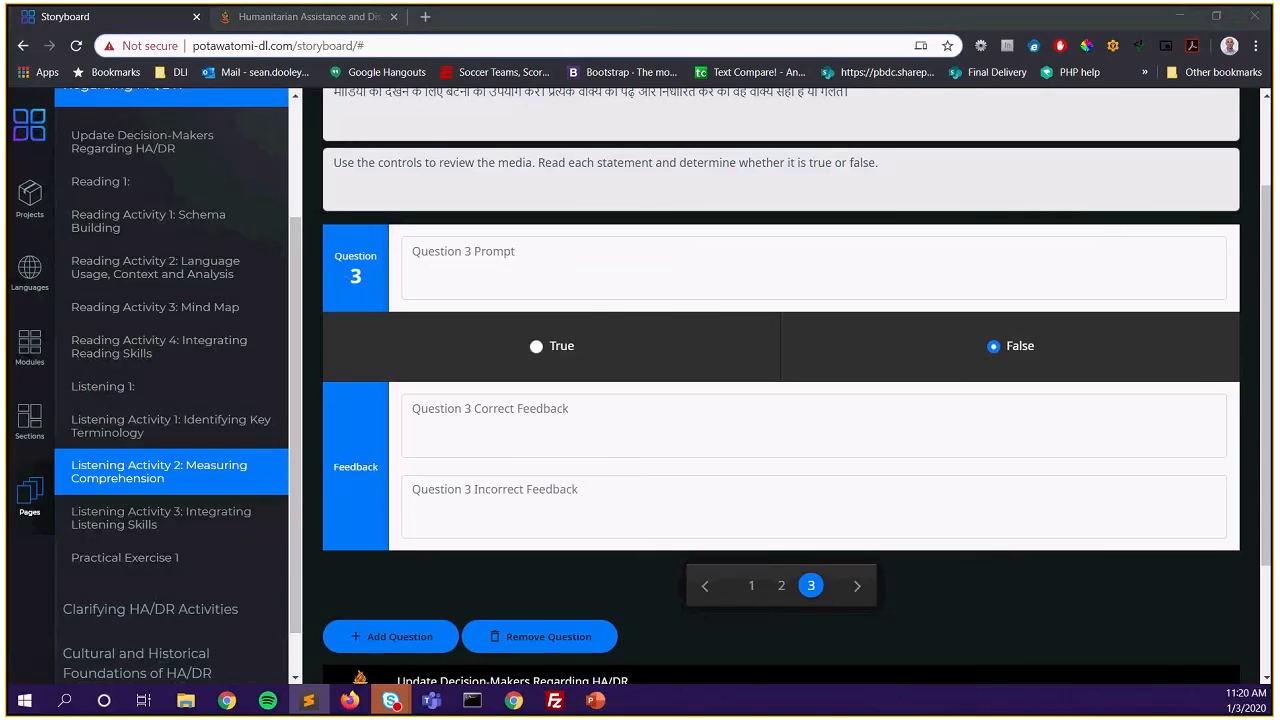
pyautogui.click(624, 257)
pyautogui.write('联合国的营地设有阻绝壕和多重防爆墙，但仍然很难防御迫击炮的进攻。')
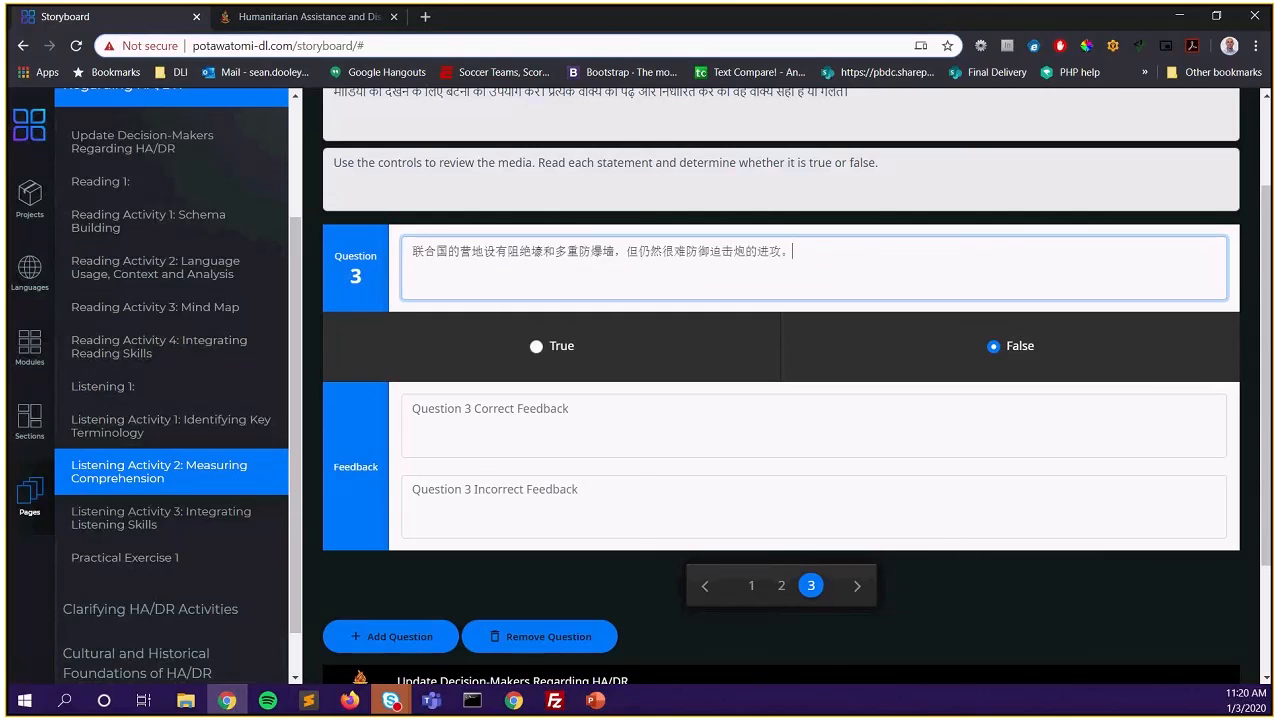
pyautogui.click(553, 350)
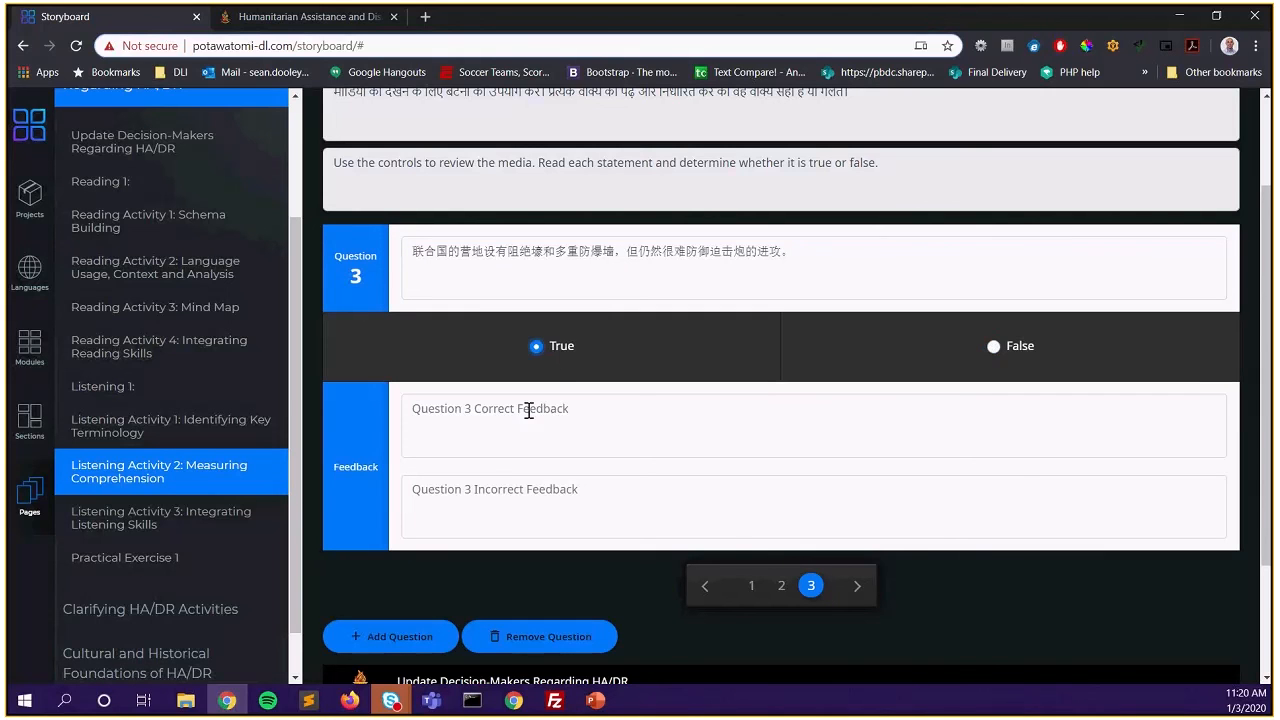
# Paste question 3's correct and incorrect feedback sentences
pyautogui.hotkey('alt', 'Tab')
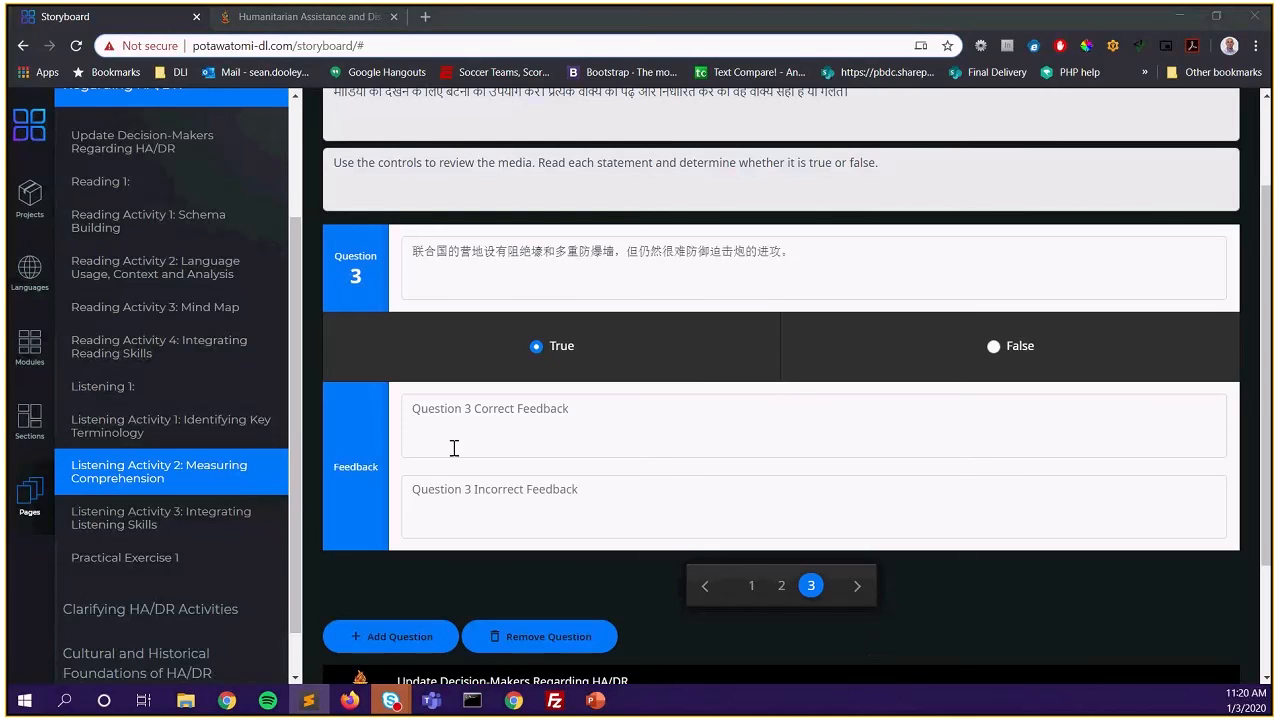
pyautogui.click(425, 410)
pyautogui.write('Correct, the answer is True, continue.')
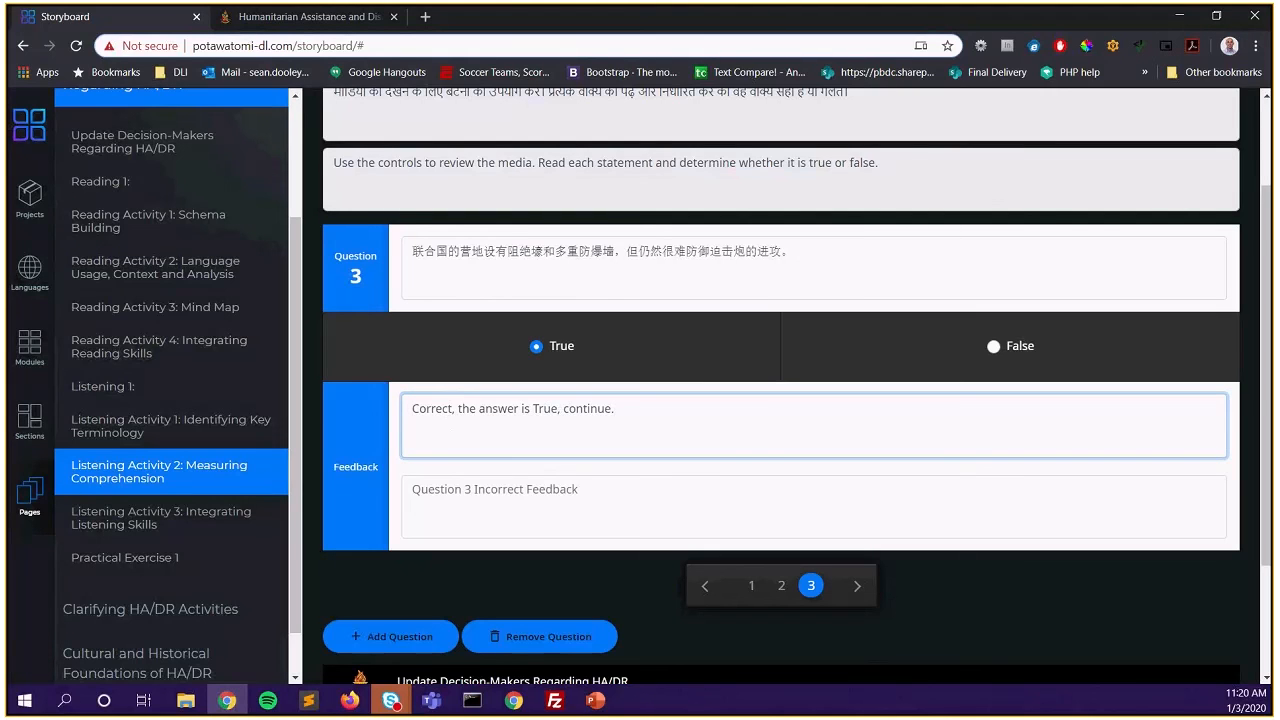
pyautogui.hotkey('alt', 'Tab')
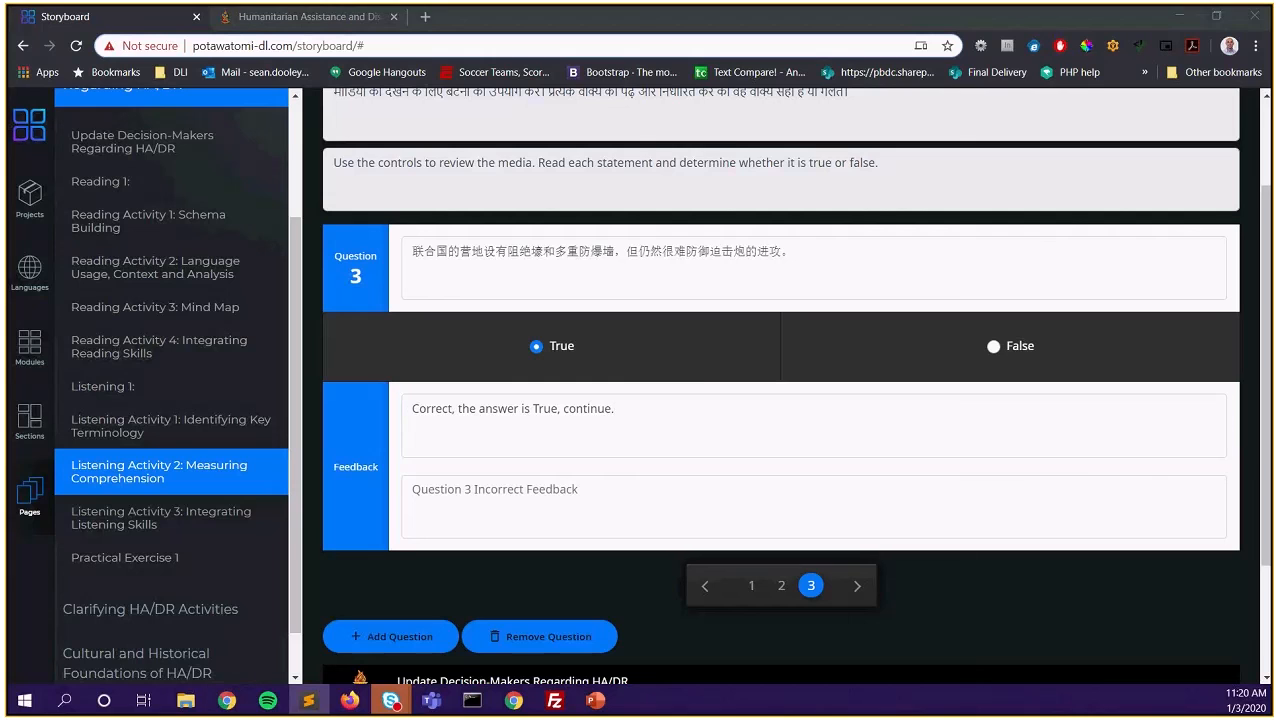
pyautogui.click(566, 508)
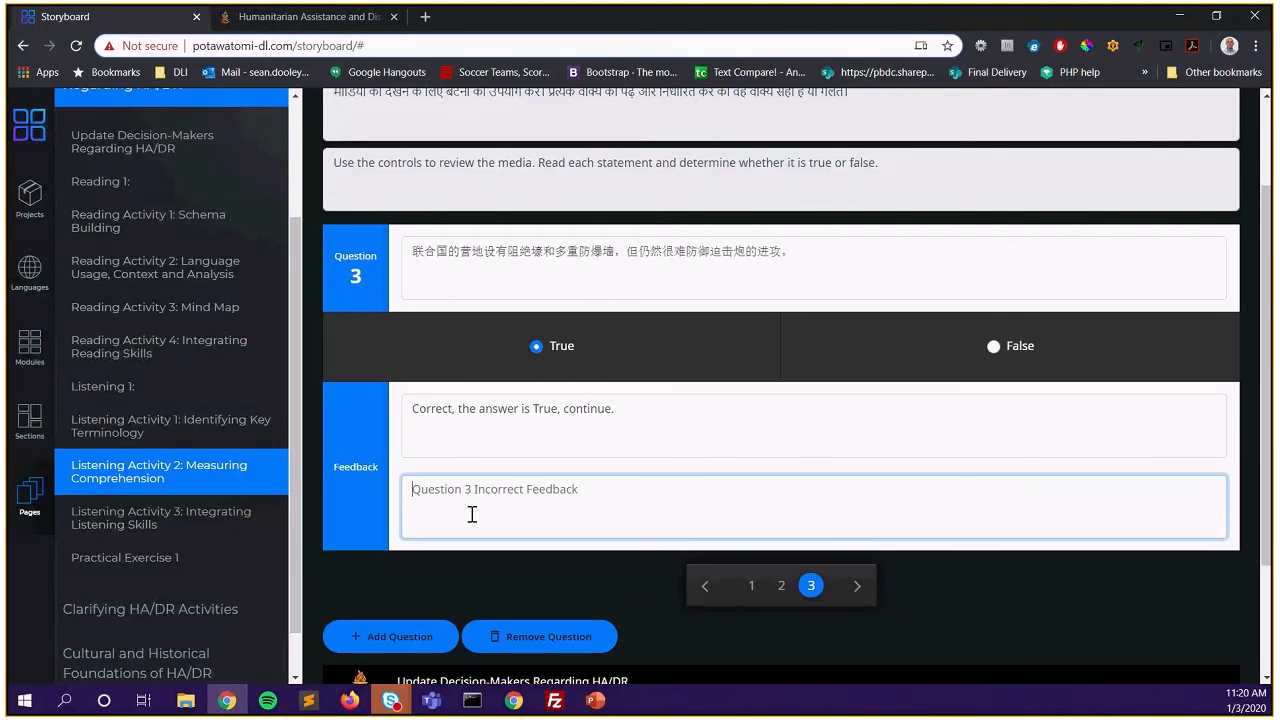
pyautogui.write('Incorrect, the answer is True')
pyautogui.scroll(-2, 1100, 505)
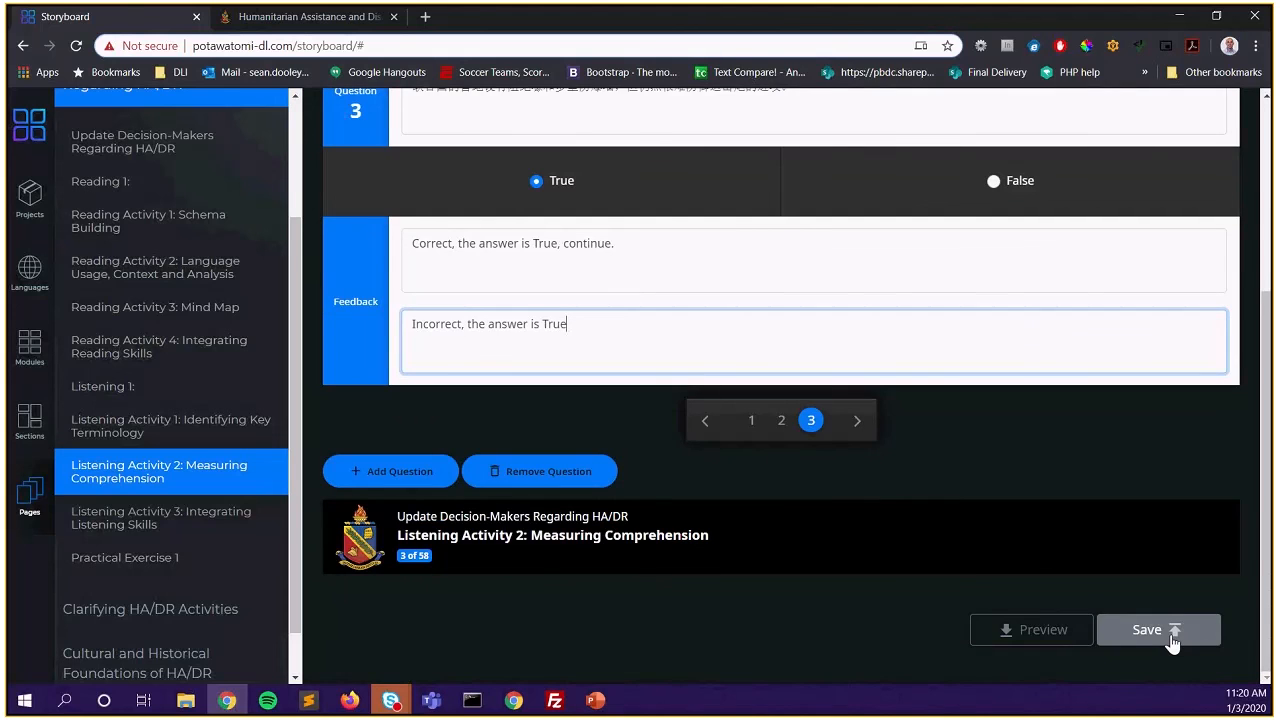
# Review questions 1–3, then save the True False Template to the database and confirm
pyautogui.scroll(2, 757, 635)
pyautogui.click(751, 585)
pyautogui.click(781, 585)
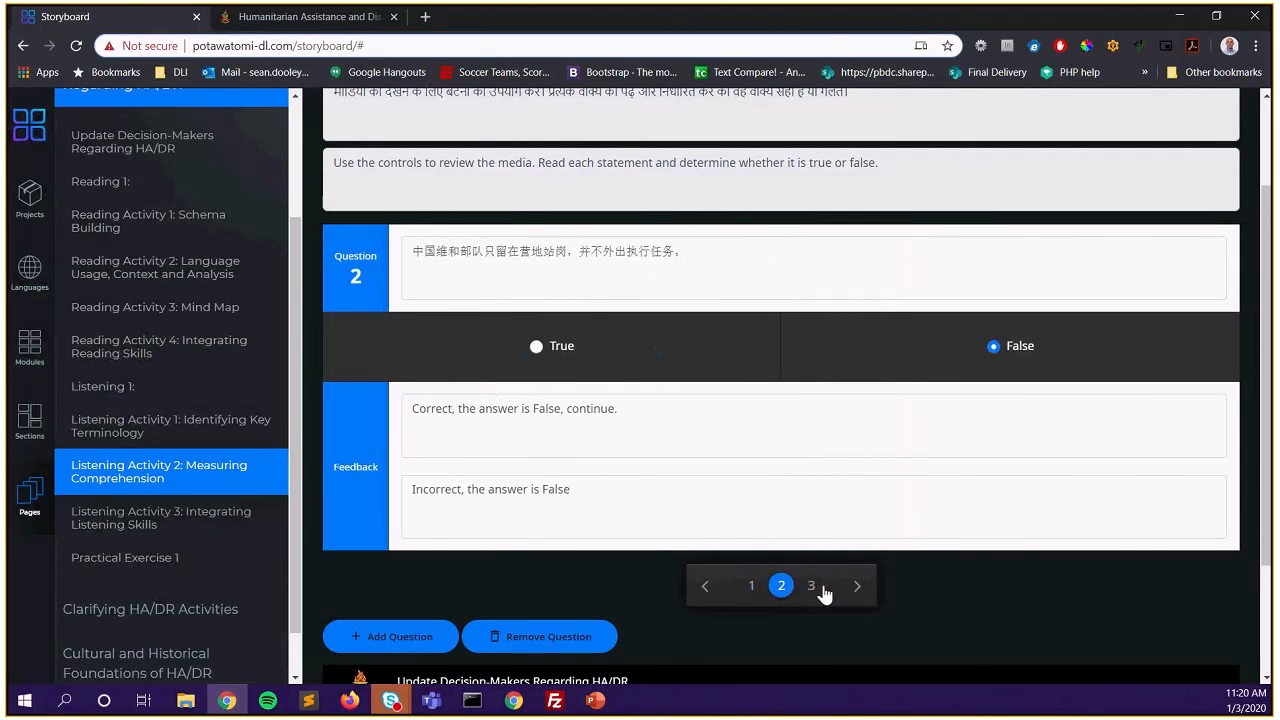
pyautogui.click(816, 588)
pyautogui.scroll(-2, 884, 584)
pyautogui.click(1146, 630)
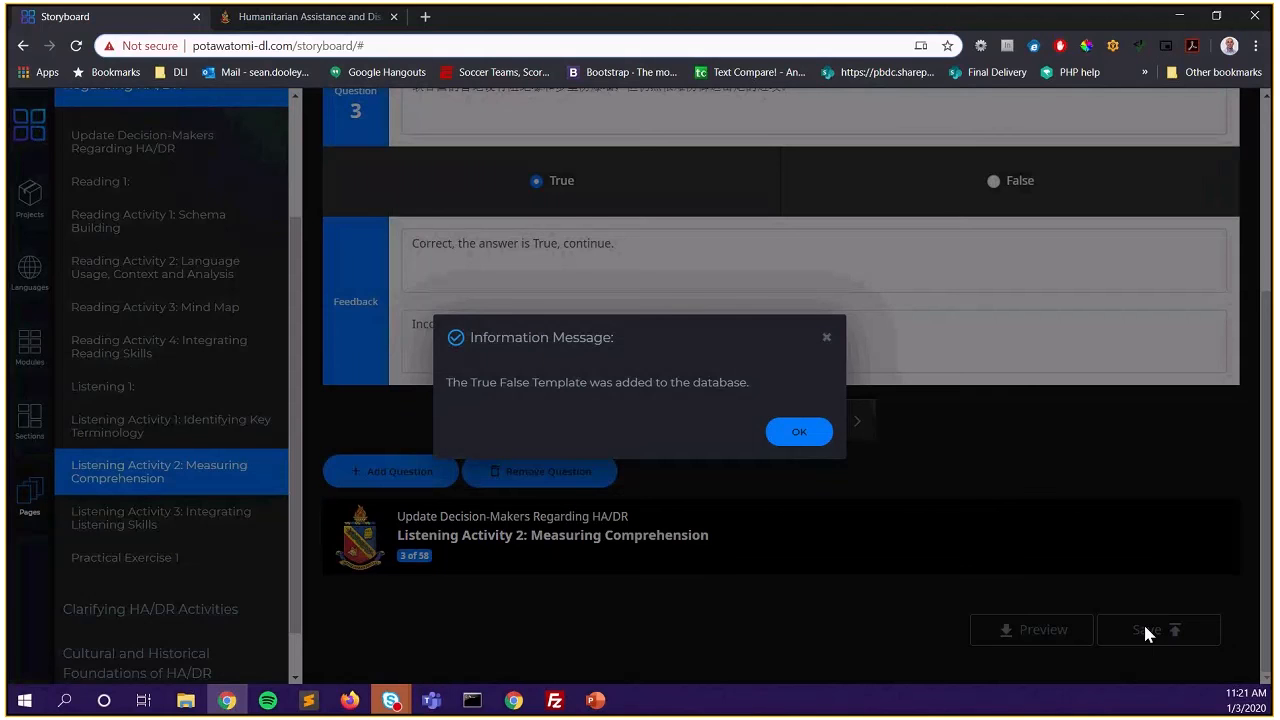
pyautogui.click(817, 434)
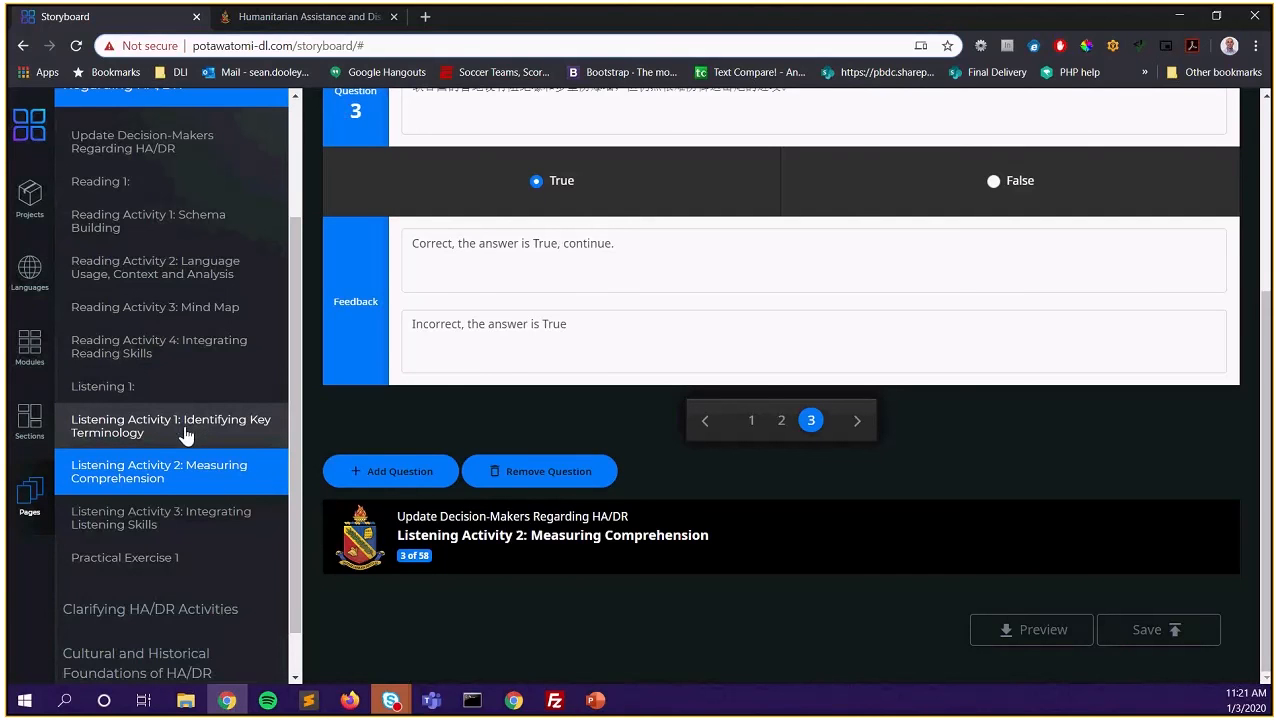
# Open Listening Activity 3: Integrating Listening Skills (page 1100)
pyautogui.click(157, 531)
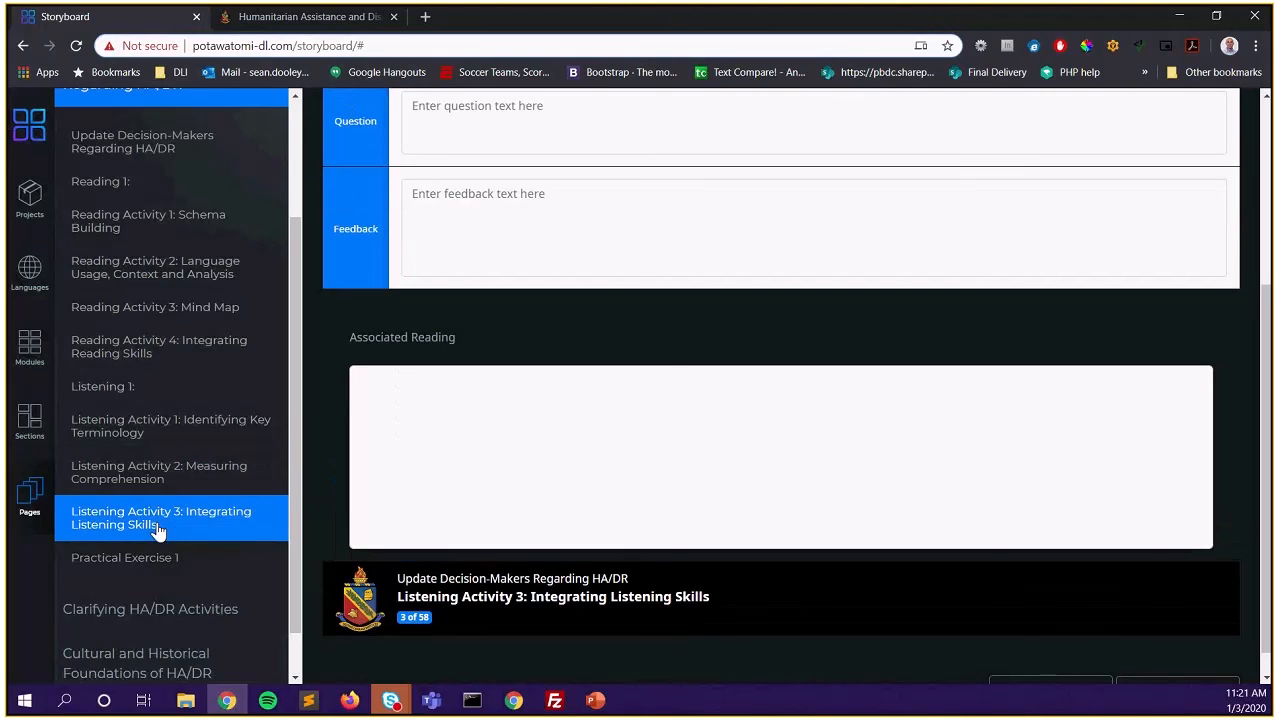
pyautogui.scroll(-1, 556, 318)
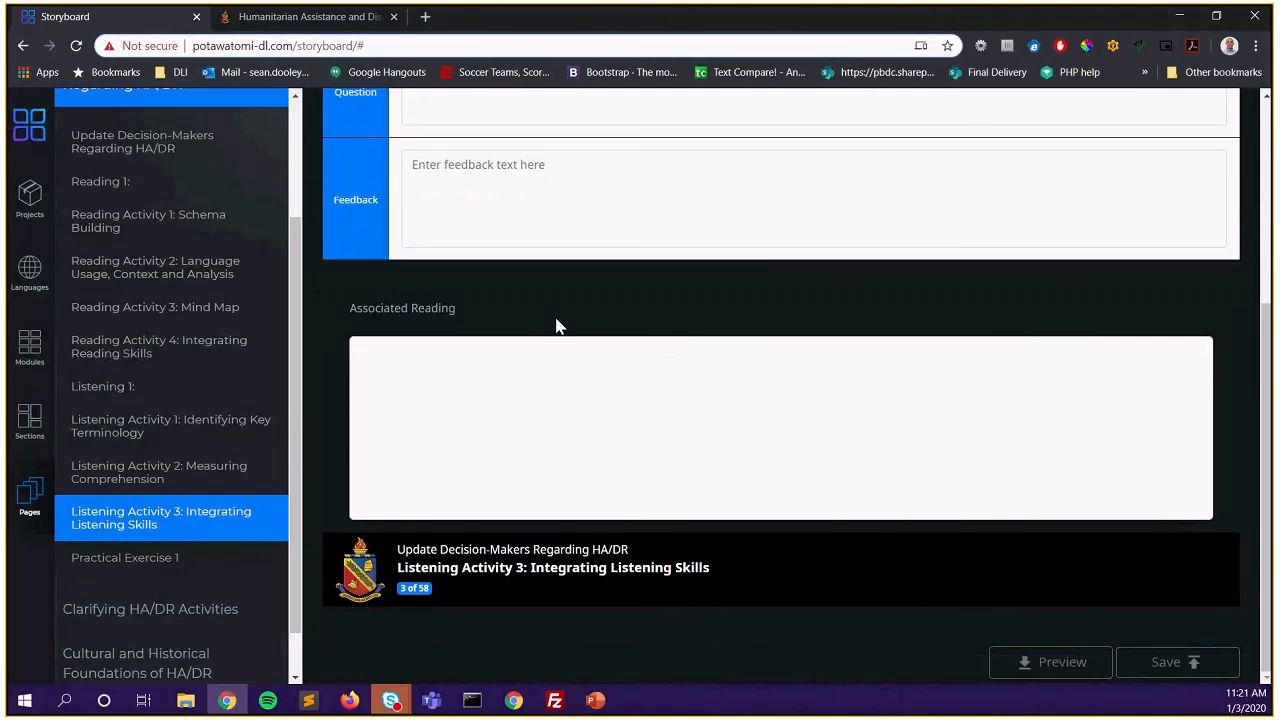
pyautogui.scroll(3, 558, 326)
pyautogui.scroll(-3, 560, 323)
# Inspect the constructed response form's Associated Reading and question fields
pyautogui.click(423, 363)
pyautogui.moveTo(349, 303); pyautogui.dragTo(482, 320)
pyautogui.click(357, 363)
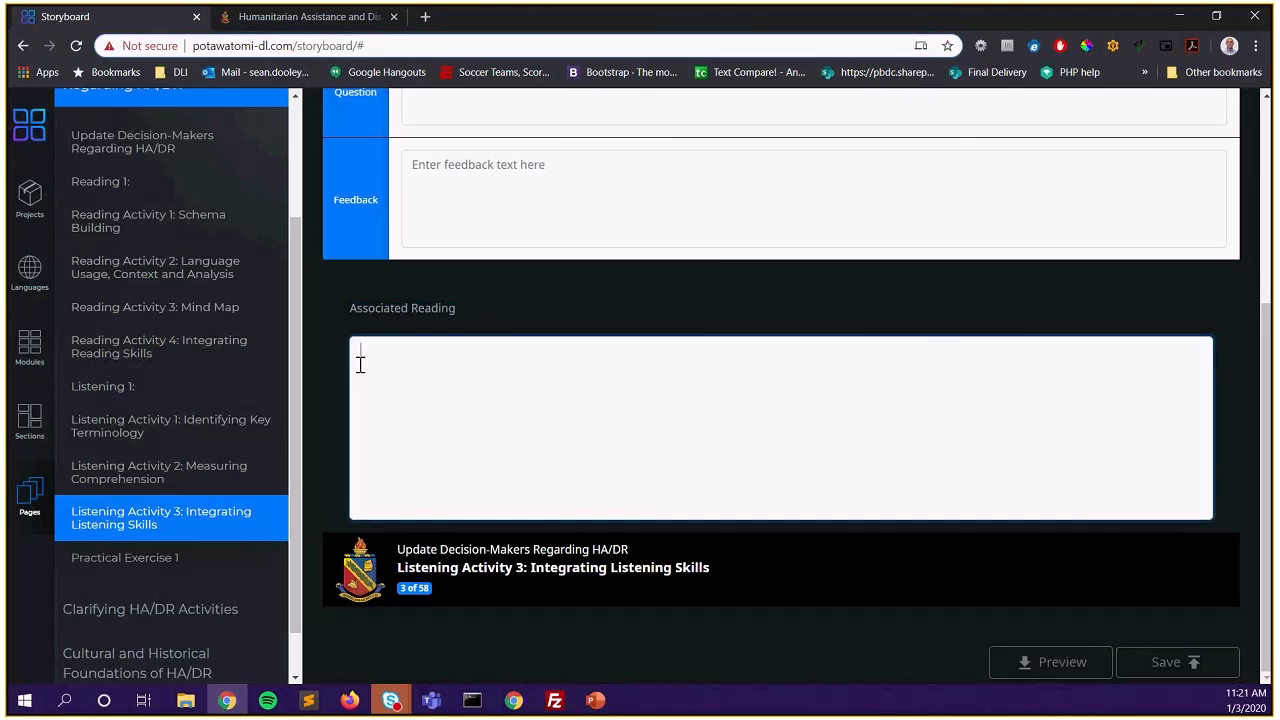
pyautogui.moveTo(352, 306); pyautogui.dragTo(500, 306)
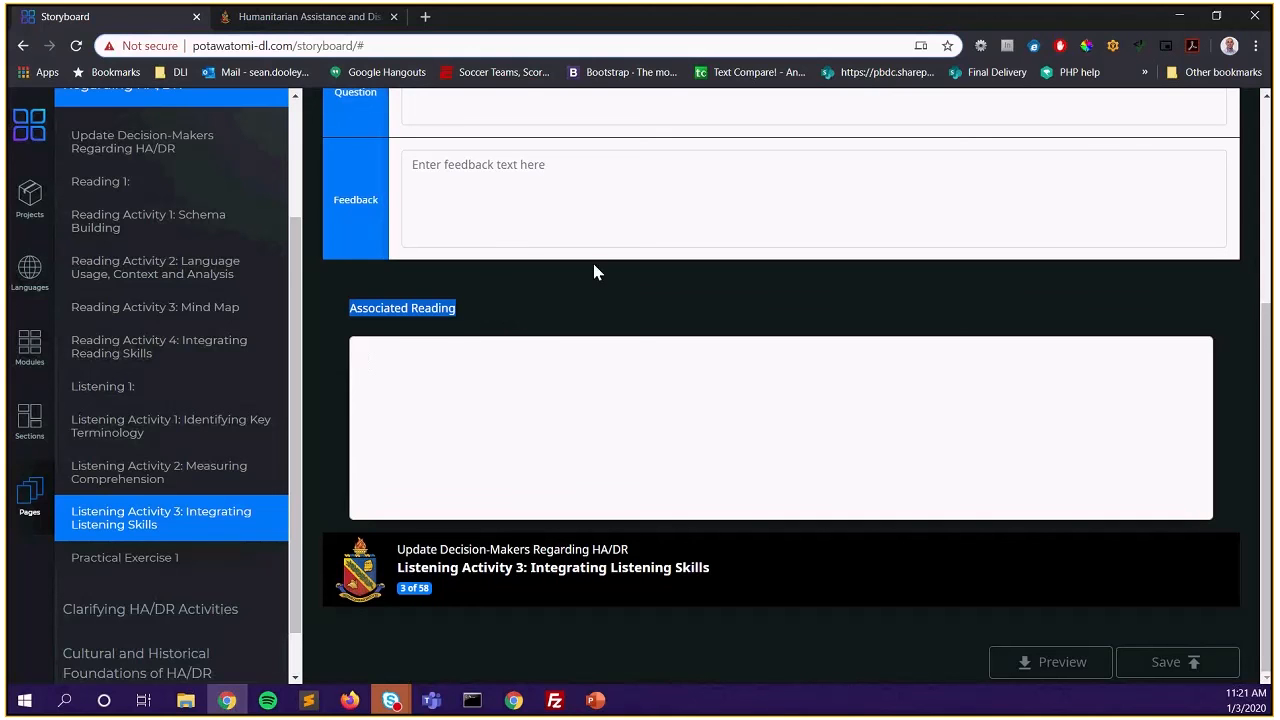
pyautogui.scroll(3, 477, 349)
pyautogui.click(528, 423)
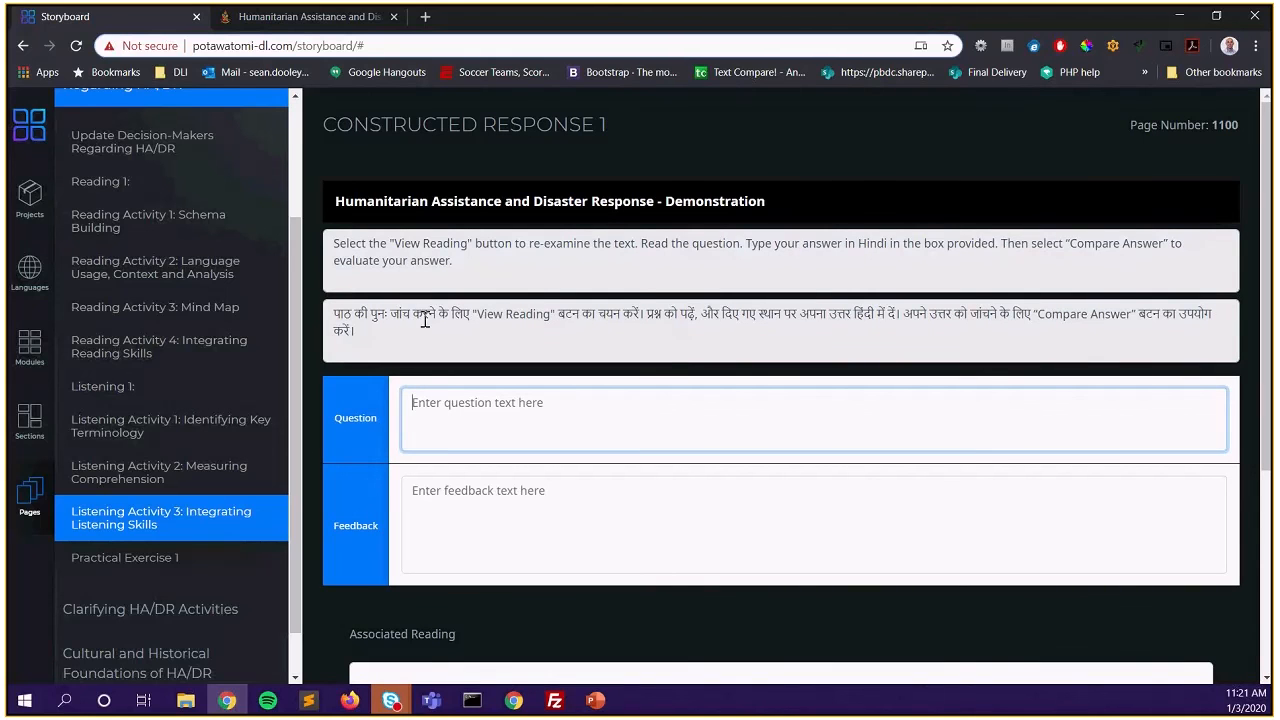
pyautogui.scroll(-1, 203, 398)
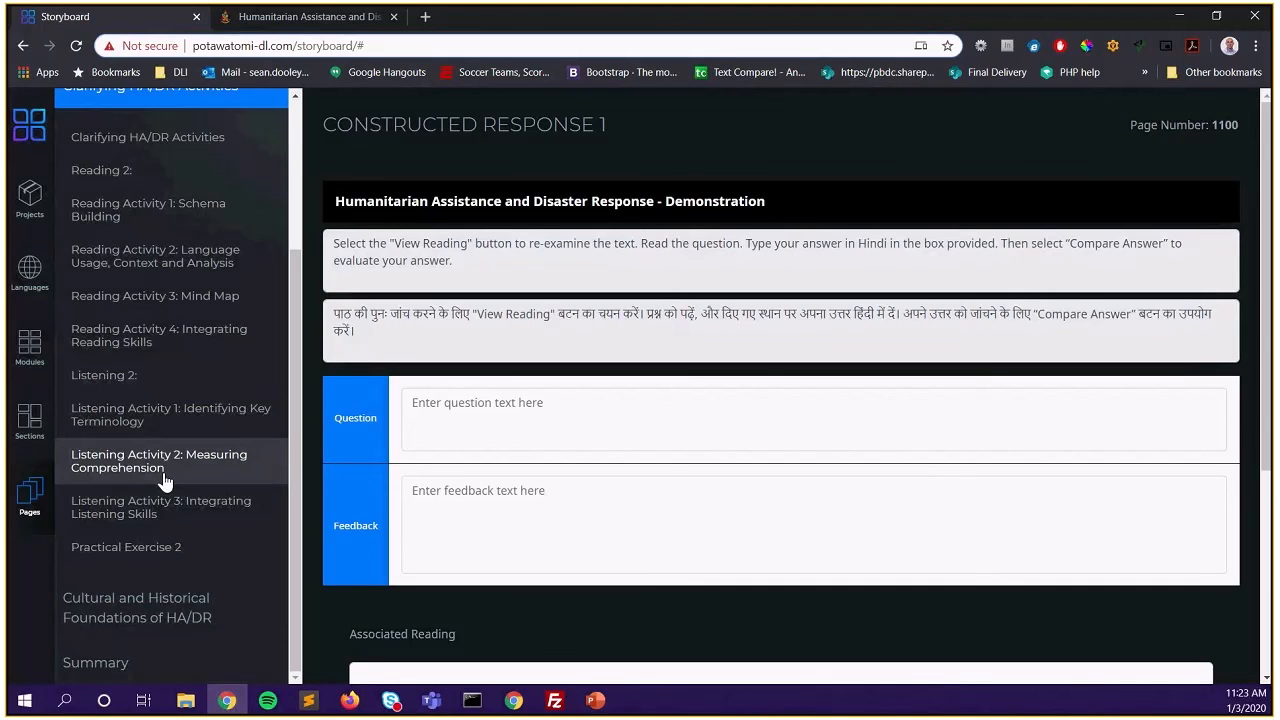
pyautogui.scroll(2, 165, 482)
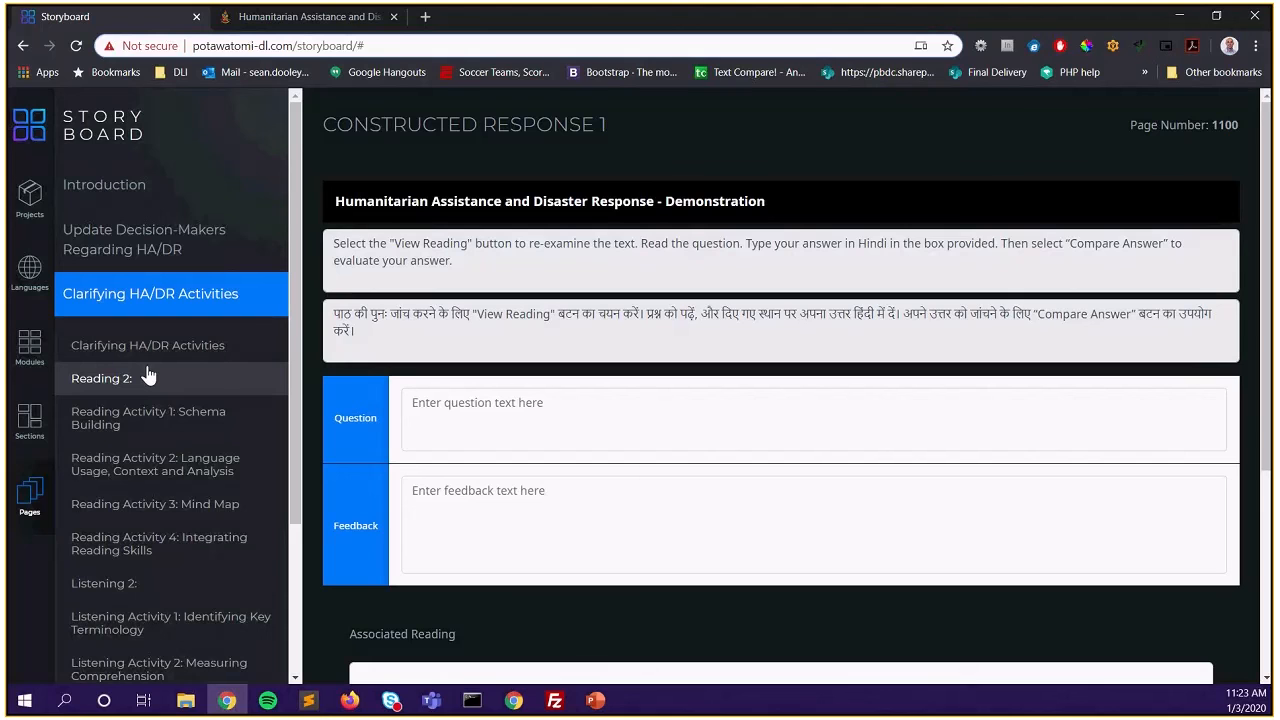
# Expand the Summary section and open its Summary page (page 4010)
pyautogui.scroll(-3, 148, 375)
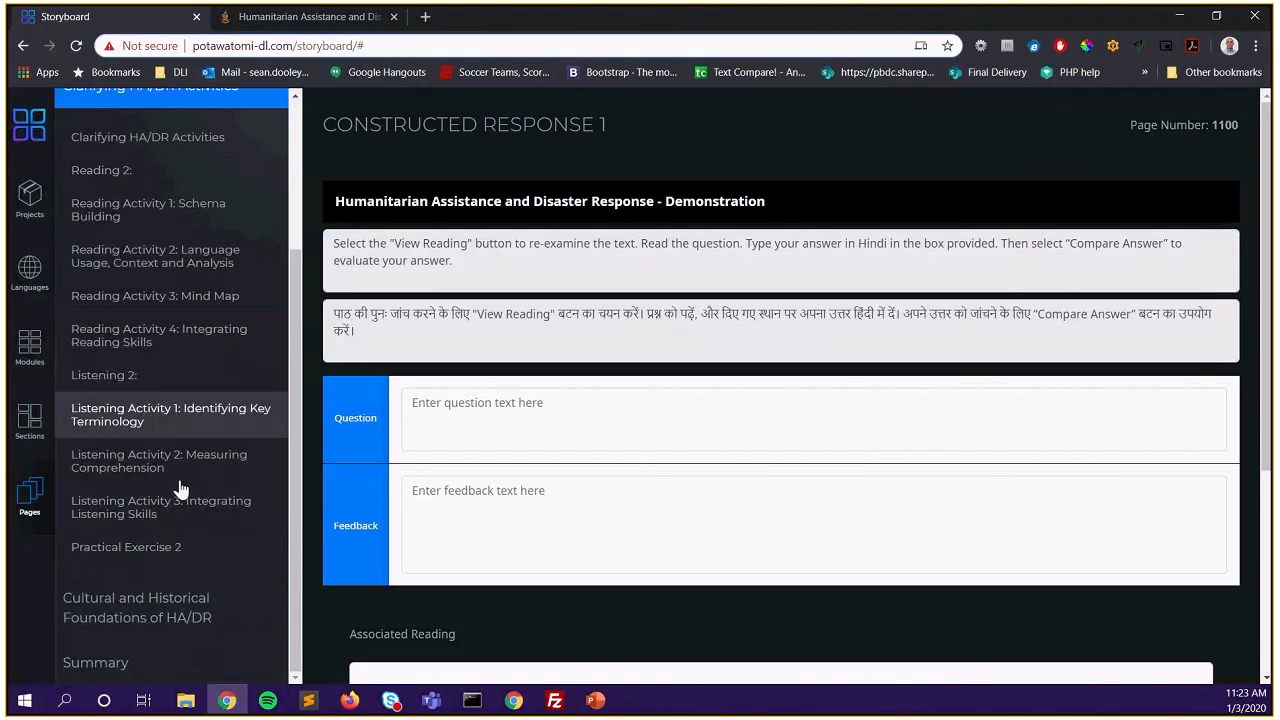
pyautogui.click(155, 653)
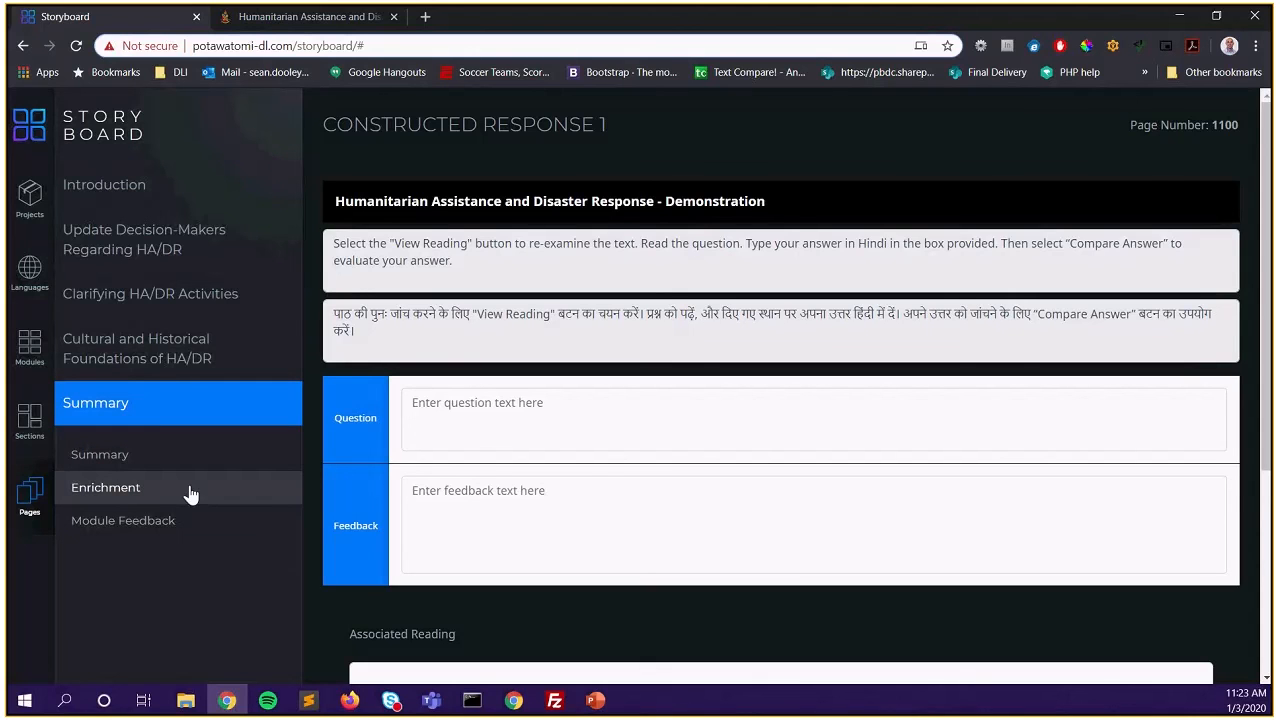
pyautogui.click(167, 472)
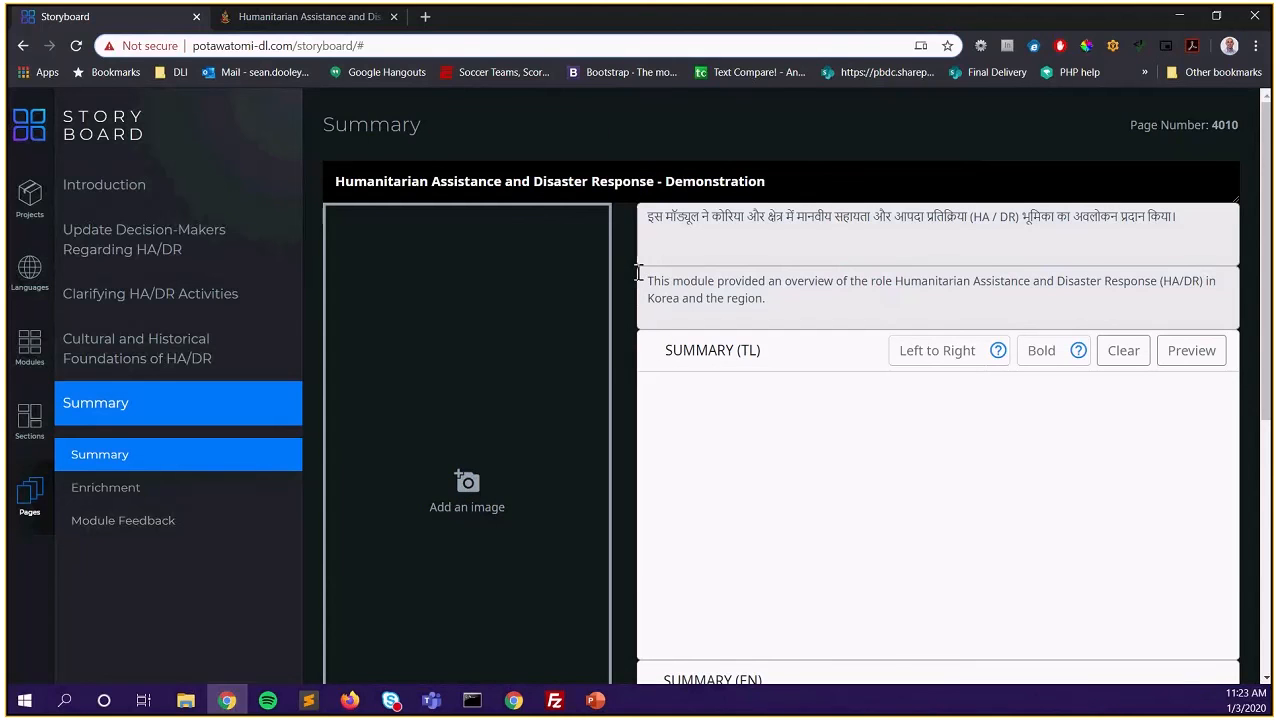
pyautogui.scroll(-2, 638, 275)
pyautogui.scroll(2, 639, 283)
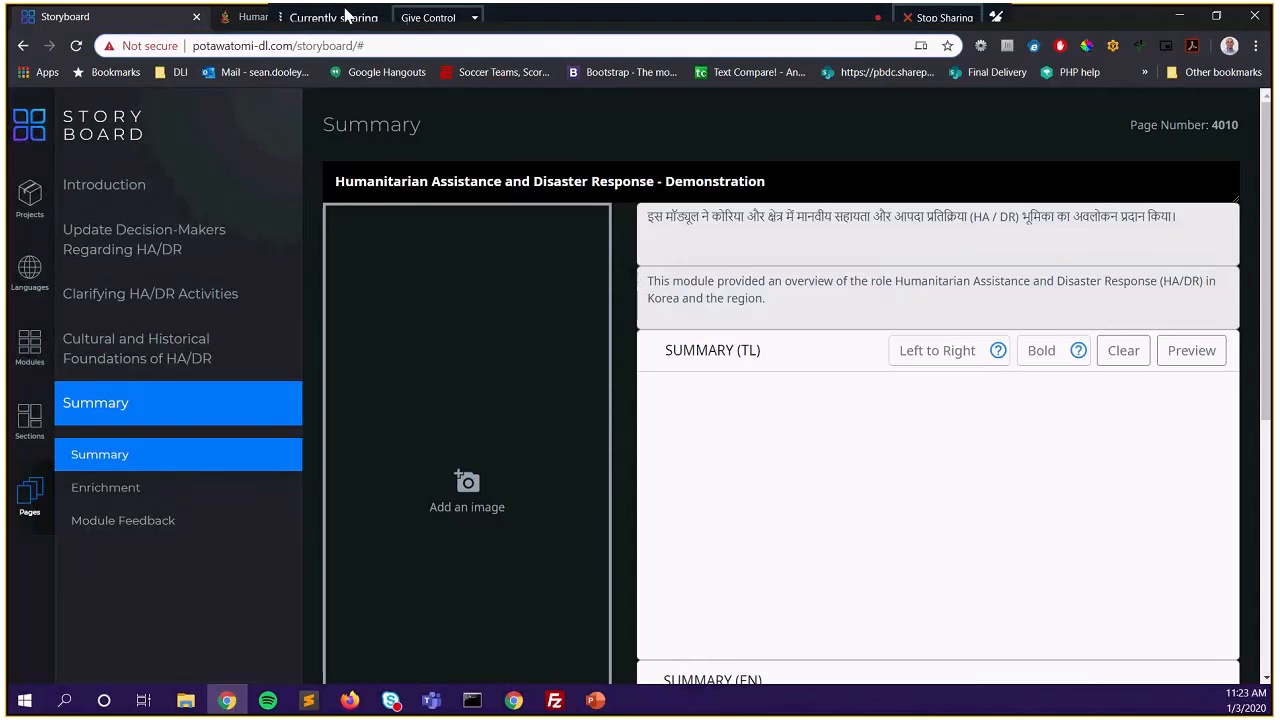
pyautogui.click(255, 22)
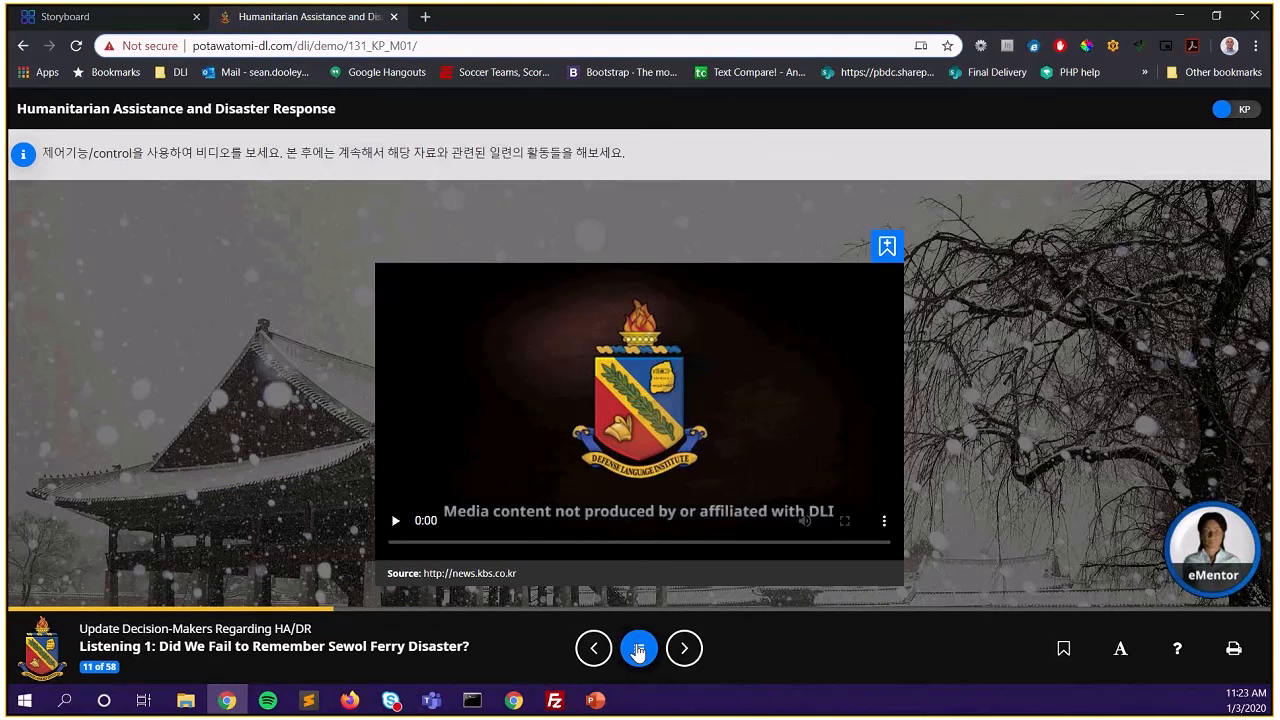
pyautogui.click(638, 649)
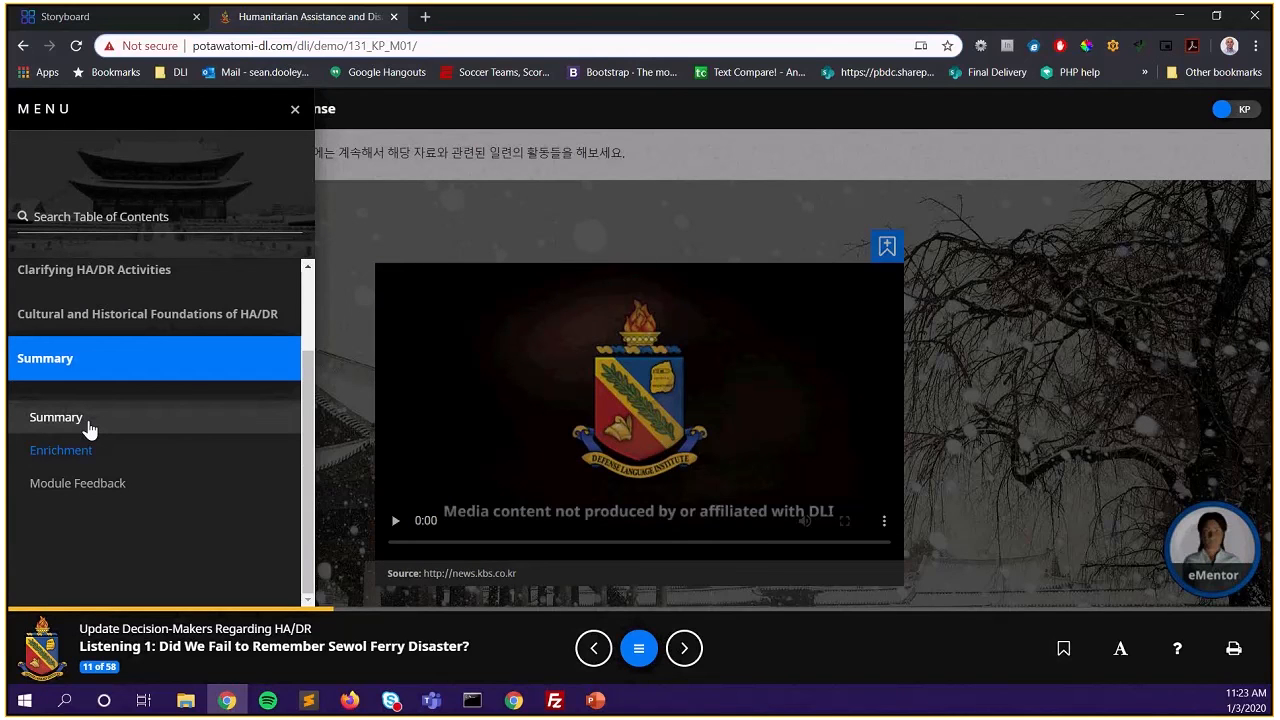
pyautogui.click(88, 426)
pyautogui.click(494, 466)
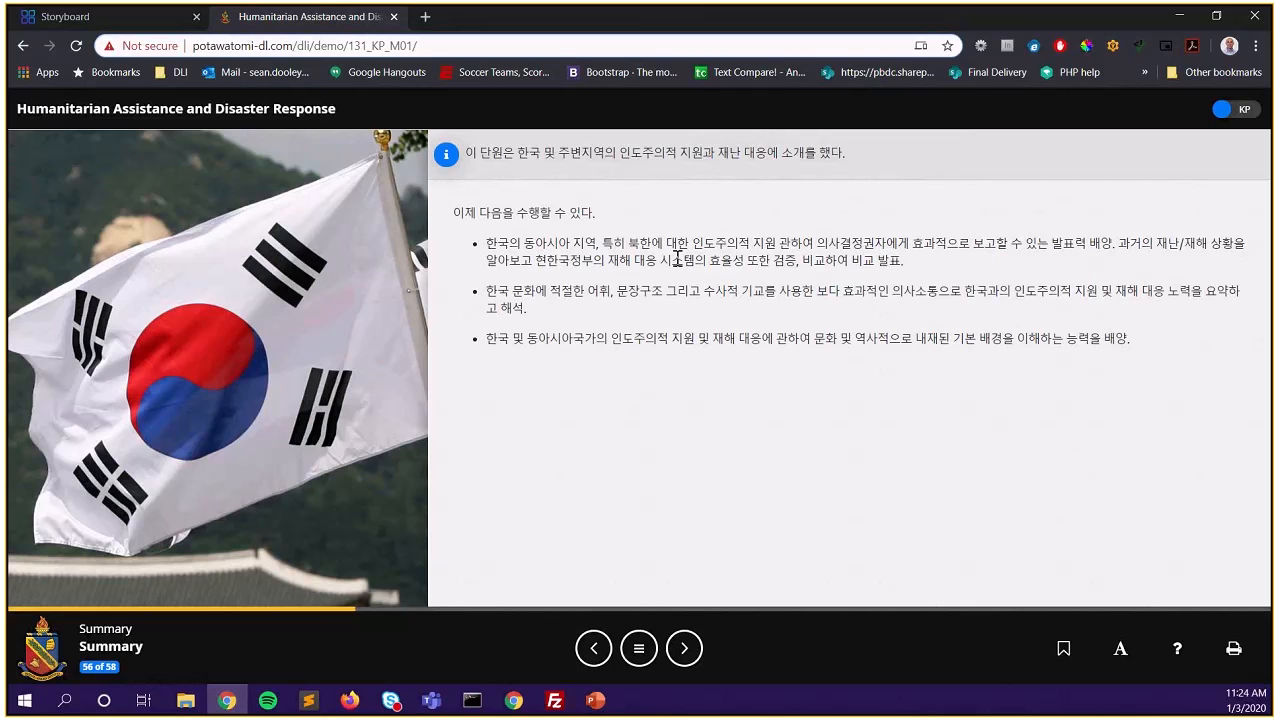
pyautogui.click(1230, 112)
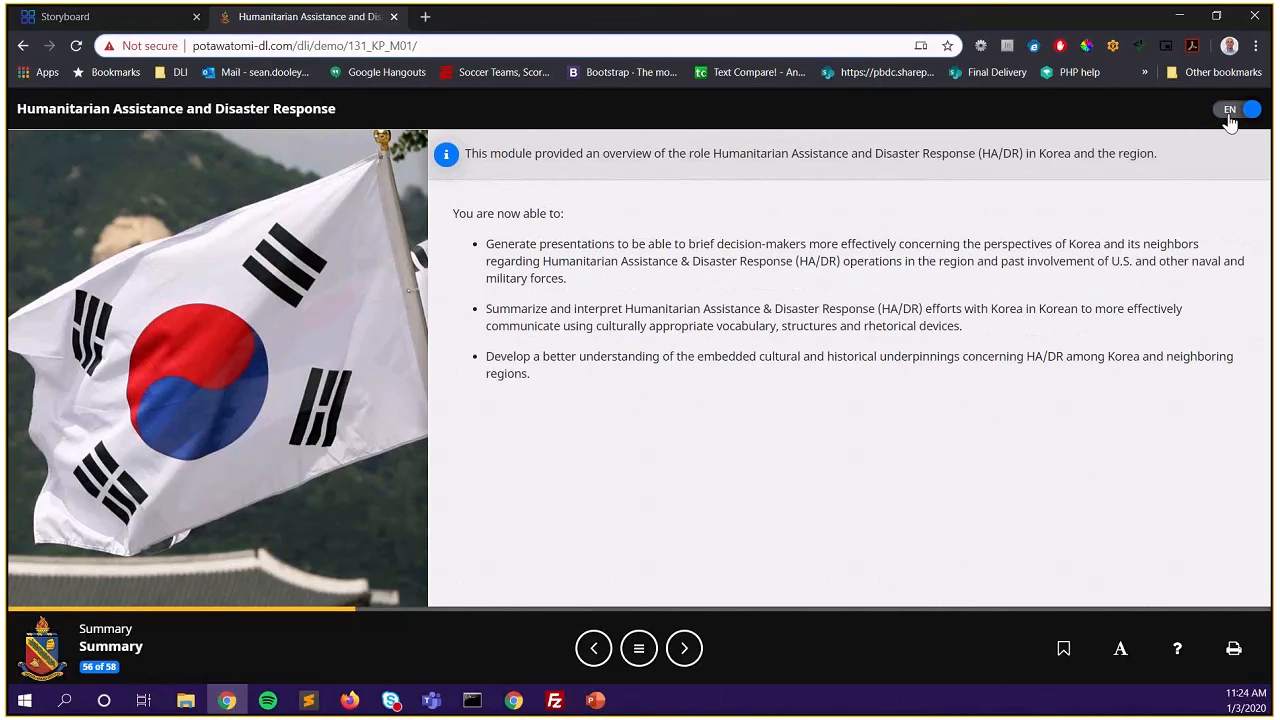
pyautogui.click(1230, 112)
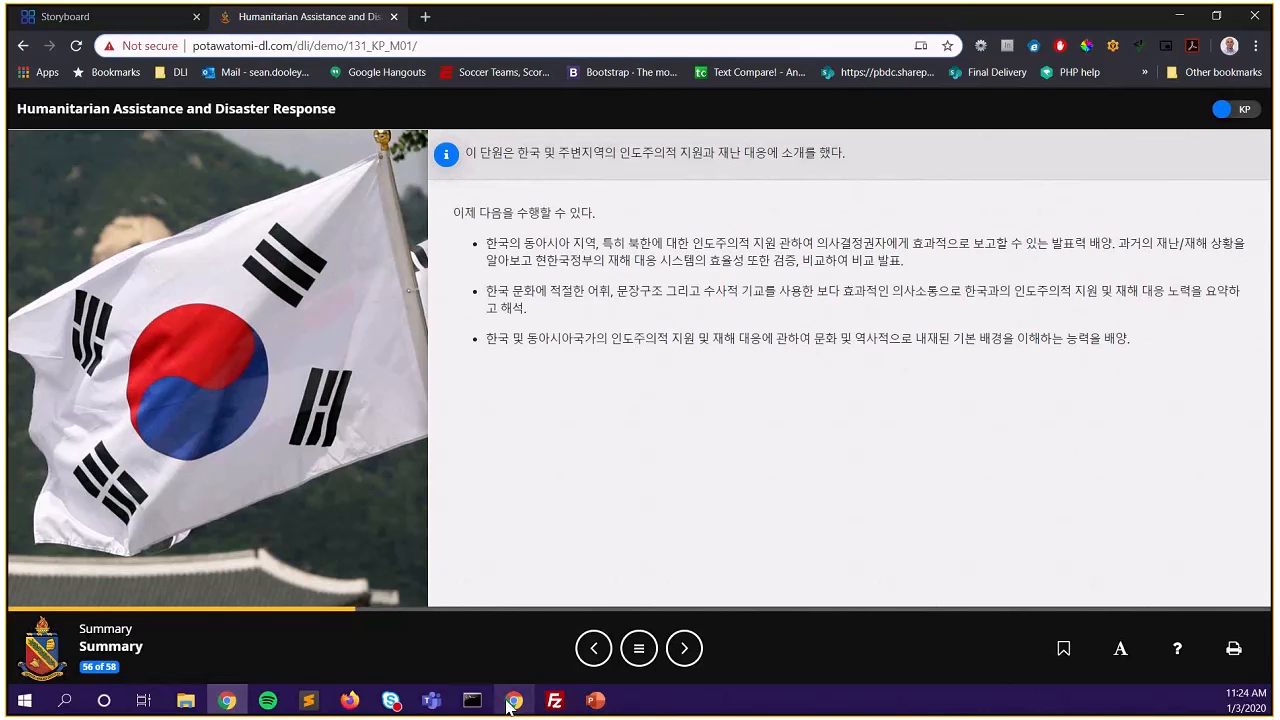
pyautogui.click(65, 16)
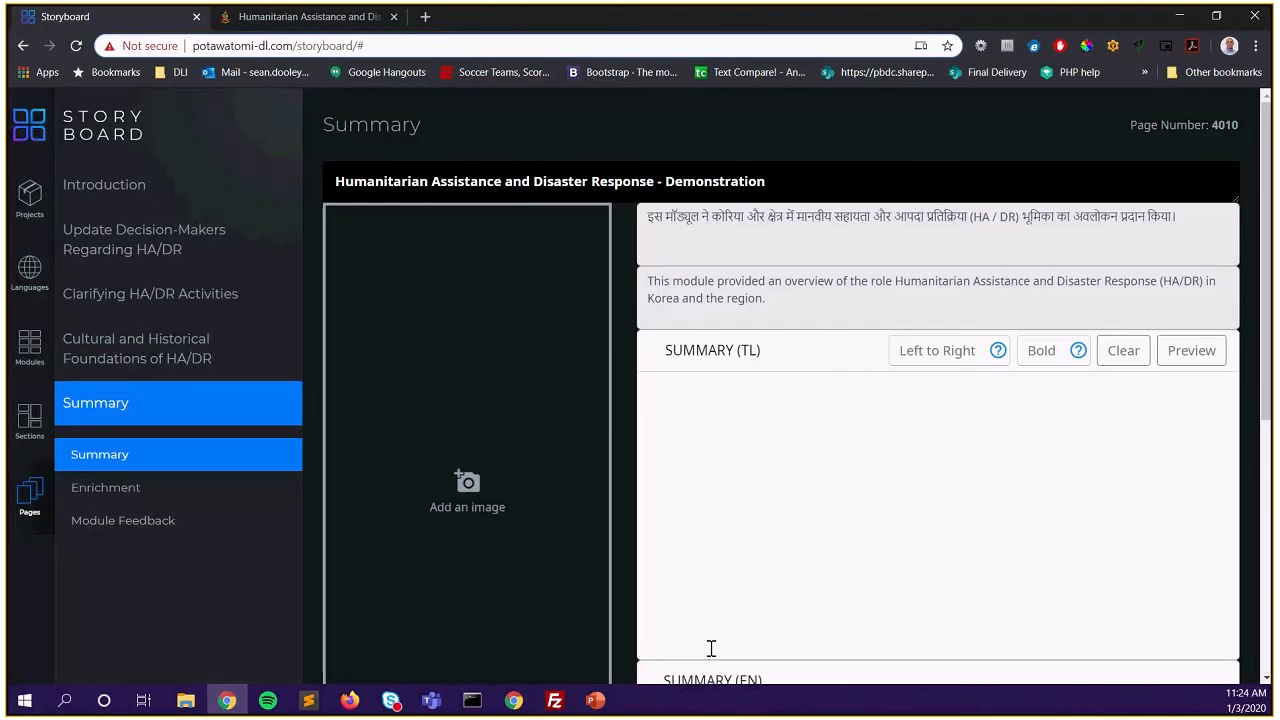
# Load the Korean flag image summary.jpg onto the Summary page
pyautogui.scroll(-2, 485, 450)
pyautogui.click(556, 413)
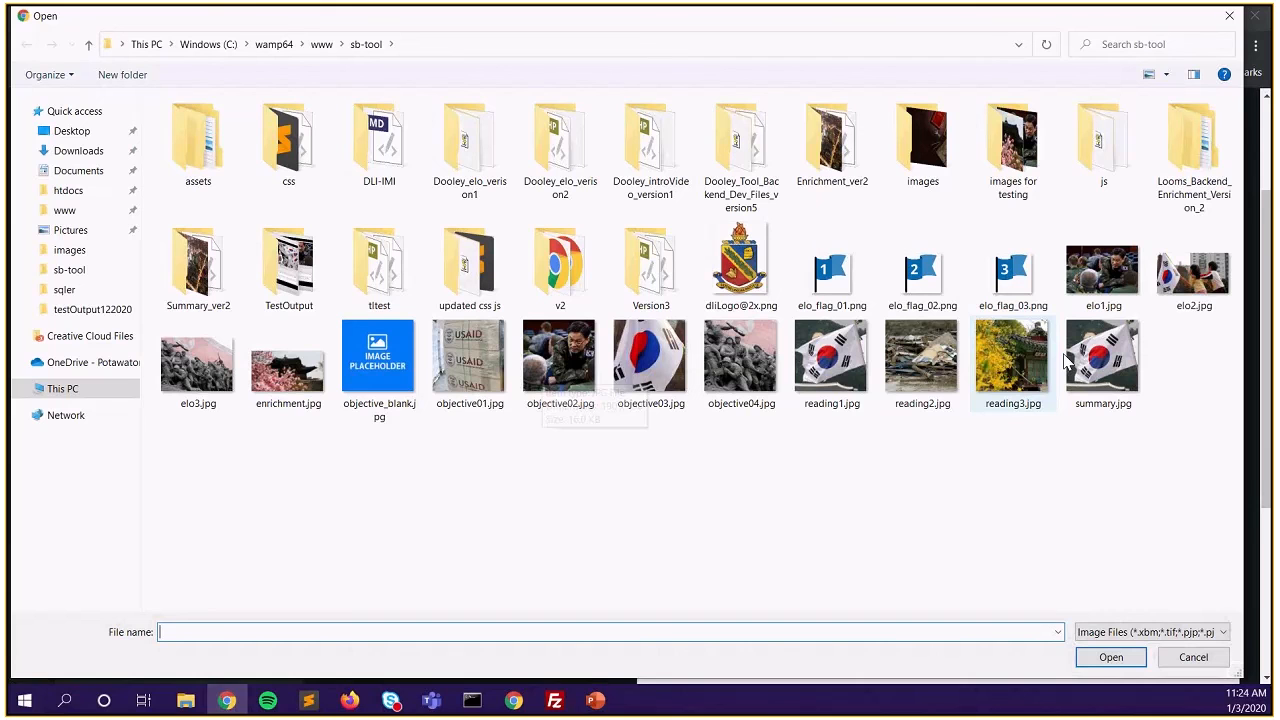
pyautogui.click(288, 368)
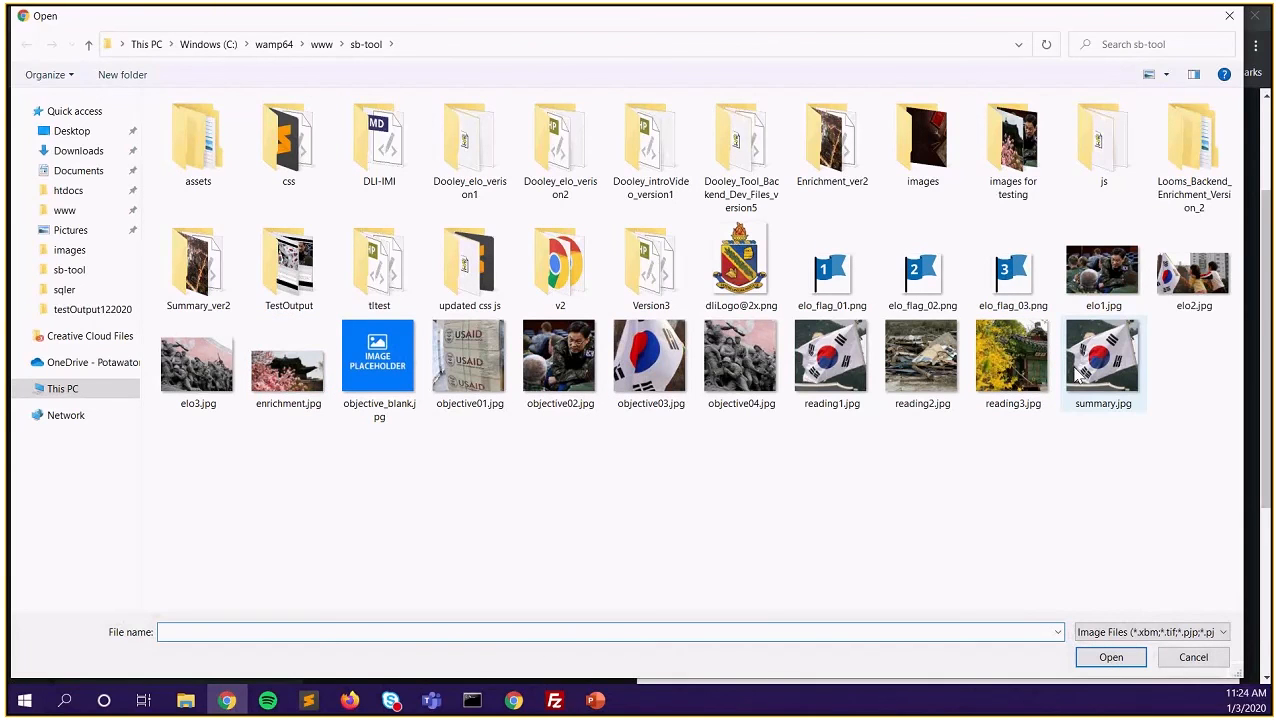
pyautogui.click(1100, 360)
pyautogui.click(1108, 657)
# Submit image details: title 'Summary Image', source Demo, author's name, date 1/3/2020, description 'The Korean Flag'
pyautogui.click(404, 390)
pyautogui.write('Summary Image')
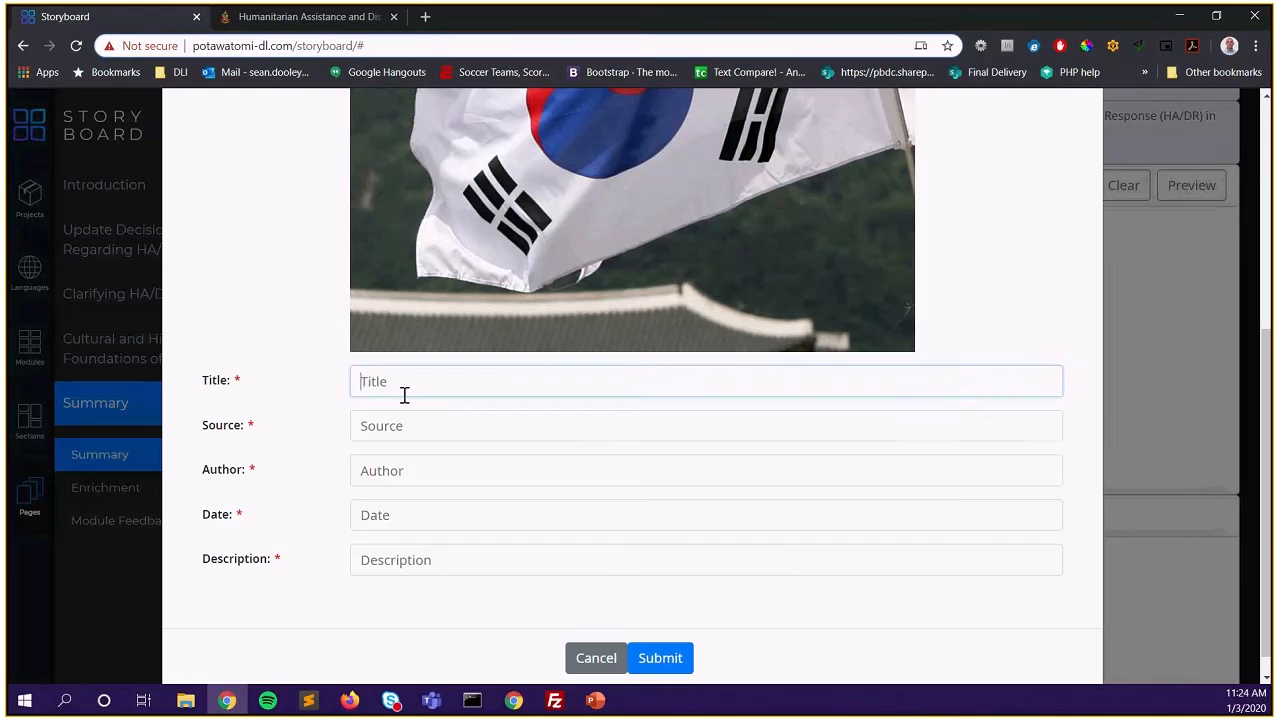
pyautogui.press('Tab')
pyautogui.write('Demo')
pyautogui.press('Tab')
pyautogui.press('Tab')
pyautogui.write('1/3/2020')
pyautogui.press('Tab')
pyautogui.write('The Korean Flag')
pyautogui.click(660, 660)
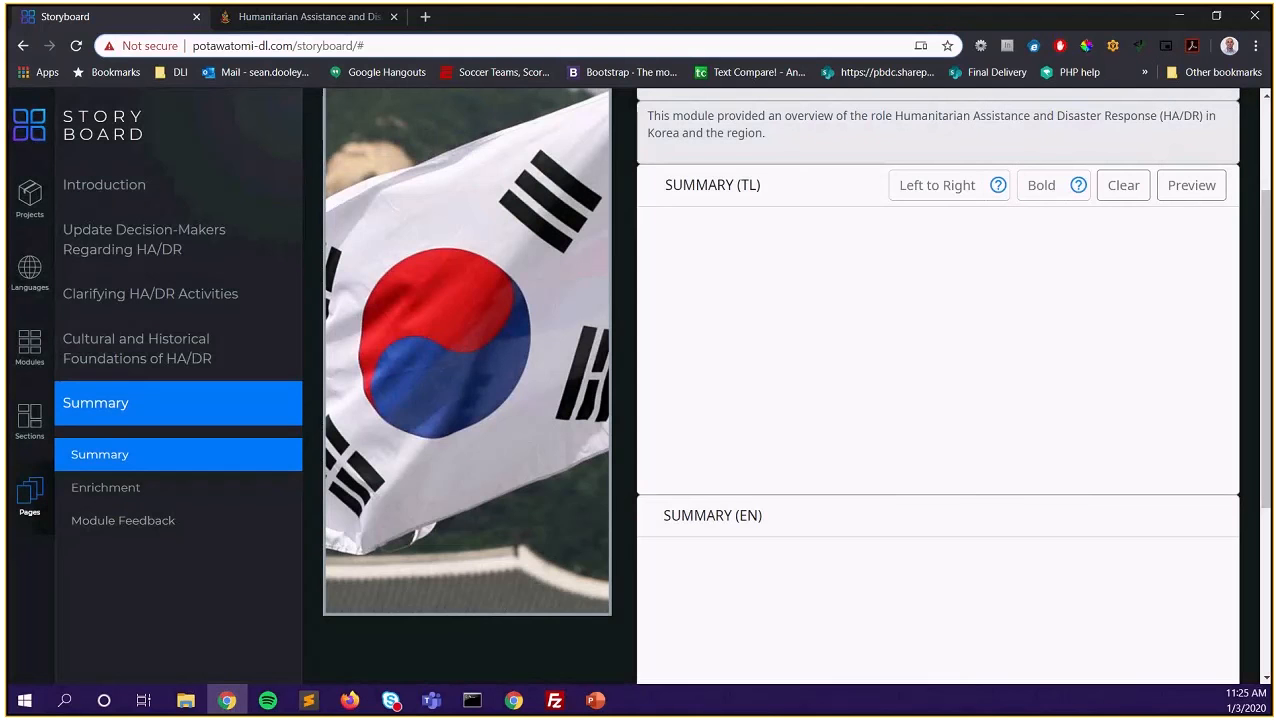
# Paste the Korean summary into SUMMARY (TL) and the English summary into SUMMARY (EN)
pyautogui.hotkey('alt', 'Tab')
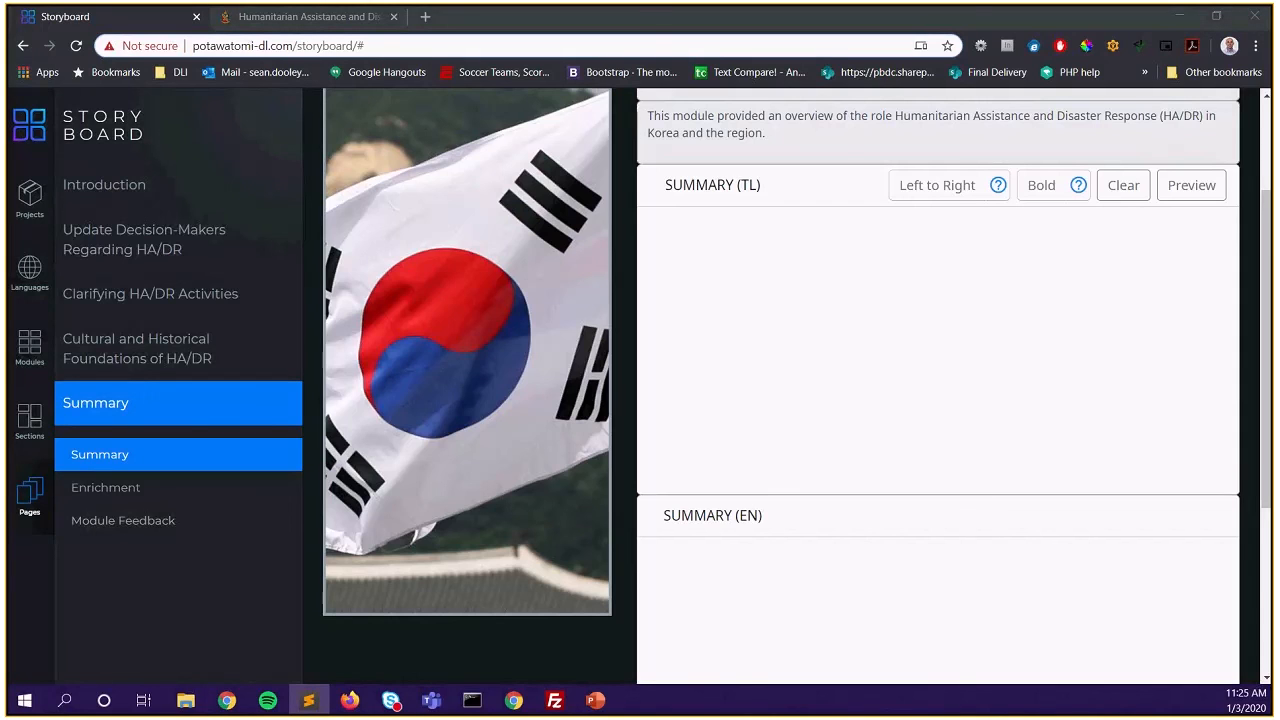
pyautogui.click(730, 246)
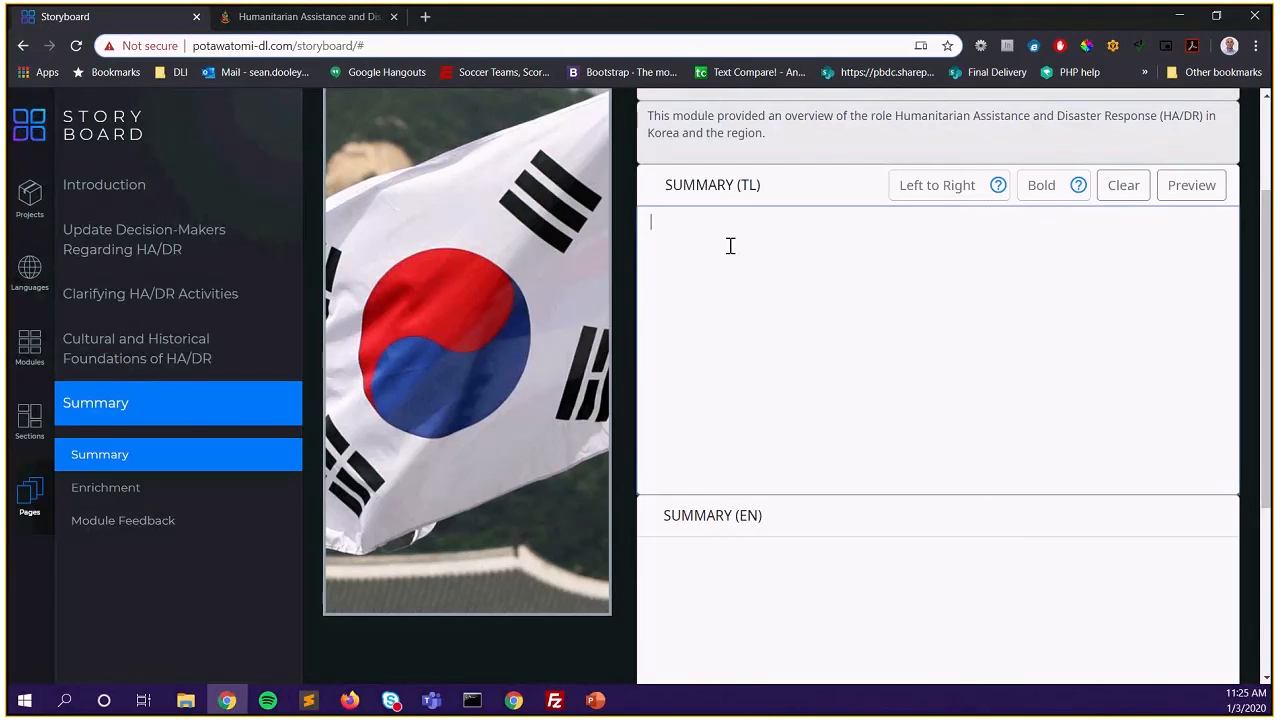
pyautogui.write('이제 다음을 수행할 수 있다.  한국의 동아시아 지역, 특히 북한에 대한 인도주의적 지원 관하여 의사결정권자에게 효과적으로 보고할 수 있는 발표력 배양. 과거의 재난/재해 상황을 알아보고 현한국정부의 재해 대응 시스템의 효율성 또한 검증, 비교하여 비교 발표.  한국 문화에 적절한 어휘, 문장구조 그리고 수사적 기교를 사용한 보다 효과적인 의사소통으로 한국과의 인도주의적 지원 및 재해 대응 노력을 요약하고 해석.  한국 및 동아시아국가의 인도주의적 지원 및 재해 대응에 관하여 문화 및 역사적으로 내재된 기본 배경을 이해하는 능력을 배양.')
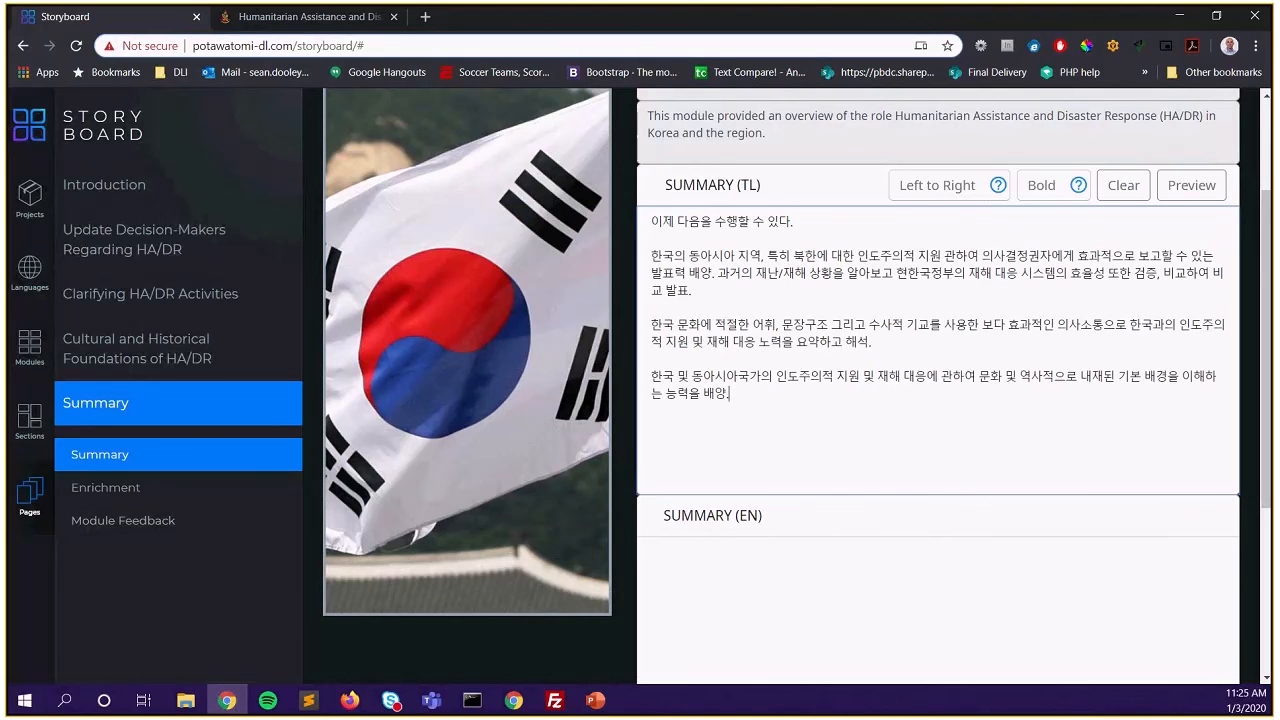
pyautogui.hotkey('alt', 'Tab')
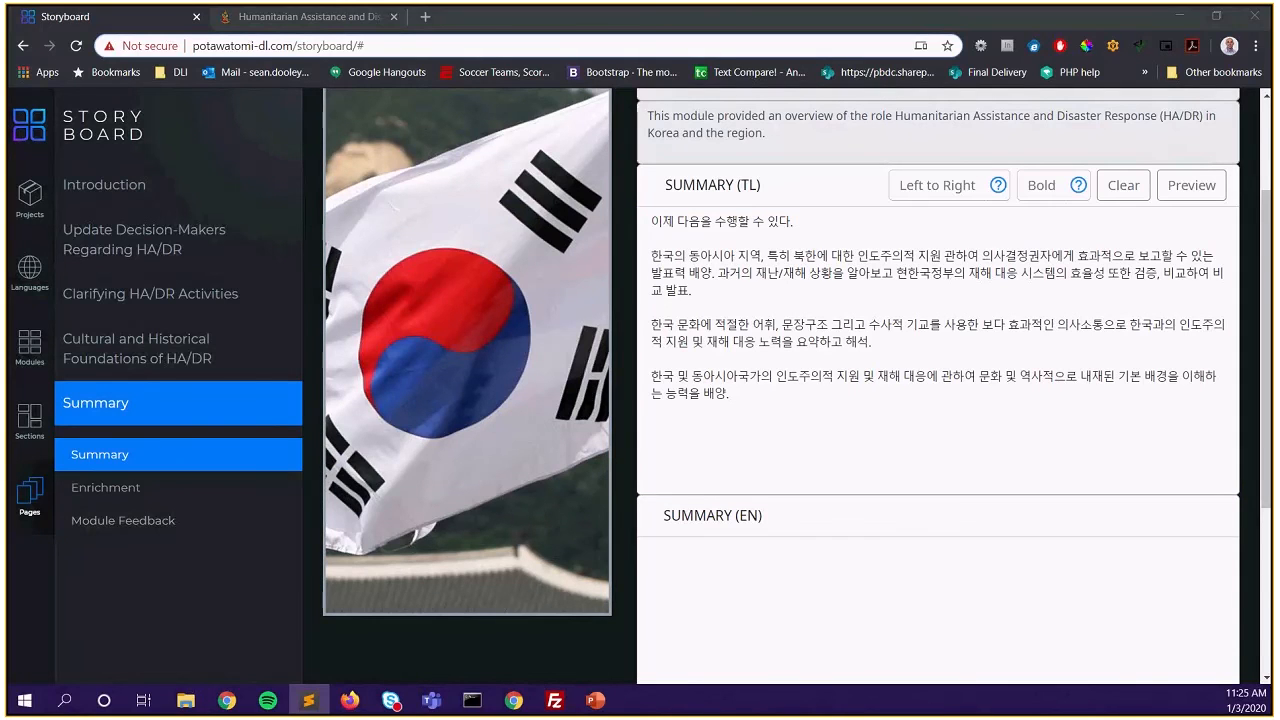
pyautogui.click(681, 575)
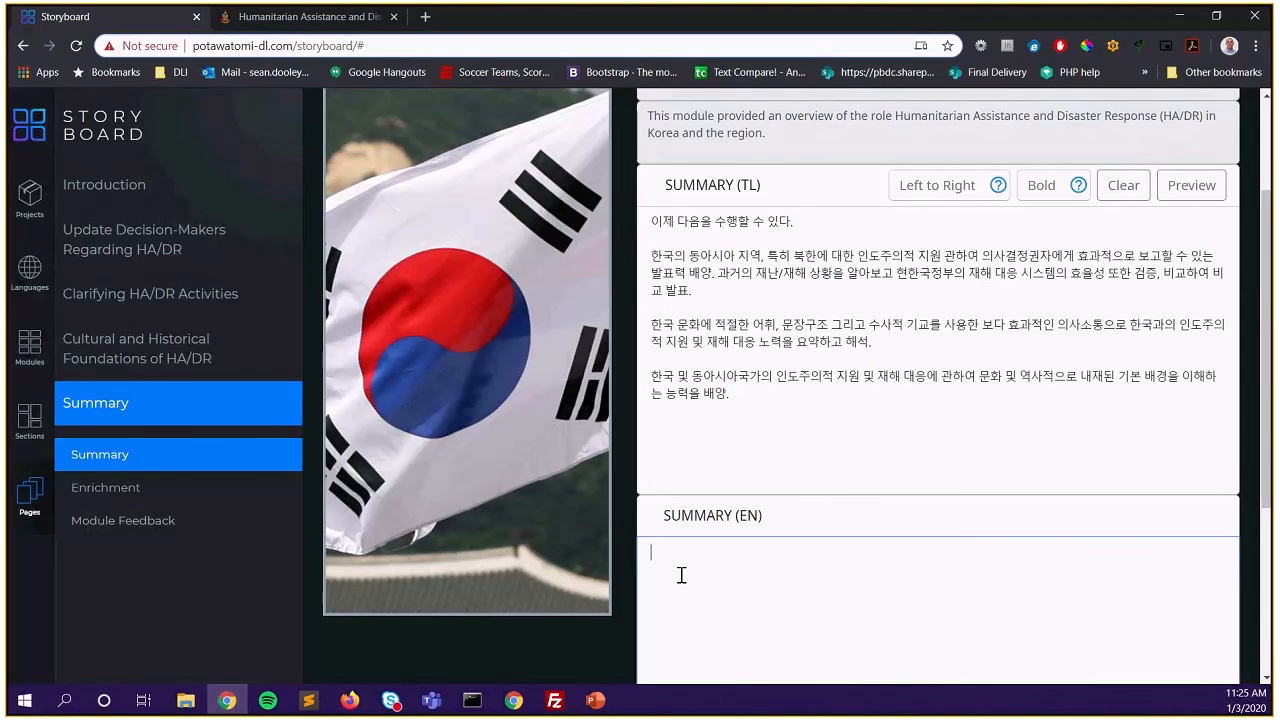
pyautogui.write('You are now able to:  Generate presentations to be able to brief decision-makers more effectively concerning the perspectives of Korea and its neighbors regarding Humanitarian Assistance & Disaster Response (HA/DR) operations in the region and past involvement of U.S. and other naval and military forces.  Summarize and interpret Humanitarian Assistance & Disaster Response (HA/DR) efforts with Korea in Korean to more effectively communicate using culturally appropriate vocabulary, structures and rhetorical devices.  Develop a better understanding of the embedded cultural and historical underpinnings concerning HA/DR among Korea and neighboring regions.')
# Review the filled Summary page, save it to the database and acknowledge the confirmation
pyautogui.scroll(-1, 606, 463)
pyautogui.scroll(1, 569, 410)
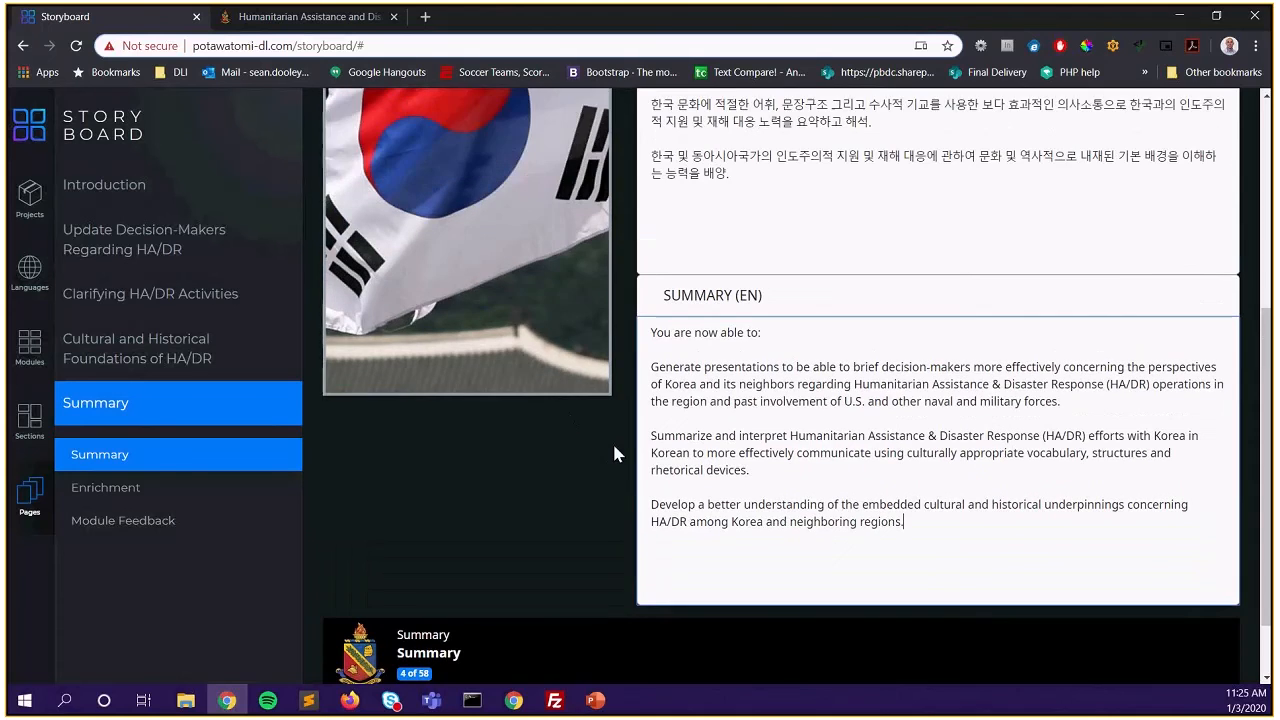
pyautogui.scroll(2, 614, 450)
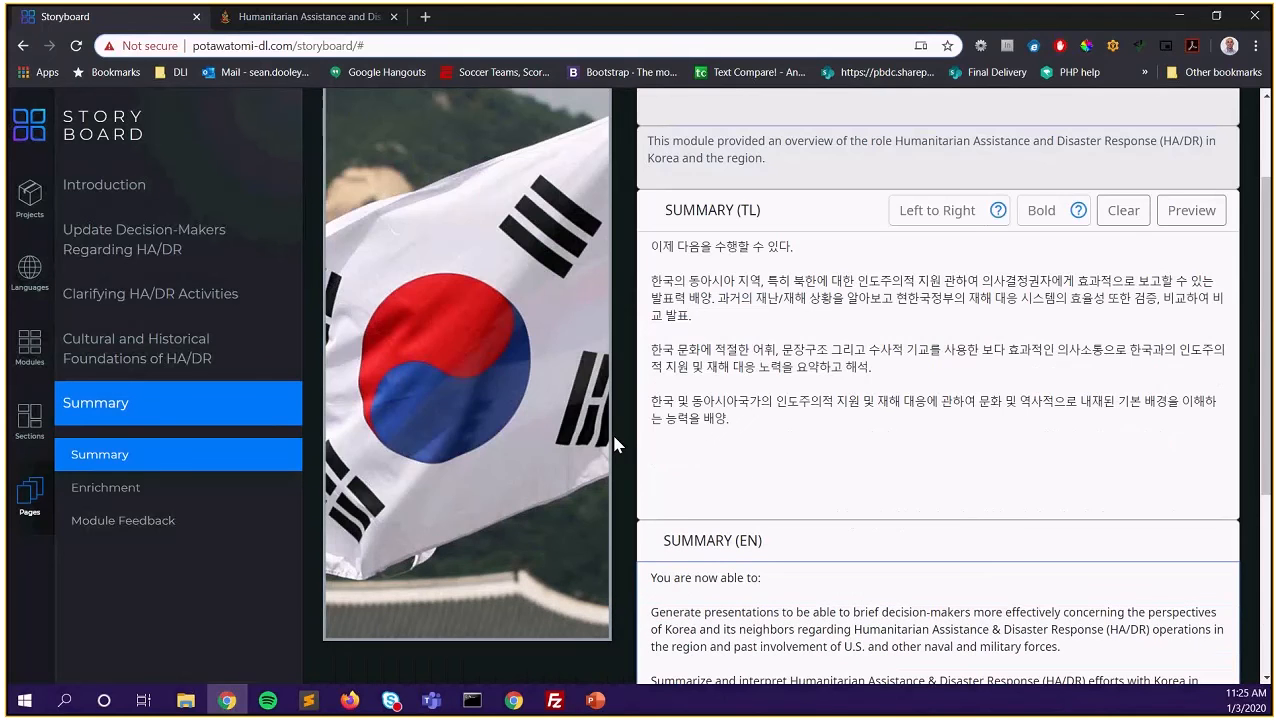
pyautogui.scroll(1, 614, 440)
pyautogui.scroll(-1, 700, 446)
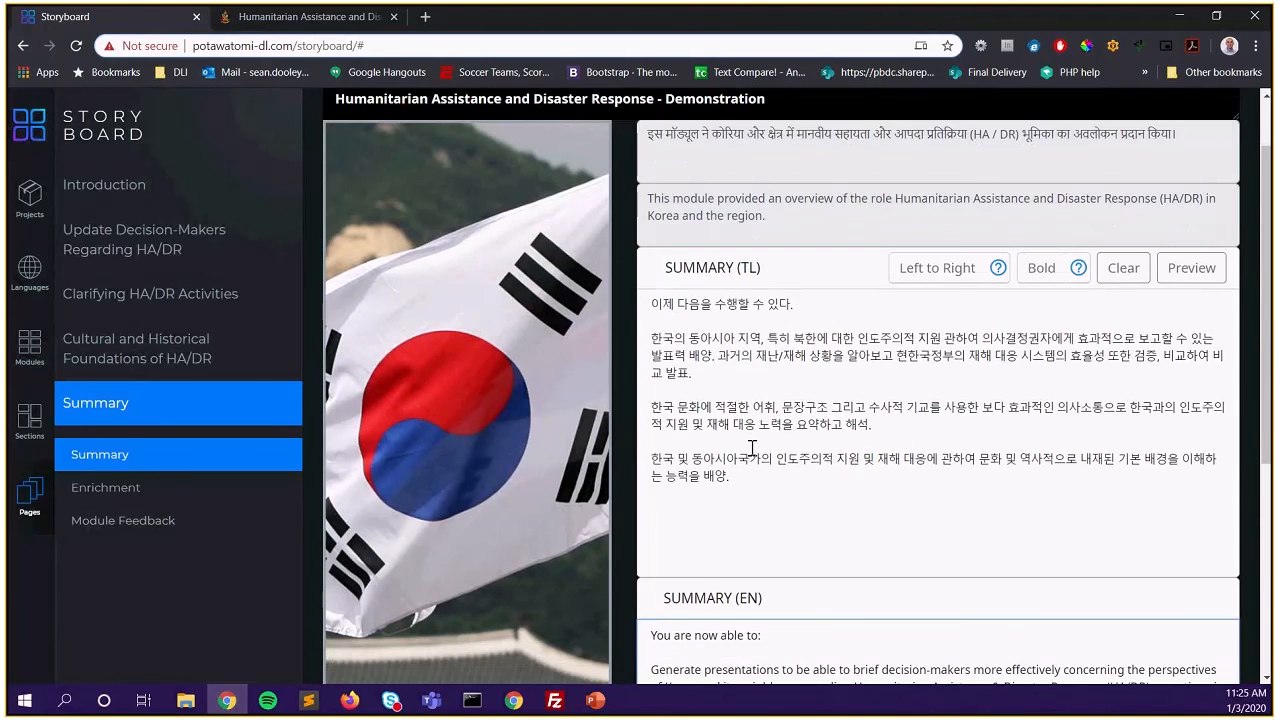
pyautogui.scroll(-1, 630, 296)
pyautogui.scroll(-3, 786, 305)
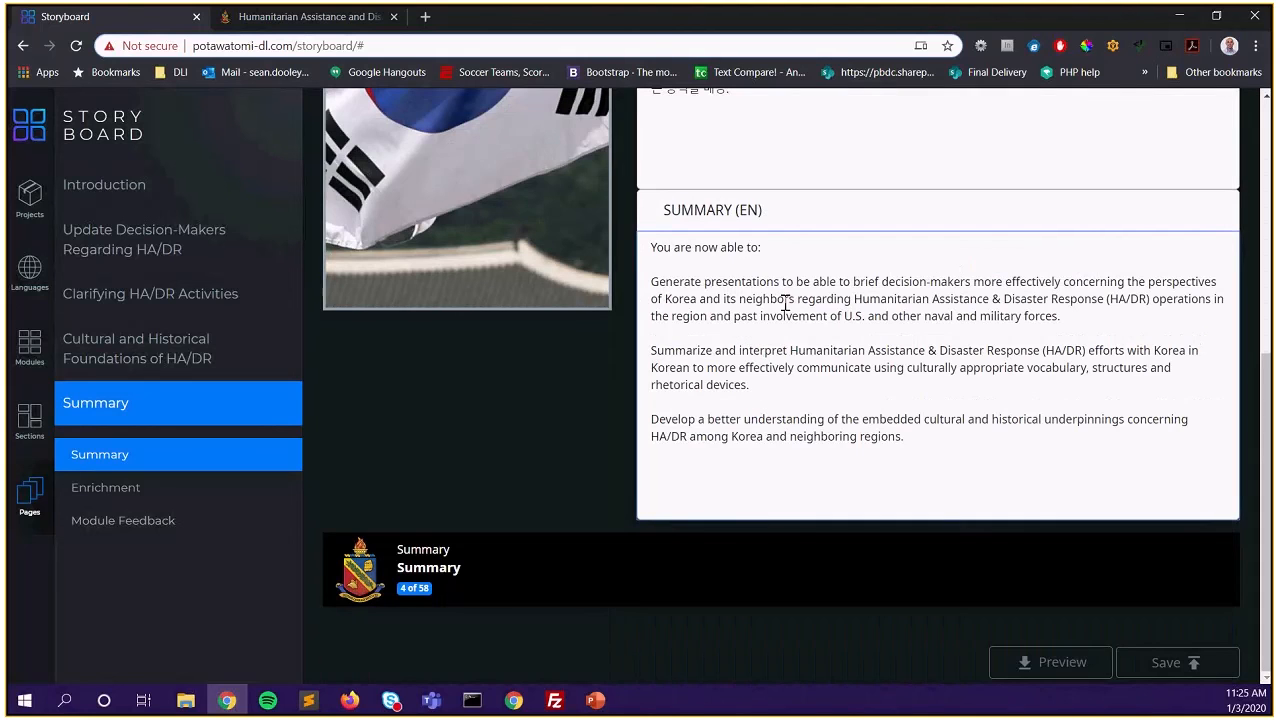
pyautogui.scroll(2, 585, 470)
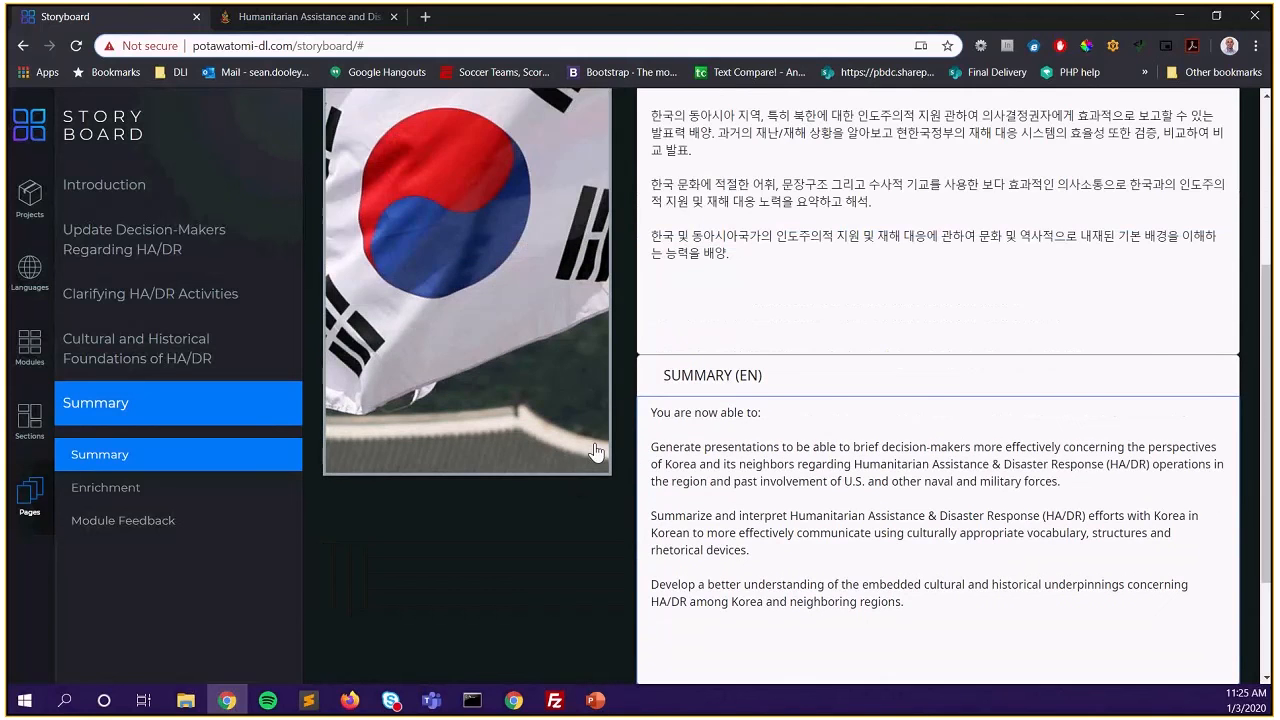
pyautogui.scroll(3, 595, 452)
pyautogui.scroll(1, 630, 370)
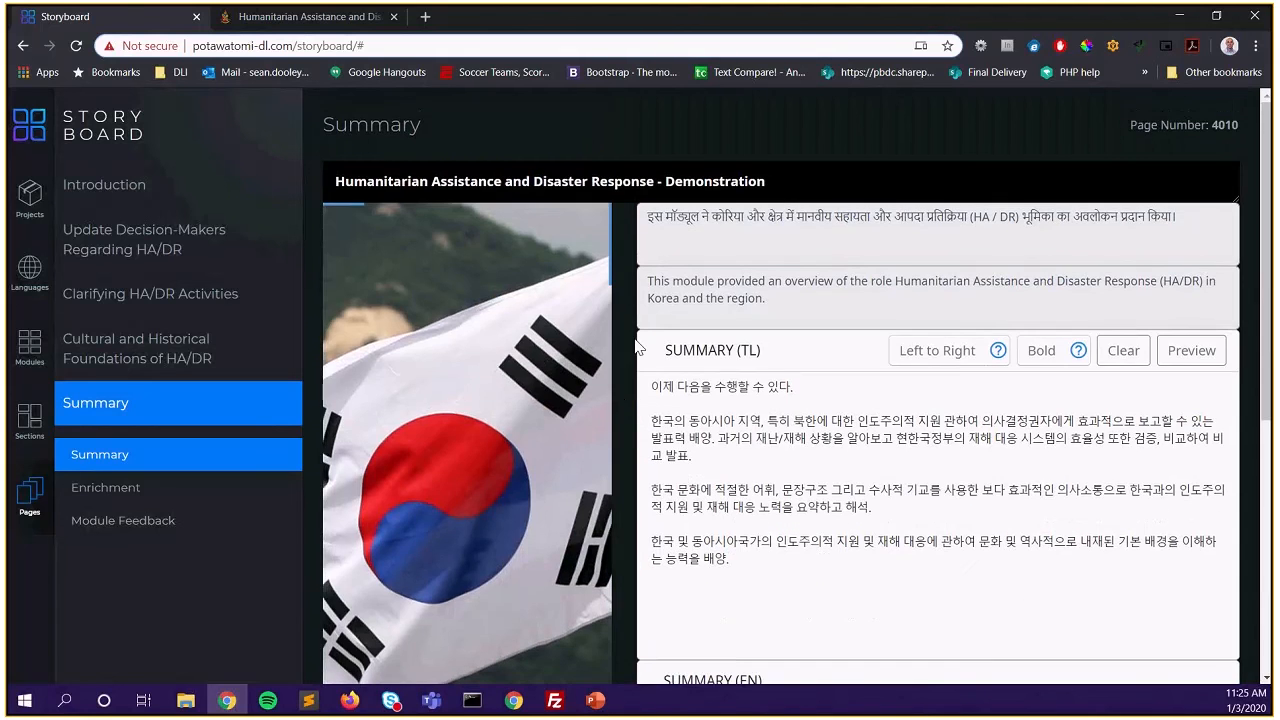
pyautogui.scroll(-5, 638, 346)
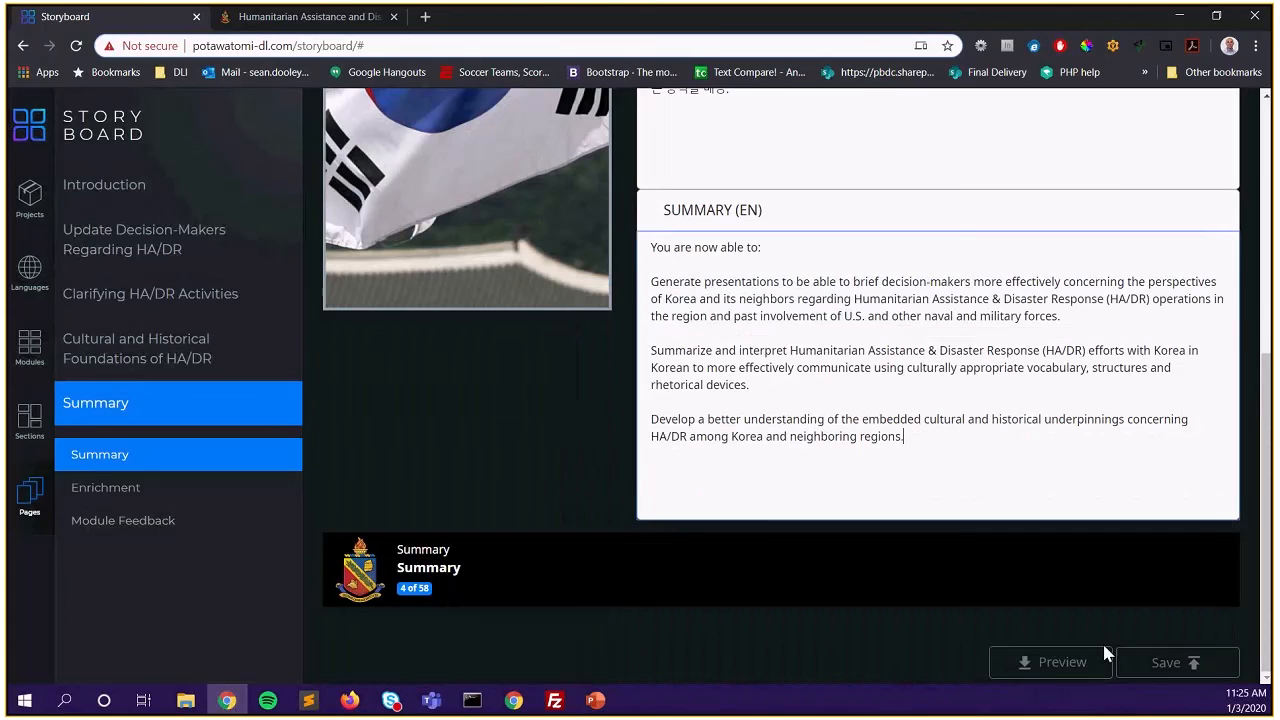
pyautogui.click(1167, 665)
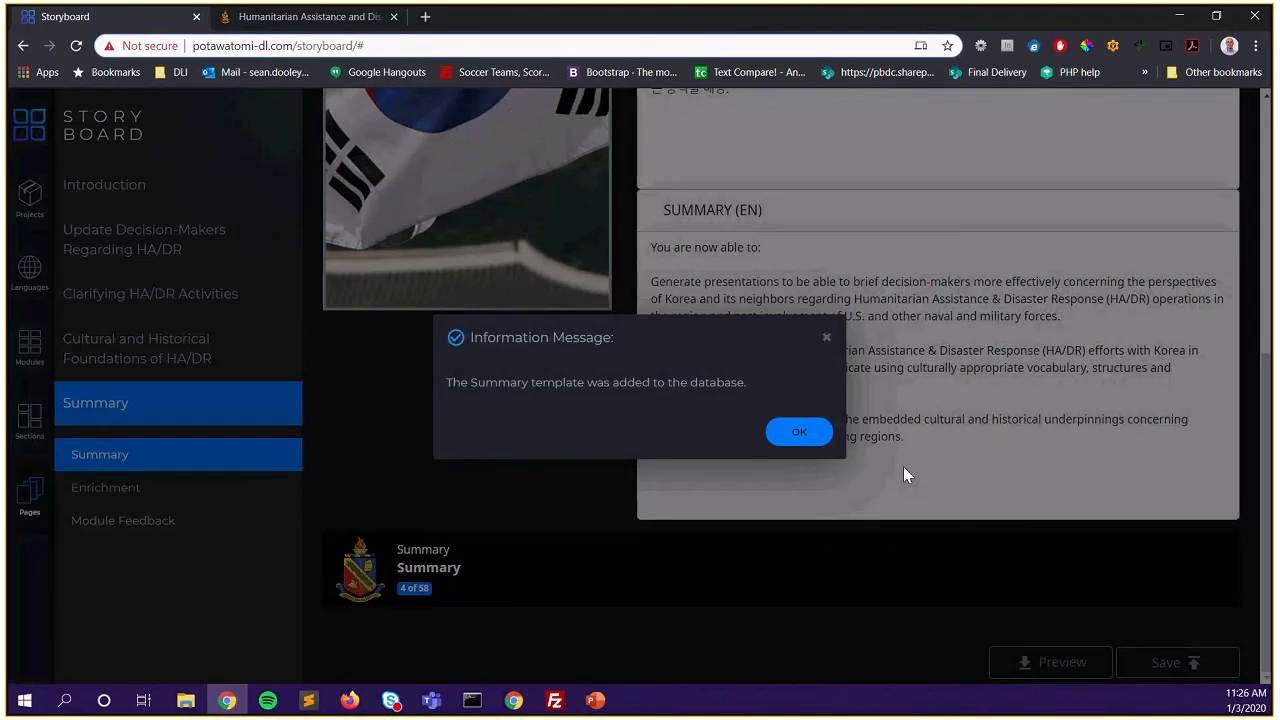
pyautogui.click(810, 440)
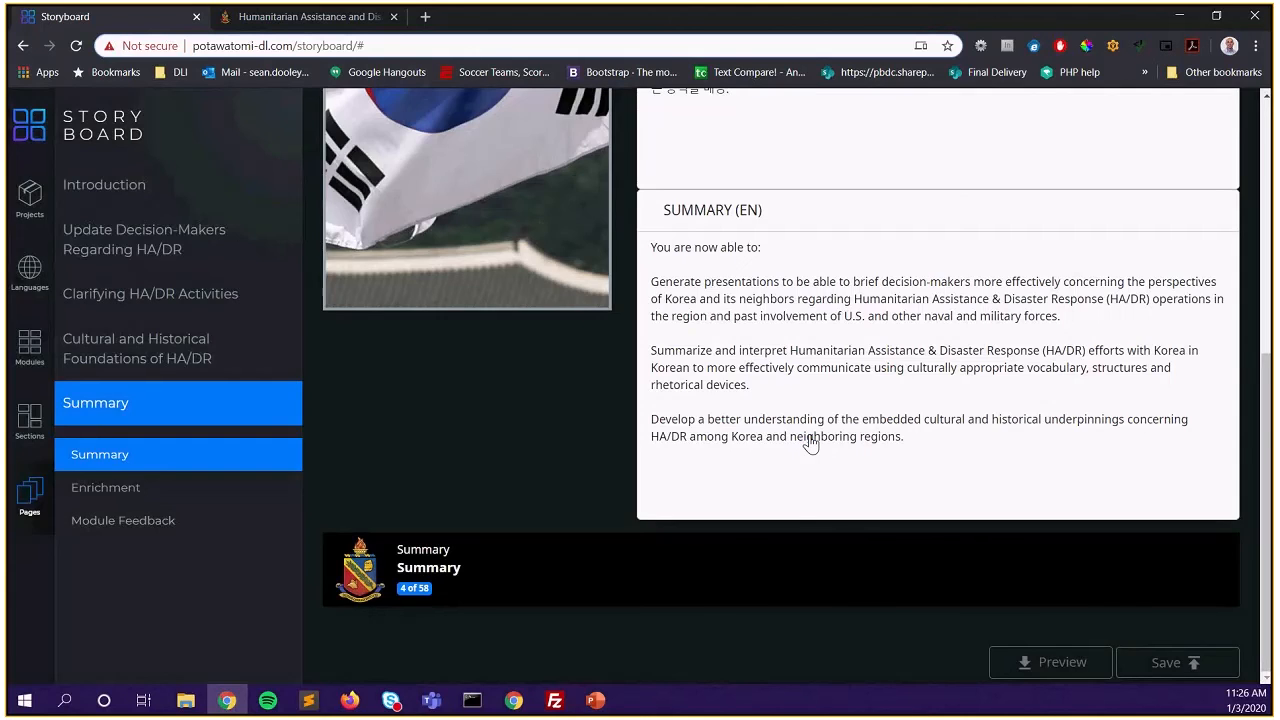
# On the Enrichment page, load the cherry-blossom image enrichment.jpg
pyautogui.click(133, 492)
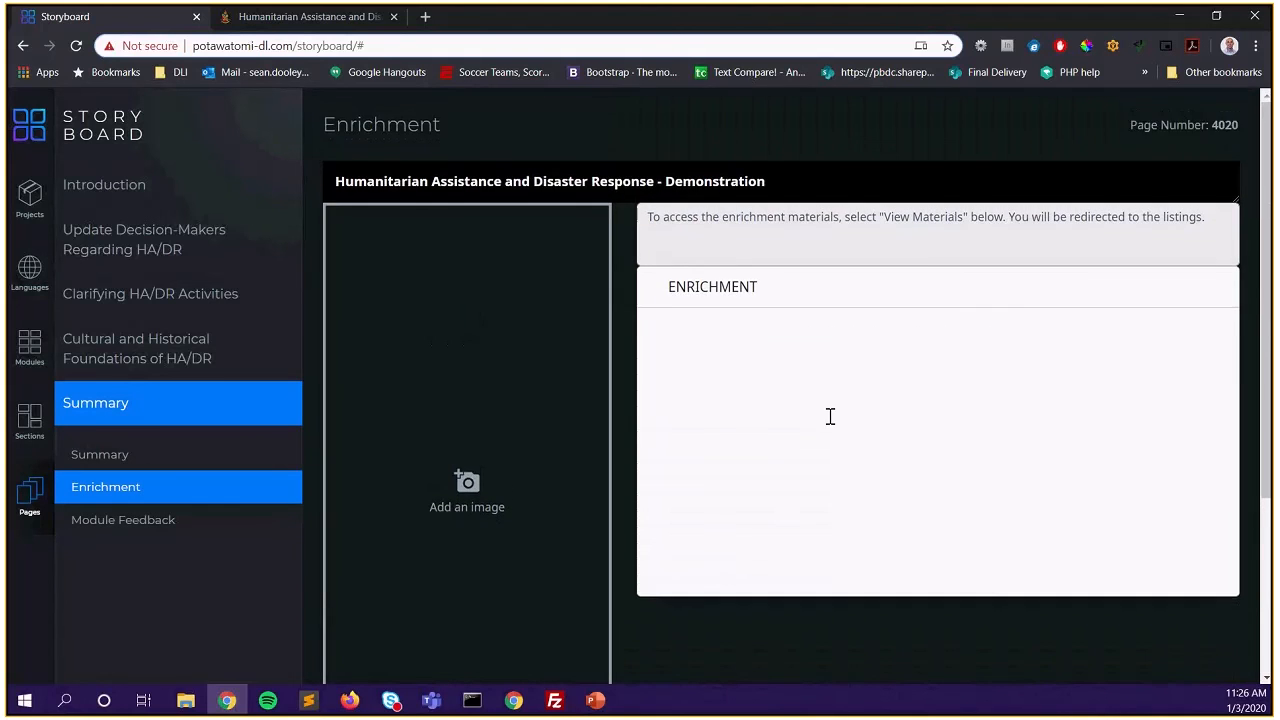
pyautogui.scroll(-2, 830, 416)
pyautogui.scroll(1, 830, 416)
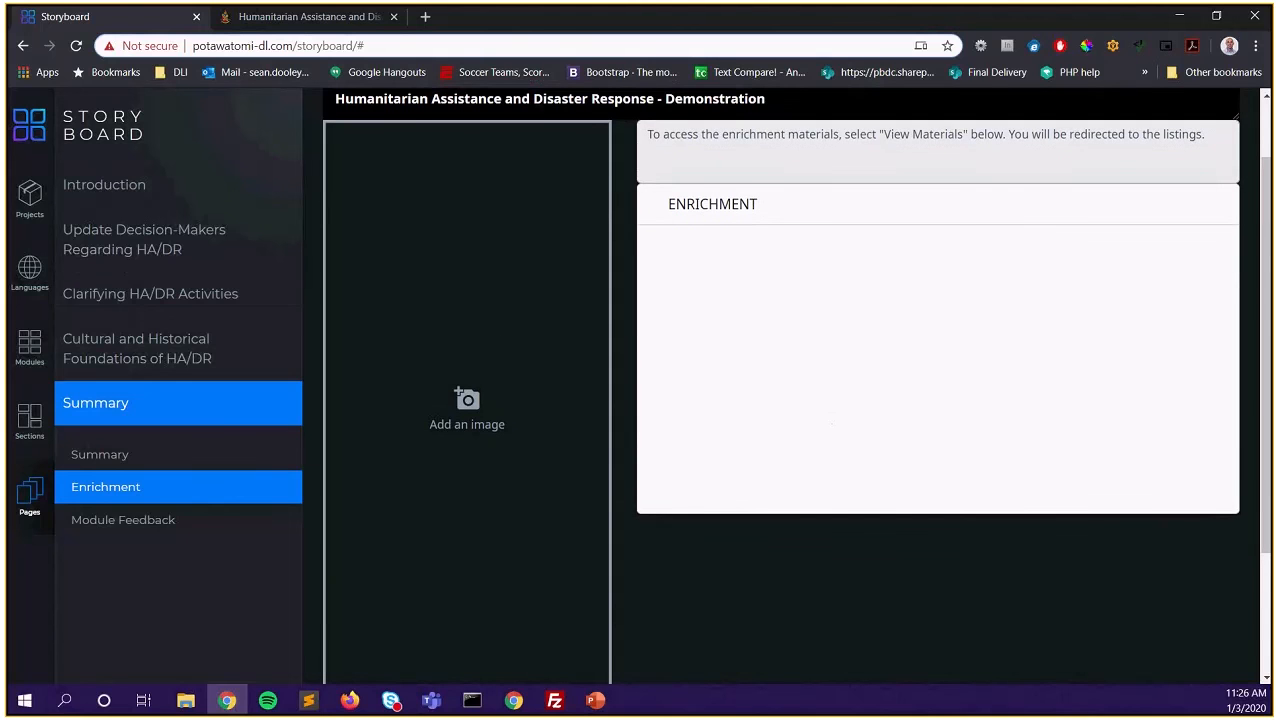
pyautogui.click(557, 380)
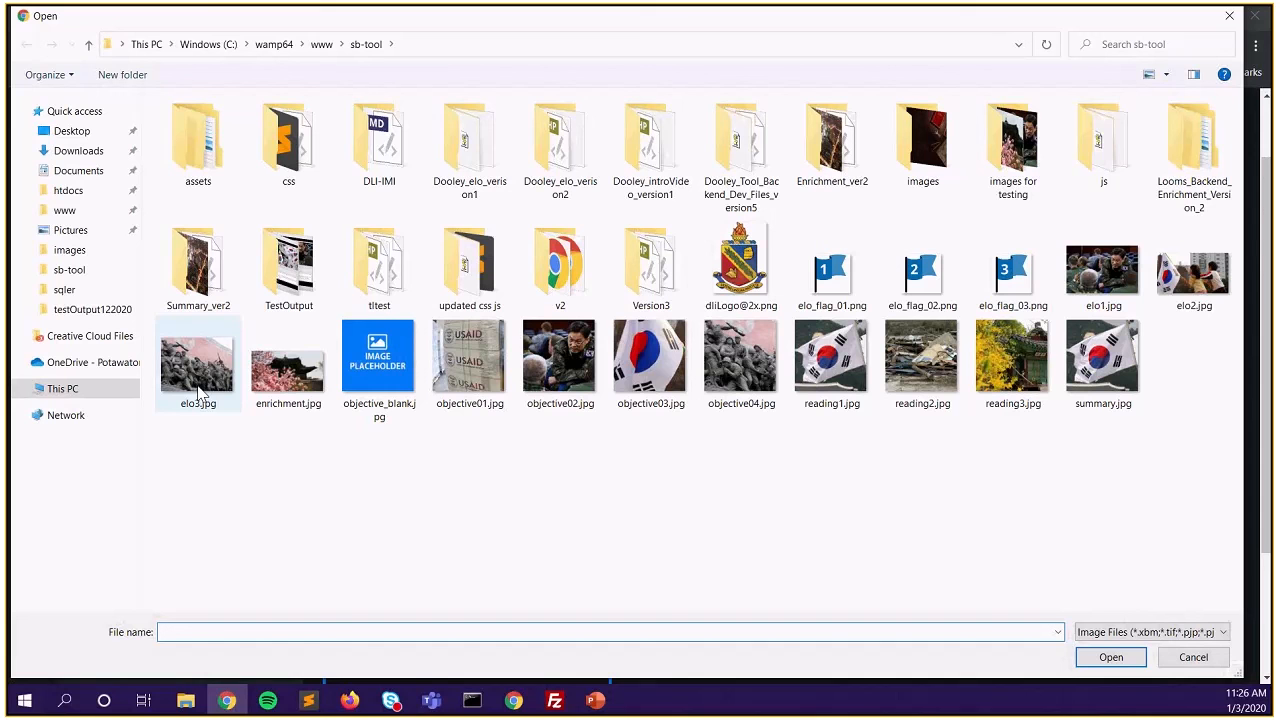
pyautogui.click(288, 378)
pyautogui.click(1110, 660)
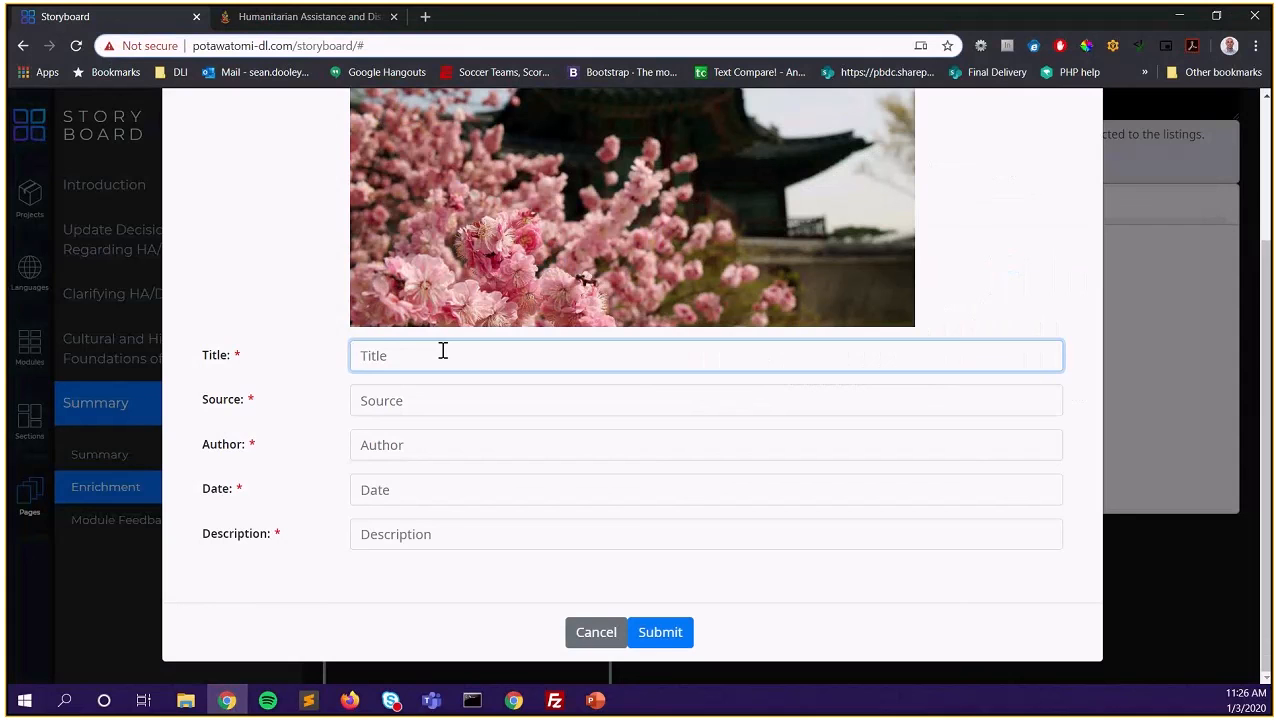
# Submit image details: title Enrichment, source Flickr, author's name, date 1/2/2019, description 'A scenic view'
pyautogui.write('Enrichment')
pyautogui.press('Tab')
pyautogui.write('Flickr')
pyautogui.press('Tab')
pyautogui.press('Tab')
pyautogui.write('1/2/')
pyautogui.write('2019')
pyautogui.press('Tab')
pyautogui.write('A scenic view')
pyautogui.click(660, 638)
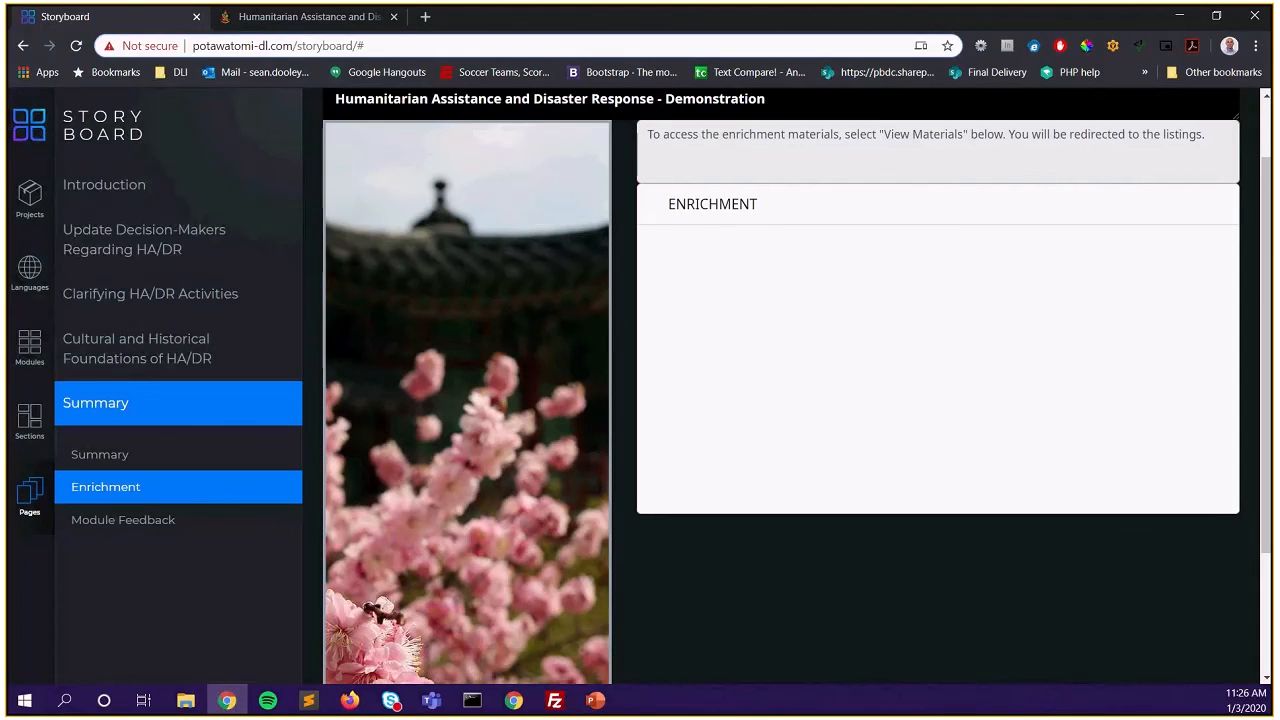
# Paste the two enrichment paragraphs into the ENRICHMENT box
pyautogui.hotkey('alt', 'Tab')
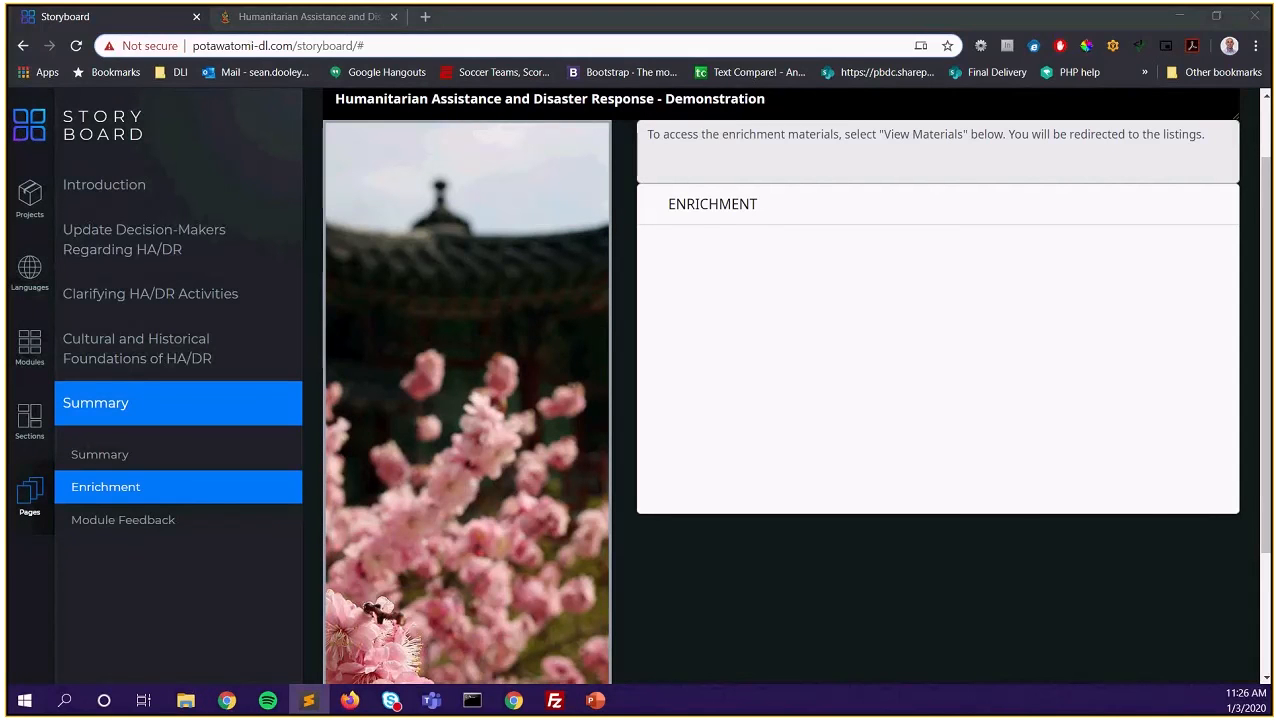
pyautogui.click(679, 314)
pyautogui.write('Enrichment materials are intended to promote linguistic skill development and furthering cultural understanding on an individual basis, and are provided as a supplement to the courseware.  The enrichment materials encompass a variety of independent sources including linguistic tools, such as dictionaries, conversational skill and vocabulary building applications, cultural information, official U.S. and foreign government websites, media outlet sites for popular broadcast and print mediums, and other informative resources that relate to the courseware topics and language acquisition.')
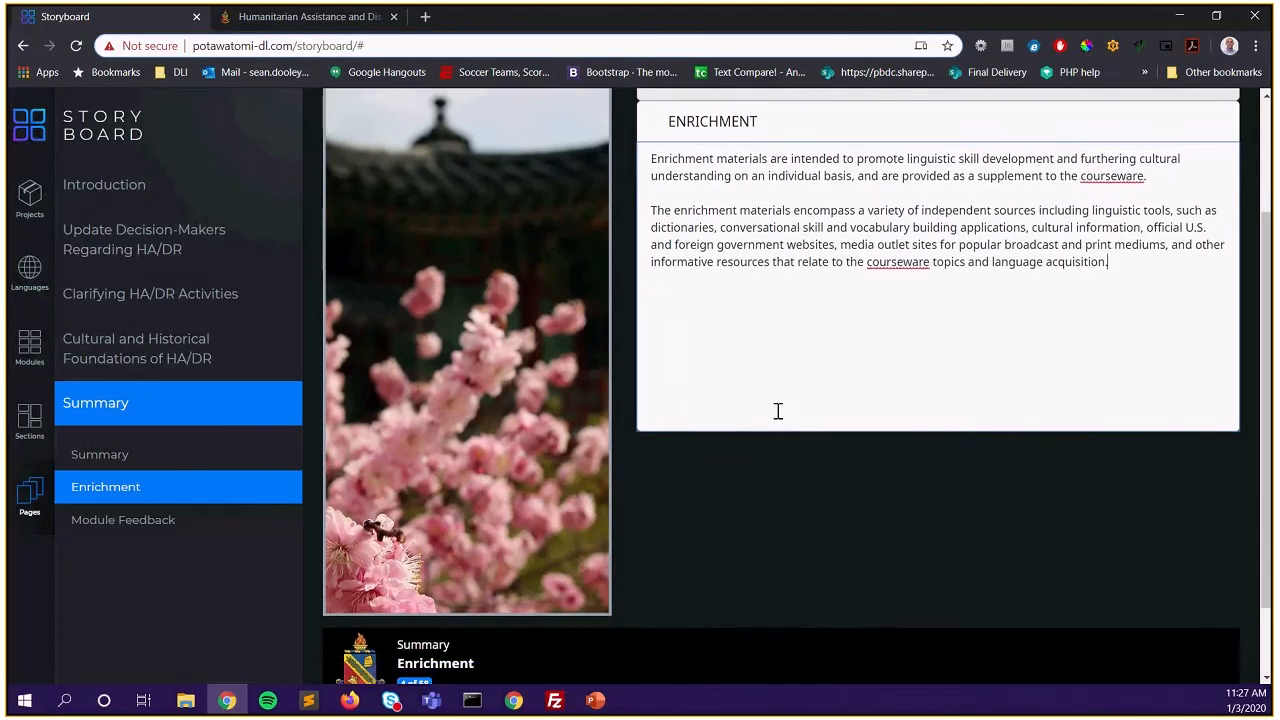
pyautogui.scroll(-2, 775, 415)
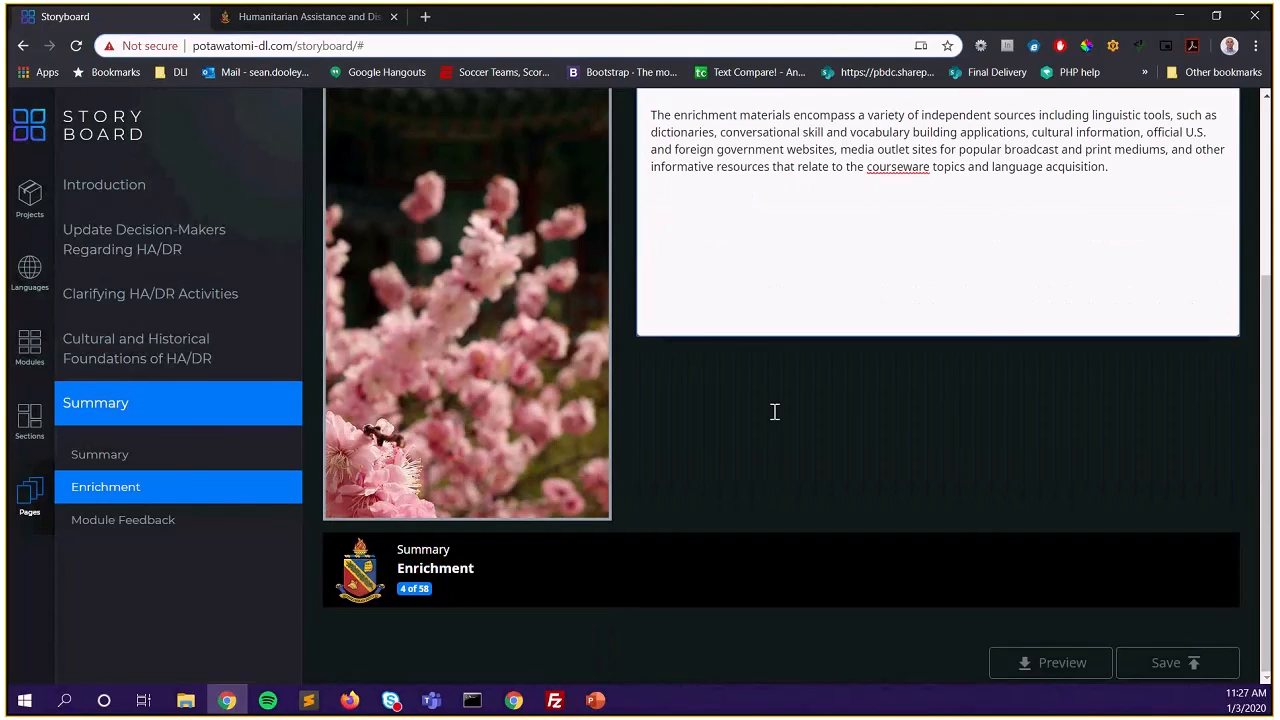
# Save the Enrichment page to the database and acknowledge the confirmation message
pyautogui.click(1192, 664)
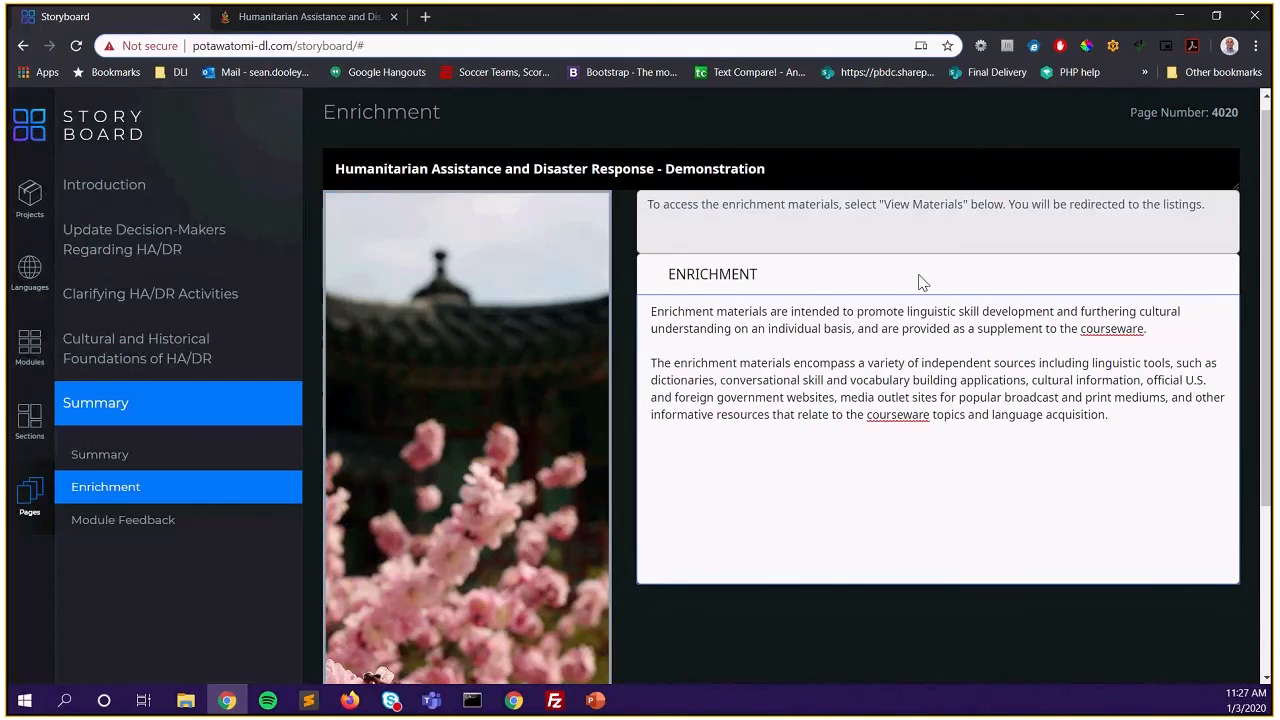
pyautogui.scroll(-1, 935, 420)
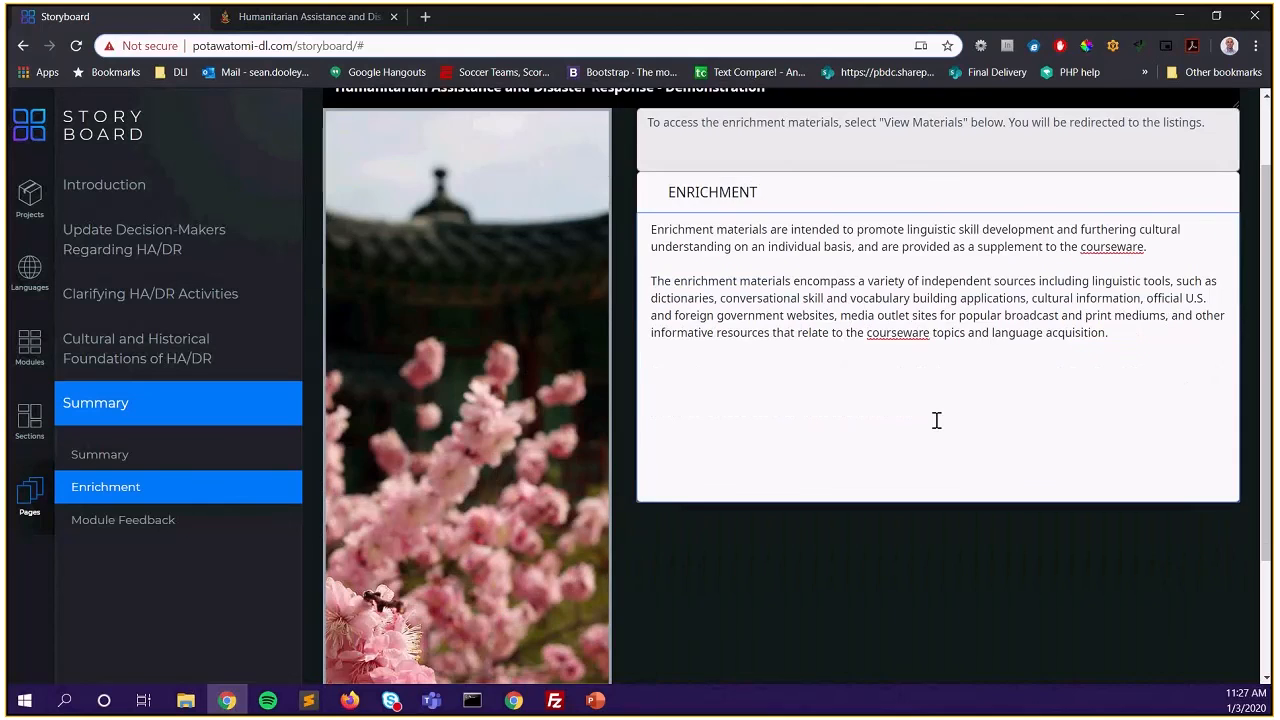
pyautogui.scroll(1, 714, 256)
pyautogui.scroll(-3, 714, 256)
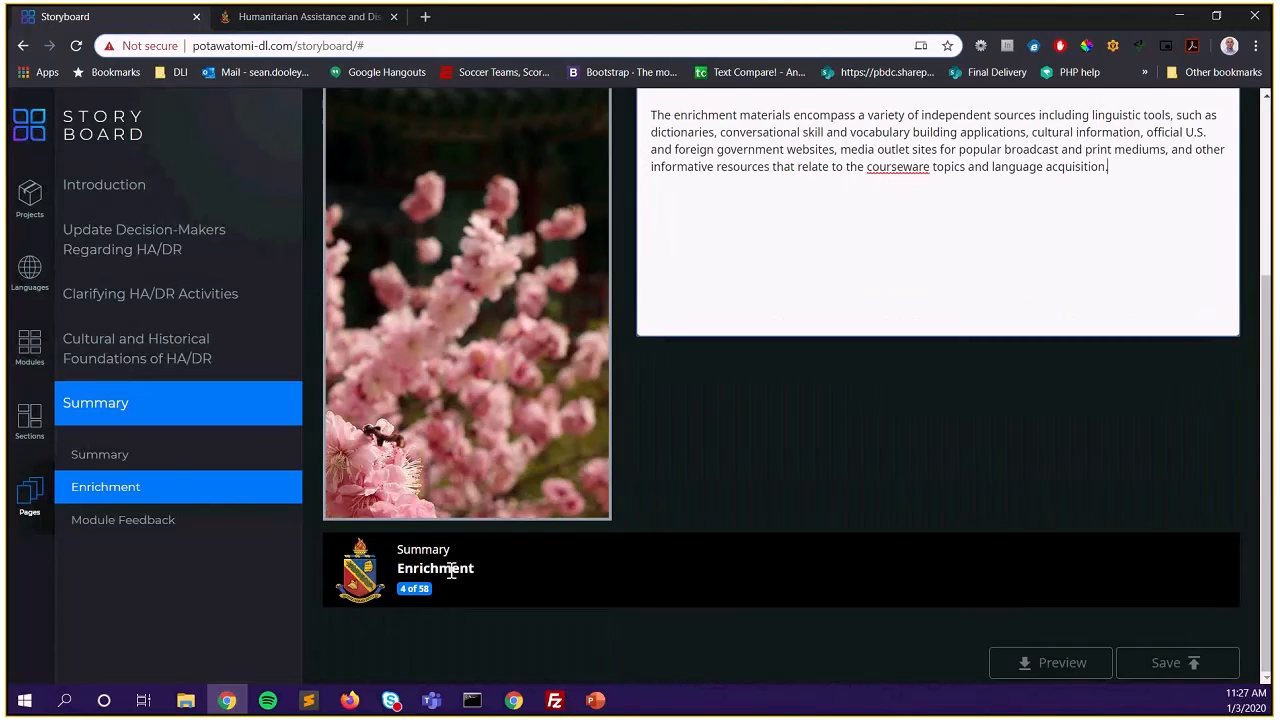
pyautogui.click(1168, 673)
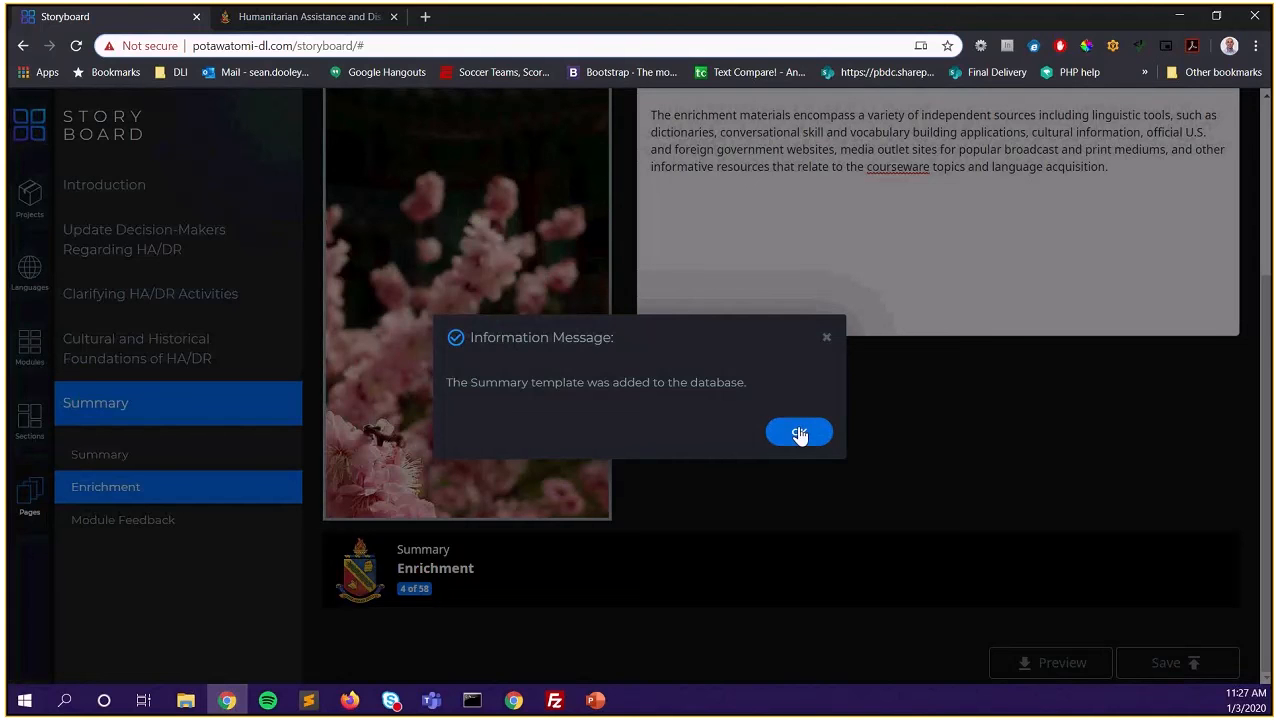
pyautogui.click(801, 434)
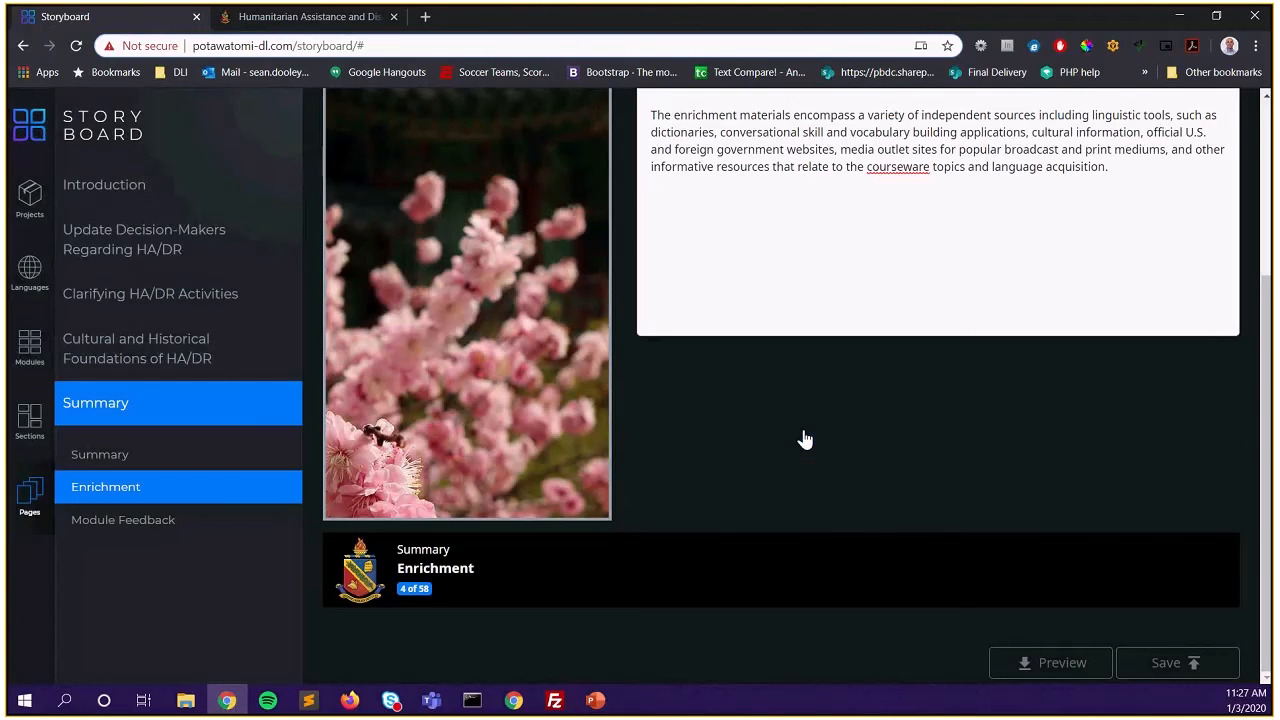